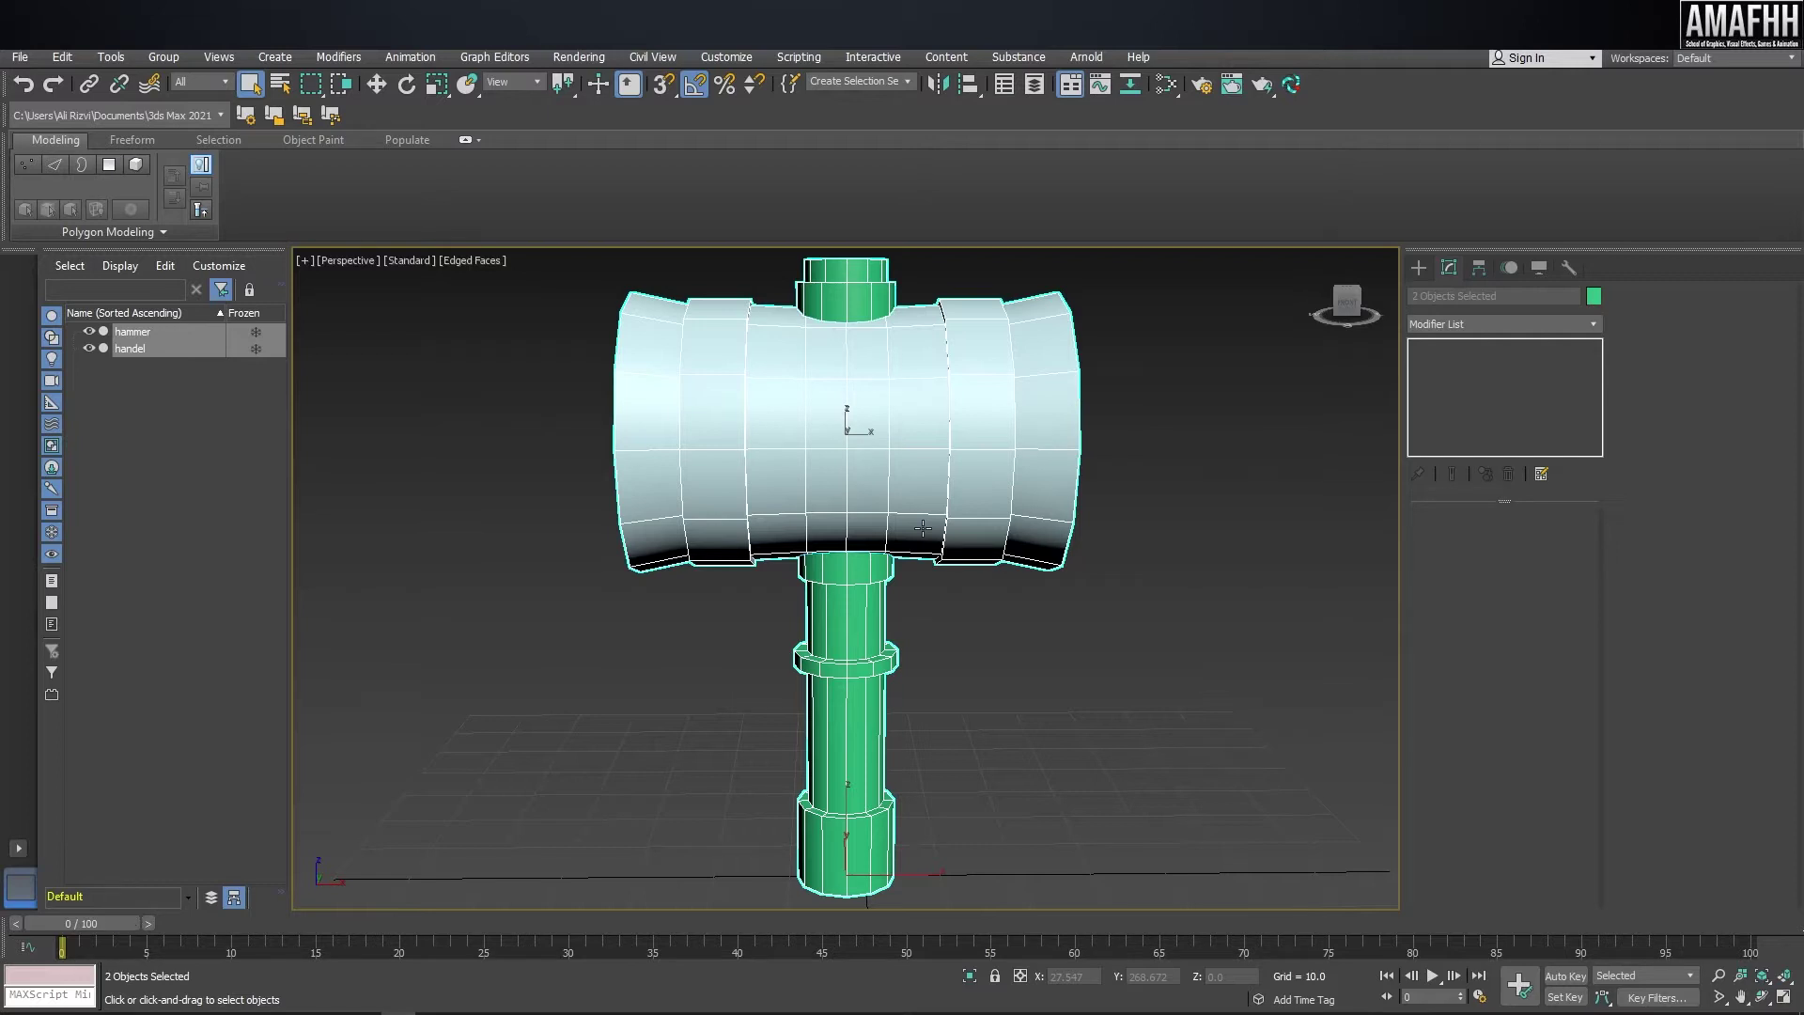
# - Clear the selection and select both the hammer and handel objects together
pyautogui.keyDown('alt'); pyautogui.moveTo(950, 539); pyautogui.dragTo(979, 514, button='middle'); pyautogui.keyUp('alt')
pyautogui.keyDown('alt'); pyautogui.moveTo(831, 422); pyautogui.dragTo(1035, 438, button='middle'); pyautogui.keyUp('alt')
pyautogui.scroll(-4, 954, 391)
pyautogui.click(1117, 346)
pyautogui.moveTo(1118, 344); pyautogui.dragTo(870, 514)
pyautogui.keyDown('alt'); pyautogui.moveTo(870, 514); pyautogui.dragTo(899, 516, button='middle'); pyautogui.keyUp('alt')
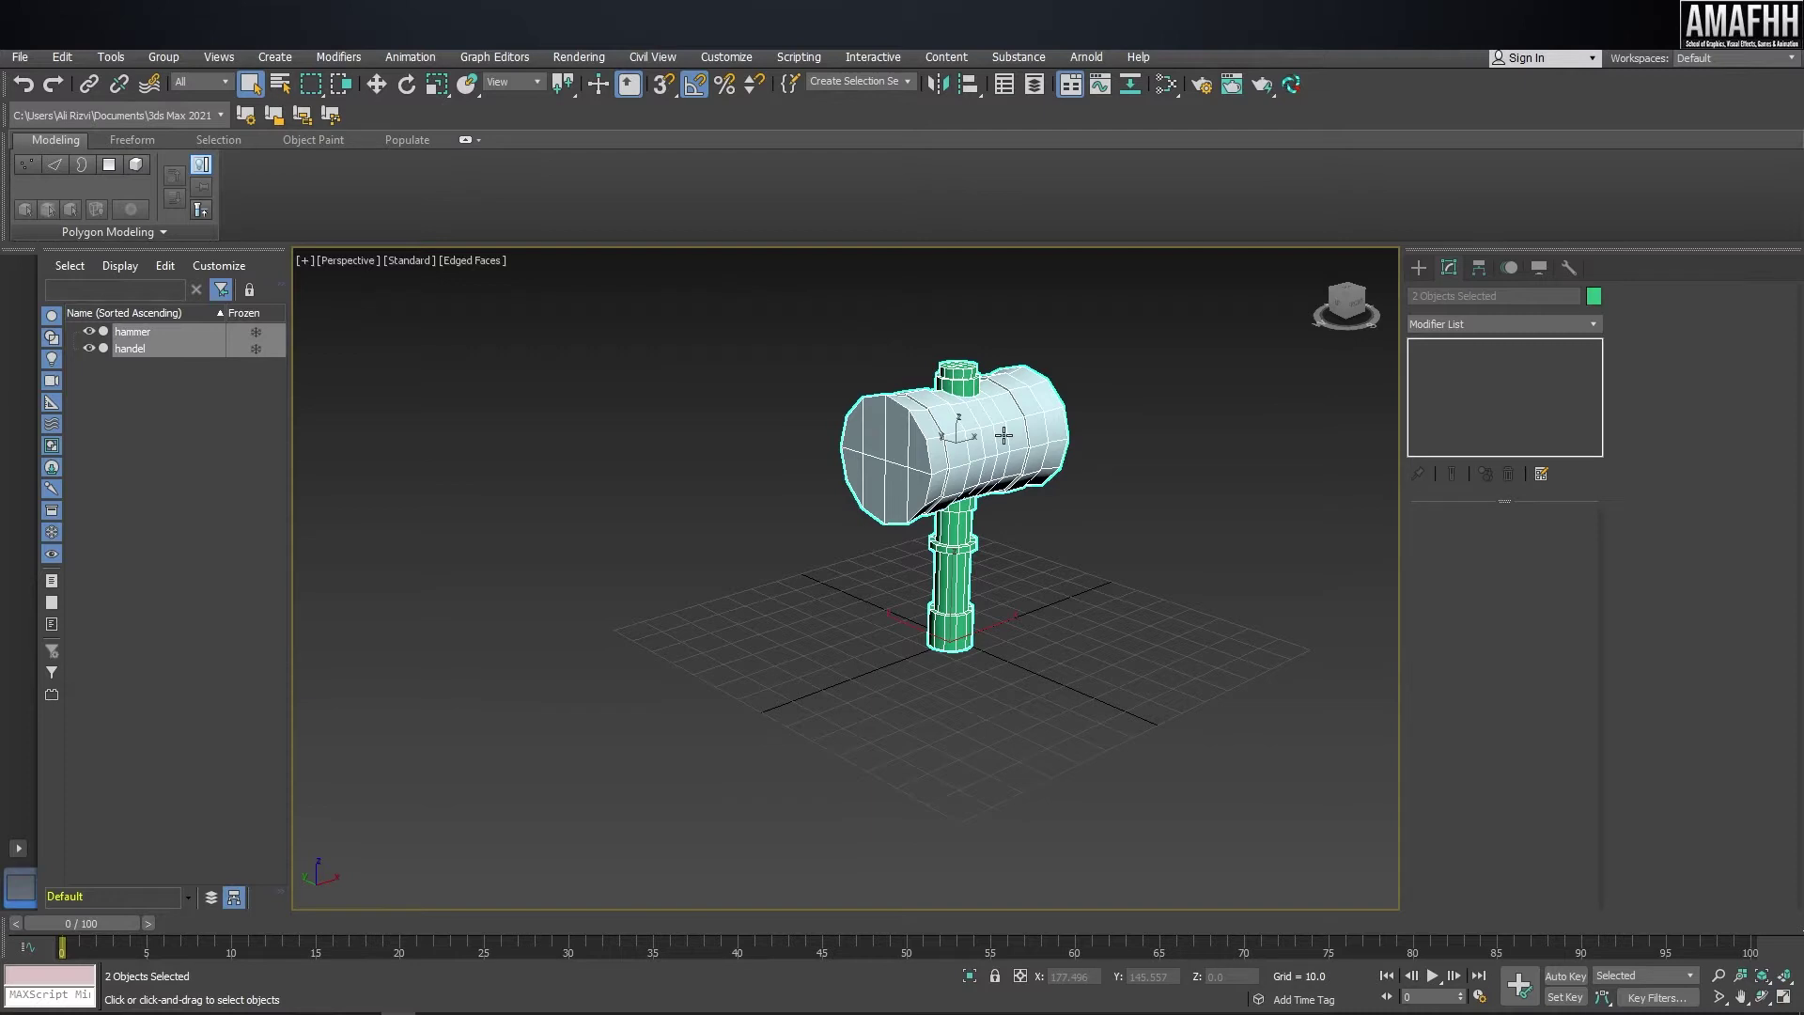
pyautogui.moveTo(1003, 435); pyautogui.dragTo(955, 392, button='middle')
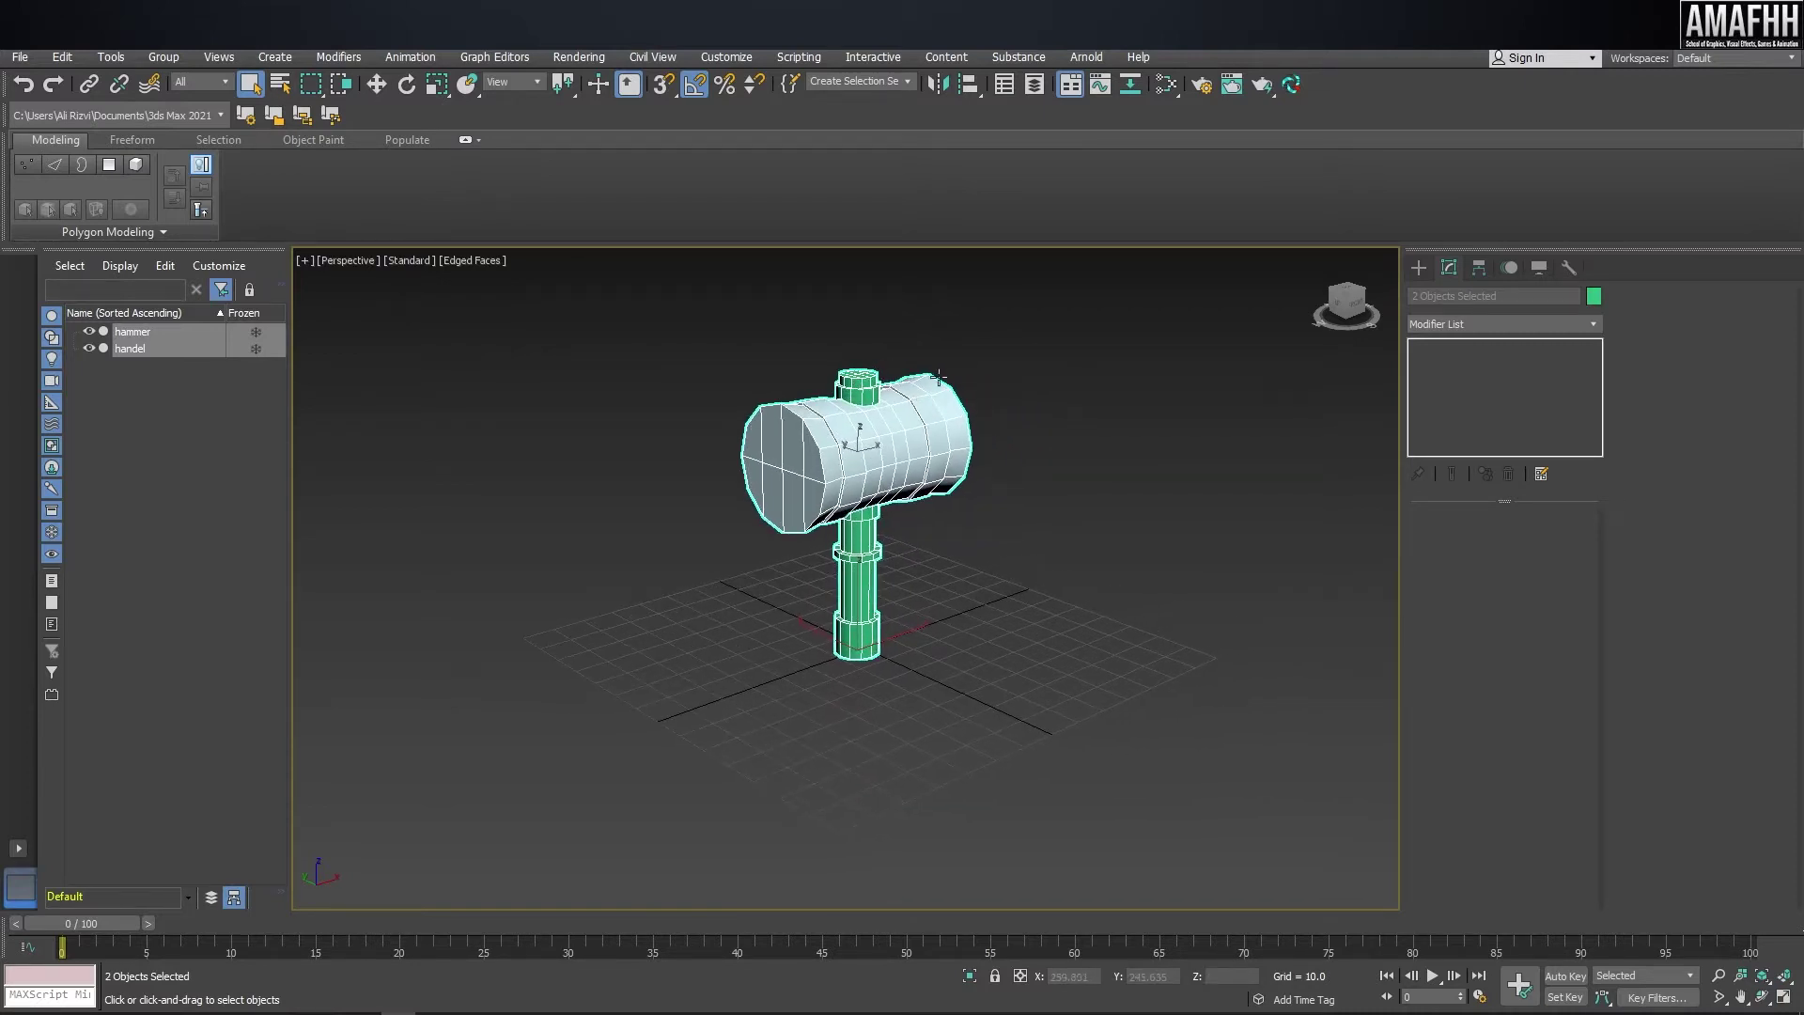
# - Delete the existing Standard material node from the Slate Material Editor's View1 and close the editor
pyautogui.click(1168, 85)
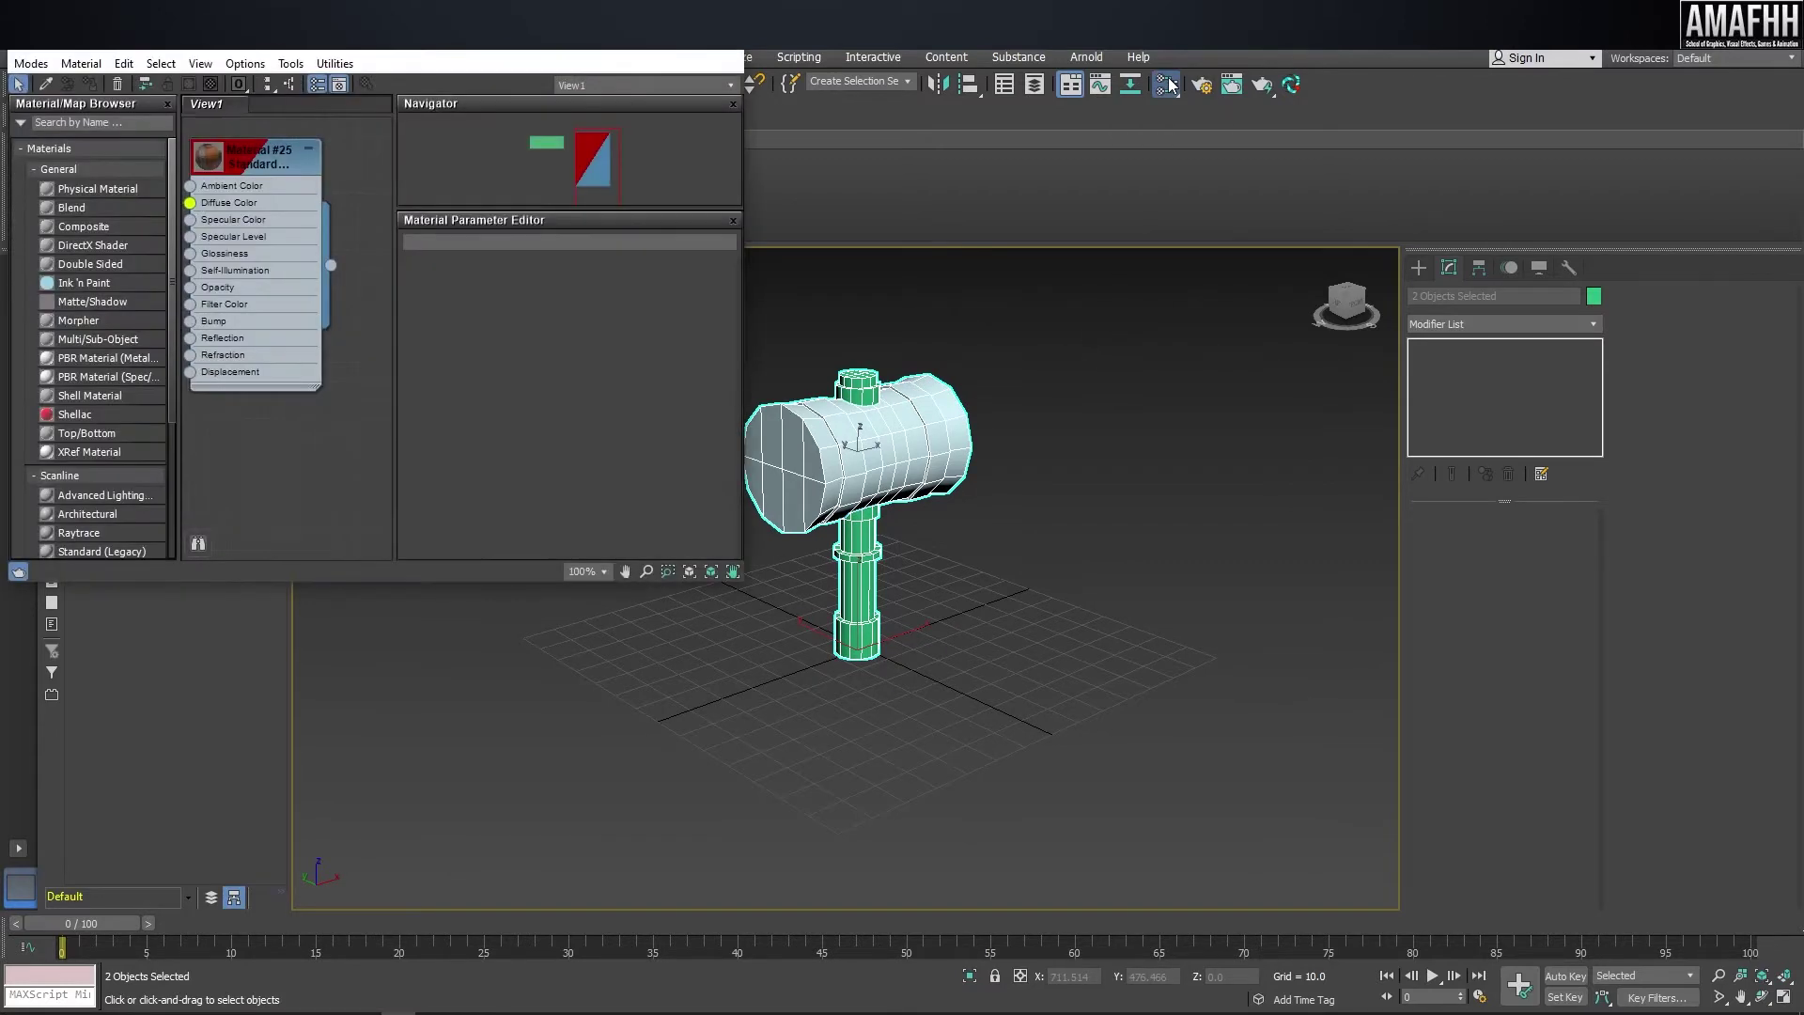
pyautogui.moveTo(390, 58); pyautogui.dragTo(740, 117)
pyautogui.doubleClick(639, 265)
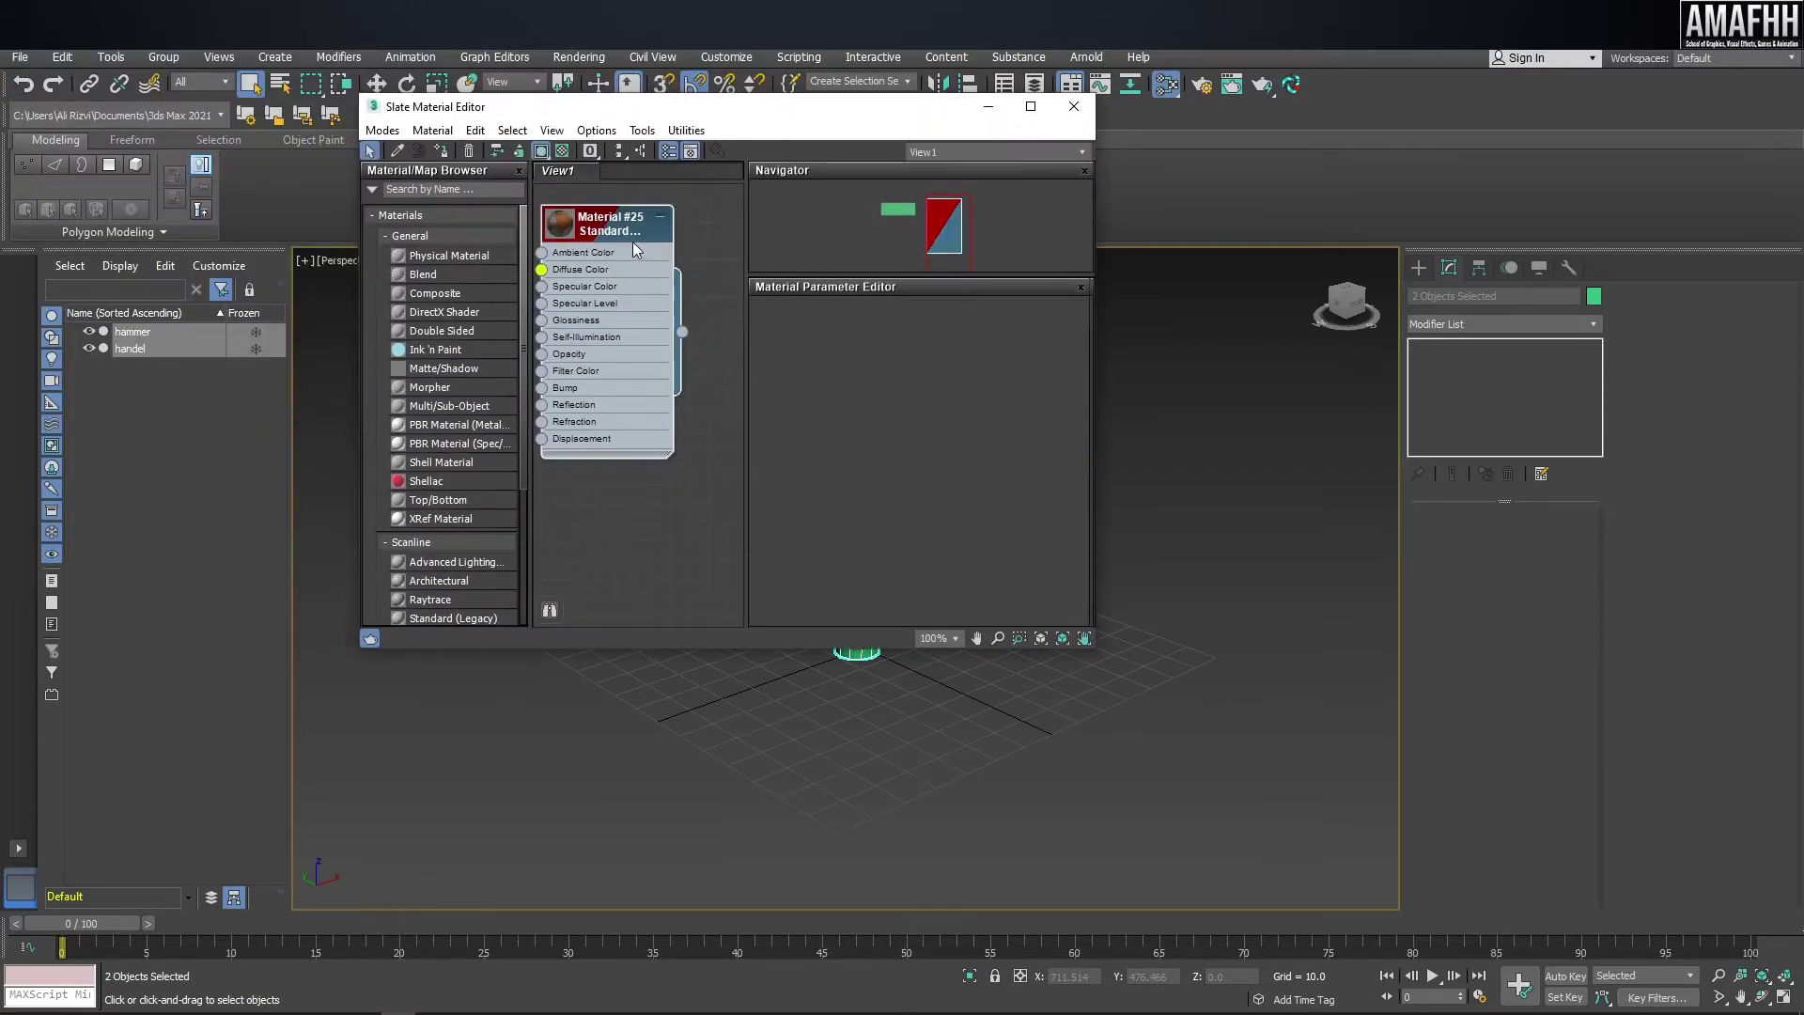
pyautogui.press('Delete')
pyautogui.click(1073, 105)
# - Reopen the Slate Material Editor and maximize its window
pyautogui.moveTo(1028, 496); pyautogui.dragTo(1011, 496, button='middle')
pyautogui.press('m')
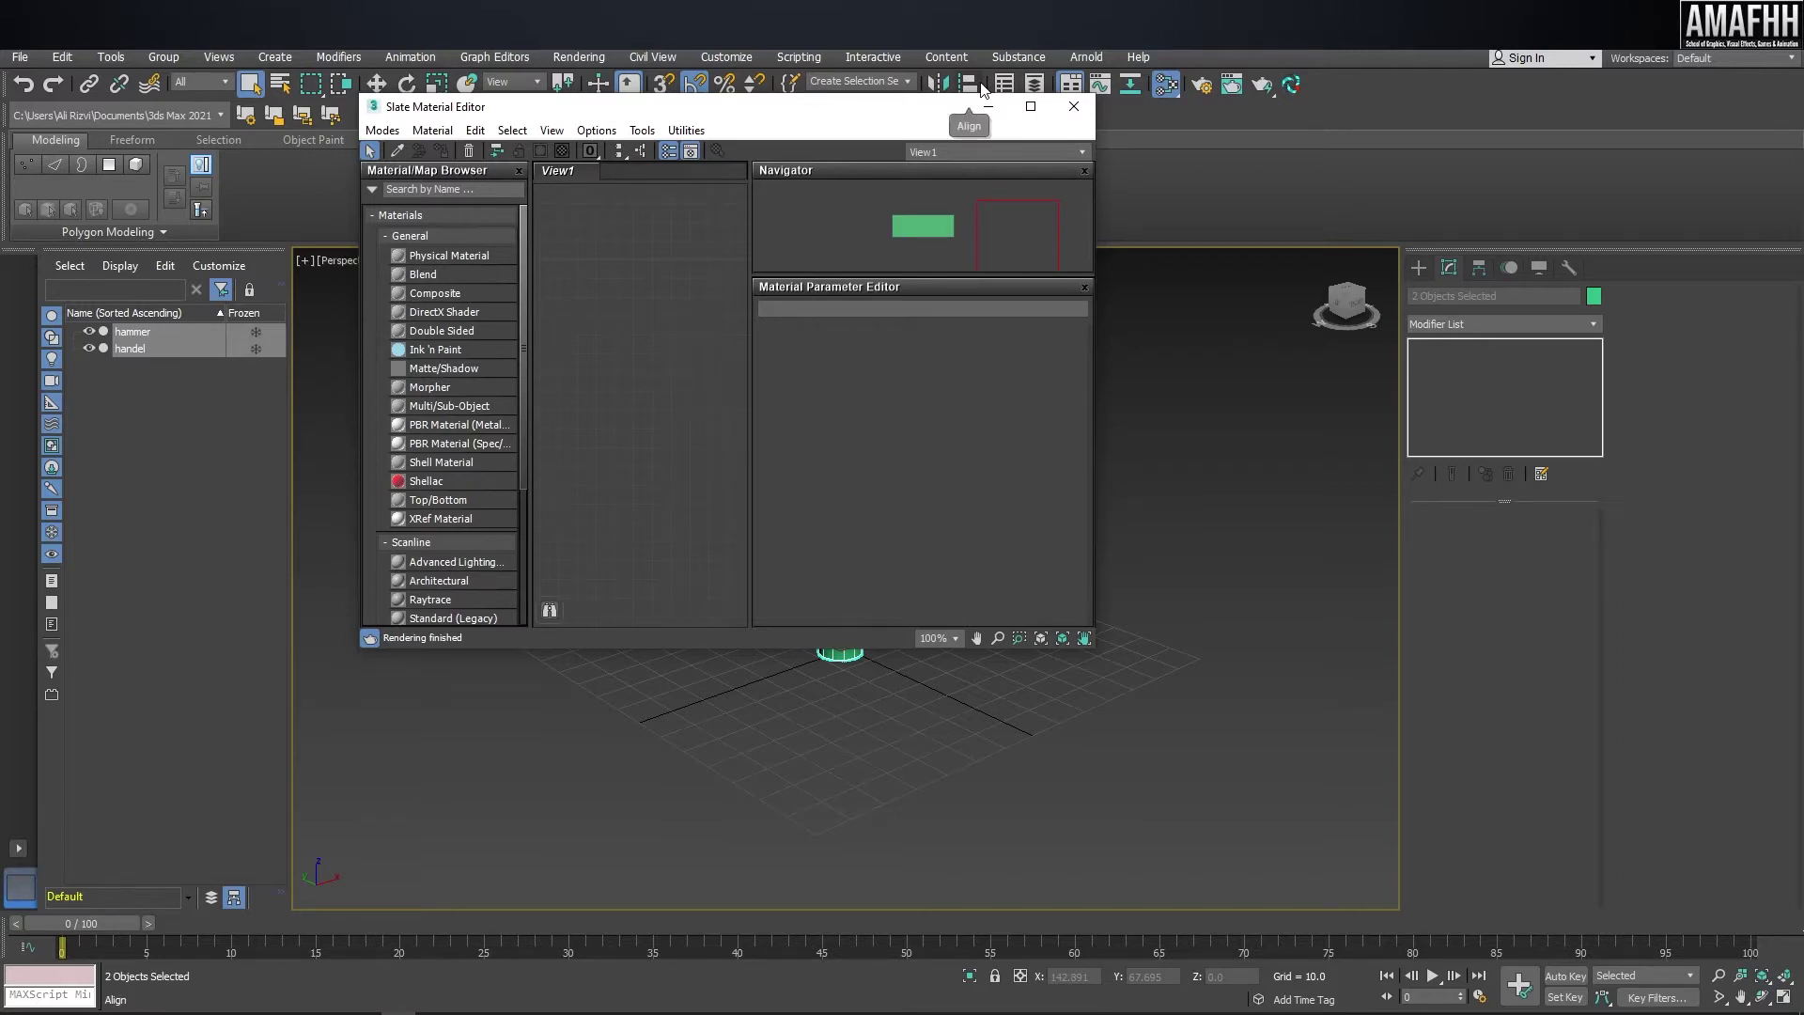
pyautogui.click(1031, 106)
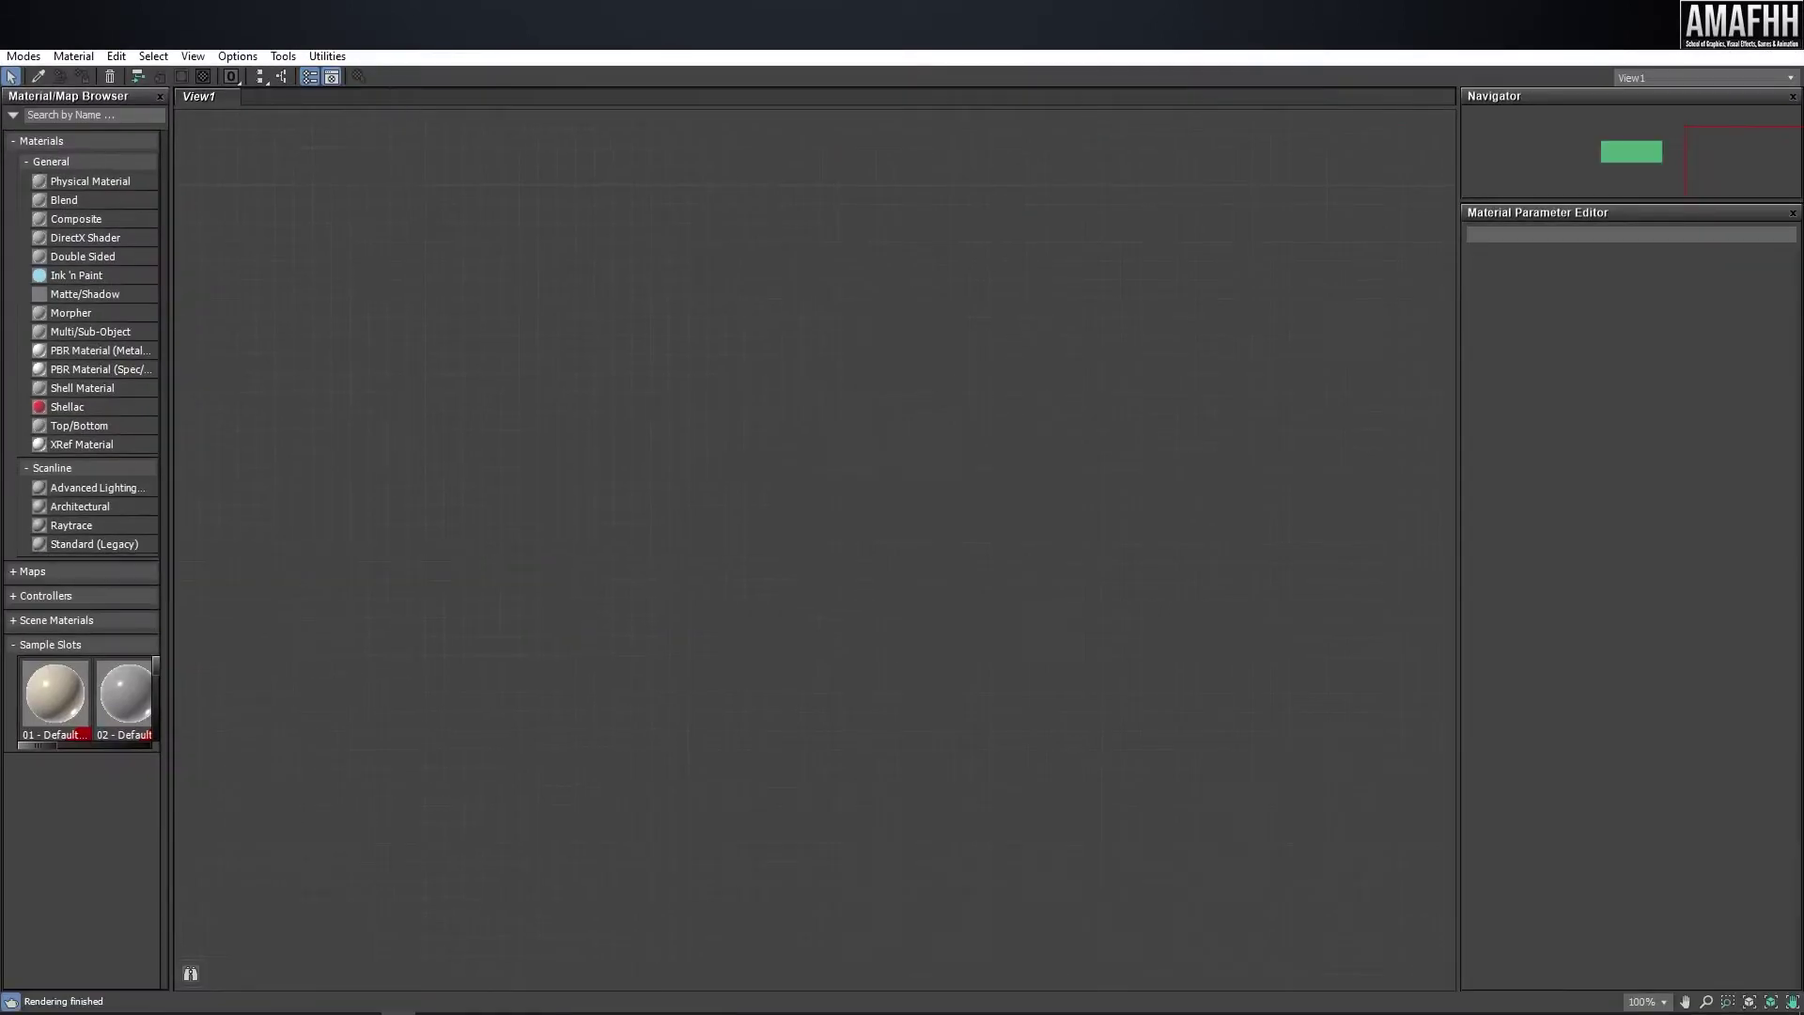
# - Switch the Material Editor to the Compact mode and return it to the Slate mode
pyautogui.click(24, 55)
pyautogui.click(97, 78)
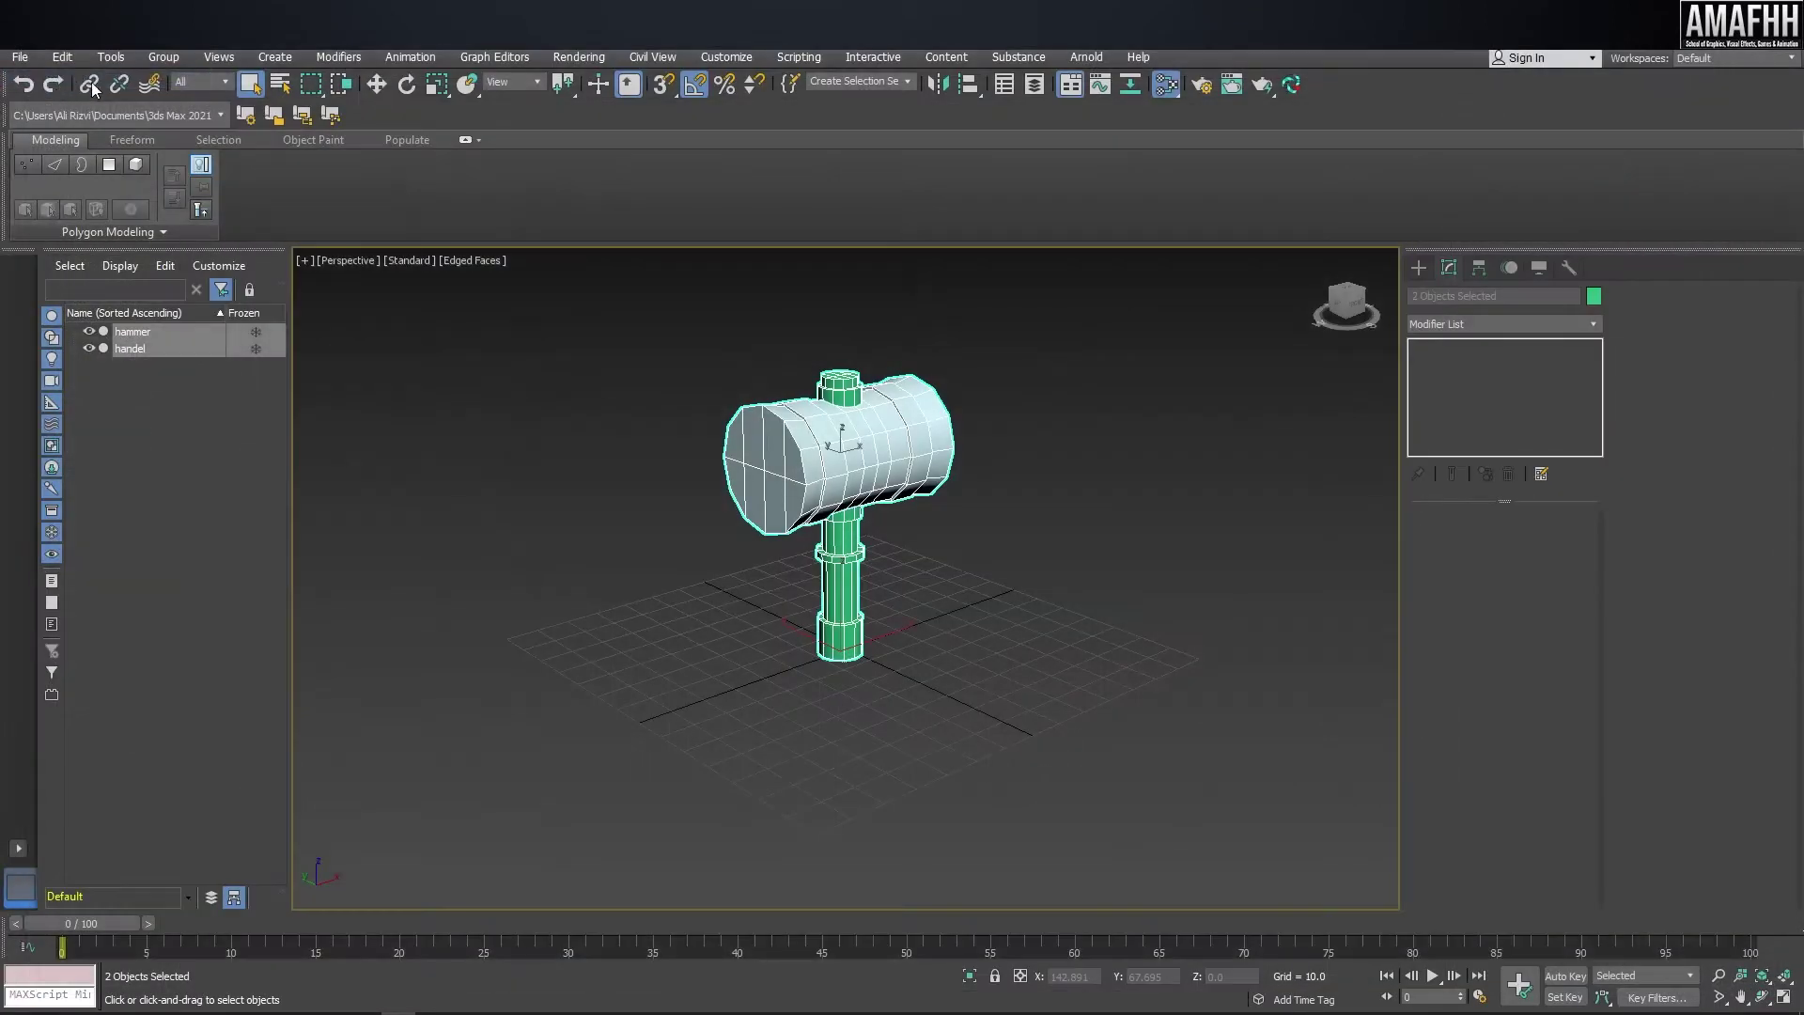
pyautogui.click(255, 155)
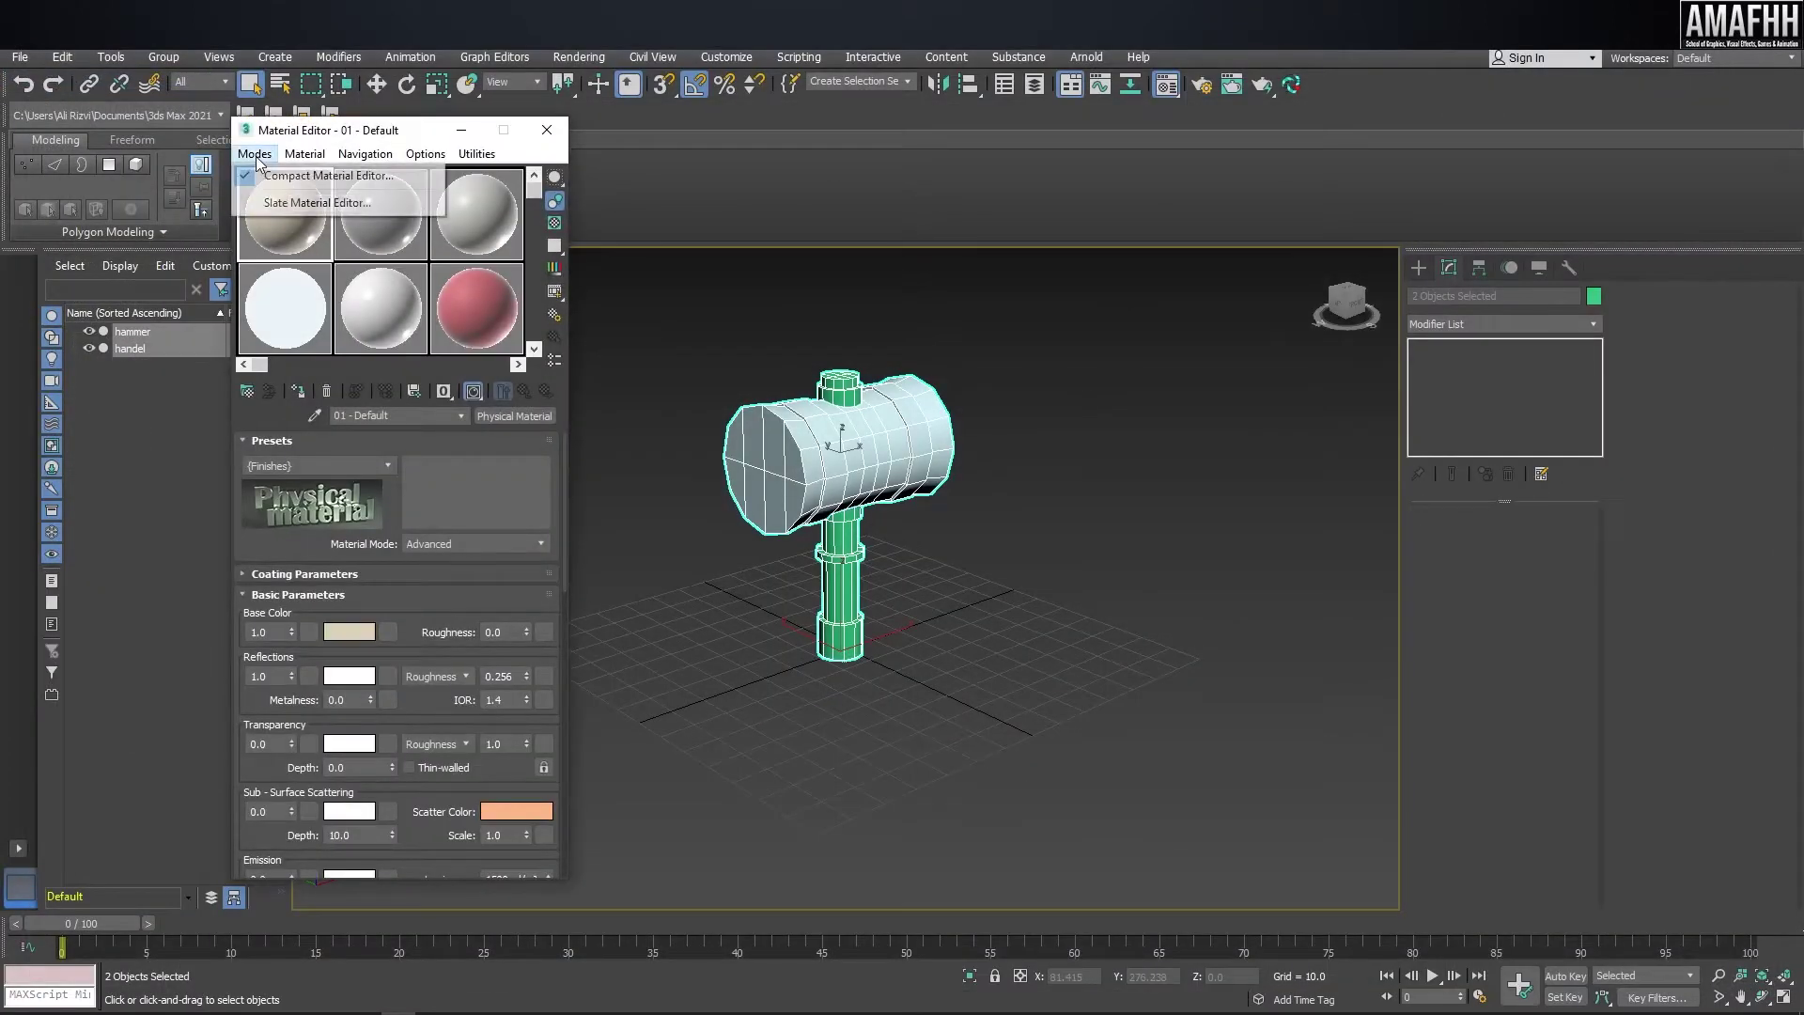
pyautogui.click(272, 202)
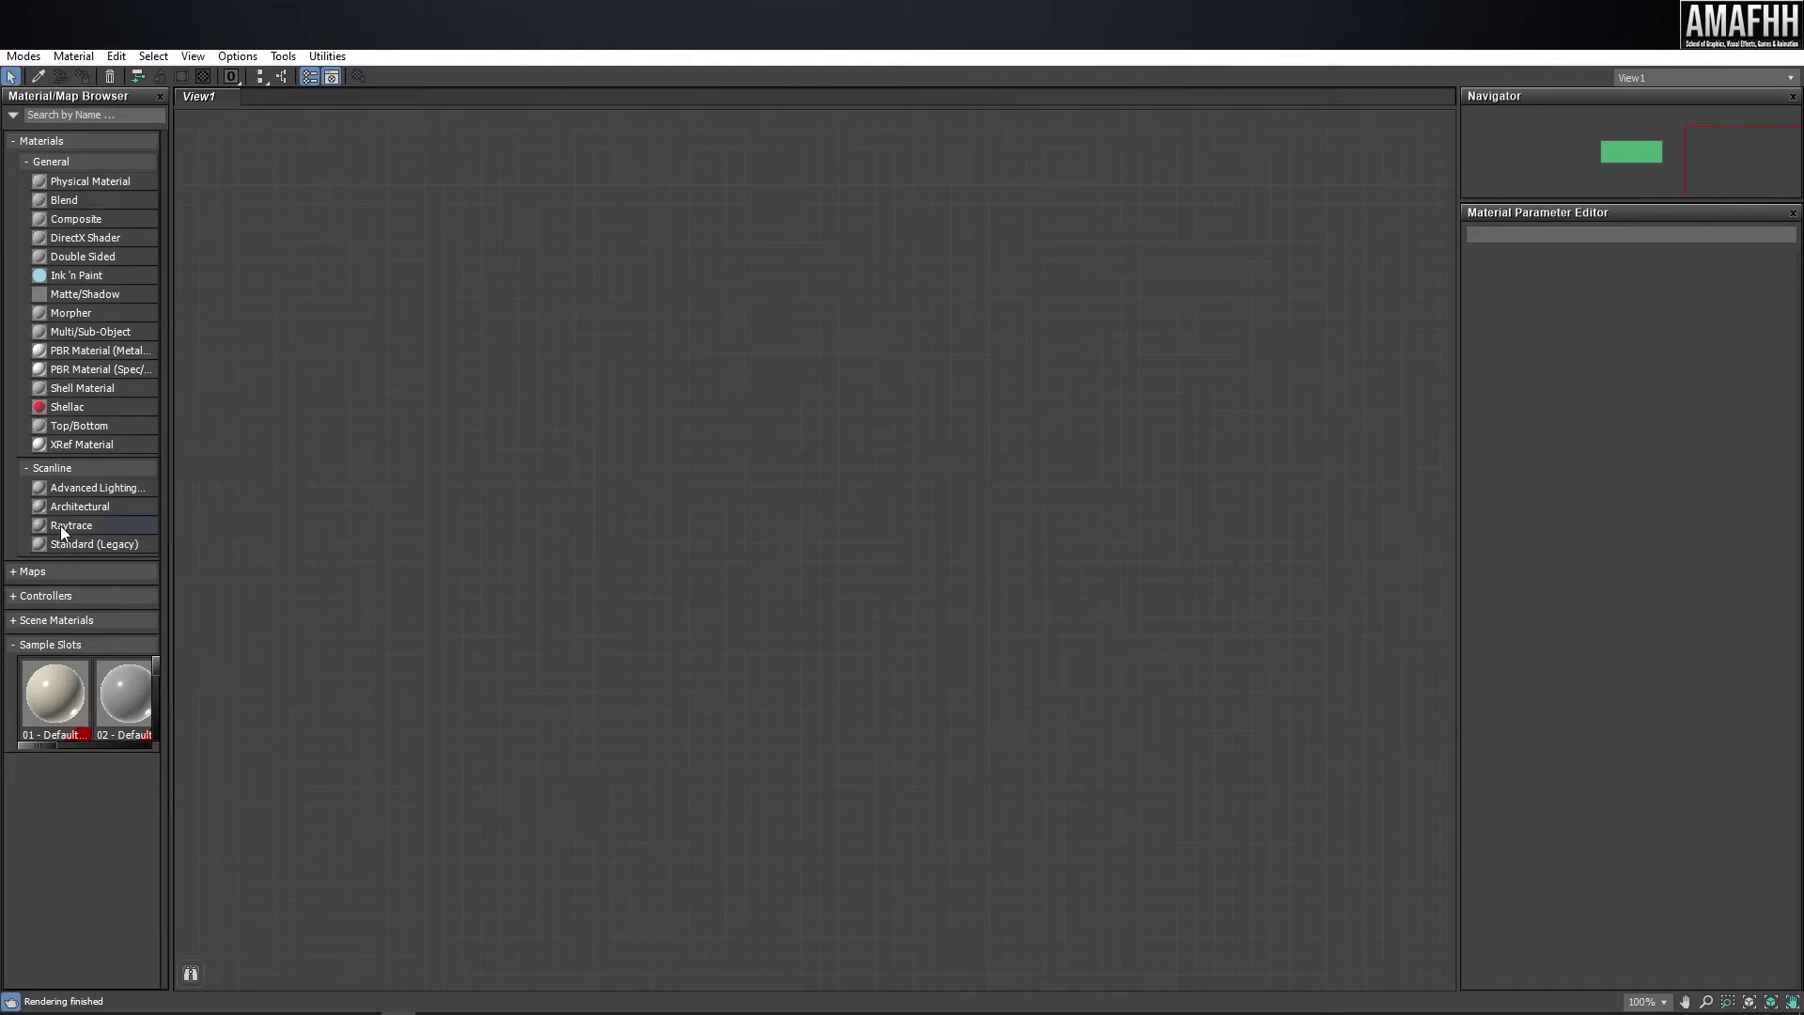
# - Create a Standard (Legacy) material node in View1 and name it "hummer"
pyautogui.click(75, 545)
pyautogui.moveTo(848, 257); pyautogui.dragTo(979, 325)
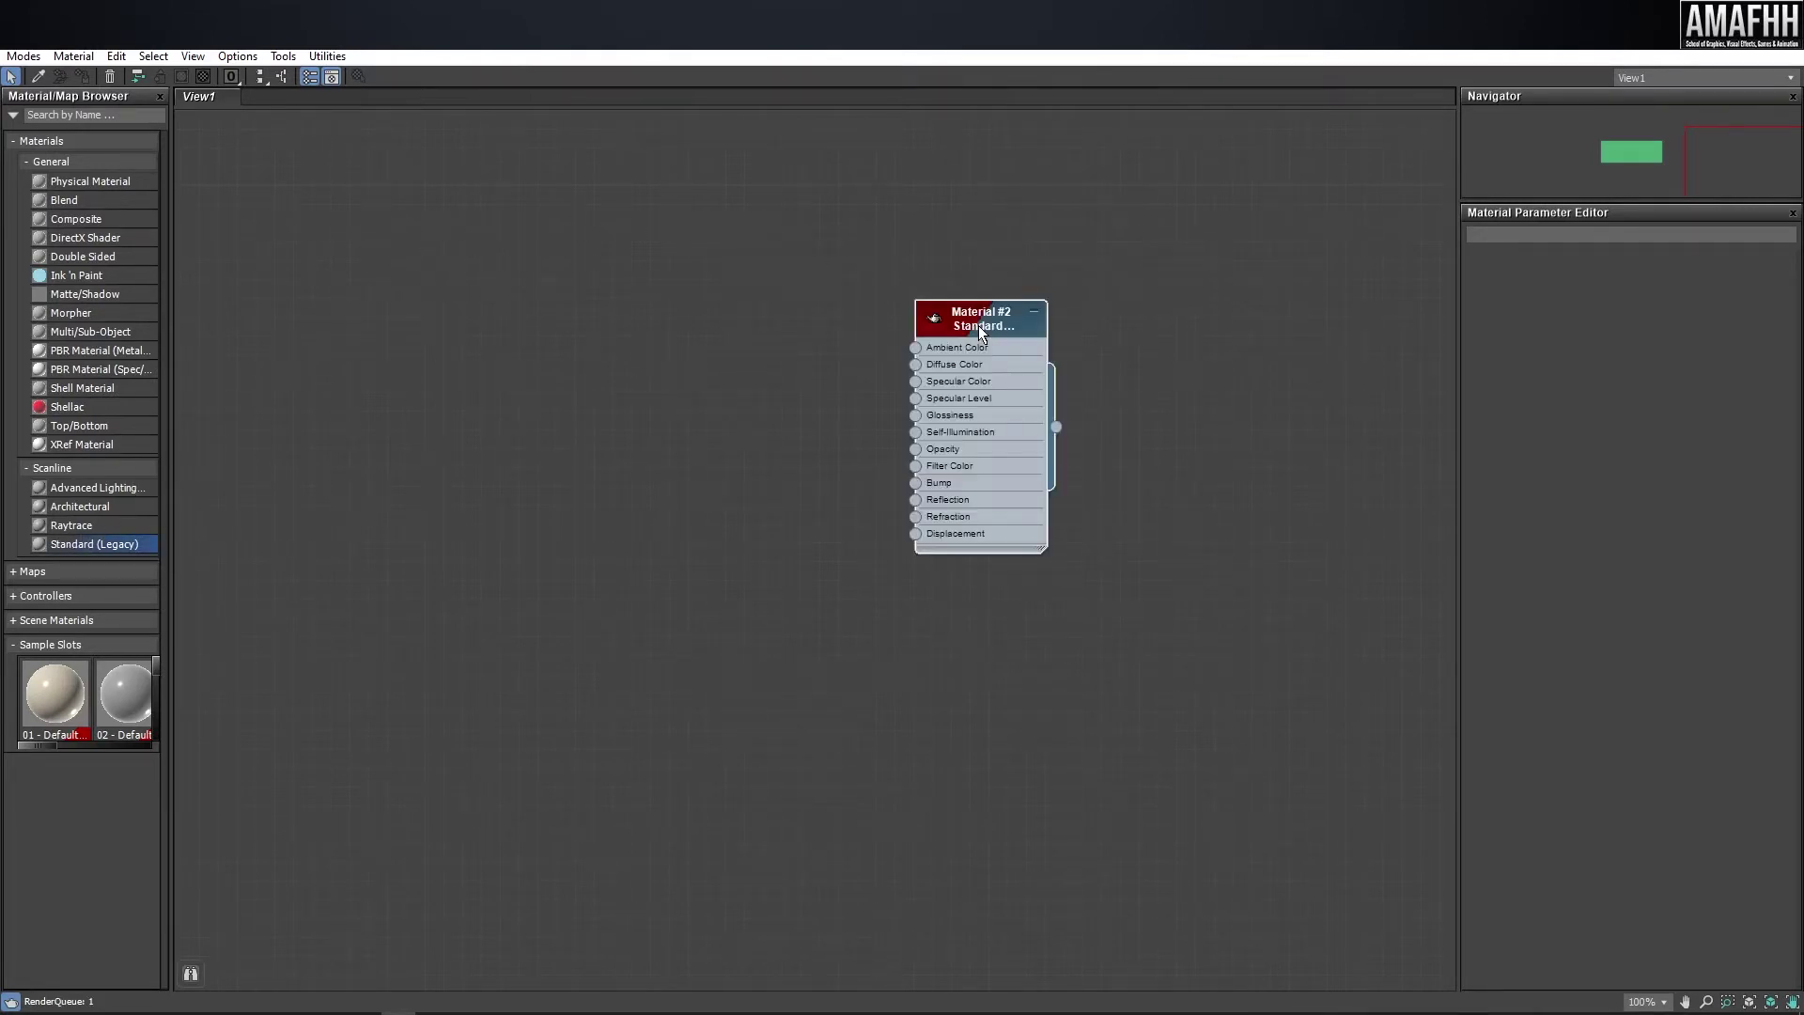
pyautogui.doubleClick(978, 325)
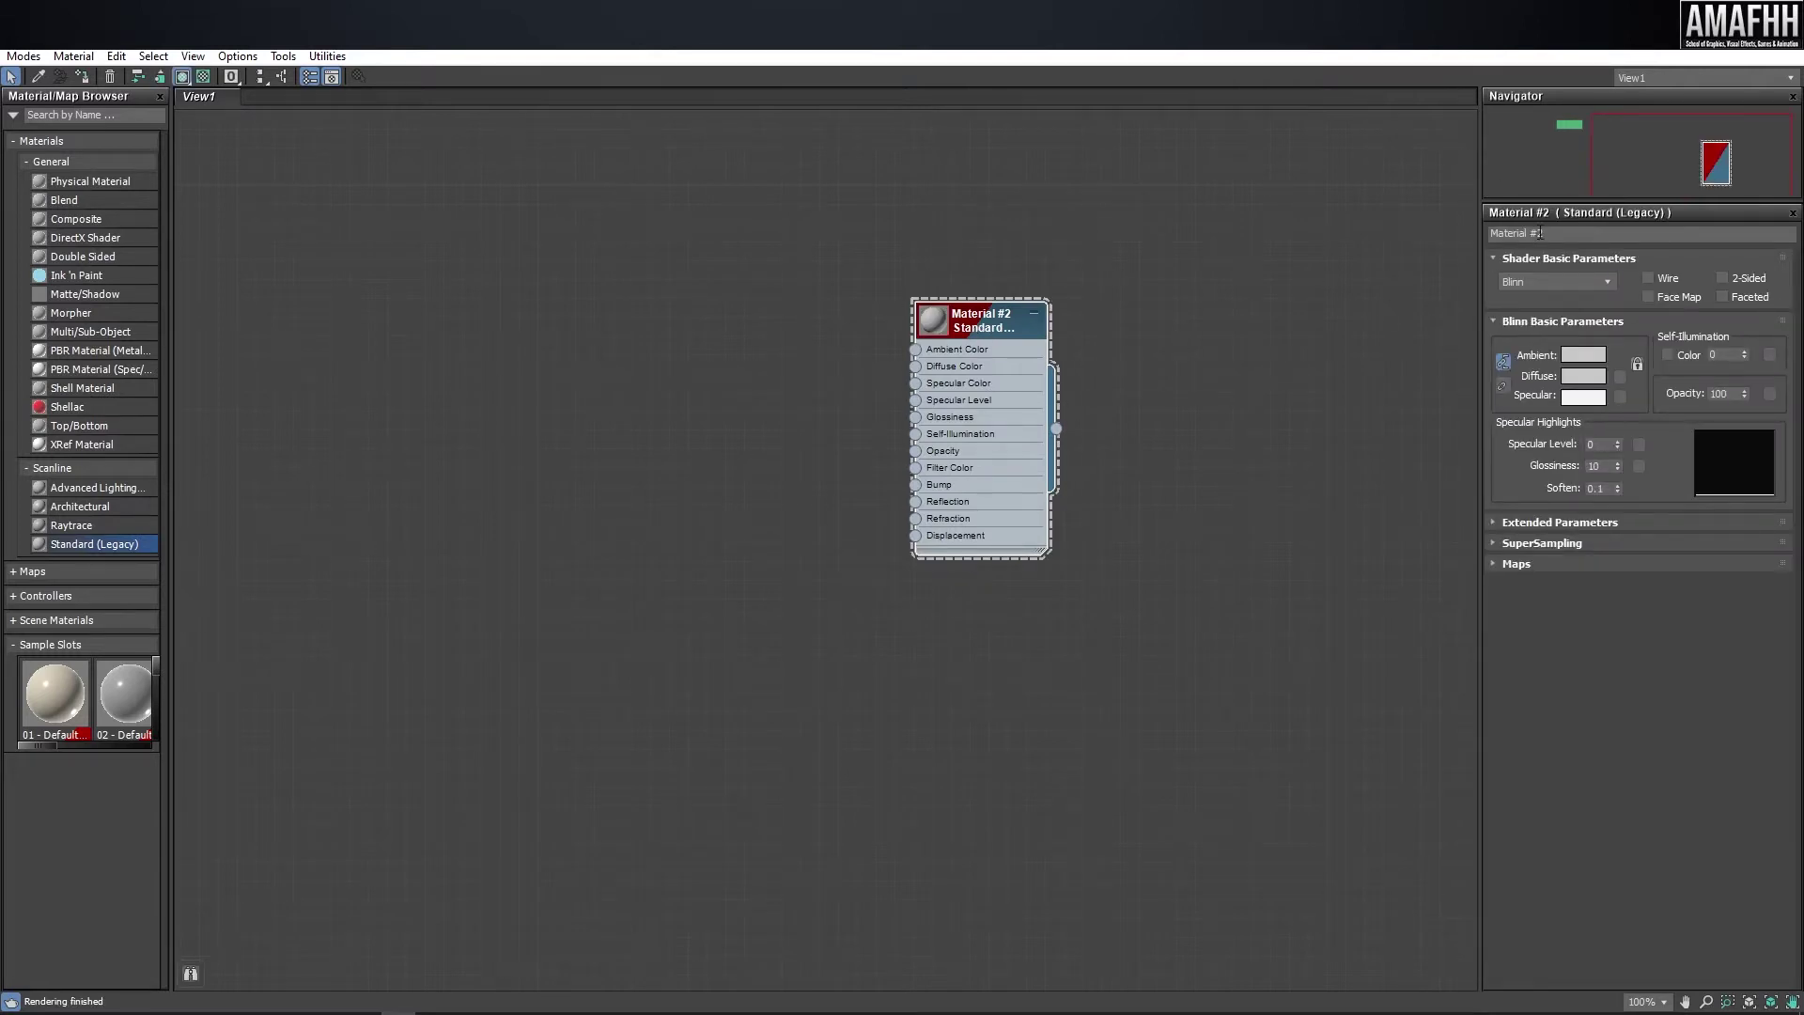
pyautogui.click(1580, 236)
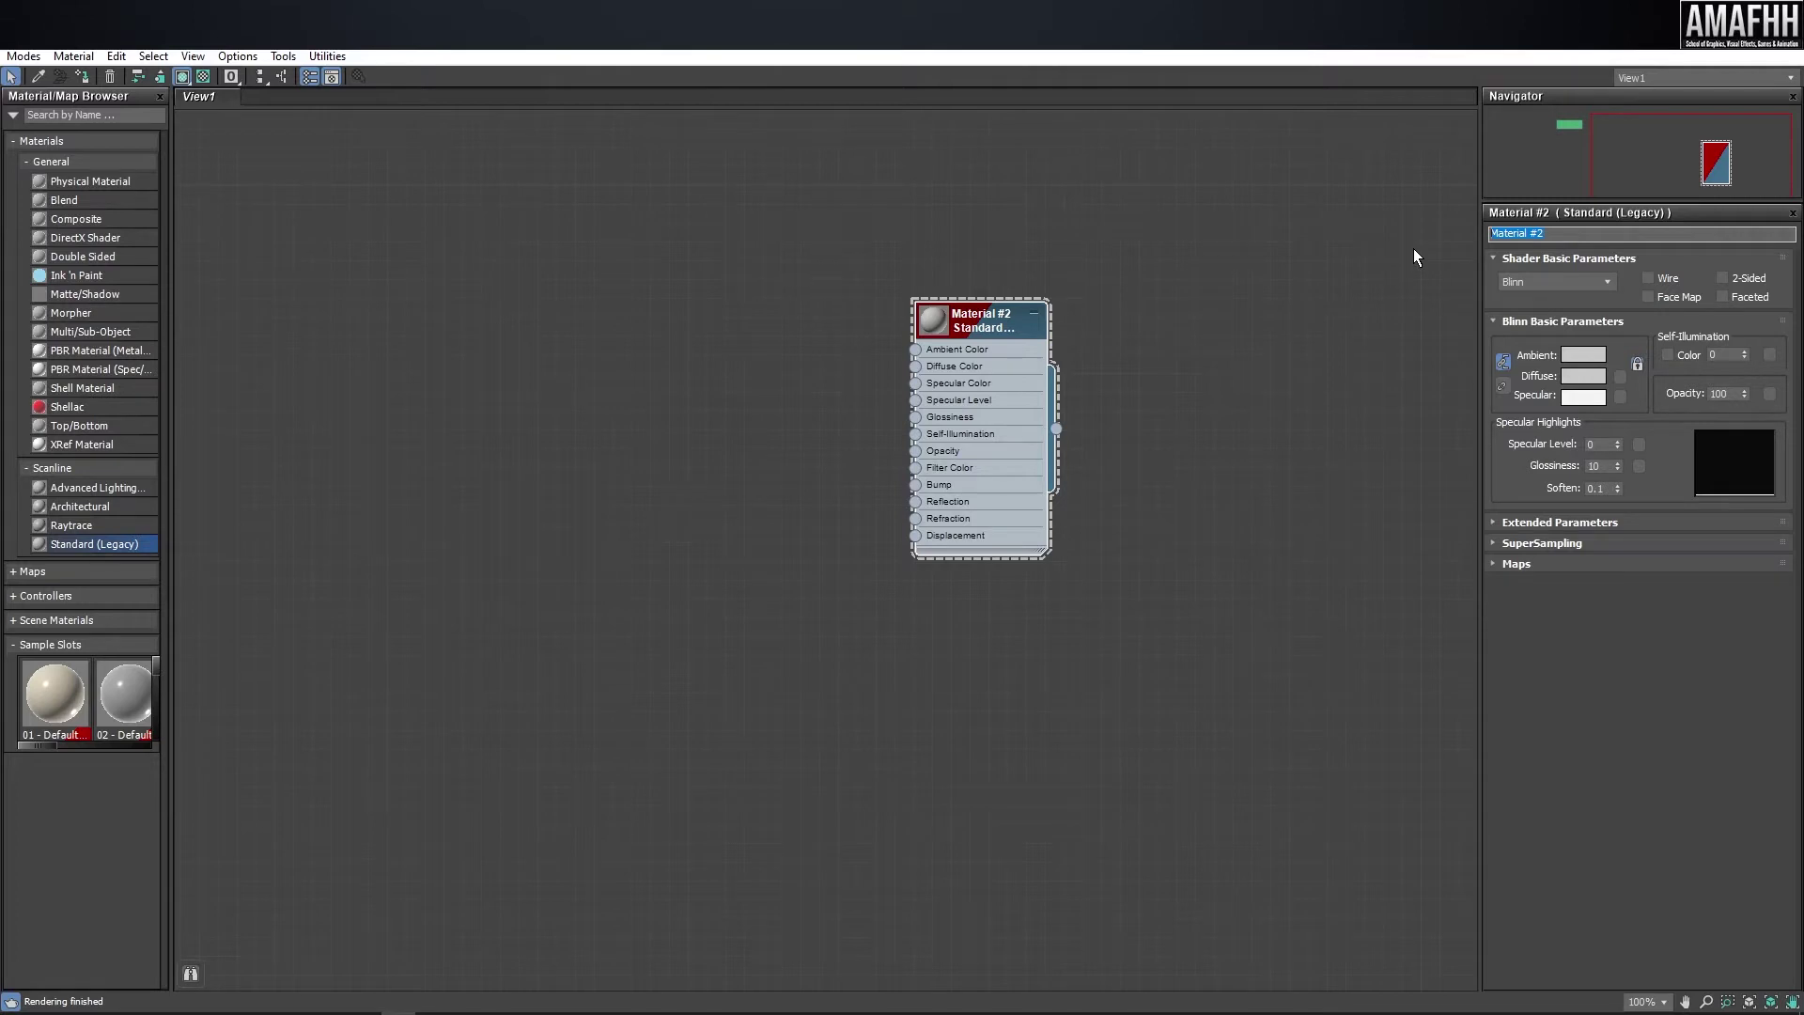
pyautogui.write('hummer')
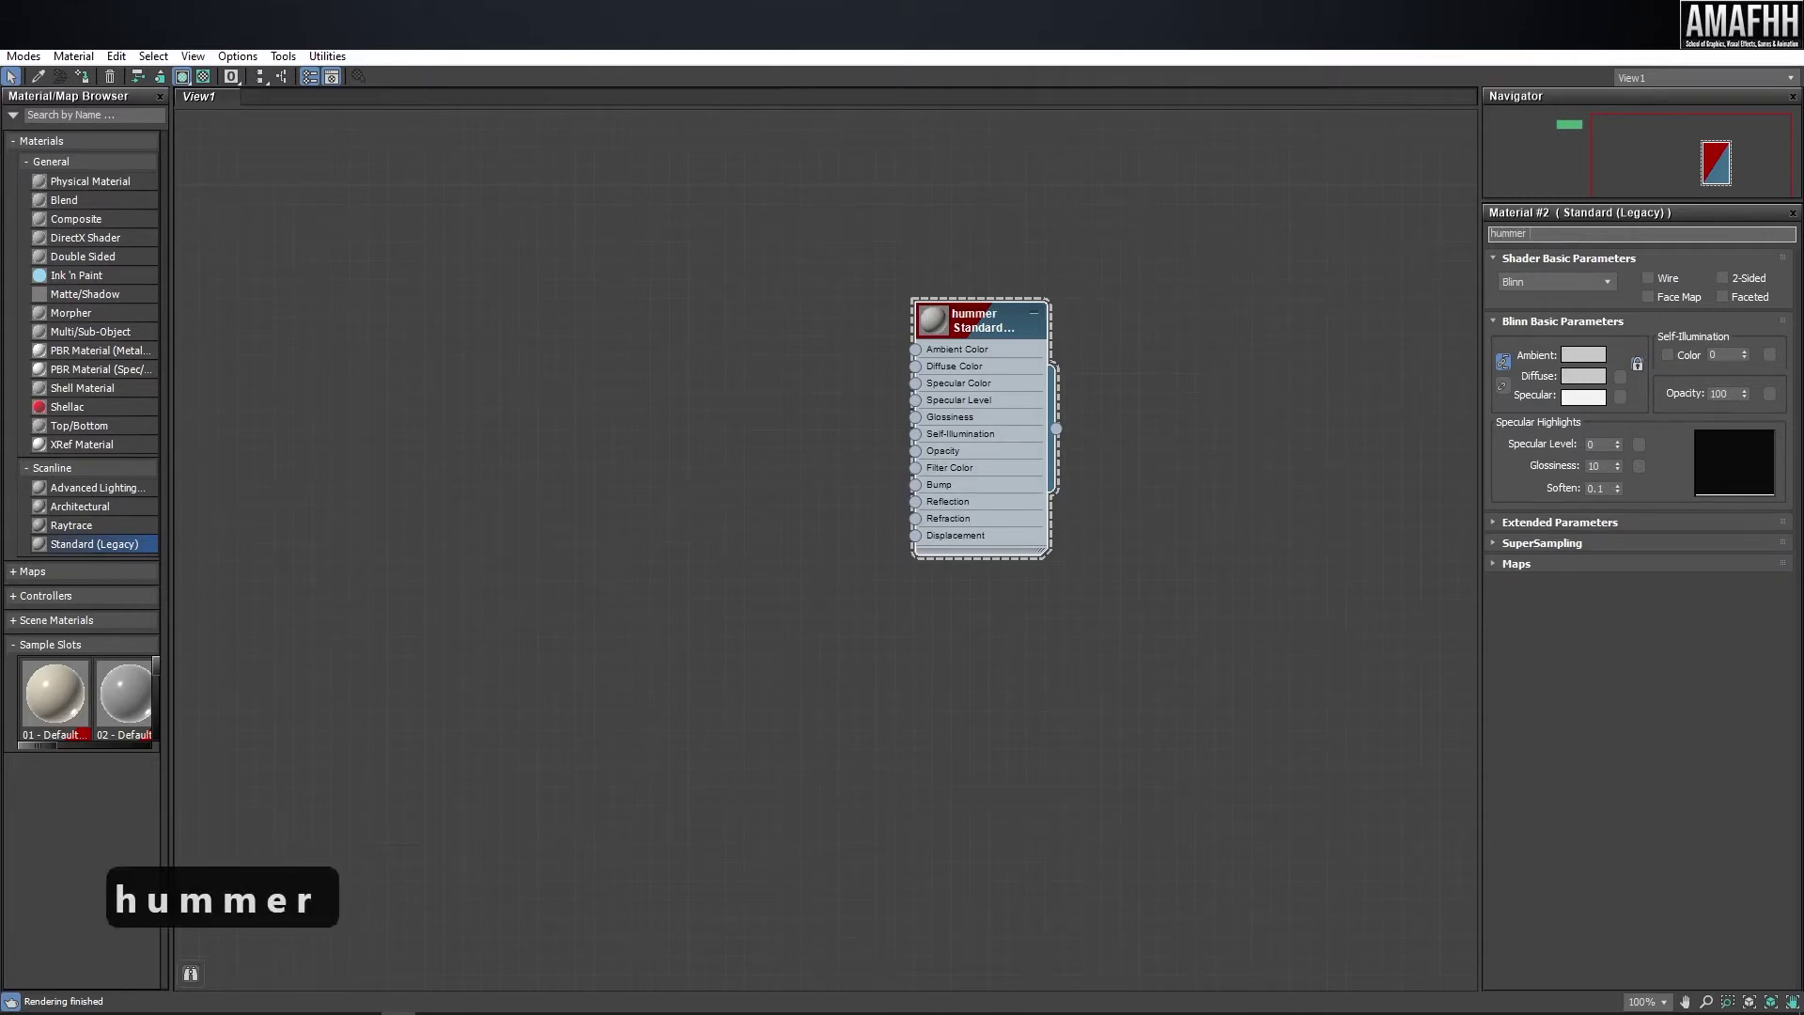
# - Place the material editor beside the model, assign the hummer material to the selected hammer and handel, and close the editor
pyautogui.moveTo(1391, 45); pyautogui.dragTo(590, 161)
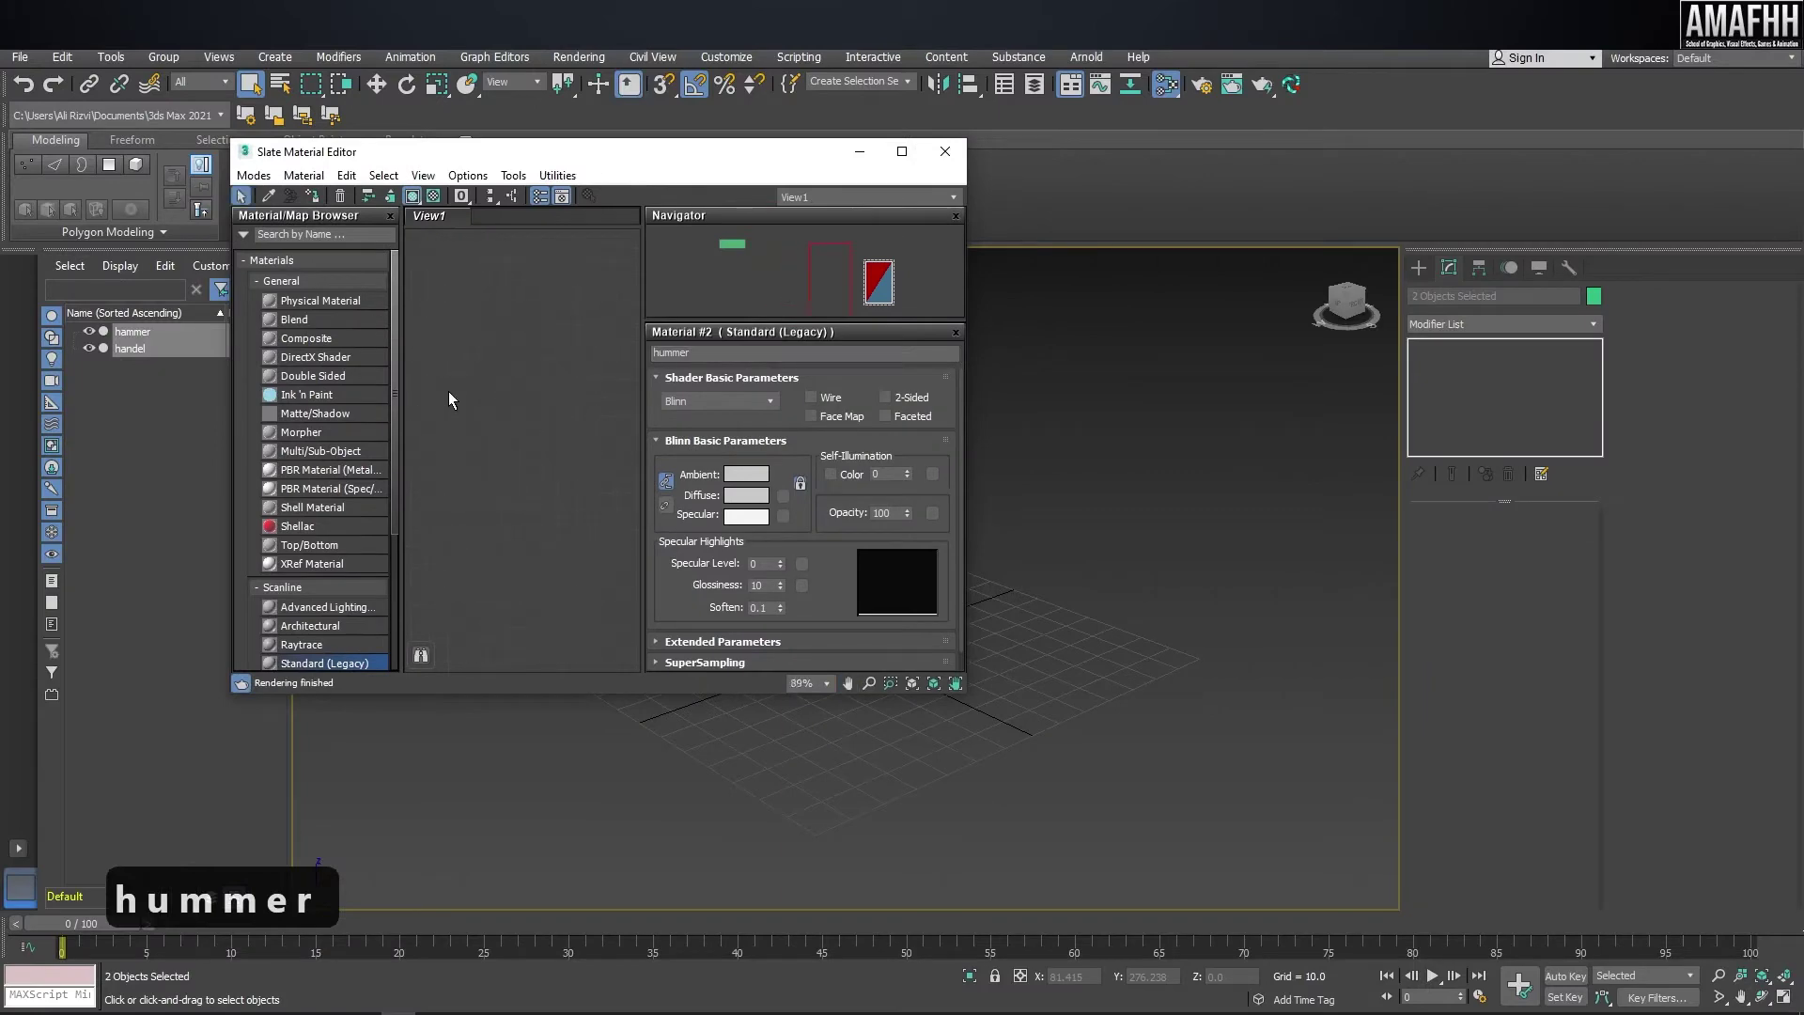
pyautogui.press('z')
pyautogui.moveTo(587, 153); pyautogui.dragTo(1443, 155)
pyautogui.press('z')
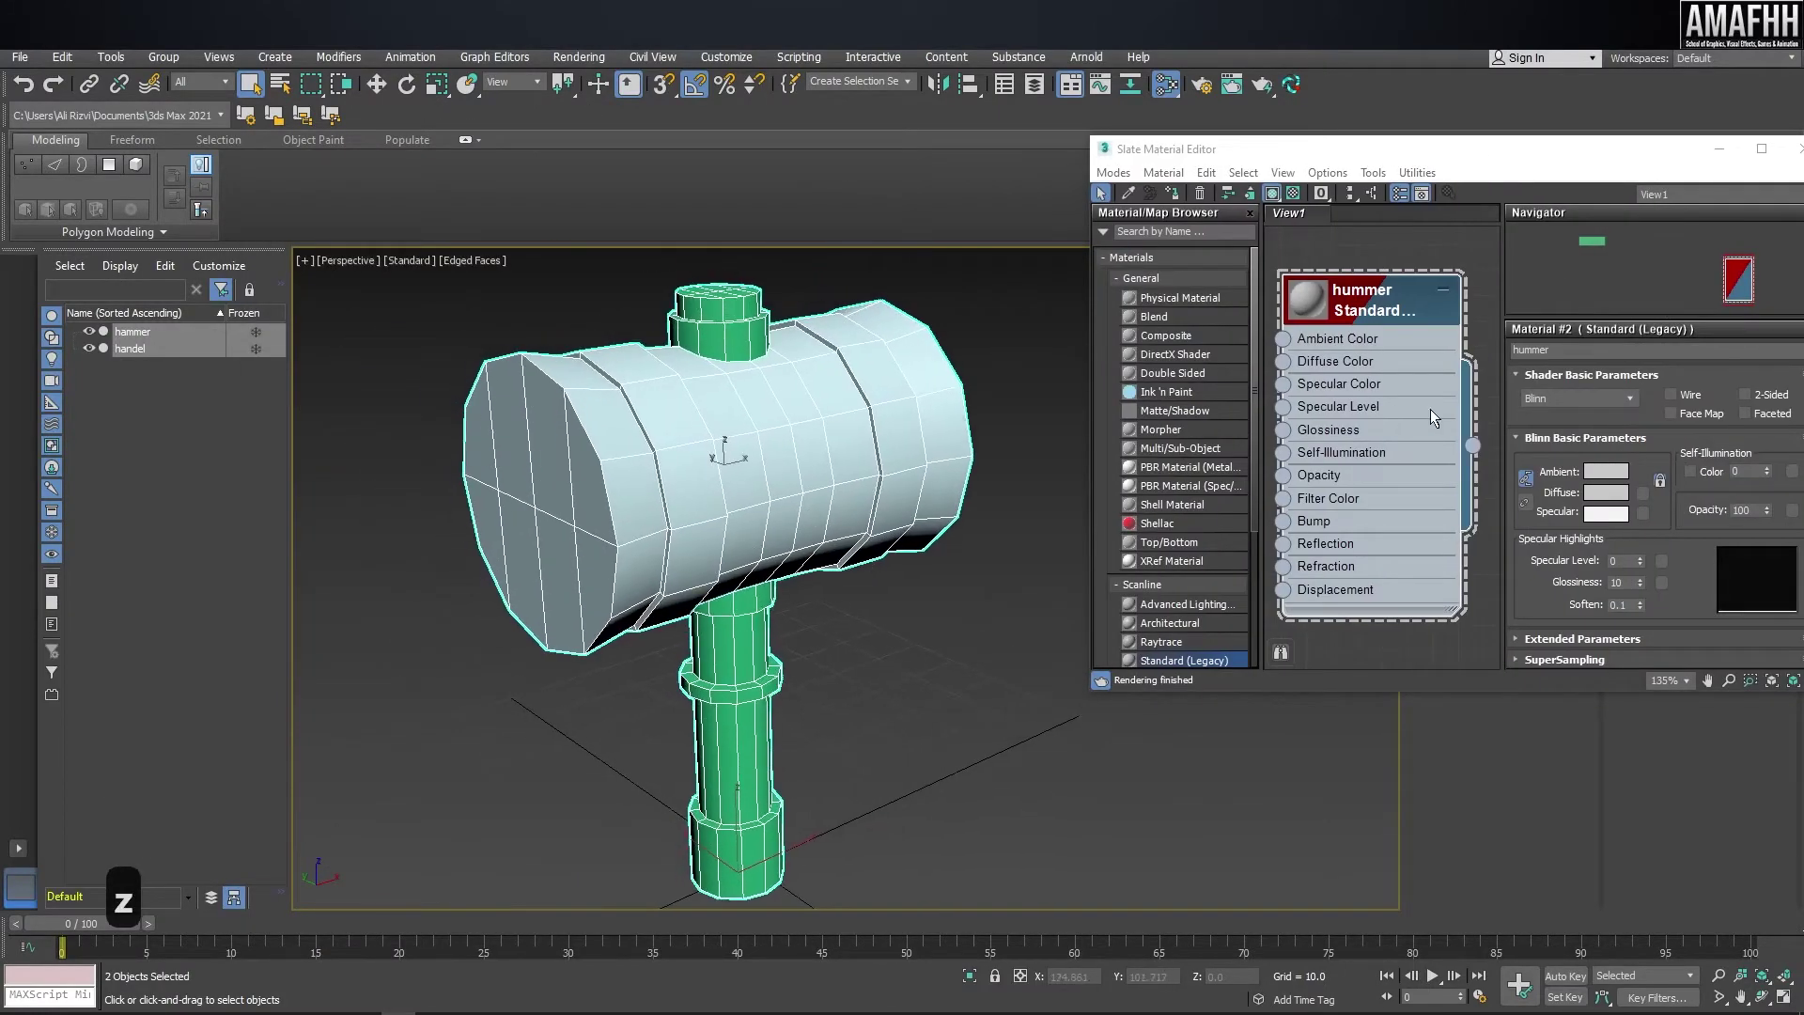
pyautogui.moveTo(1413, 323); pyautogui.dragTo(1392, 307)
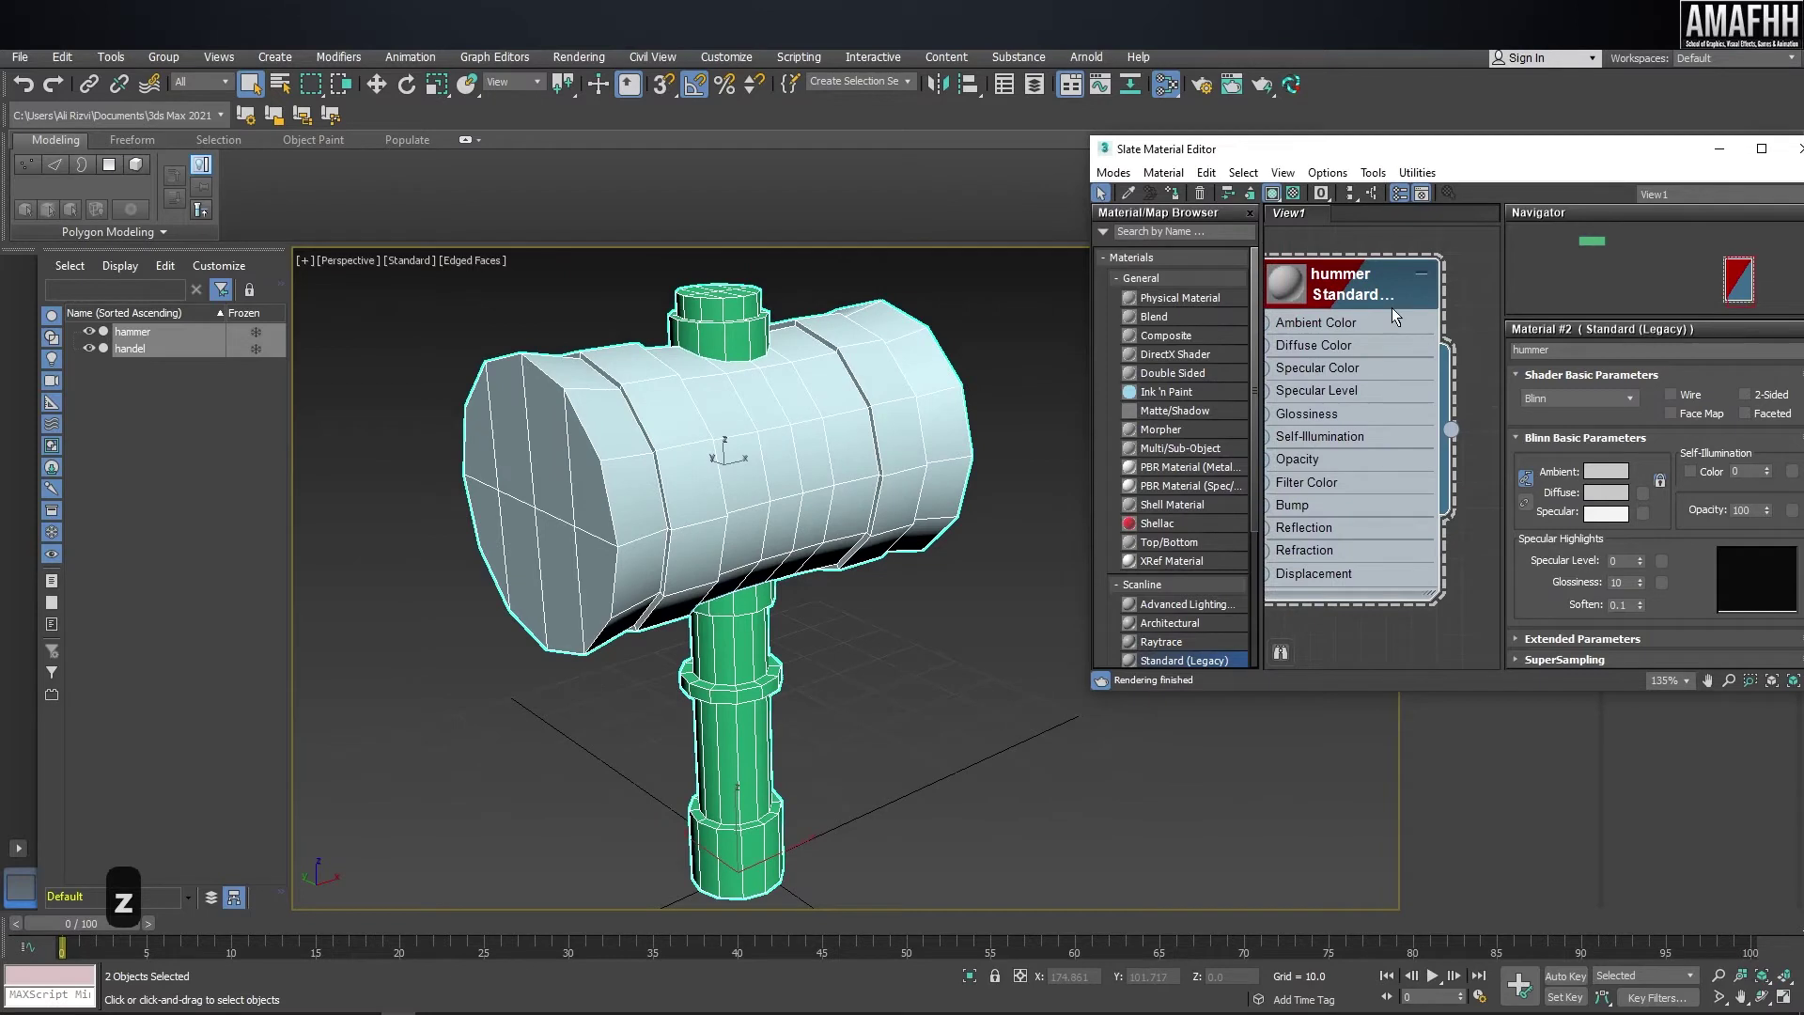
pyautogui.click(1174, 197)
pyautogui.moveTo(1463, 508); pyautogui.dragTo(1419, 494)
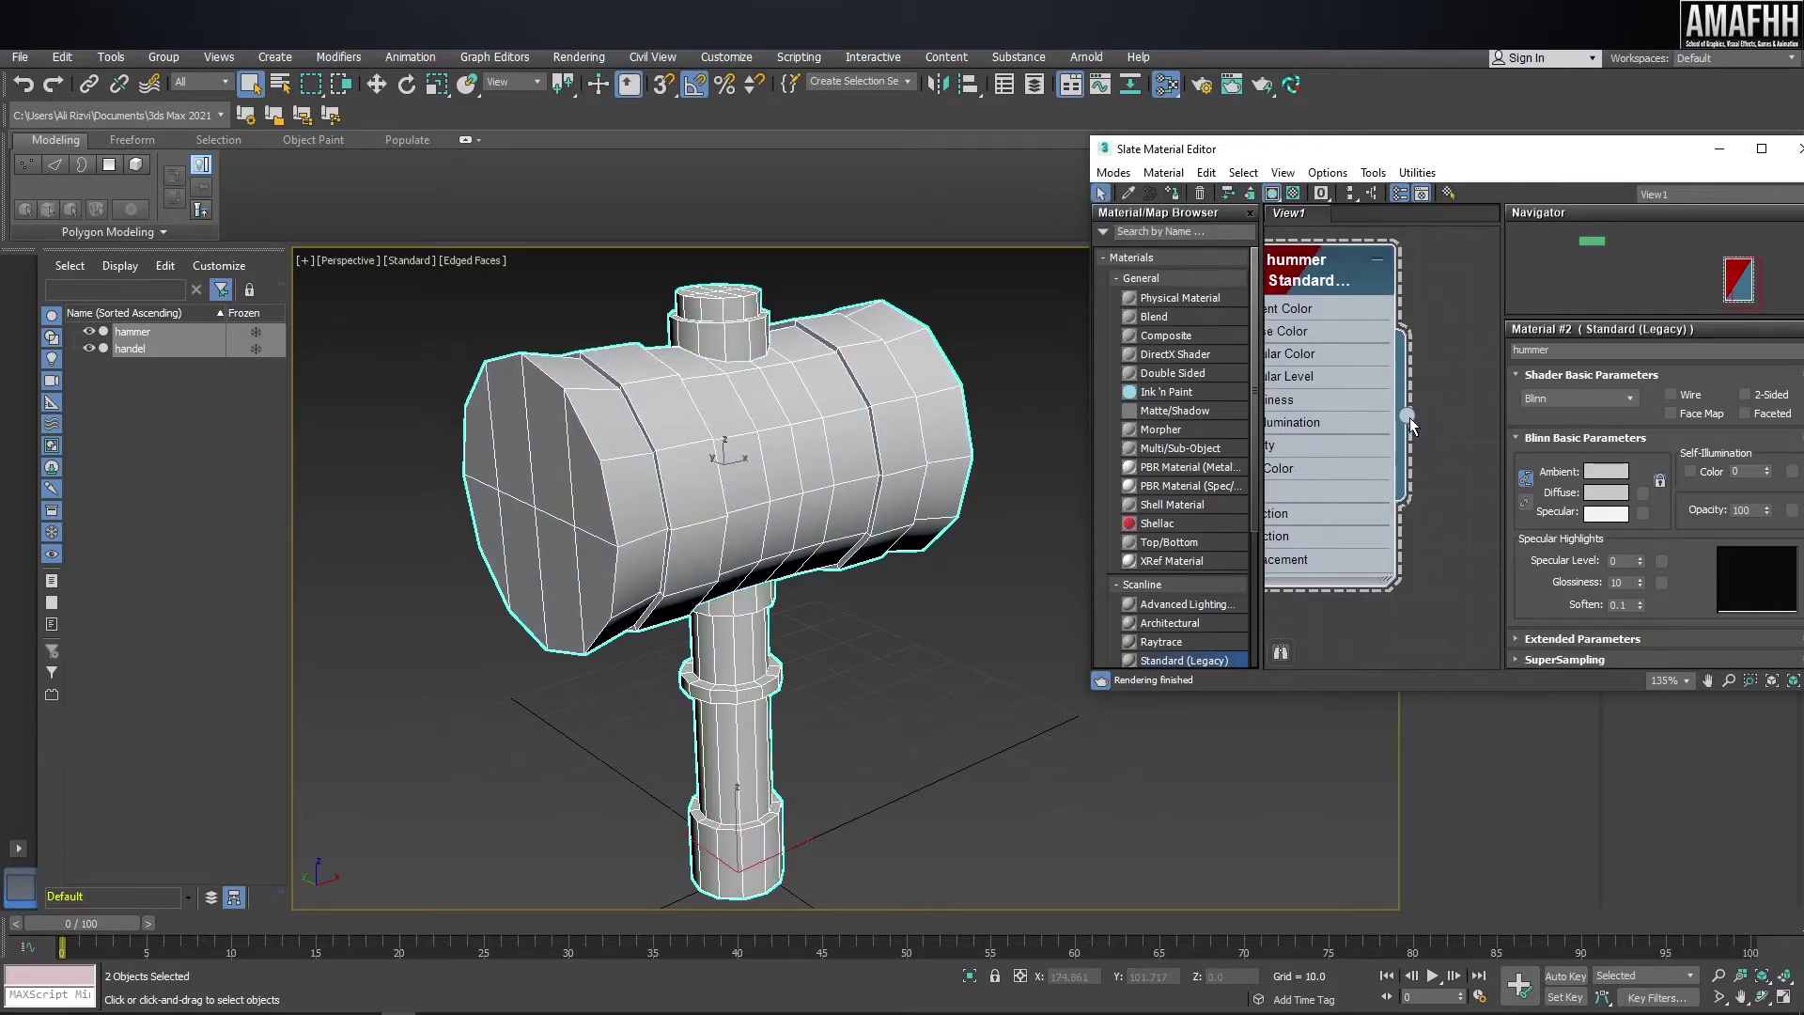
pyautogui.moveTo(1408, 422); pyautogui.dragTo(844, 491)
pyautogui.click(850, 527)
pyautogui.click(859, 568)
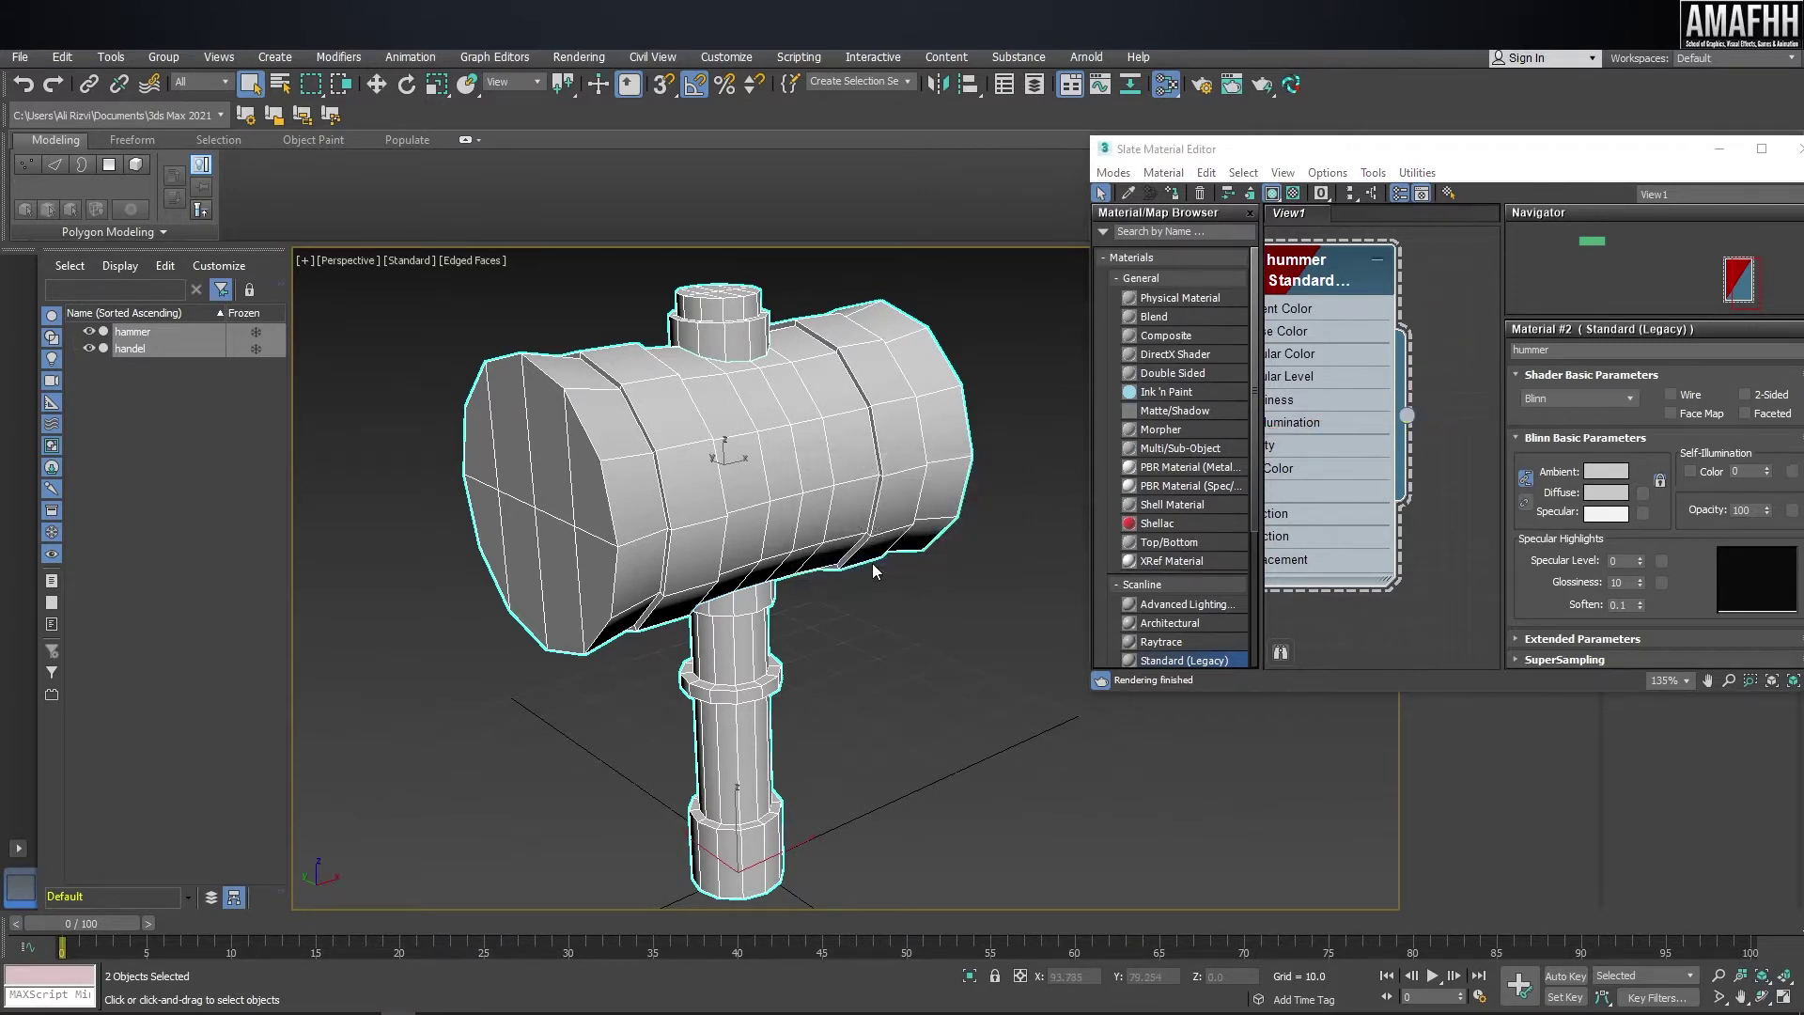
pyautogui.moveTo(1654, 152); pyautogui.dragTo(1363, 164)
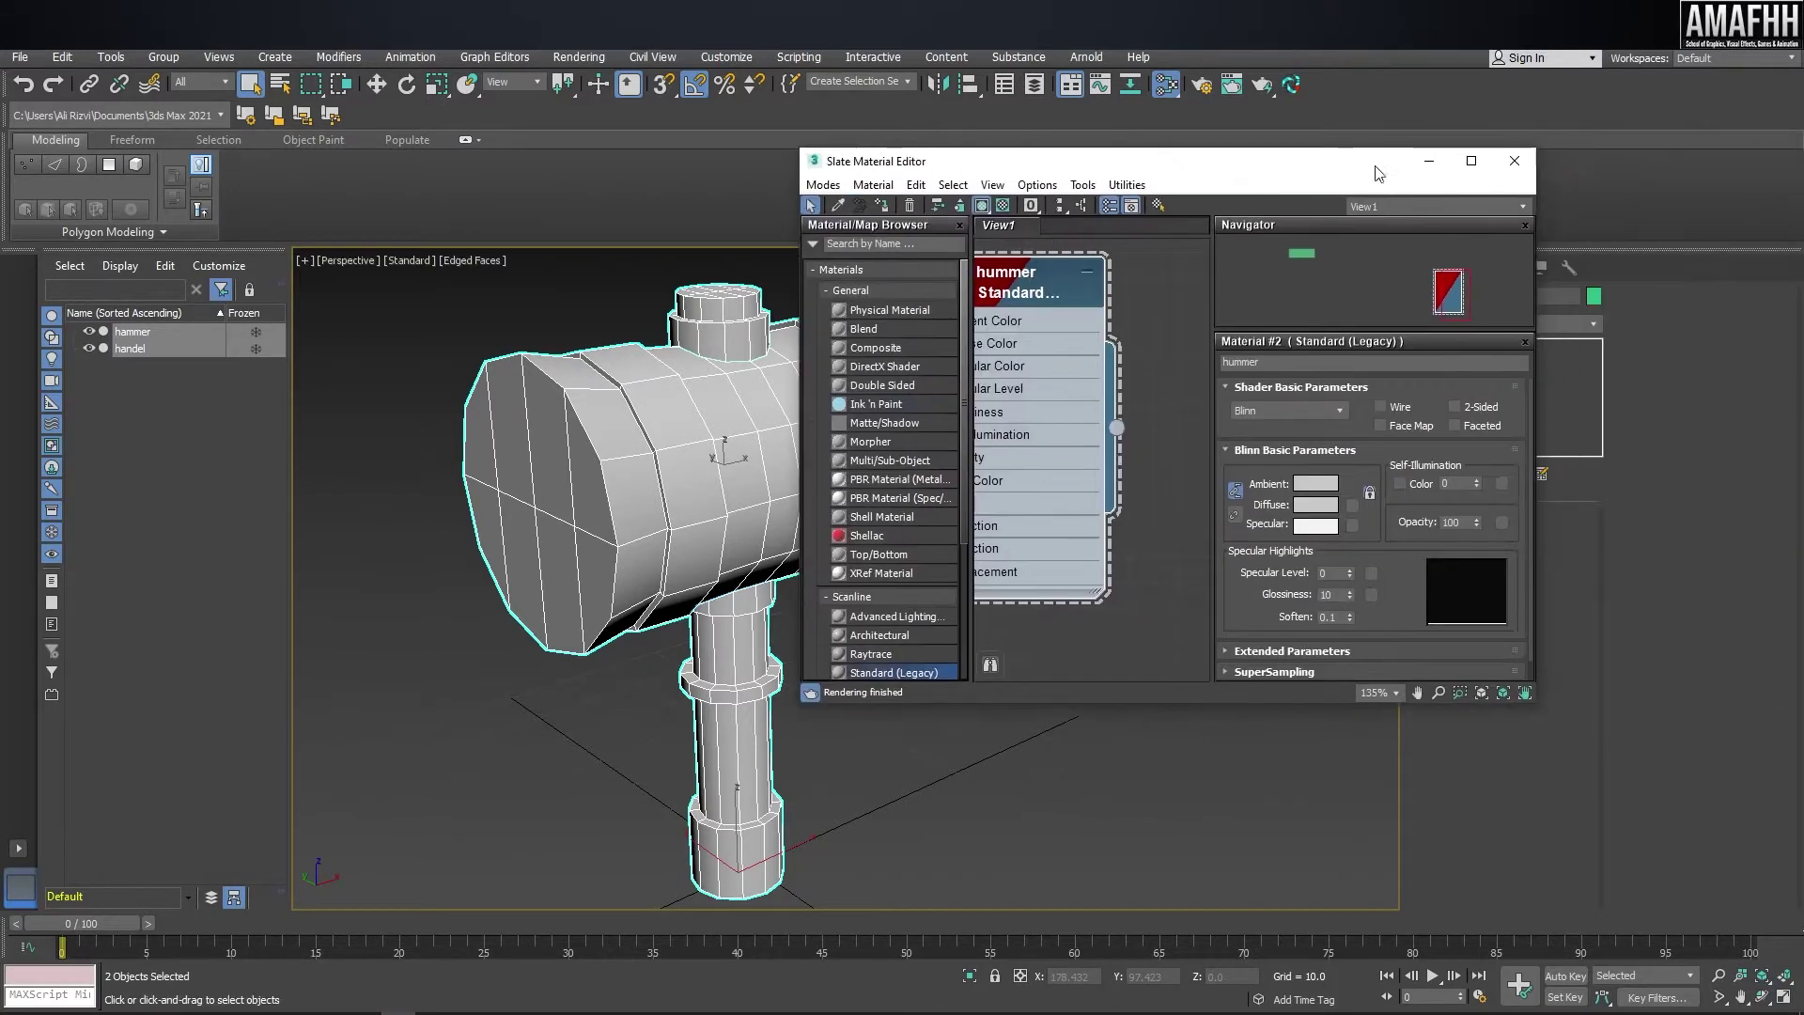
pyautogui.click(1515, 162)
# - Reselect the hammer and handel and inspect the assigned material from several angles
pyautogui.scroll(-3, 1155, 431)
pyautogui.click(1151, 414)
pyautogui.scroll(-4, 1141, 376)
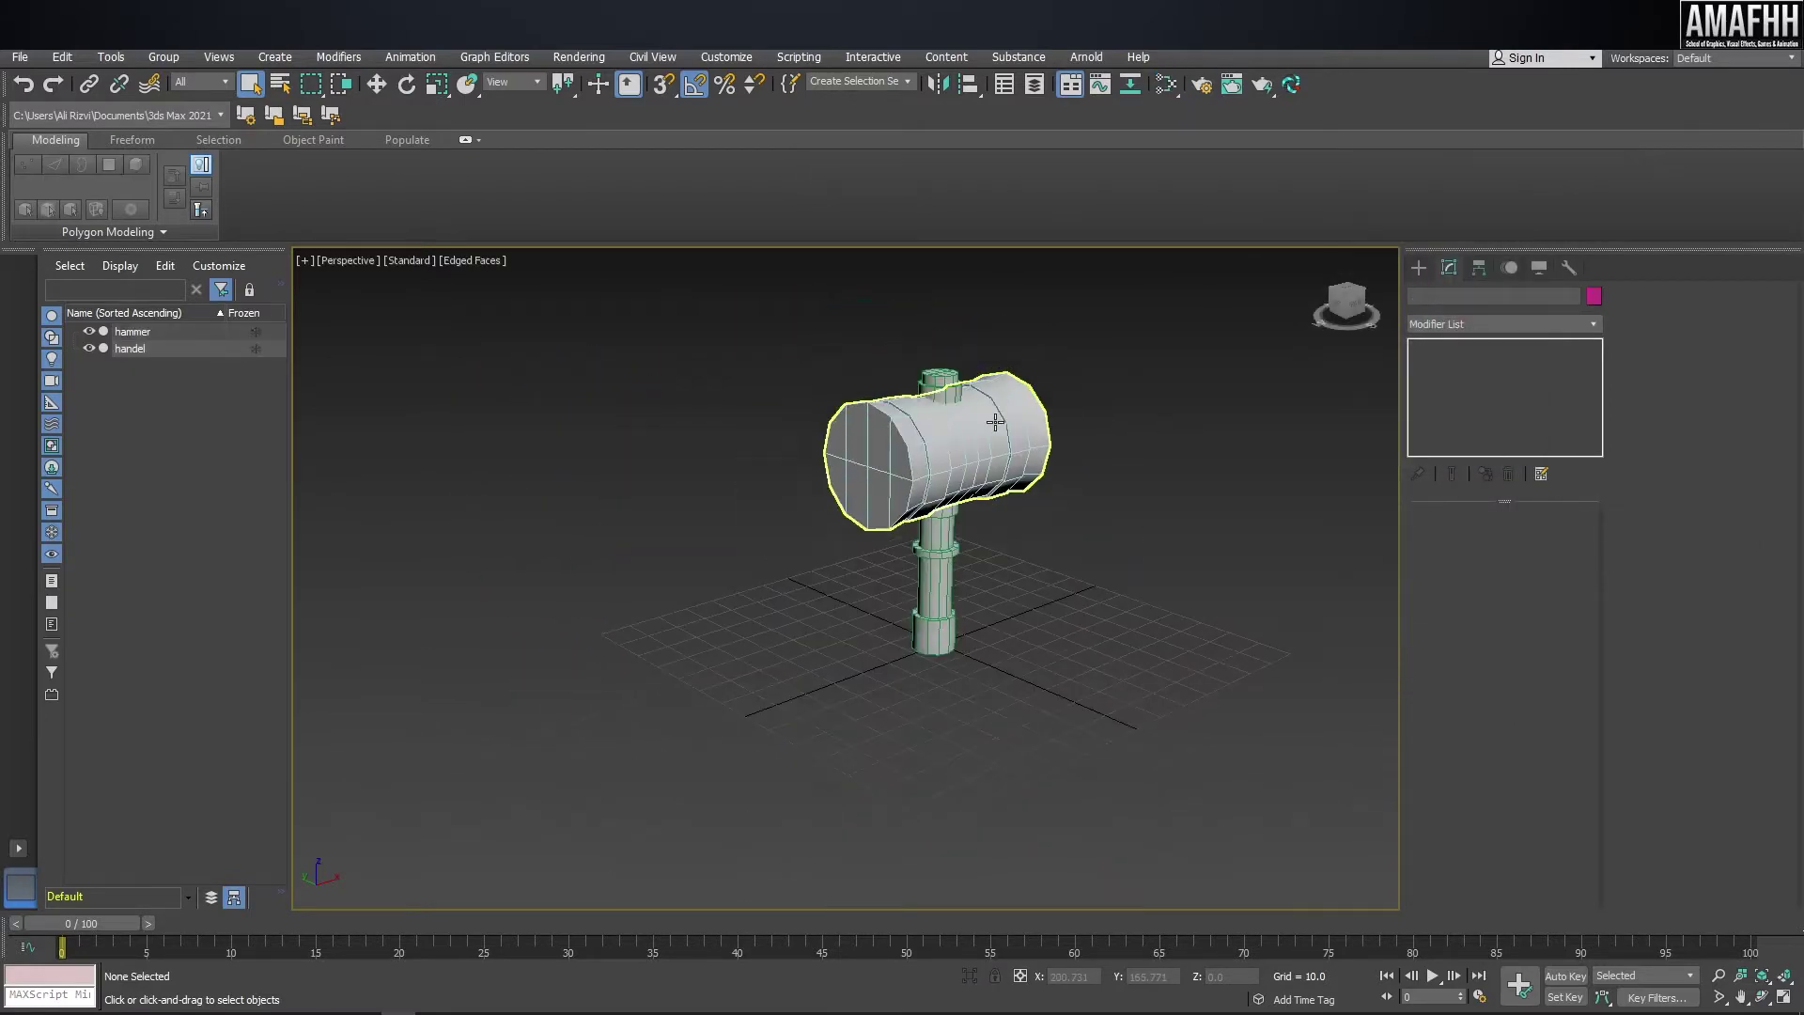
pyautogui.moveTo(1287, 252); pyautogui.dragTo(774, 880)
pyautogui.keyDown('alt'); pyautogui.moveTo(1002, 612); pyautogui.dragTo(826, 568, button='middle'); pyautogui.keyUp('alt')
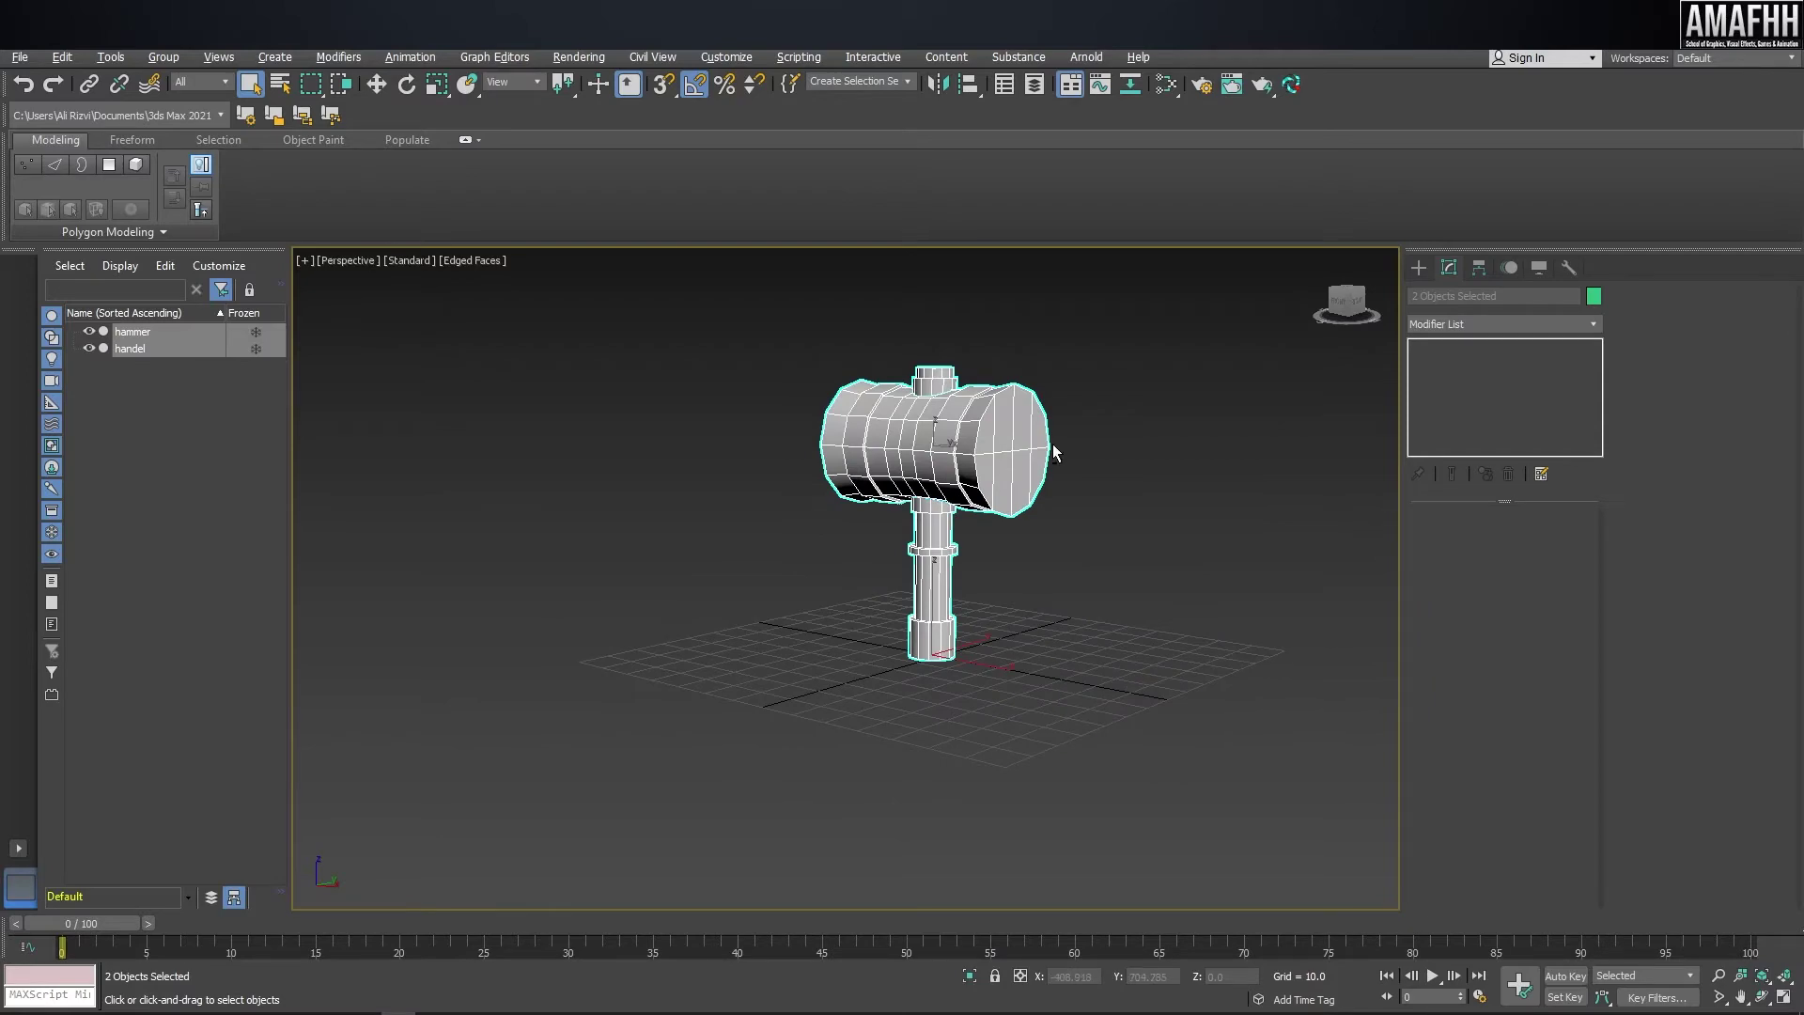
pyautogui.scroll(4, 971, 400)
pyautogui.keyDown('alt'); pyautogui.moveTo(970, 400); pyautogui.dragTo(897, 396, button='middle'); pyautogui.keyUp('alt')
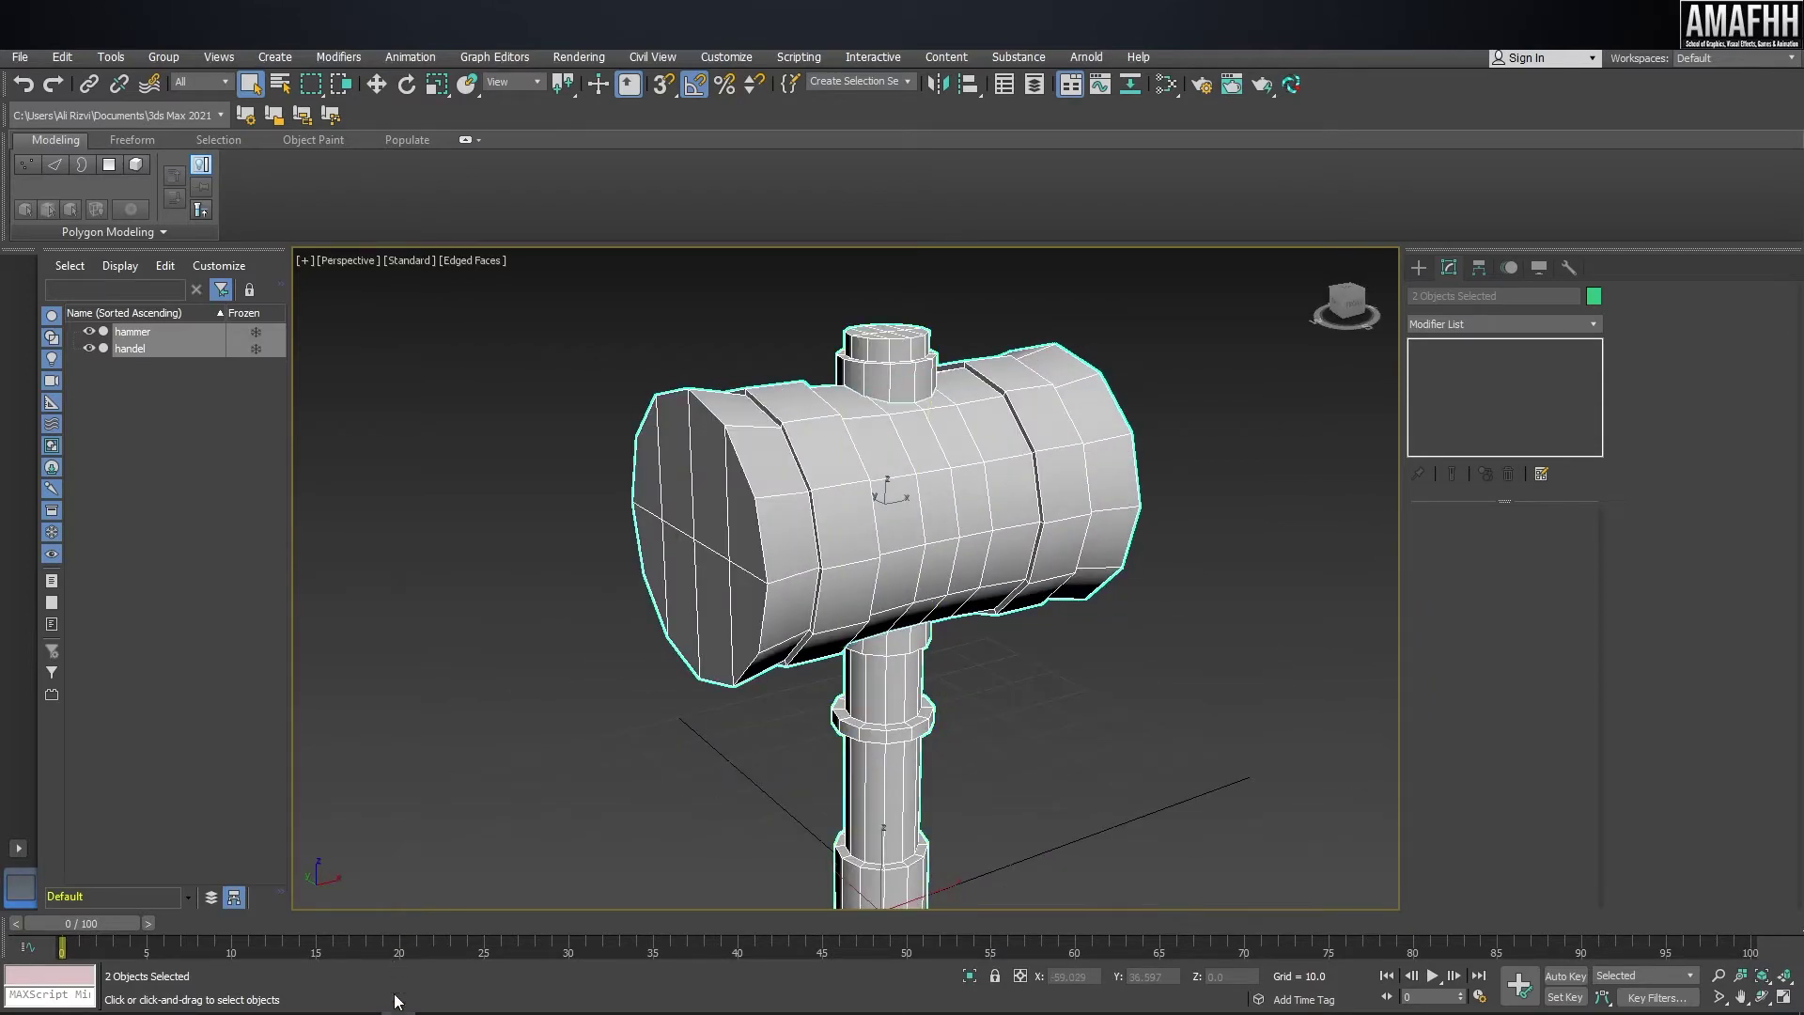
# - Bring up the wooden hammer reference image for comparison with the model, and return to the 3D scene
pyautogui.click(434, 1013)
pyautogui.click(433, 1013)
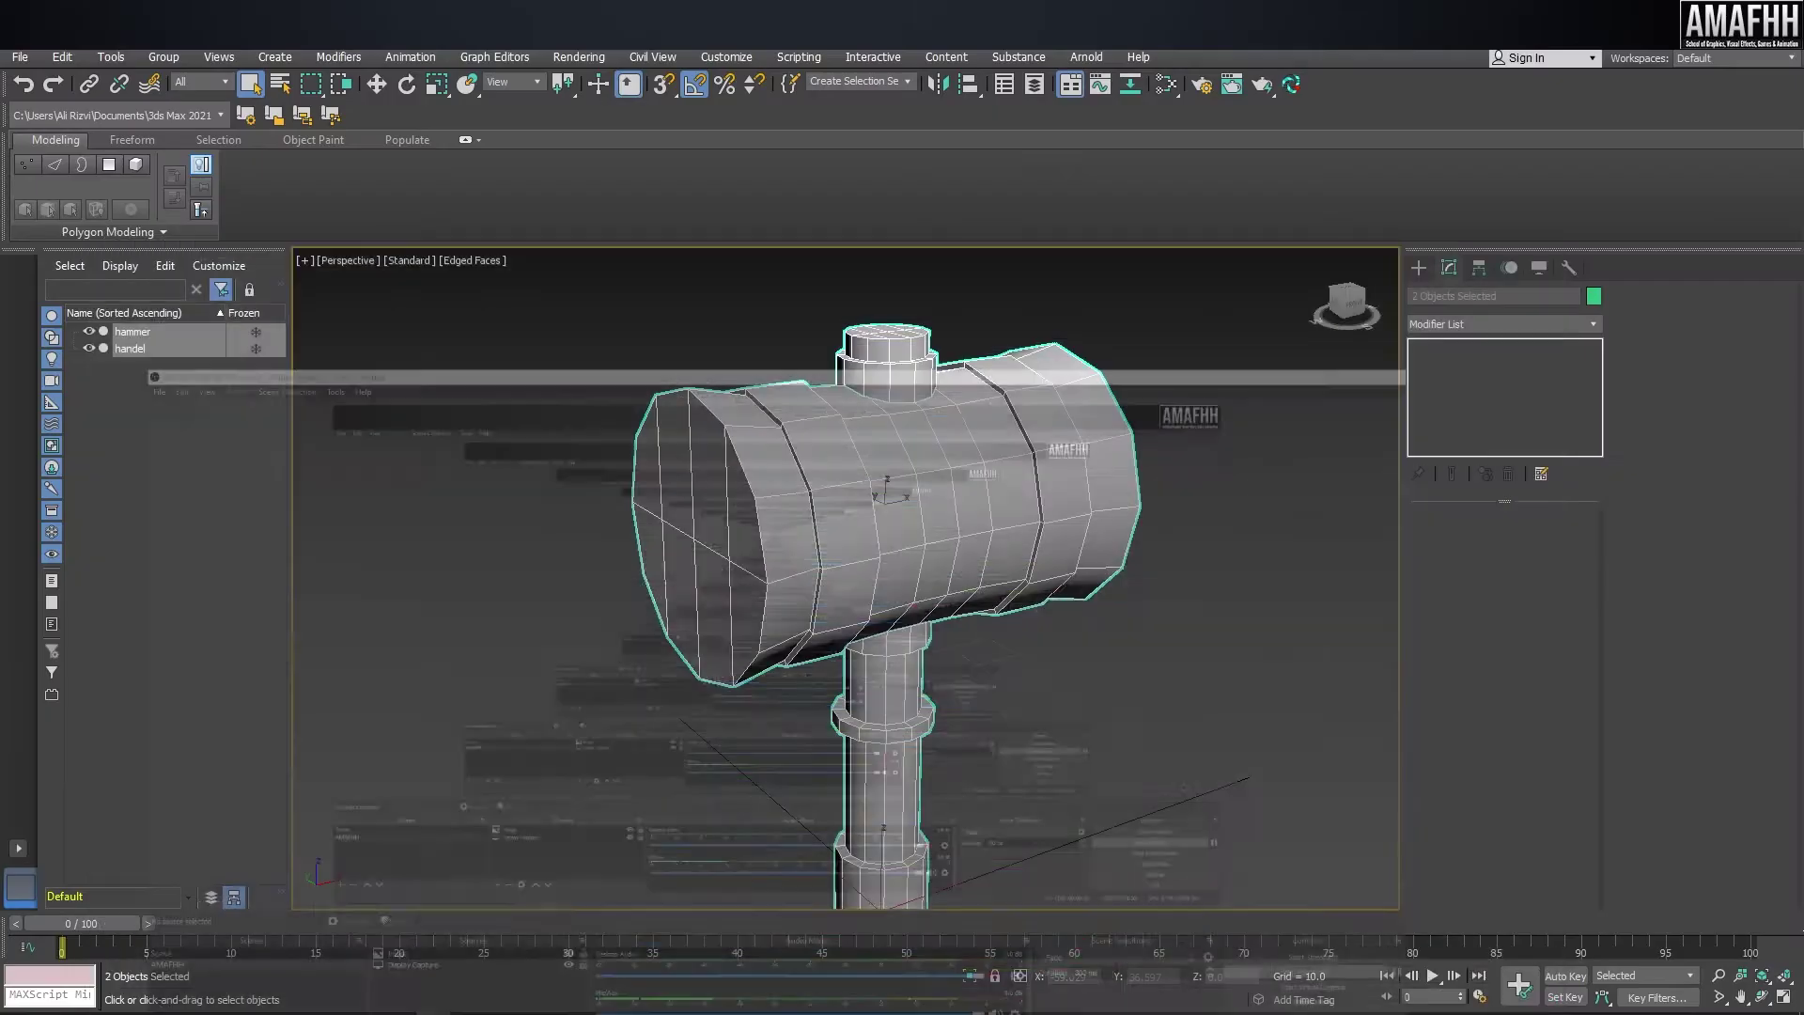
pyautogui.click(255, 932)
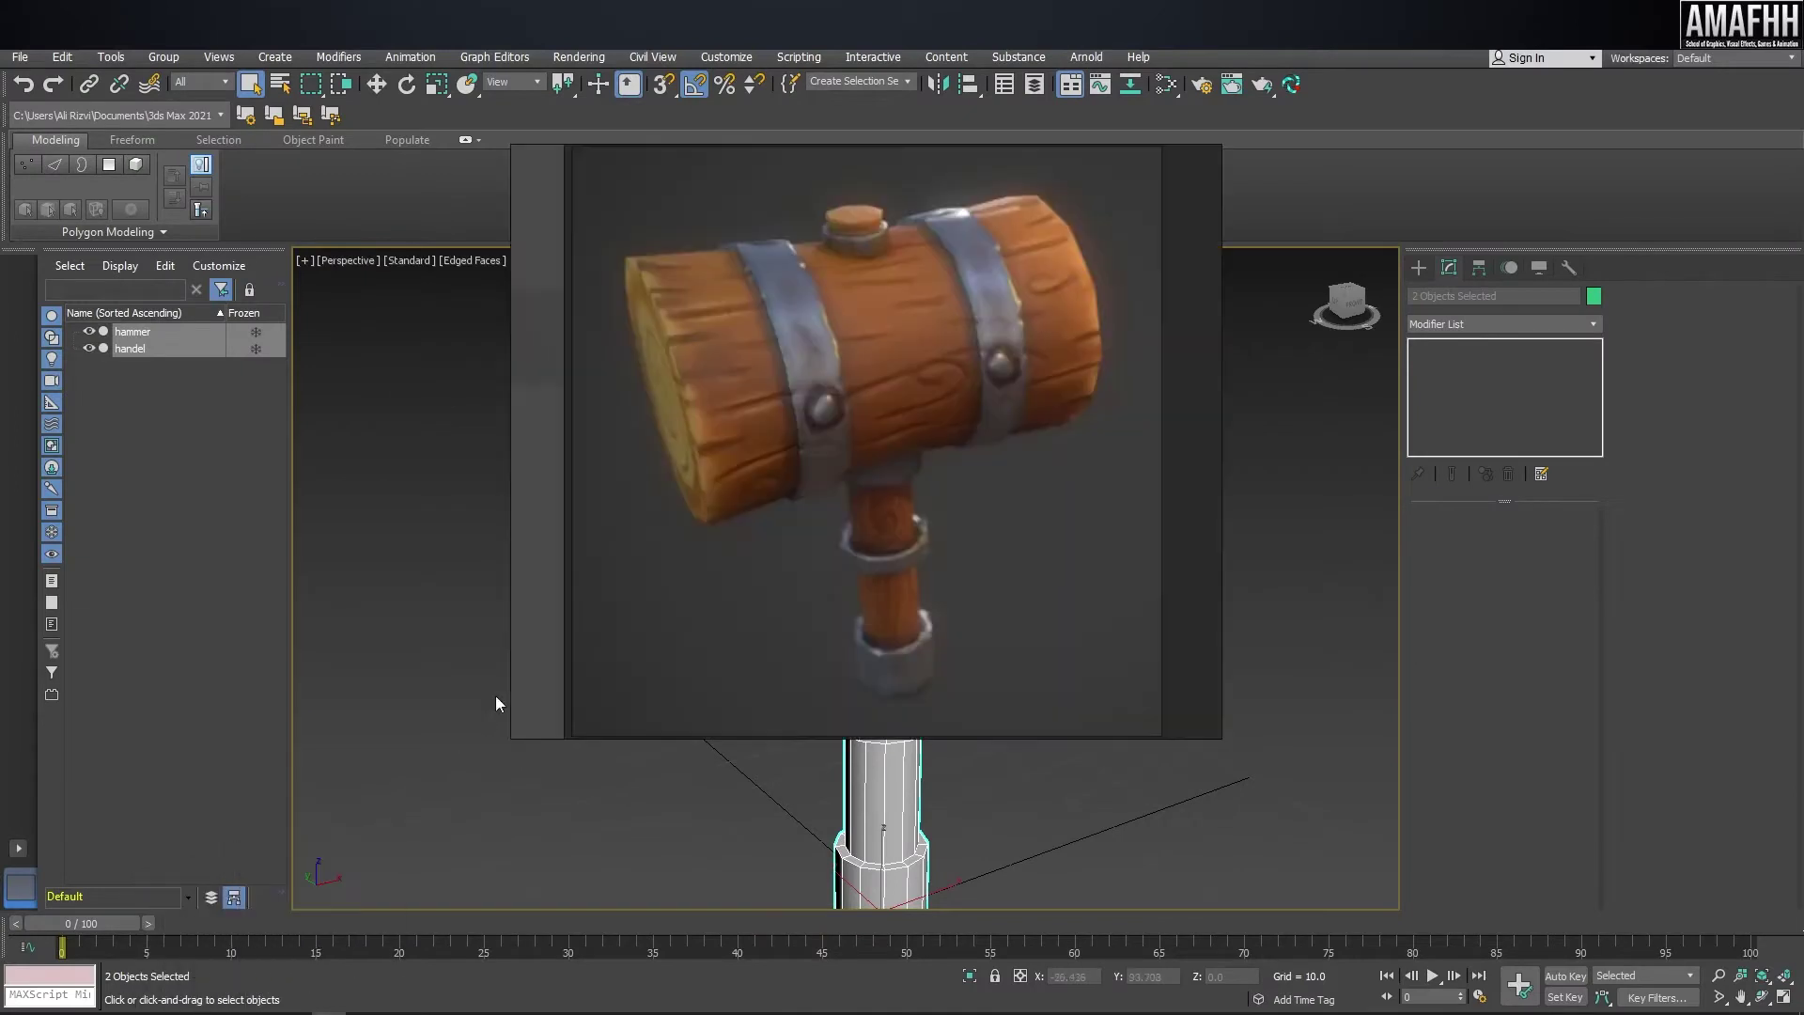
pyautogui.click(879, 362)
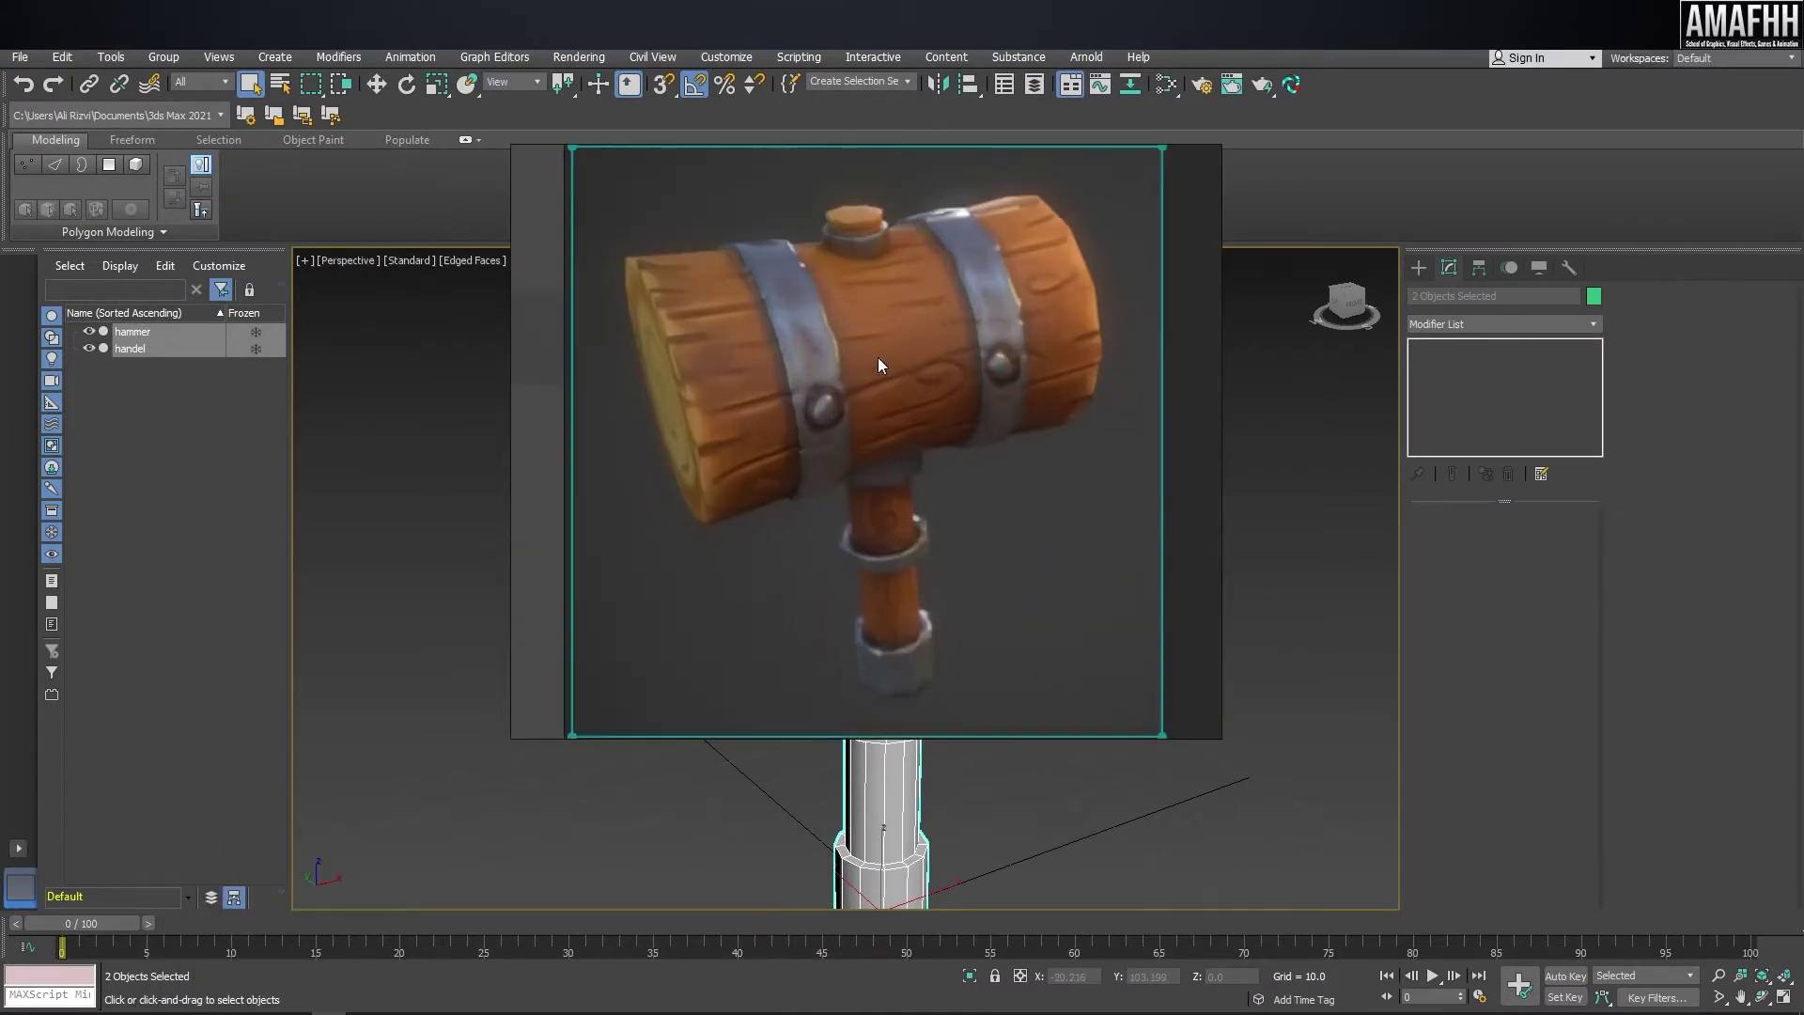
pyautogui.click(1302, 393)
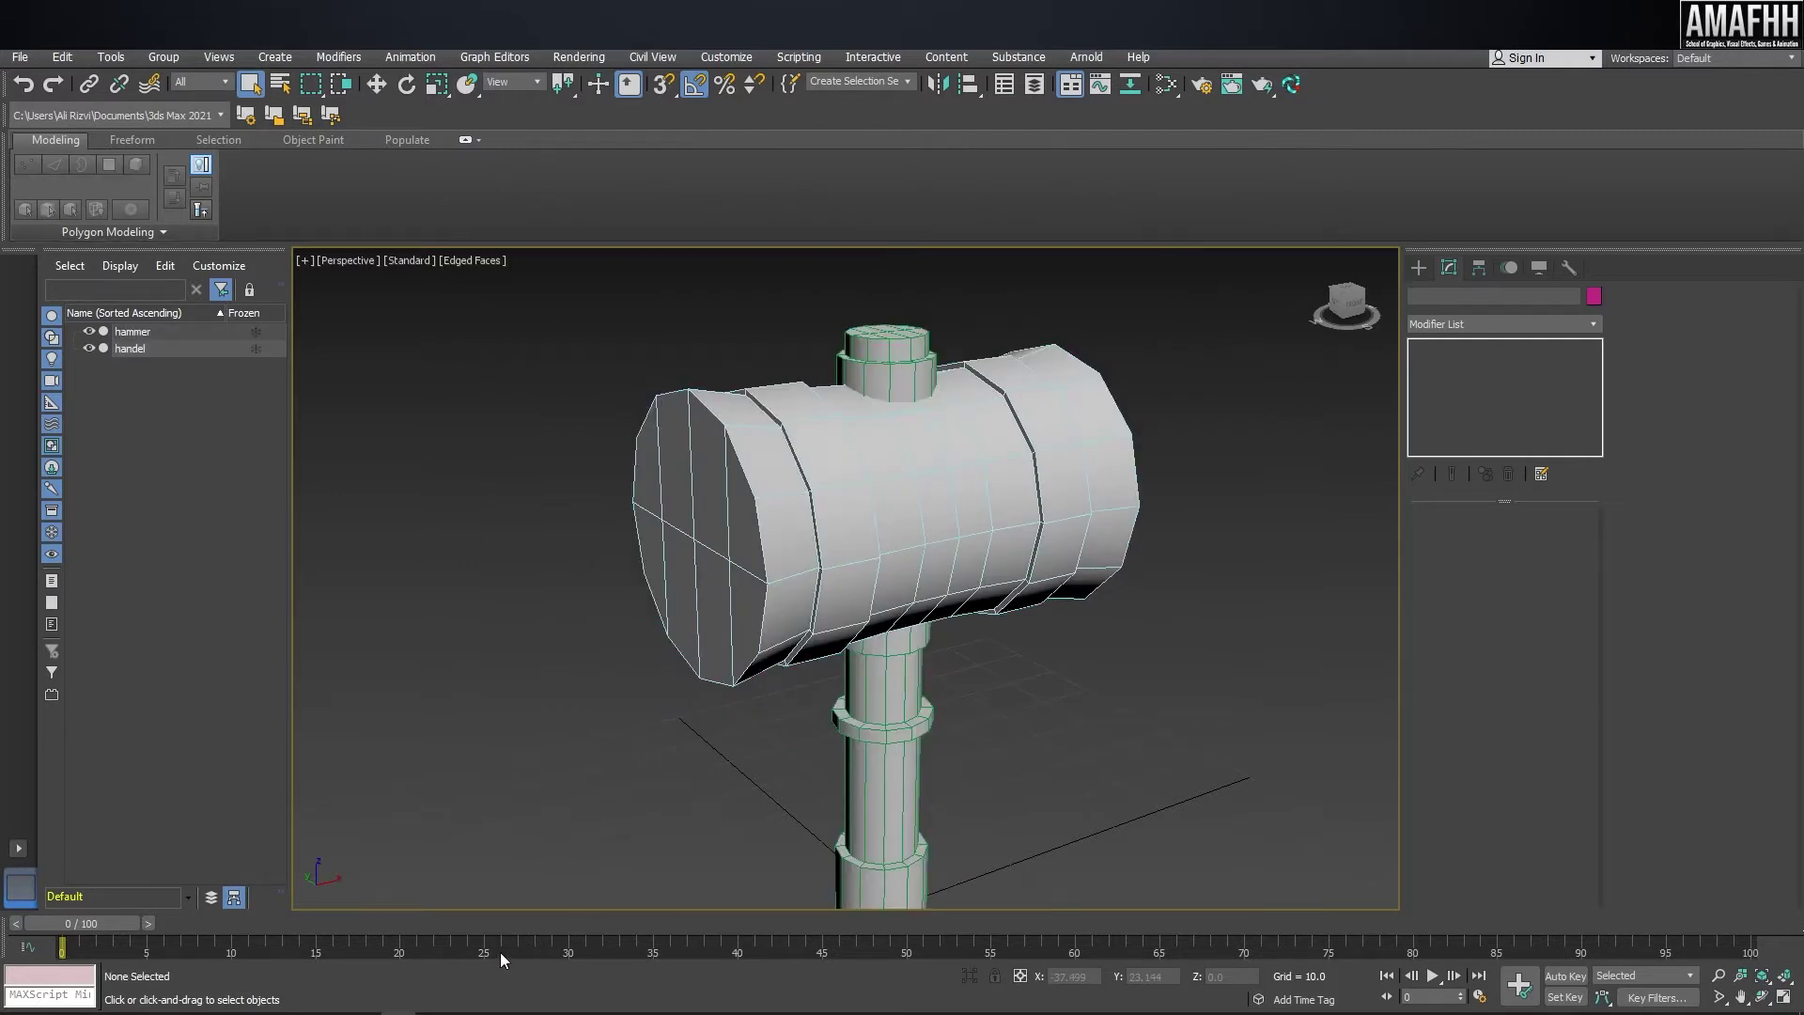
# - Start Export Selected for the hammer and handel, and go to the folder G:\AMAFHH\youTube\Stlized model series\Hmmer\substance Painter
pyautogui.scroll(-5, 657, 507)
pyautogui.moveTo(580, 391); pyautogui.dragTo(967, 794)
pyautogui.press('z')
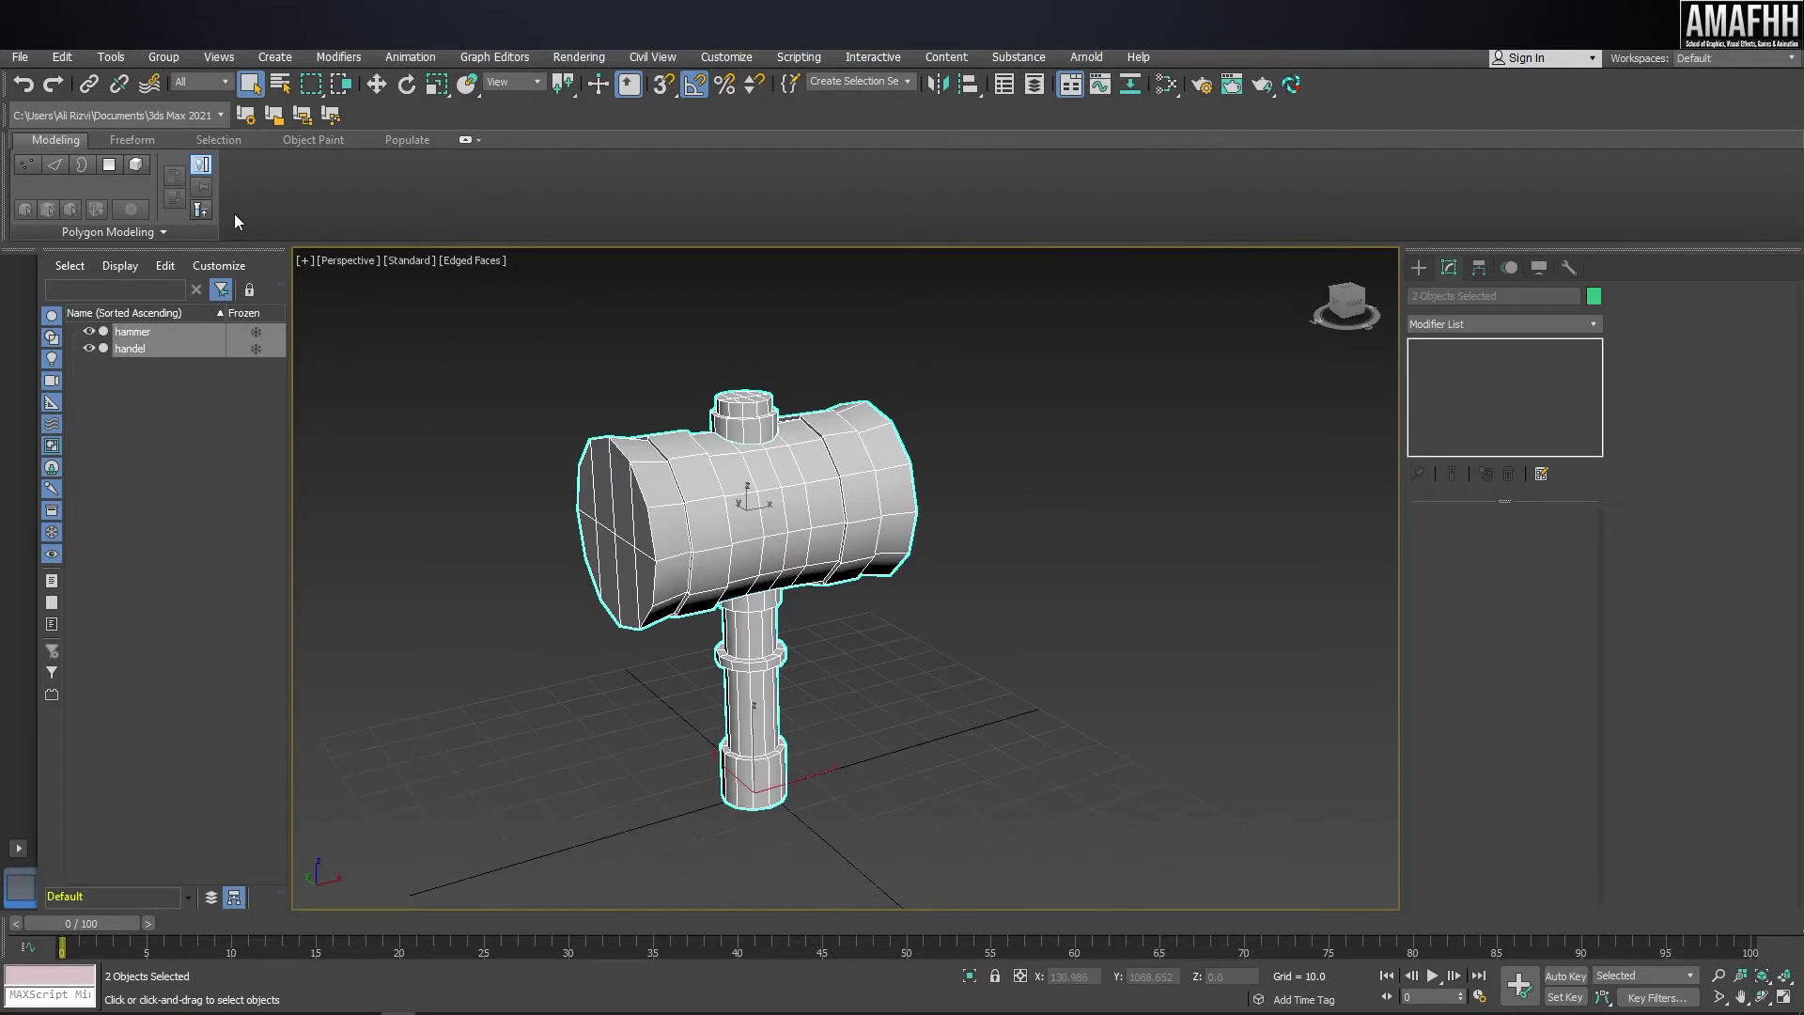
pyautogui.click(19, 58)
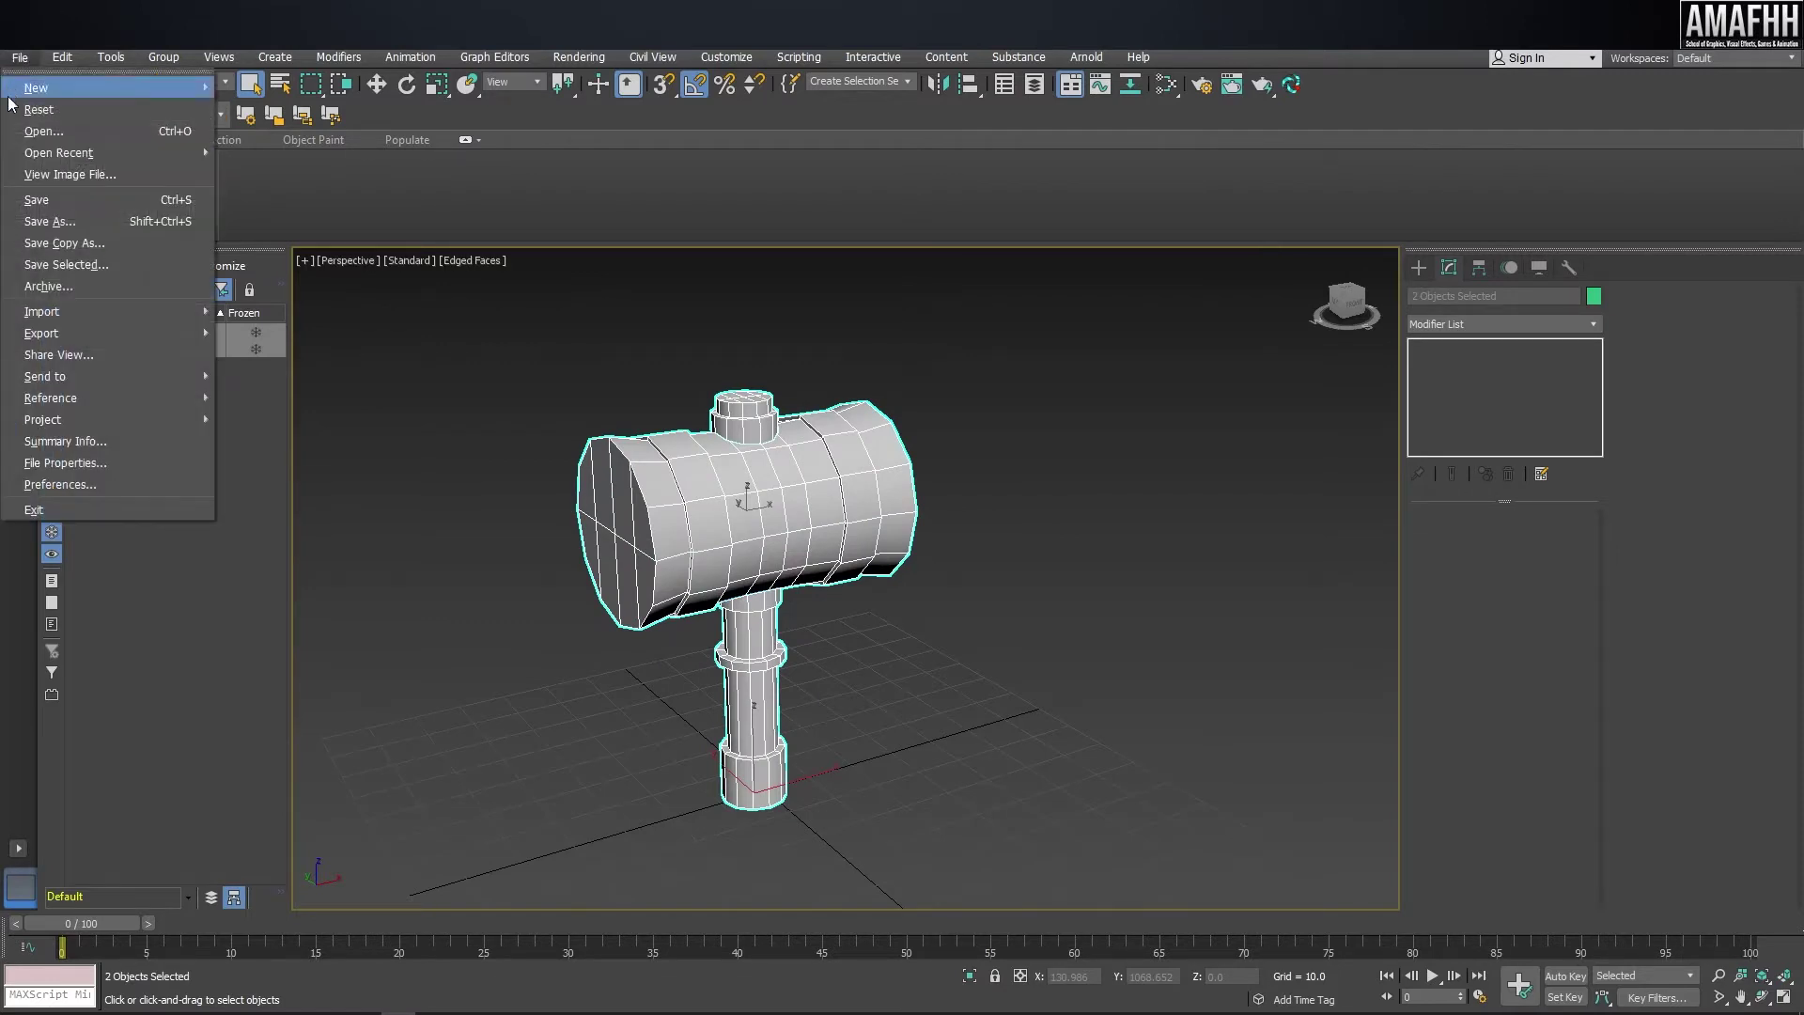
pyautogui.moveTo(55, 335)
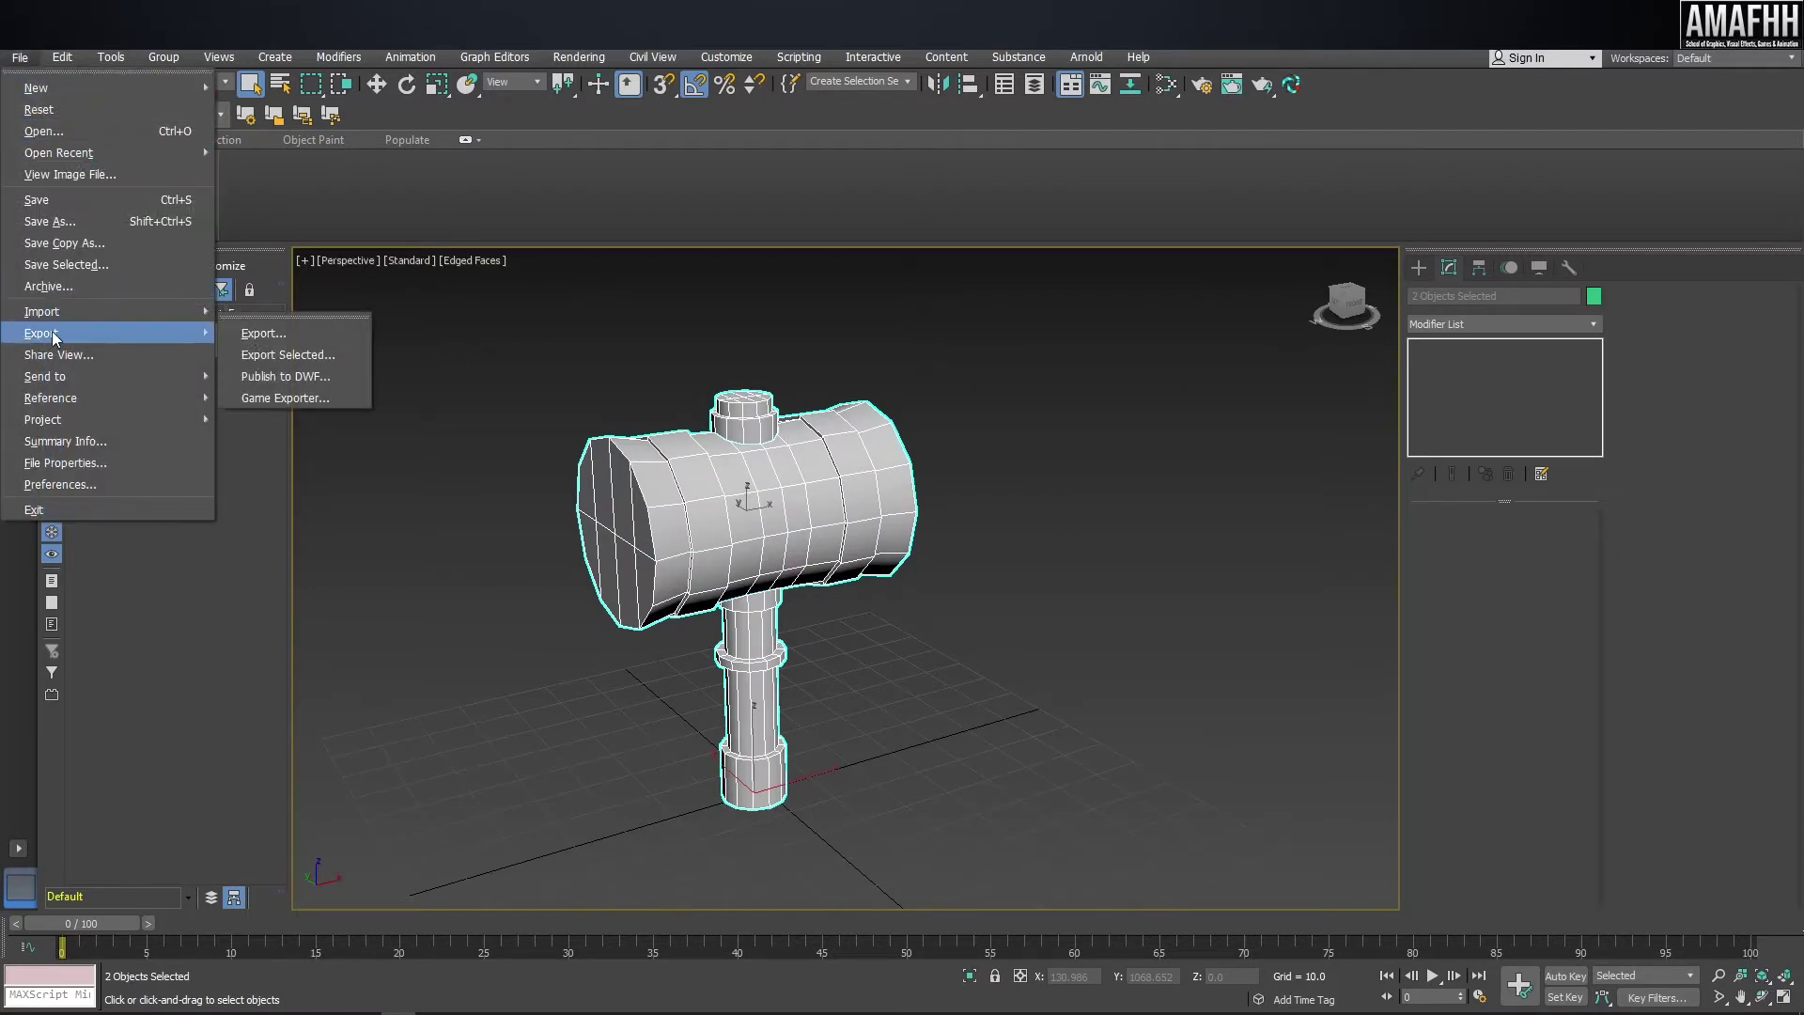
pyautogui.click(336, 356)
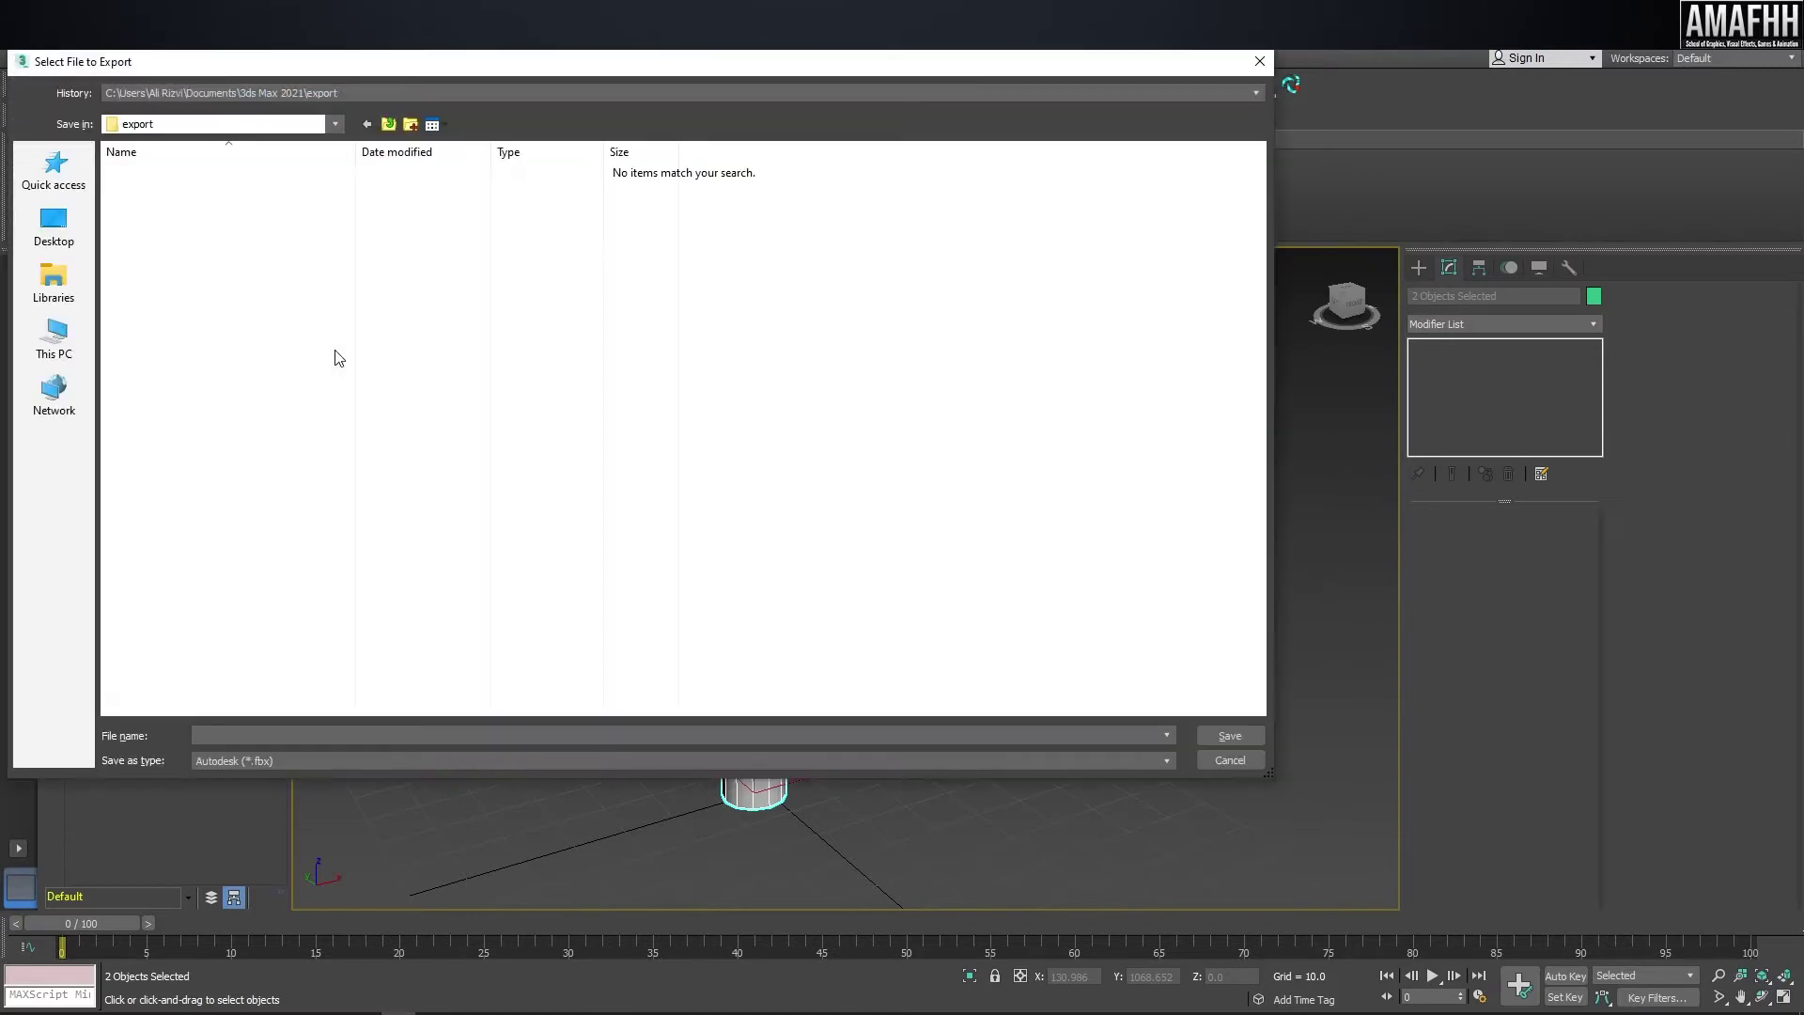
pyautogui.hotkey('ctrl', 'v')
pyautogui.press('Return')
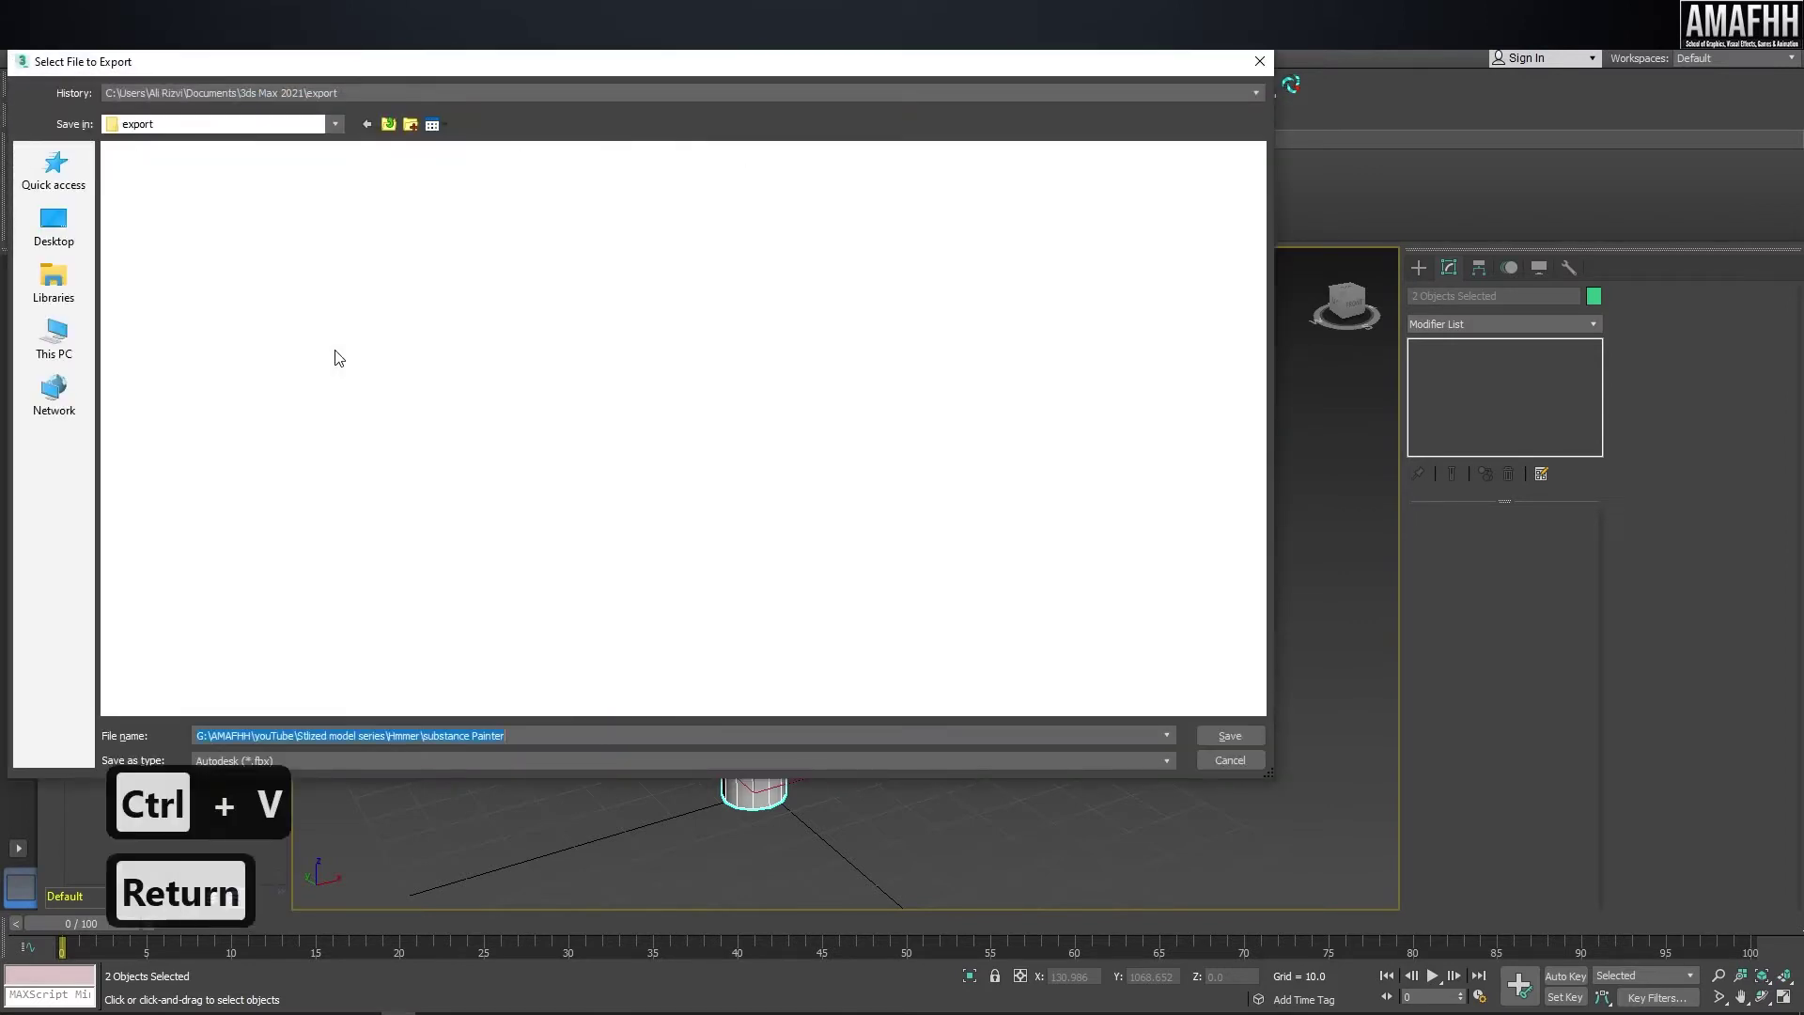
# - Name the export file Hummer_Model, keep the Autodesk (*.fbx) type, and save it in the substance Painter folder
pyautogui.moveTo(305, 65); pyautogui.dragTo(420, 66)
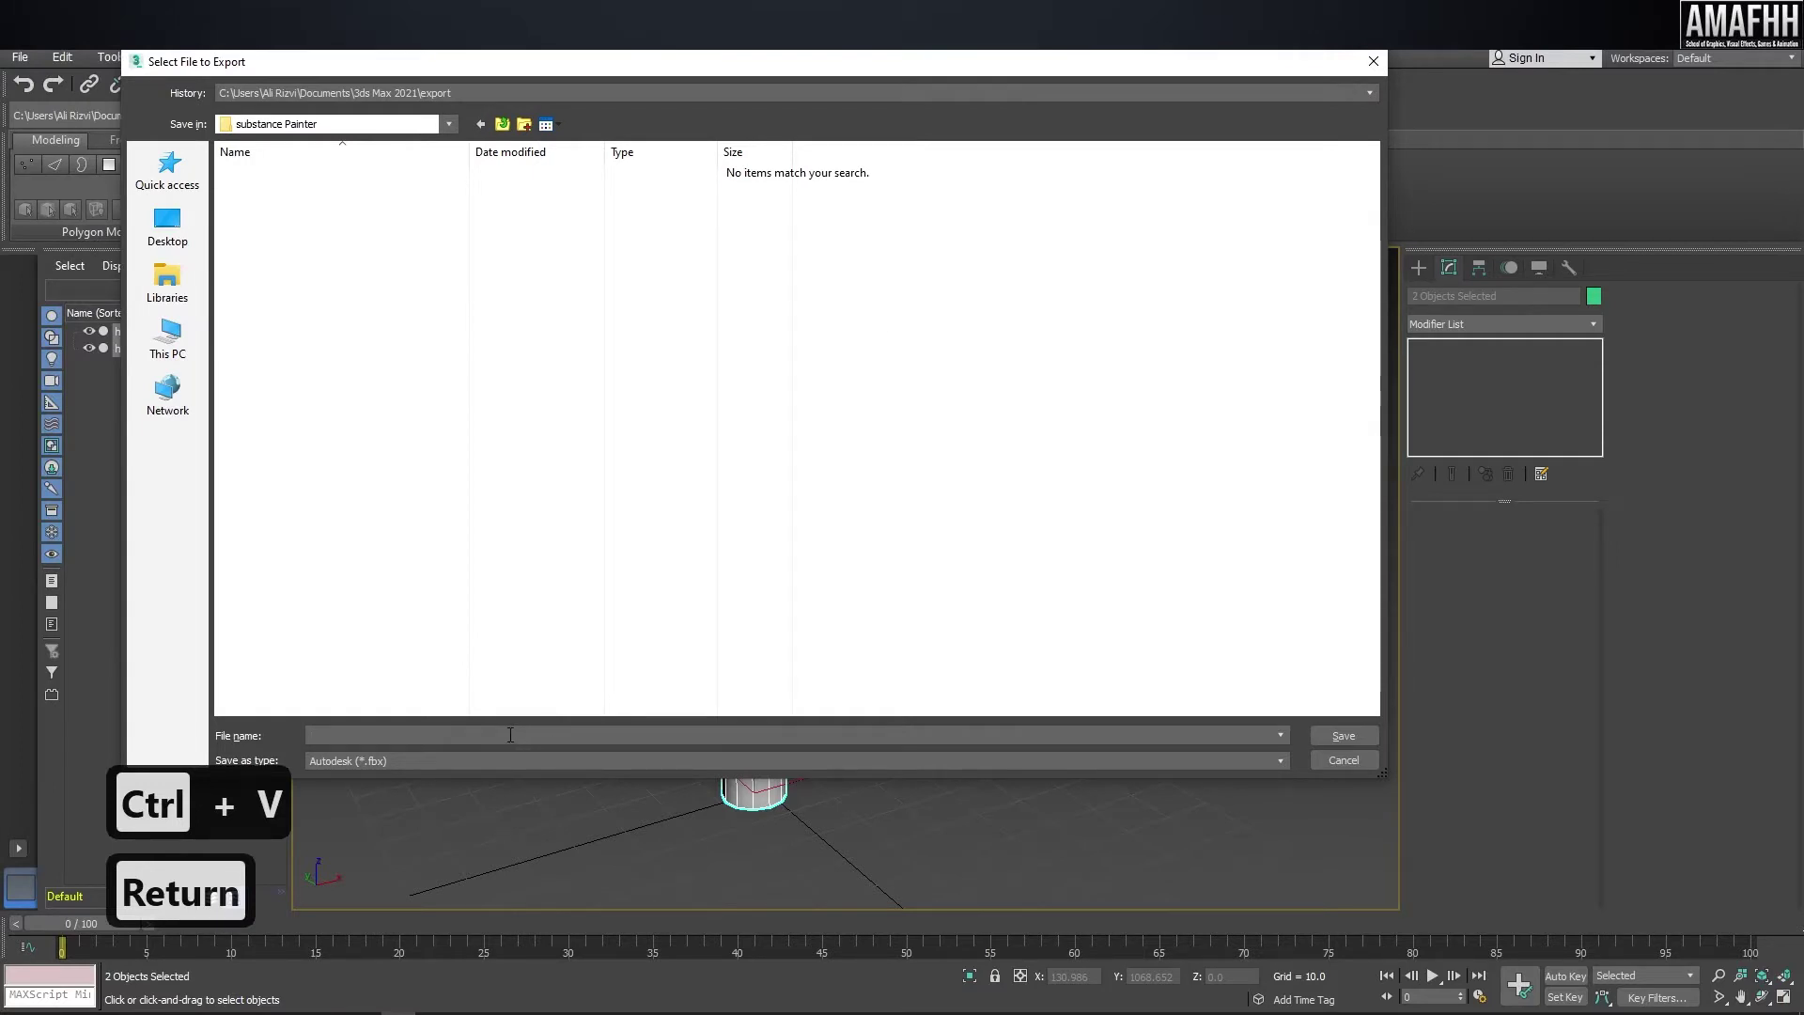
pyautogui.write('Hummer')
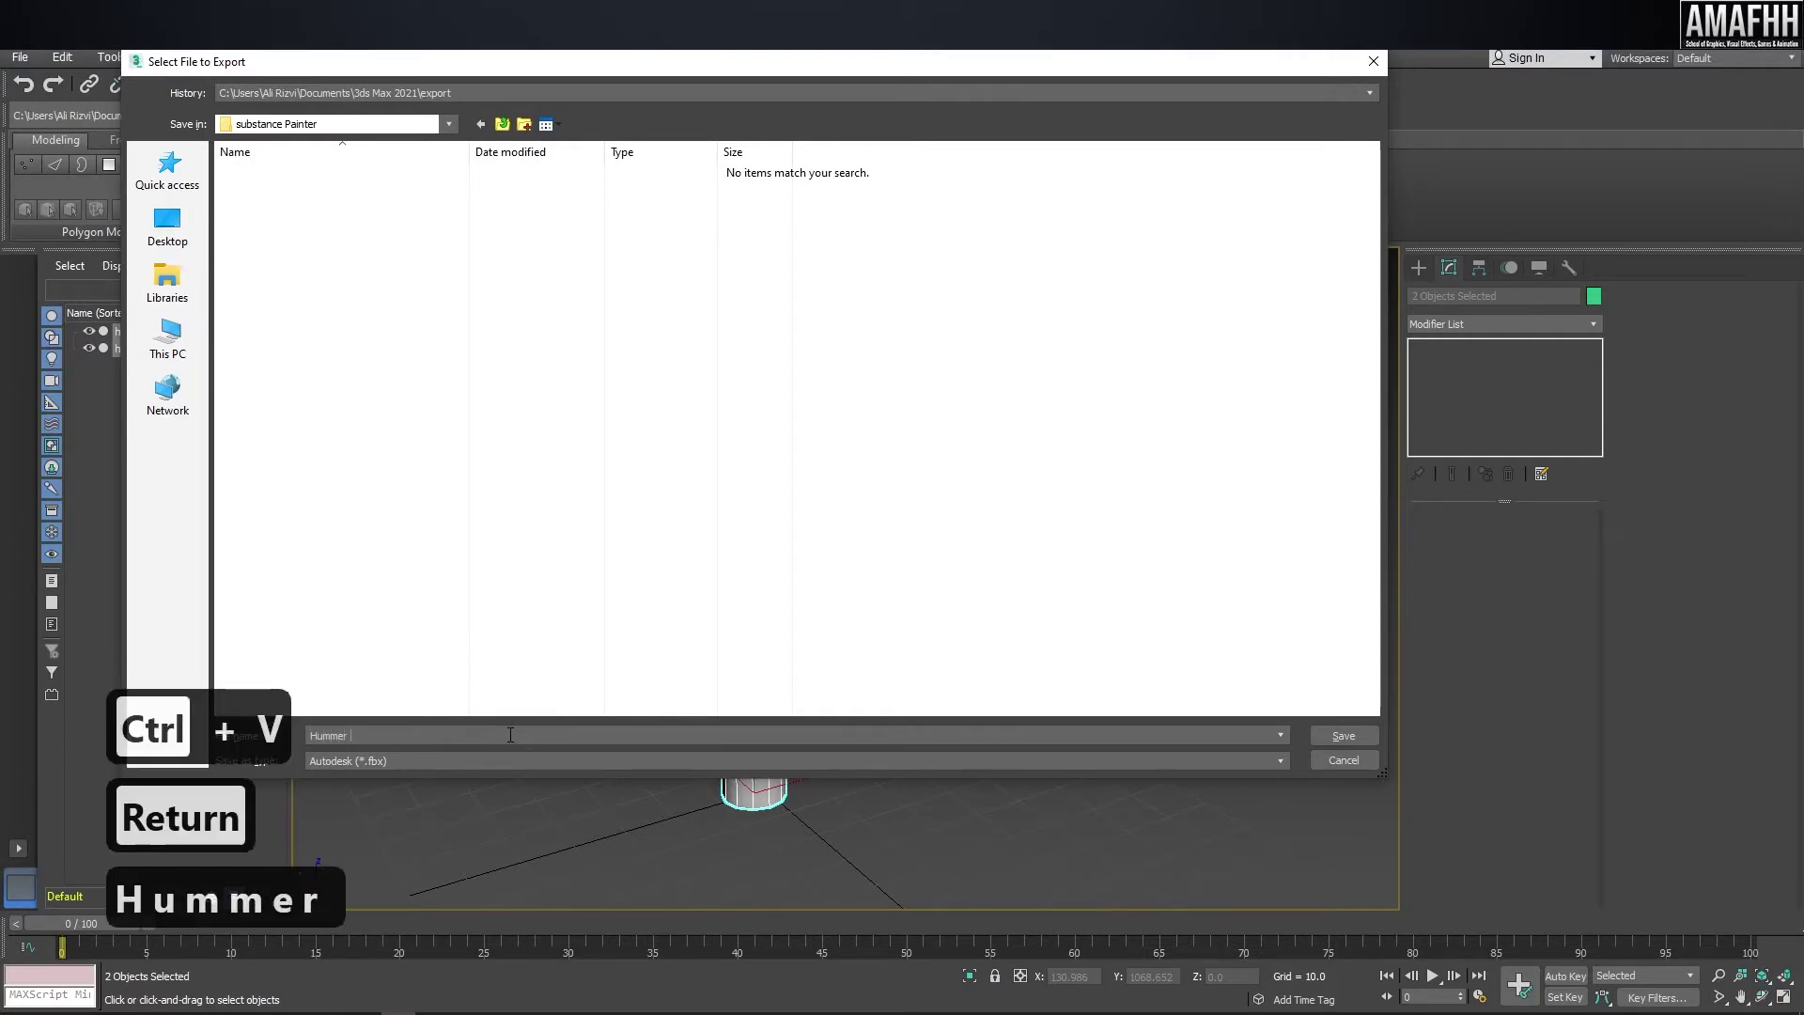
pyautogui.write('_FB')
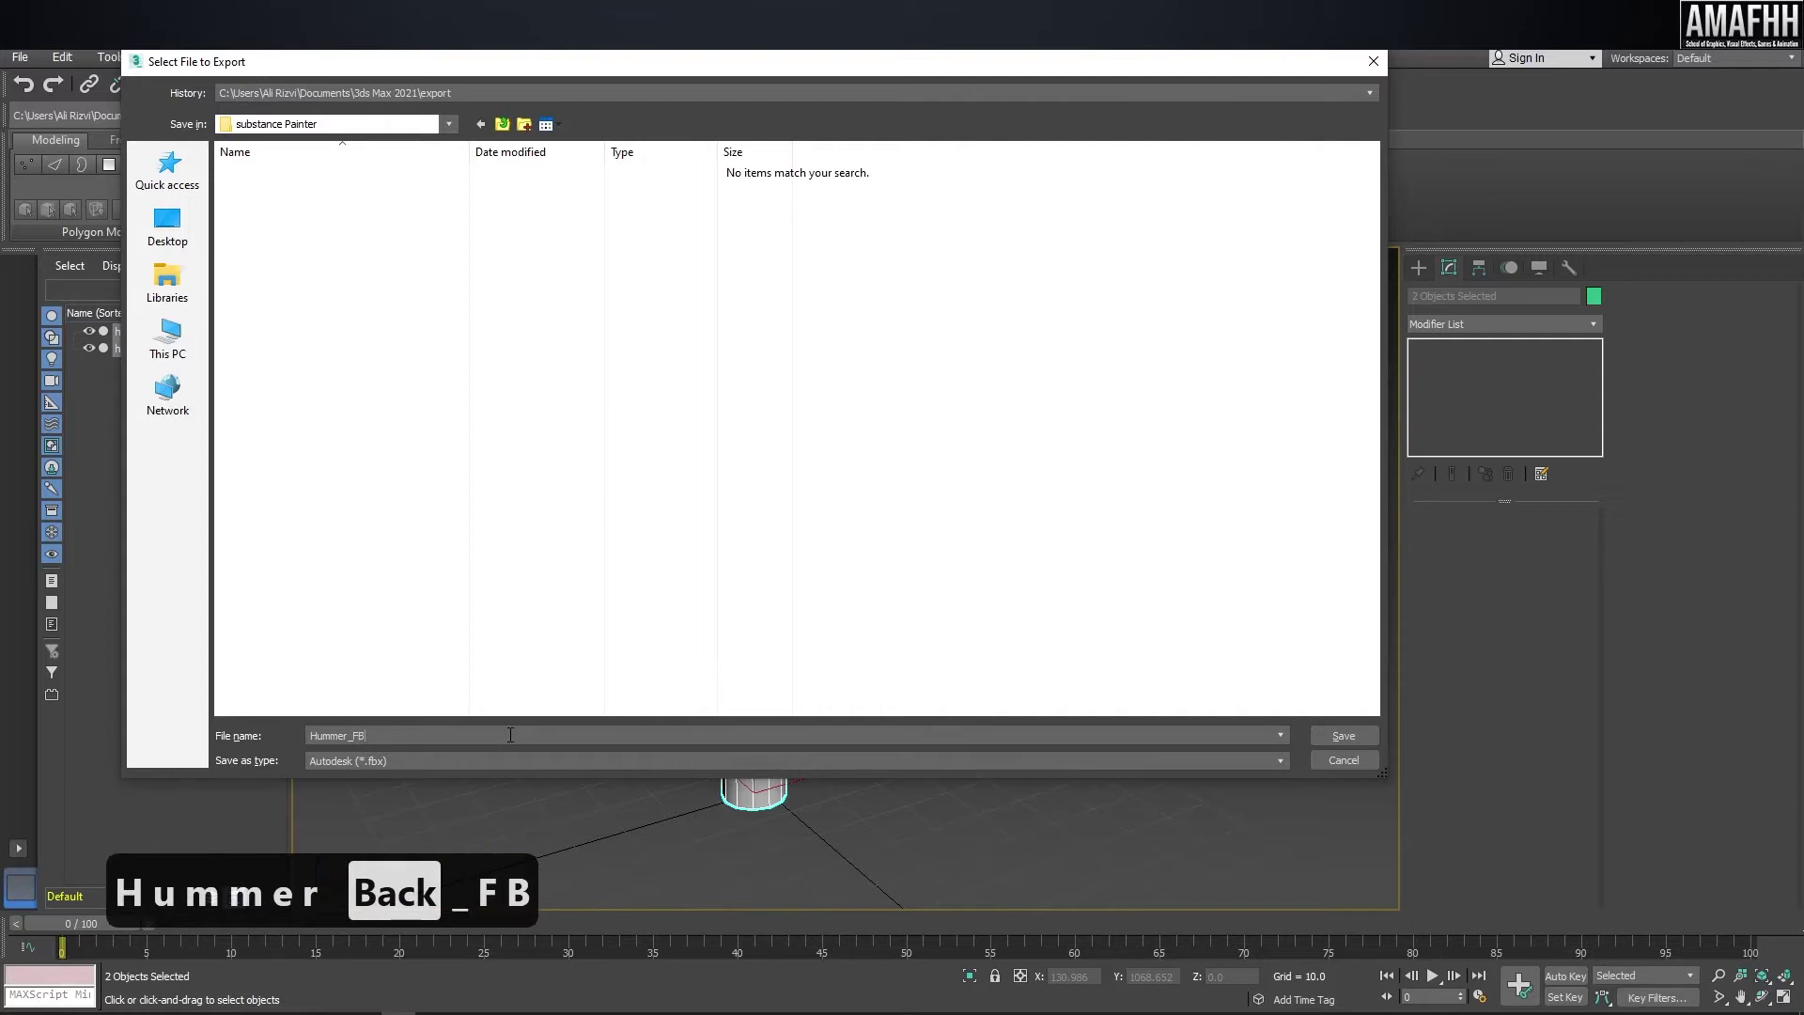
pyautogui.press('BackSpace')
pyautogui.press('BackSpace')
pyautogui.write('Mo')
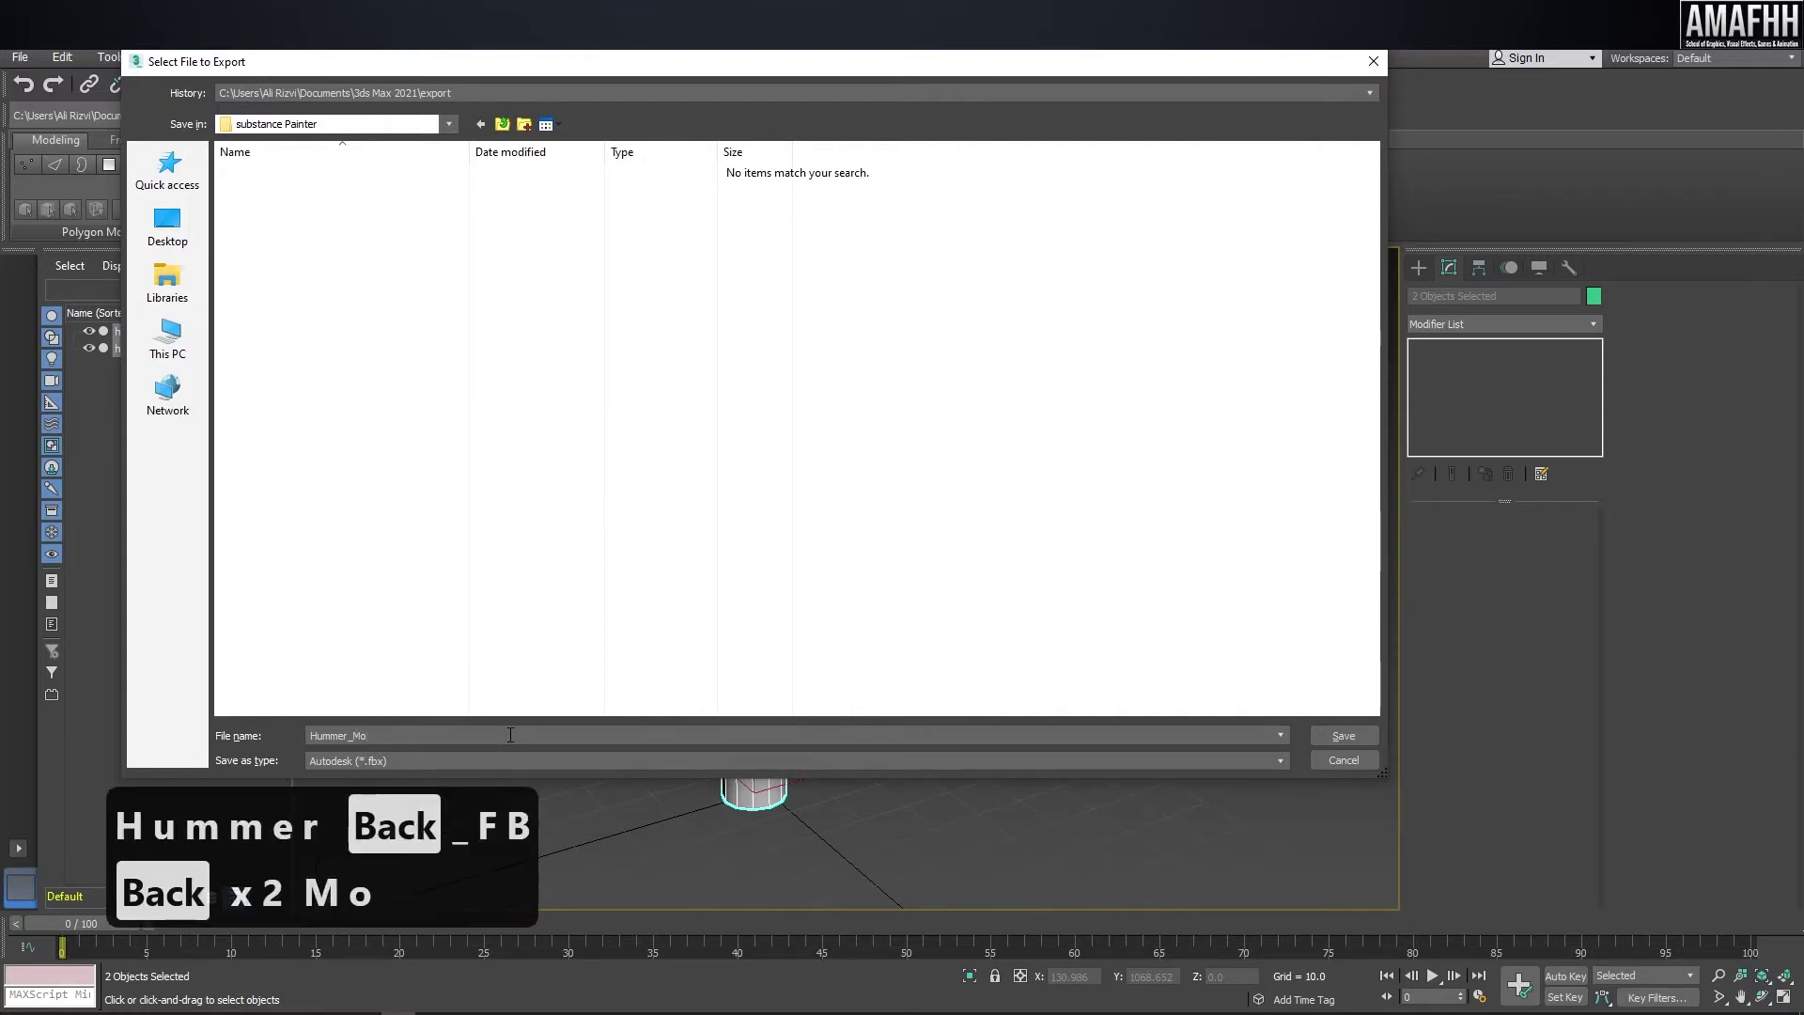
pyautogui.press('Delete')
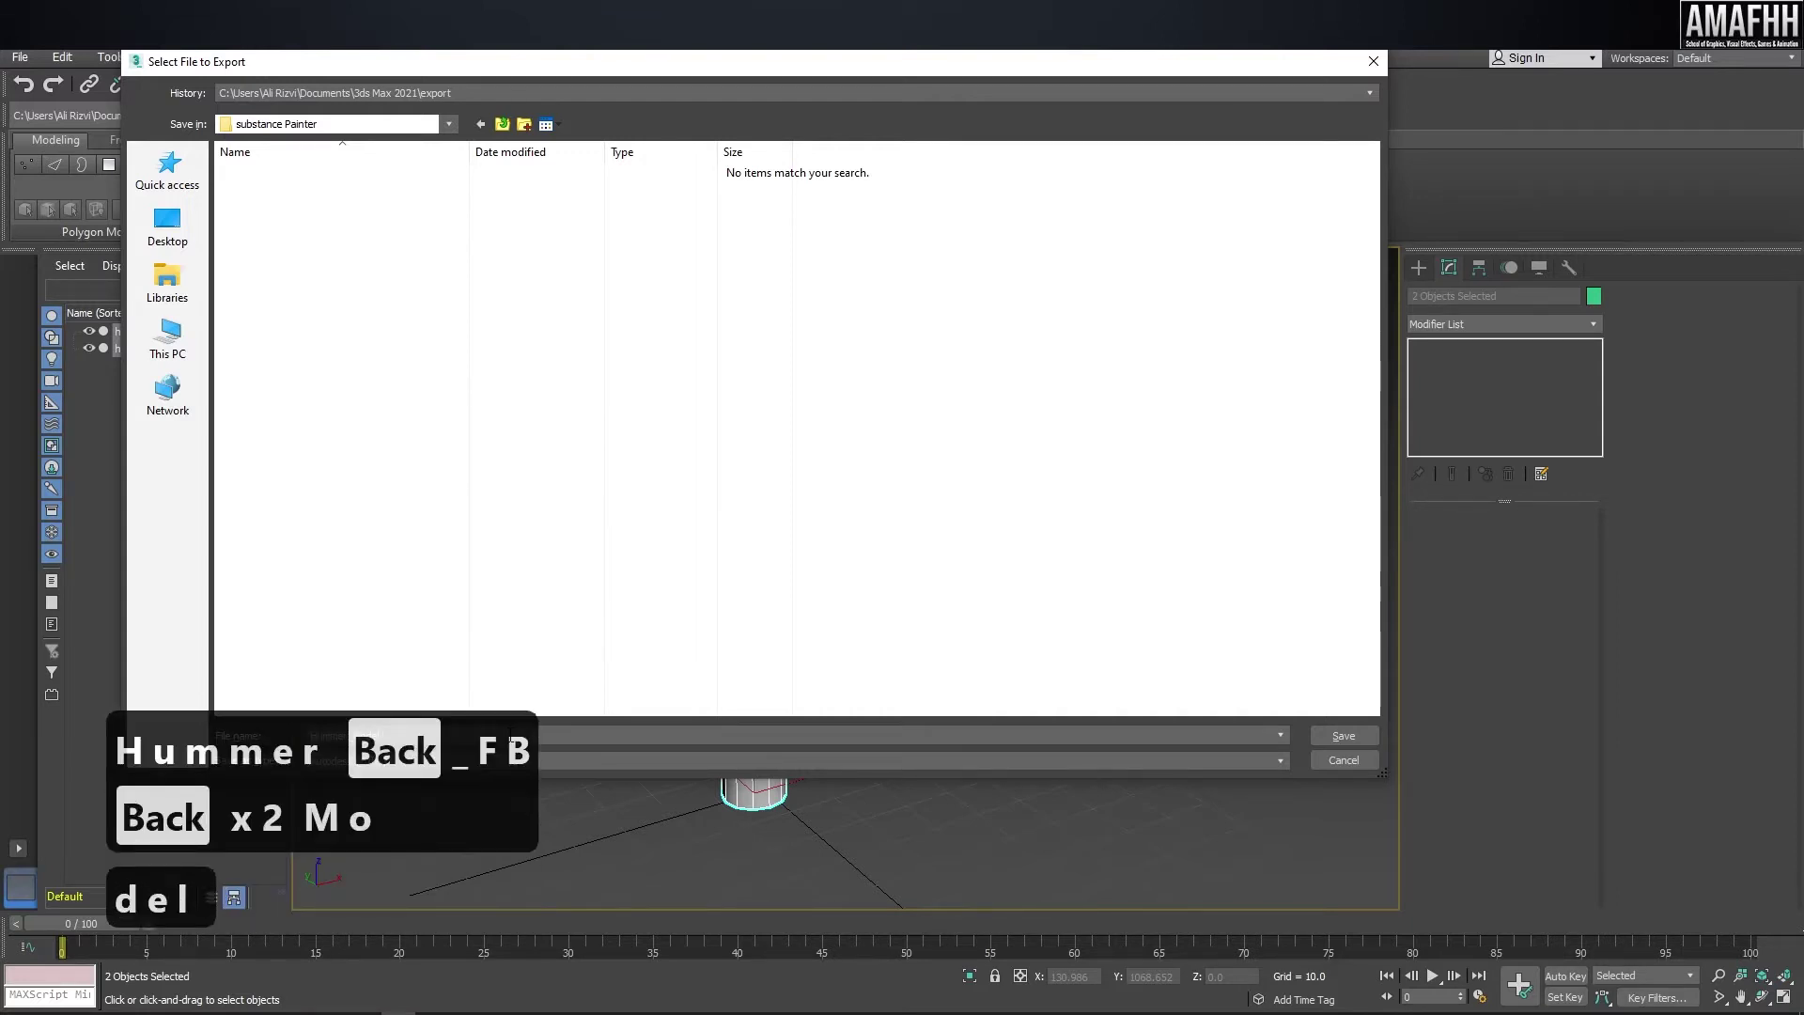
pyautogui.moveTo(475, 63); pyautogui.dragTo(746, 63)
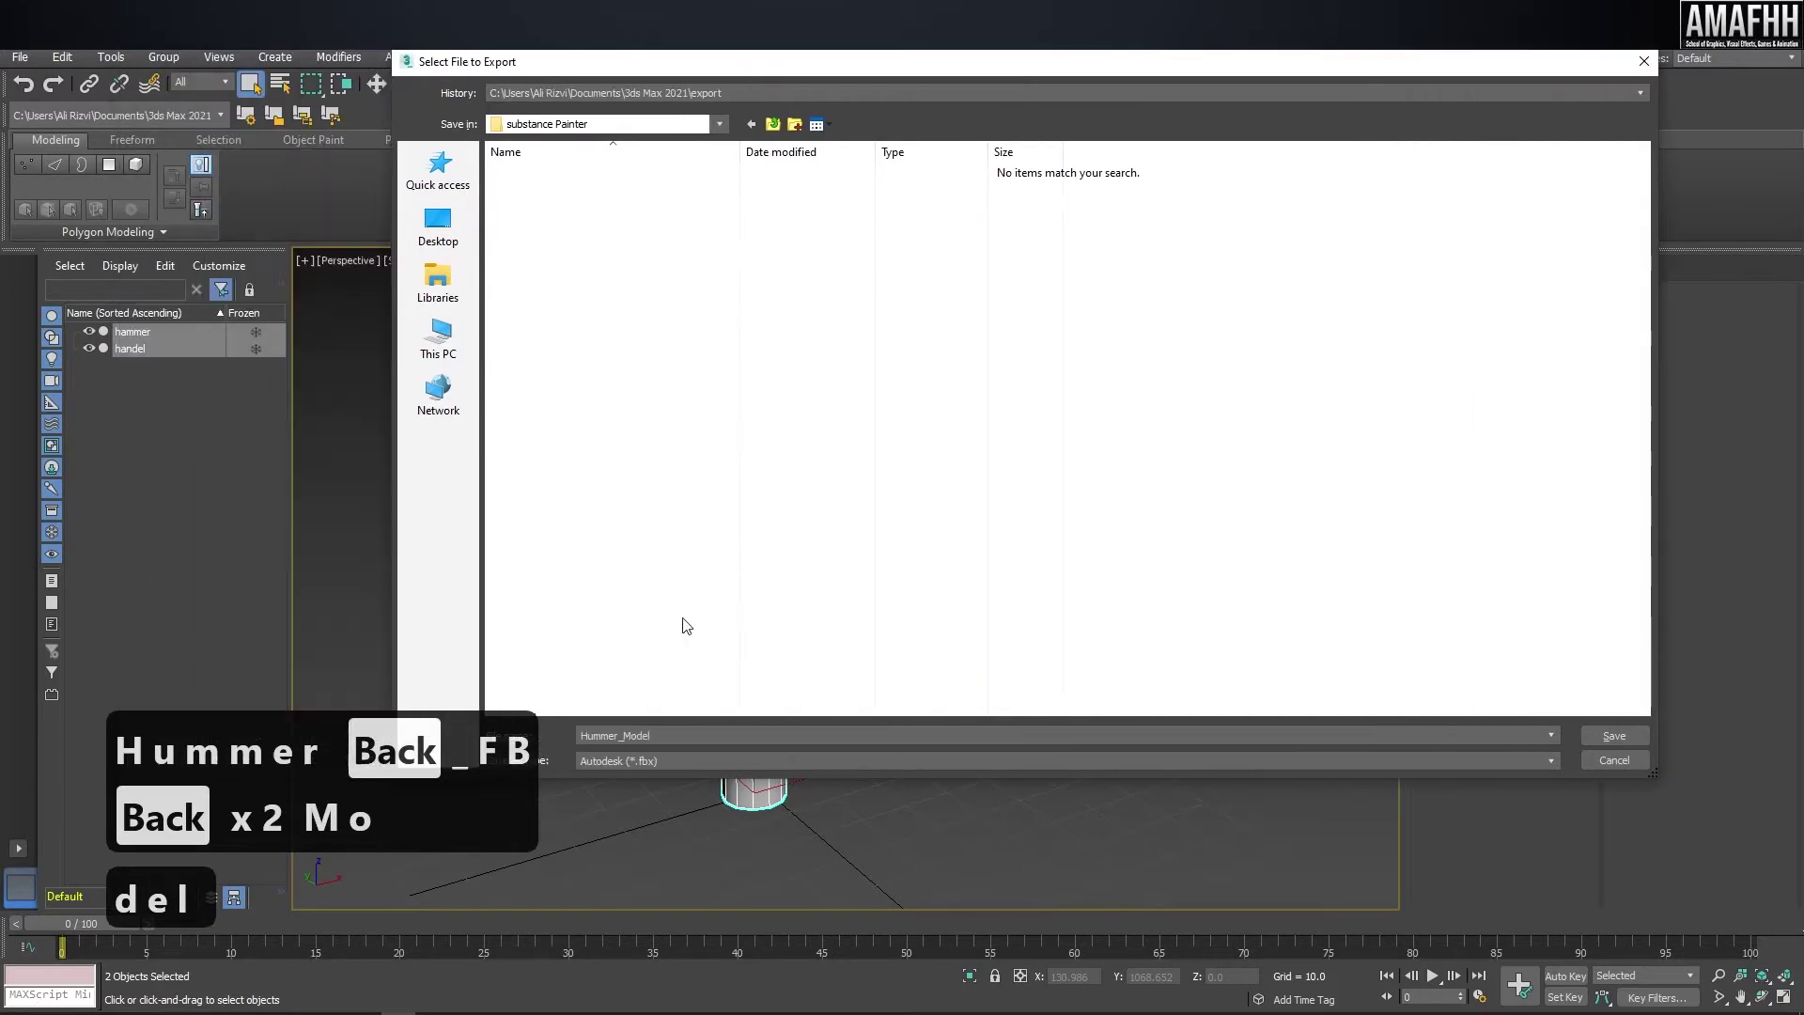
pyautogui.click(675, 767)
pyautogui.click(675, 777)
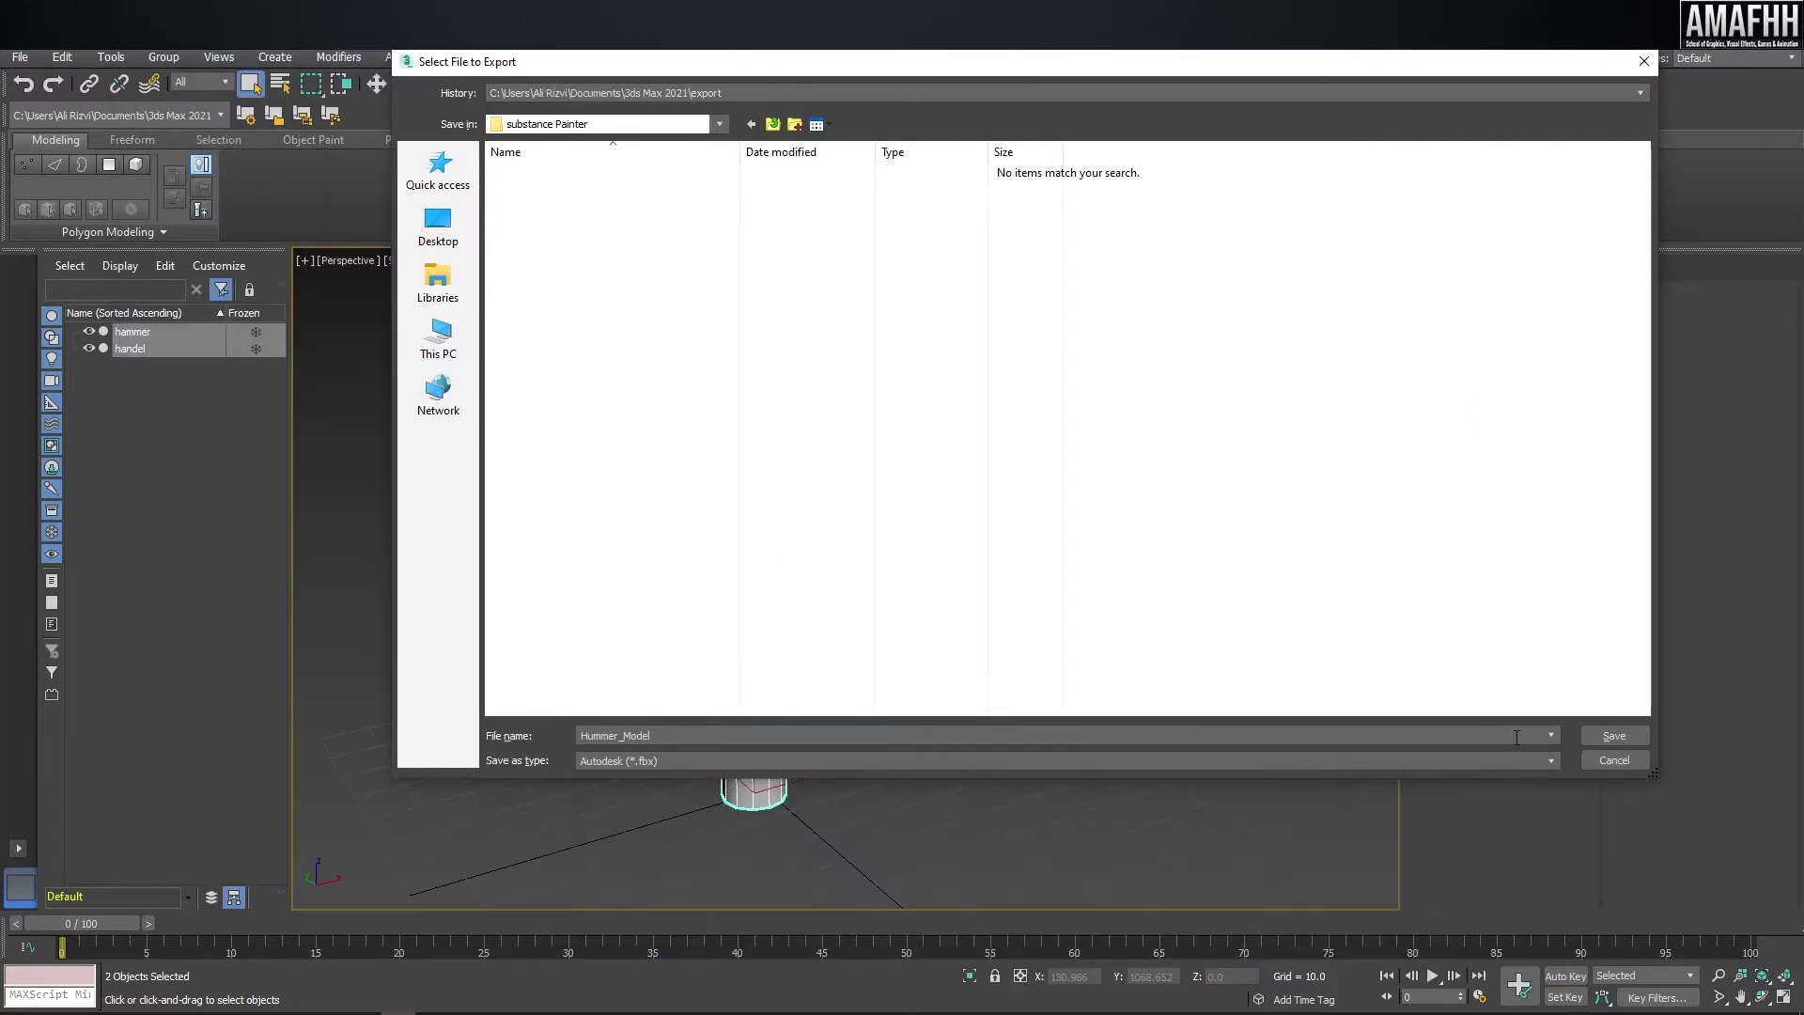
pyautogui.click(1644, 741)
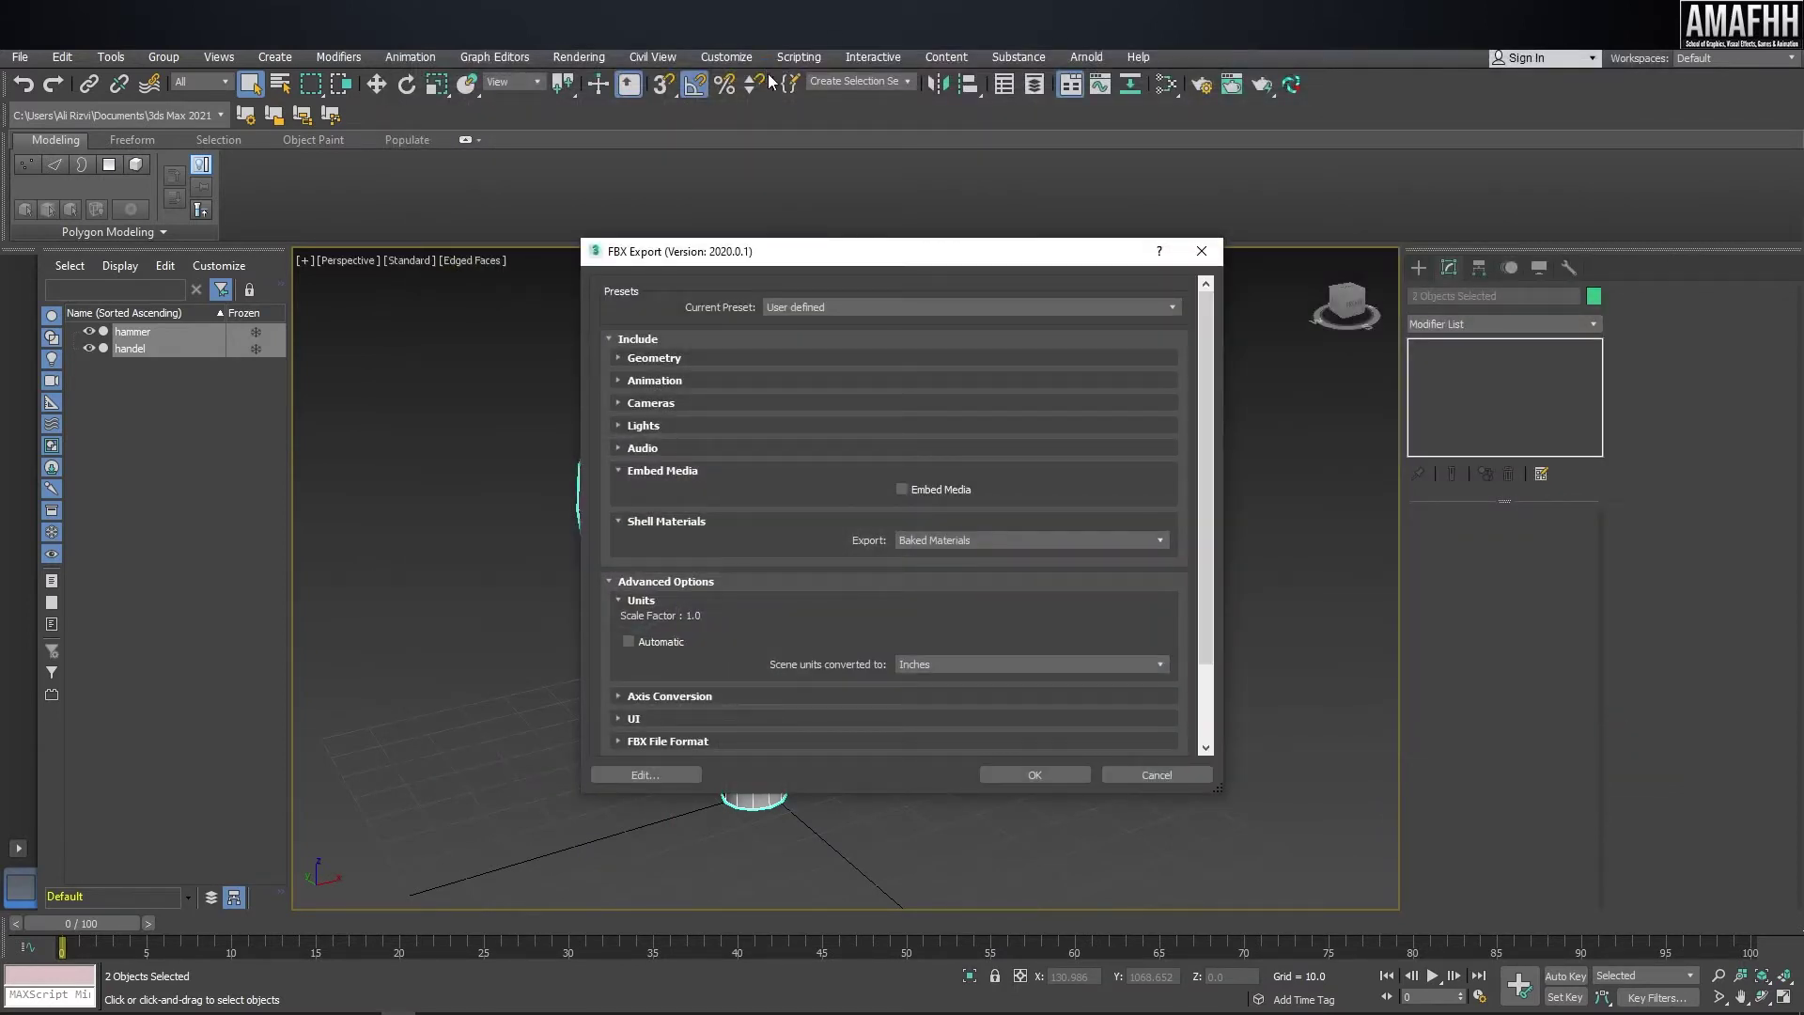
# - Check the Geometry and Animation options of the FBX export, export with the current settings, and dismiss the export report
pyautogui.click(683, 358)
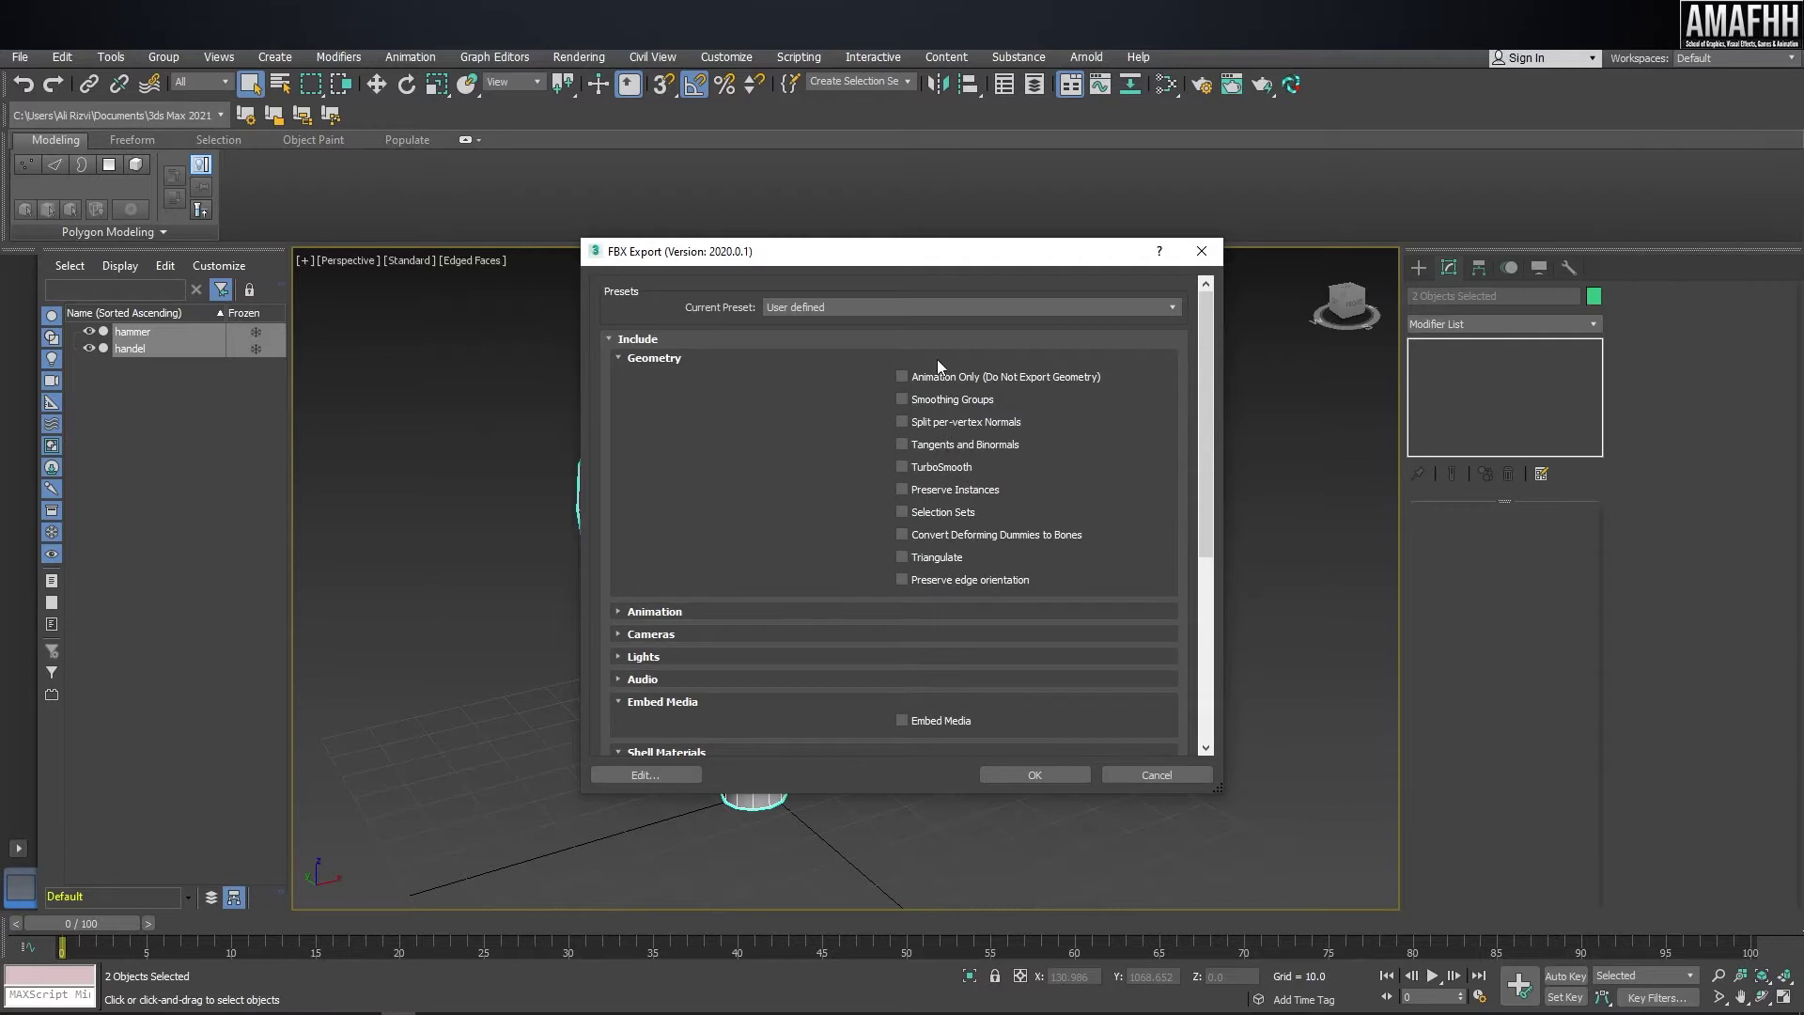
pyautogui.click(654, 358)
pyautogui.click(655, 379)
pyautogui.click(655, 380)
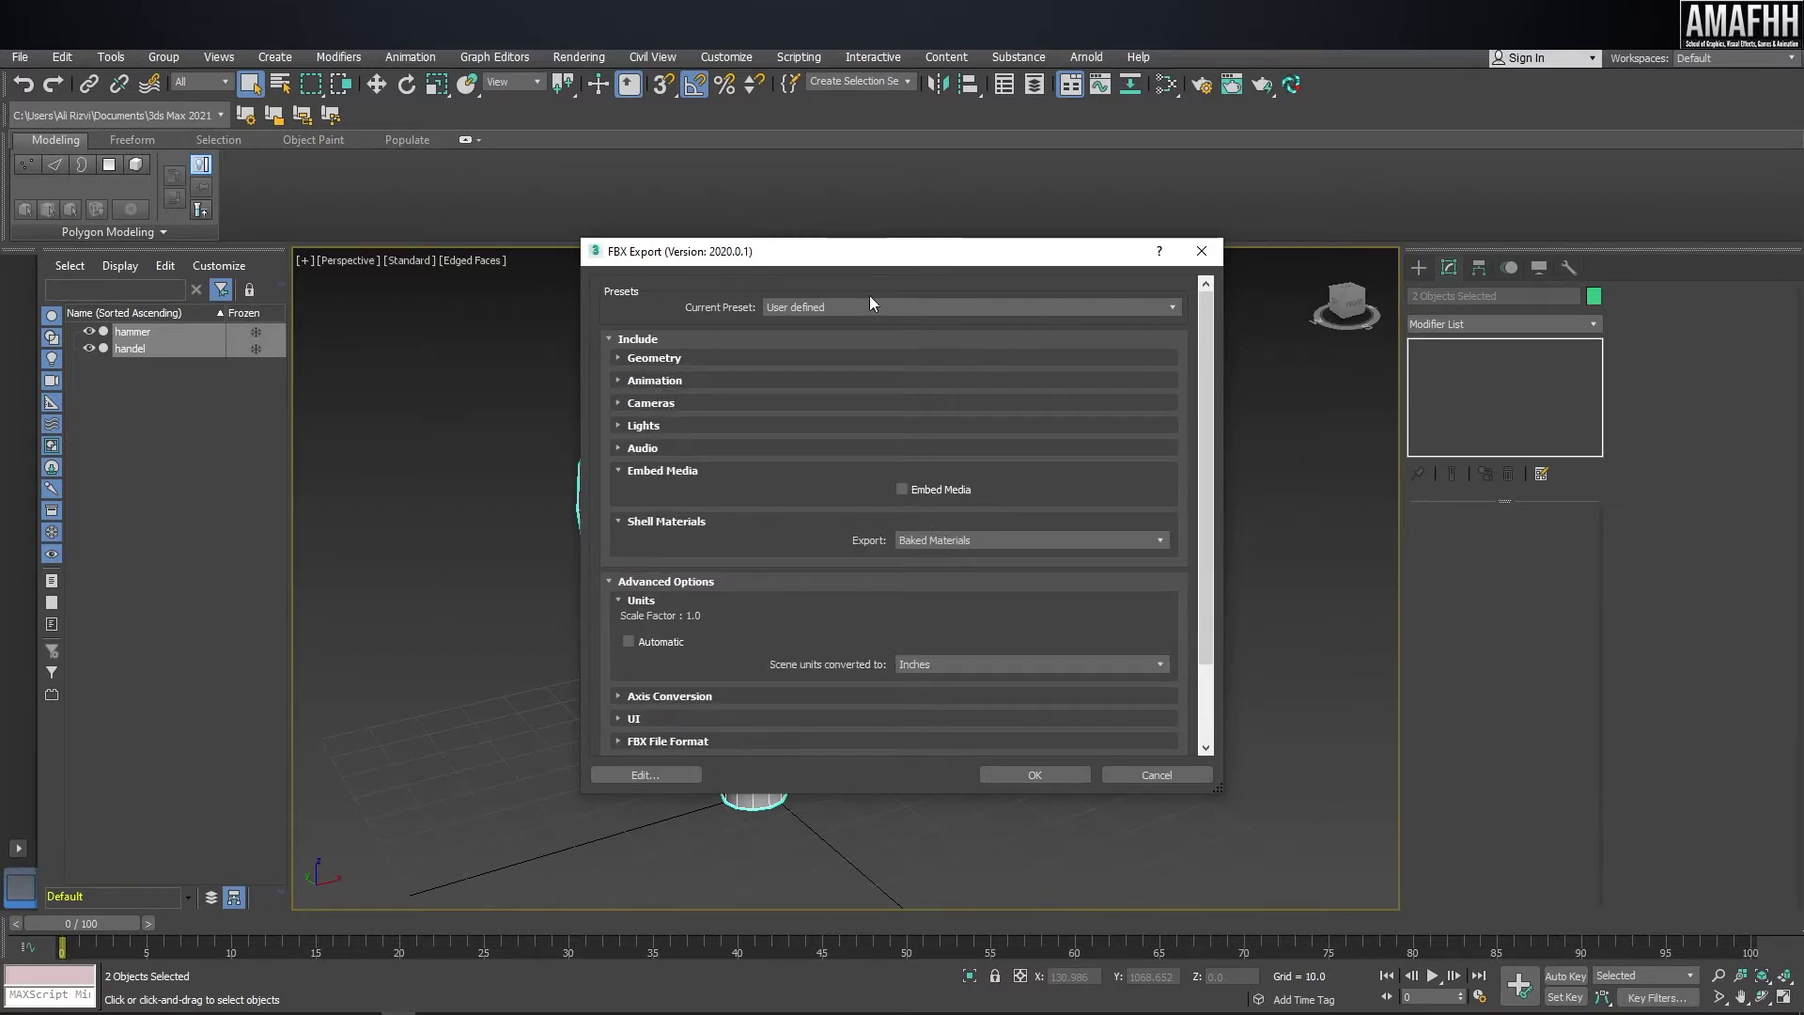
pyautogui.moveTo(887, 255); pyautogui.dragTo(875, 254)
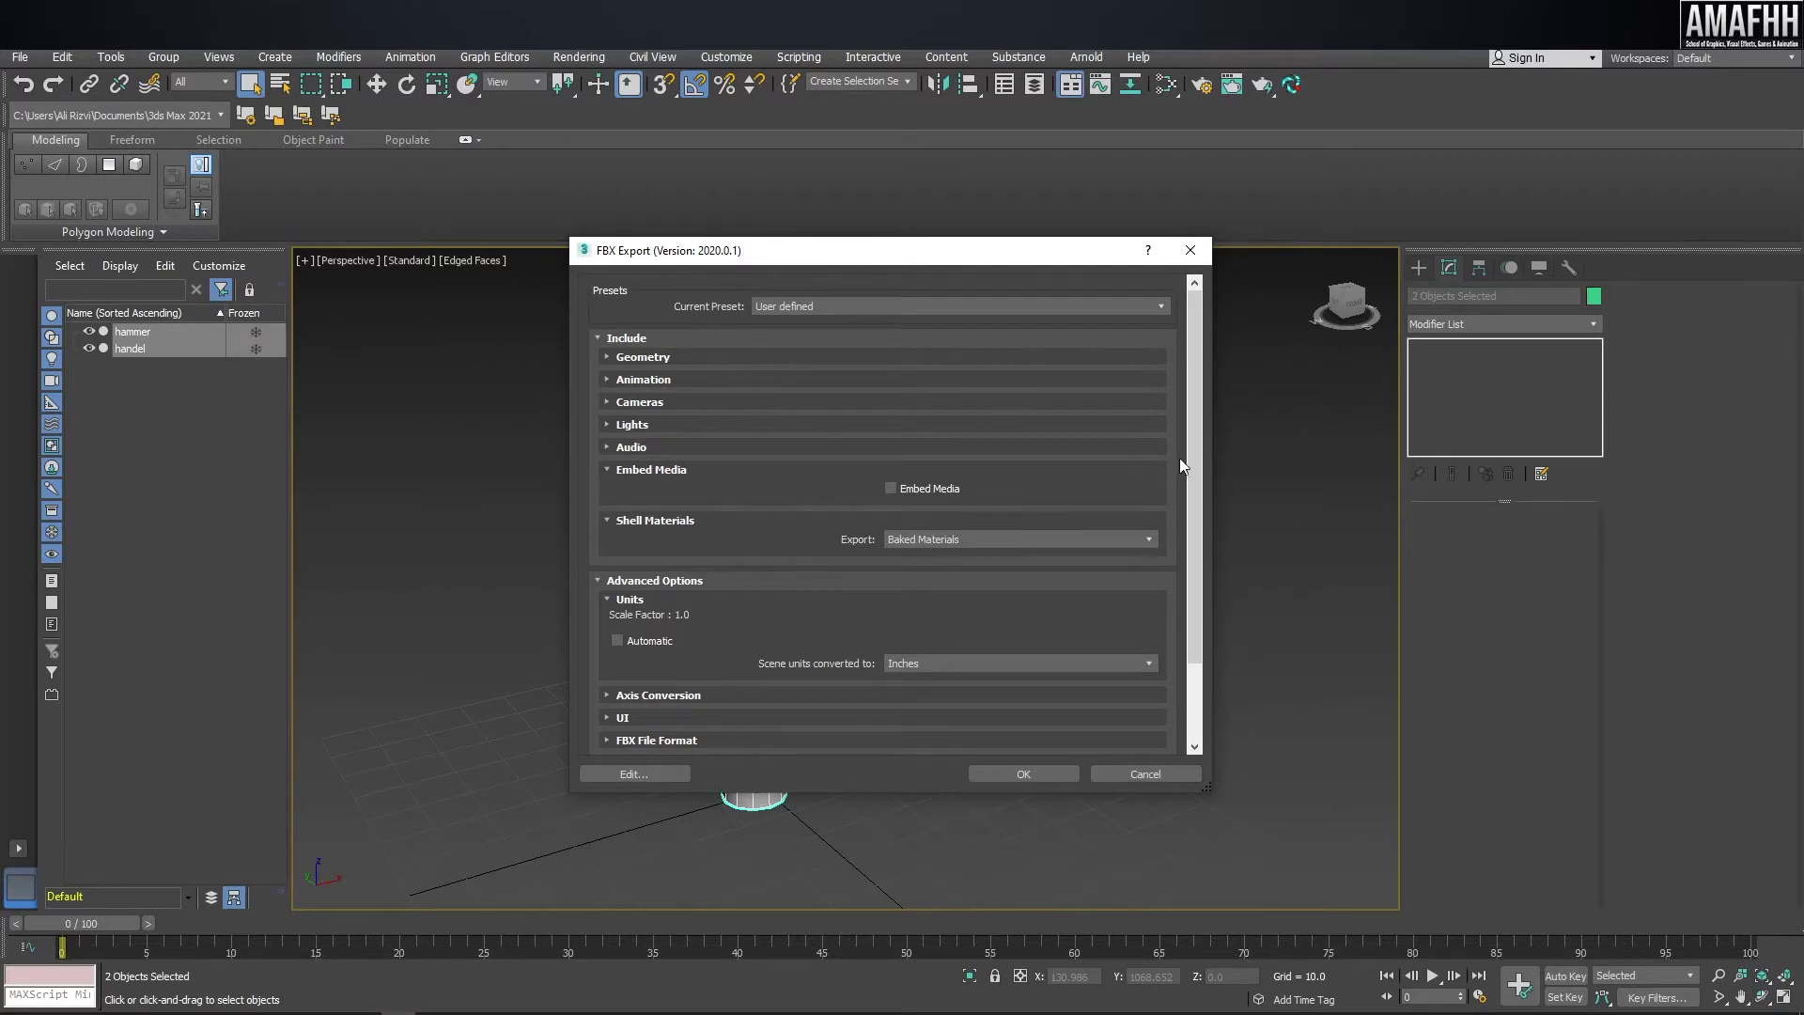
pyautogui.click(1063, 769)
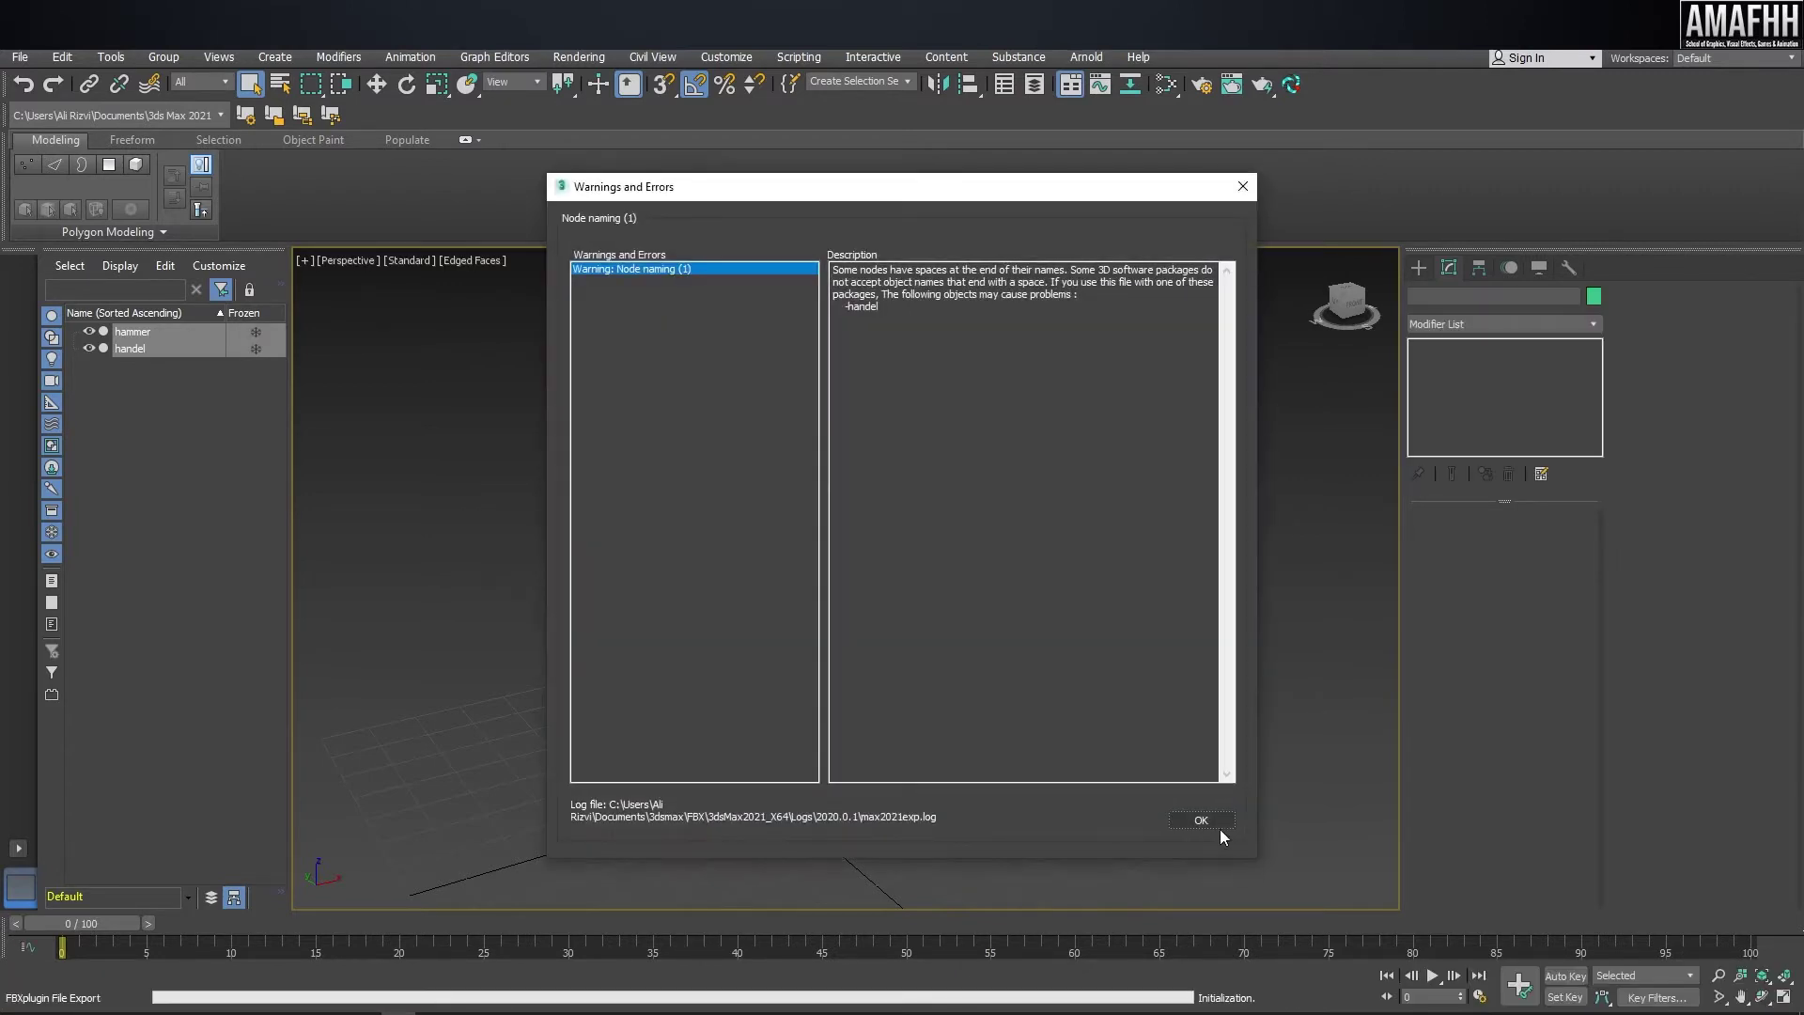
pyautogui.click(1220, 815)
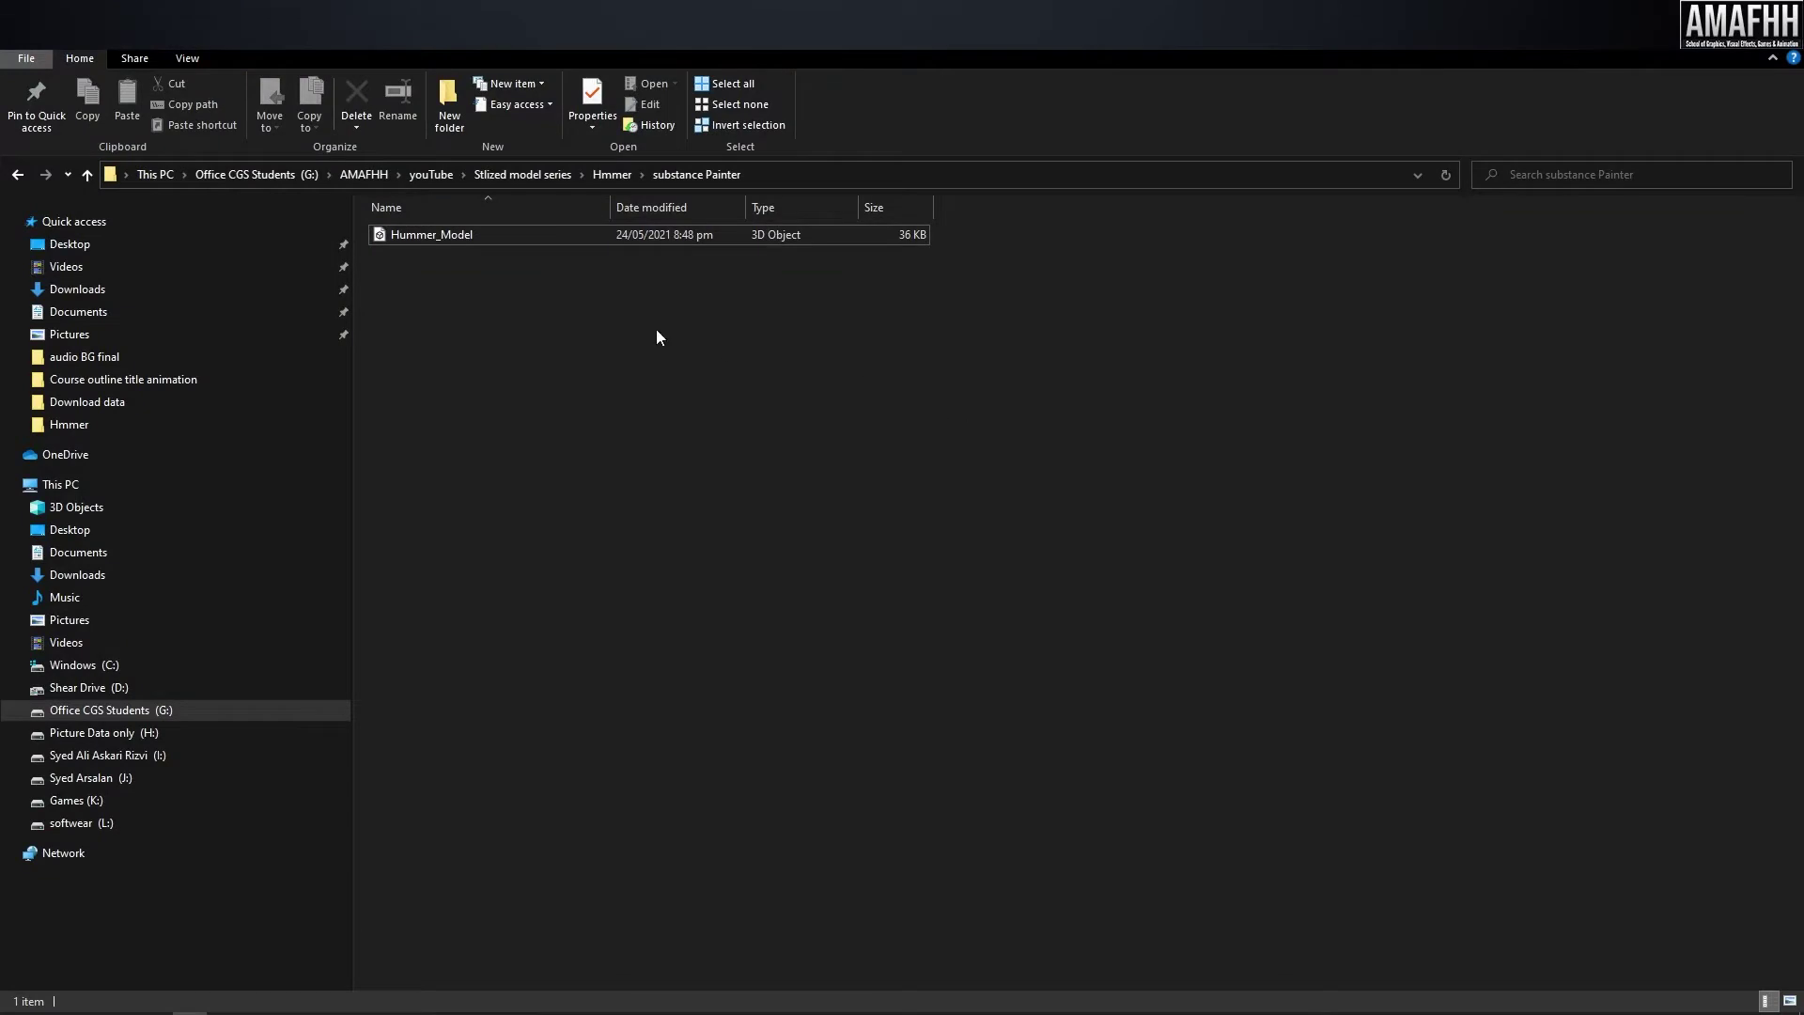
# - Find the exported Hummer_Model file in File Explorer and display the substance Painter folder's contents as large icons
pyautogui.click(454, 237)
pyautogui.doubleClick(195, 49)
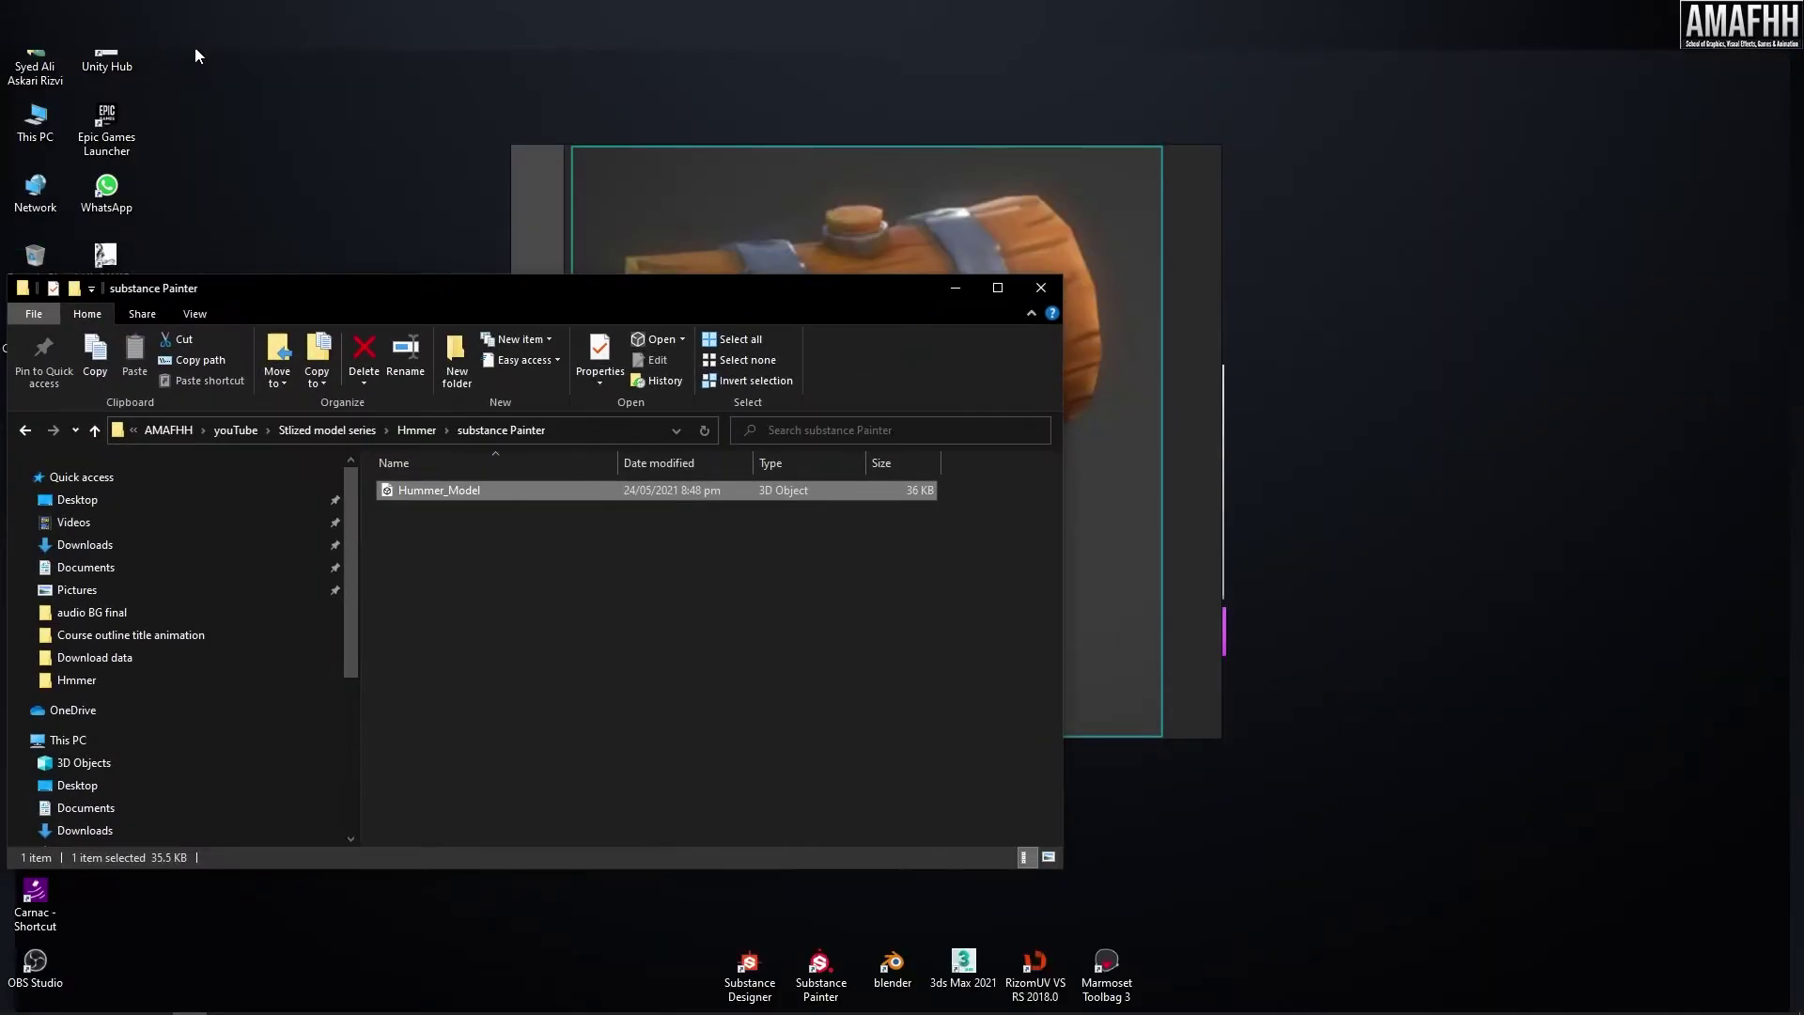
pyautogui.doubleClick(543, 289)
pyautogui.click(187, 57)
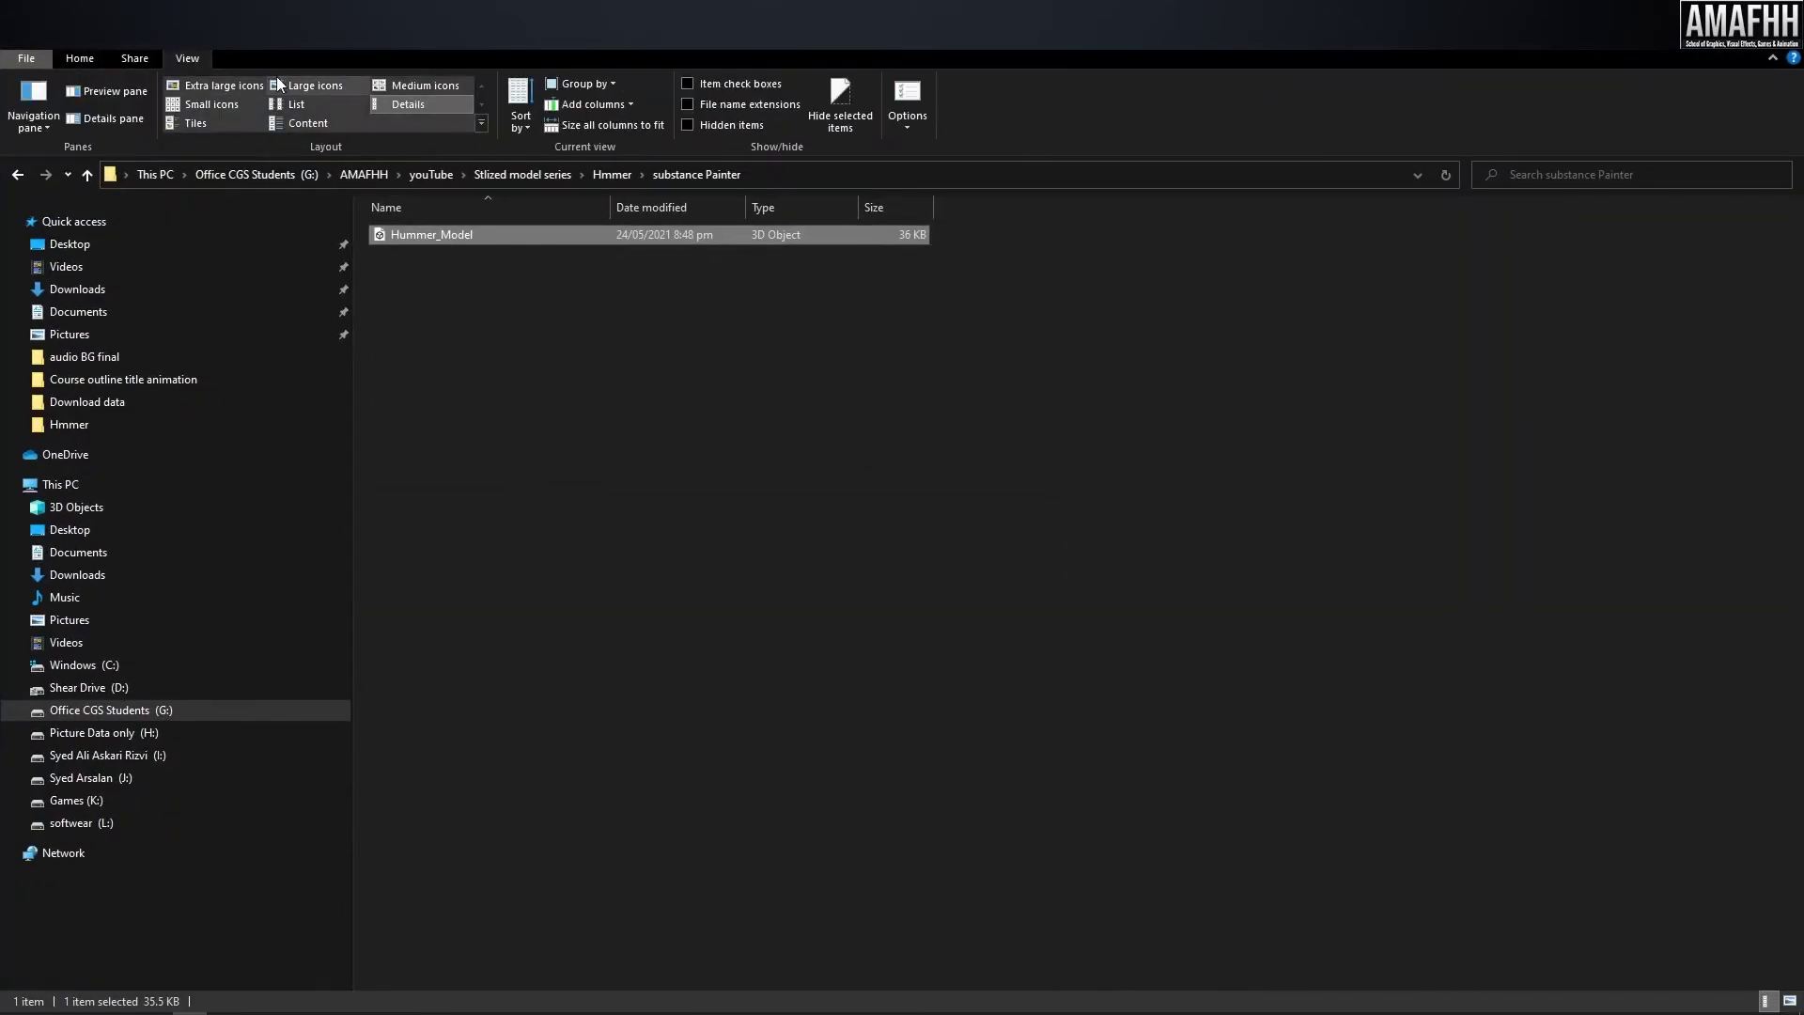
pyautogui.click(310, 86)
# - Copy the full path of the substance Painter folder and switch to Substance Painter
pyautogui.click(801, 177)
pyautogui.rightClick(800, 177)
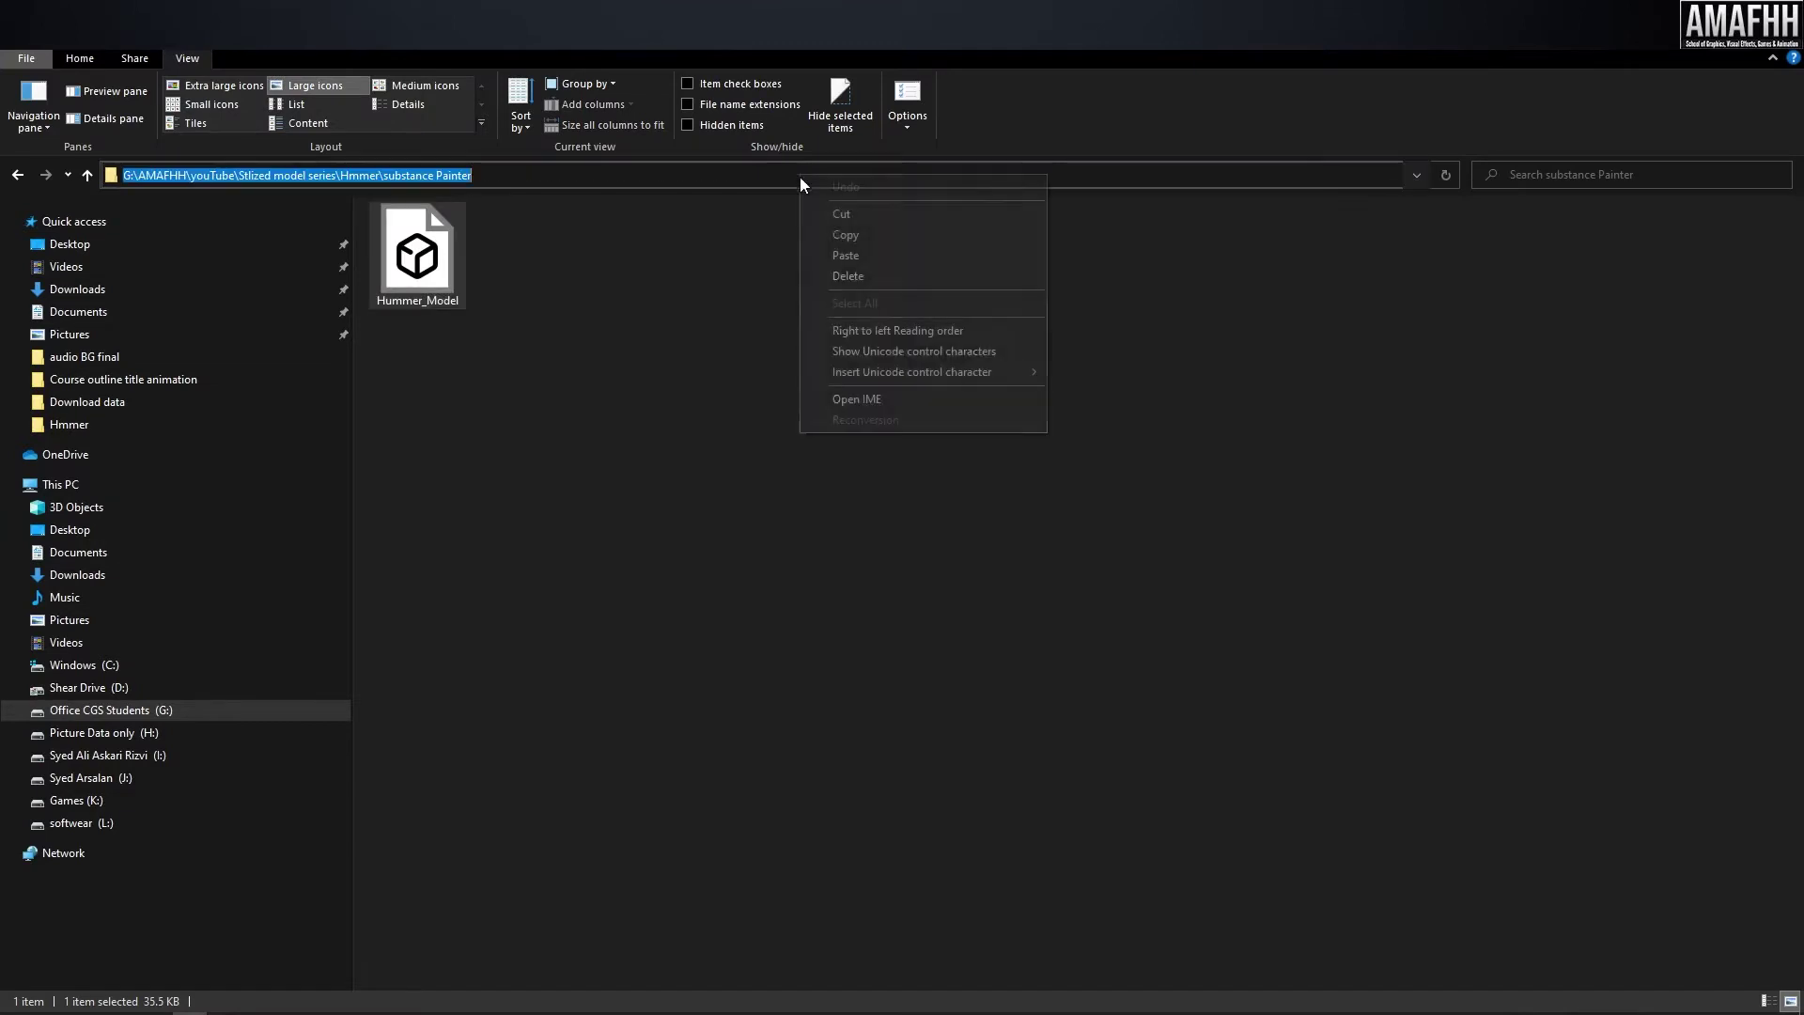
pyautogui.click(836, 238)
pyautogui.hotkey('alt', 'Tab')
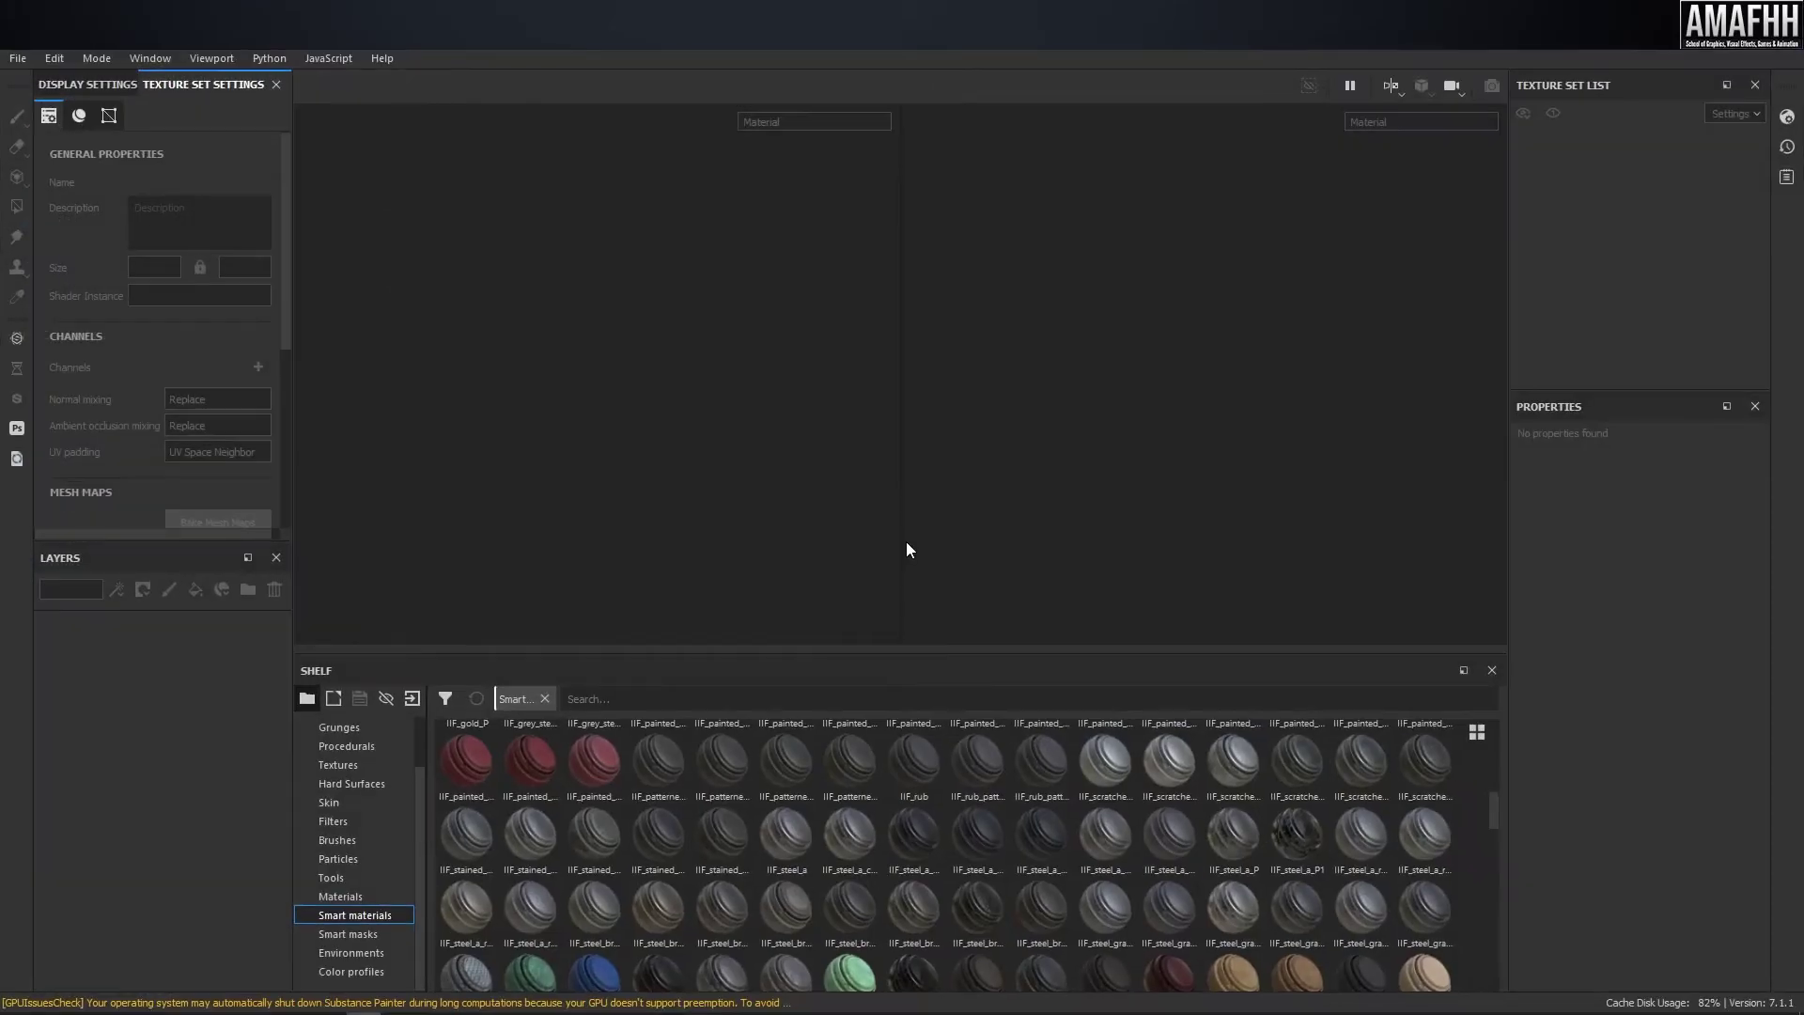
# - Show the Materials category in the shelf, and start a new project with Hummer_Model.fbx from the copied folder path as its mesh
pyautogui.click(364, 899)
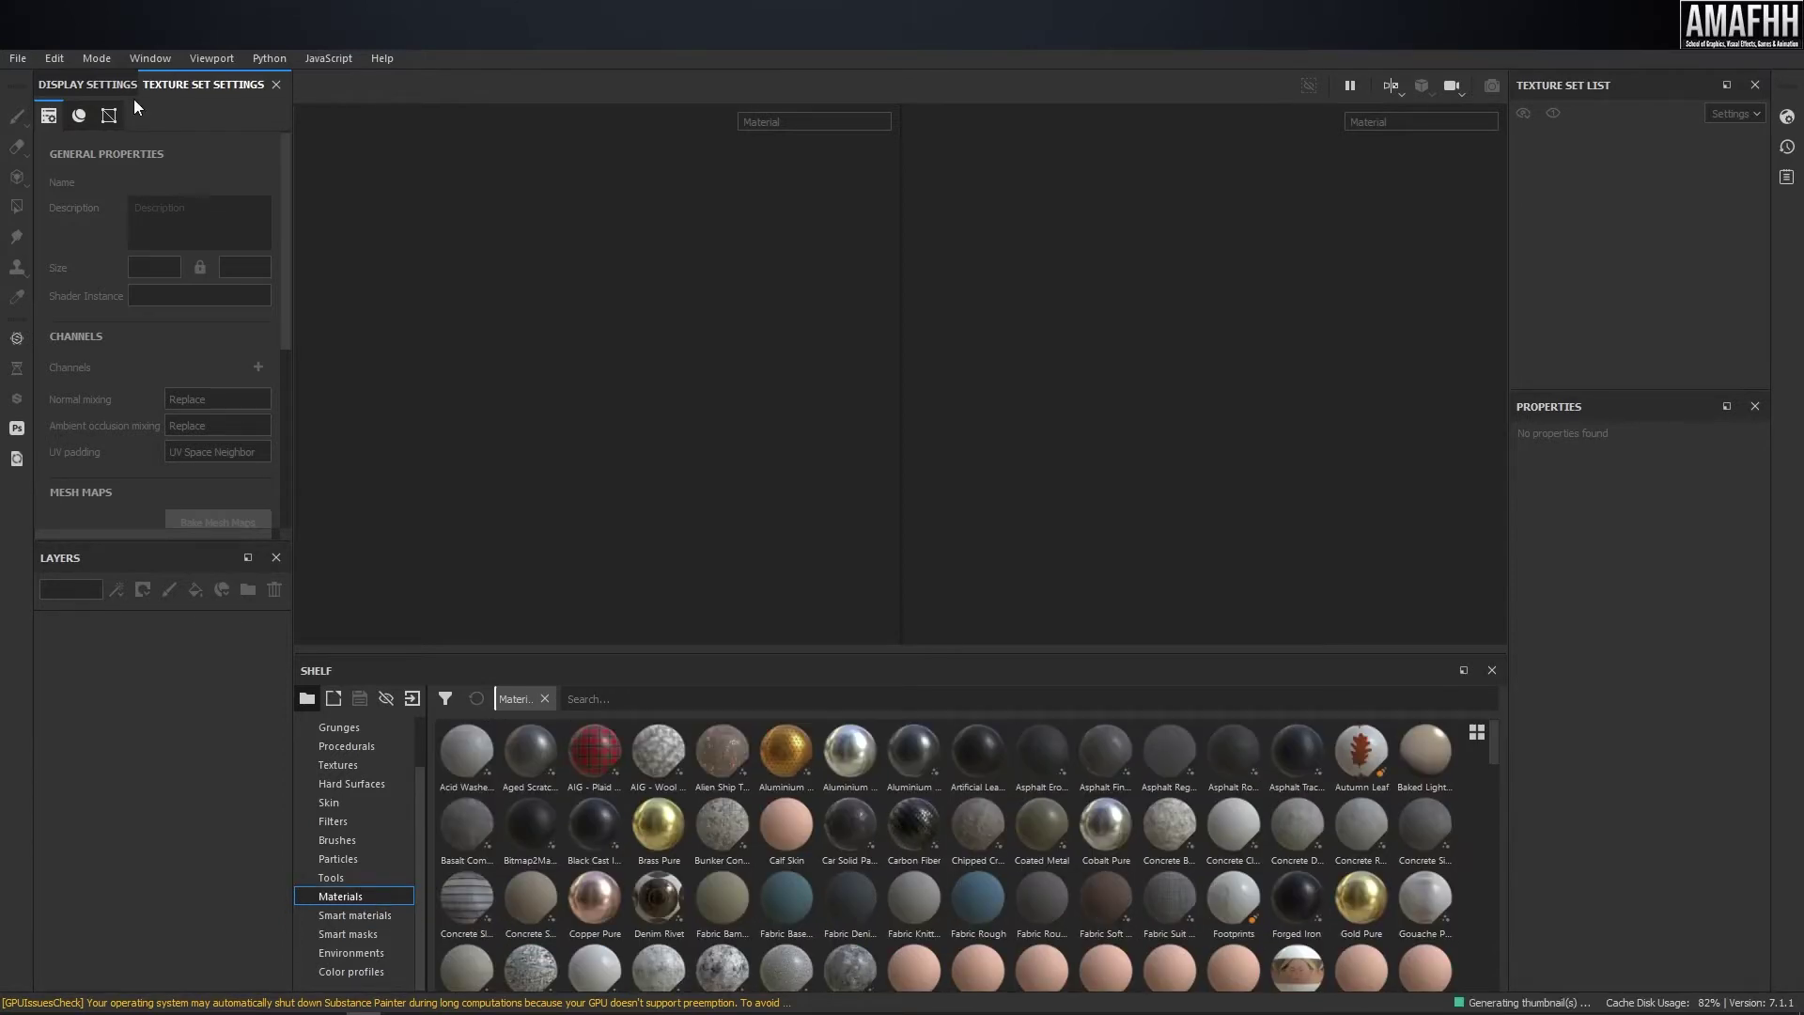
pyautogui.click(17, 59)
pyautogui.click(30, 79)
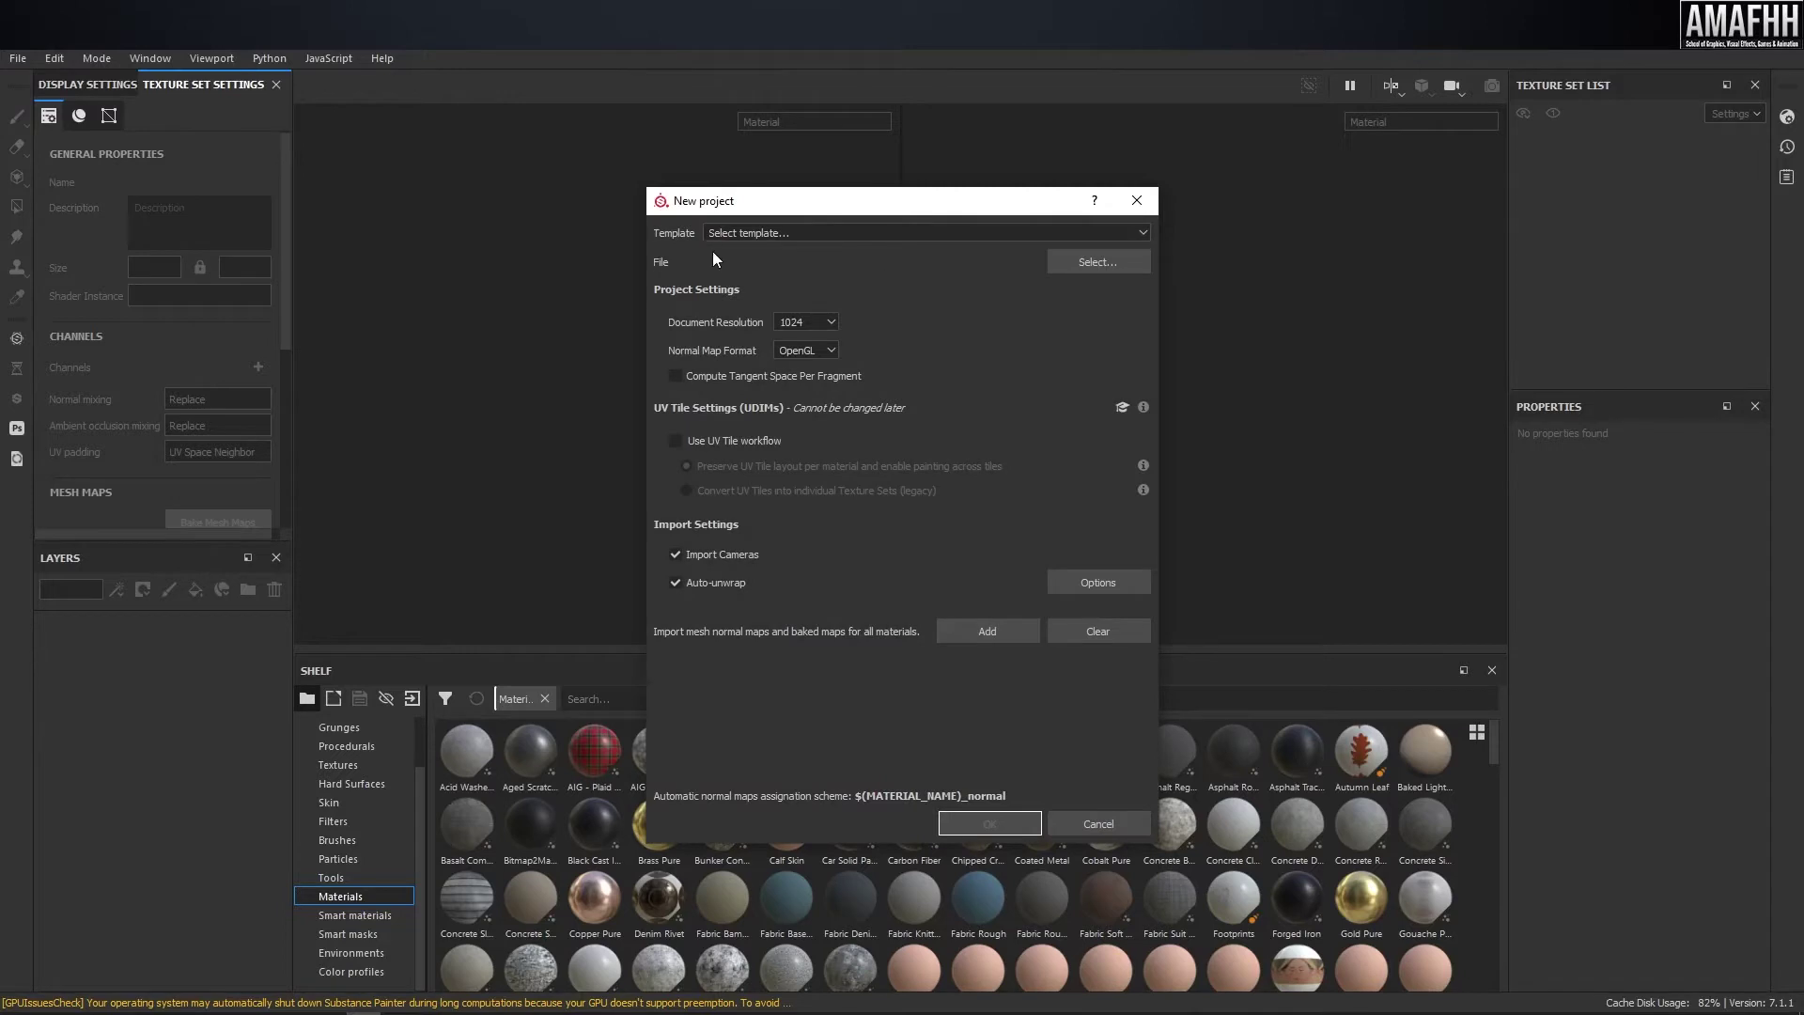
pyautogui.click(1112, 263)
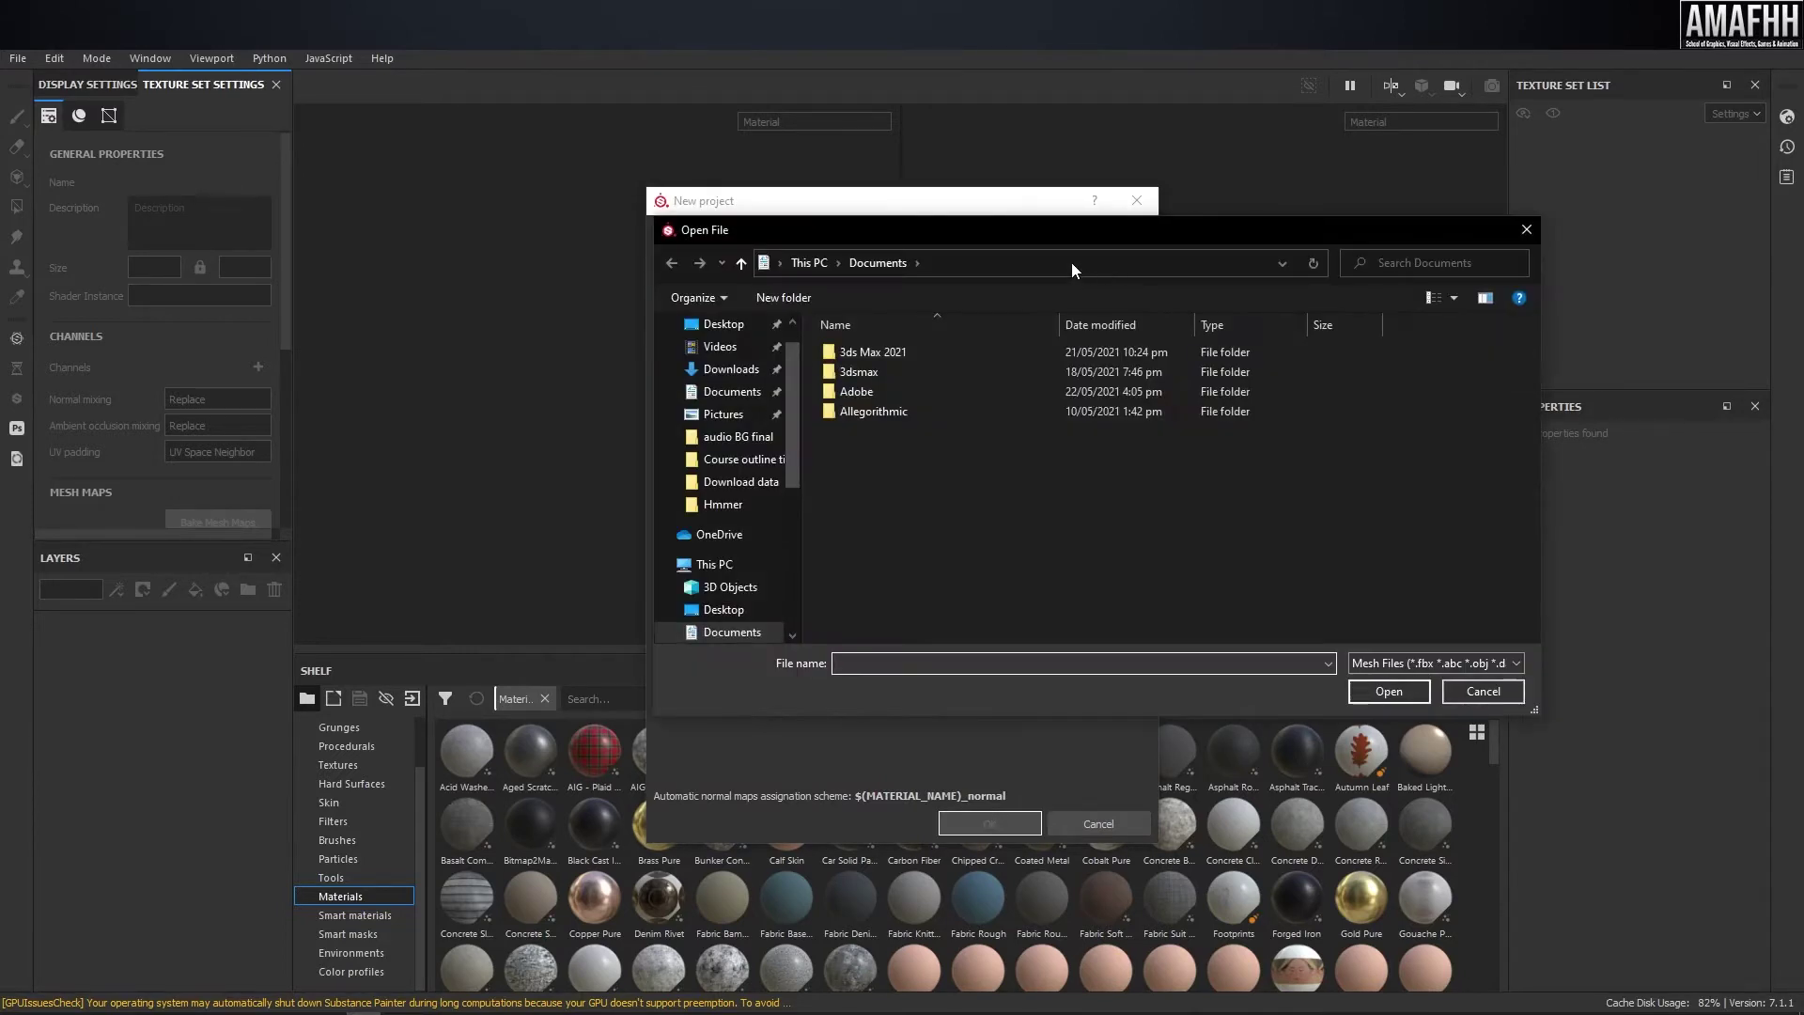
pyautogui.click(1061, 268)
pyautogui.hotkey('ctrl', 'v')
pyautogui.press('Return')
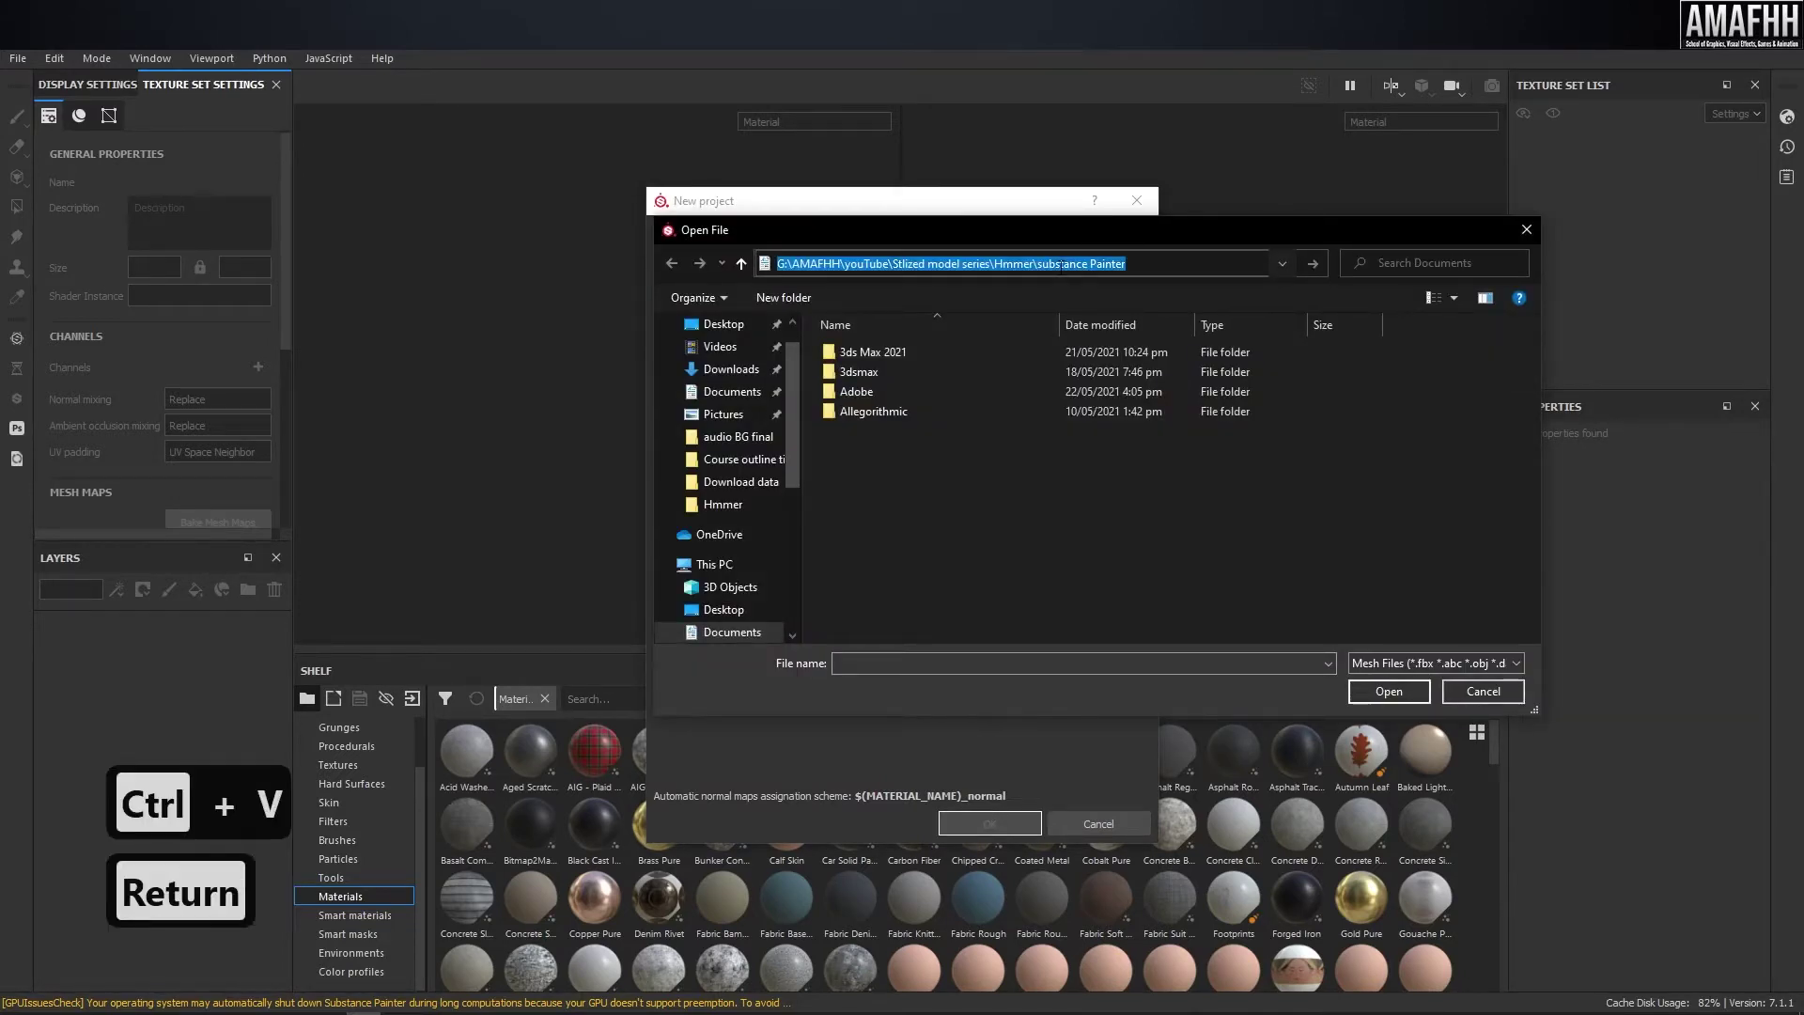
pyautogui.doubleClick(955, 359)
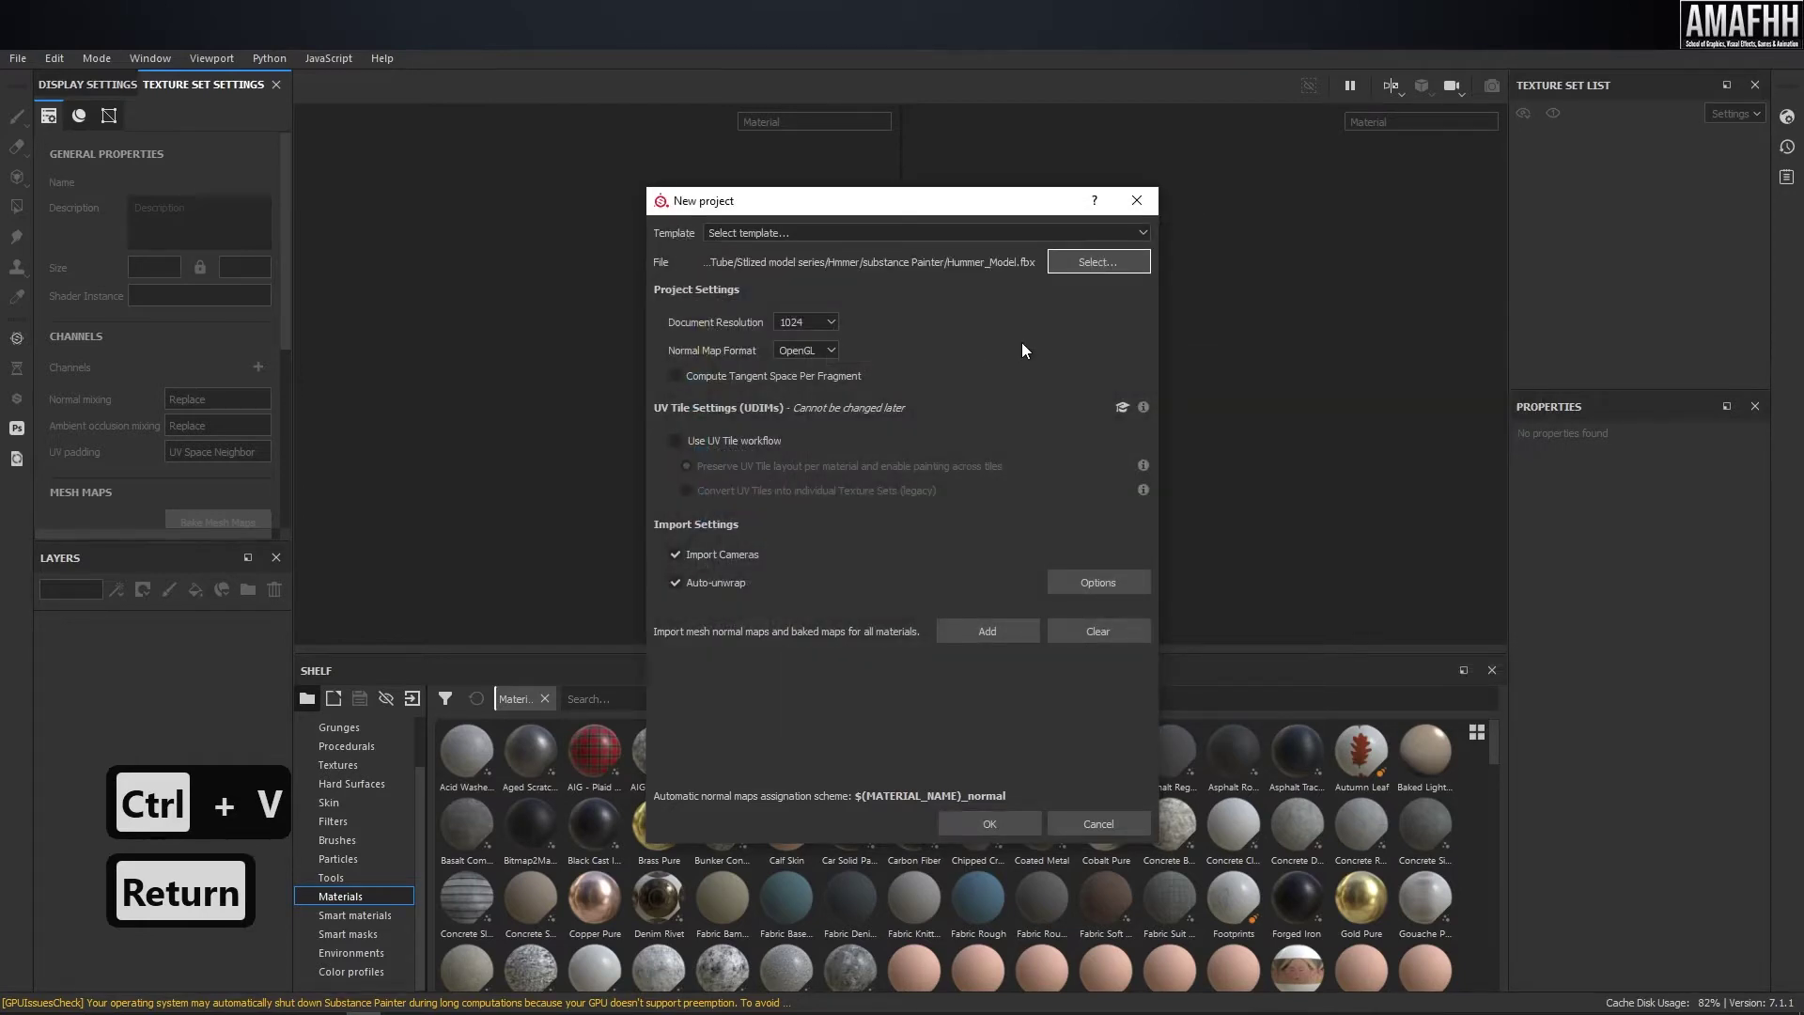
# - Create the project with the Unity HD Render Pipeline (Metallic Standard) template and a document resolution of 2048
pyautogui.click(866, 234)
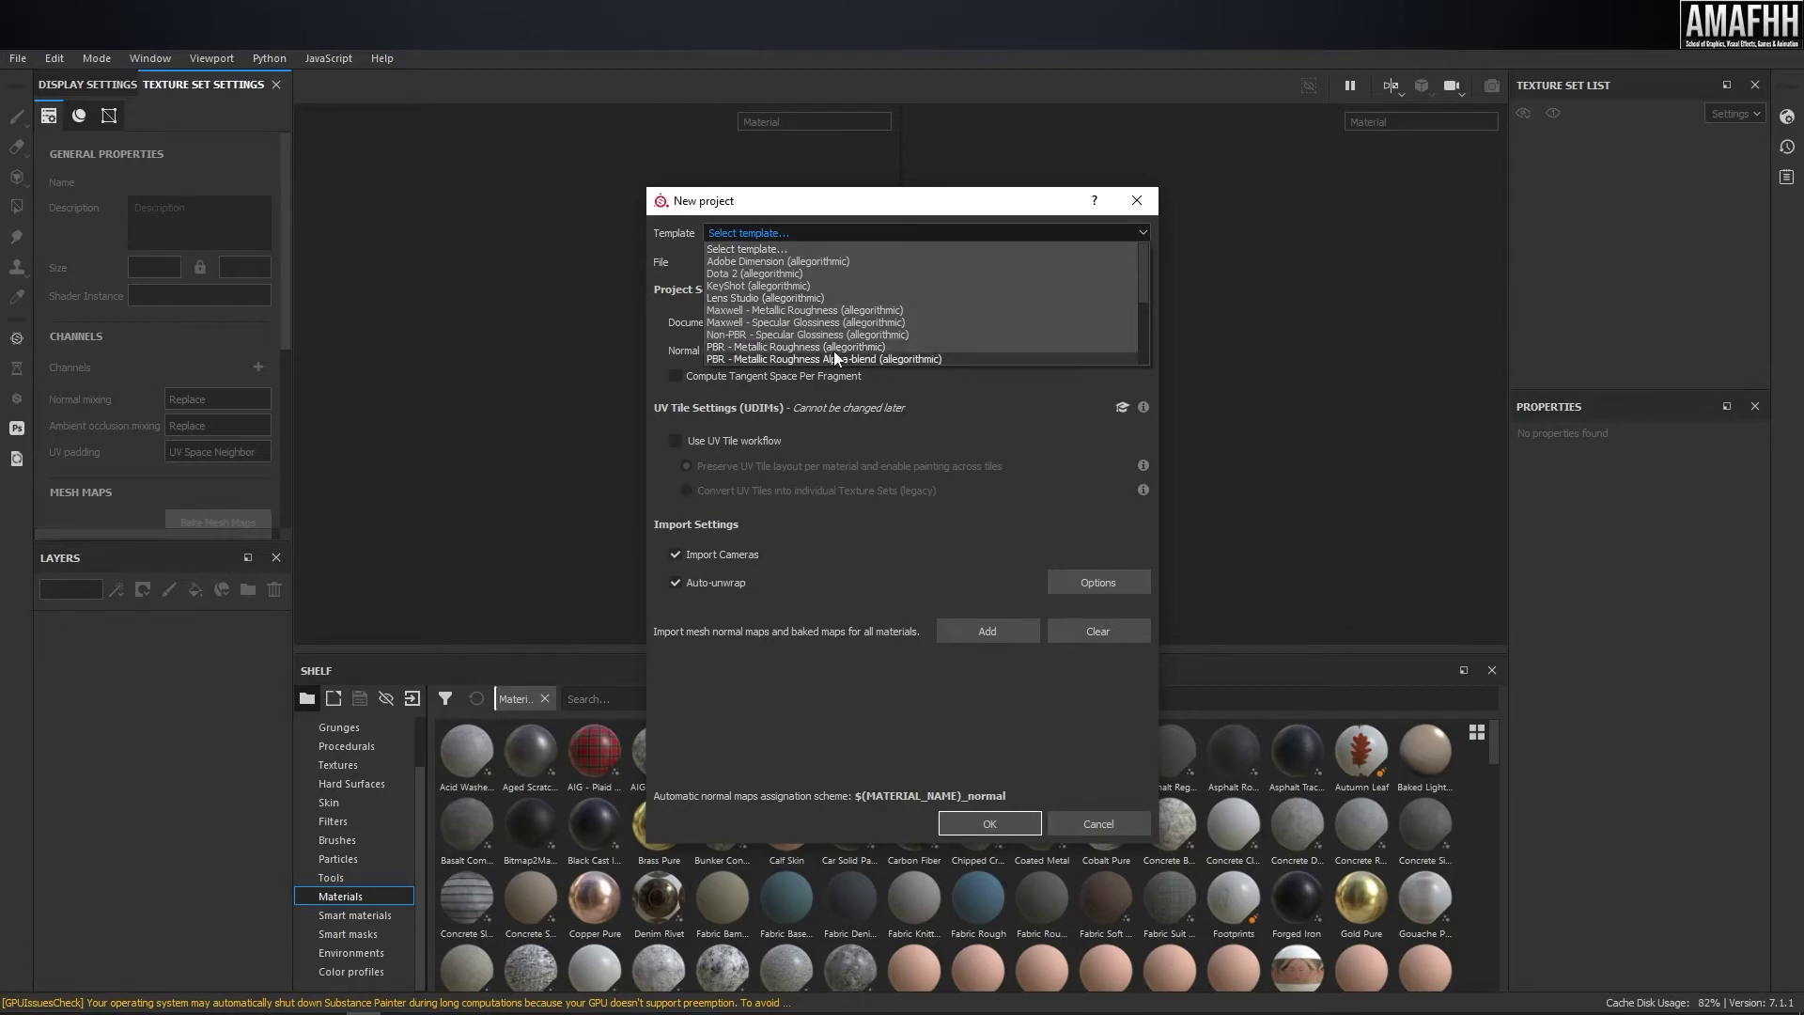
pyautogui.scroll(-1, 851, 342)
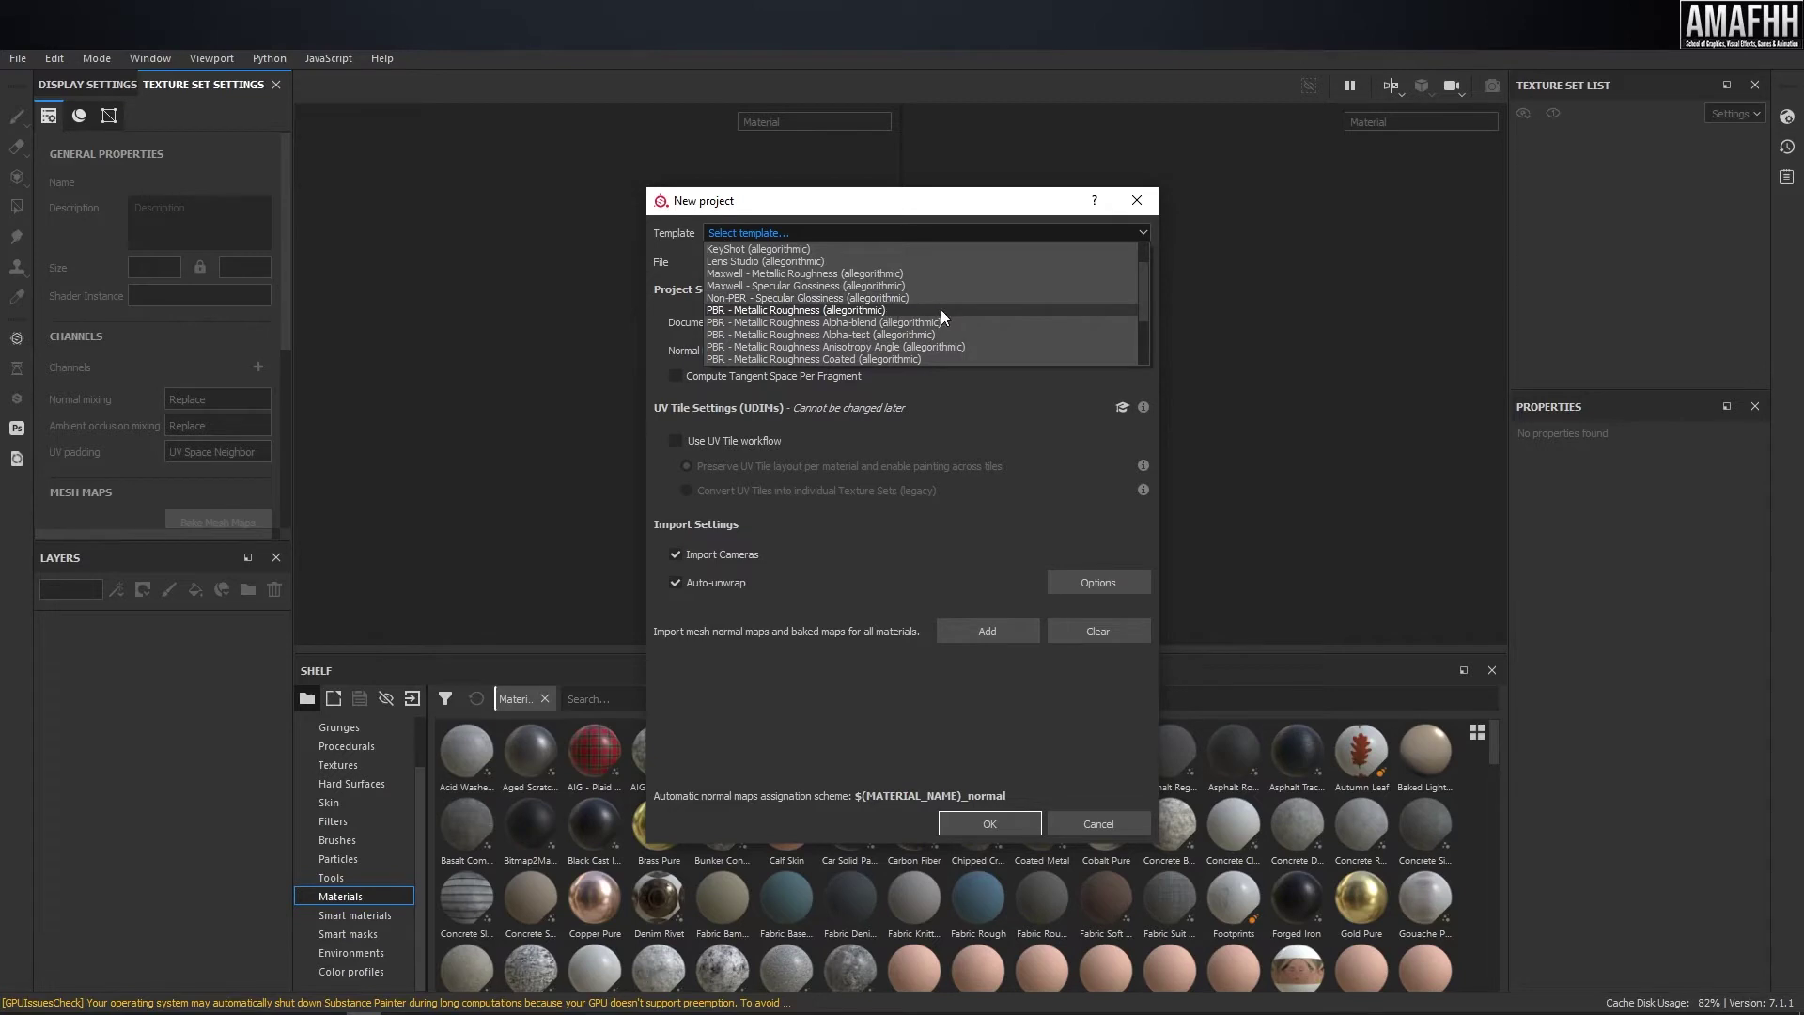
pyautogui.scroll(-3, 939, 309)
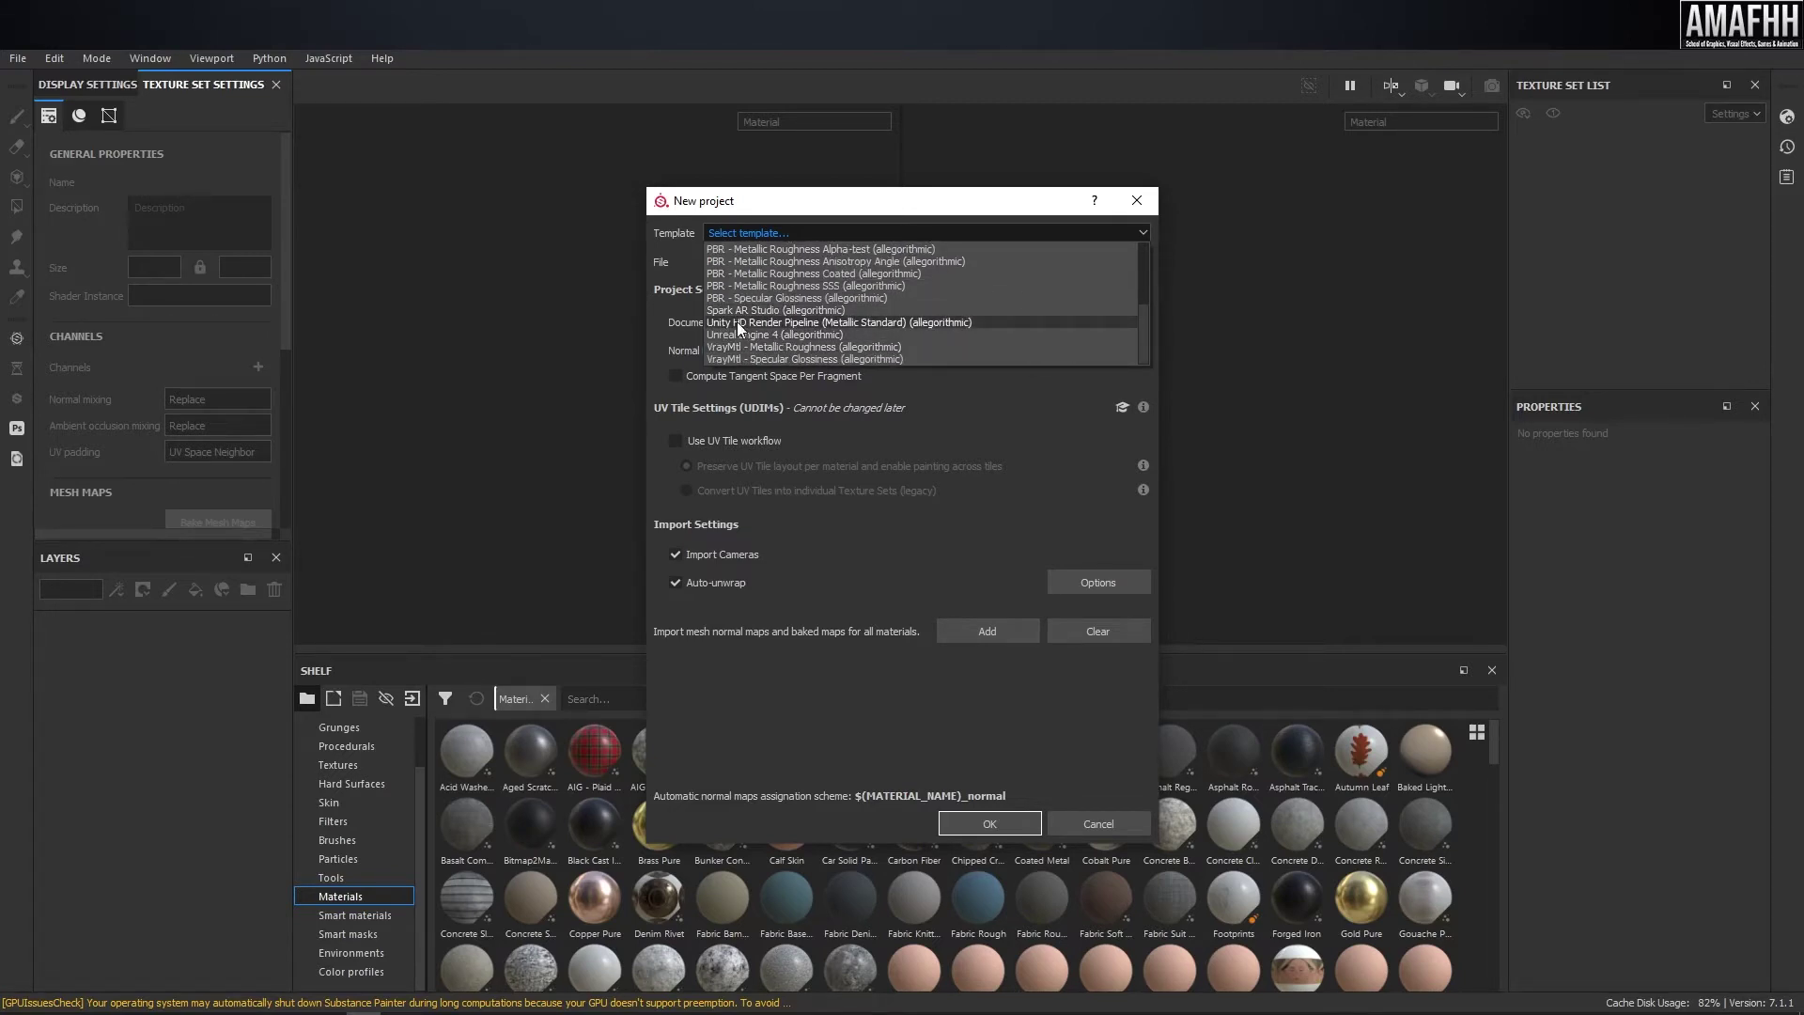
pyautogui.click(793, 321)
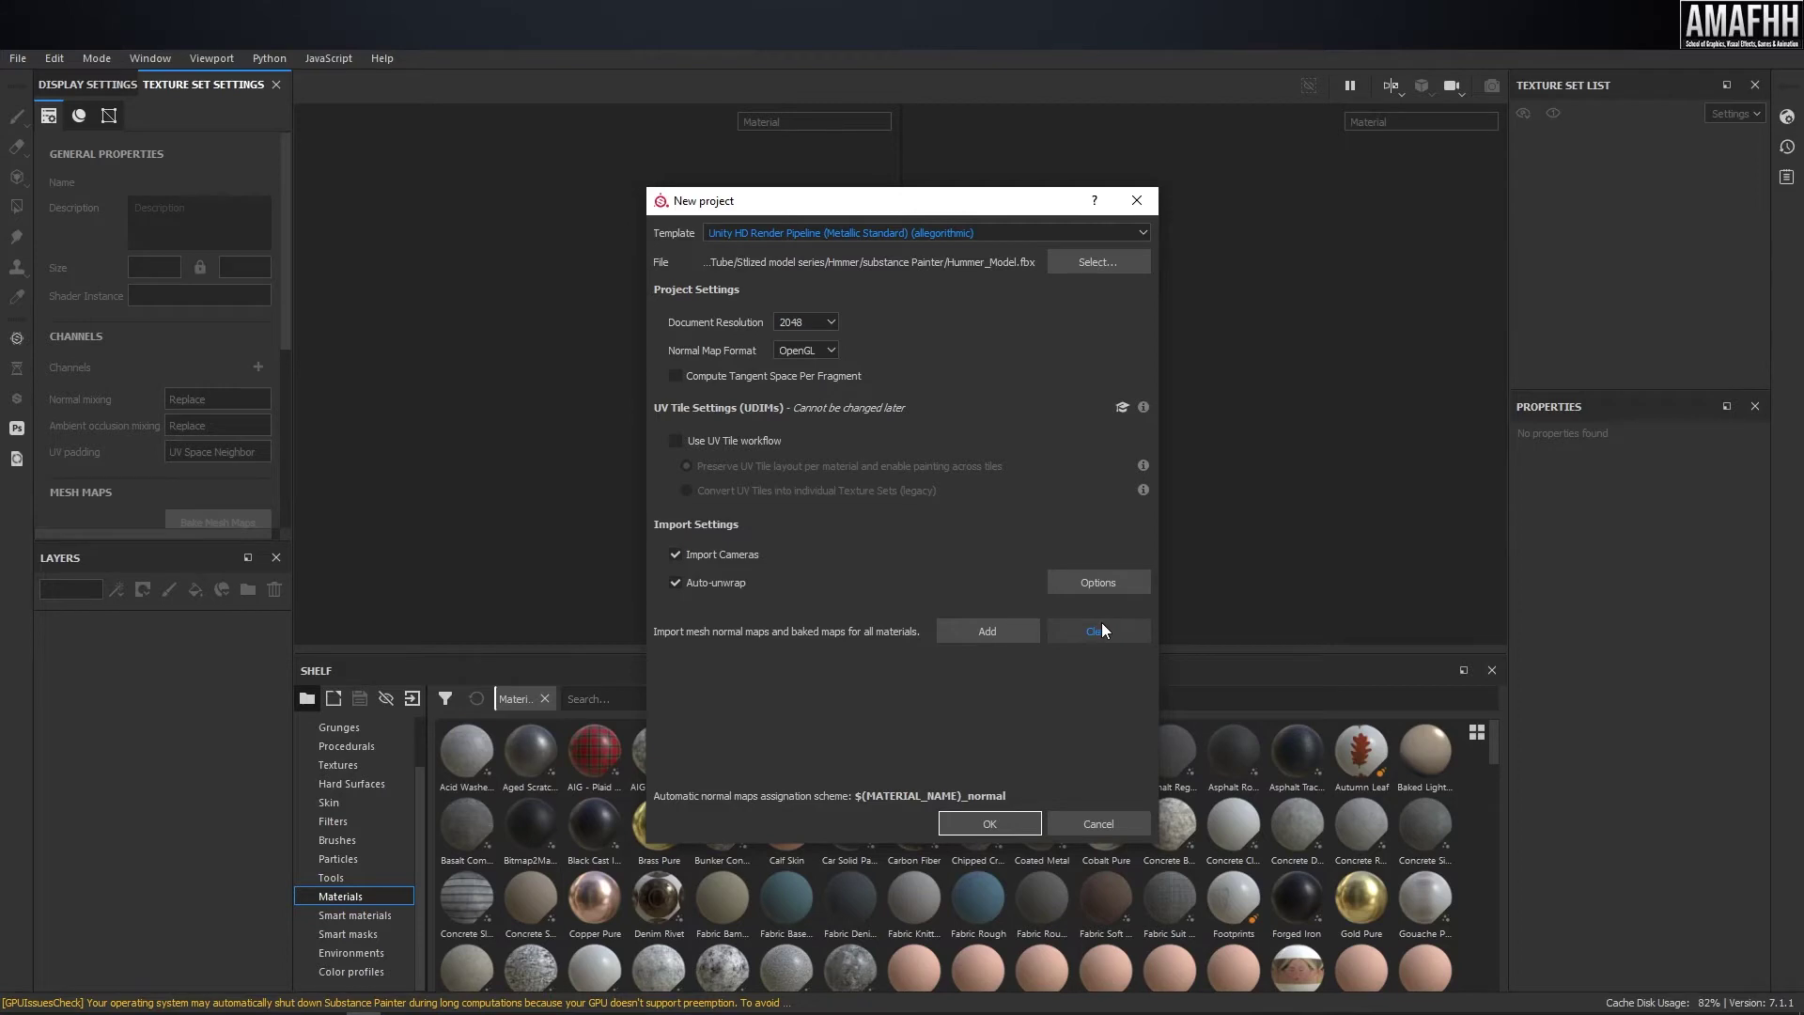
pyautogui.click(806, 326)
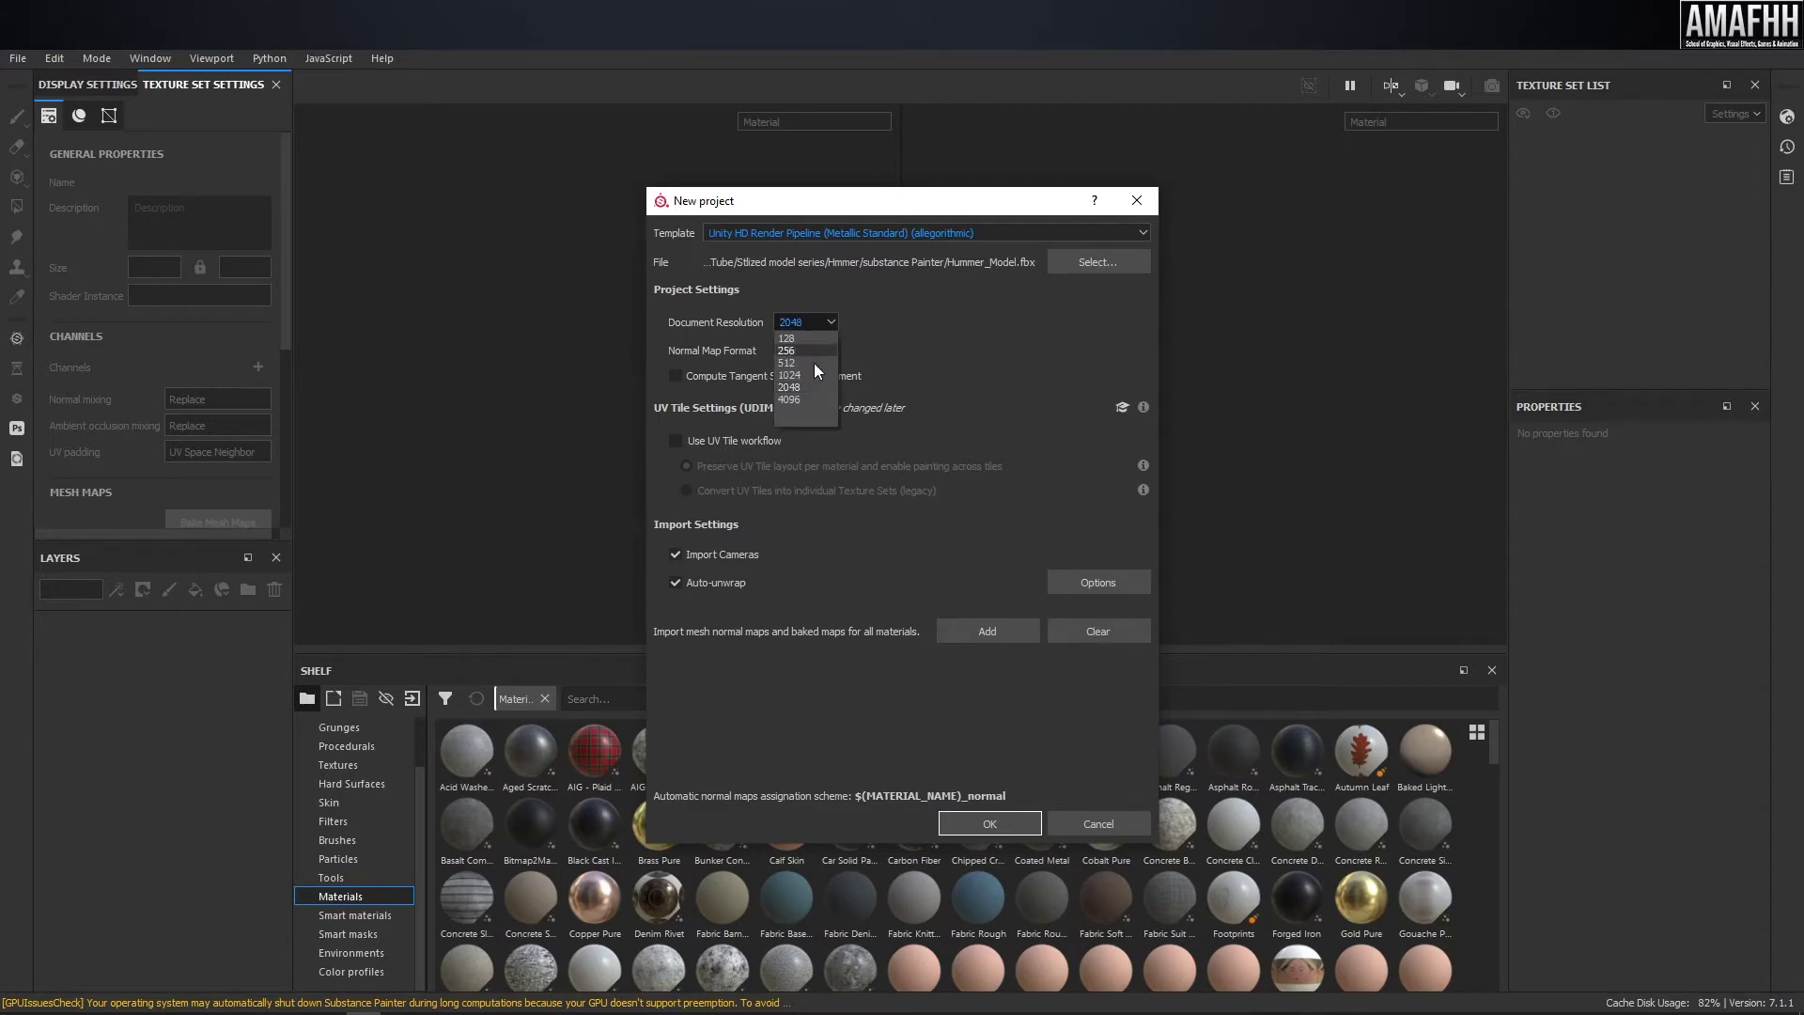
pyautogui.click(806, 387)
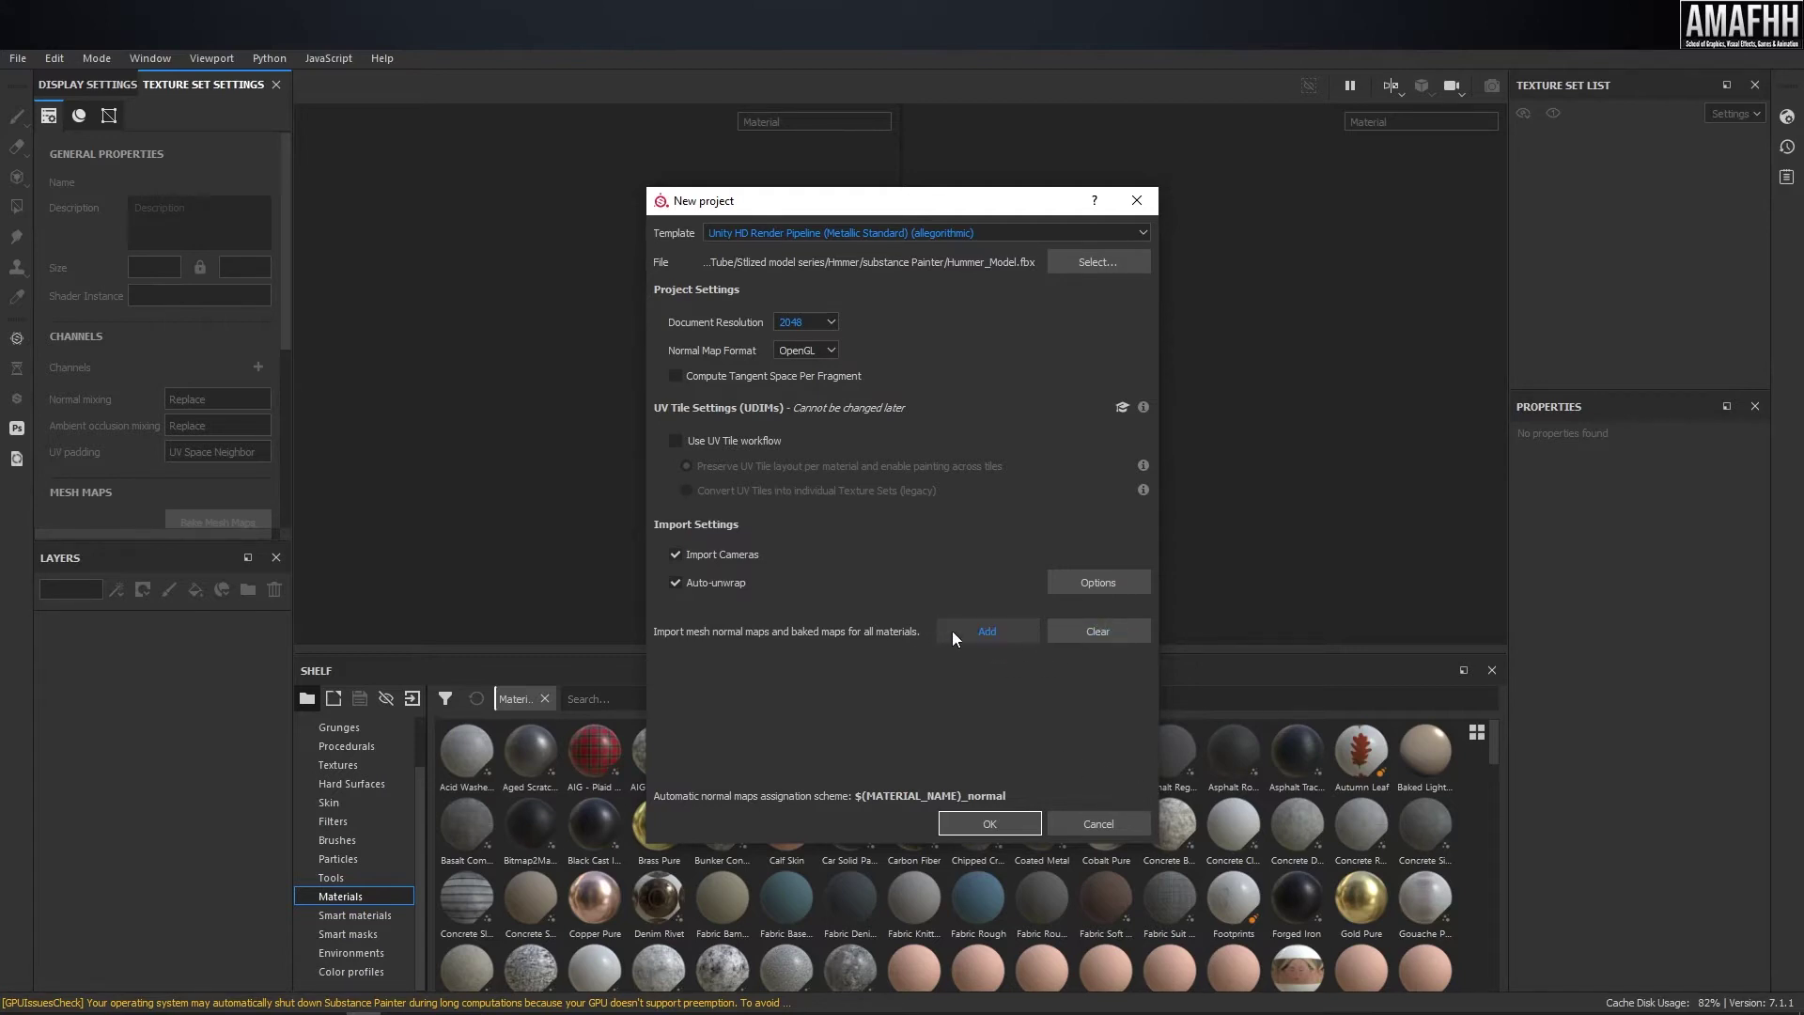
pyautogui.click(1014, 823)
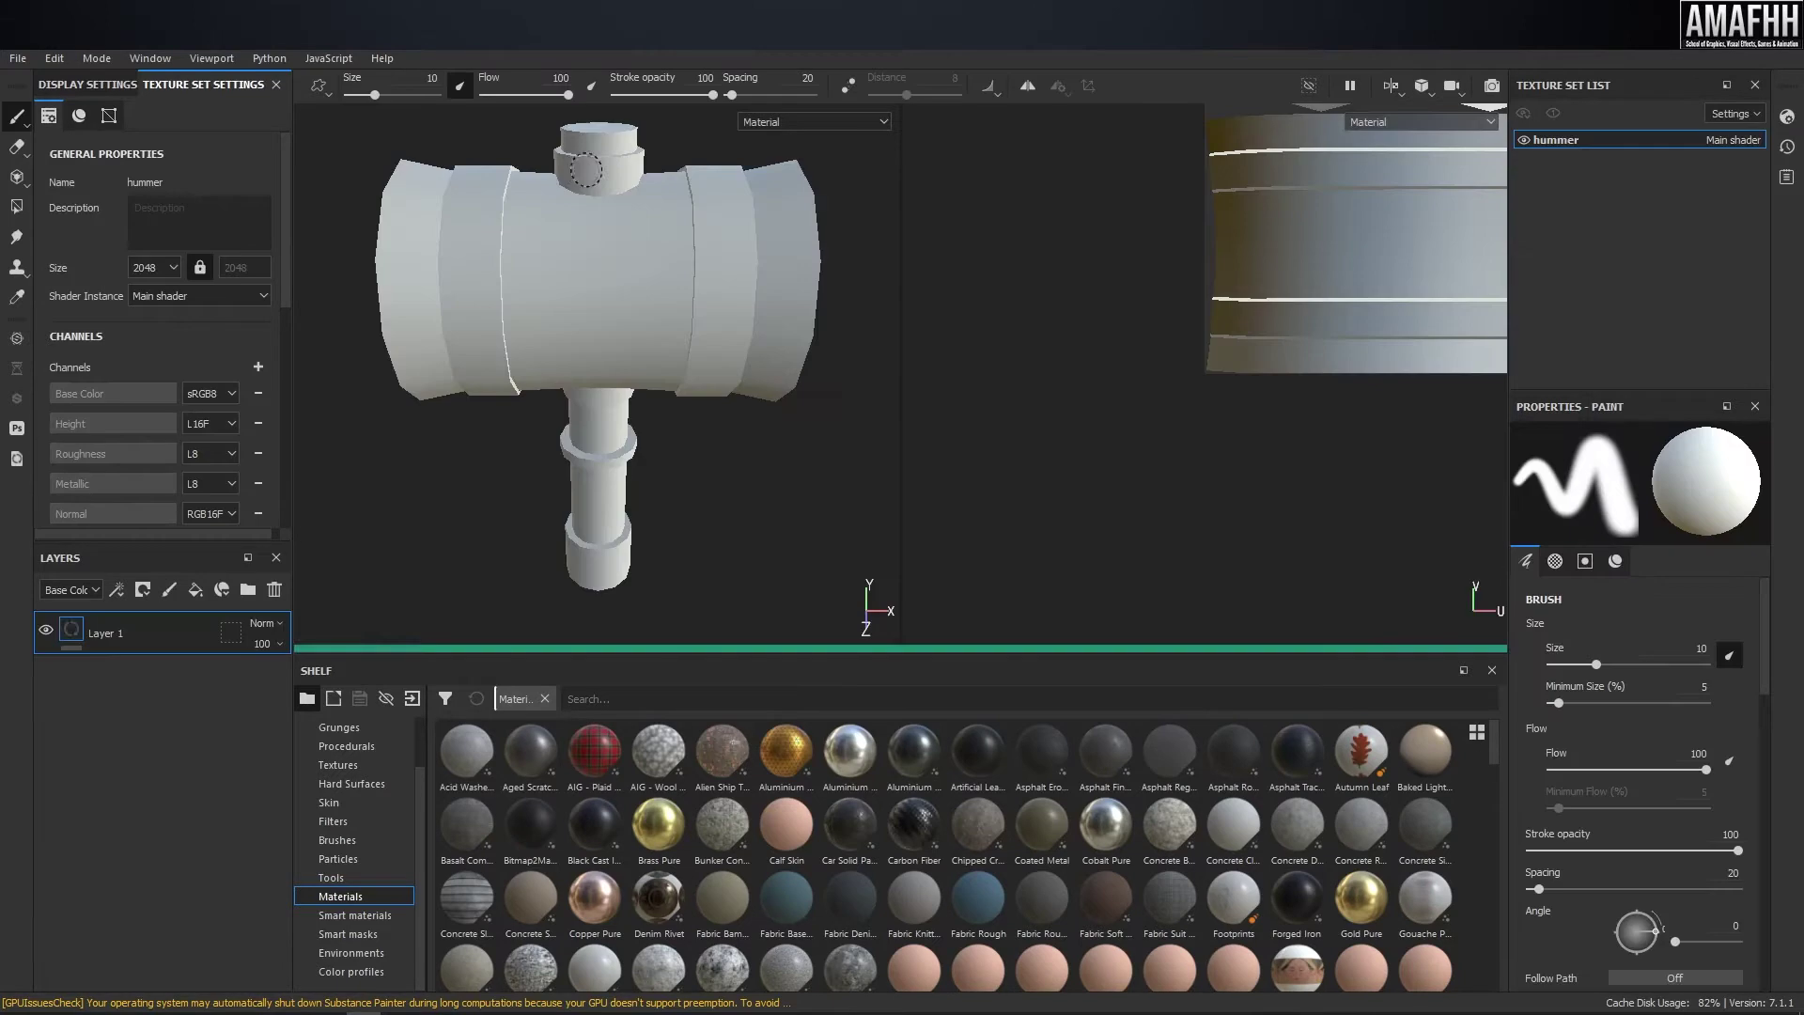
# - Frame the whole hammer and examine the 3D model alongside its UV layout
pyautogui.press('f')
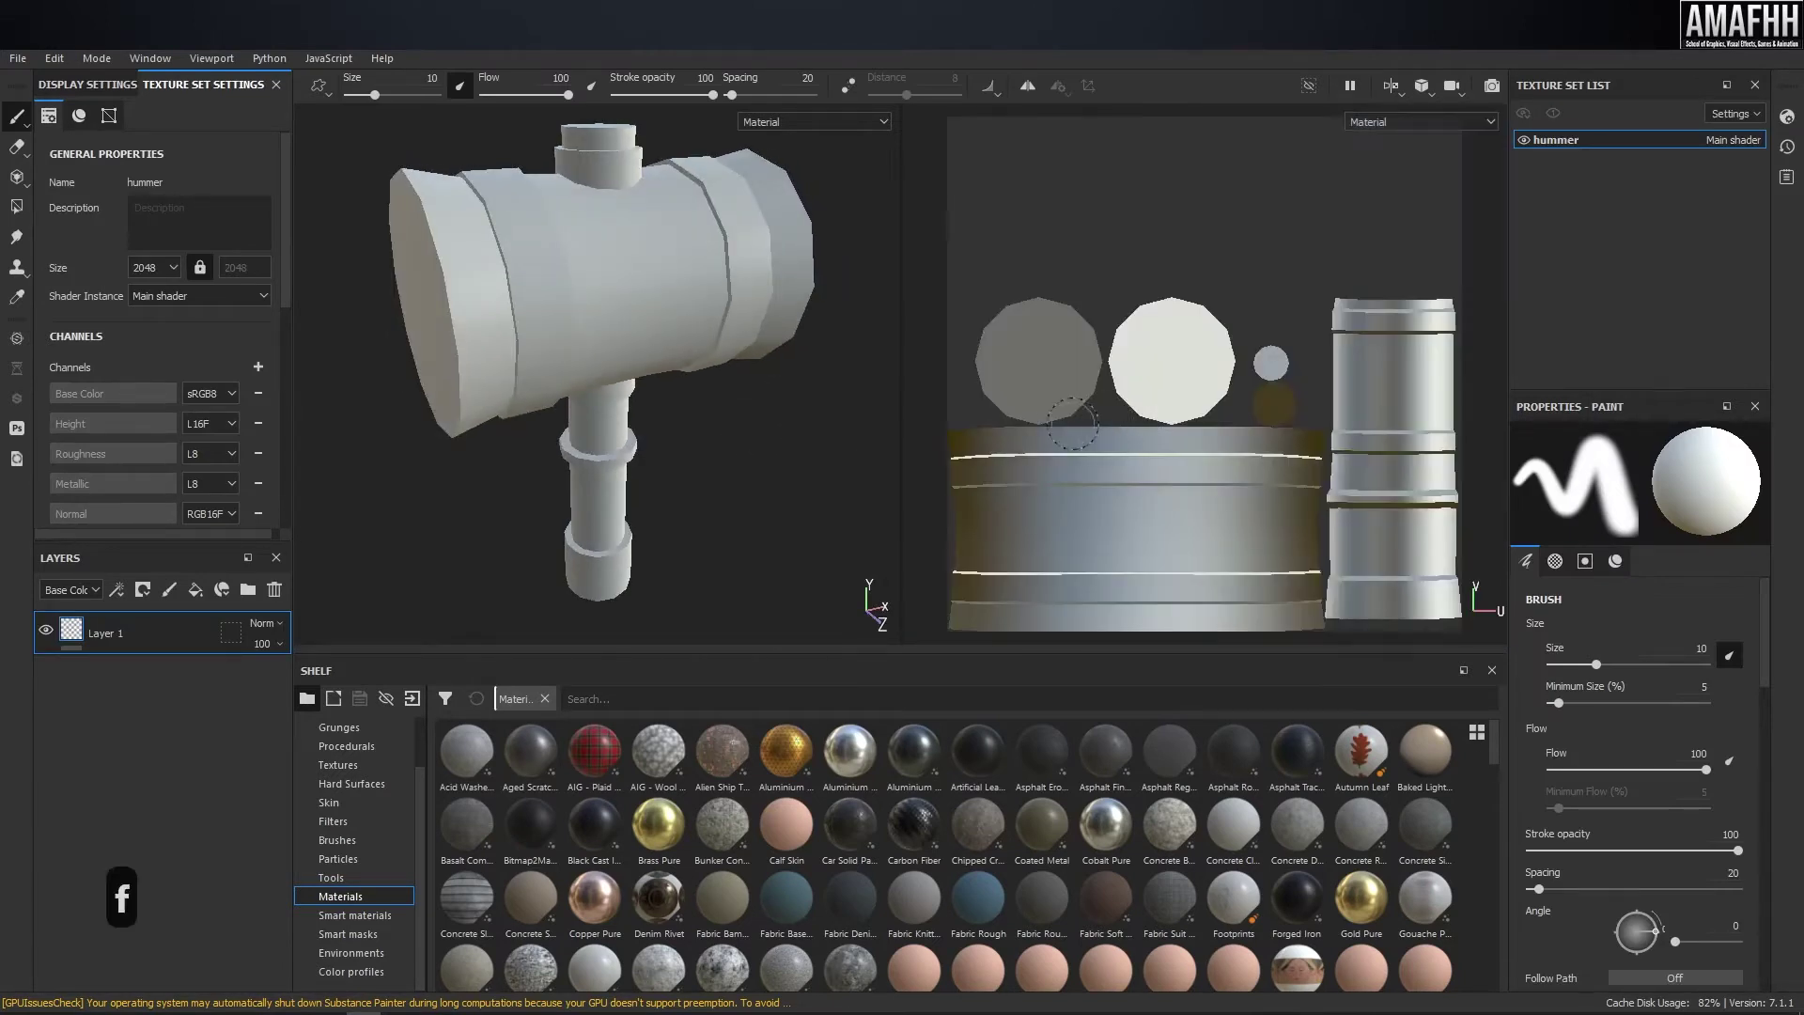
pyautogui.keyDown('alt'); pyautogui.moveTo(566, 279); pyautogui.dragTo(736, 329); pyautogui.keyUp('alt')
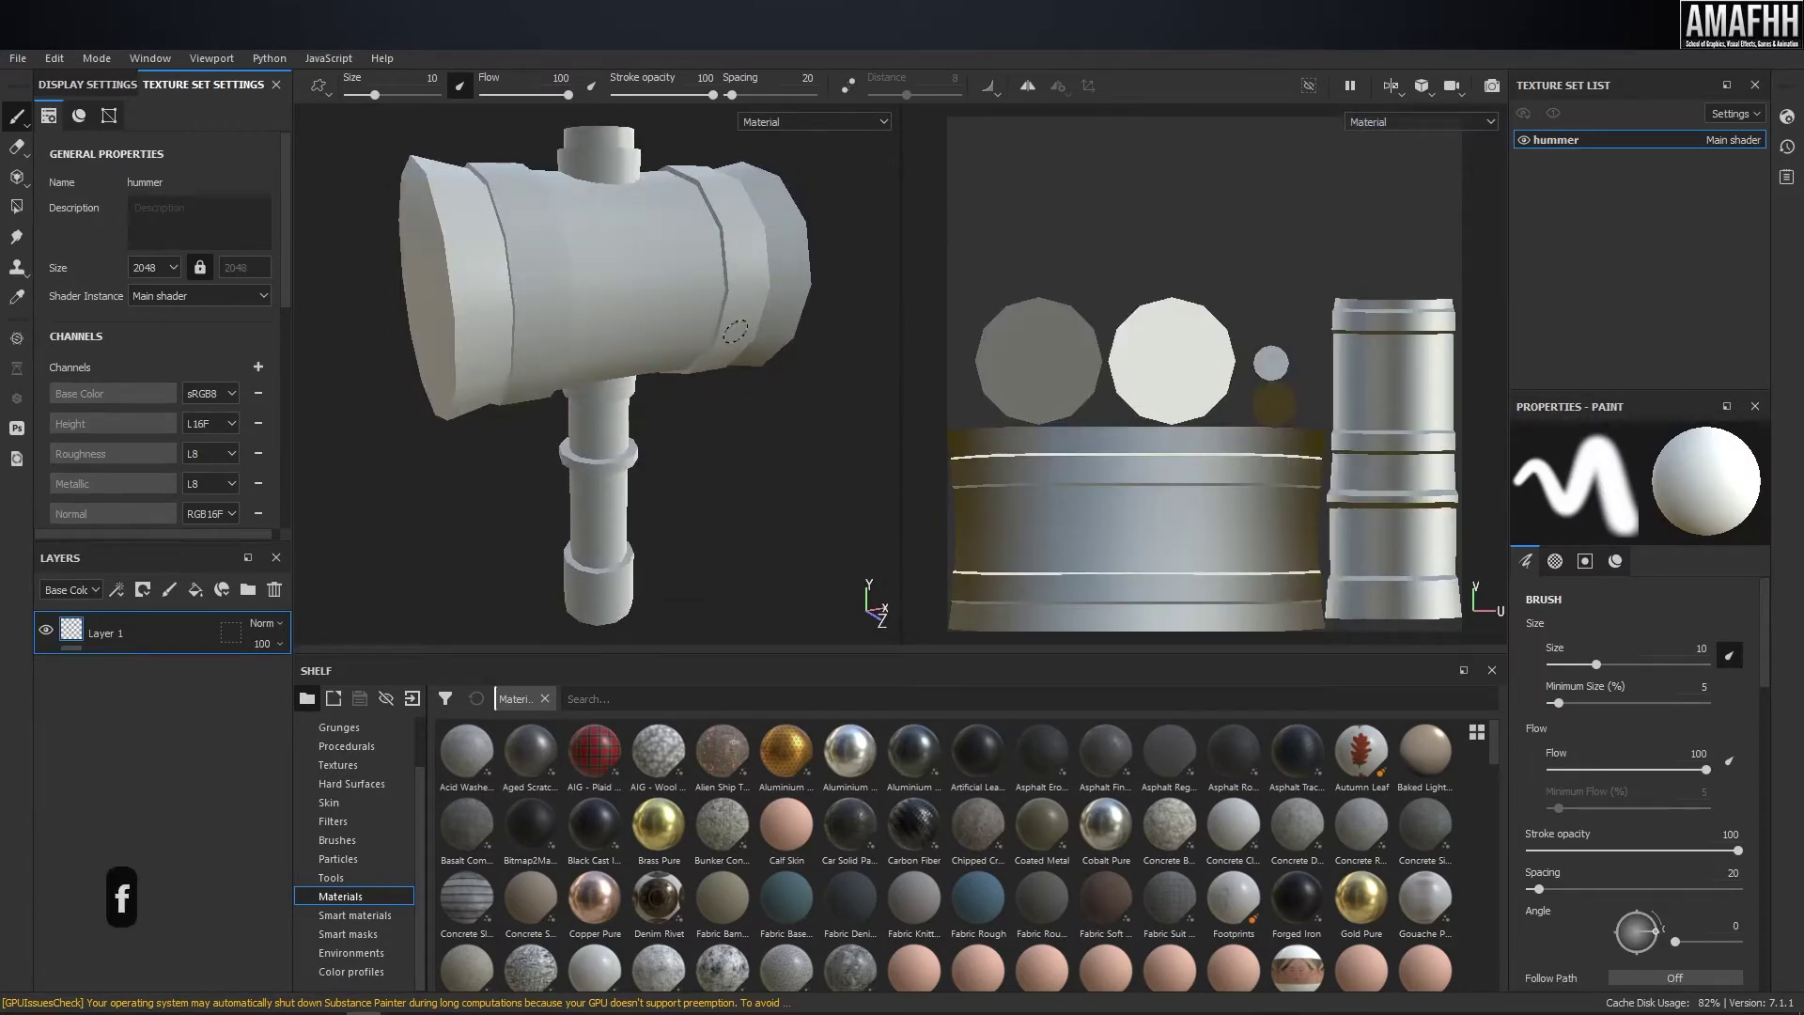
pyautogui.press('F1')
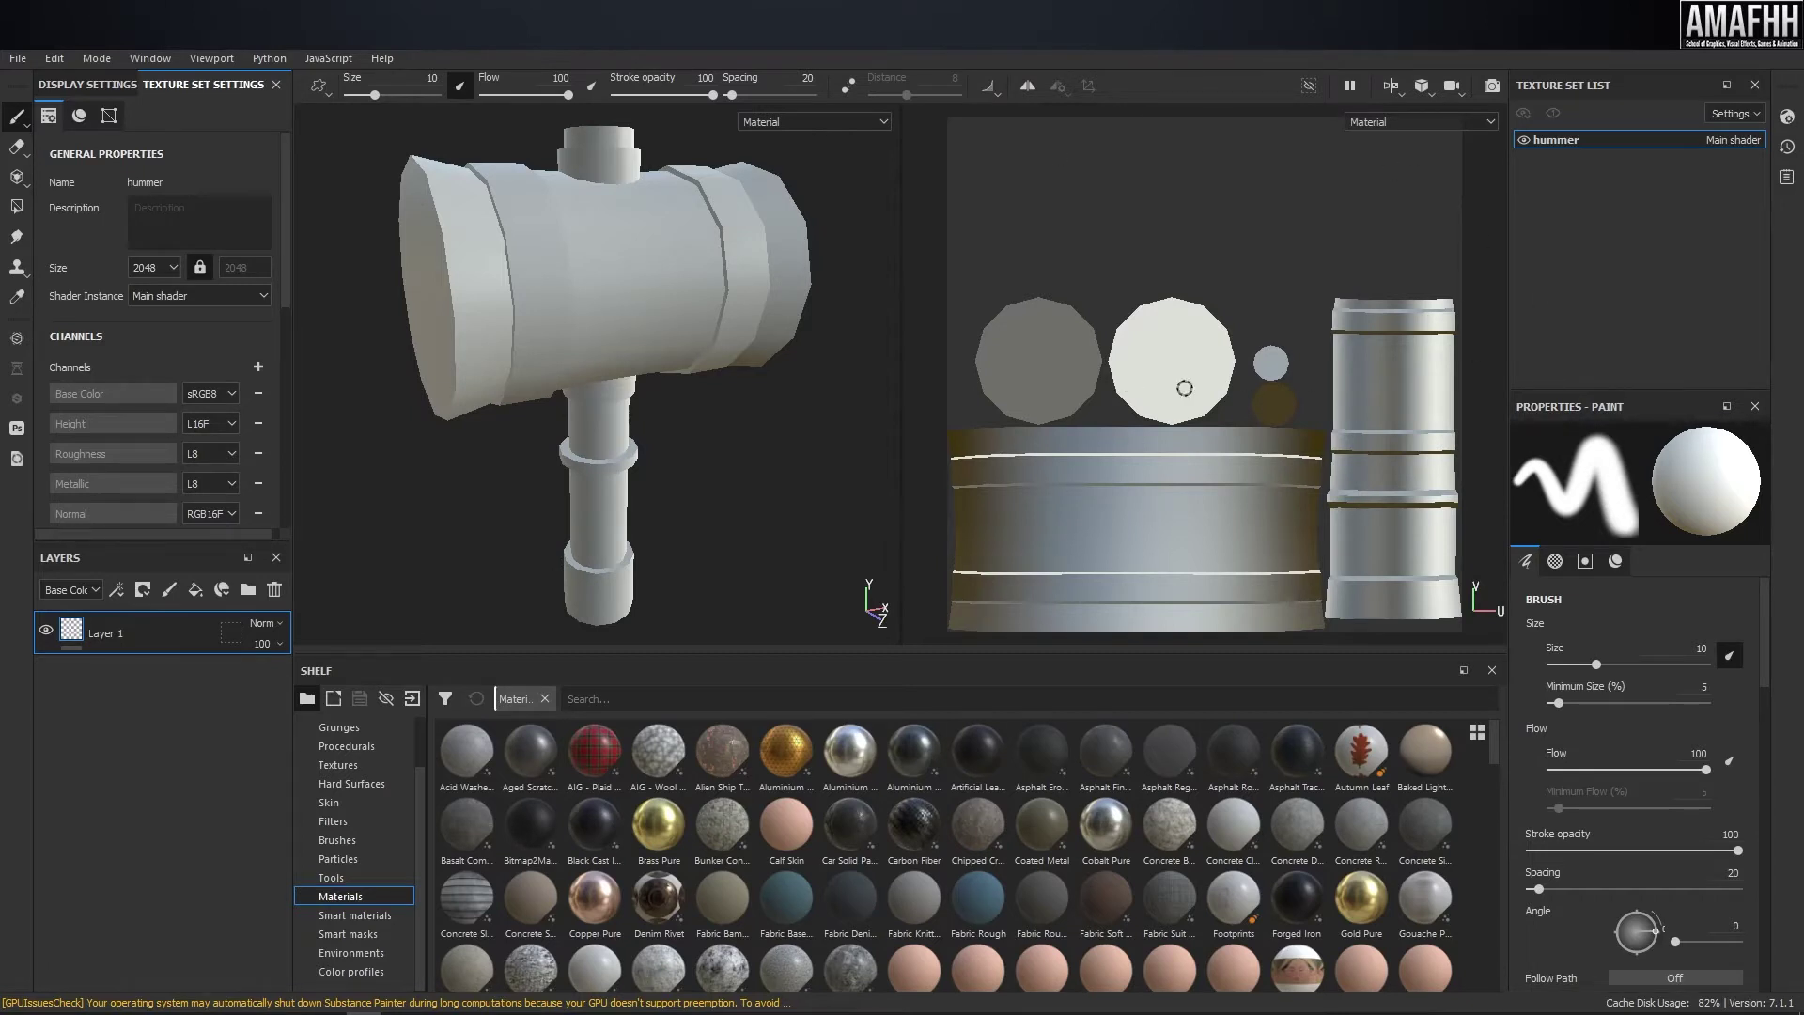
# - Dock the vertical painting tools toolbar as a horizontal bar beneath the main menu, and view the hammer from another angle
pyautogui.moveTo(3, 111); pyautogui.dragTo(274, 87)
pyautogui.moveTo(410, 252)
pyautogui.keyDown('alt'); pyautogui.mouseDown()
pyautogui.moveTo(697, 250)
pyautogui.moveTo(427, 267)
pyautogui.mouseUp(); pyautogui.keyUp('alt')
pyautogui.keyDown('alt'); pyautogui.moveTo(550, 254); pyautogui.dragTo(576, 274, button='middle'); pyautogui.keyUp('alt')
pyautogui.keyDown('alt'); pyautogui.moveTo(677, 286); pyautogui.dragTo(623, 283); pyautogui.keyUp('alt')
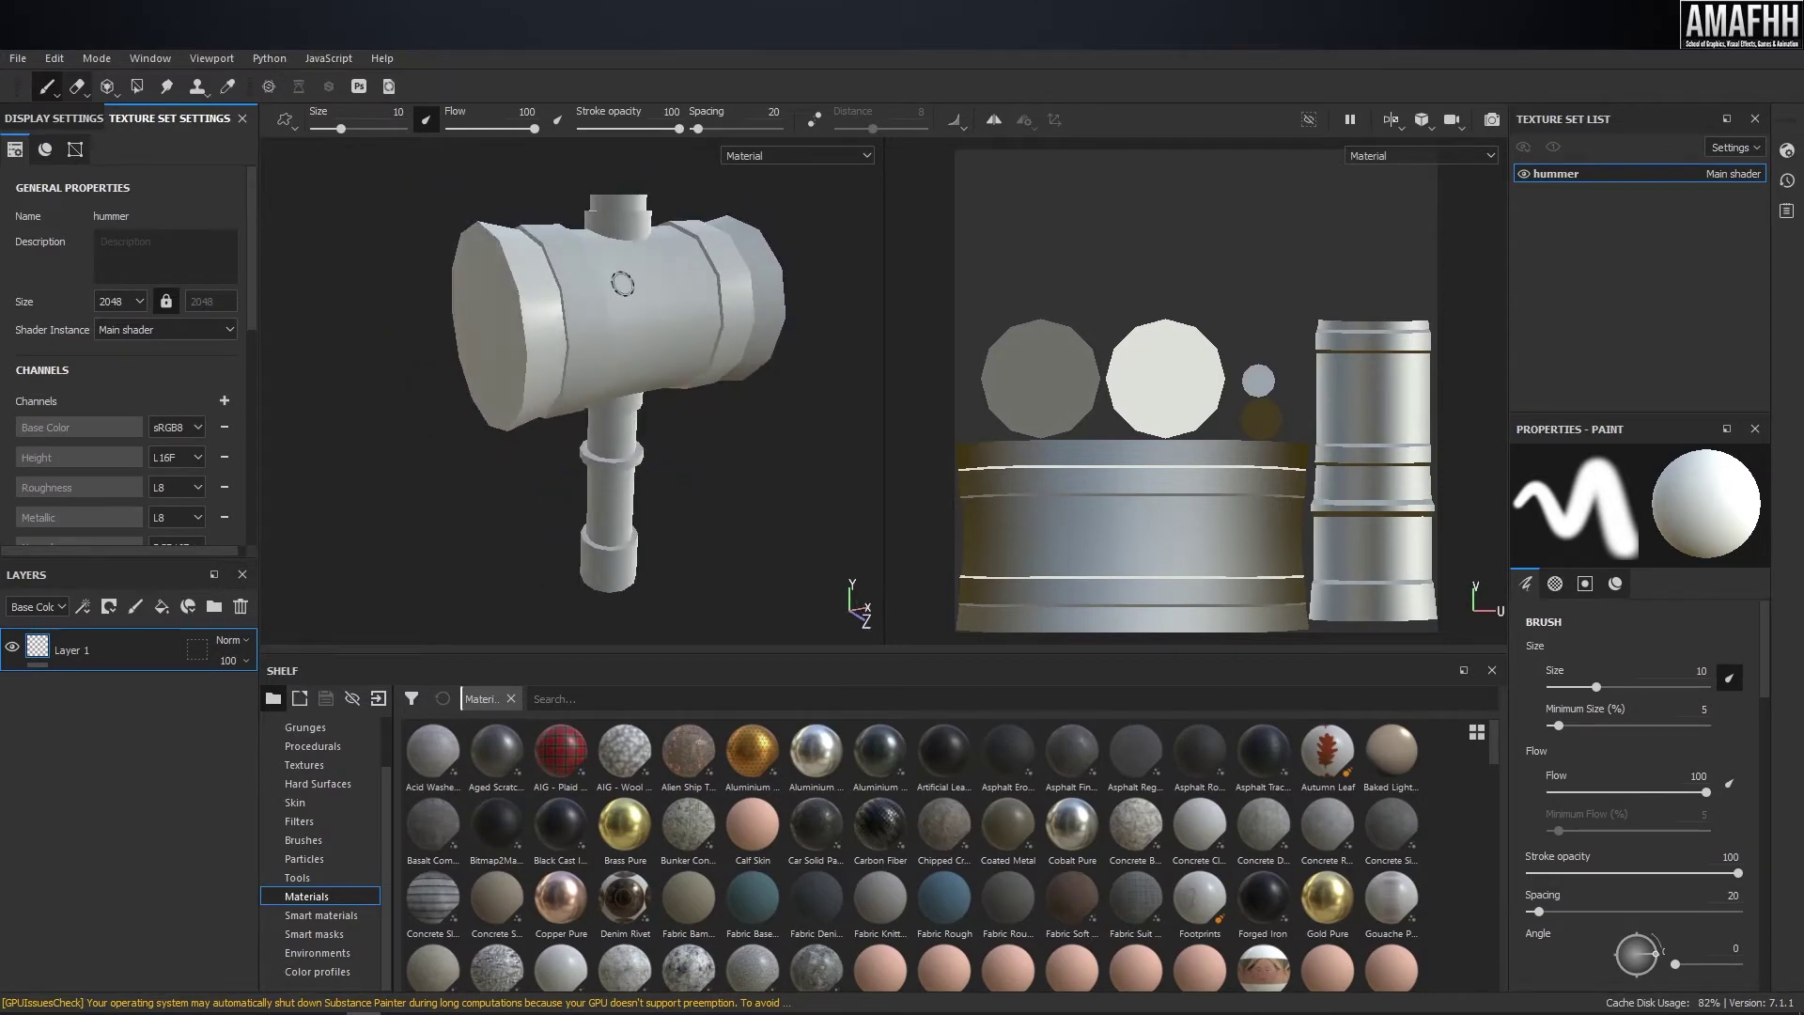
# - Show only the 3D view to inspect the hammer, and return to the split 3D and UV view
pyautogui.press('F2')
pyautogui.keyDown('alt'); pyautogui.moveTo(1006, 296); pyautogui.dragTo(1049, 282); pyautogui.keyUp('alt')
pyautogui.moveTo(1049, 282)
pyautogui.keyDown('alt'); pyautogui.mouseDown(button='middle')
pyautogui.moveTo(904, 290)
pyautogui.moveTo(925, 315)
pyautogui.mouseUp(button='middle'); pyautogui.keyUp('alt')
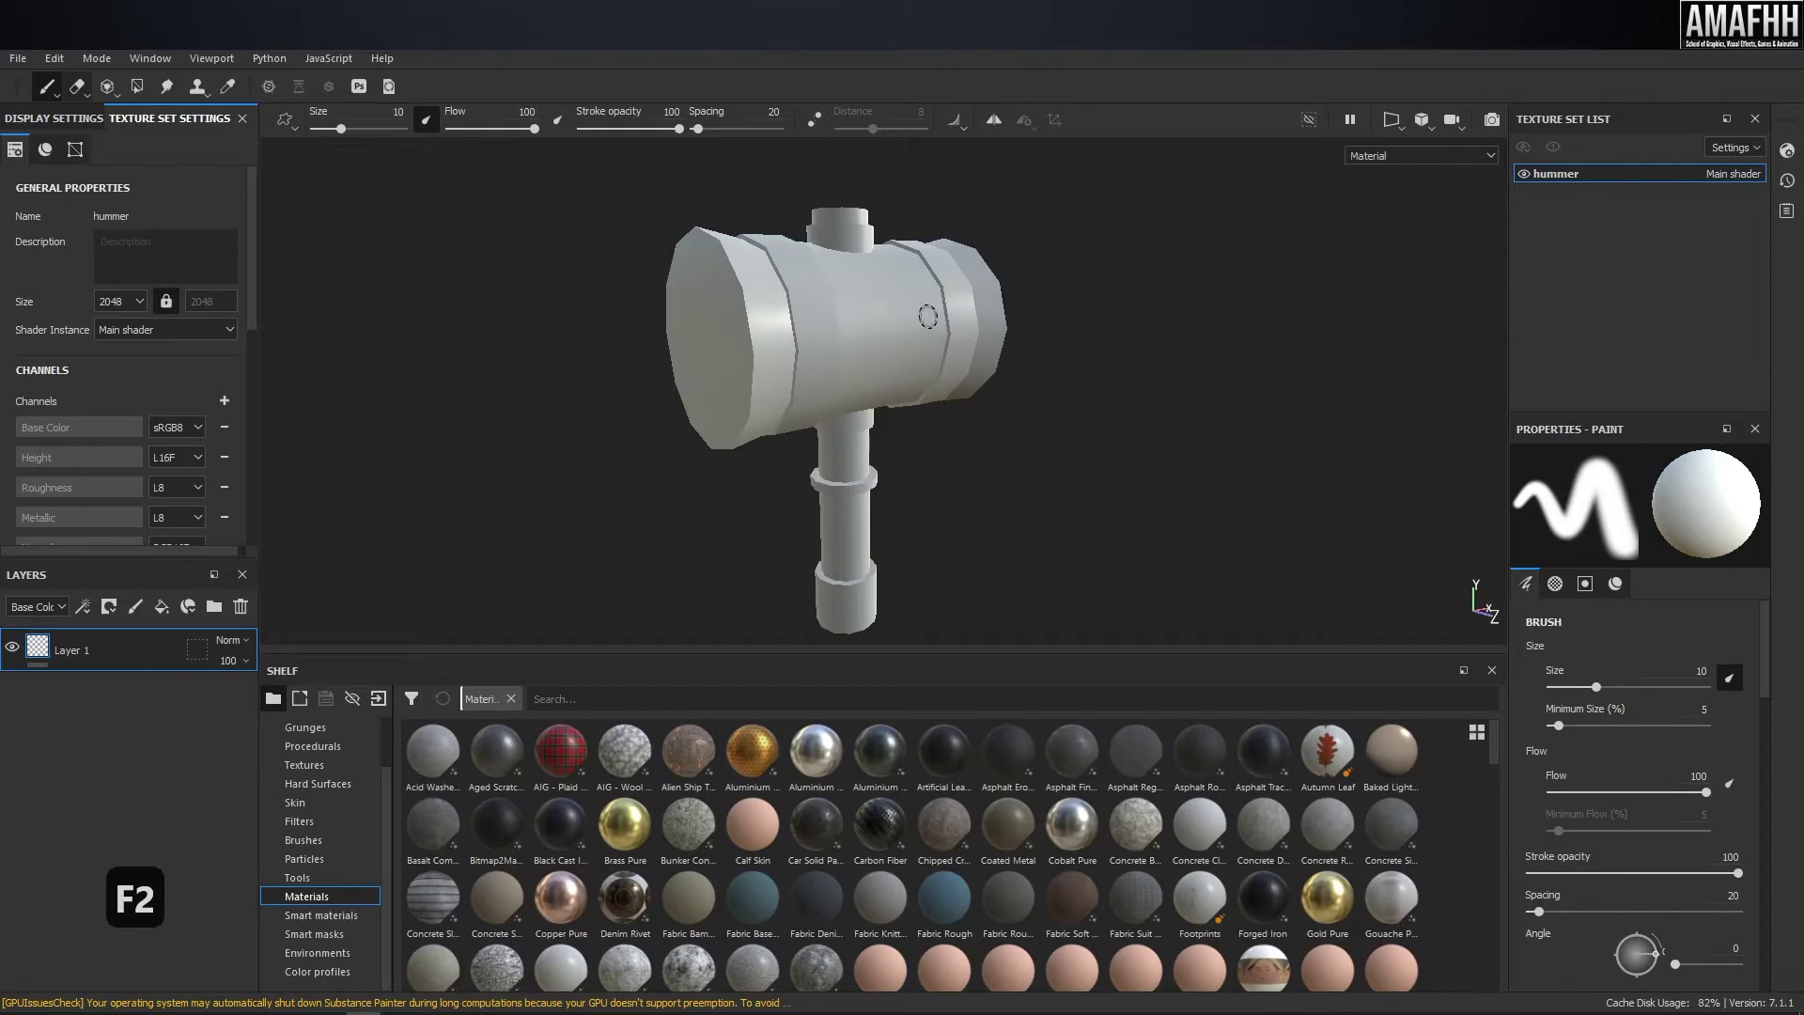
pyautogui.press('F1')
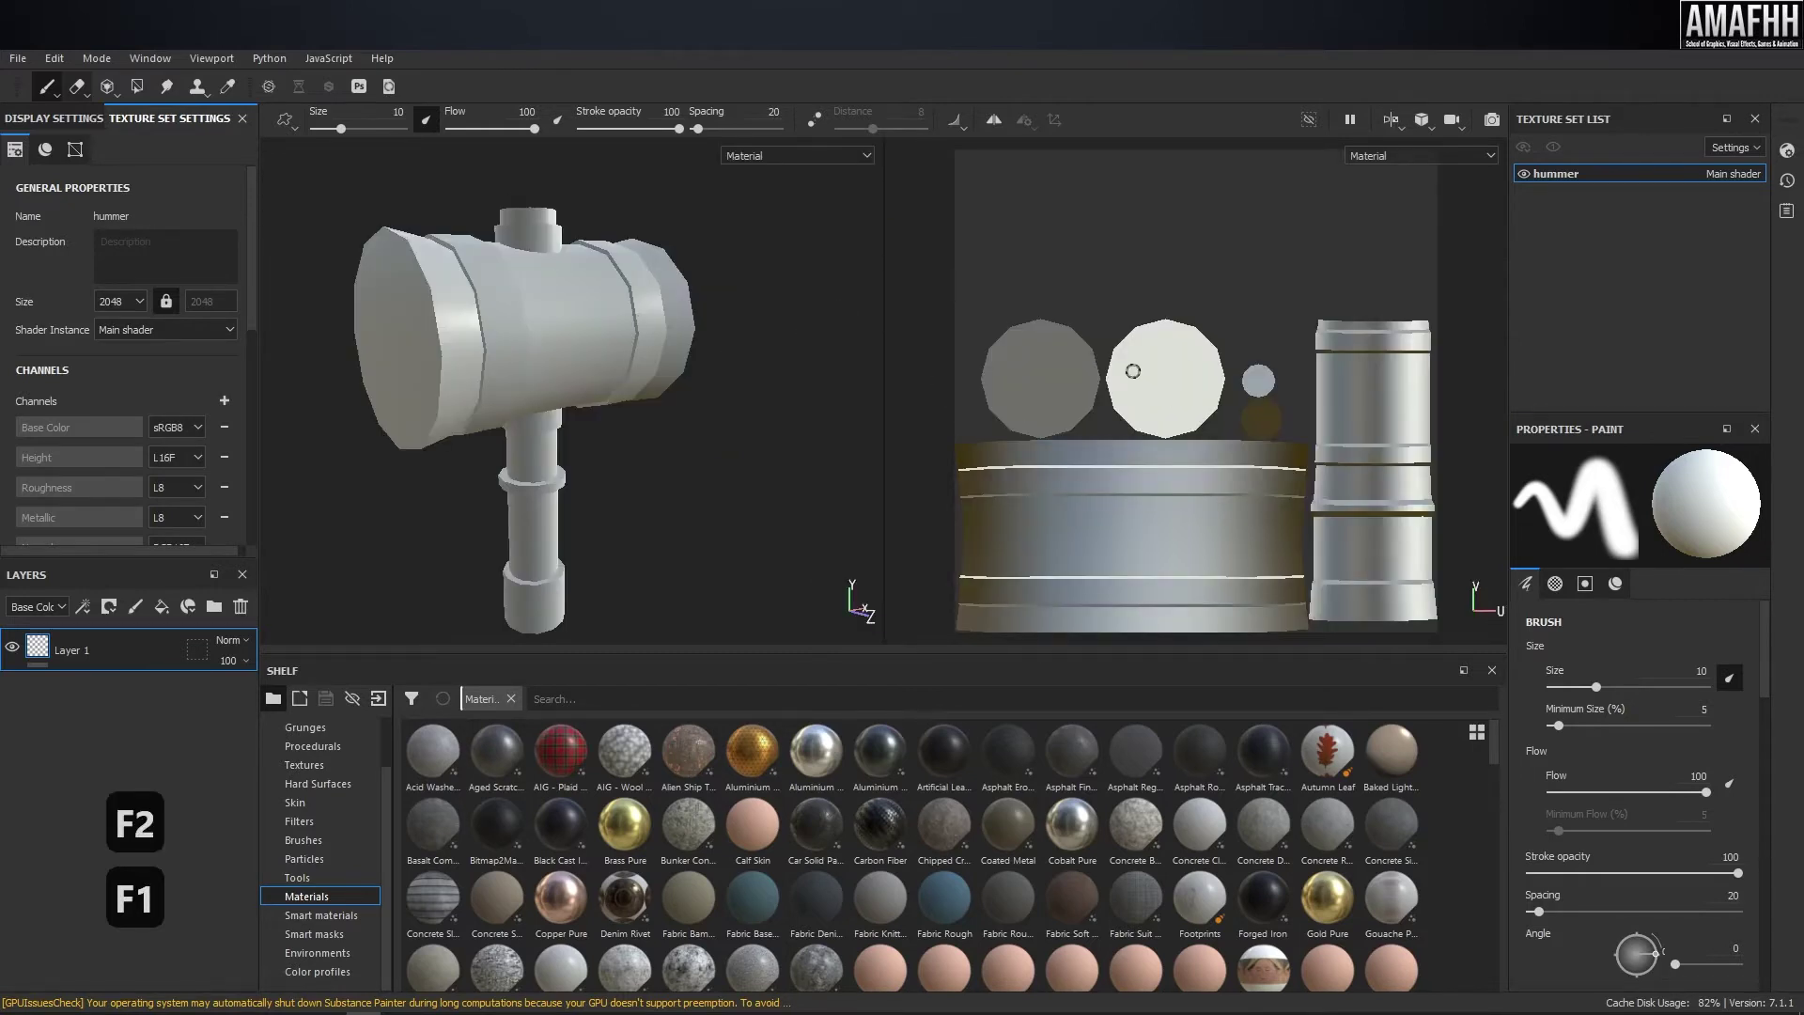
# - View the UV layout alone, switch to the 3D view alone, and slightly widen the texture set settings area
pyautogui.press('F3')
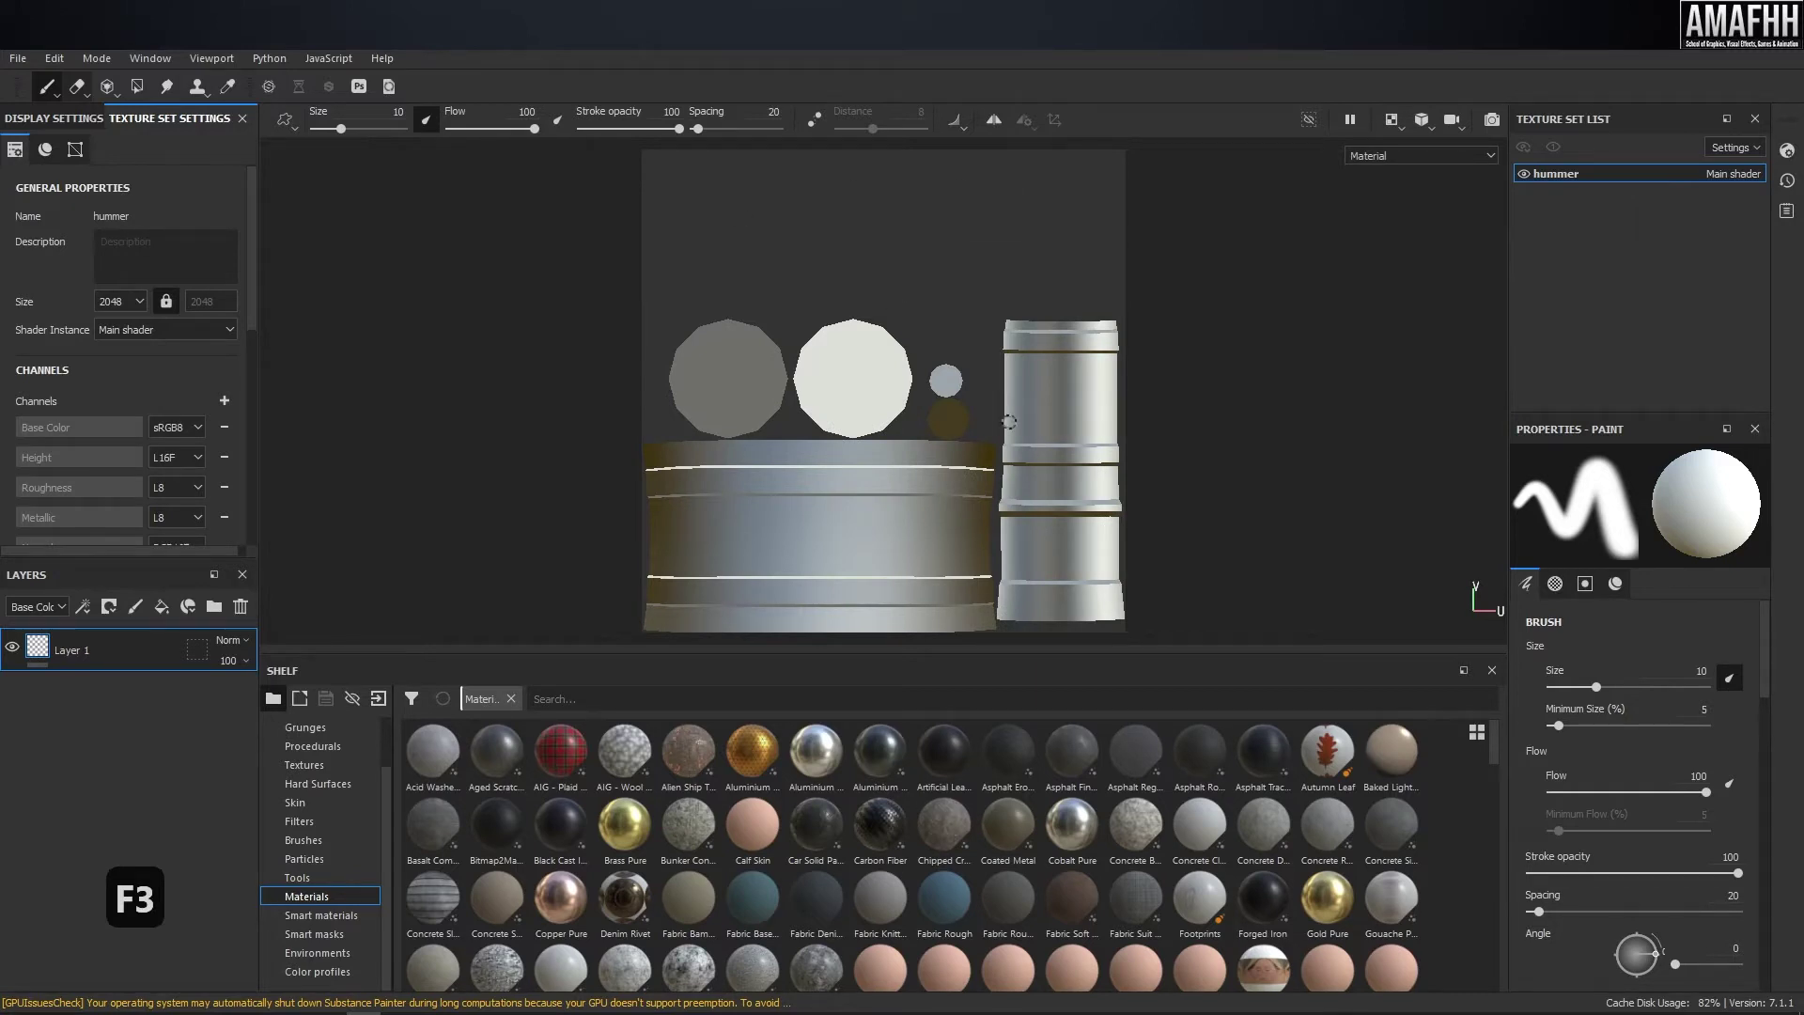
pyautogui.press('F2')
pyautogui.keyDown('alt'); pyautogui.moveTo(605, 298); pyautogui.dragTo(703, 310); pyautogui.keyUp('alt')
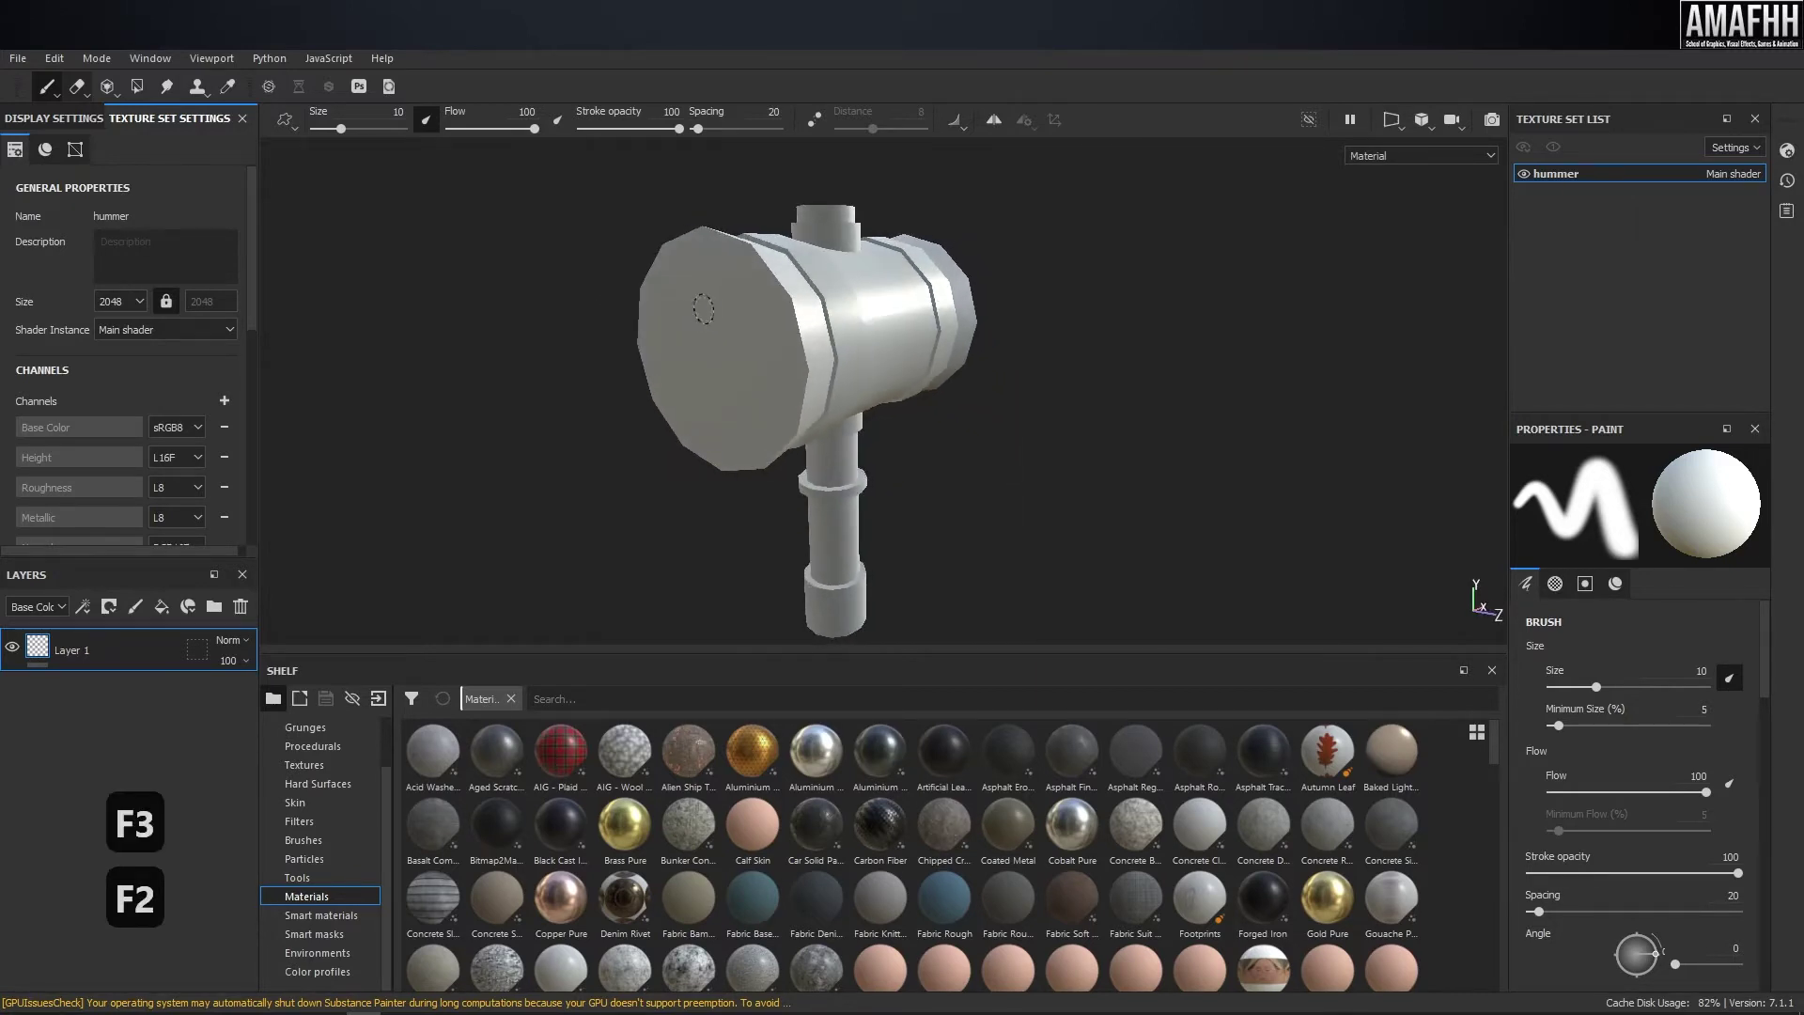
pyautogui.moveTo(258, 360); pyautogui.dragTo(314, 354)
pyautogui.keyDown('alt'); pyautogui.moveTo(761, 268); pyautogui.dragTo(860, 303); pyautogui.keyUp('alt')
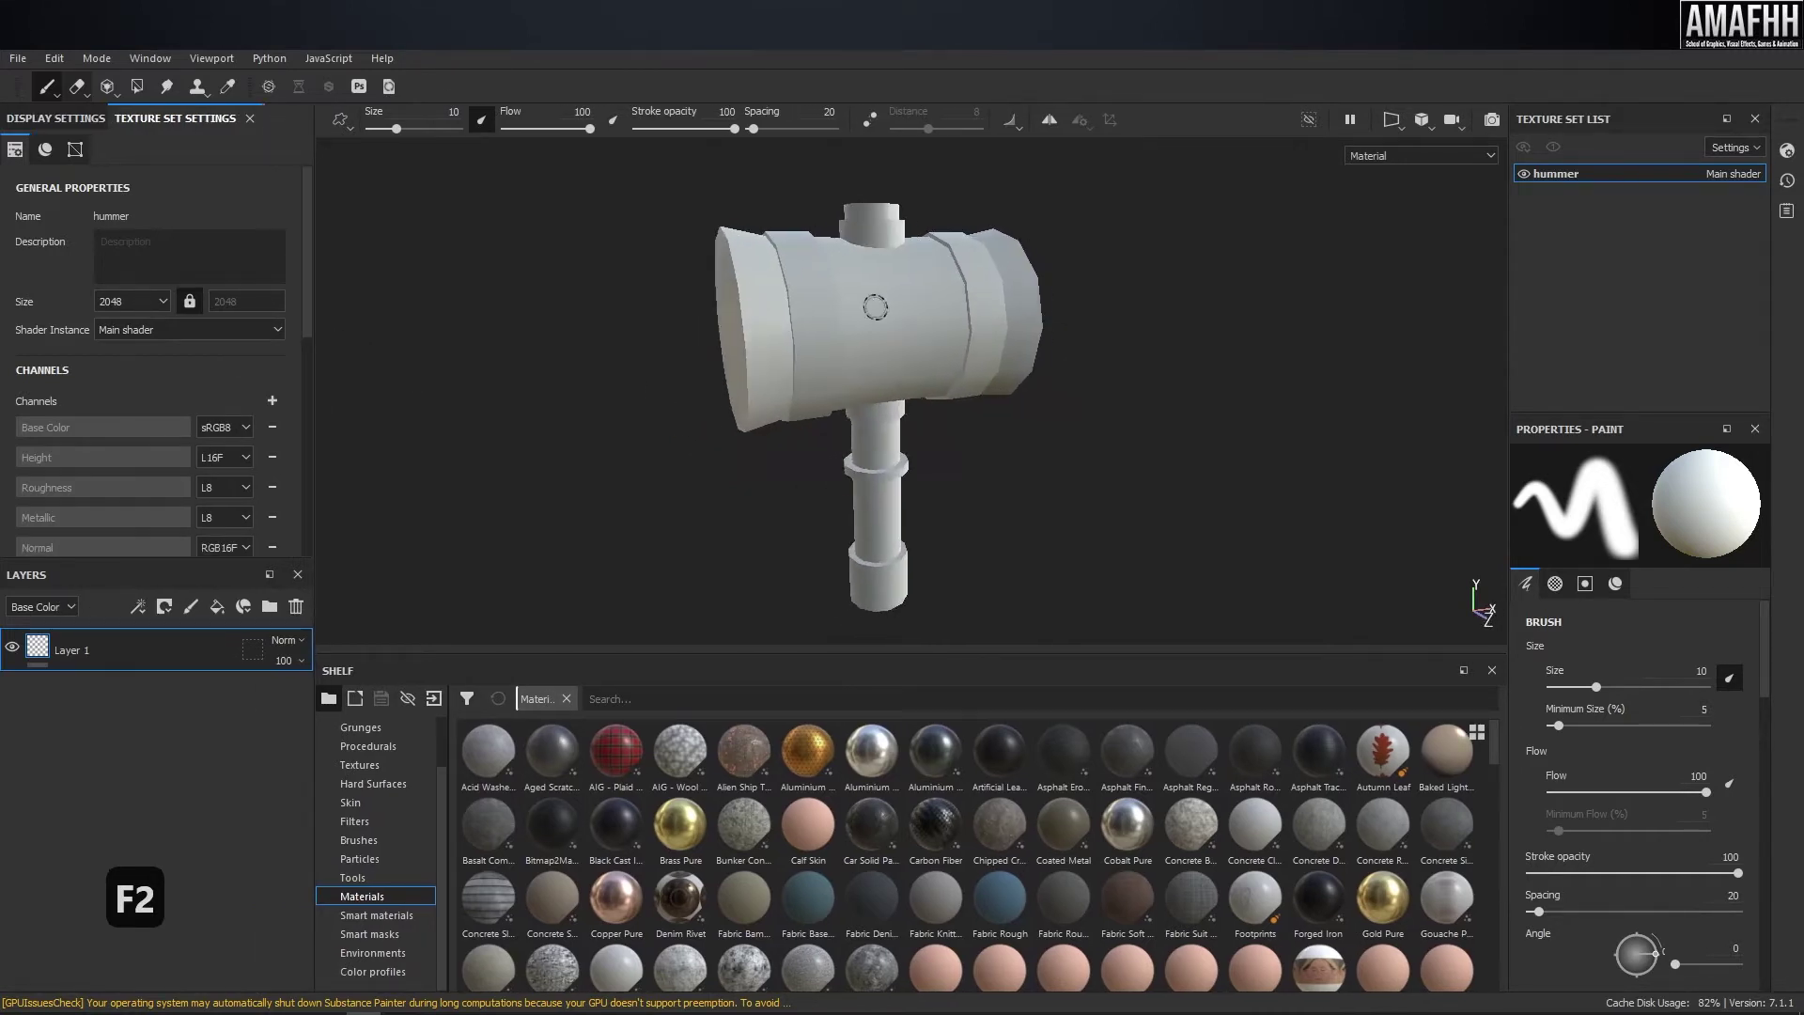
pyautogui.keyDown('alt'); pyautogui.moveTo(745, 306); pyautogui.dragTo(943, 302); pyautogui.keyUp('alt')
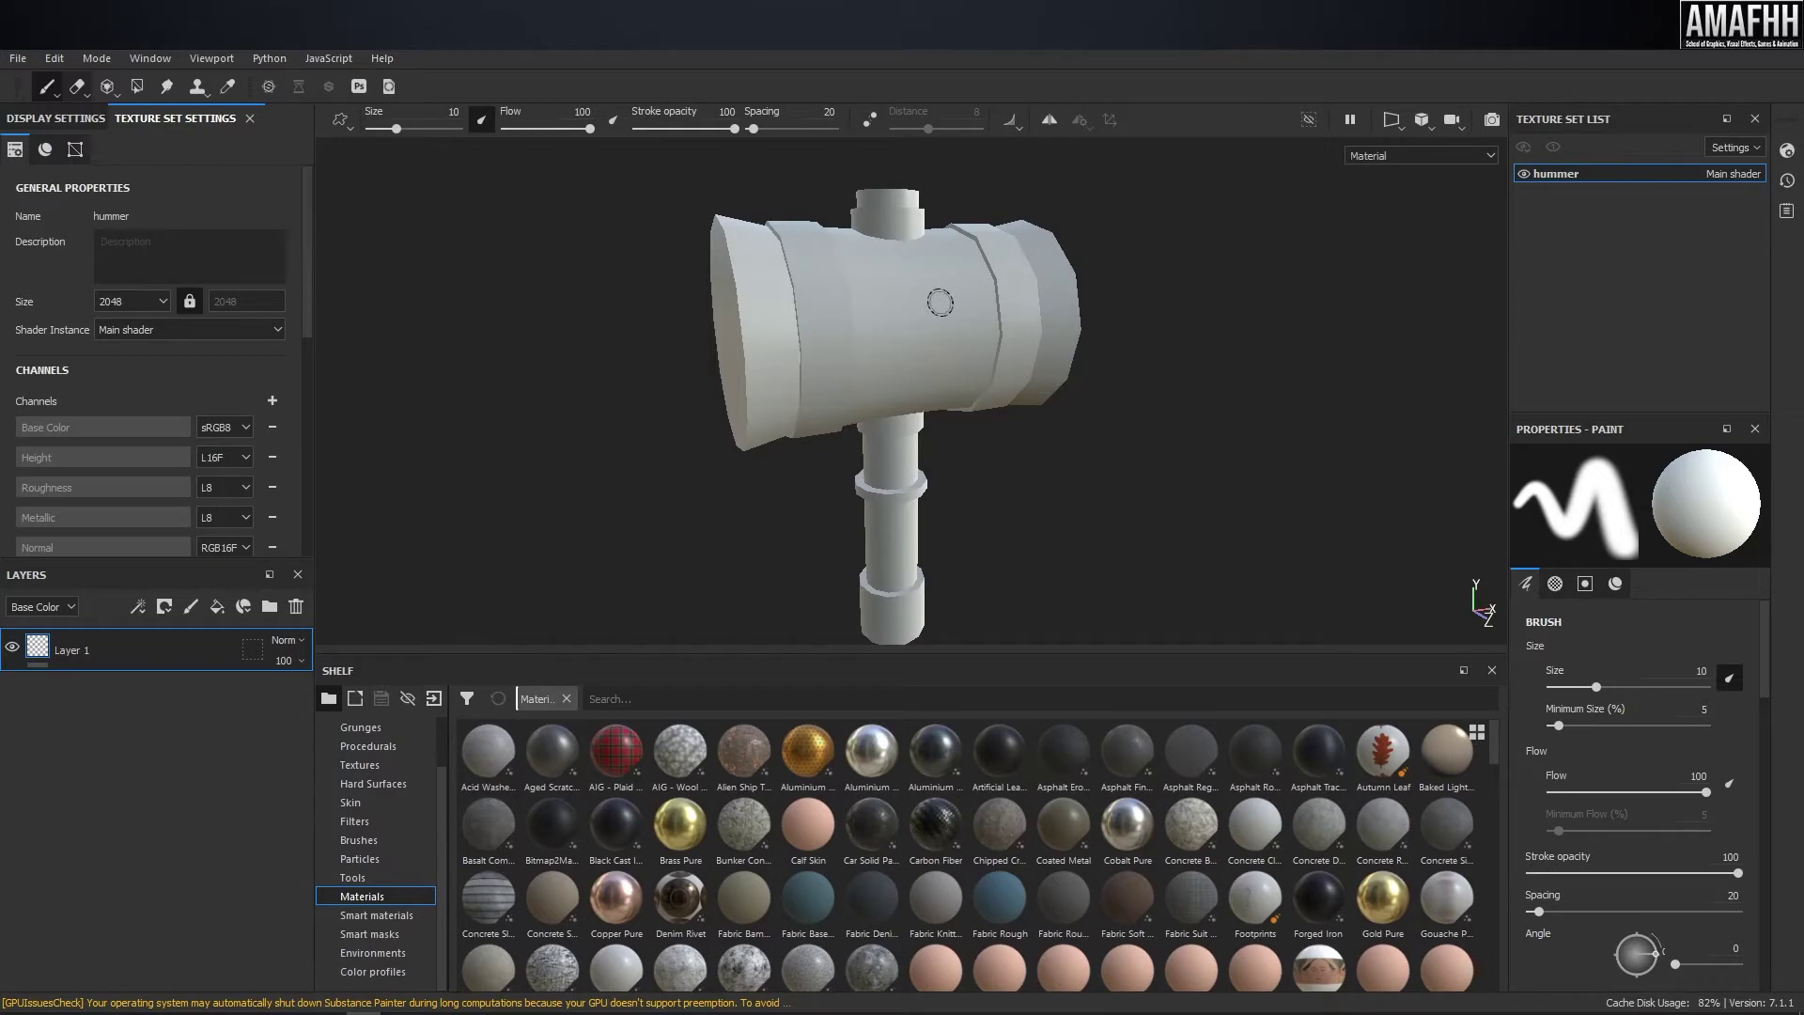
# - Review the texture set's channel list and mesh map slots
pyautogui.scroll(-10, 94, 408)
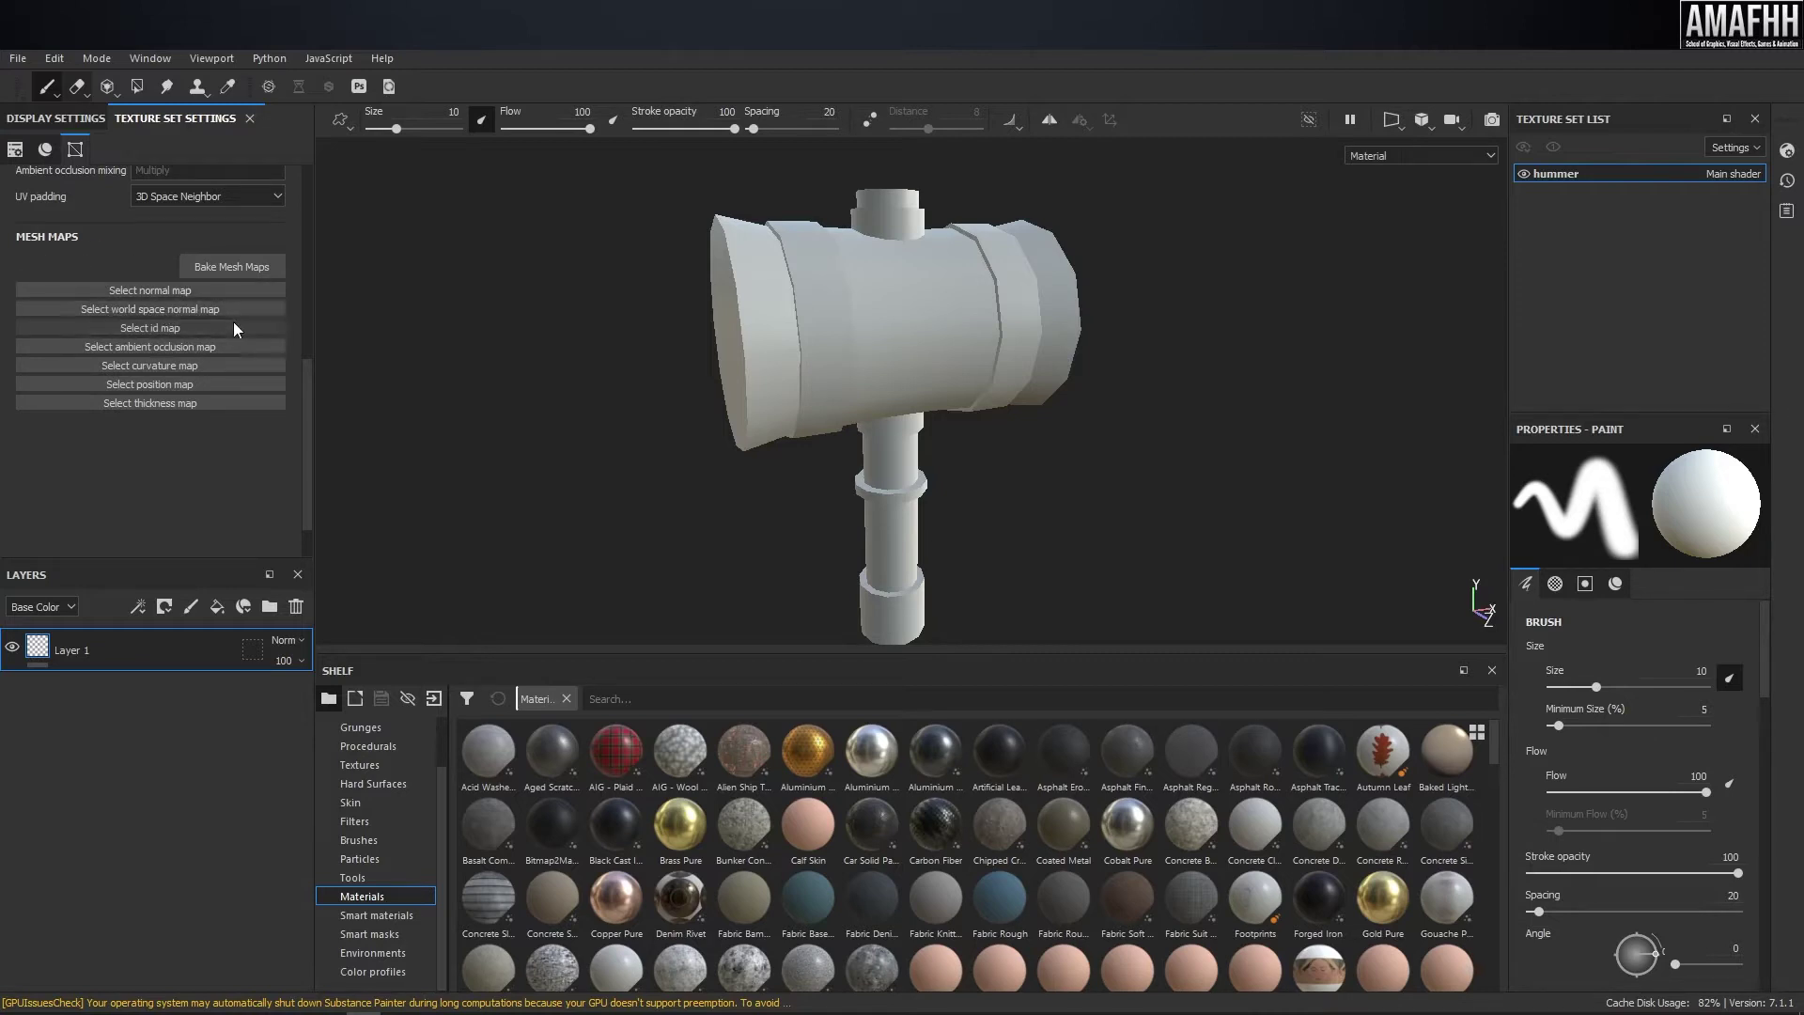
pyautogui.scroll(5, 113, 319)
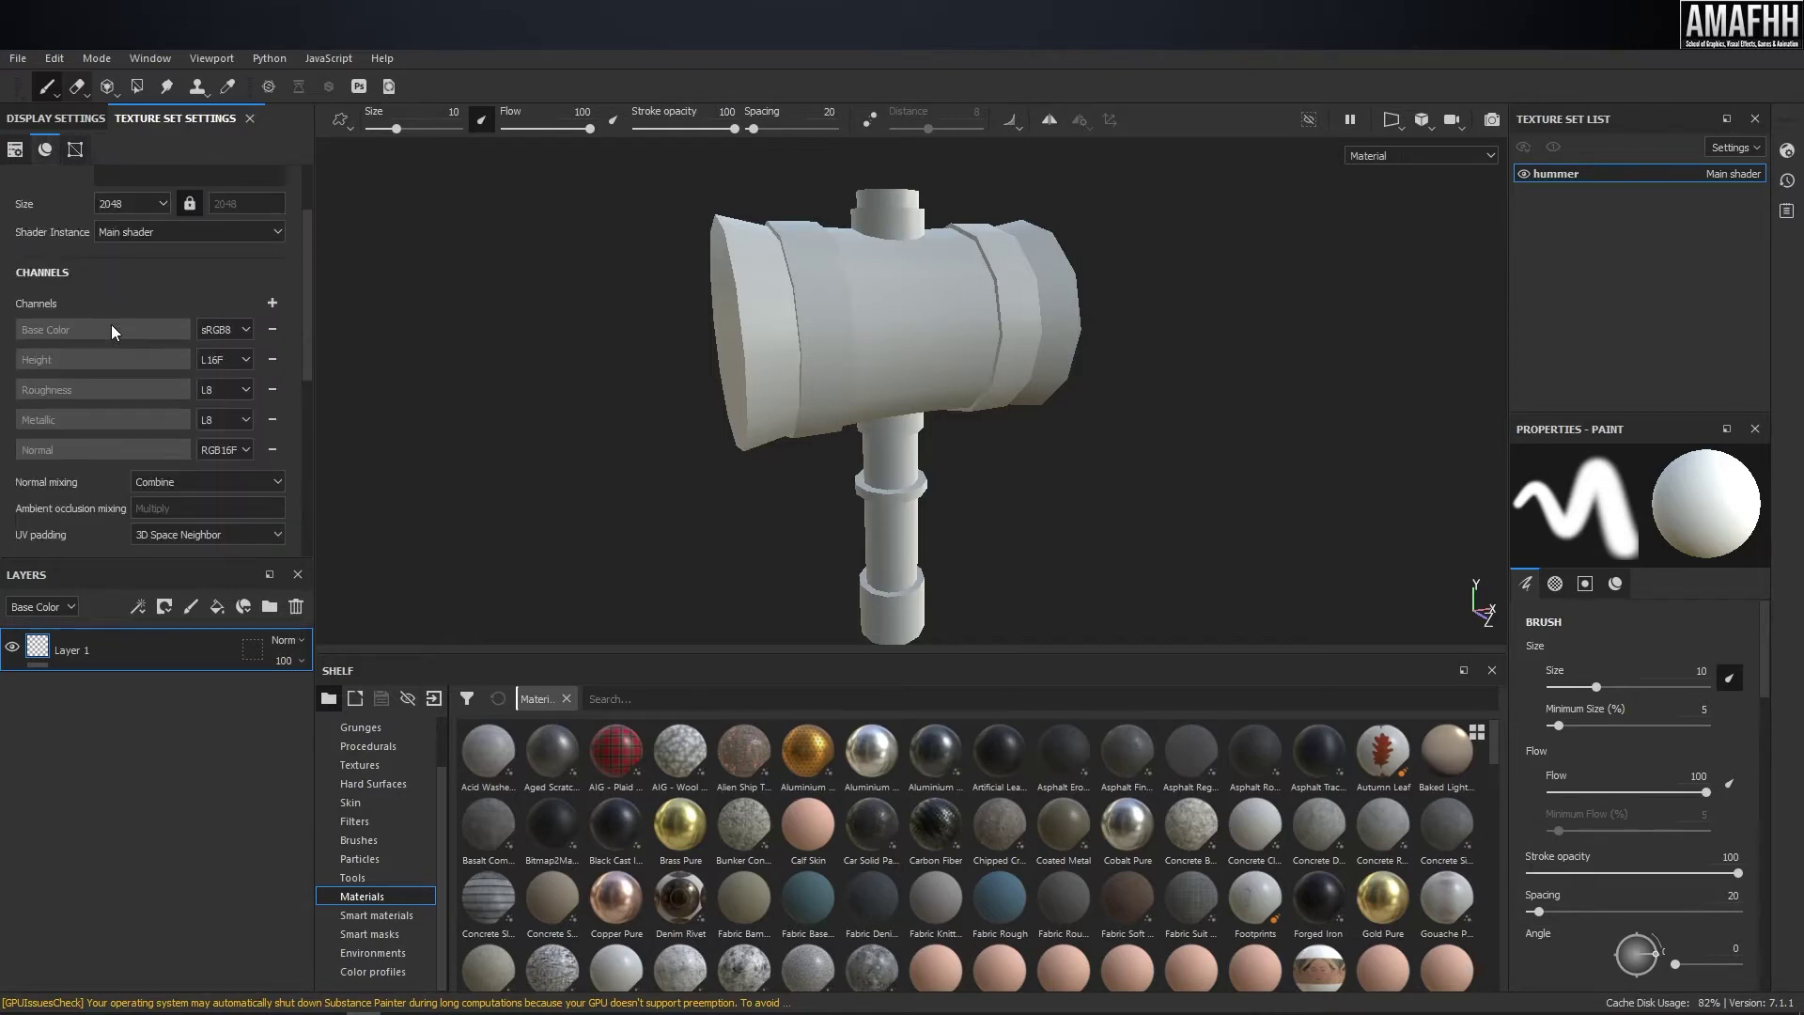
pyautogui.scroll(-3, 111, 324)
pyautogui.scroll(5, 111, 325)
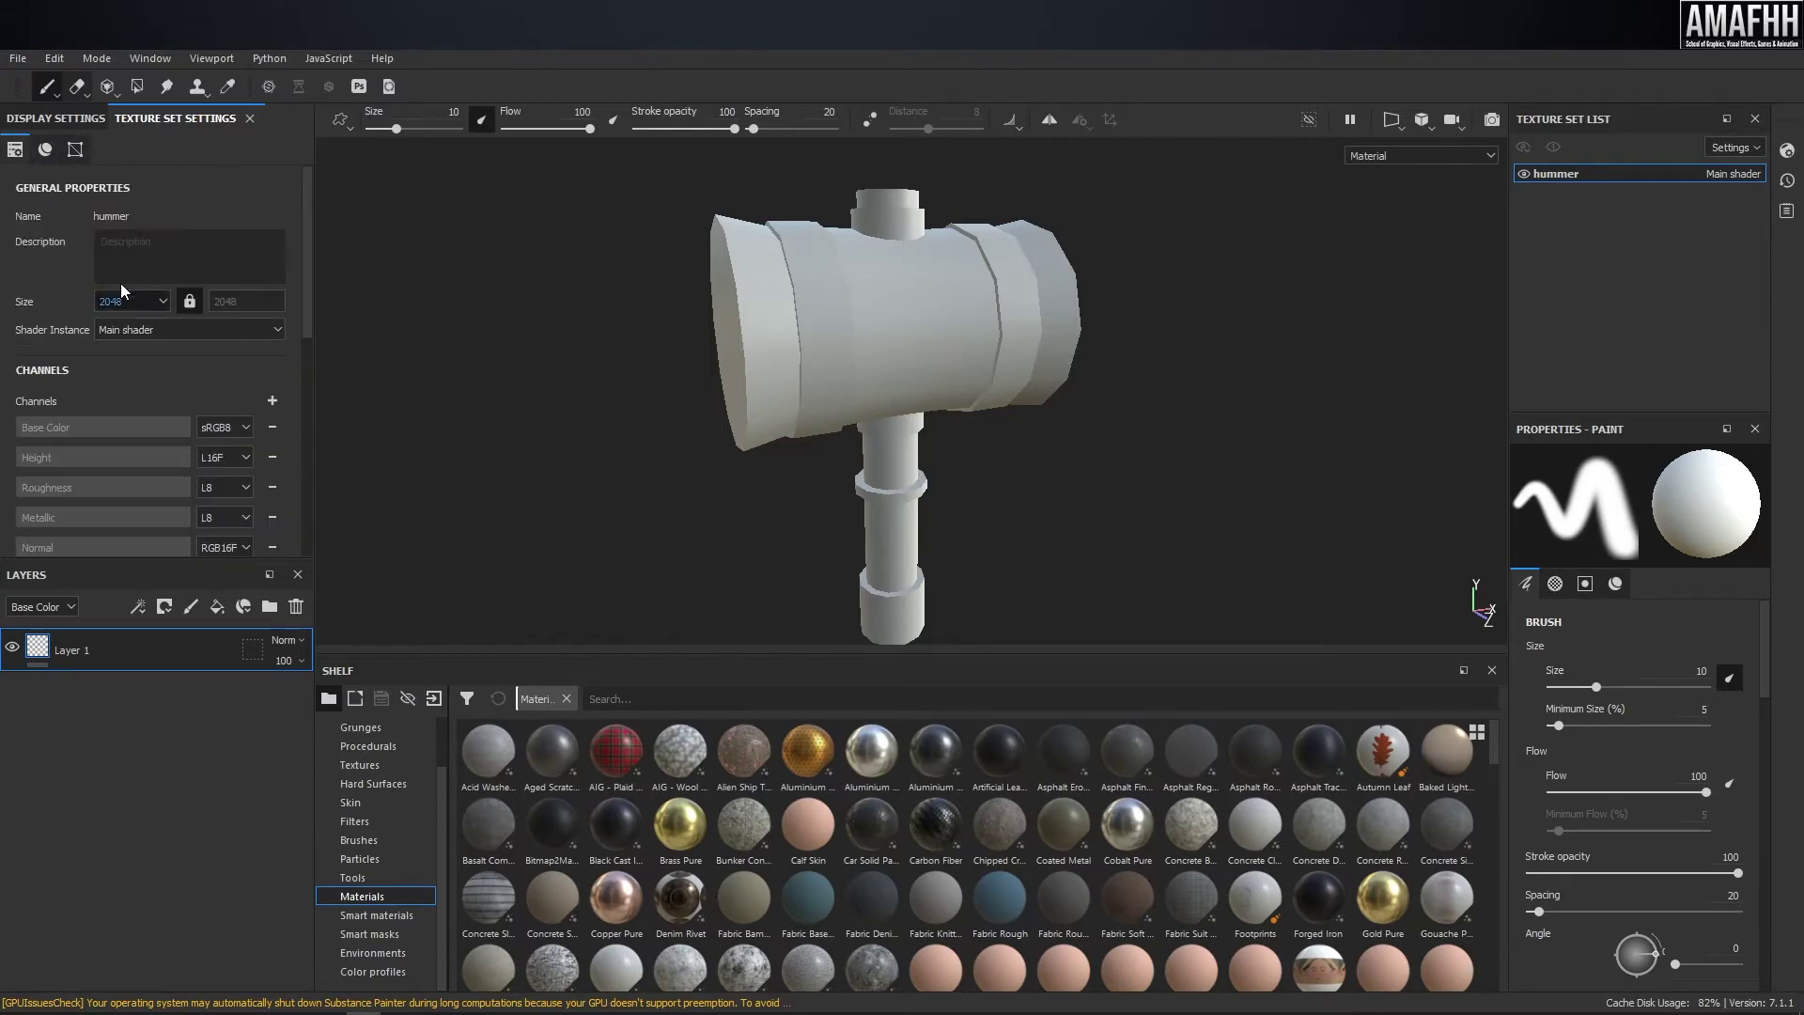
# - Change the environment map to Bonifacio Street and widen the display settings area further
pyautogui.click(53, 117)
pyautogui.click(169, 274)
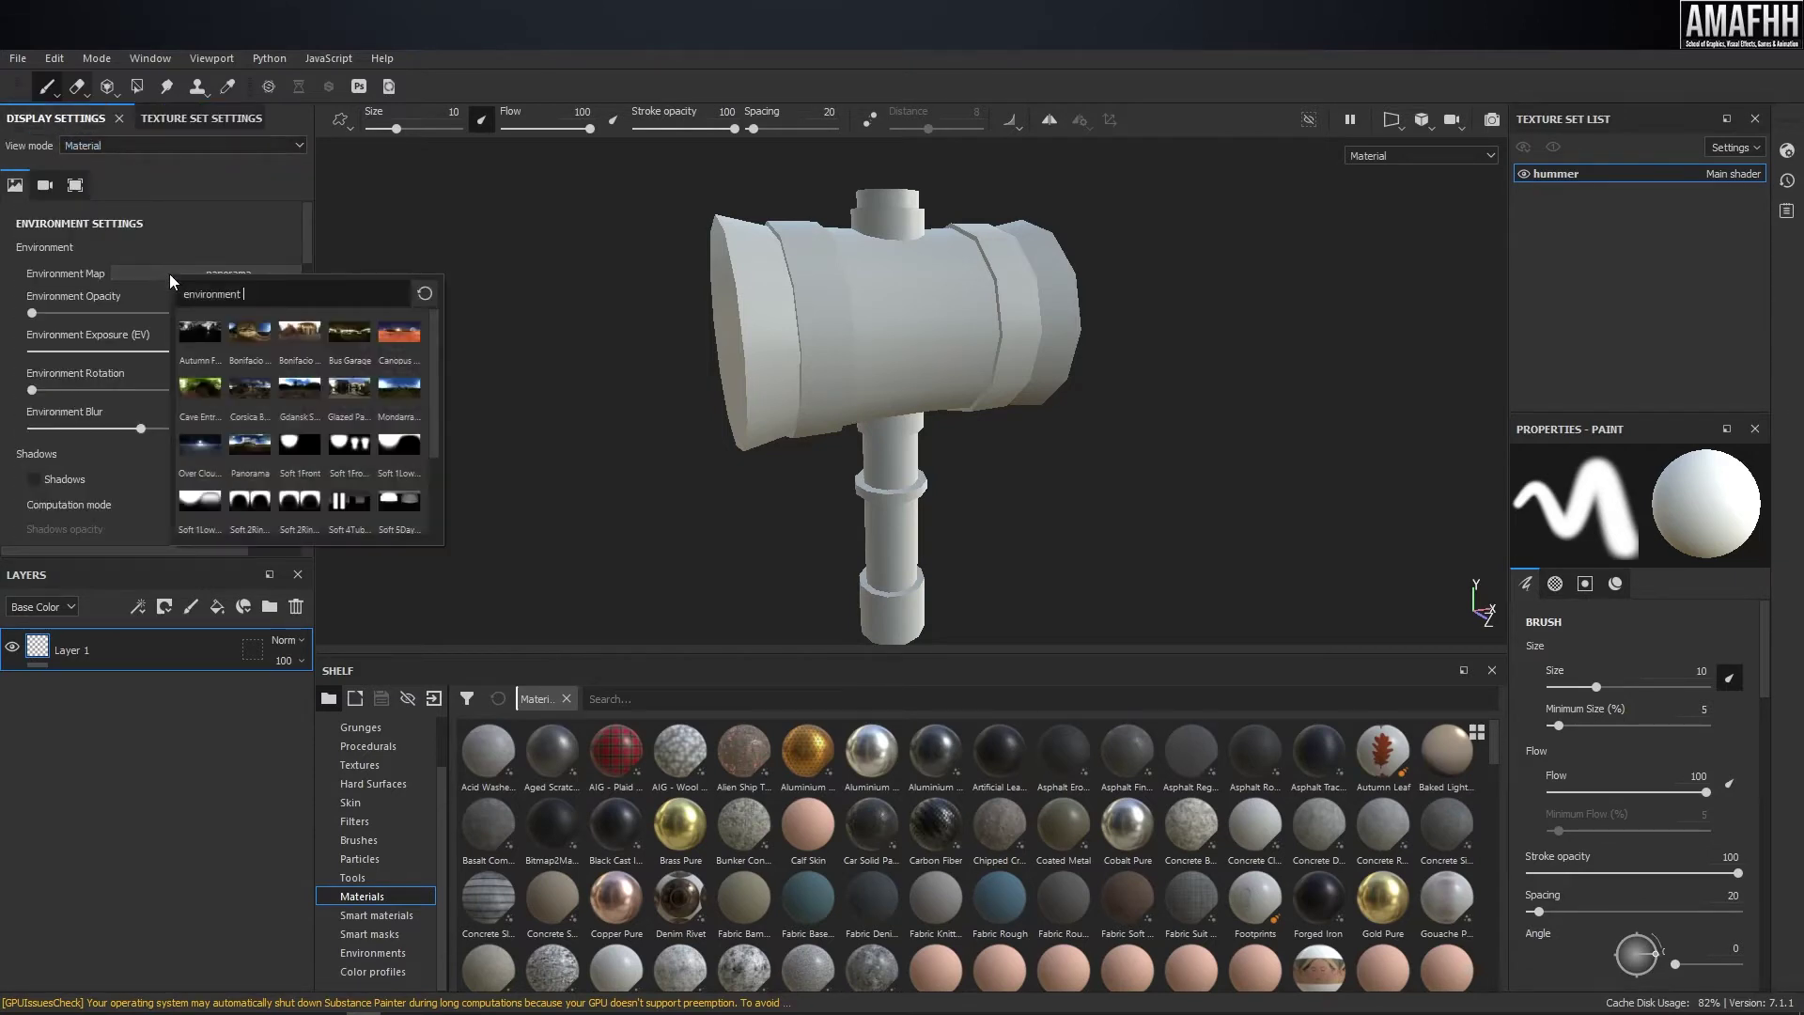
pyautogui.click(349, 340)
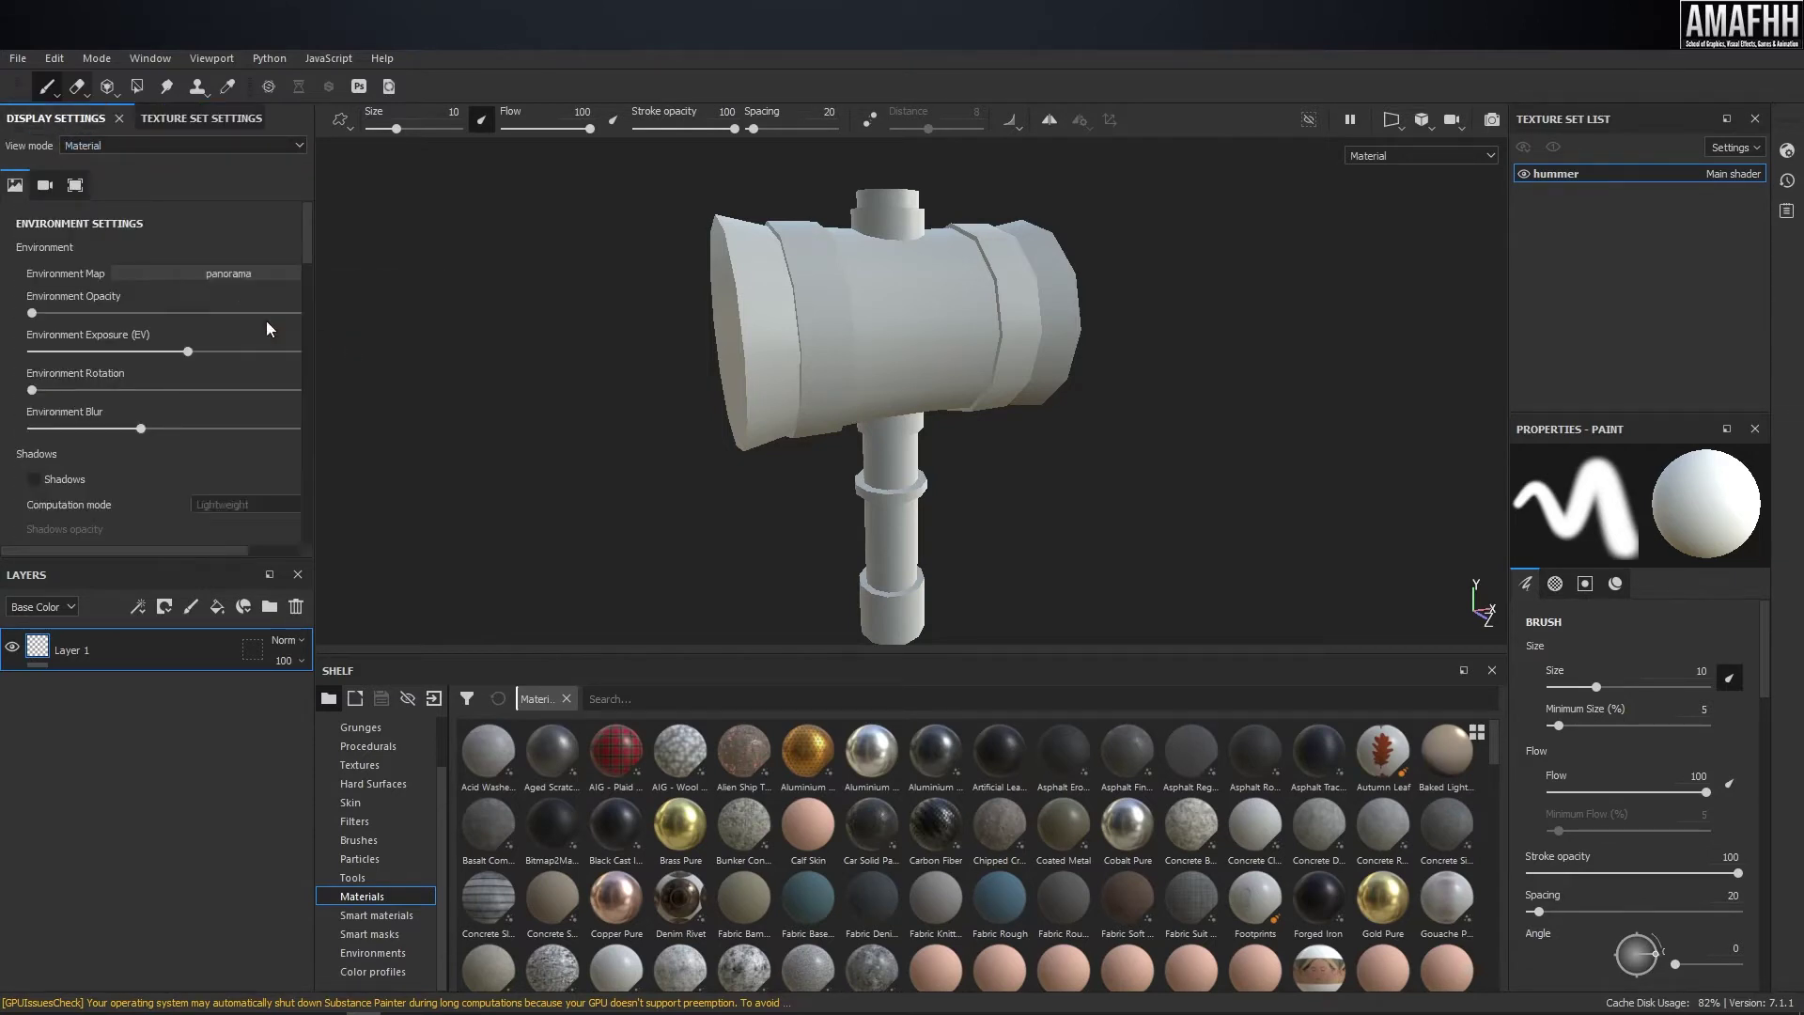
pyautogui.click(210, 276)
pyautogui.click(347, 335)
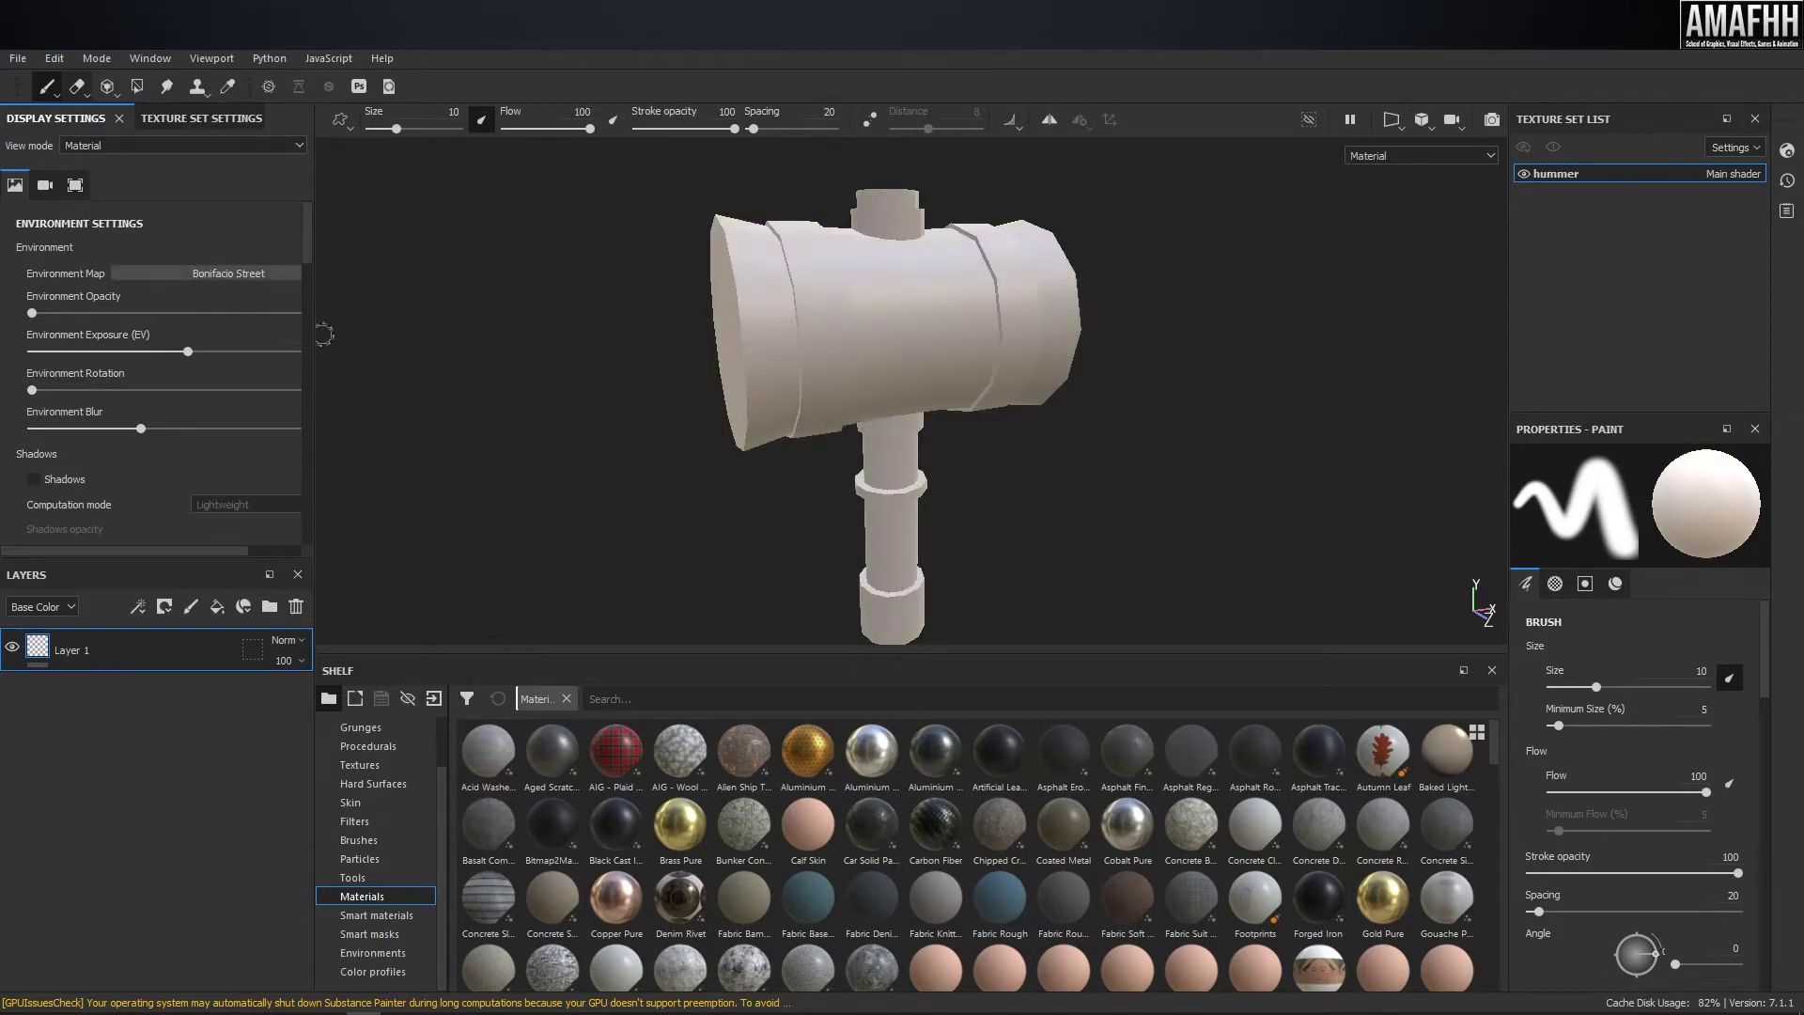
pyautogui.moveTo(312, 335); pyautogui.dragTo(393, 335)
pyautogui.scroll(-5, 199, 297)
# - Open the mesh map baking settings, change the output size, and set antialiasing to Subsampling 2x2
pyautogui.click(167, 118)
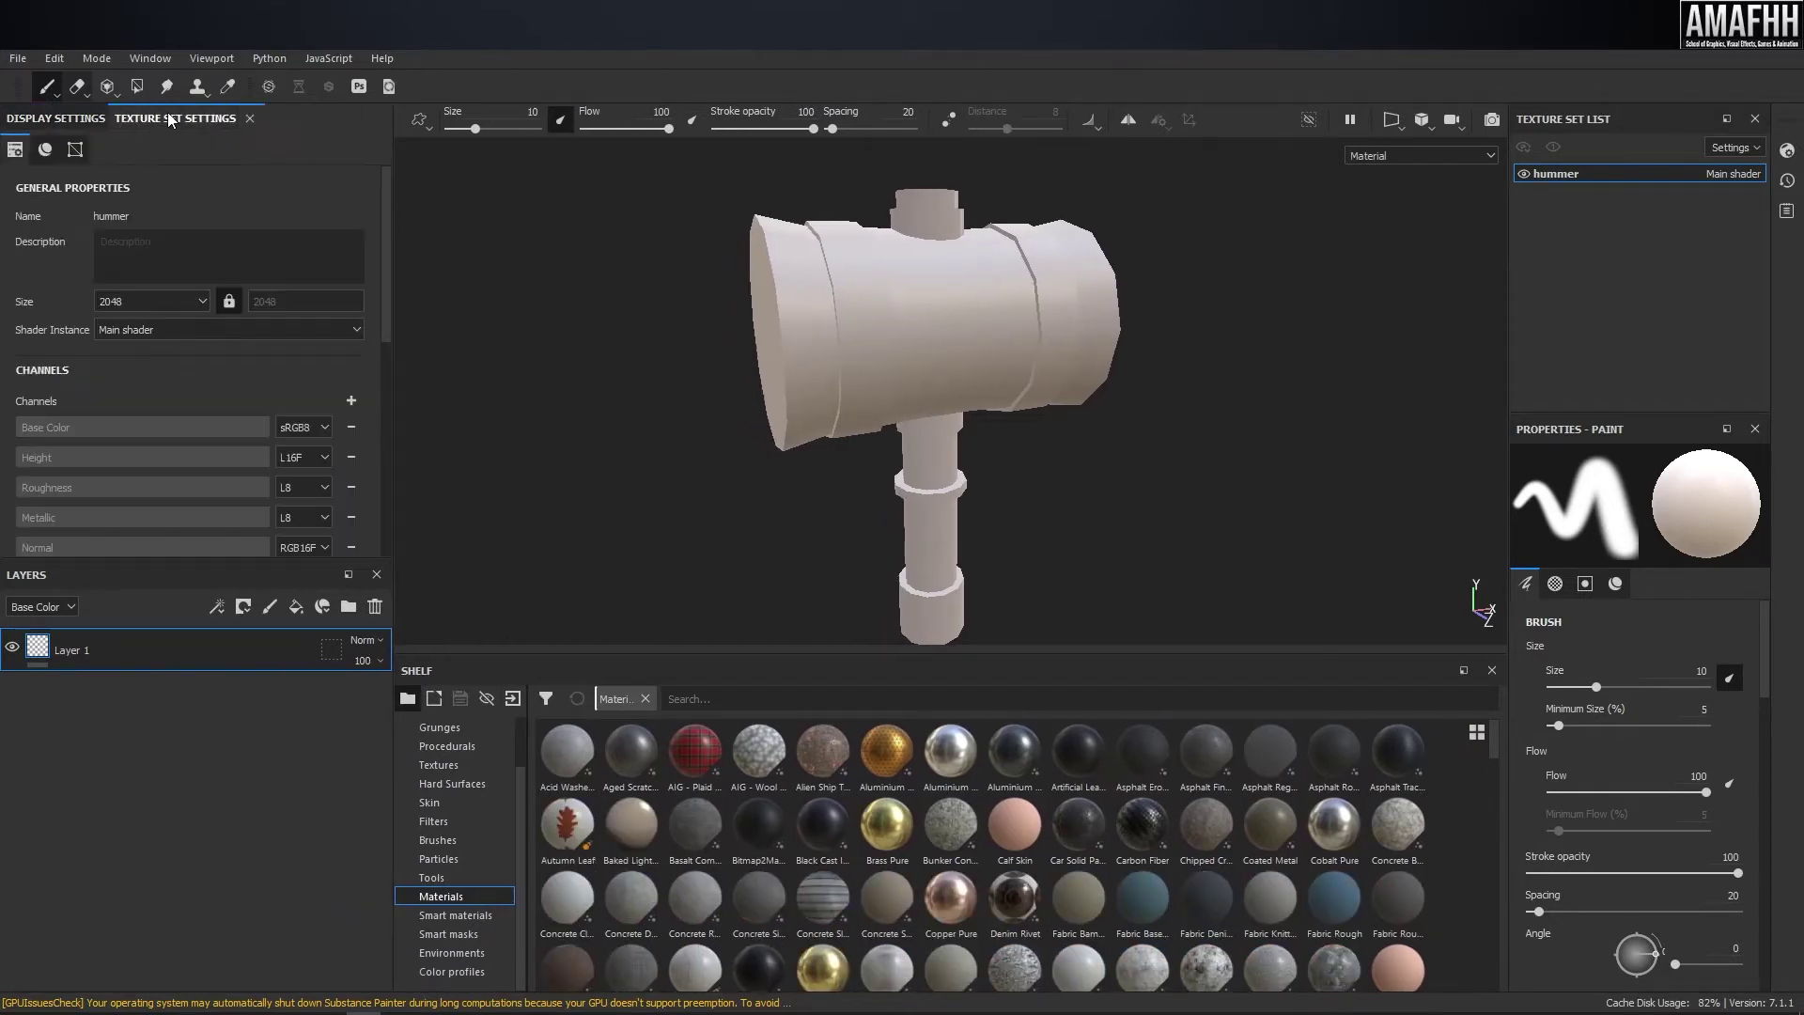
pyautogui.scroll(-5, 228, 265)
pyautogui.click(295, 416)
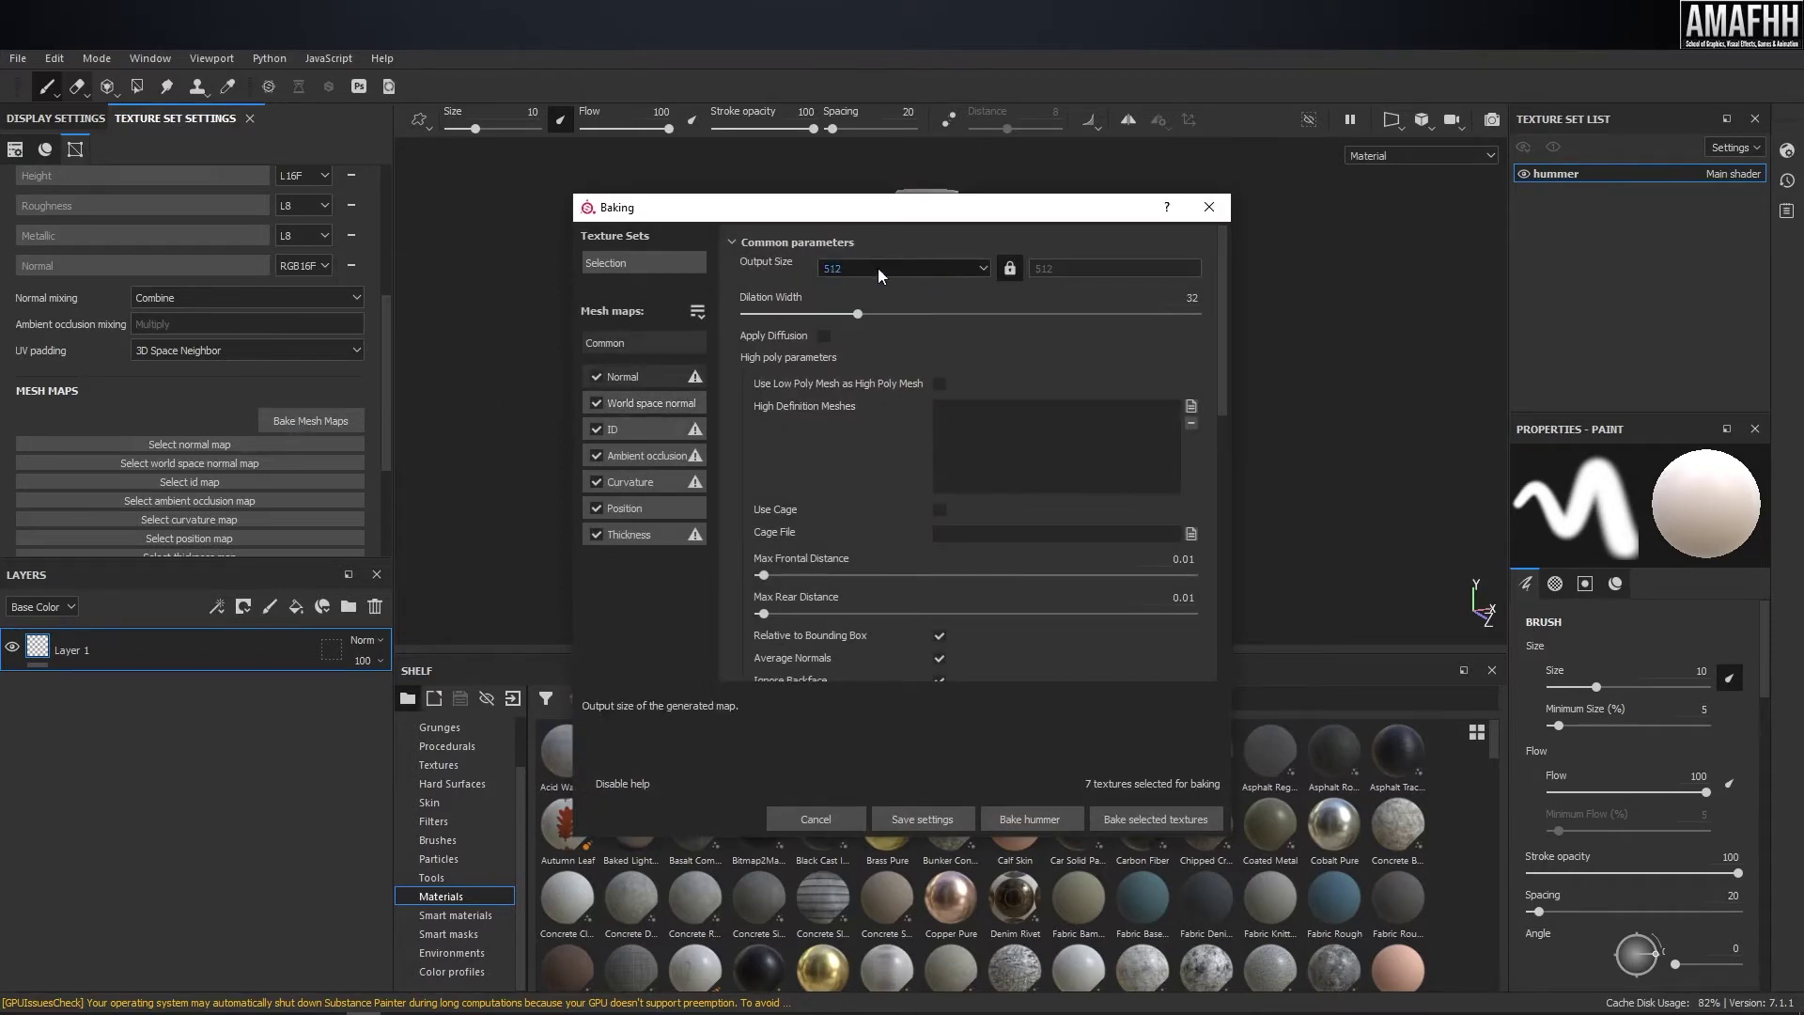
pyautogui.click(881, 271)
pyautogui.click(833, 347)
pyautogui.scroll(-5, 825, 481)
pyautogui.click(991, 423)
pyautogui.click(996, 457)
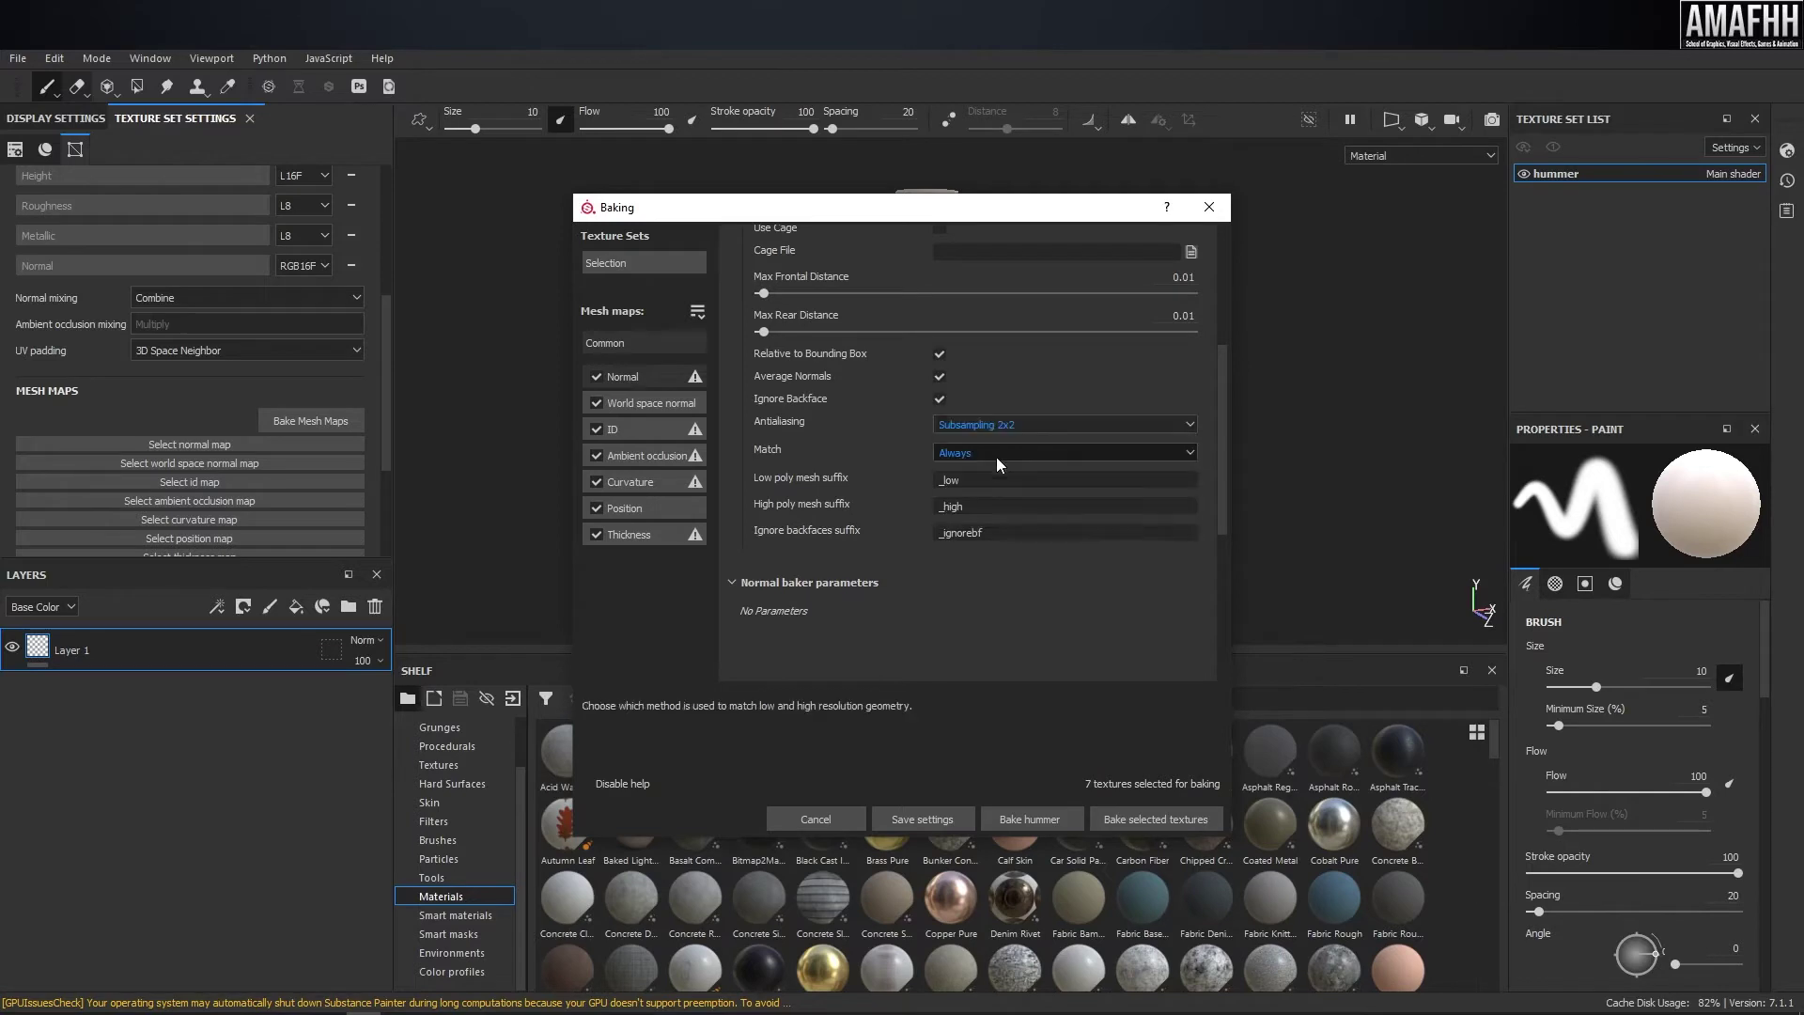
# - Bake all selected mesh maps for the hummer texture set and close the finished baking report
pyautogui.click(1149, 819)
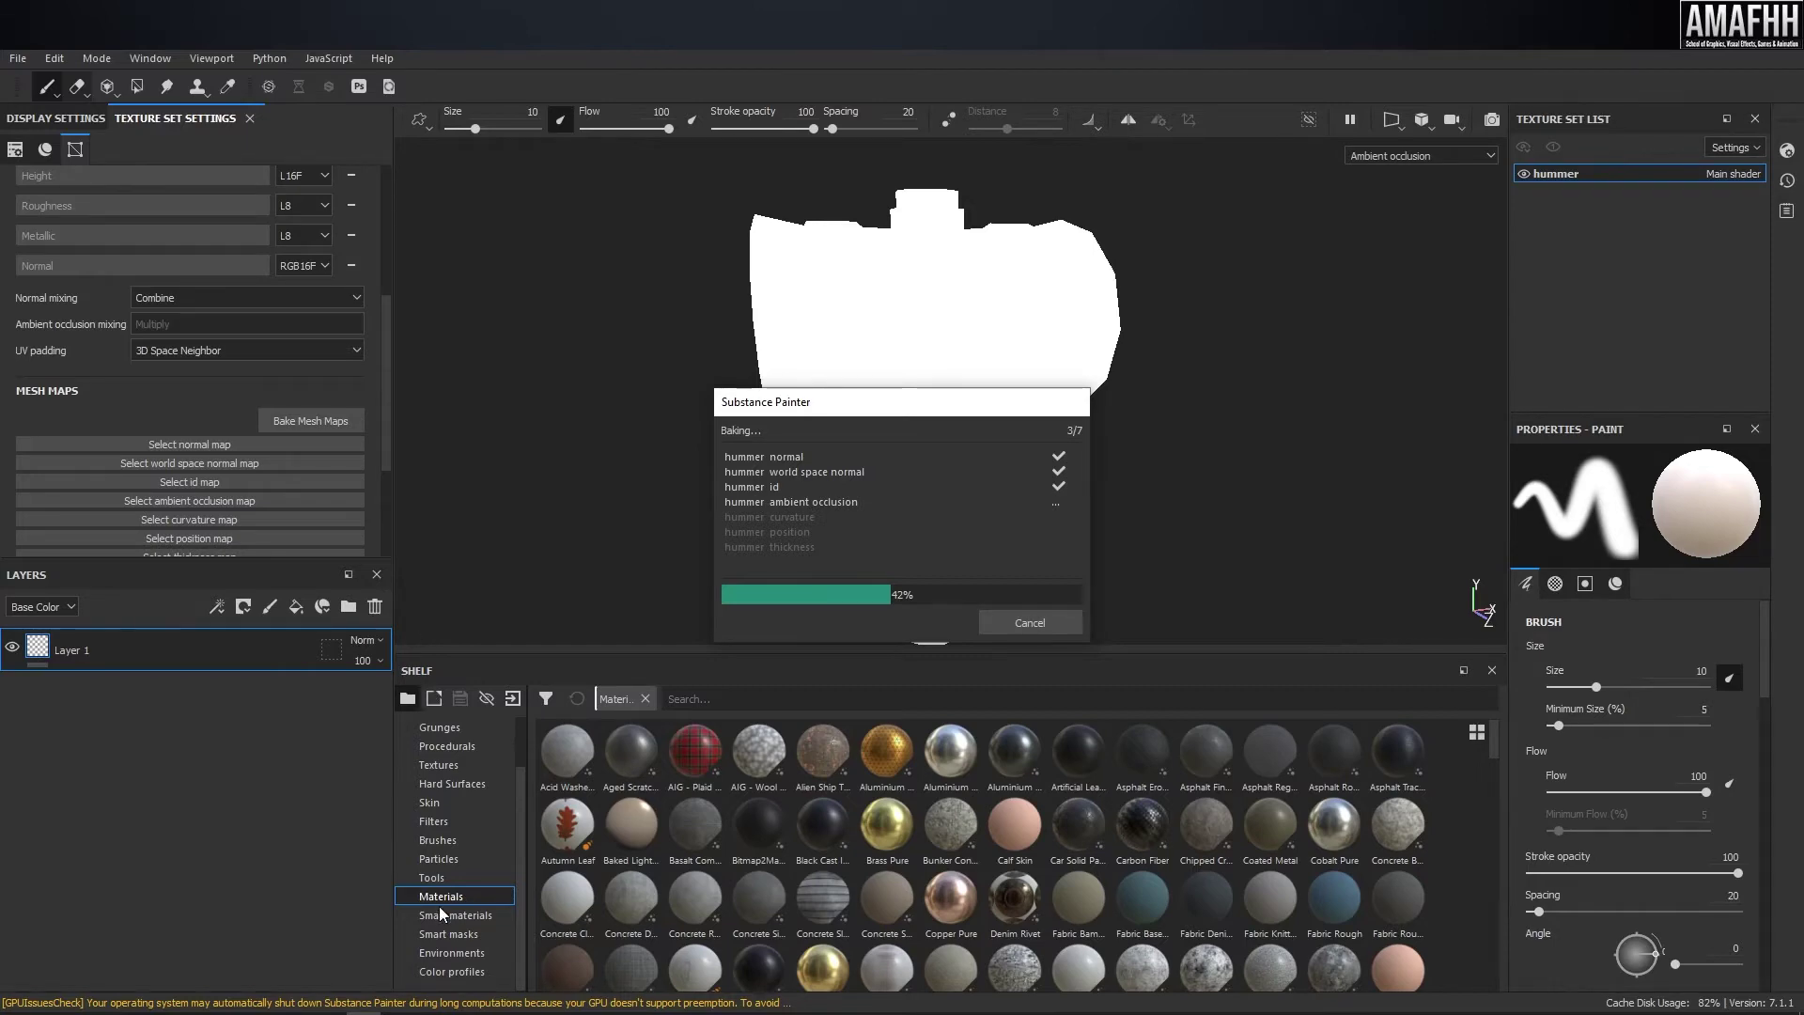
pyautogui.hotkey('alt', 'Tab')
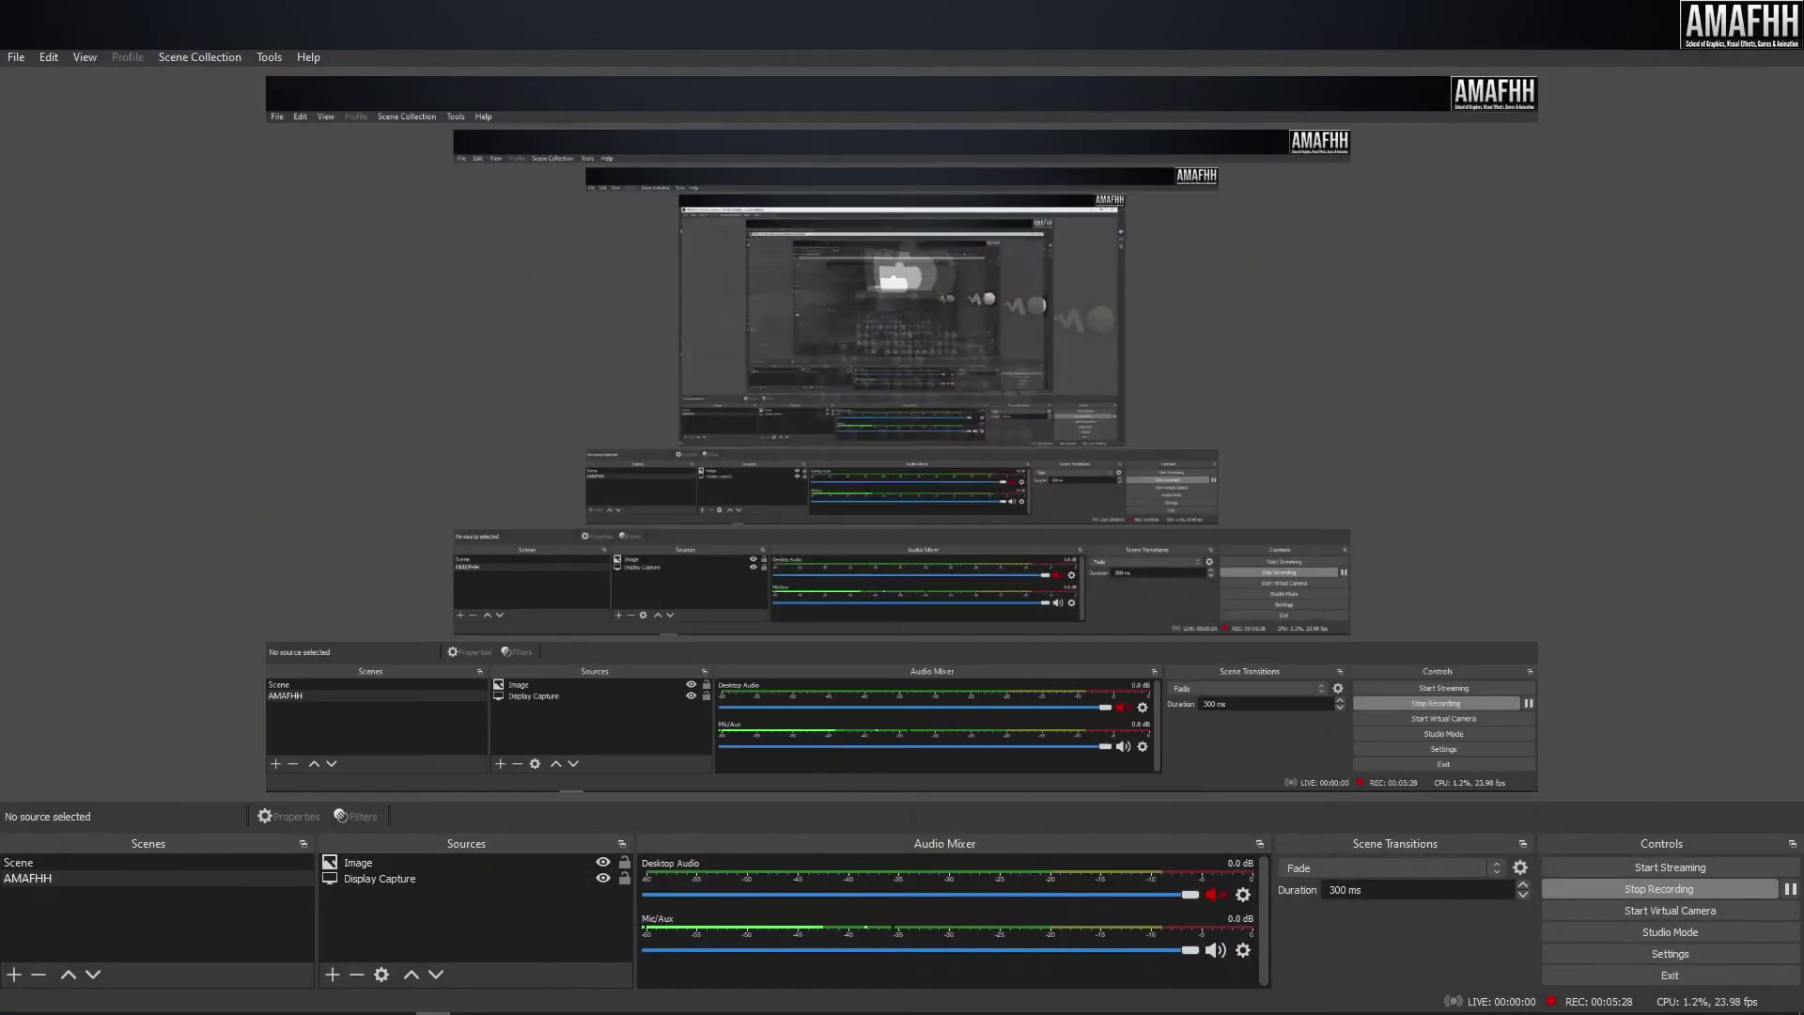
pyautogui.hotkey('alt', 'Tab')
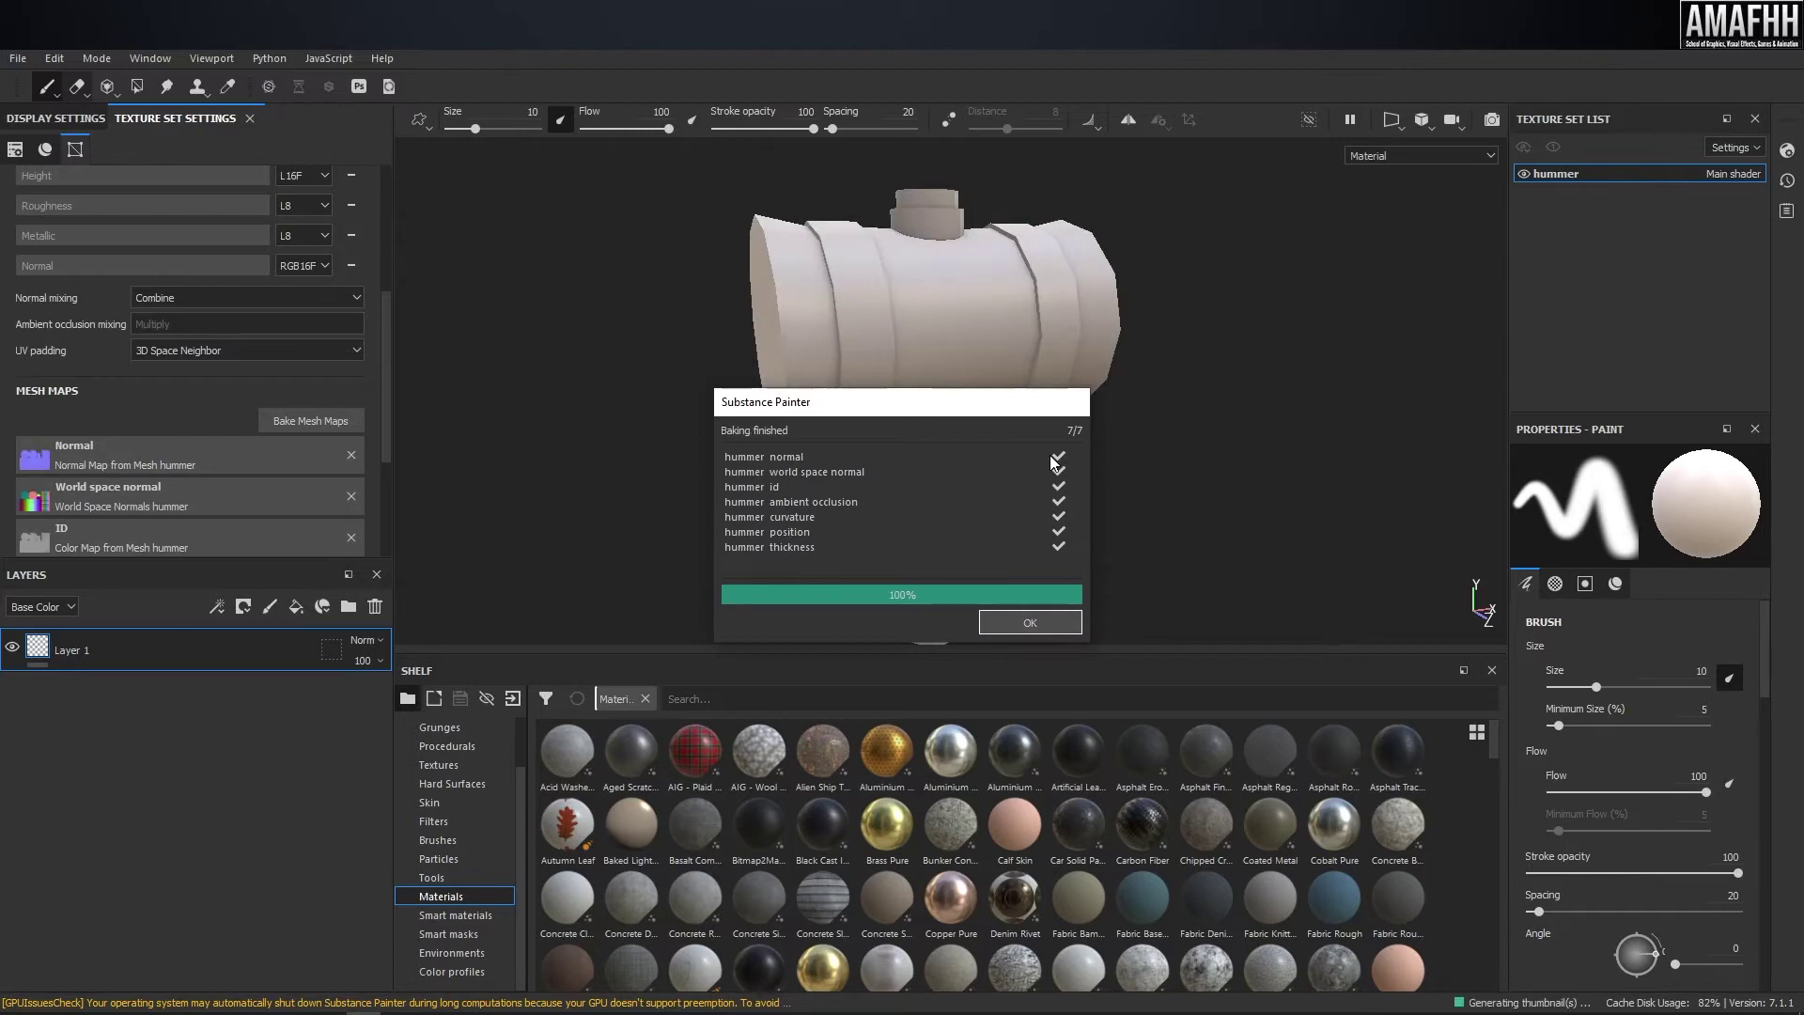
pyautogui.click(1030, 622)
# - Inspect the baked shading on the hammer's head, bands and handle from several angles and distances
pyautogui.keyDown('alt'); pyautogui.moveTo(1052, 282); pyautogui.dragTo(889, 338); pyautogui.keyUp('alt')
pyautogui.keyDown('alt'); pyautogui.moveTo(890, 339); pyautogui.dragTo(926, 403, button='middle'); pyautogui.keyUp('alt')
pyautogui.scroll(4, 938, 354)
pyautogui.moveTo(938, 354)
pyautogui.keyDown('alt'); pyautogui.mouseDown()
pyautogui.moveTo(1262, 318)
pyautogui.moveTo(809, 342)
pyautogui.moveTo(854, 188)
pyautogui.moveTo(1209, 244)
pyautogui.moveTo(756, 318)
pyautogui.mouseUp(); pyautogui.keyUp('alt')
pyautogui.scroll(-3, 1131, 355)
pyautogui.keyDown('alt'); pyautogui.moveTo(1131, 355); pyautogui.dragTo(769, 282); pyautogui.keyUp('alt')
pyautogui.scroll(-1, 926, 293)
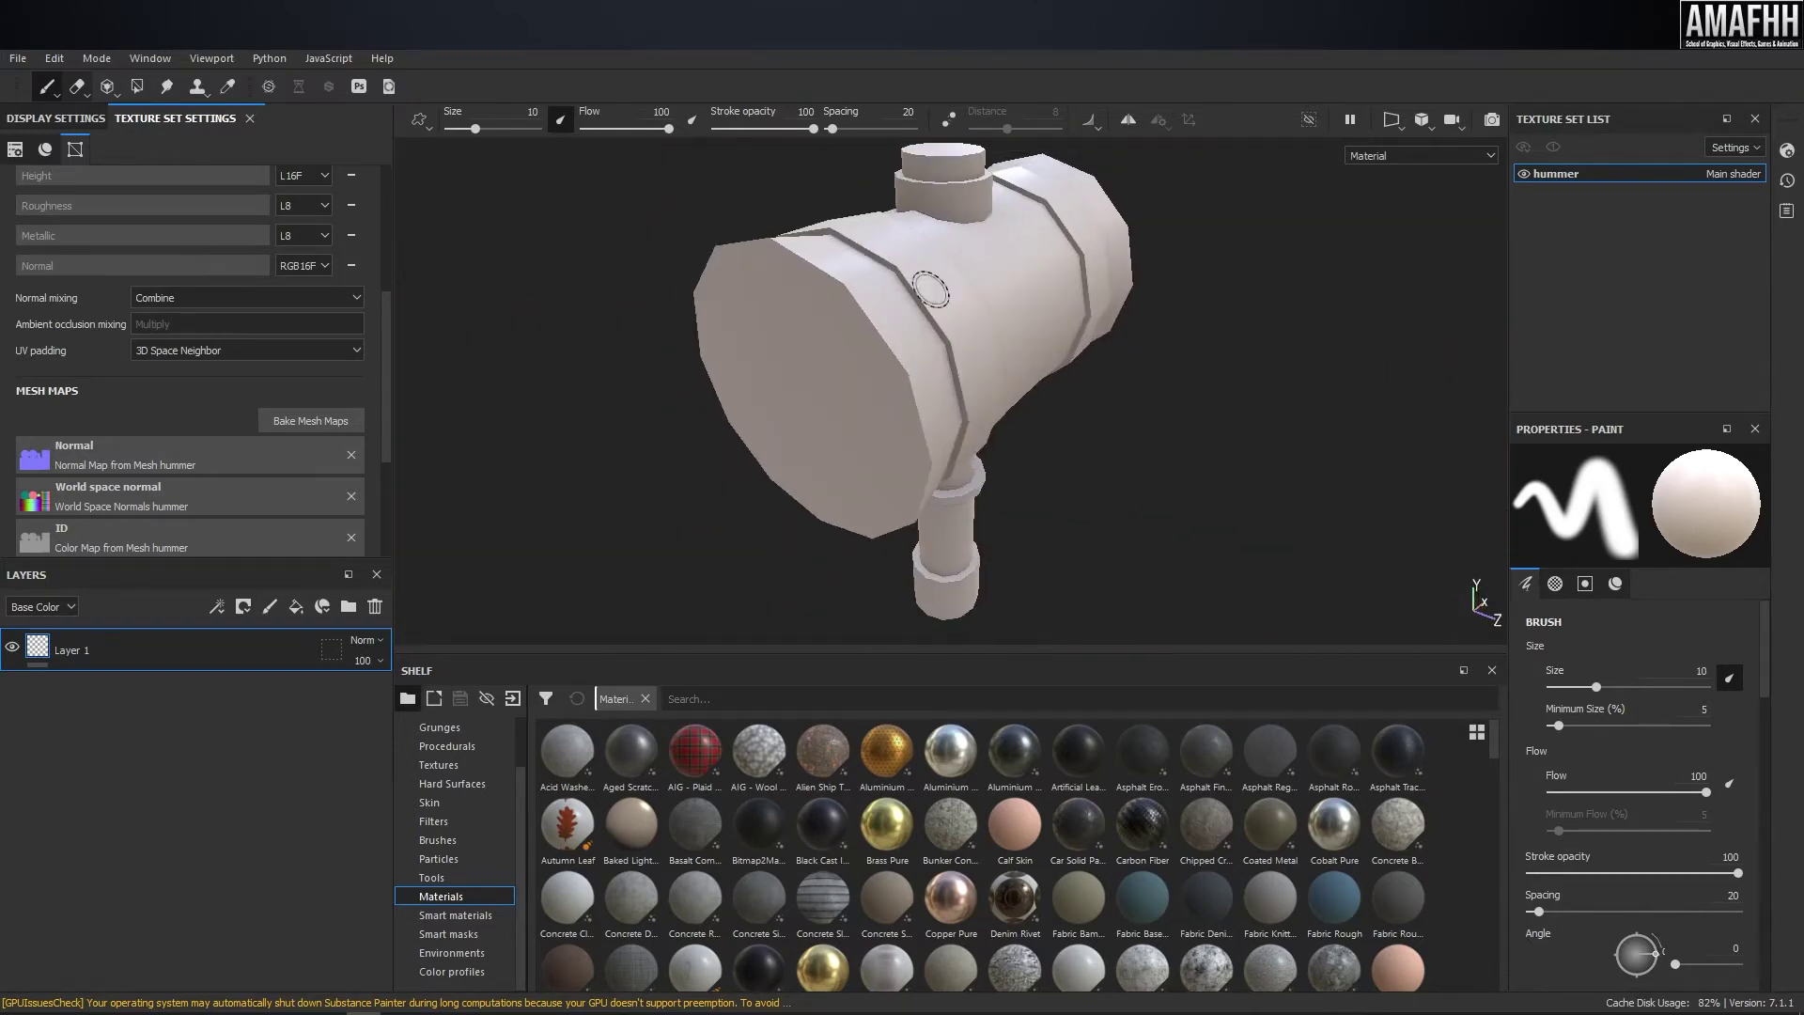
pyautogui.keyDown('alt'); pyautogui.moveTo(1127, 333); pyautogui.dragTo(952, 254); pyautogui.keyUp('alt')
pyautogui.keyDown('alt'); pyautogui.moveTo(953, 254); pyautogui.dragTo(1007, 278, button='middle'); pyautogui.keyUp('alt')
pyautogui.keyDown('alt'); pyautogui.moveTo(1006, 278); pyautogui.dragTo(962, 314, button='right'); pyautogui.keyUp('alt')
pyautogui.keyDown('alt'); pyautogui.moveTo(962, 314); pyautogui.dragTo(968, 370); pyautogui.keyUp('alt')
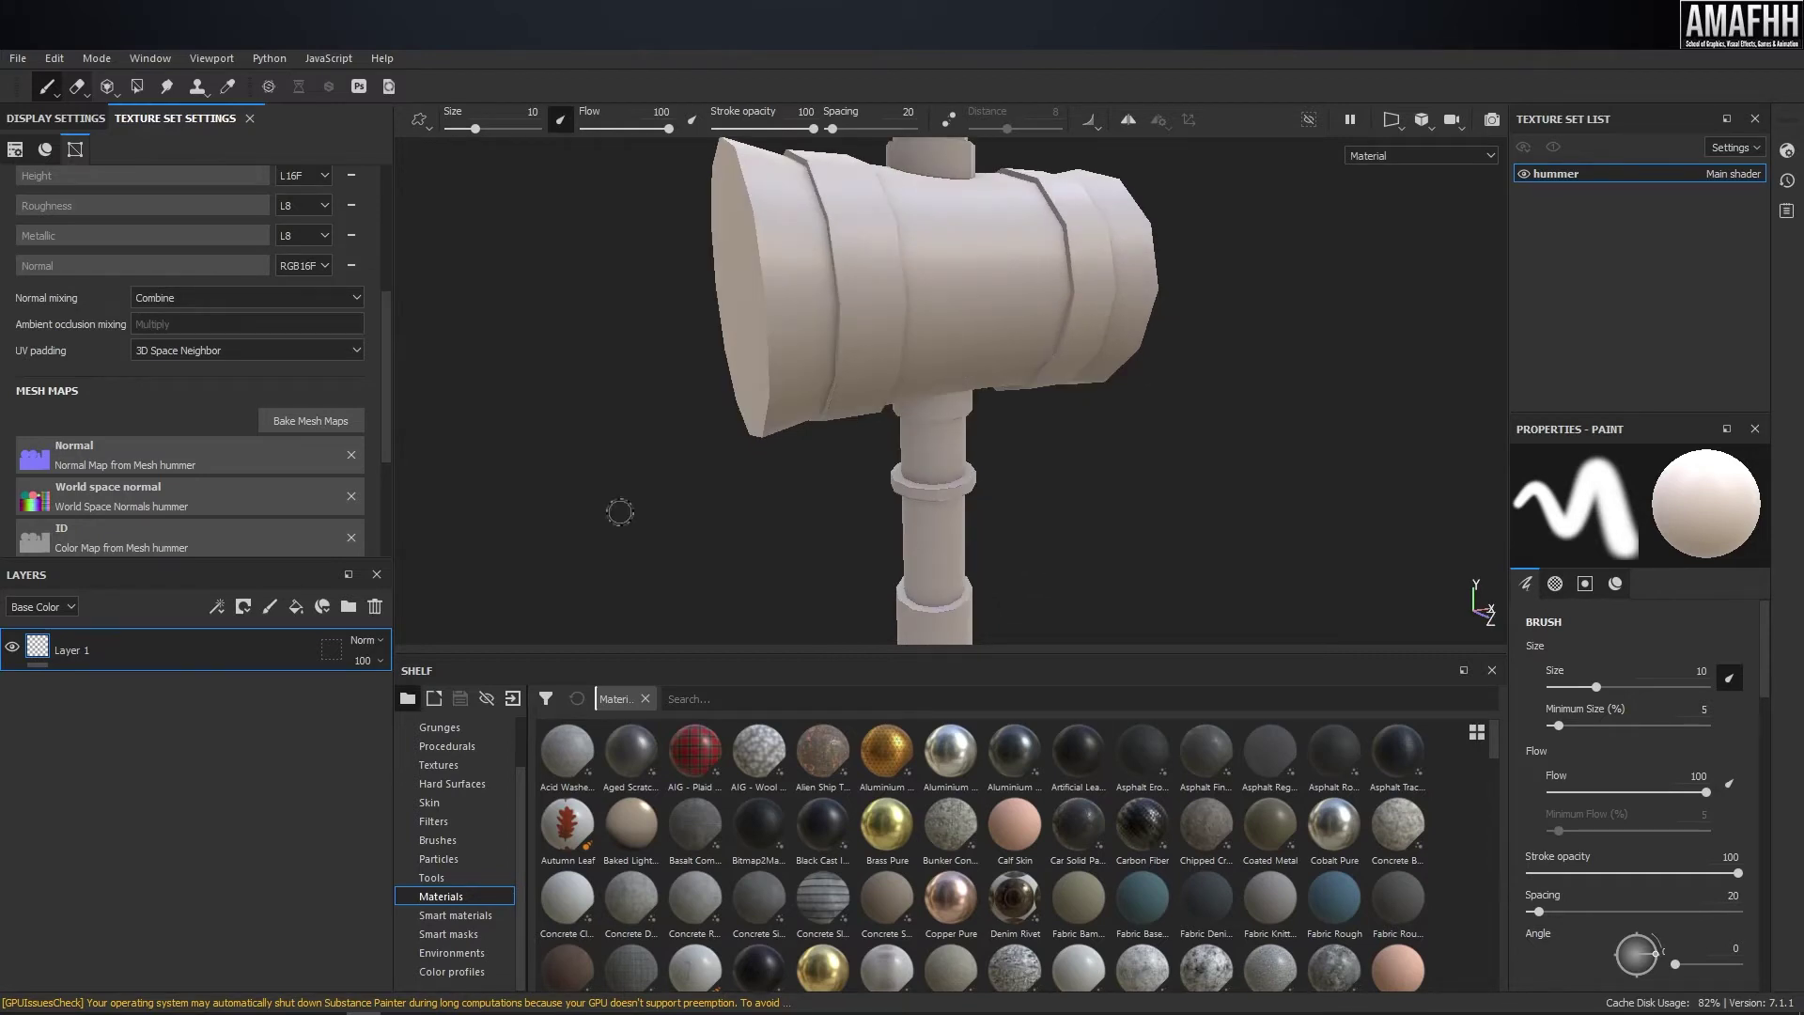
# - Delete Layer 1 and enlarge the 3D viewport by shrinking the shelf so the whole hammer fits
pyautogui.click(373, 606)
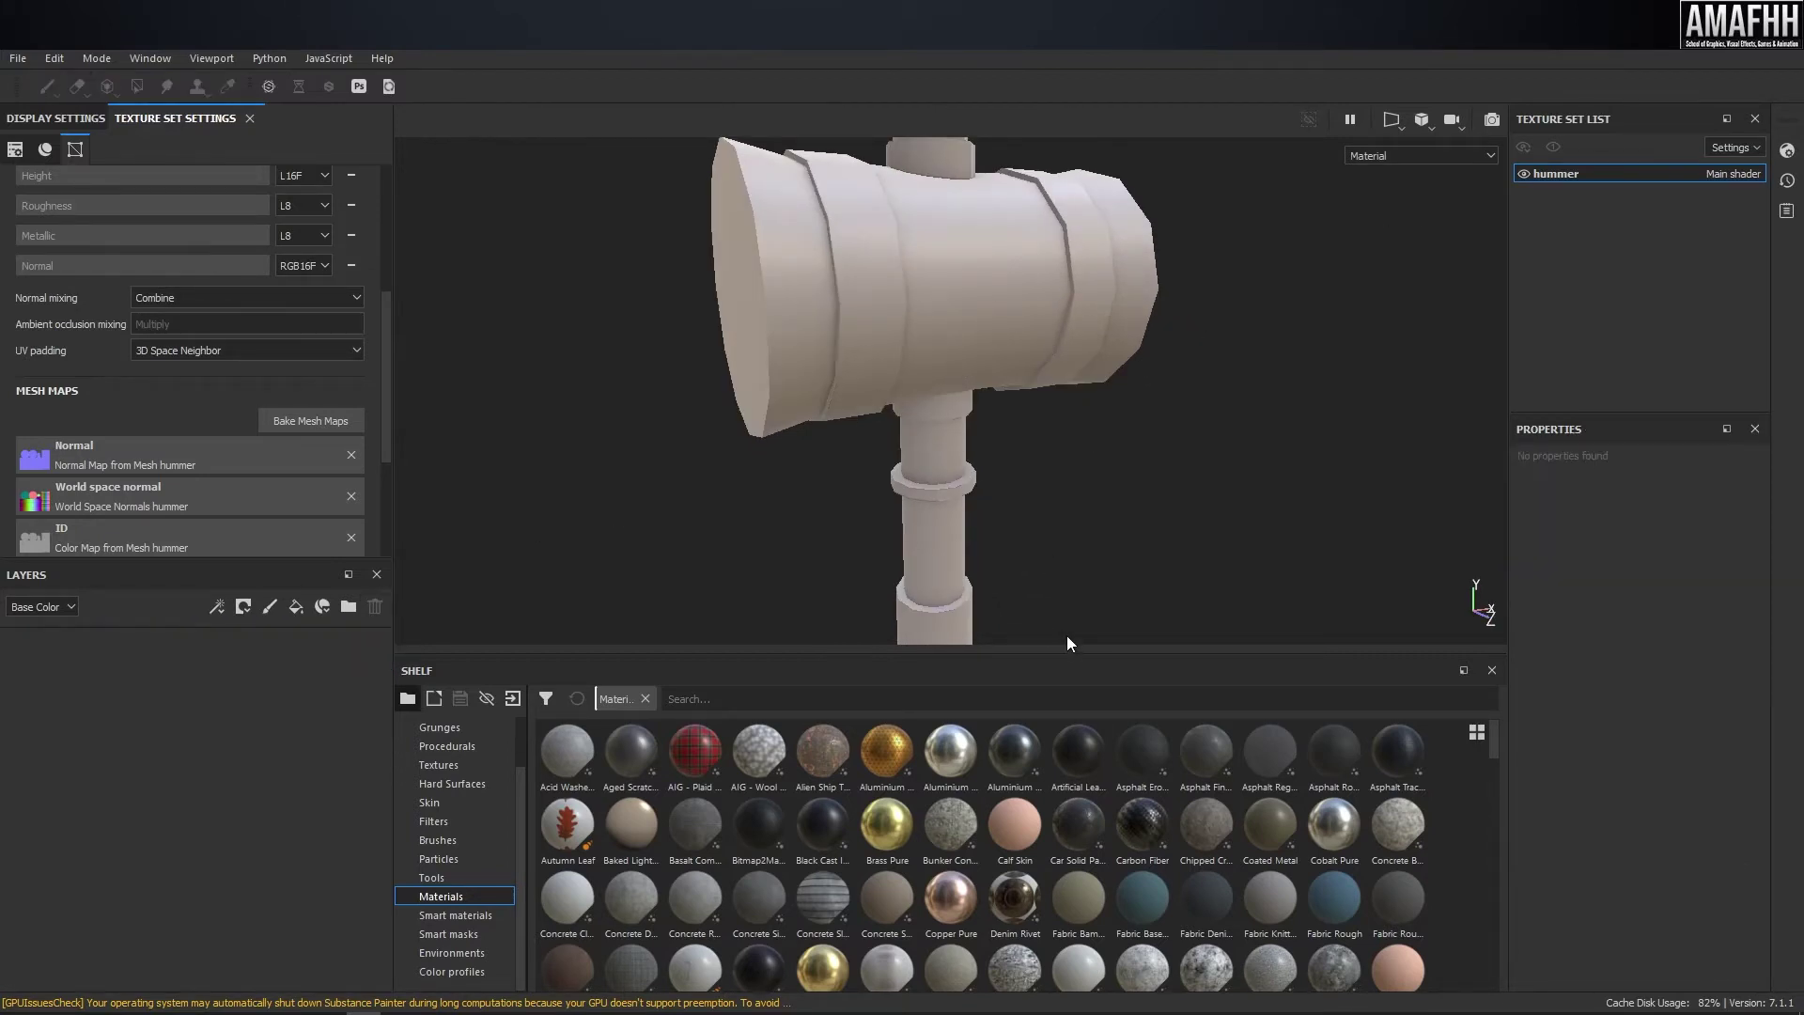
pyautogui.moveTo(1071, 651); pyautogui.dragTo(1072, 732)
pyautogui.keyDown('alt'); pyautogui.moveTo(1216, 443); pyautogui.dragTo(996, 300, button='right'); pyautogui.keyUp('alt')
pyautogui.keyDown('alt'); pyautogui.moveTo(940, 282); pyautogui.dragTo(1092, 347); pyautogui.keyUp('alt')
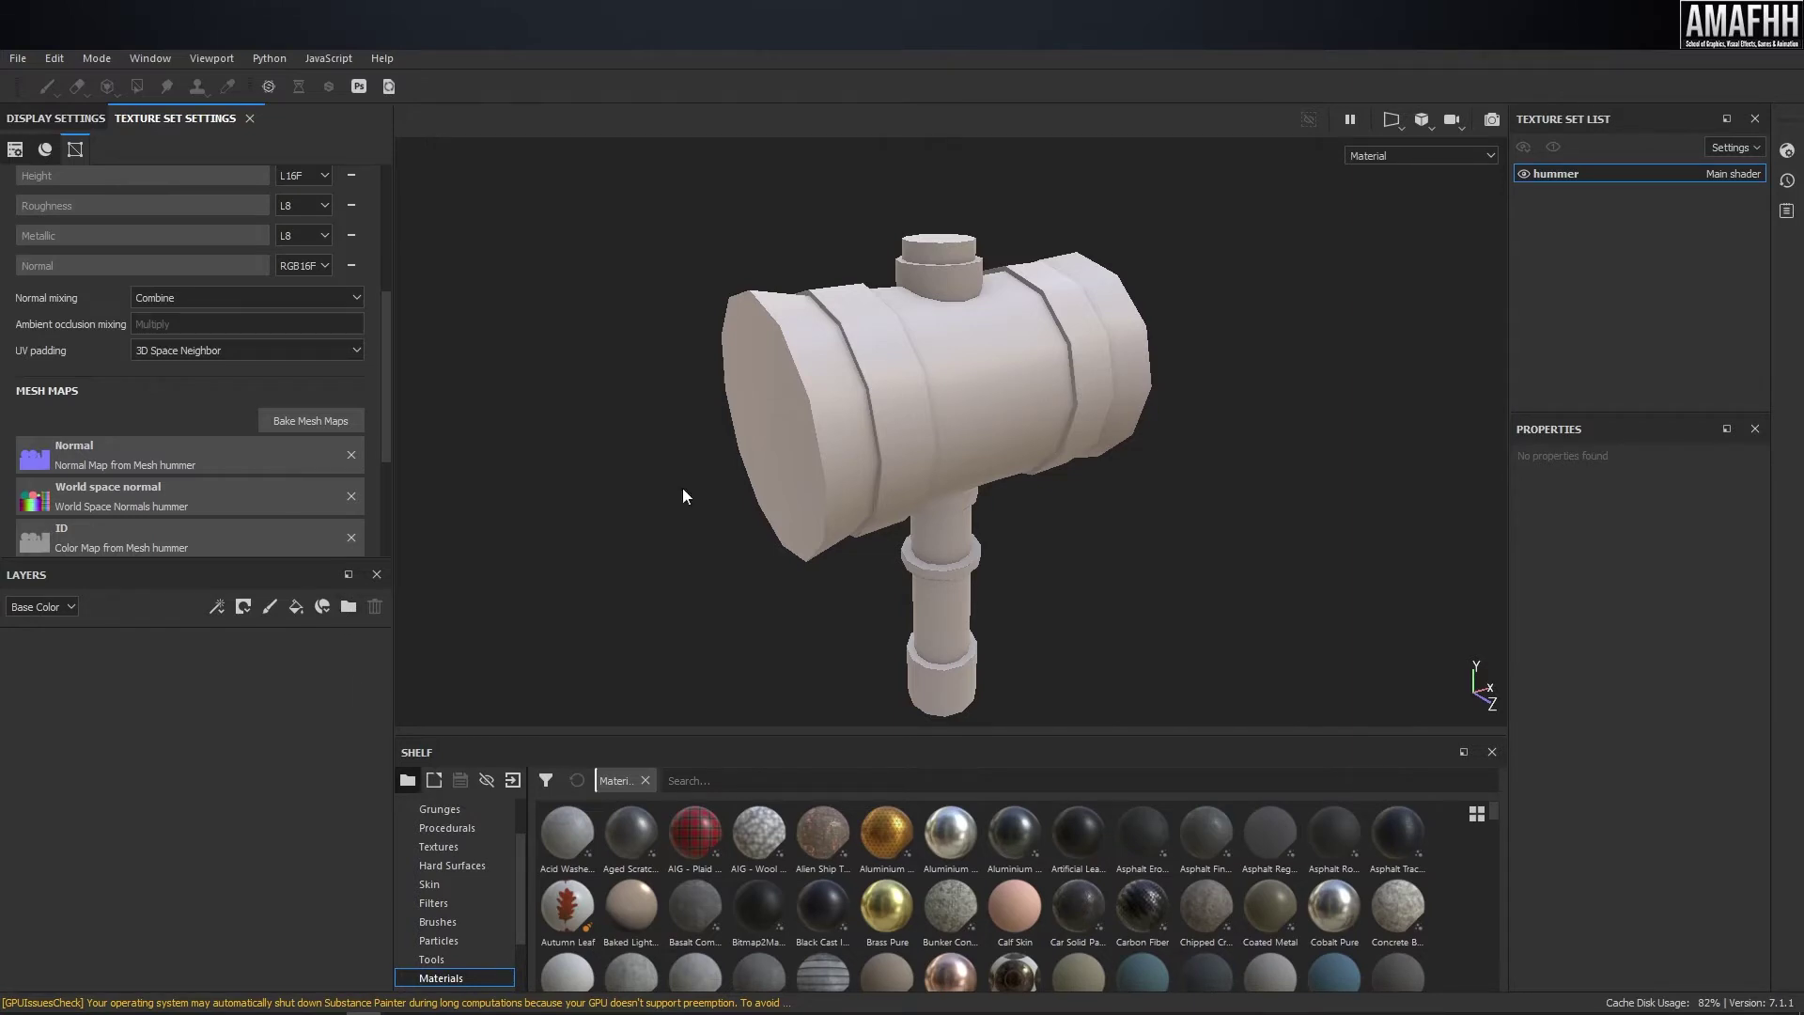
pyautogui.keyDown('alt'); pyautogui.moveTo(1129, 447); pyautogui.dragTo(945, 370); pyautogui.keyUp('alt')
pyautogui.keyDown('alt'); pyautogui.moveTo(1018, 402); pyautogui.dragTo(1023, 359, button='middle'); pyautogui.keyUp('alt')
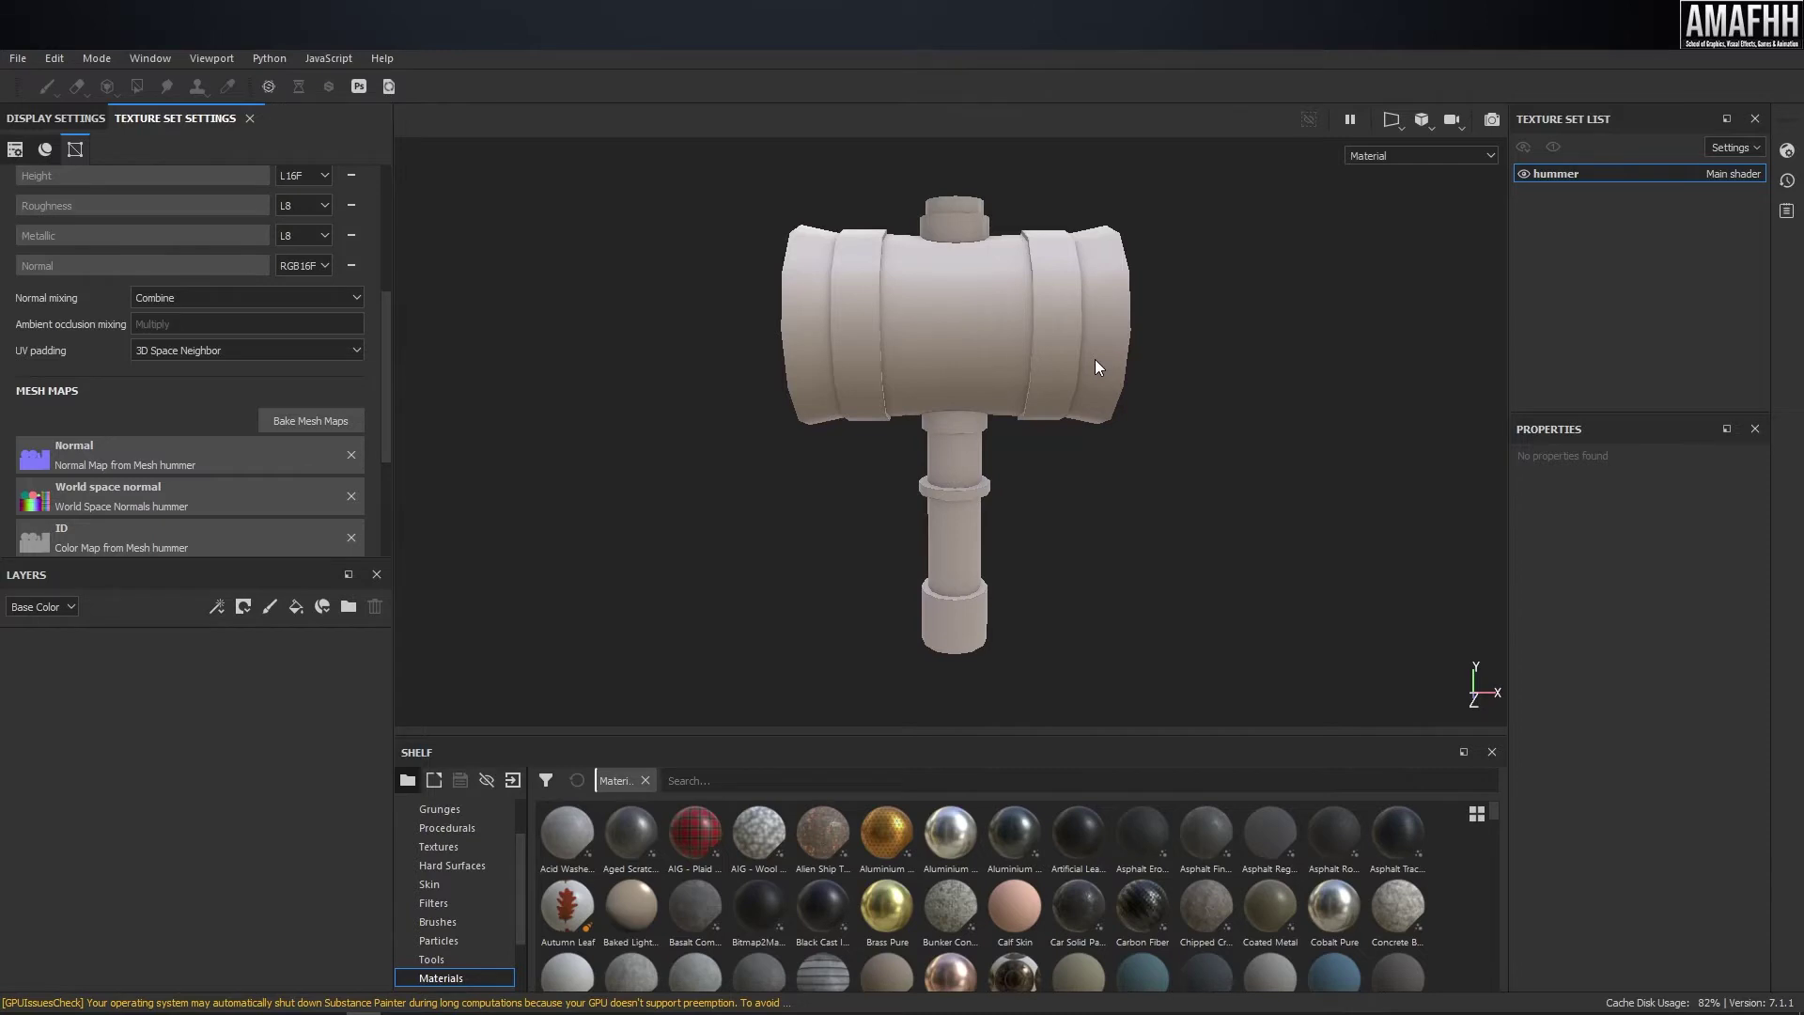
pyautogui.keyDown('alt'); pyautogui.moveTo(895, 268); pyautogui.dragTo(968, 270); pyautogui.keyUp('alt')
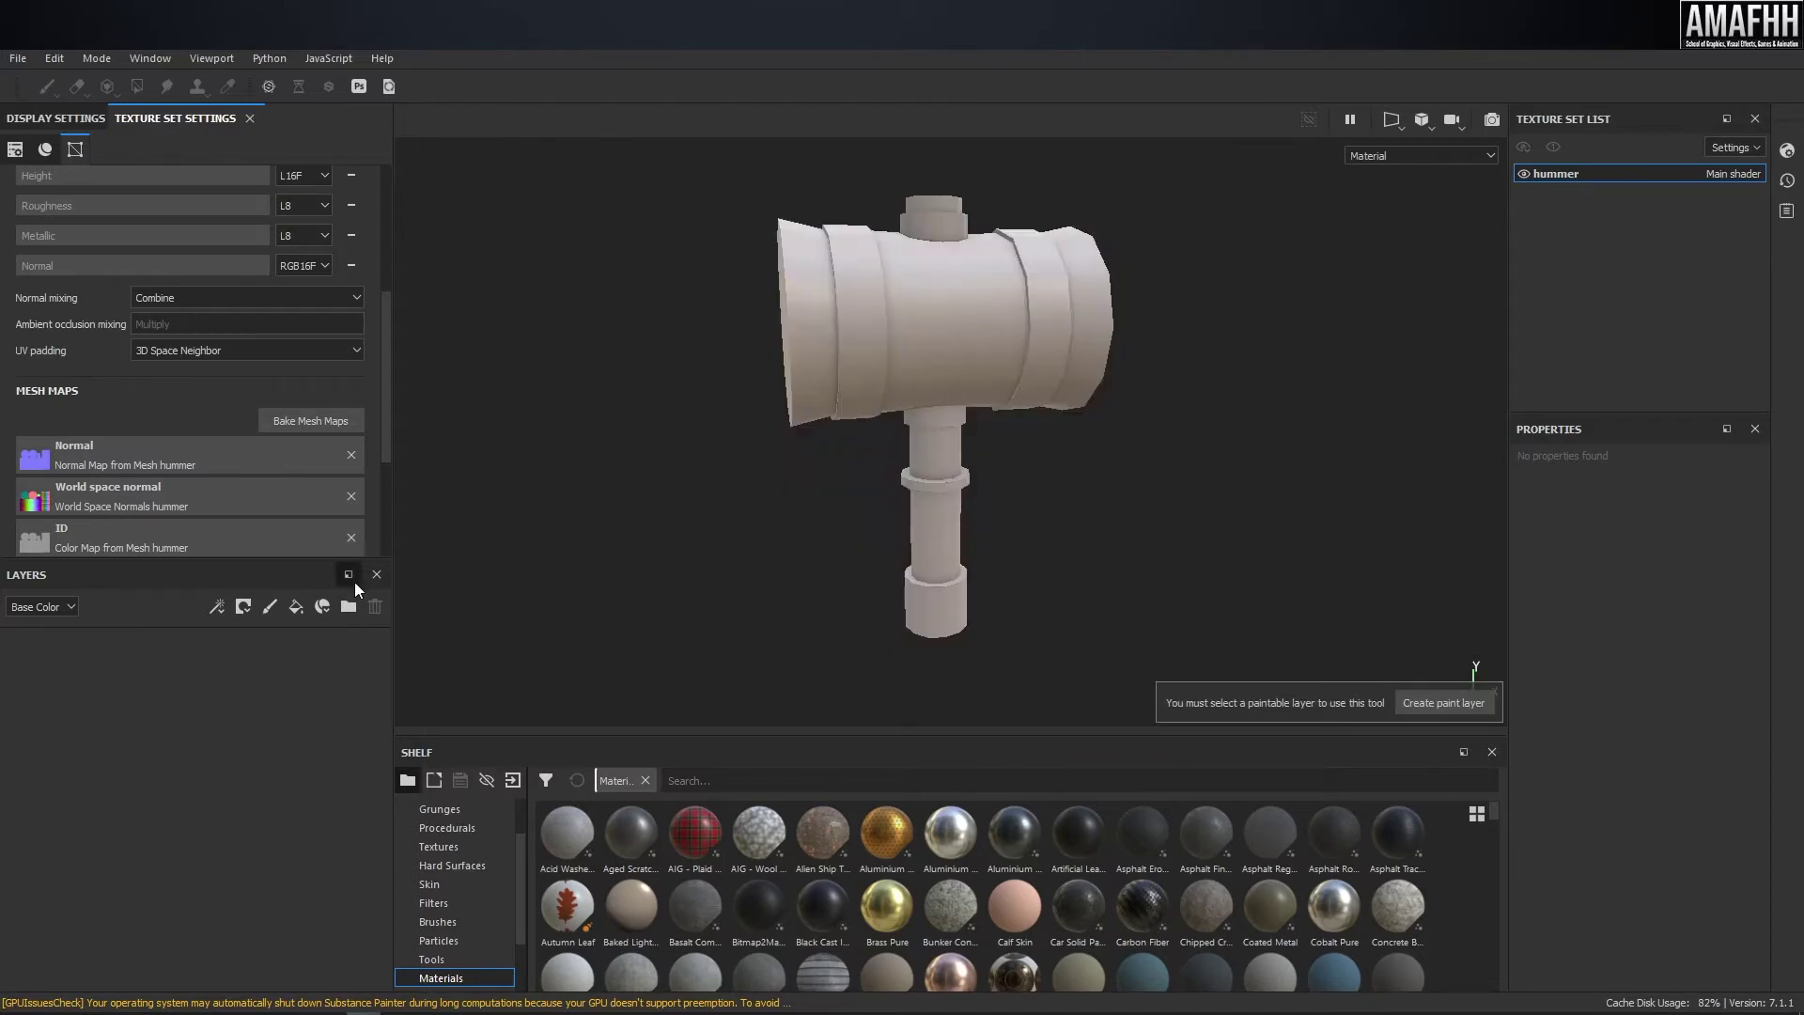
# - Add a fill layer and set its base color to bright red across the whole hammer
pyautogui.click(296, 607)
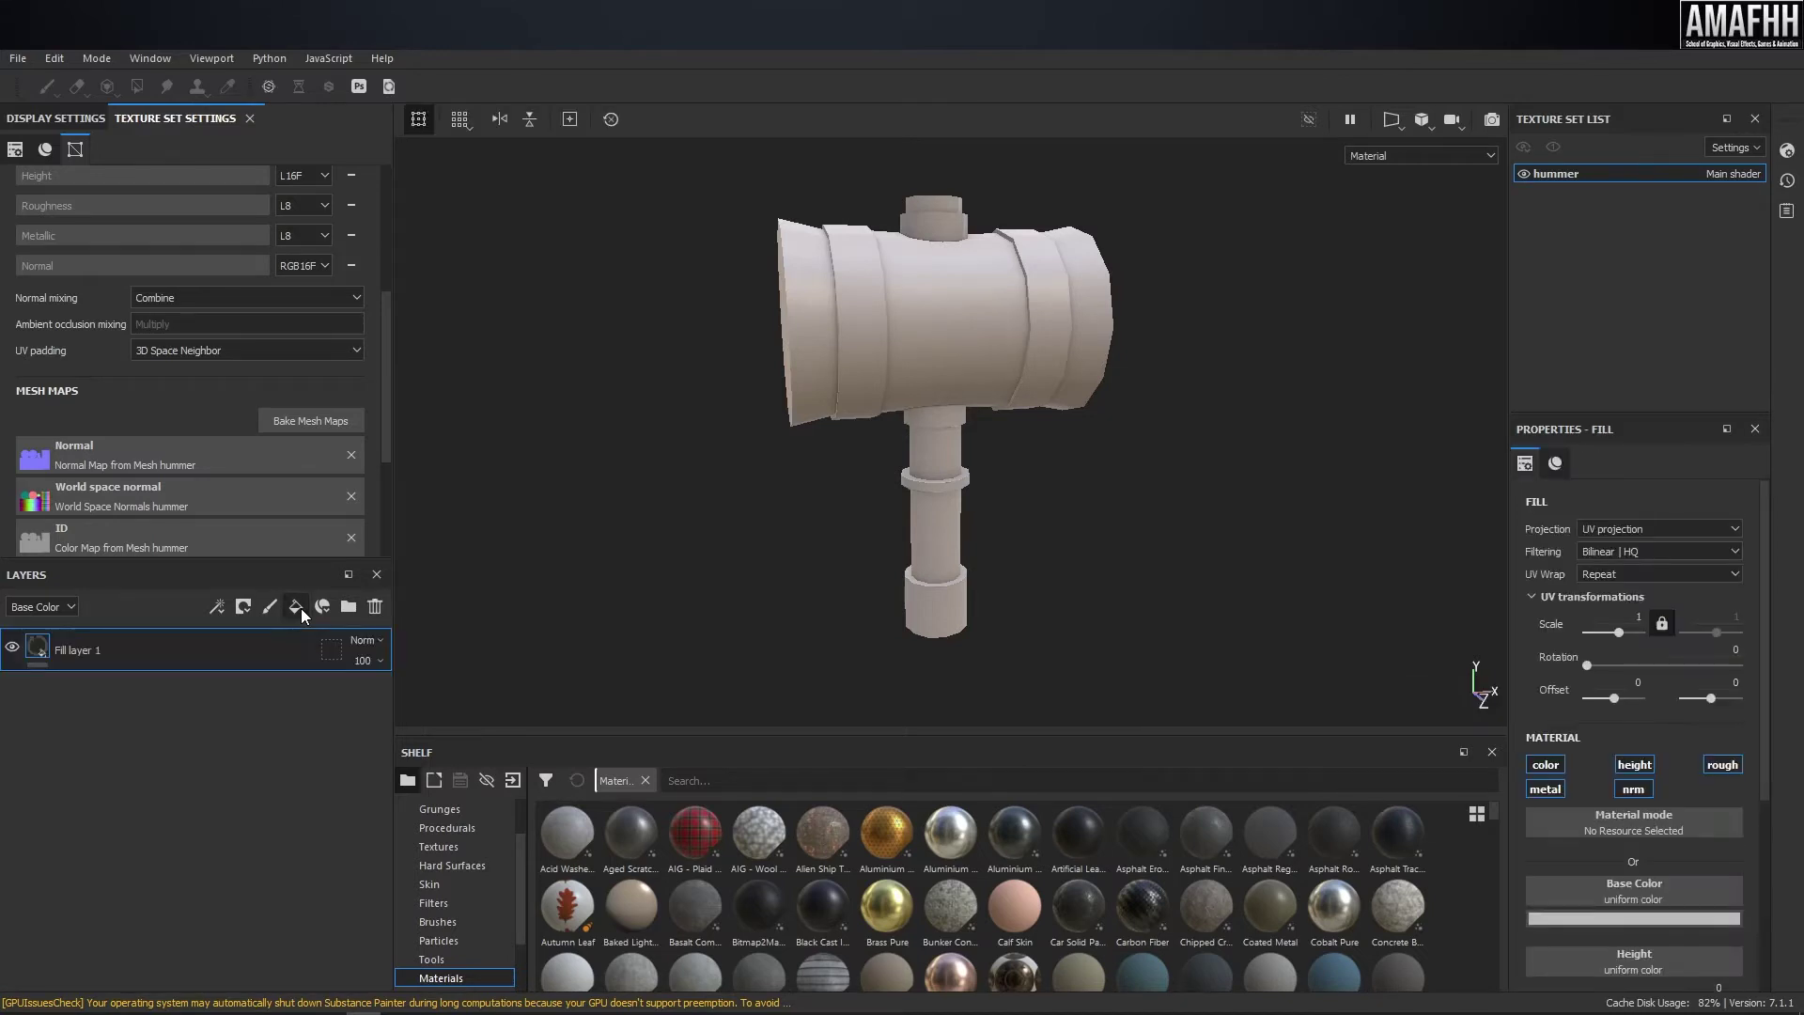
pyautogui.click(1716, 919)
pyautogui.click(1684, 708)
pyautogui.keyDown('alt'); pyautogui.moveTo(1000, 342); pyautogui.dragTo(860, 287); pyautogui.keyUp('alt')
pyautogui.keyDown('alt'); pyautogui.moveTo(859, 286); pyautogui.dragTo(971, 290, button='right'); pyautogui.keyUp('alt')
pyautogui.keyDown('alt'); pyautogui.moveTo(971, 291); pyautogui.dragTo(980, 343, button='middle'); pyautogui.keyUp('alt')
pyautogui.keyDown('alt'); pyautogui.moveTo(1079, 375); pyautogui.dragTo(1034, 347); pyautogui.keyUp('alt')
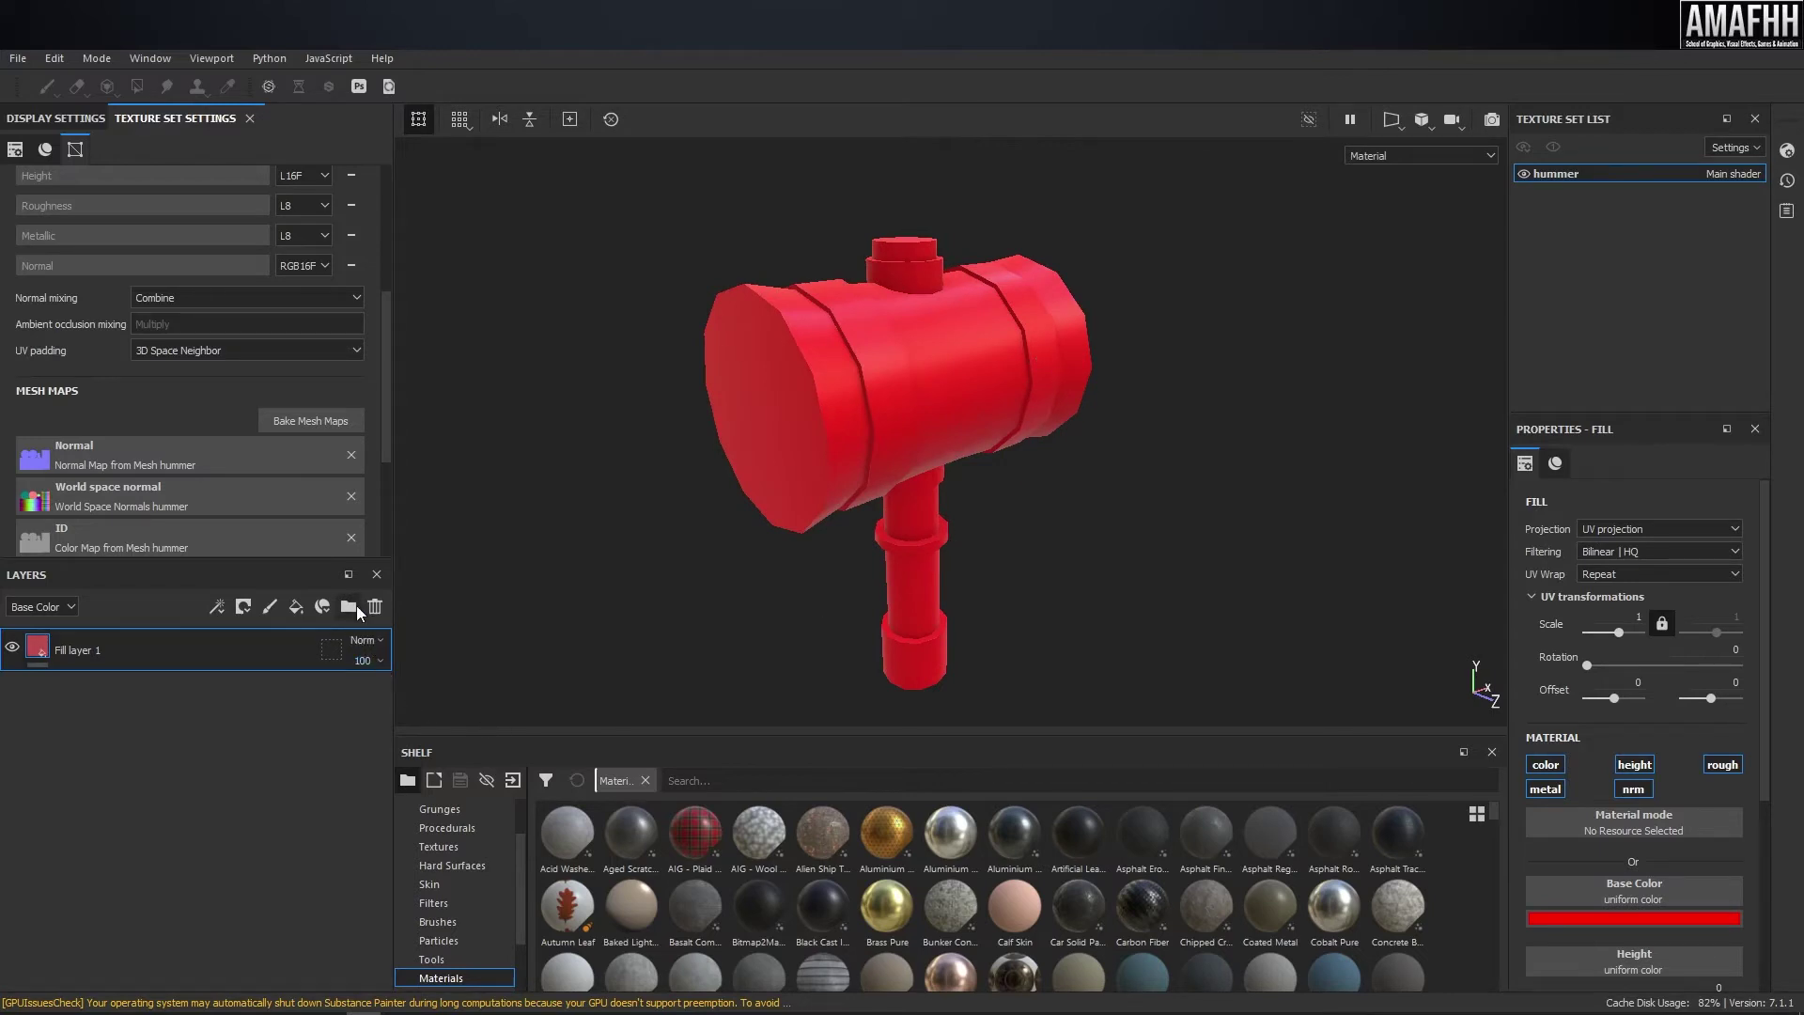
# - Enlarge the layers area, add a folder, and move the red fill layer into it
pyautogui.moveTo(359, 561); pyautogui.dragTo(347, 400)
pyautogui.click(347, 401)
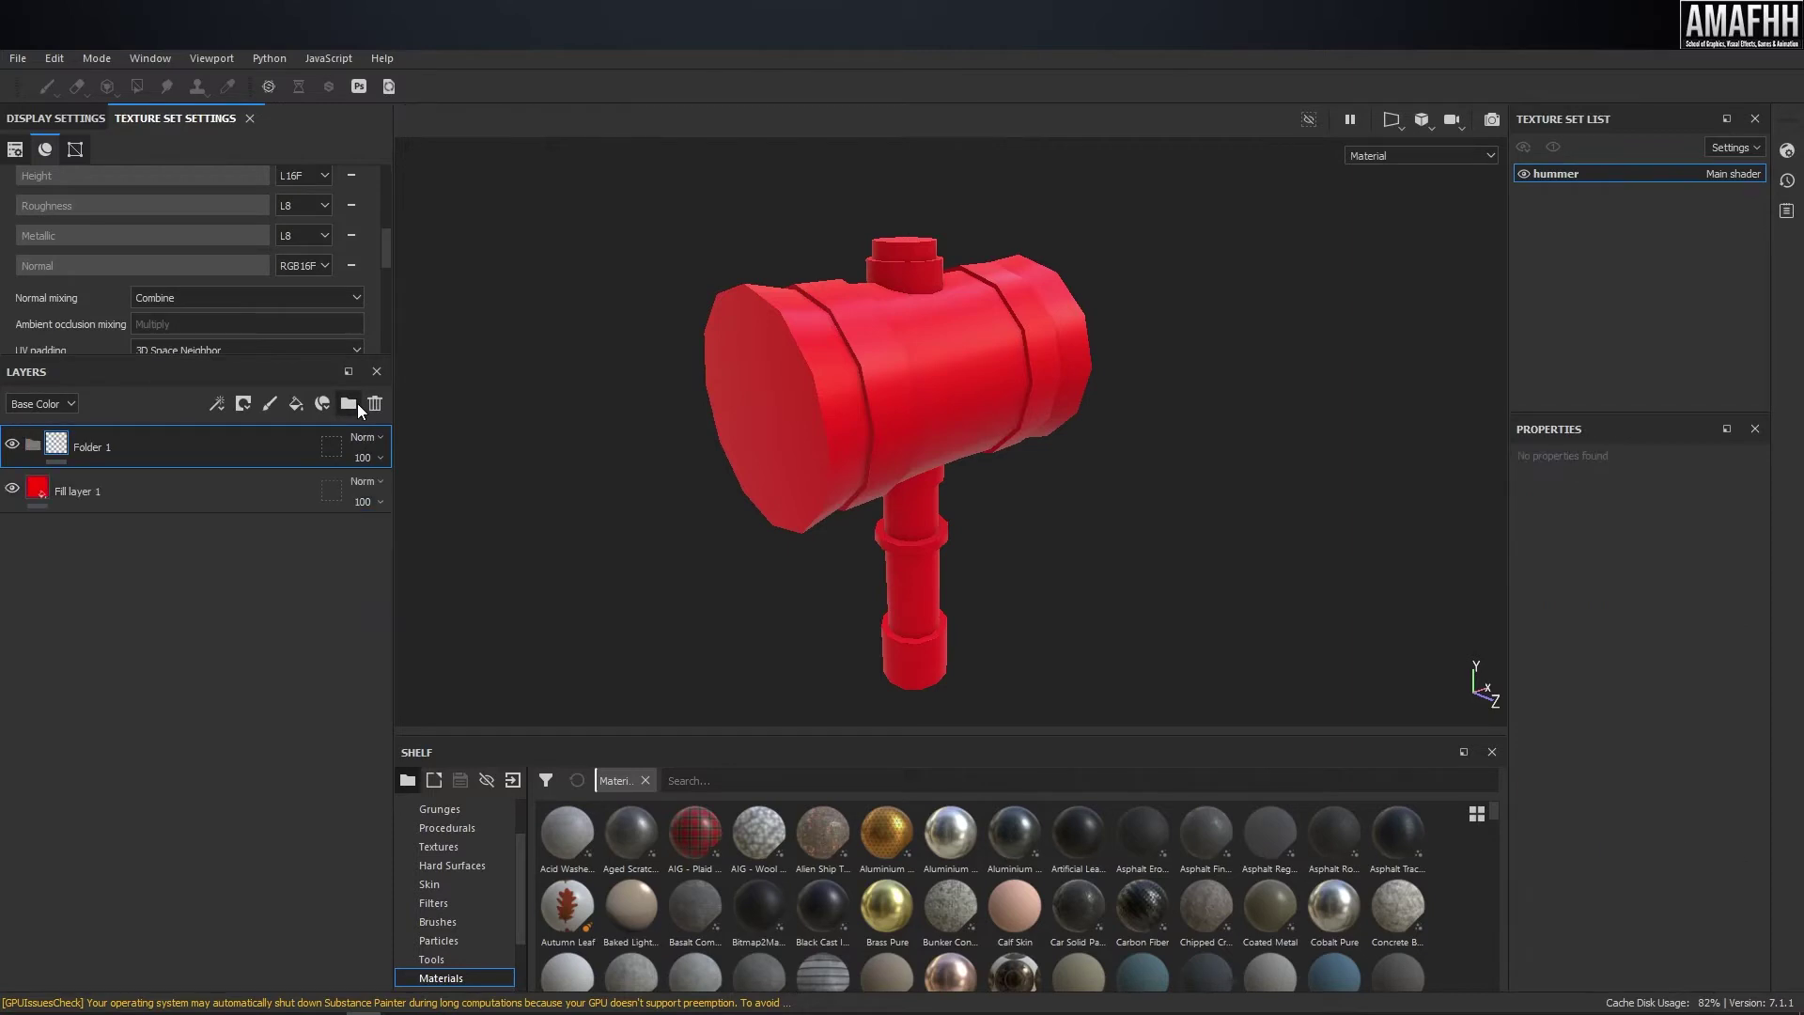
pyautogui.moveTo(154, 489); pyautogui.dragTo(140, 443)
pyautogui.click(31, 443)
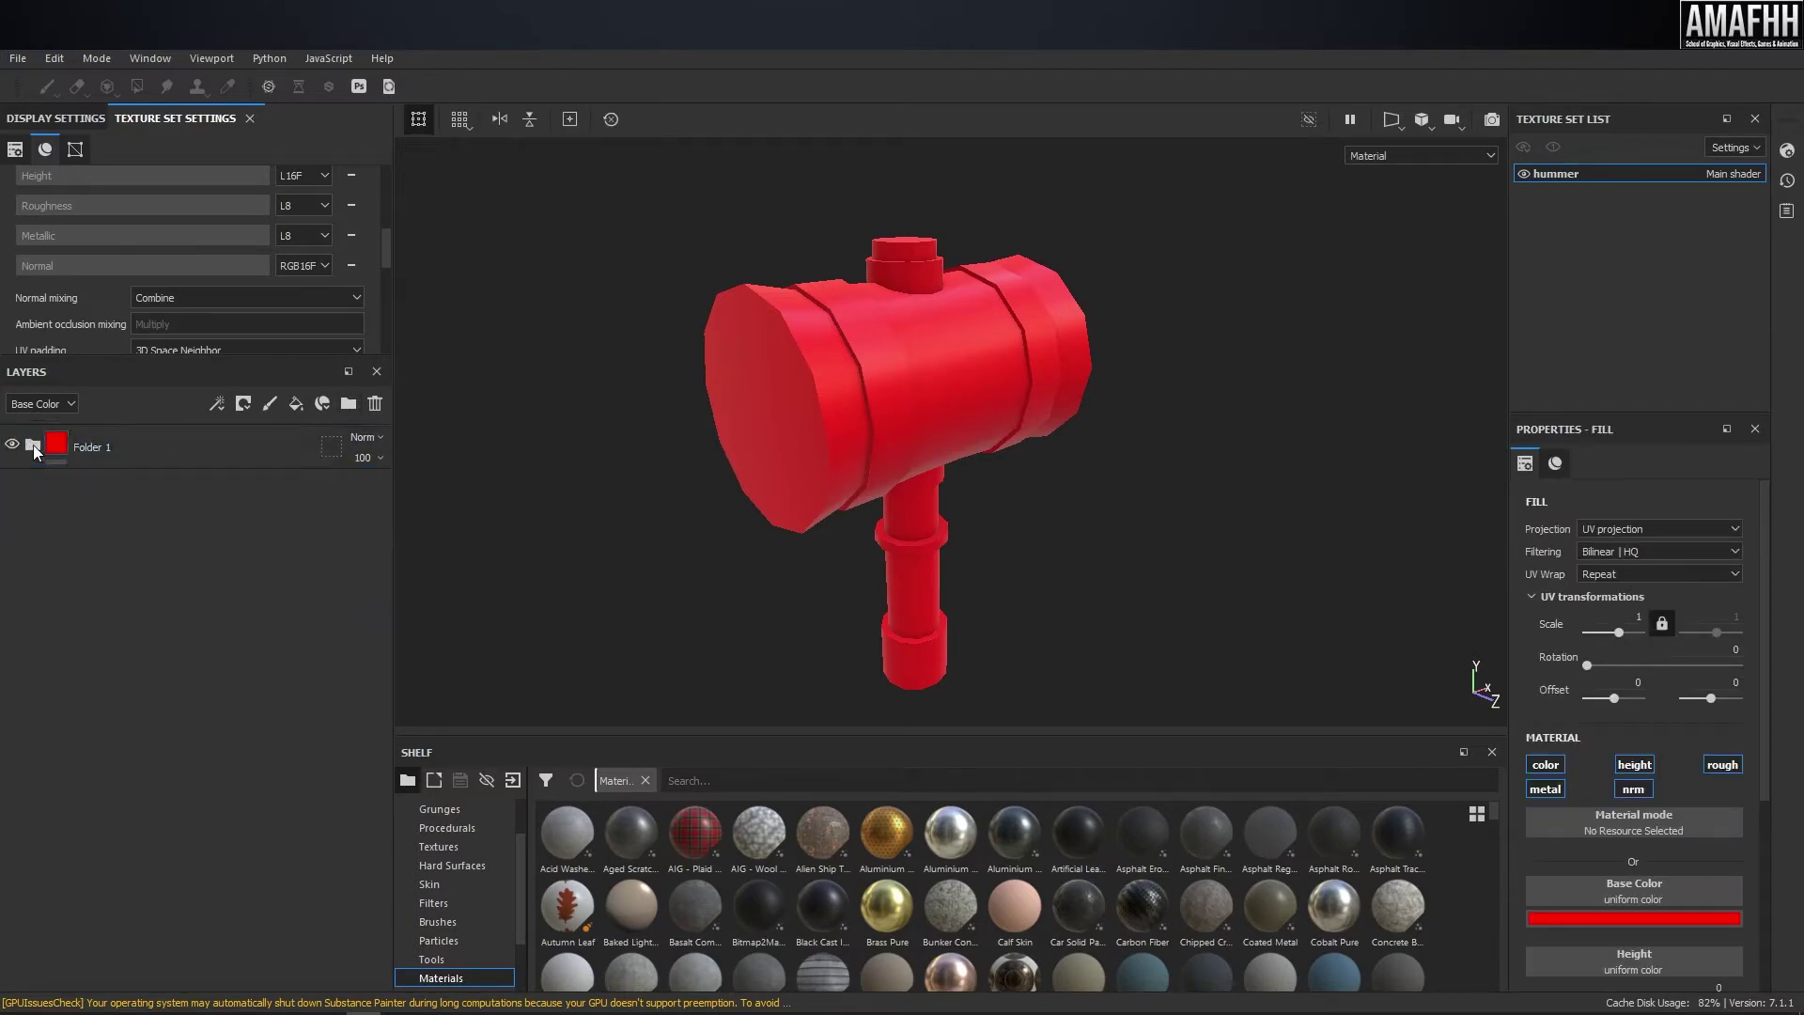
# - Add a black mask to Folder 1
pyautogui.click(160, 446)
pyautogui.click(243, 403)
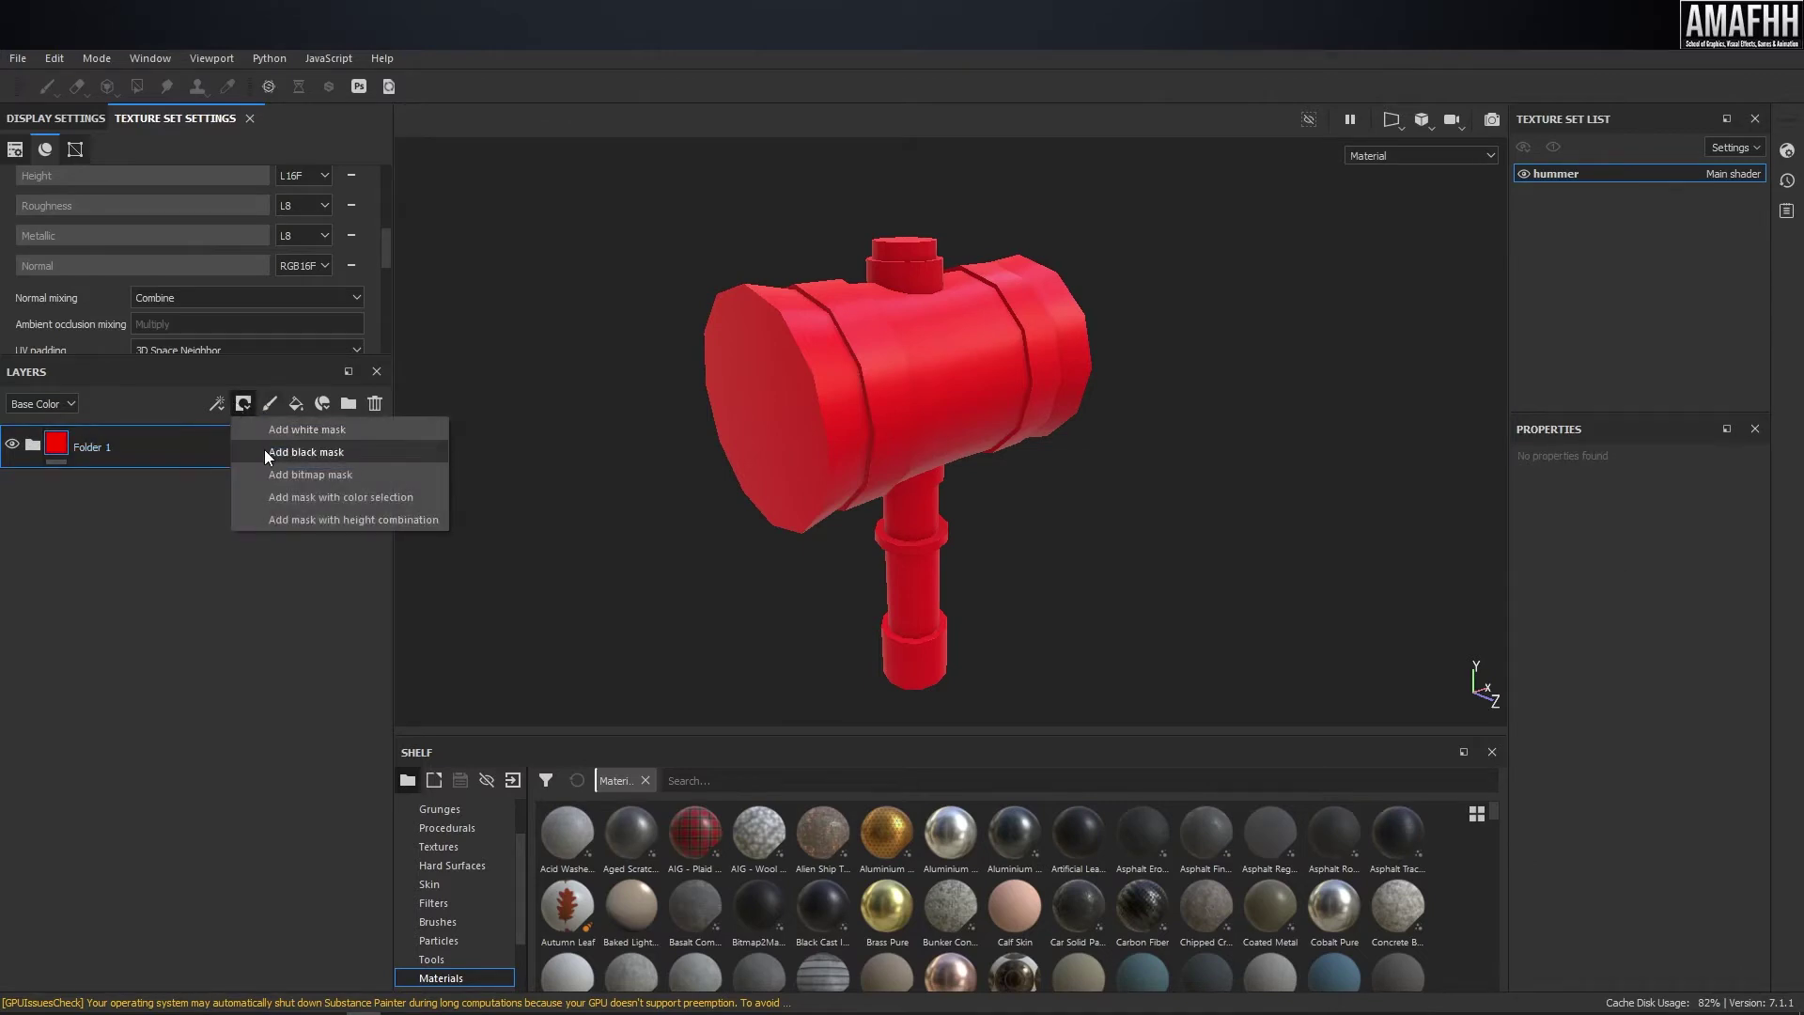
pyautogui.click(261, 449)
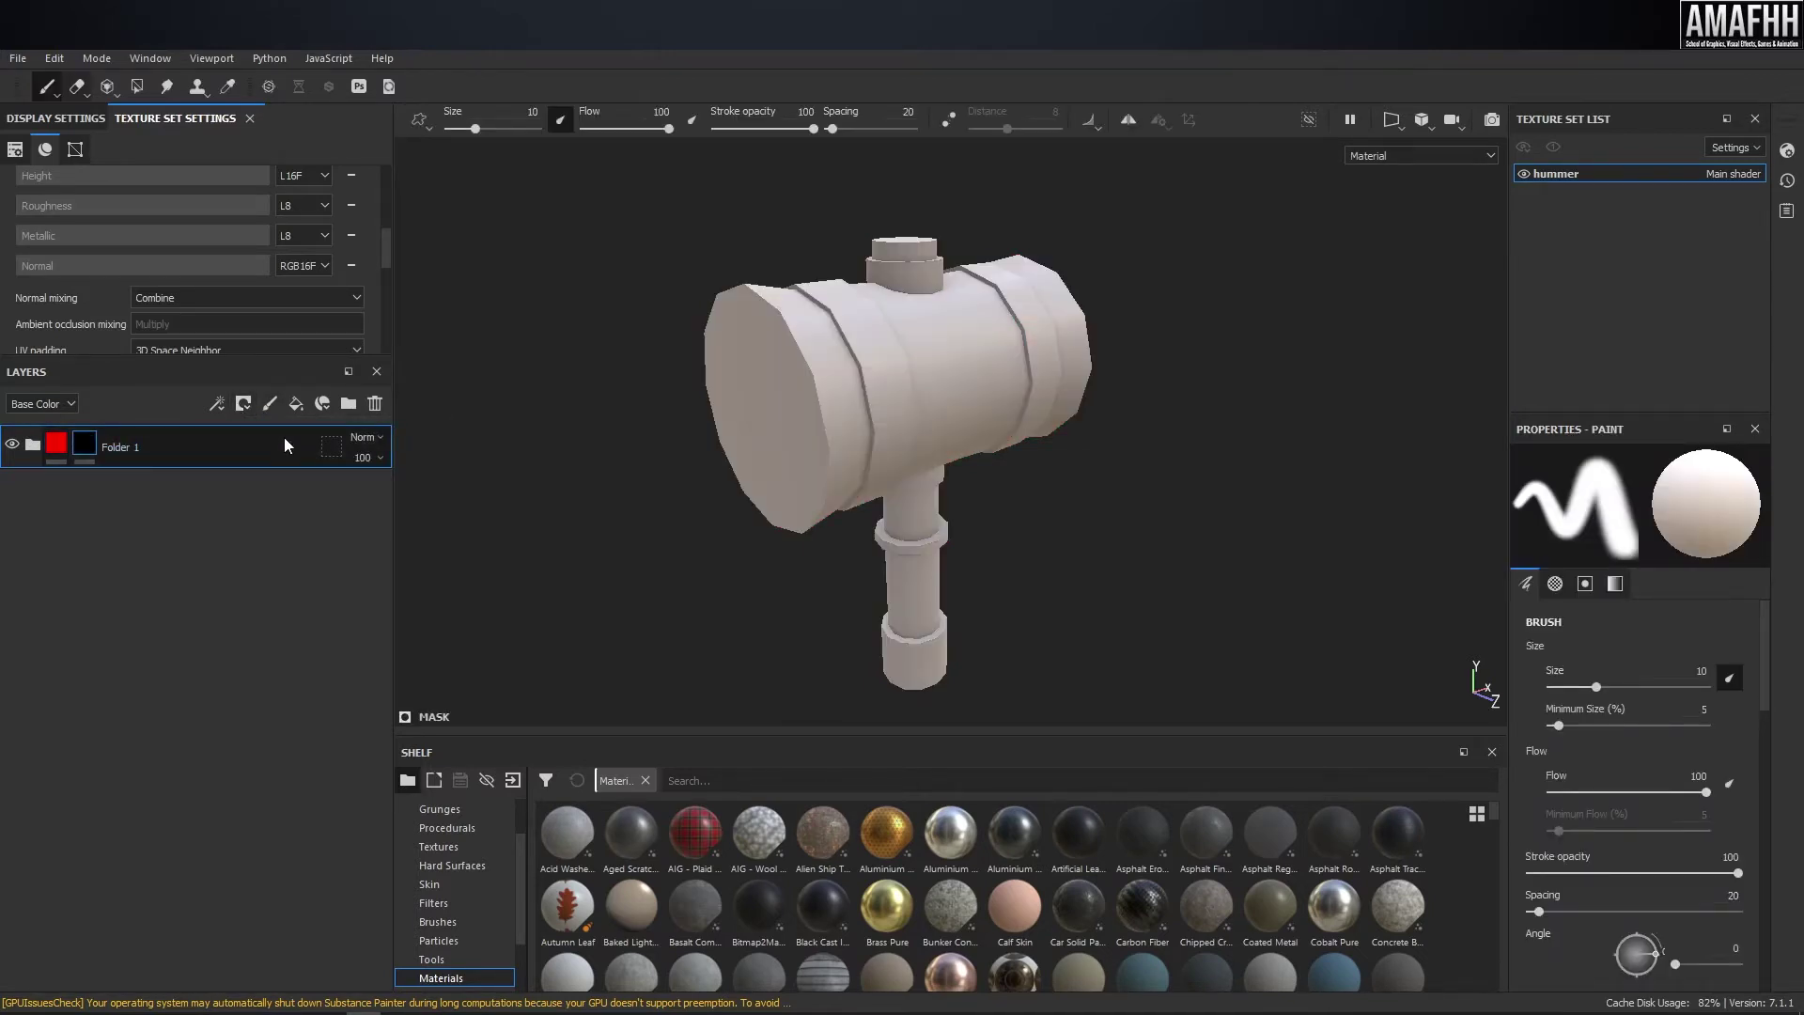
# - With Polygon Fill in quad mode, reveal the red on most faces of the hammer head's flat end in the folder mask
pyautogui.click(143, 90)
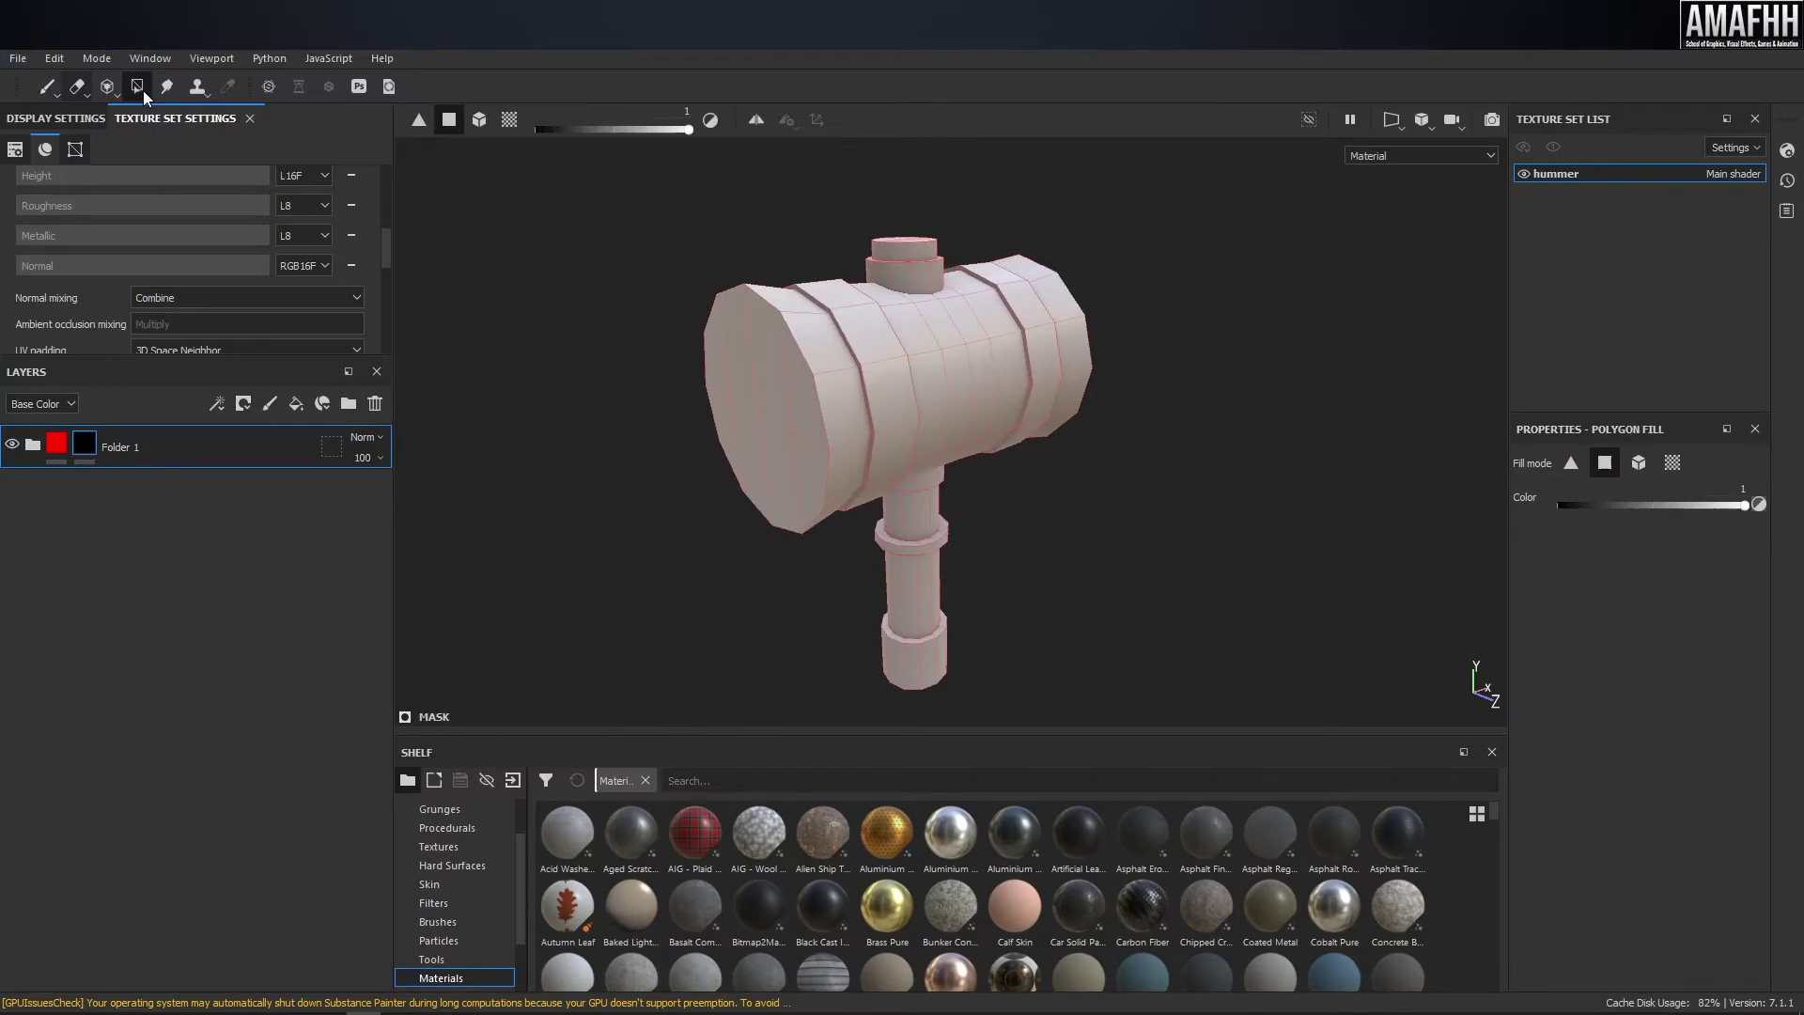
pyautogui.keyDown('alt'); pyautogui.moveTo(753, 431); pyautogui.dragTo(893, 411); pyautogui.keyUp('alt')
pyautogui.scroll(2, 968, 418)
pyautogui.click(808, 361)
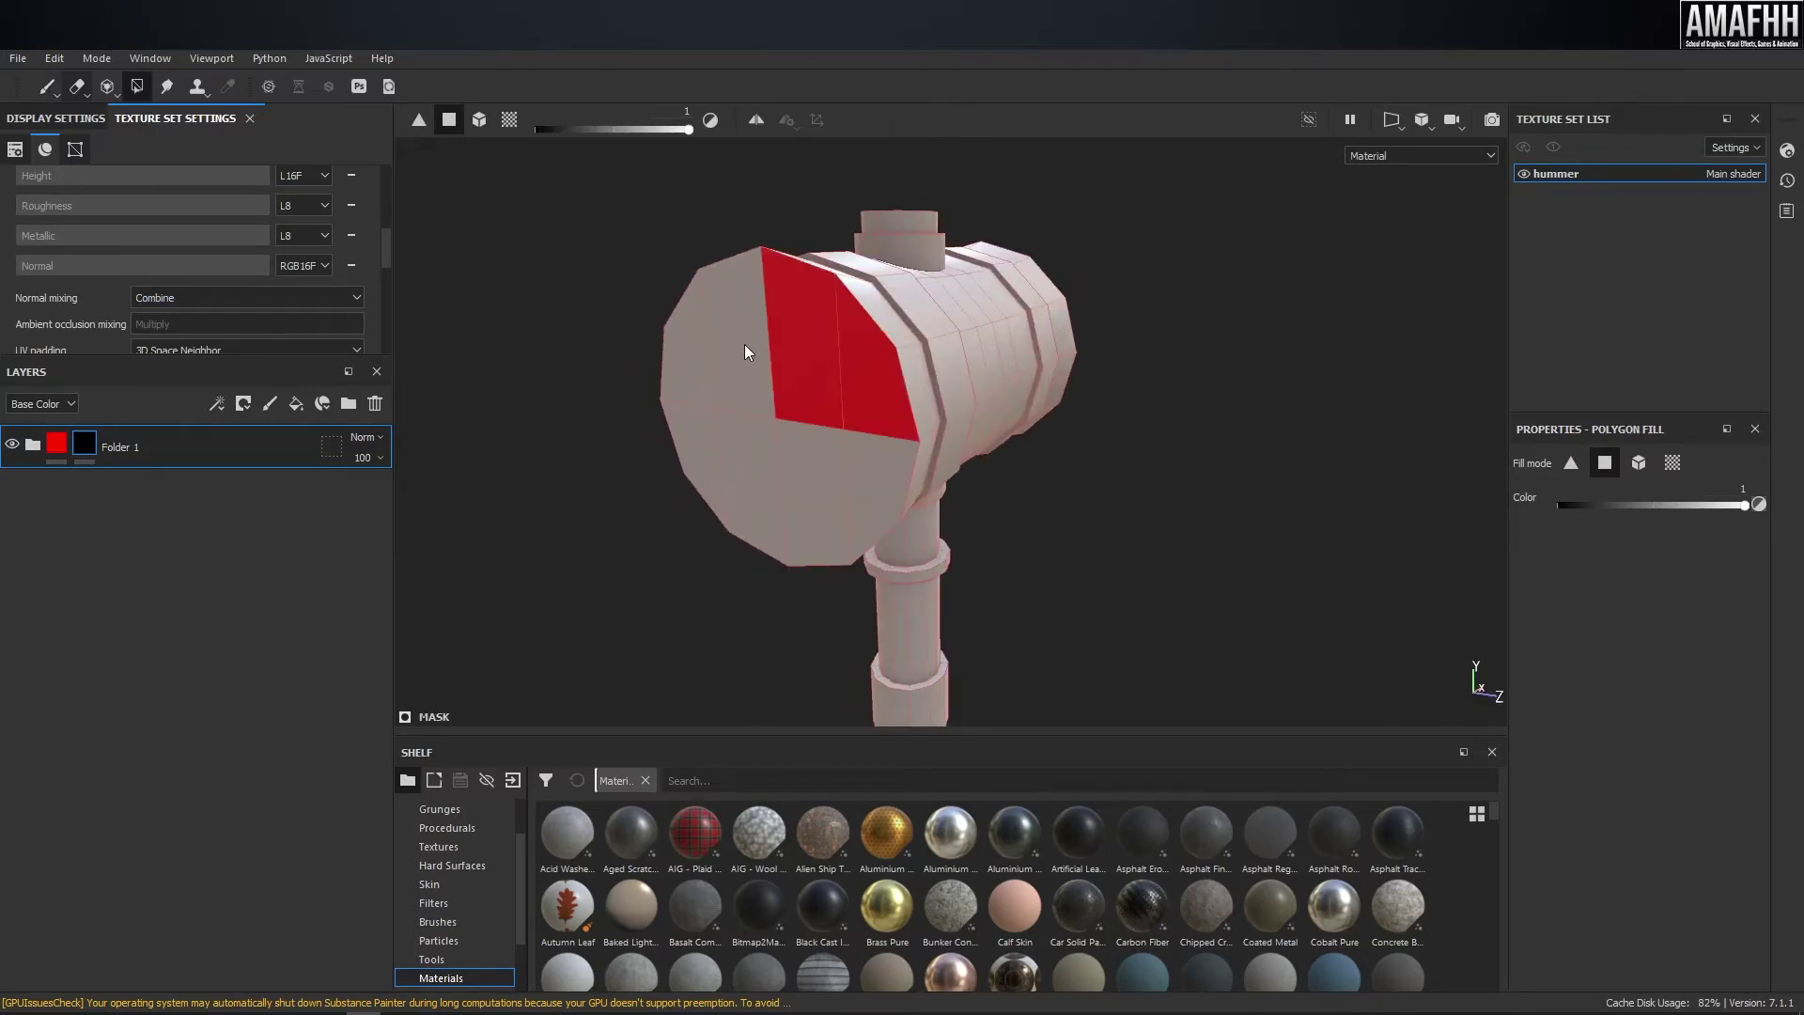
pyautogui.click(685, 346)
pyautogui.click(859, 448)
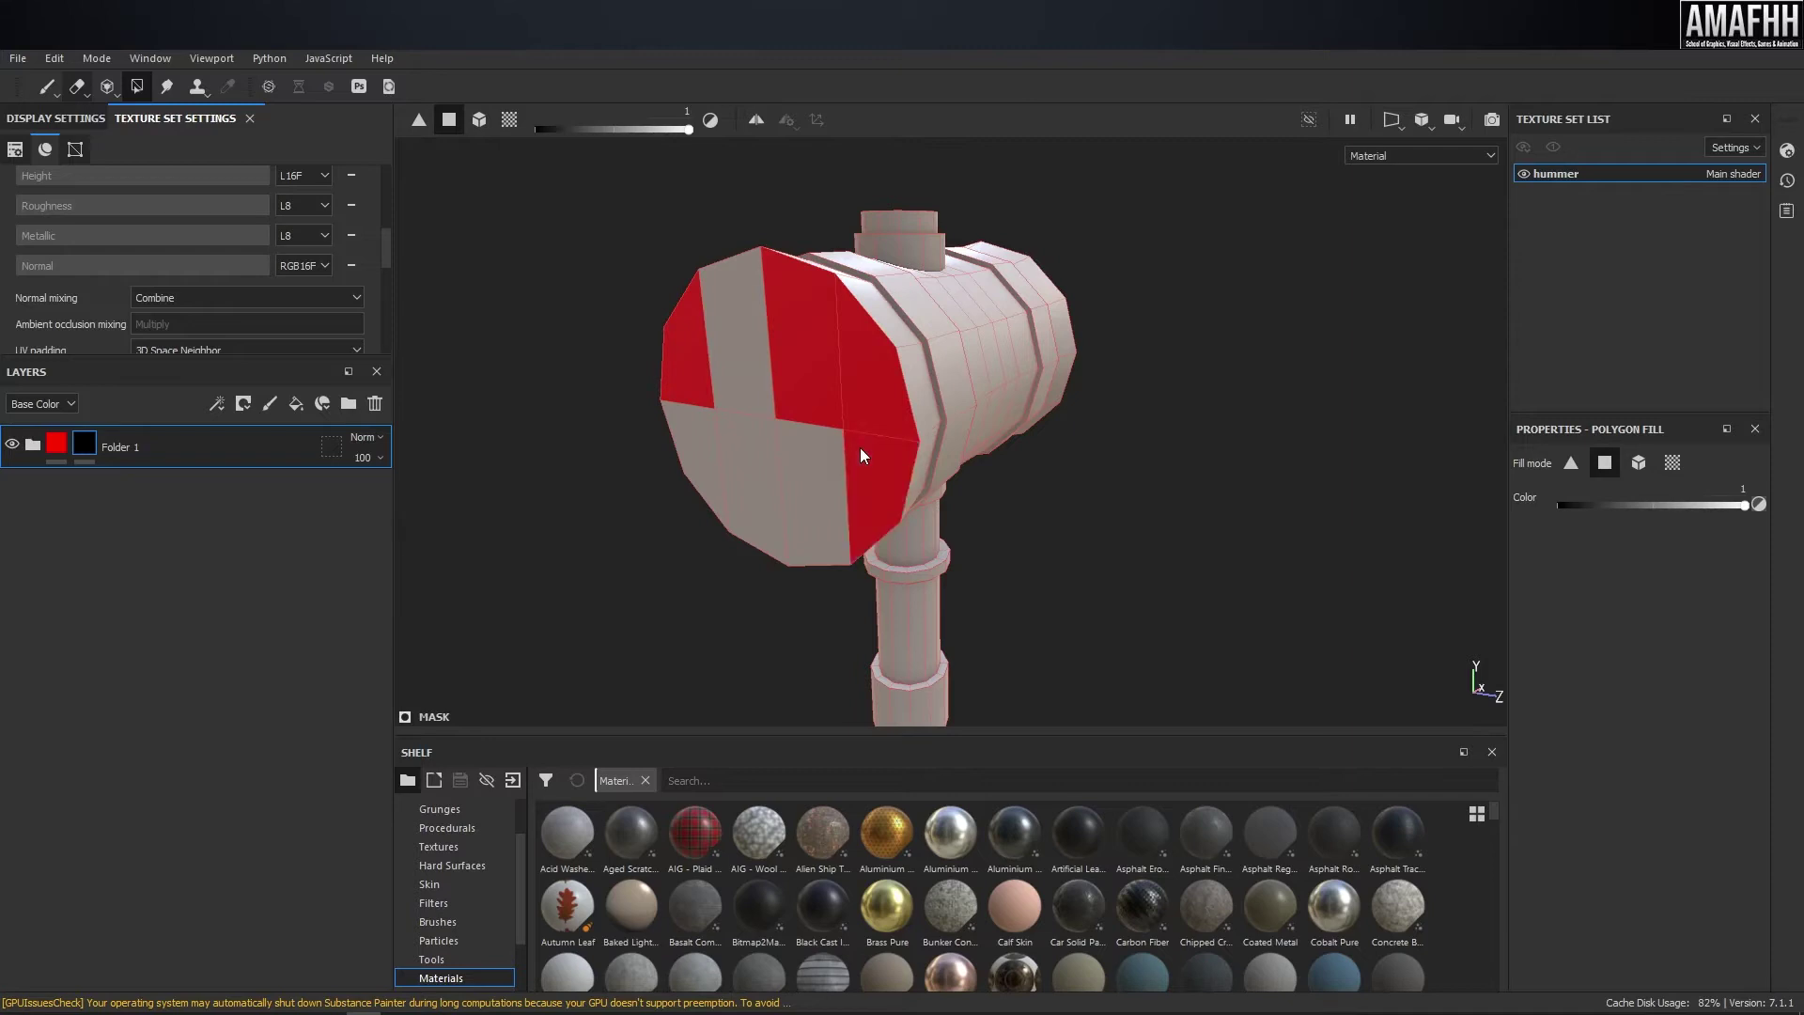
pyautogui.click(809, 483)
pyautogui.click(725, 465)
pyautogui.click(708, 459)
# - Switch Polygon Fill to triangle mode and reveal red faces on the curved middle of the hammer head
pyautogui.keyDown('alt'); pyautogui.moveTo(1008, 378); pyautogui.dragTo(906, 378); pyautogui.keyUp('alt')
pyautogui.click(418, 126)
pyautogui.keyDown('alt'); pyautogui.moveTo(1026, 320); pyautogui.dragTo(1264, 406); pyautogui.keyUp('alt')
pyautogui.click(945, 378)
pyautogui.click(939, 259)
pyautogui.keyDown('alt'); pyautogui.moveTo(1036, 355); pyautogui.dragTo(1127, 447); pyautogui.keyUp('alt')
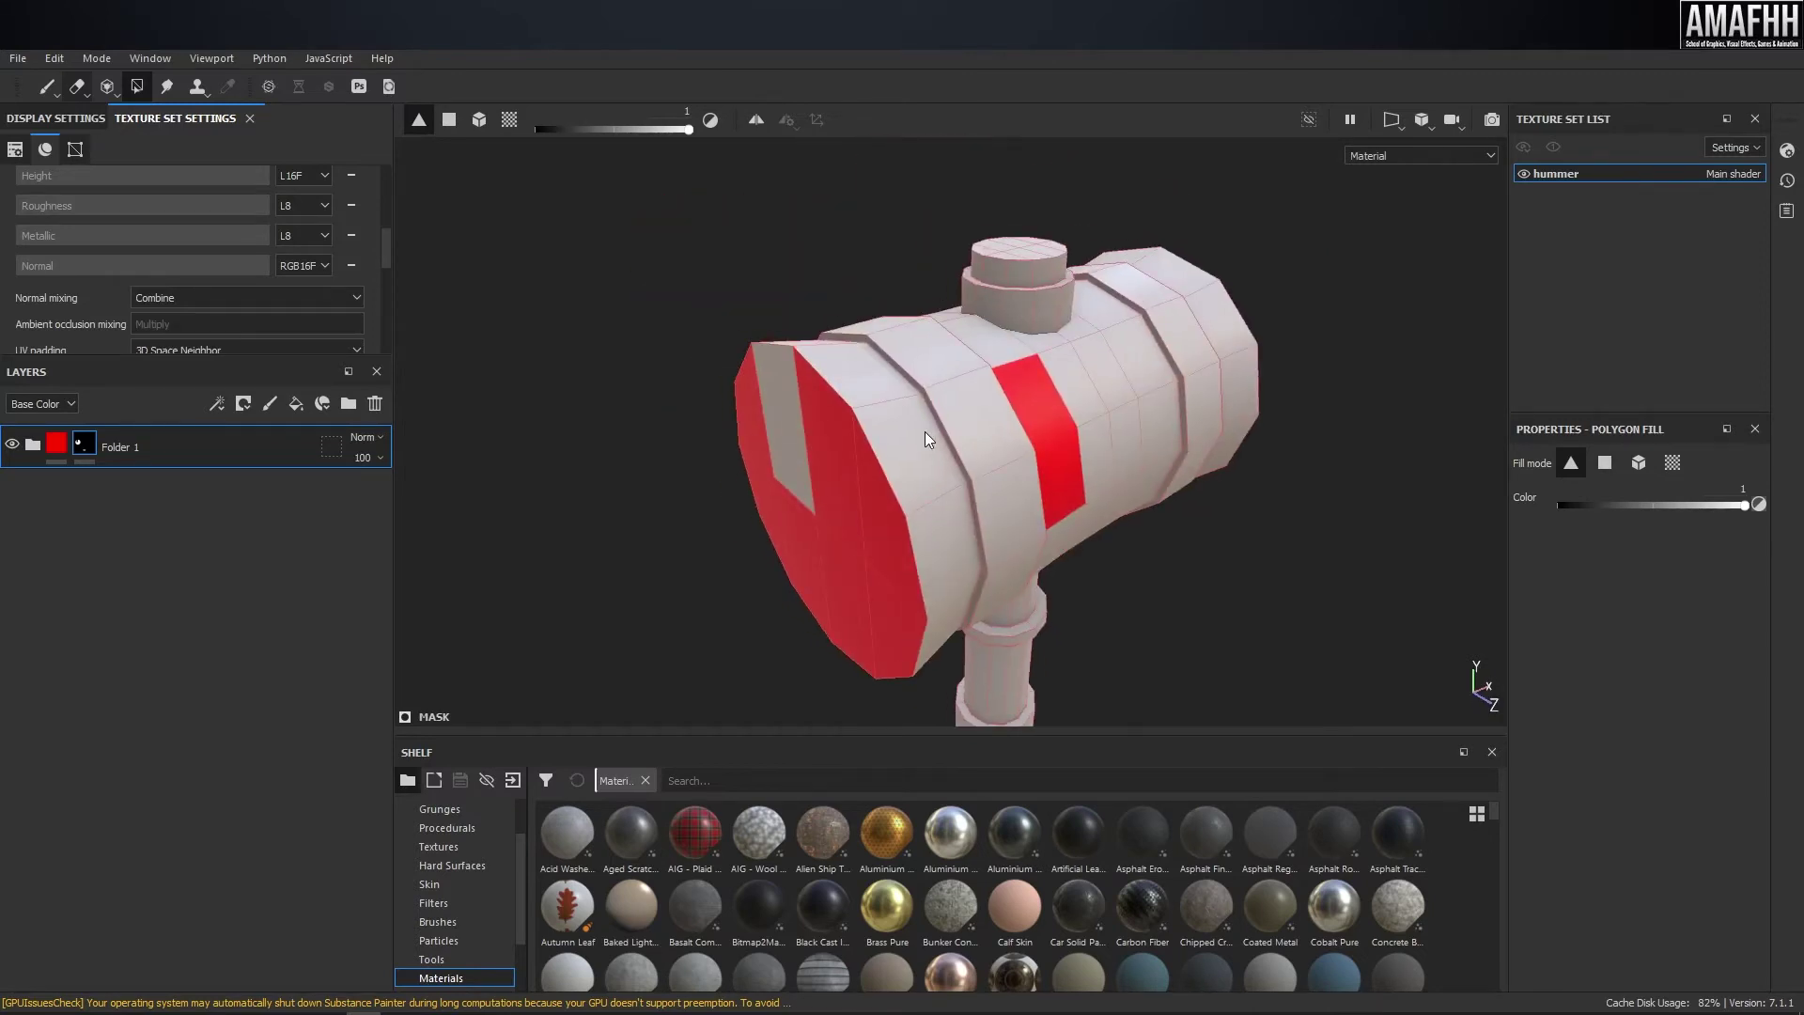
# - Try filling the hammer mask in mesh fill mode, switch to UV chunk fill mode, and undo the fill
pyautogui.click(479, 123)
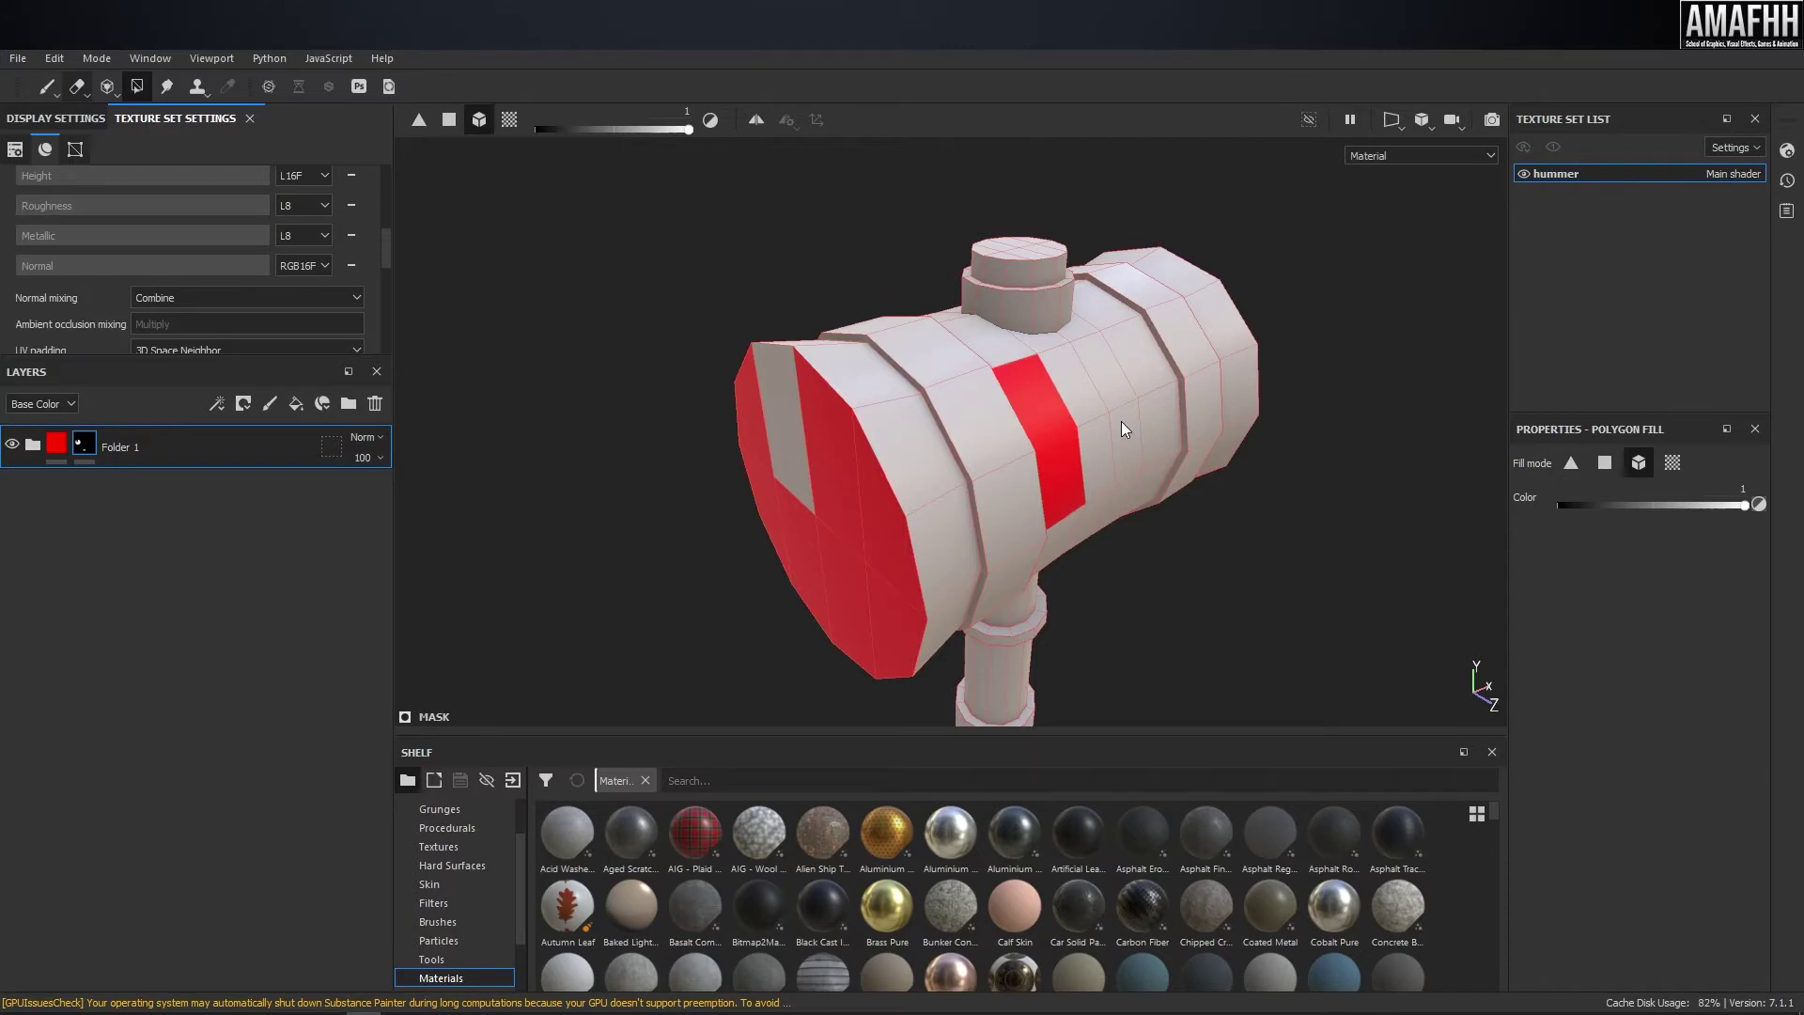
pyautogui.click(1123, 427)
pyautogui.click(508, 119)
pyautogui.keyDown('alt'); pyautogui.moveTo(1109, 541); pyautogui.dragTo(1043, 425); pyautogui.keyUp('alt')
pyautogui.hotkey('ctrl', 'z')
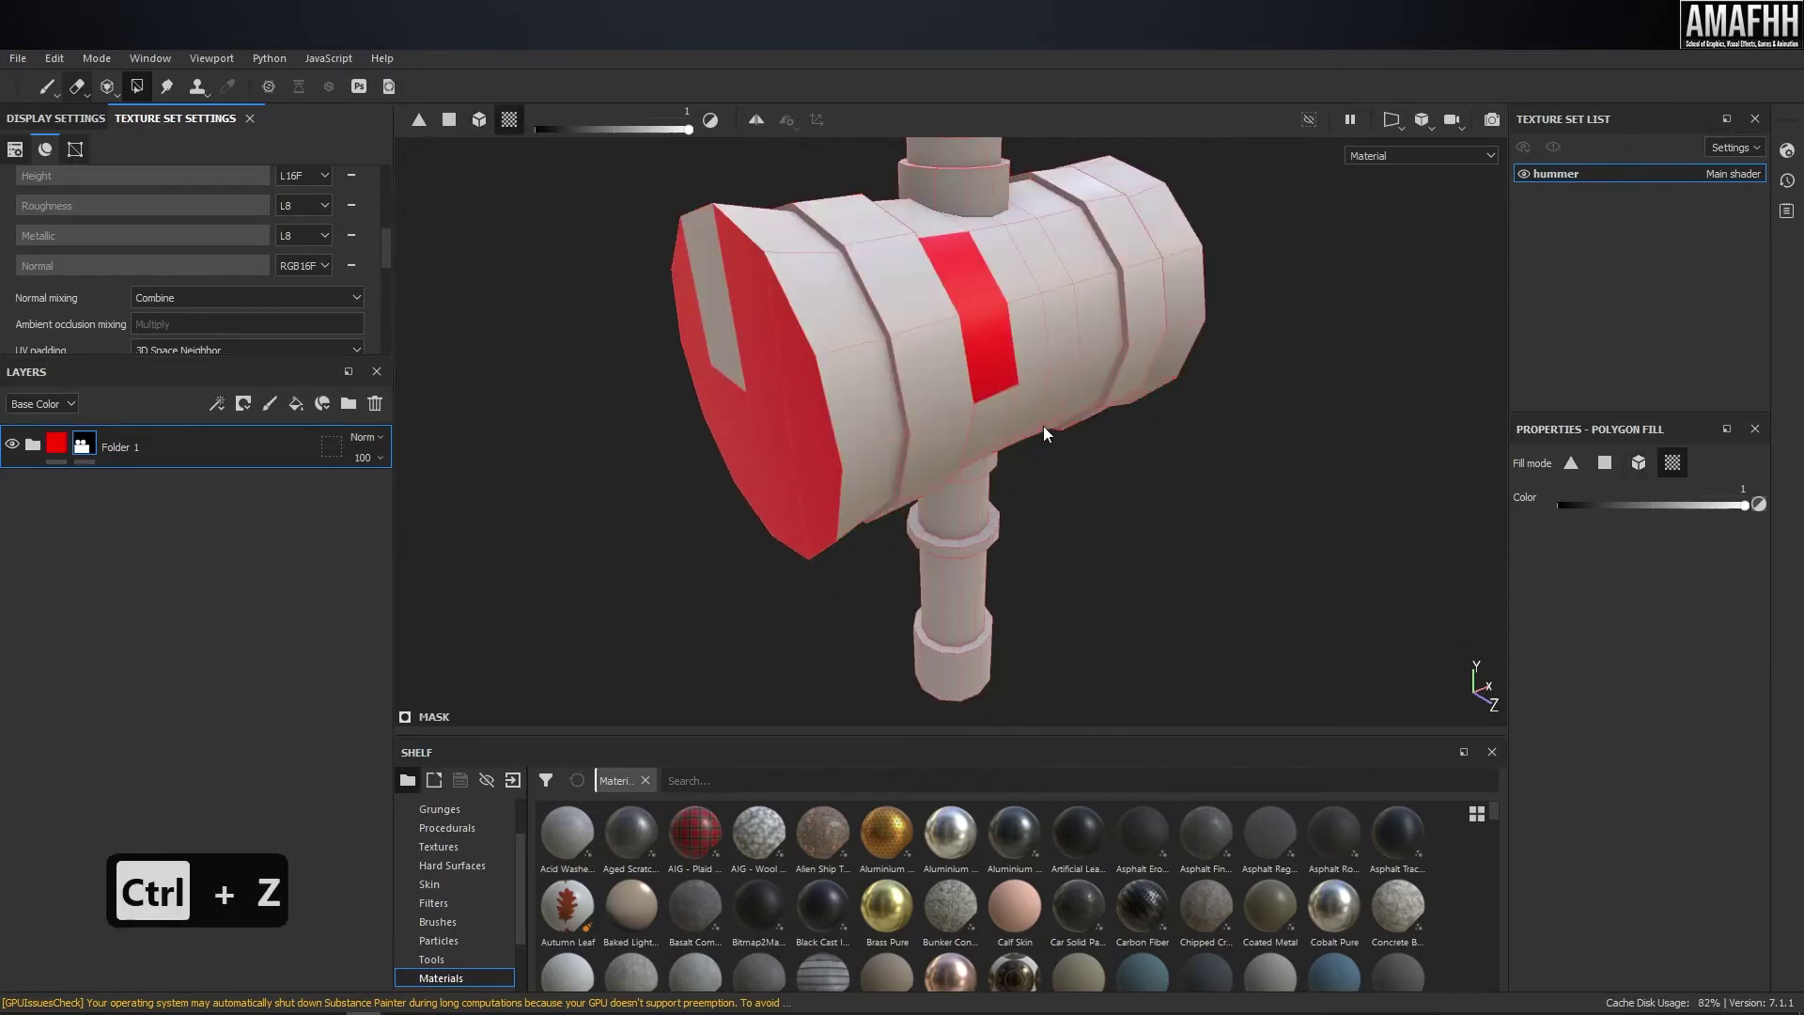
# - Clear the red faces on the hammer head's curved middle and flat end from the folder mask with black UV chunk fill
pyautogui.press('x')
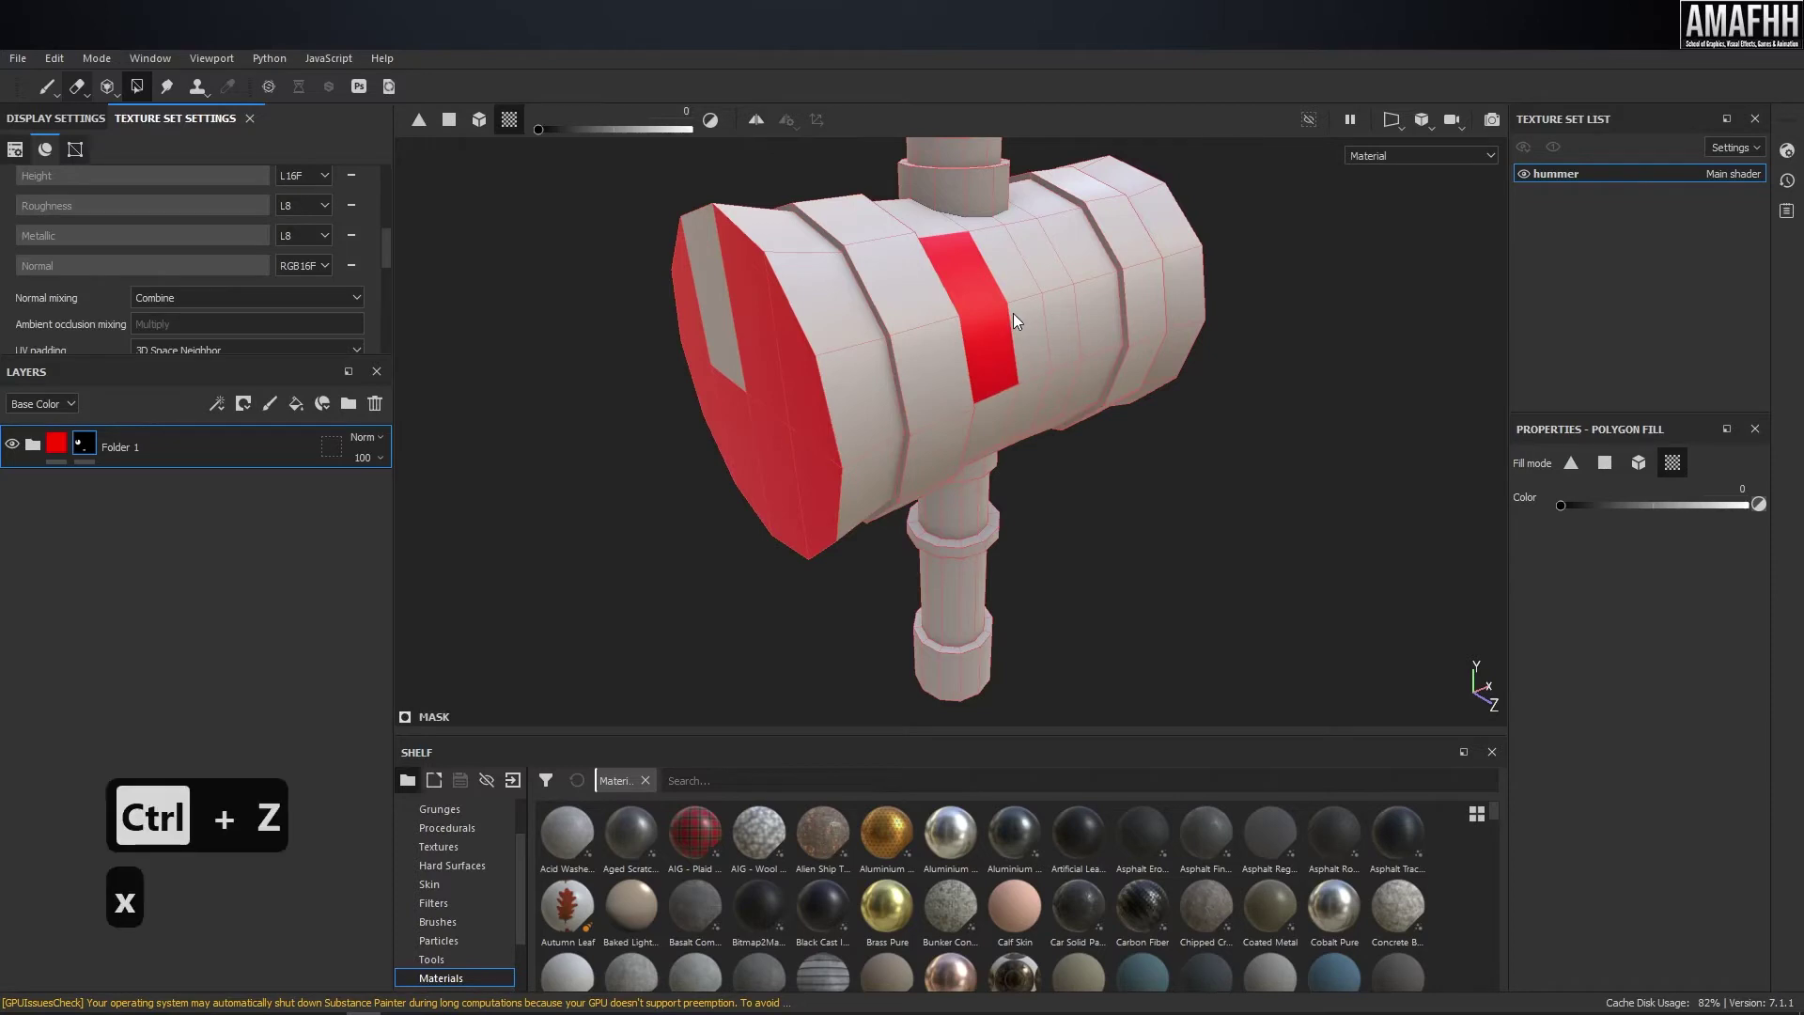
pyautogui.click(1012, 314)
pyautogui.click(799, 372)
# - Try white UV chunk fills on the hammer head's flat end and curved body, and undo the body fill
pyautogui.press('x')
pyautogui.keyDown('alt'); pyautogui.moveTo(1035, 330); pyautogui.dragTo(808, 381); pyautogui.keyUp('alt')
pyautogui.click(807, 387)
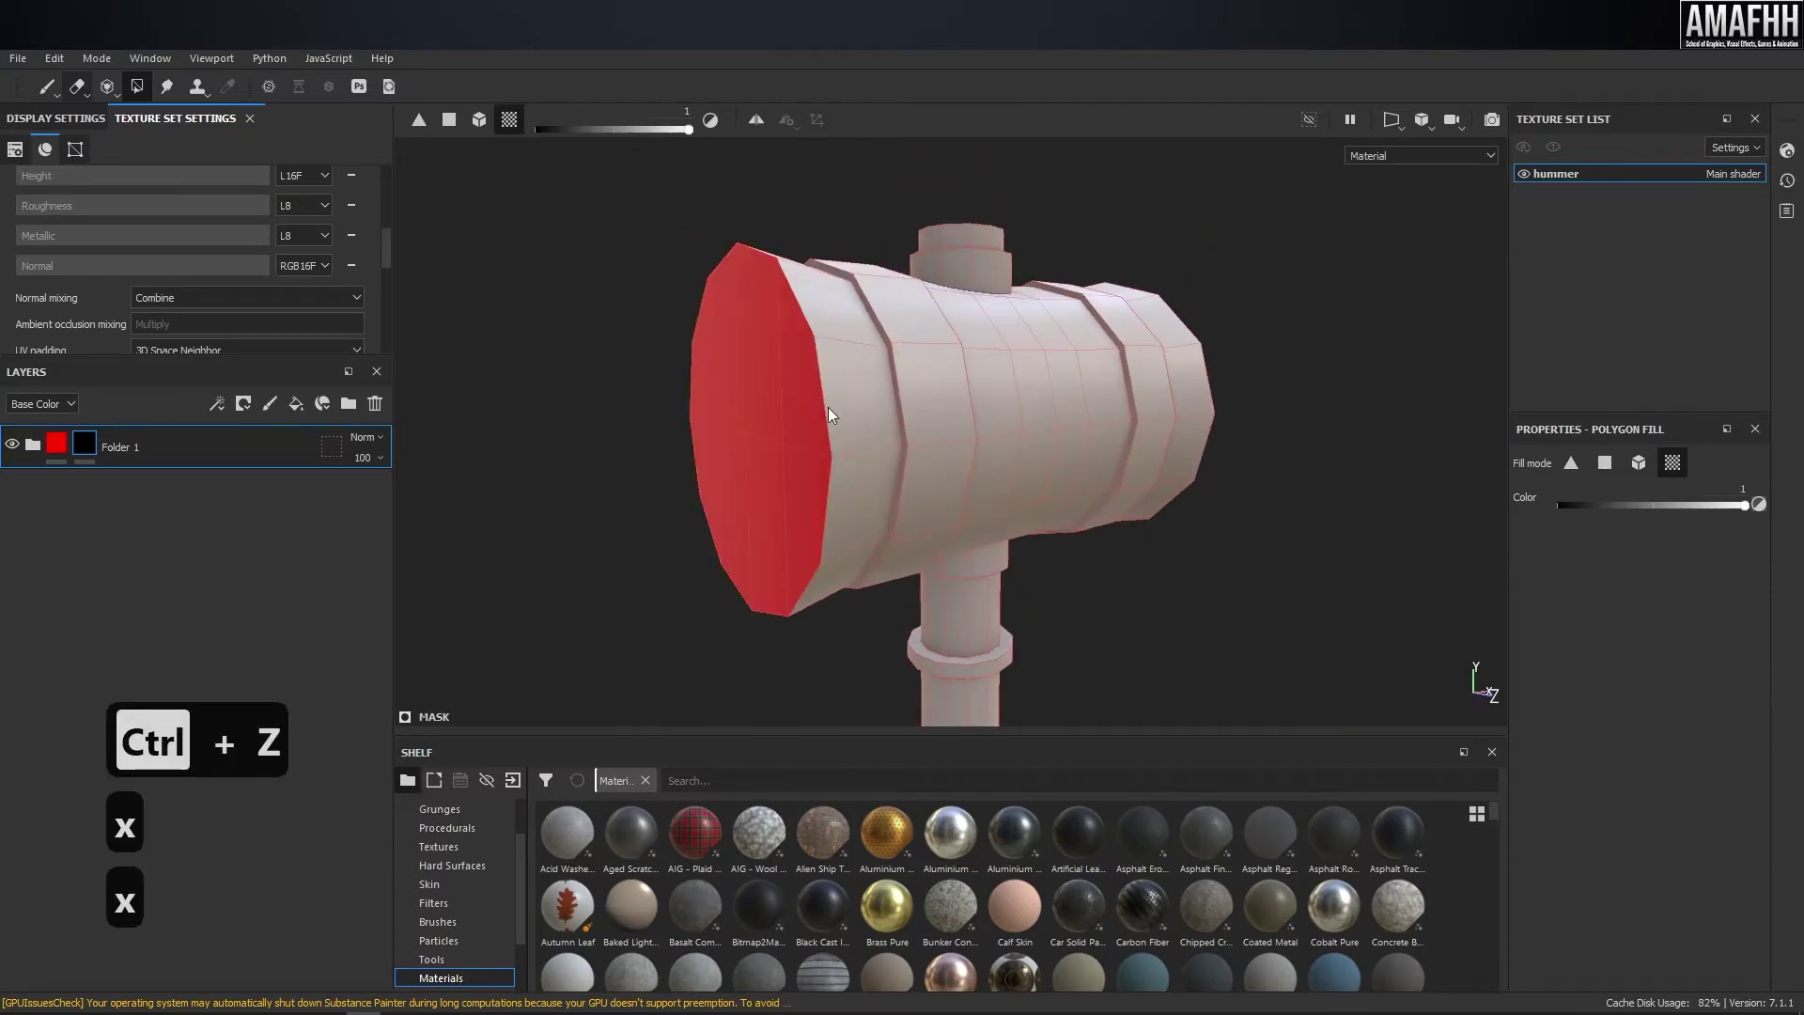
pyautogui.click(1018, 398)
pyautogui.keyDown('alt'); pyautogui.moveTo(988, 419); pyautogui.dragTo(961, 434); pyautogui.keyUp('alt')
pyautogui.hotkey('ctrl', 'z')
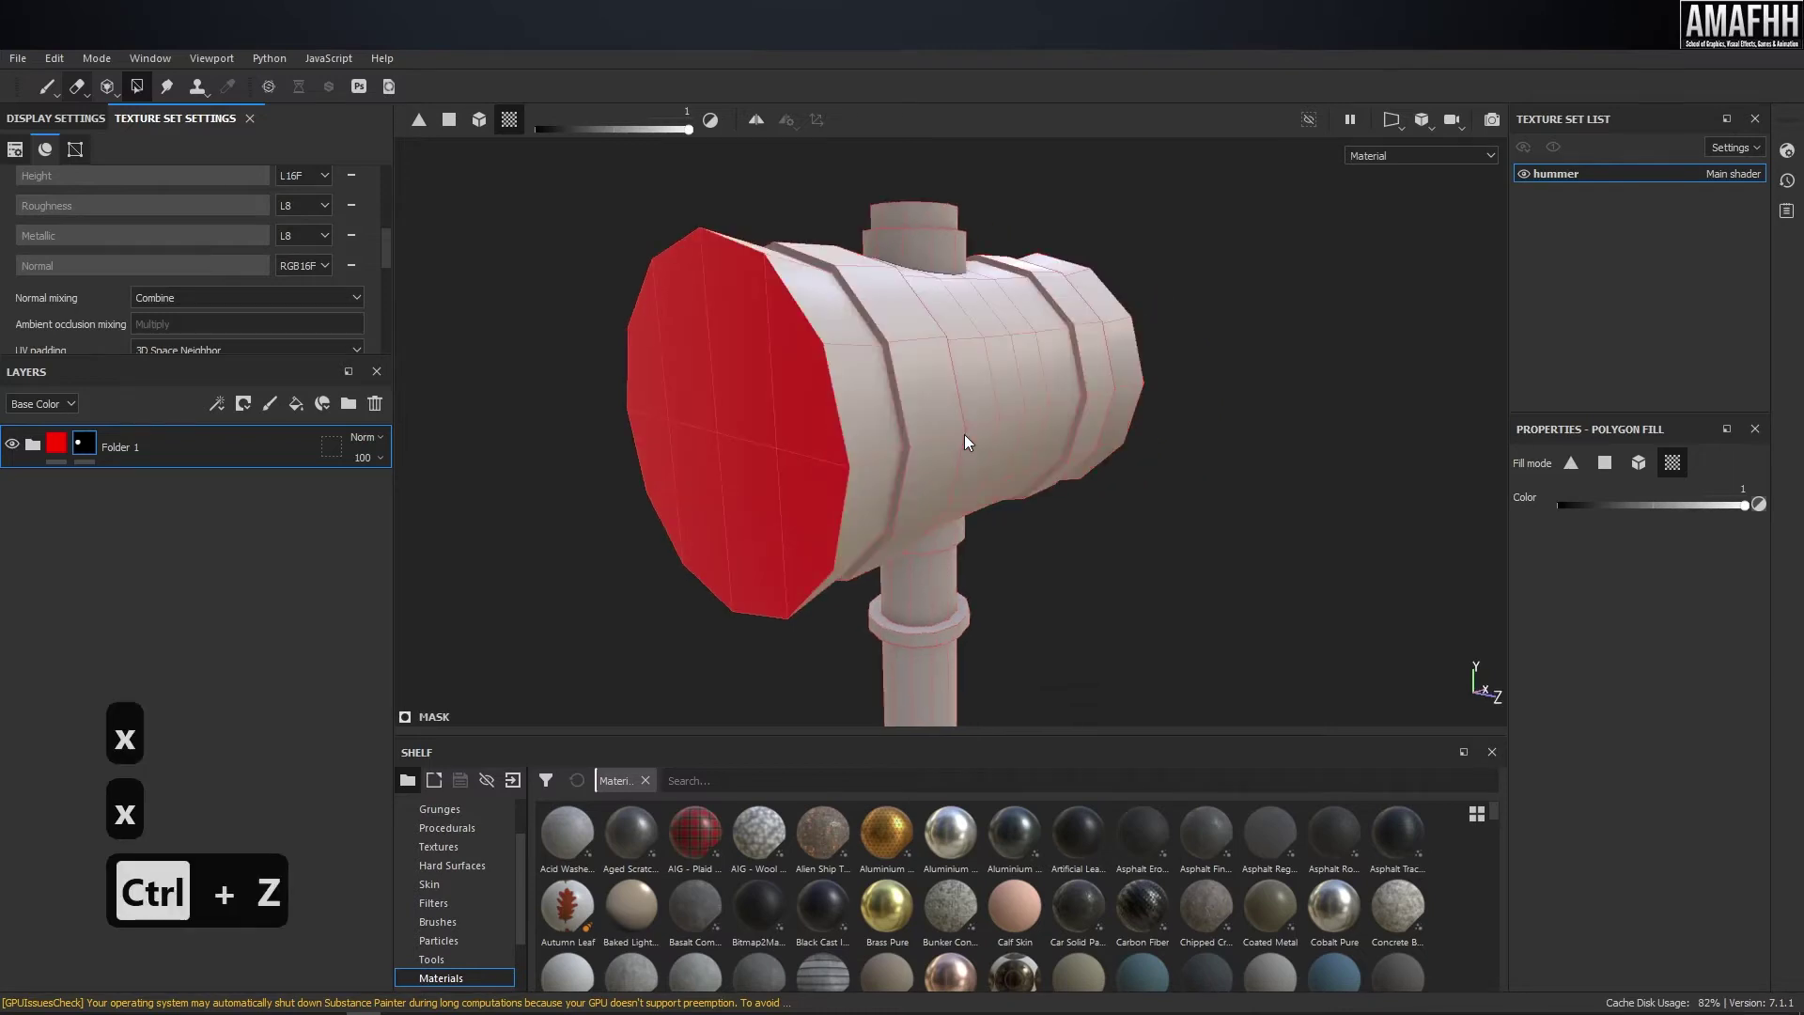
# - Show the 3D and UV views side by side, try filling the head's body island, and undo the last two fills
pyautogui.press('F1')
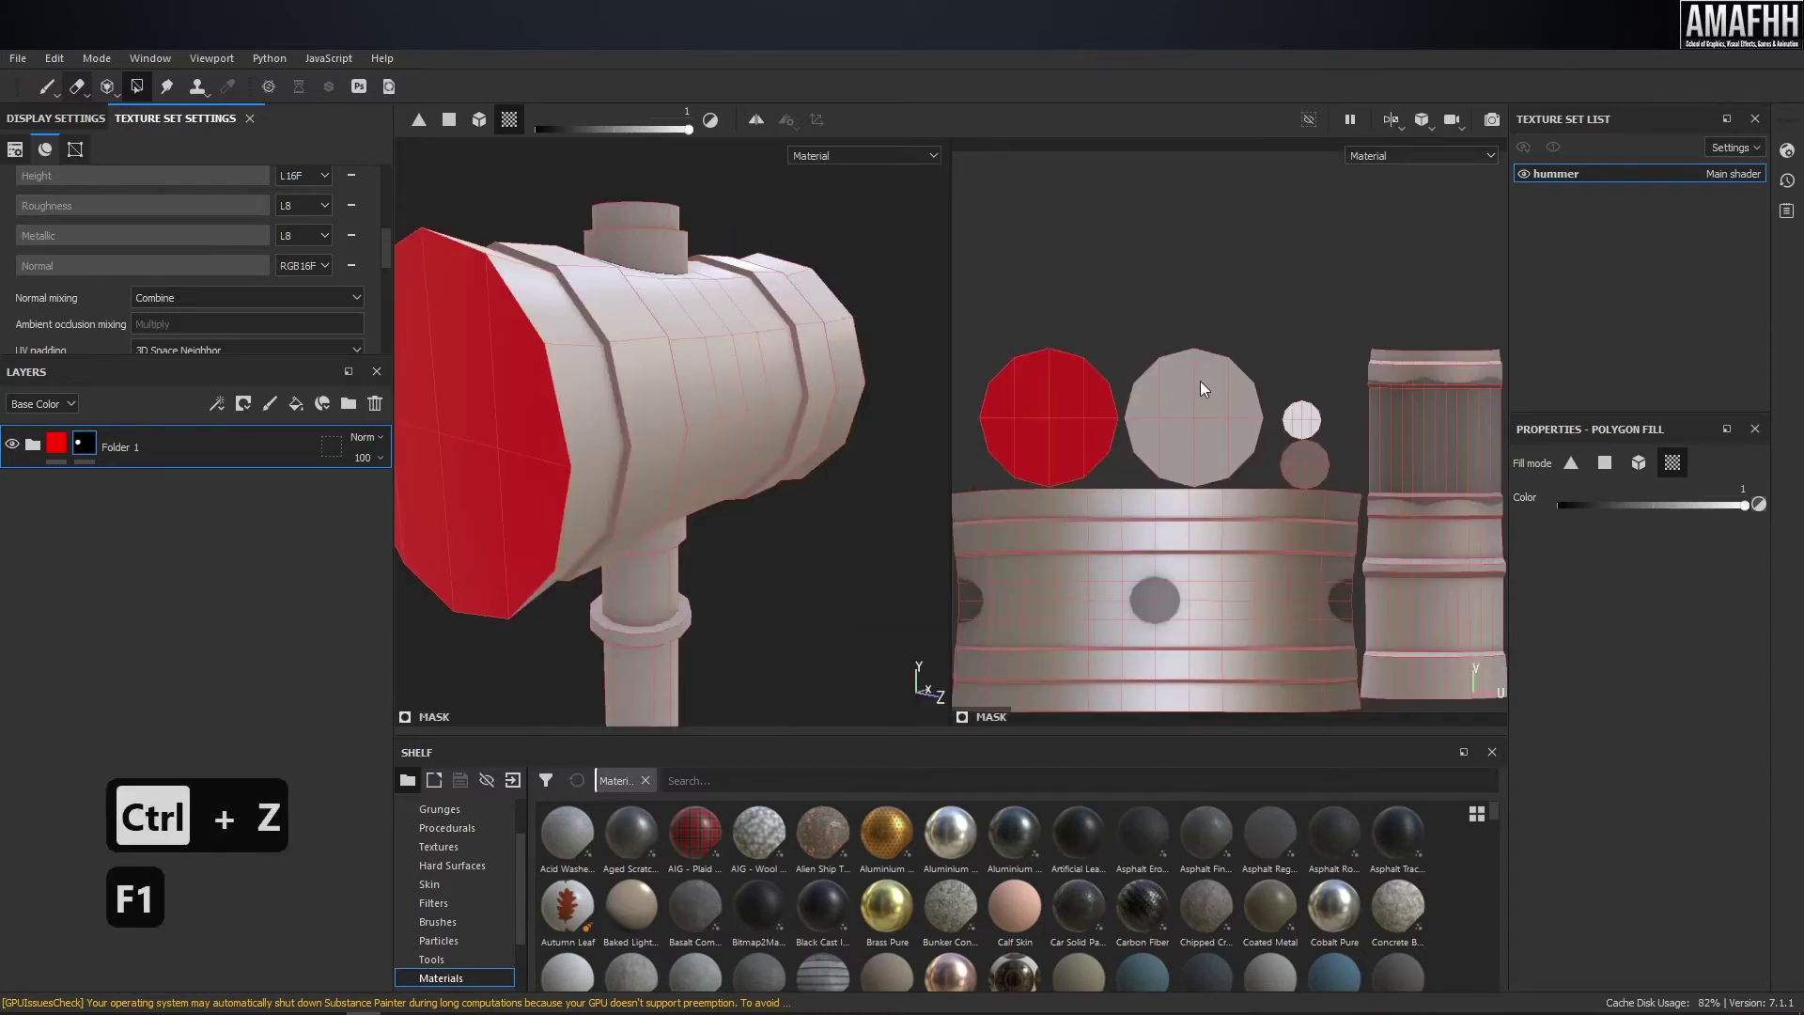
pyautogui.click(1203, 564)
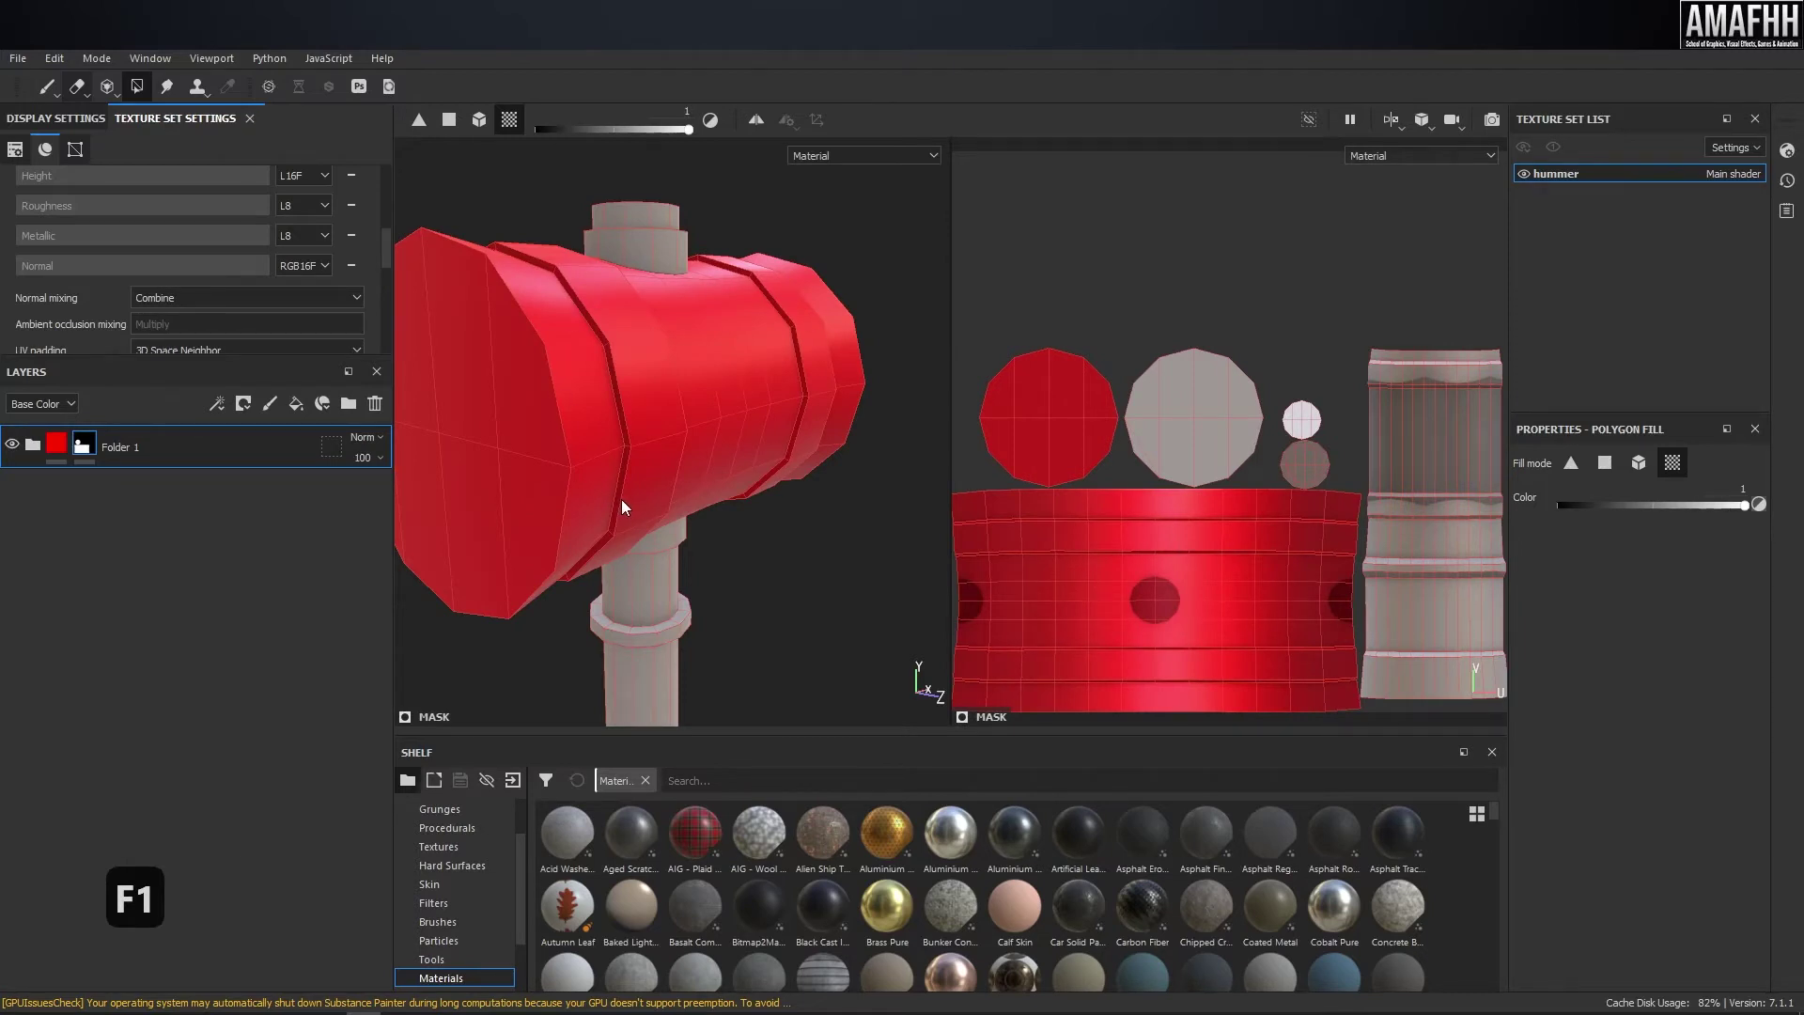
pyautogui.hotkey('ctrl', 'z')
pyautogui.hotkey('ctrl', 'z')
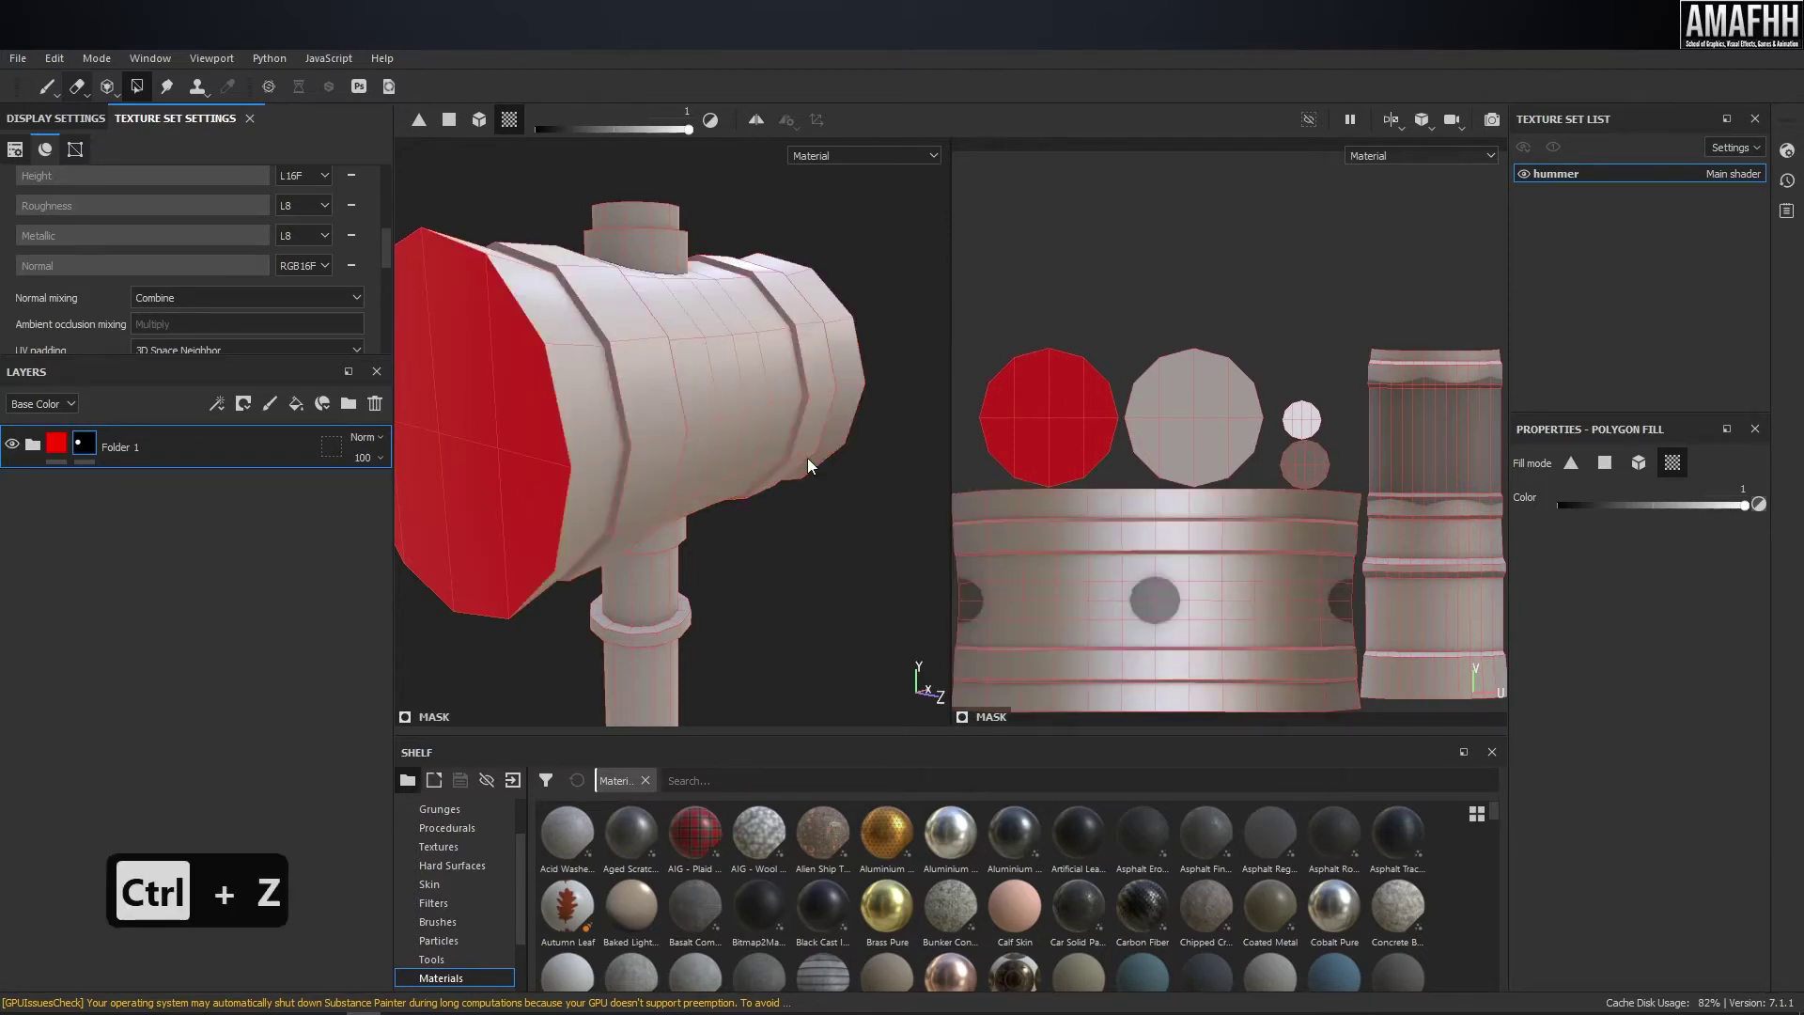
# - Fill the hammer head's curved body red from the 3D view, and clear it again with black UV chunk fill
pyautogui.click(752, 387)
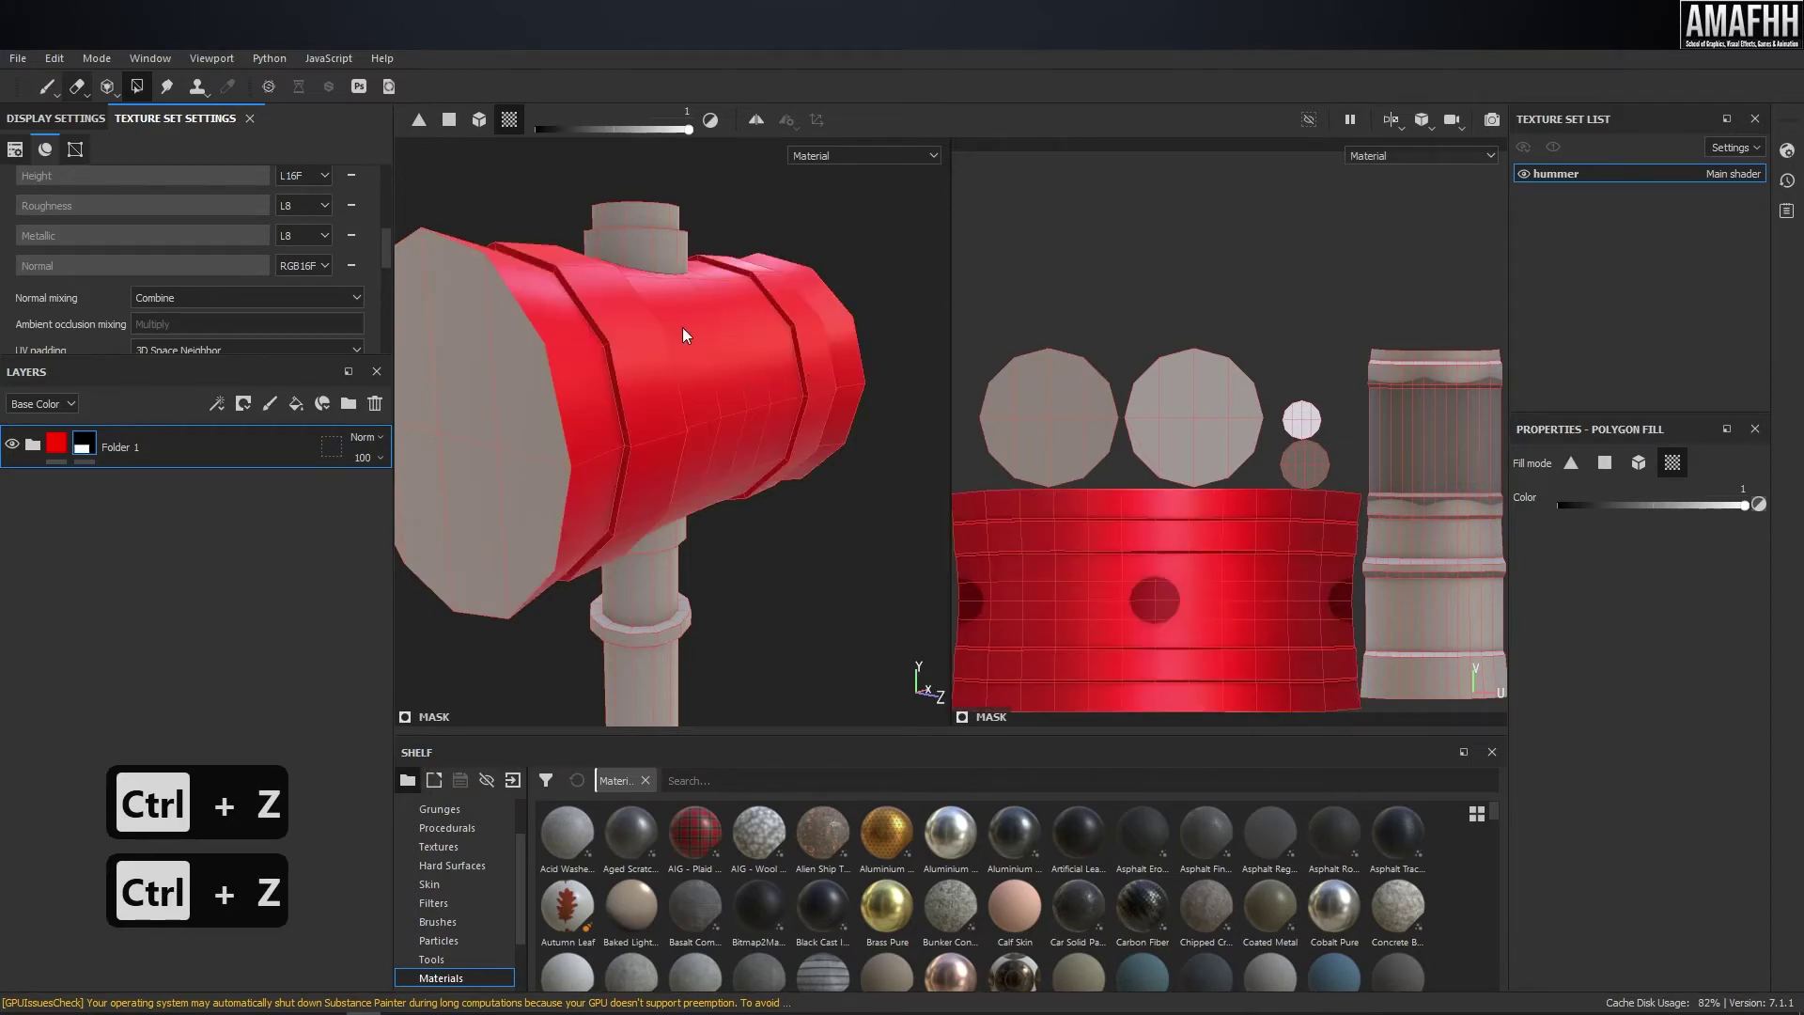
pyautogui.press('x')
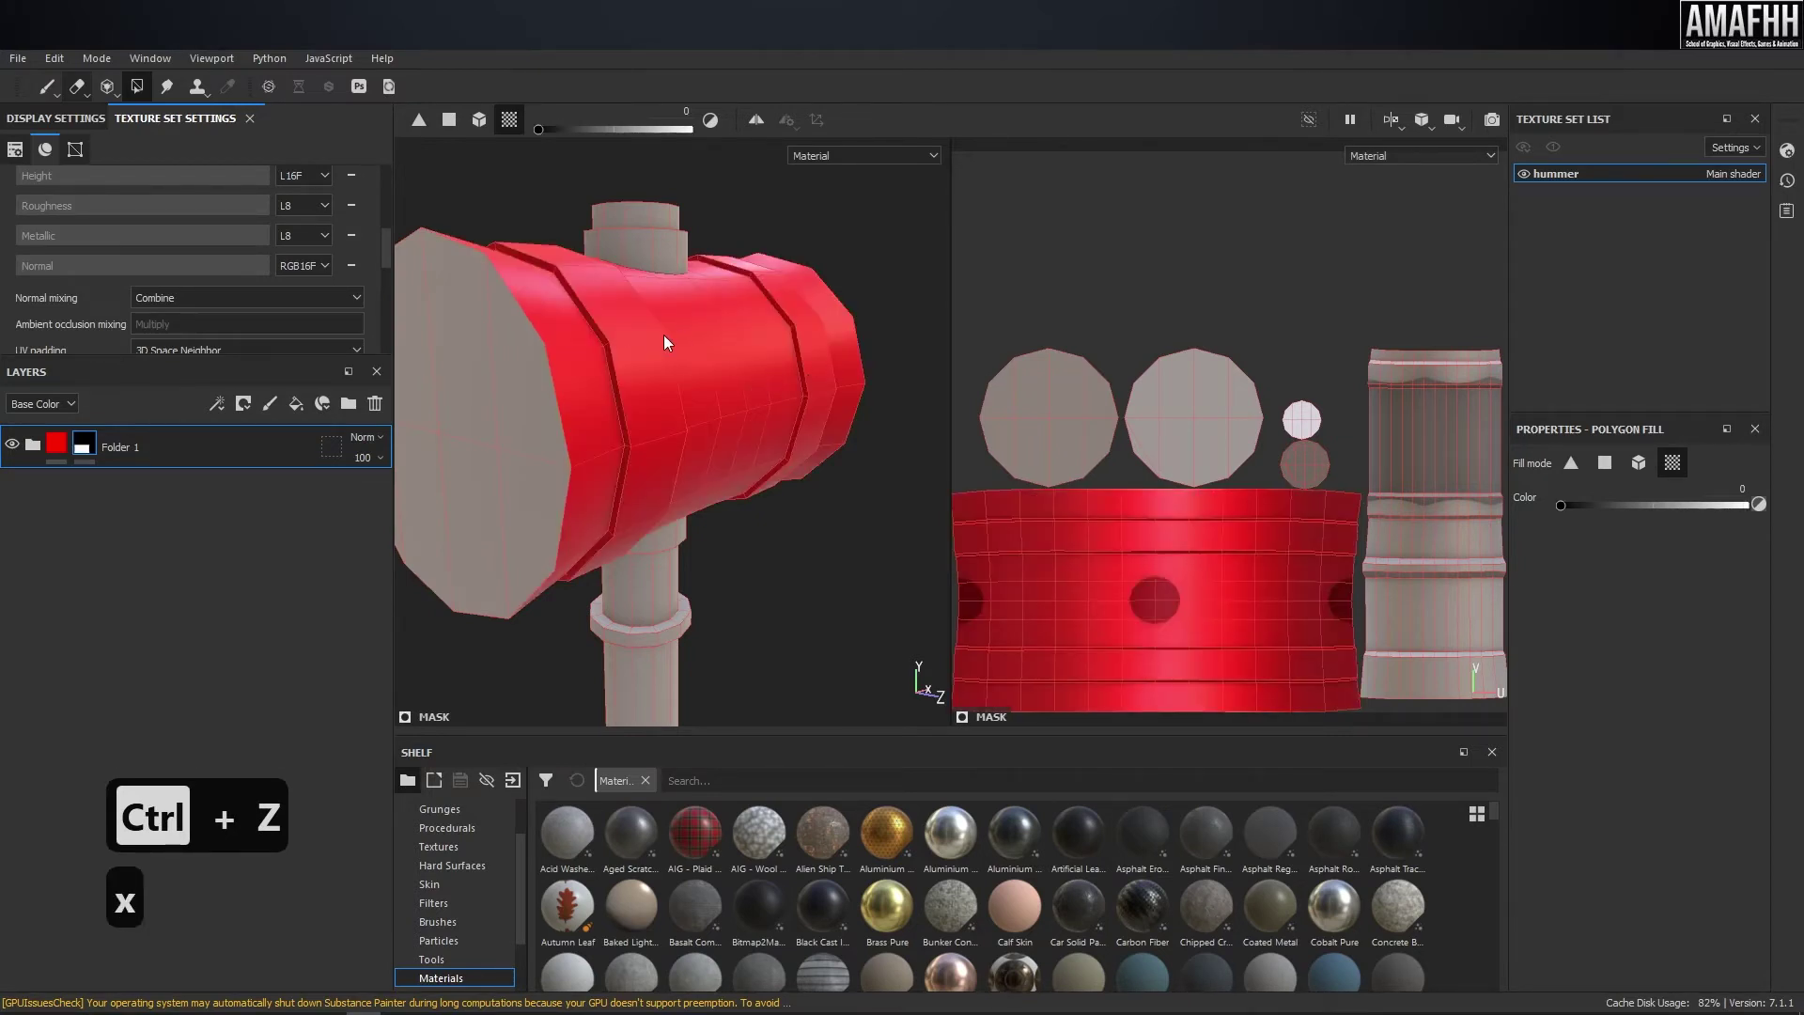
pyautogui.click(662, 336)
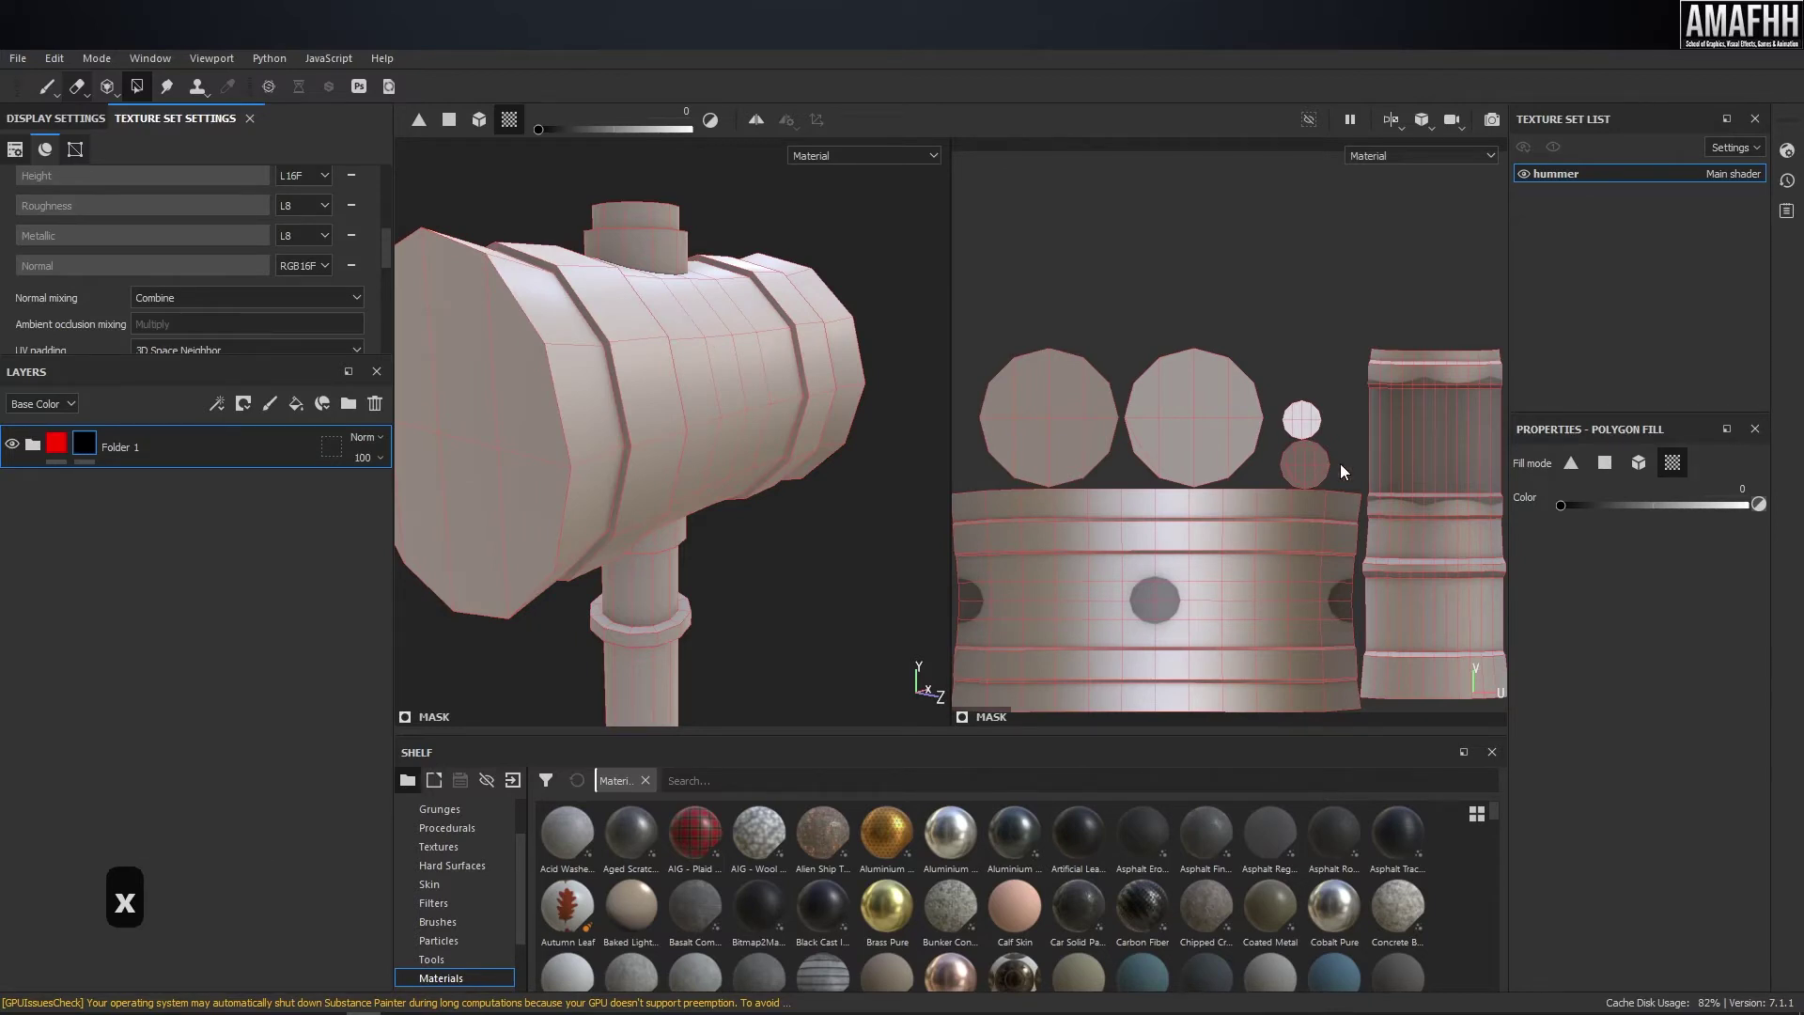
# - Reveal red on both round end caps of the hammer head with white UV chunk fill, and return to the 3D view alone
pyautogui.keyDown('alt'); pyautogui.moveTo(752, 361); pyautogui.dragTo(772, 427); pyautogui.keyUp('alt')
pyautogui.press('x')
pyautogui.click(717, 415)
pyautogui.click(1195, 418)
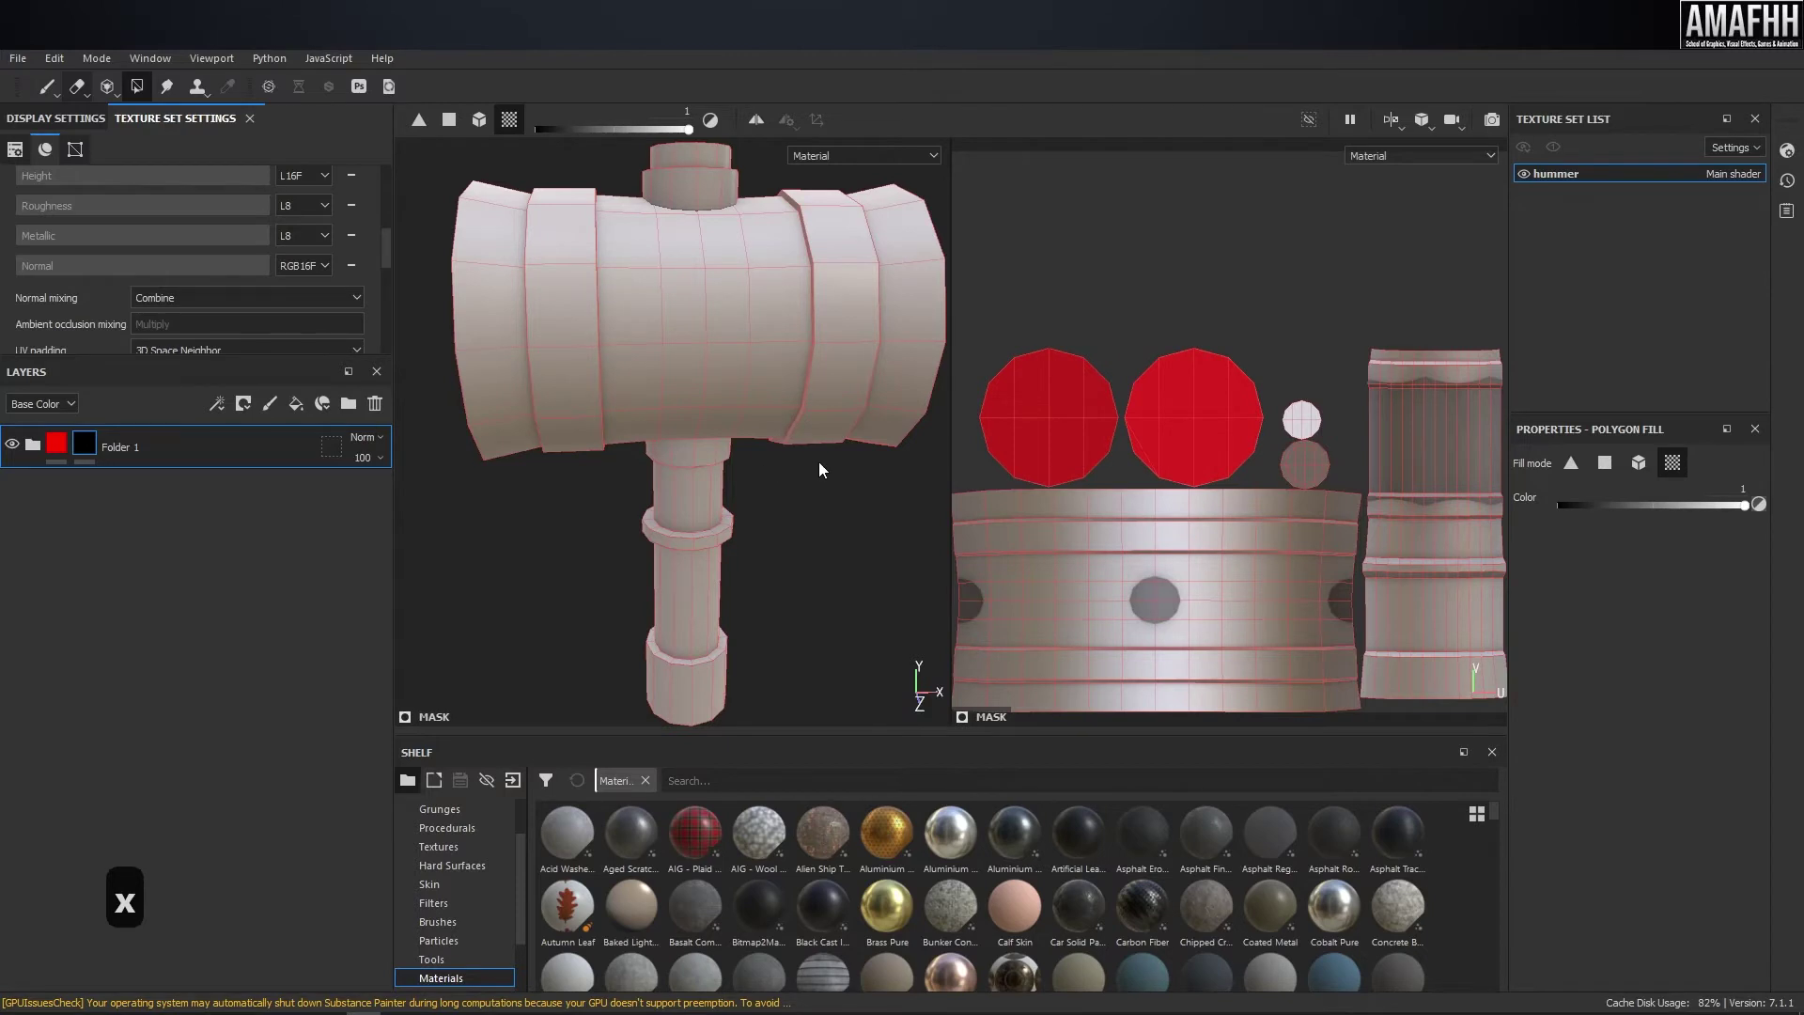
pyautogui.press('F4')
pyautogui.press('F2')
pyautogui.keyDown('alt'); pyautogui.moveTo(988, 493); pyautogui.dragTo(1040, 487); pyautogui.keyUp('alt')
pyautogui.keyDown('alt'); pyautogui.moveTo(1039, 487); pyautogui.dragTo(1026, 416, button='right'); pyautogui.keyUp('alt')
pyautogui.keyDown('alt'); pyautogui.moveTo(1026, 416); pyautogui.dragTo(978, 358, button='middle'); pyautogui.keyUp('alt')
pyautogui.keyDown('alt'); pyautogui.moveTo(978, 358); pyautogui.dragTo(1150, 374); pyautogui.keyUp('alt')
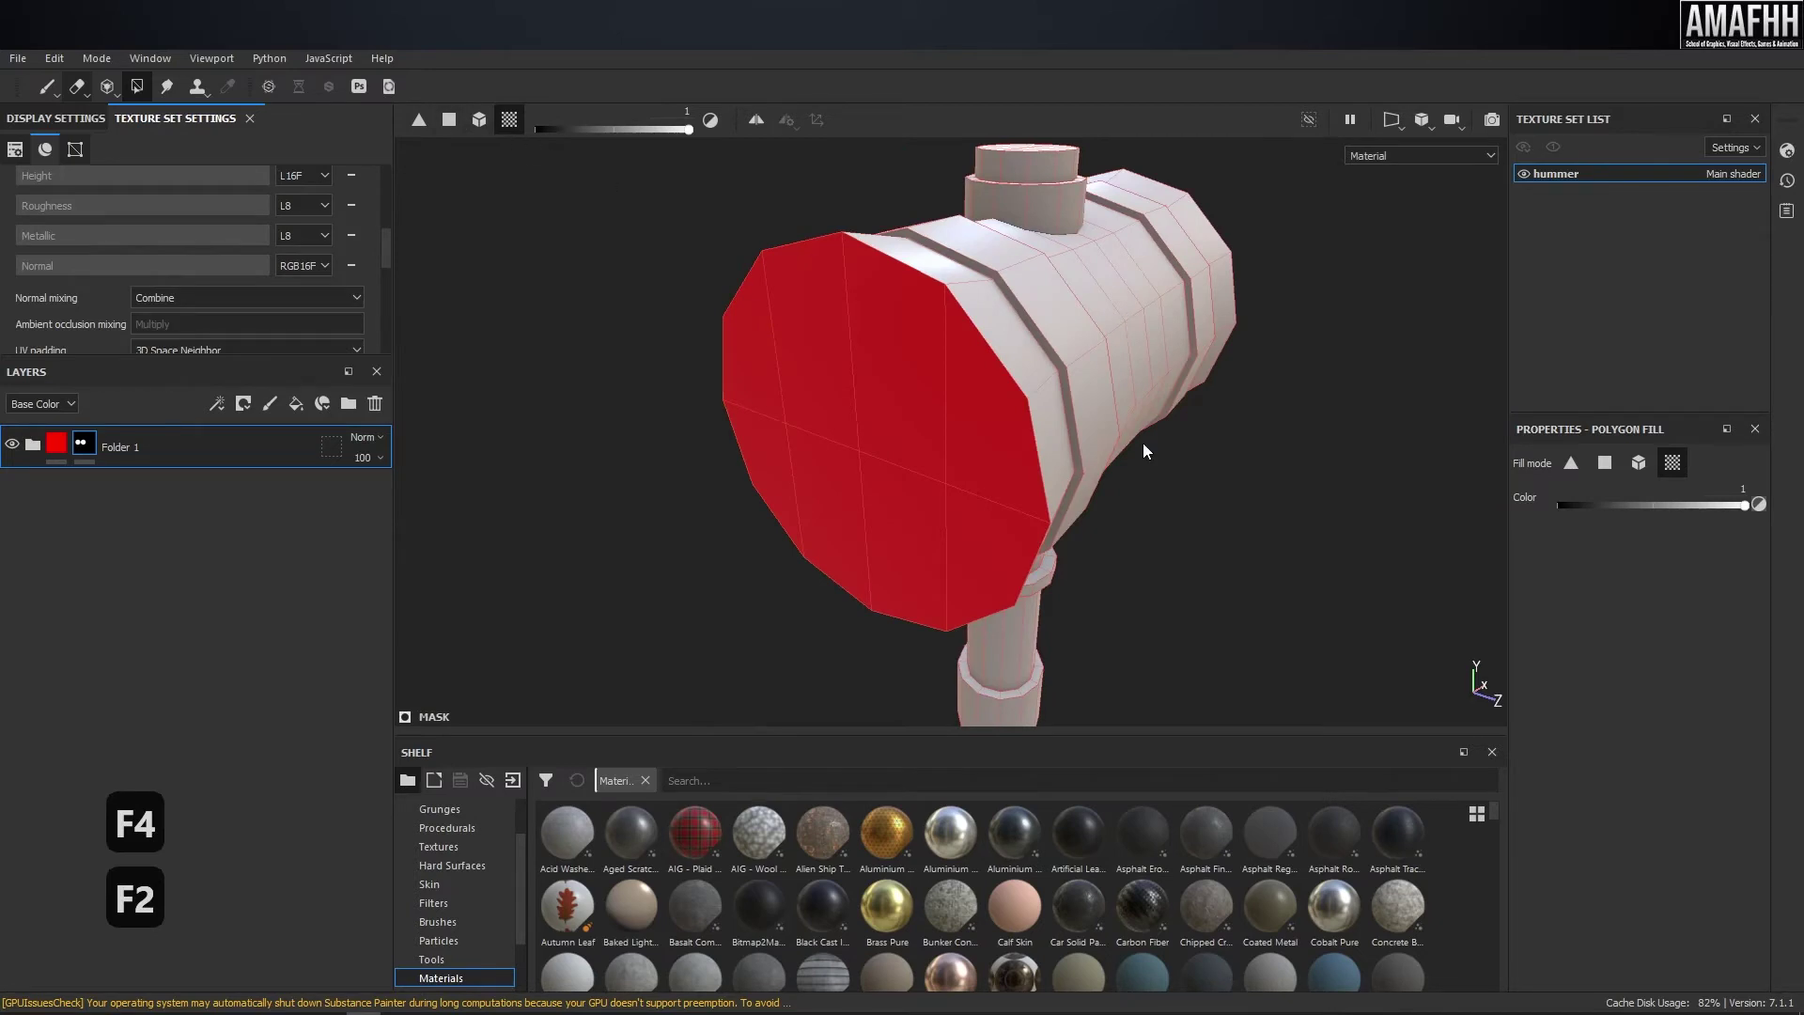
# - In quad mode, reveal red on the handle sections around the ring and on the tip above the hammer head
pyautogui.keyDown('alt'); pyautogui.moveTo(1142, 443); pyautogui.dragTo(940, 376); pyautogui.keyUp('alt')
pyautogui.click(451, 120)
pyautogui.keyDown('alt'); pyautogui.moveTo(1066, 465); pyautogui.dragTo(997, 408, button='middle'); pyautogui.keyUp('alt')
pyautogui.keyDown('alt'); pyautogui.moveTo(996, 408); pyautogui.dragTo(893, 306); pyautogui.keyUp('alt')
pyautogui.moveTo(972, 508); pyautogui.dragTo(545, 508)
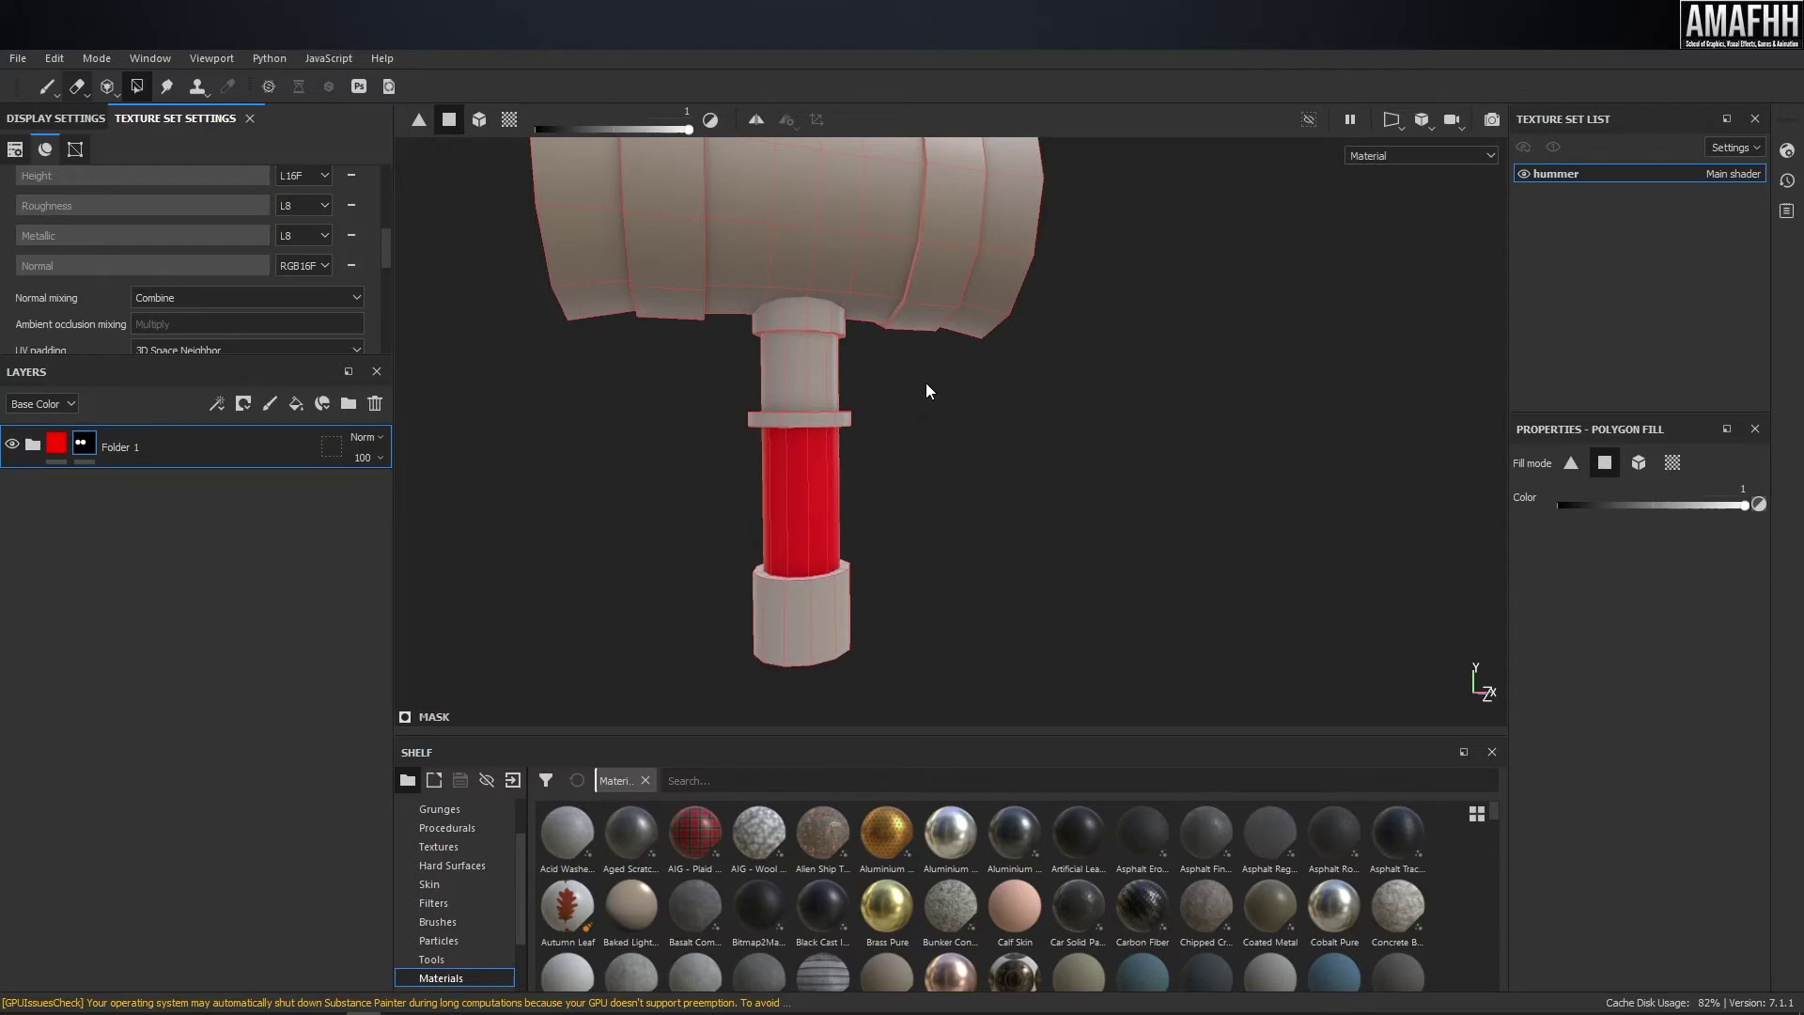
pyautogui.keyDown('alt'); pyautogui.moveTo(652, 386); pyautogui.dragTo(1031, 481); pyautogui.keyUp('alt')
pyautogui.moveTo(1084, 213); pyautogui.dragTo(888, 246)
pyautogui.keyDown('alt'); pyautogui.moveTo(673, 302); pyautogui.dragTo(964, 357); pyautogui.keyUp('alt')
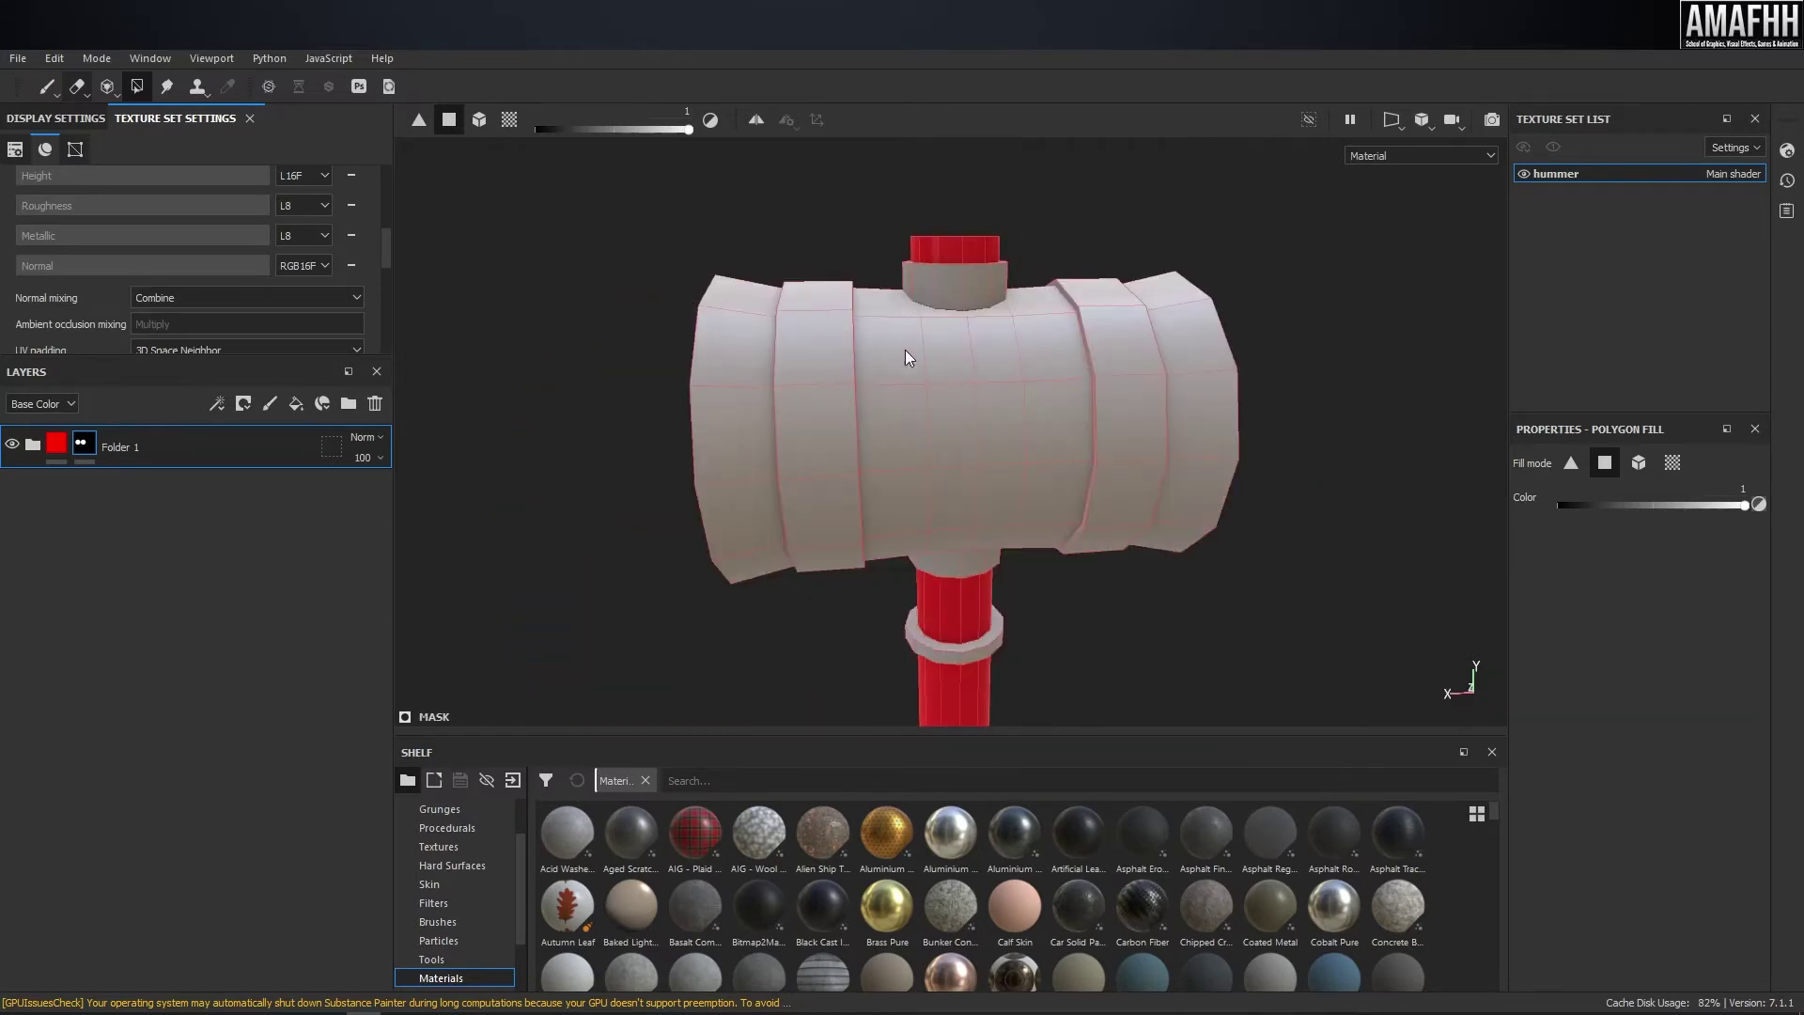
# - In the UV view, reveal red on the middle strip and the two outer strips of the hammer head's body island
pyautogui.press('F4')
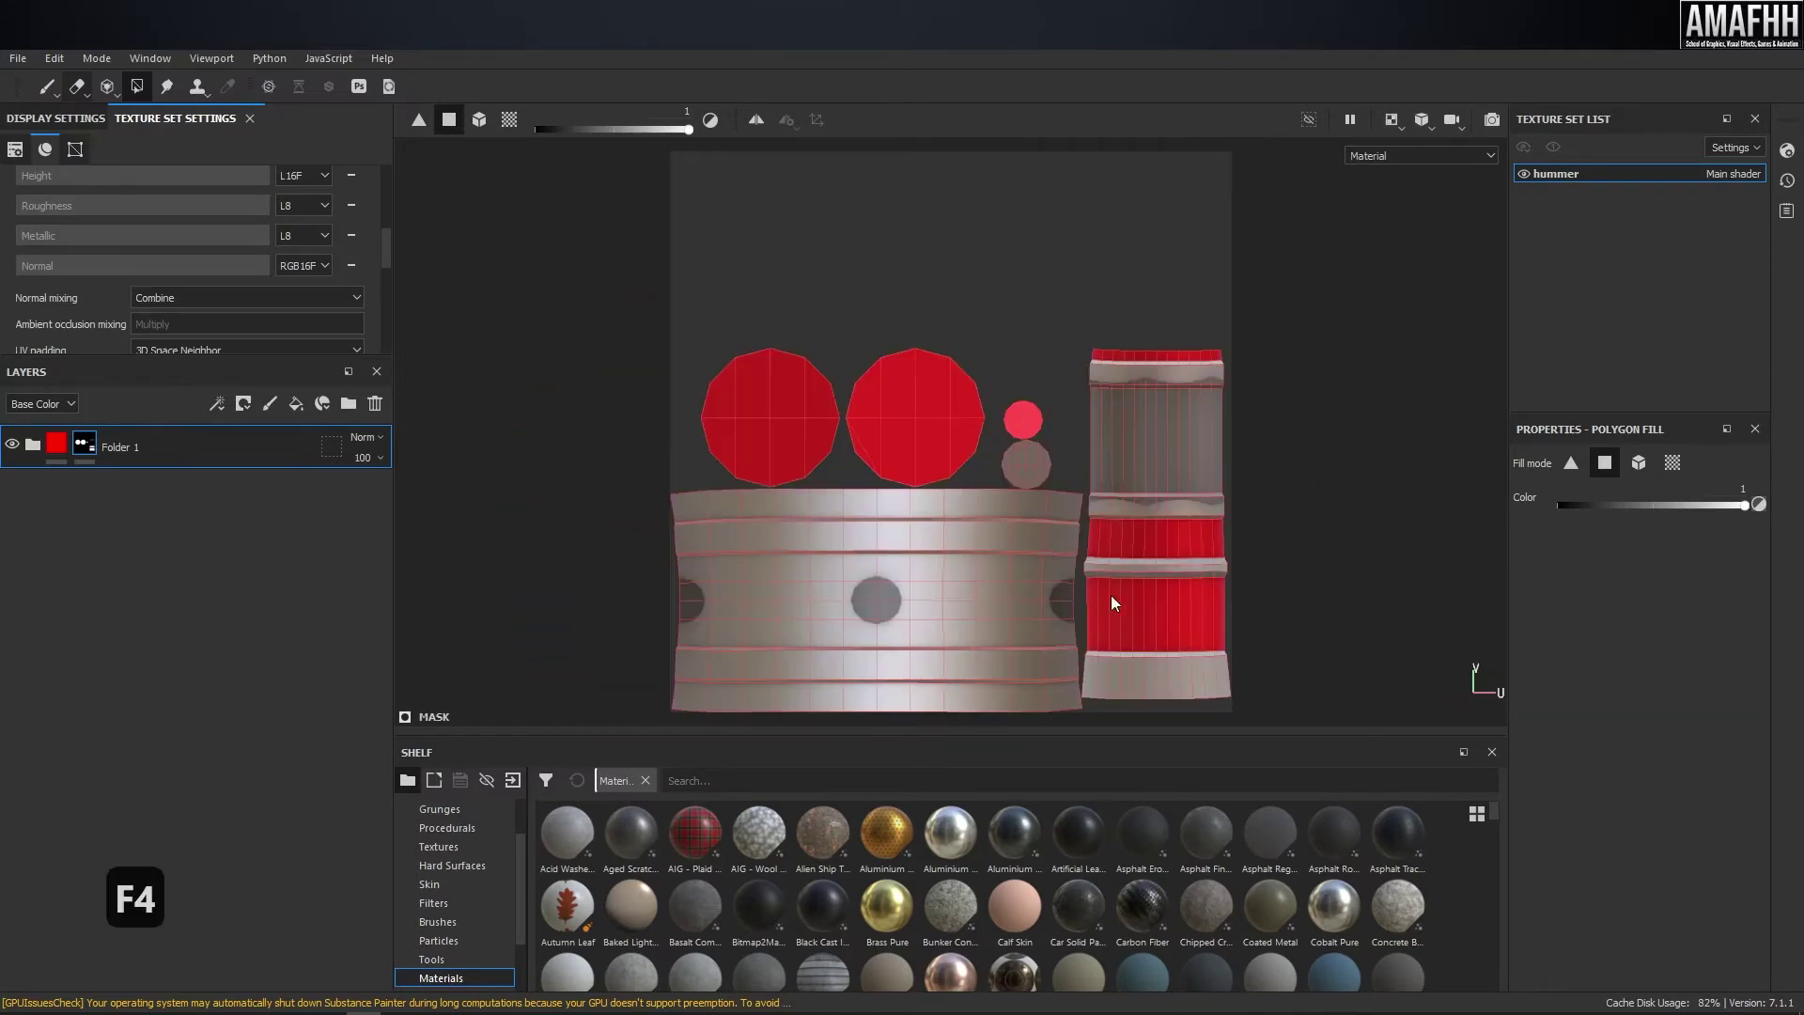
pyautogui.scroll(3, 878, 435)
pyautogui.scroll(-1, 1256, 393)
pyautogui.moveTo(1251, 428); pyautogui.dragTo(441, 528)
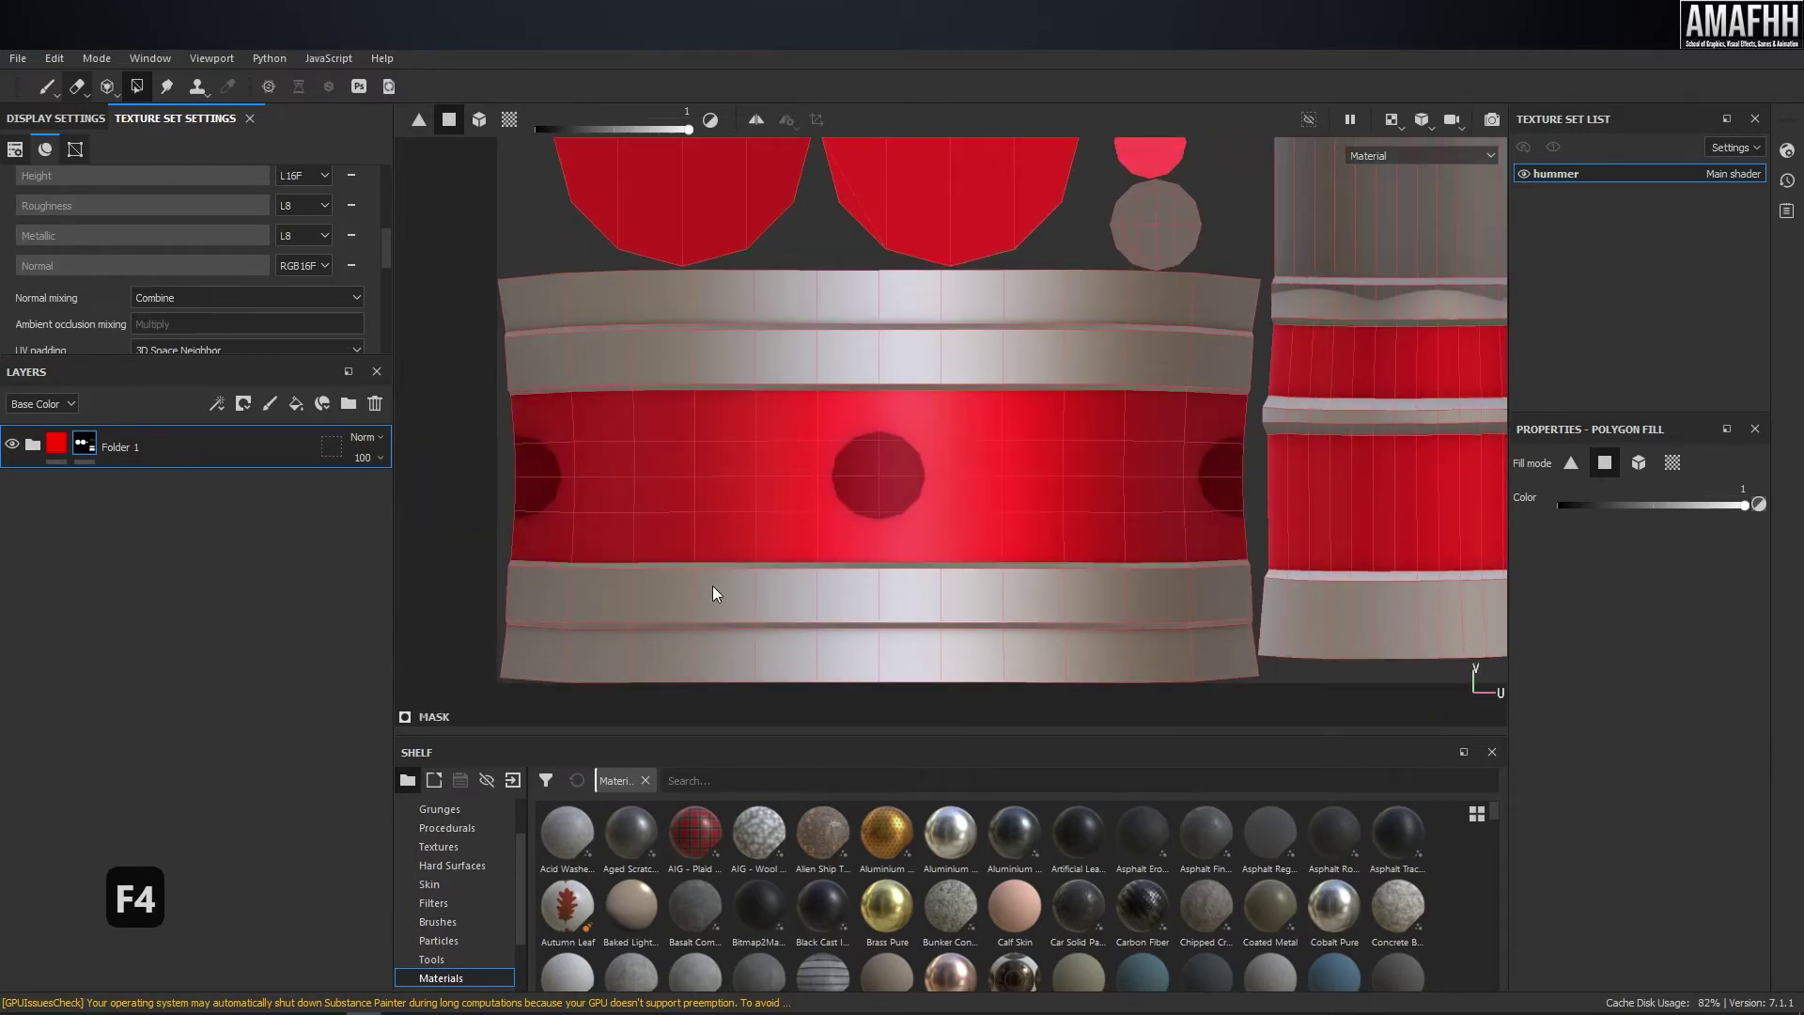
pyautogui.moveTo(1249, 708); pyautogui.dragTo(451, 640)
pyautogui.moveTo(1214, 304); pyautogui.dragTo(399, 301)
# - Clear the stray red face on the upper metal band's edge with black, and restore the white fill value
pyautogui.scroll(-2, 1024, 425)
pyautogui.scroll(4, 1093, 374)
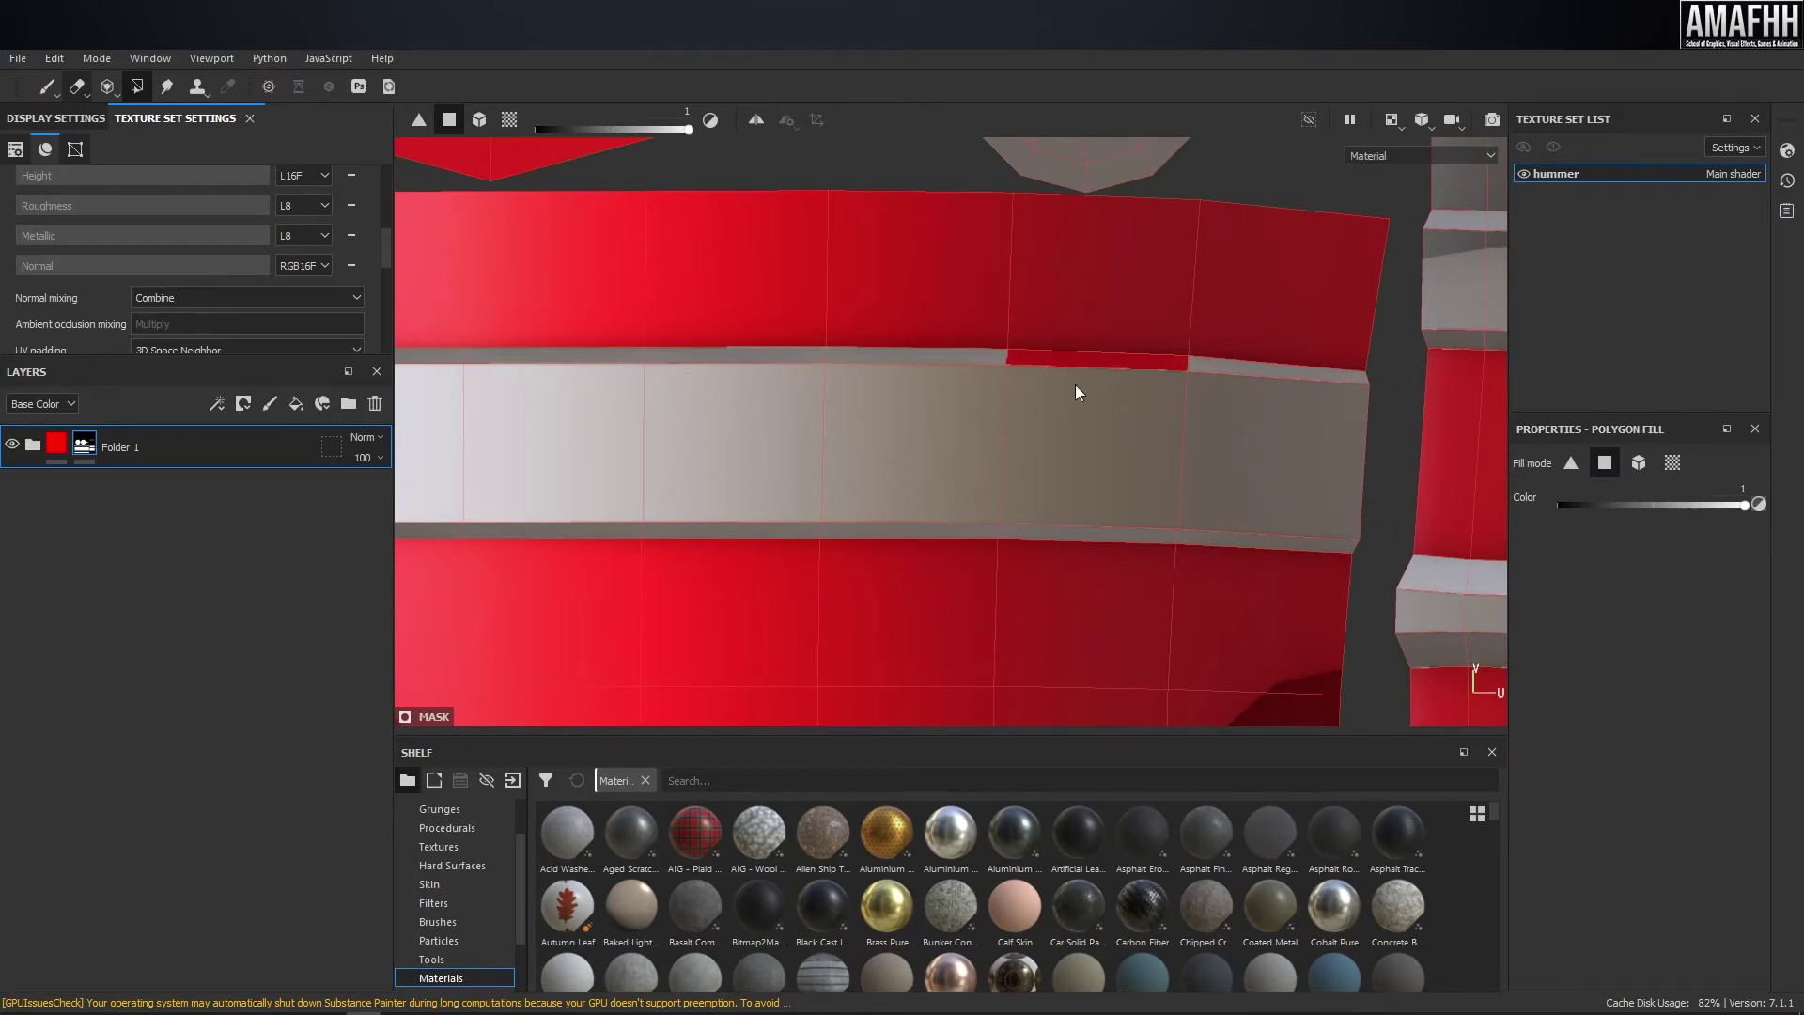
pyautogui.press('x')
pyautogui.click(1073, 357)
pyautogui.press('x')
pyautogui.scroll(-3, 1109, 385)
pyautogui.keyDown('shift'); pyautogui.moveTo(1136, 388); pyautogui.dragTo(1067, 378, button='right'); pyautogui.keyUp('shift')
pyautogui.scroll(-2, 1068, 376)
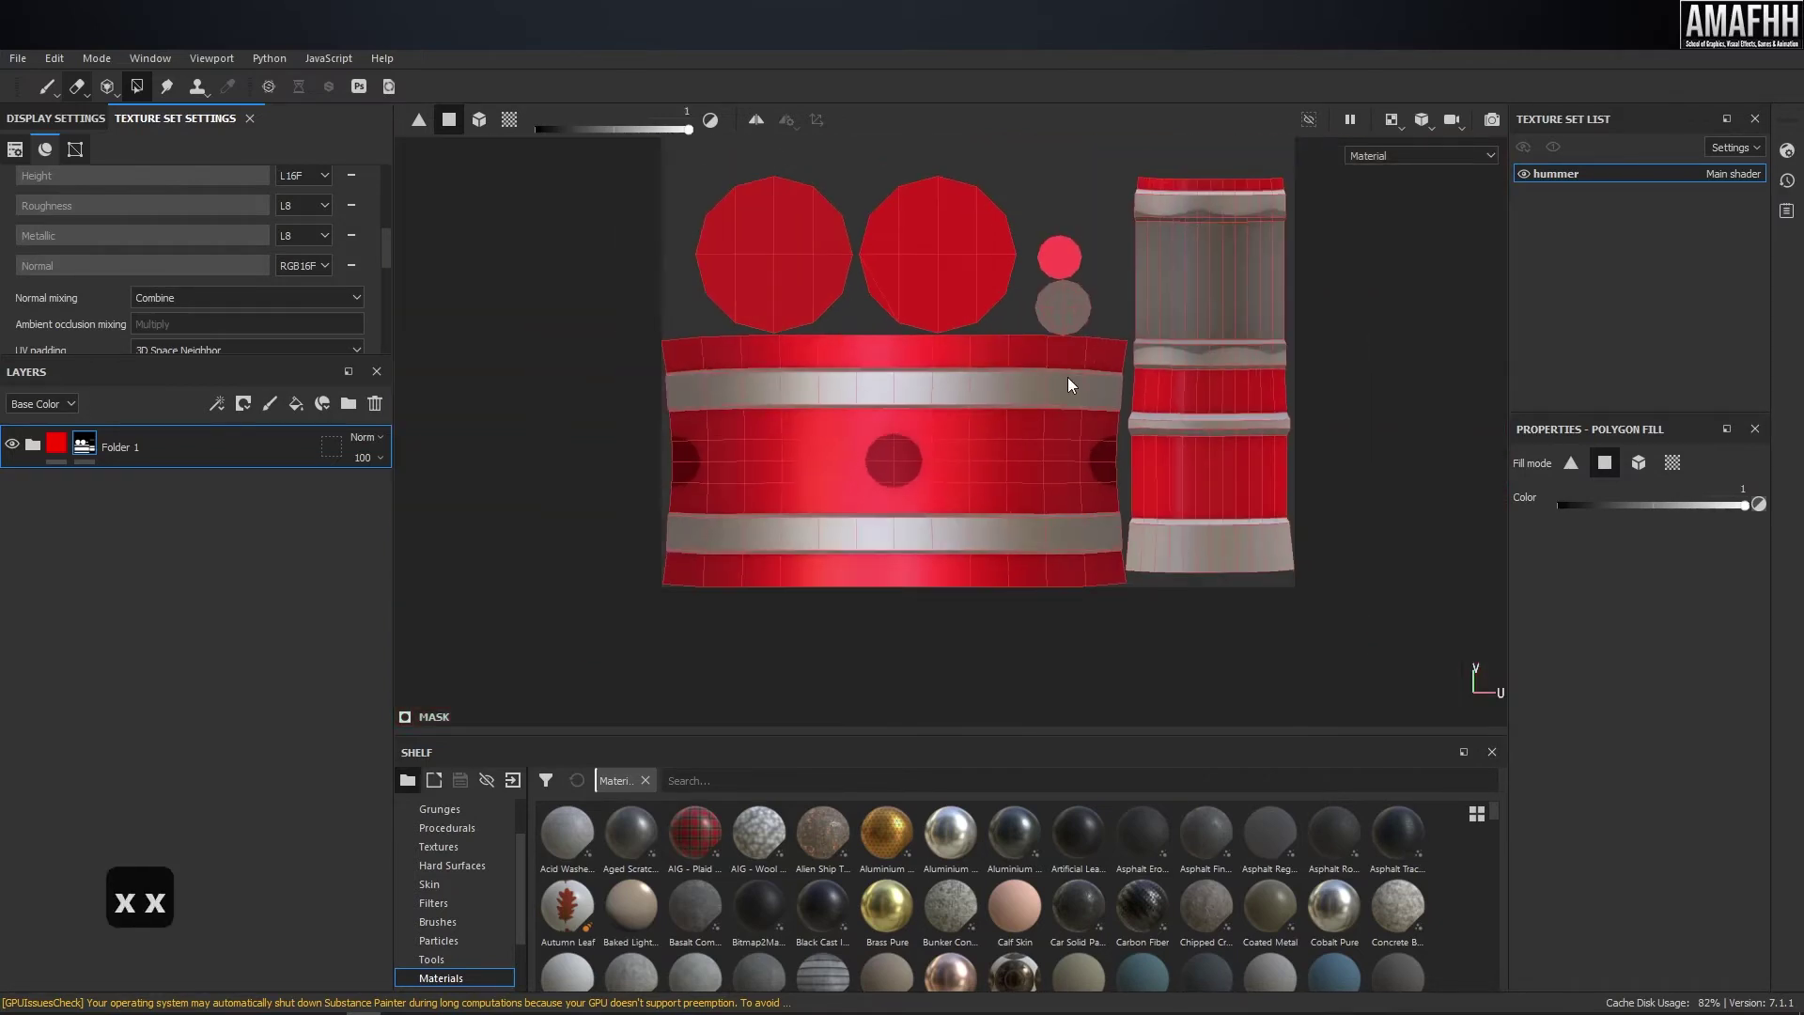
pyautogui.press('F4')
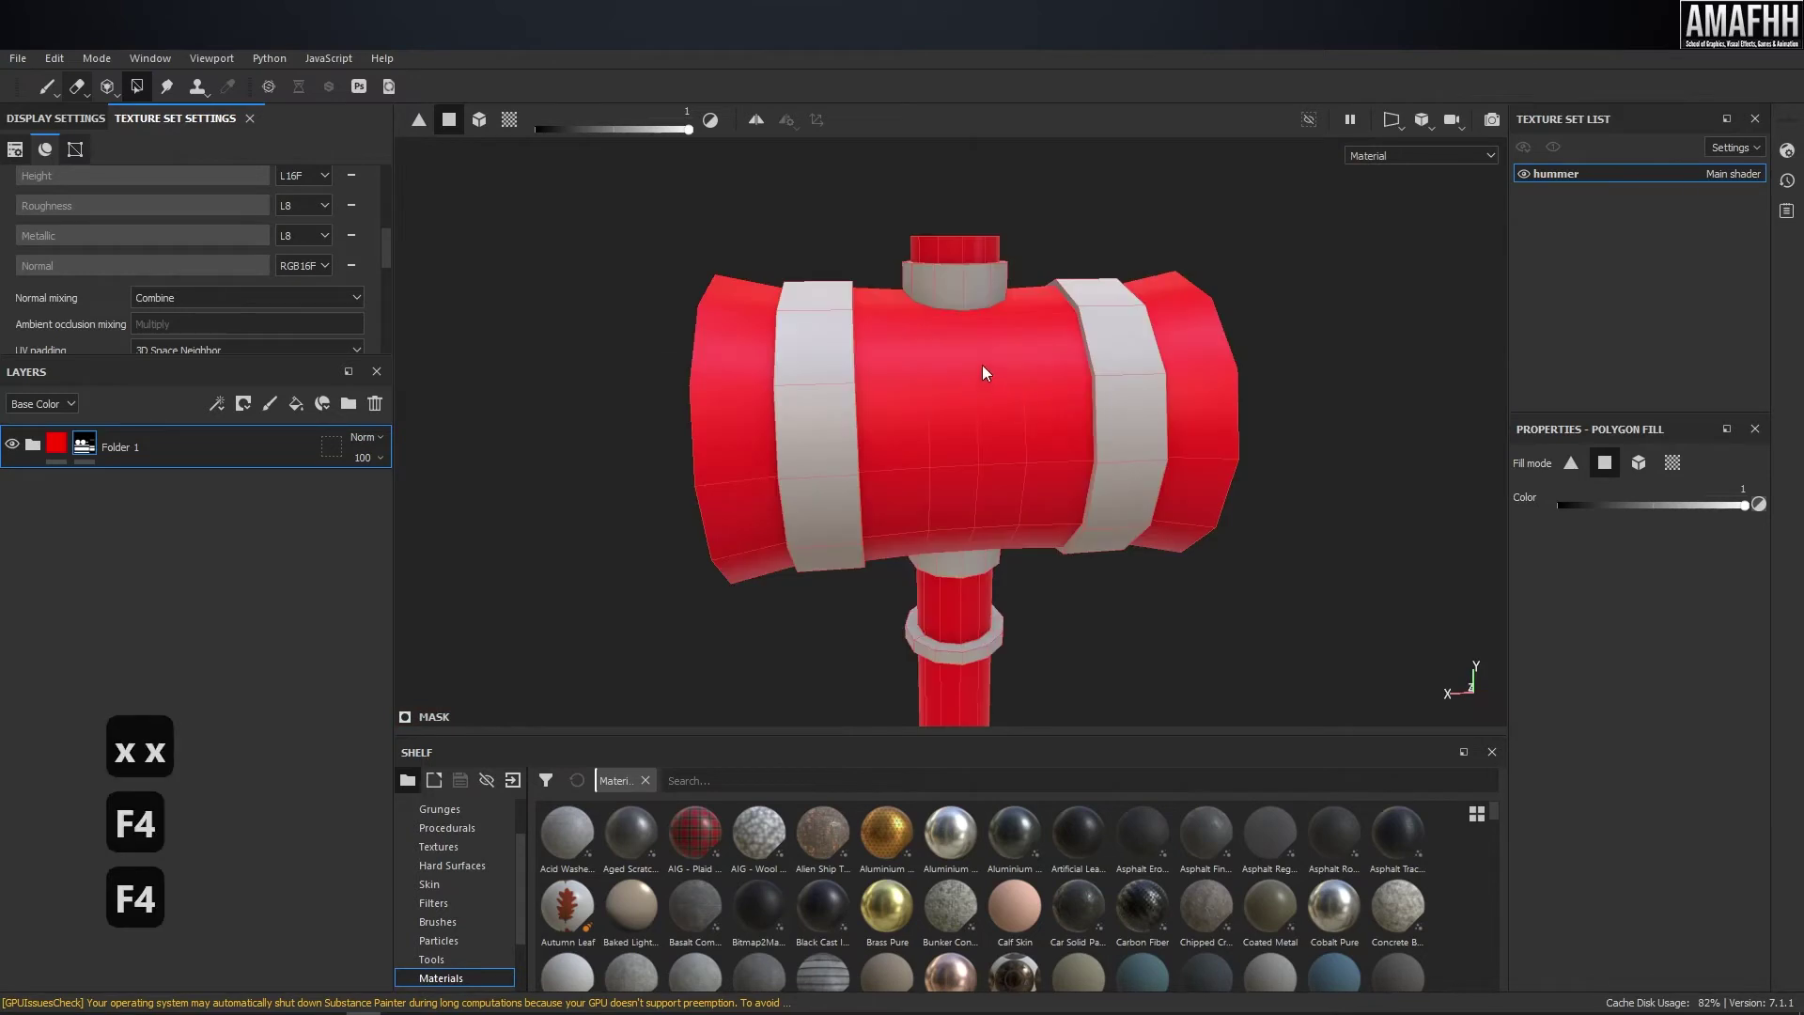
# - In the UV view, reveal red on the long handle section between the two upper collars
pyautogui.press('F4')
pyautogui.click(1154, 280)
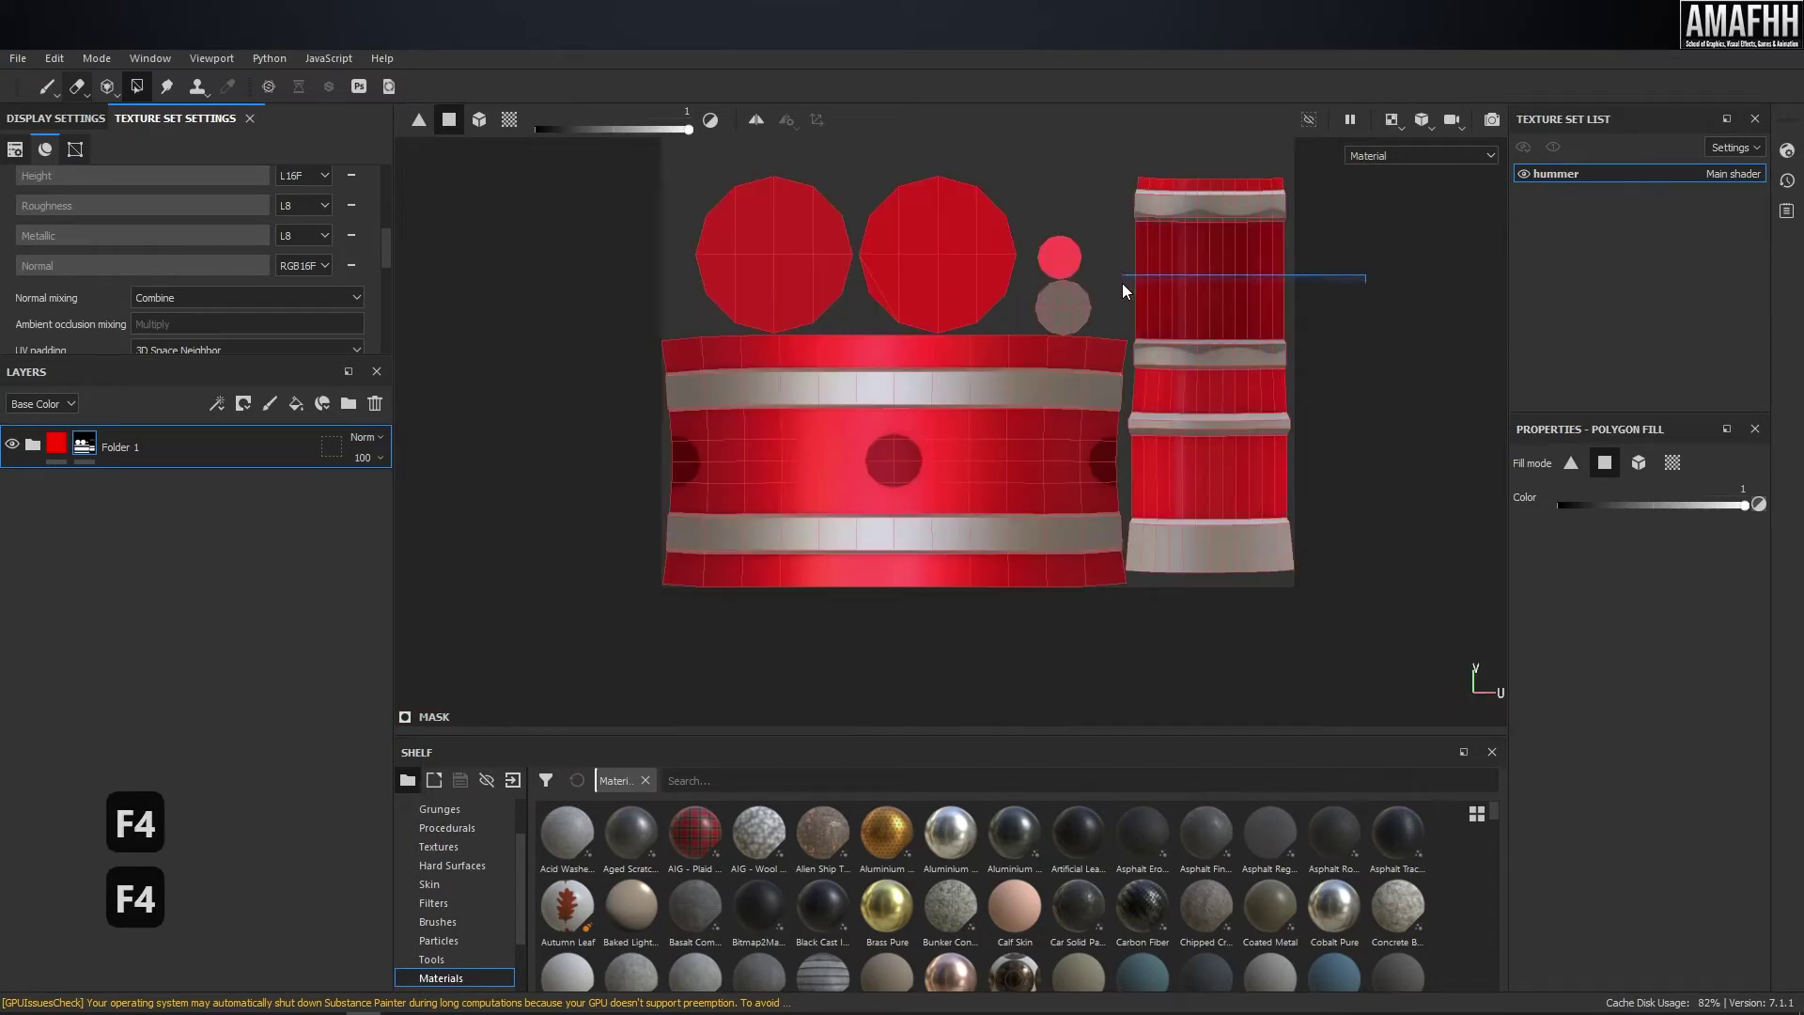
pyautogui.scroll(5, 1119, 290)
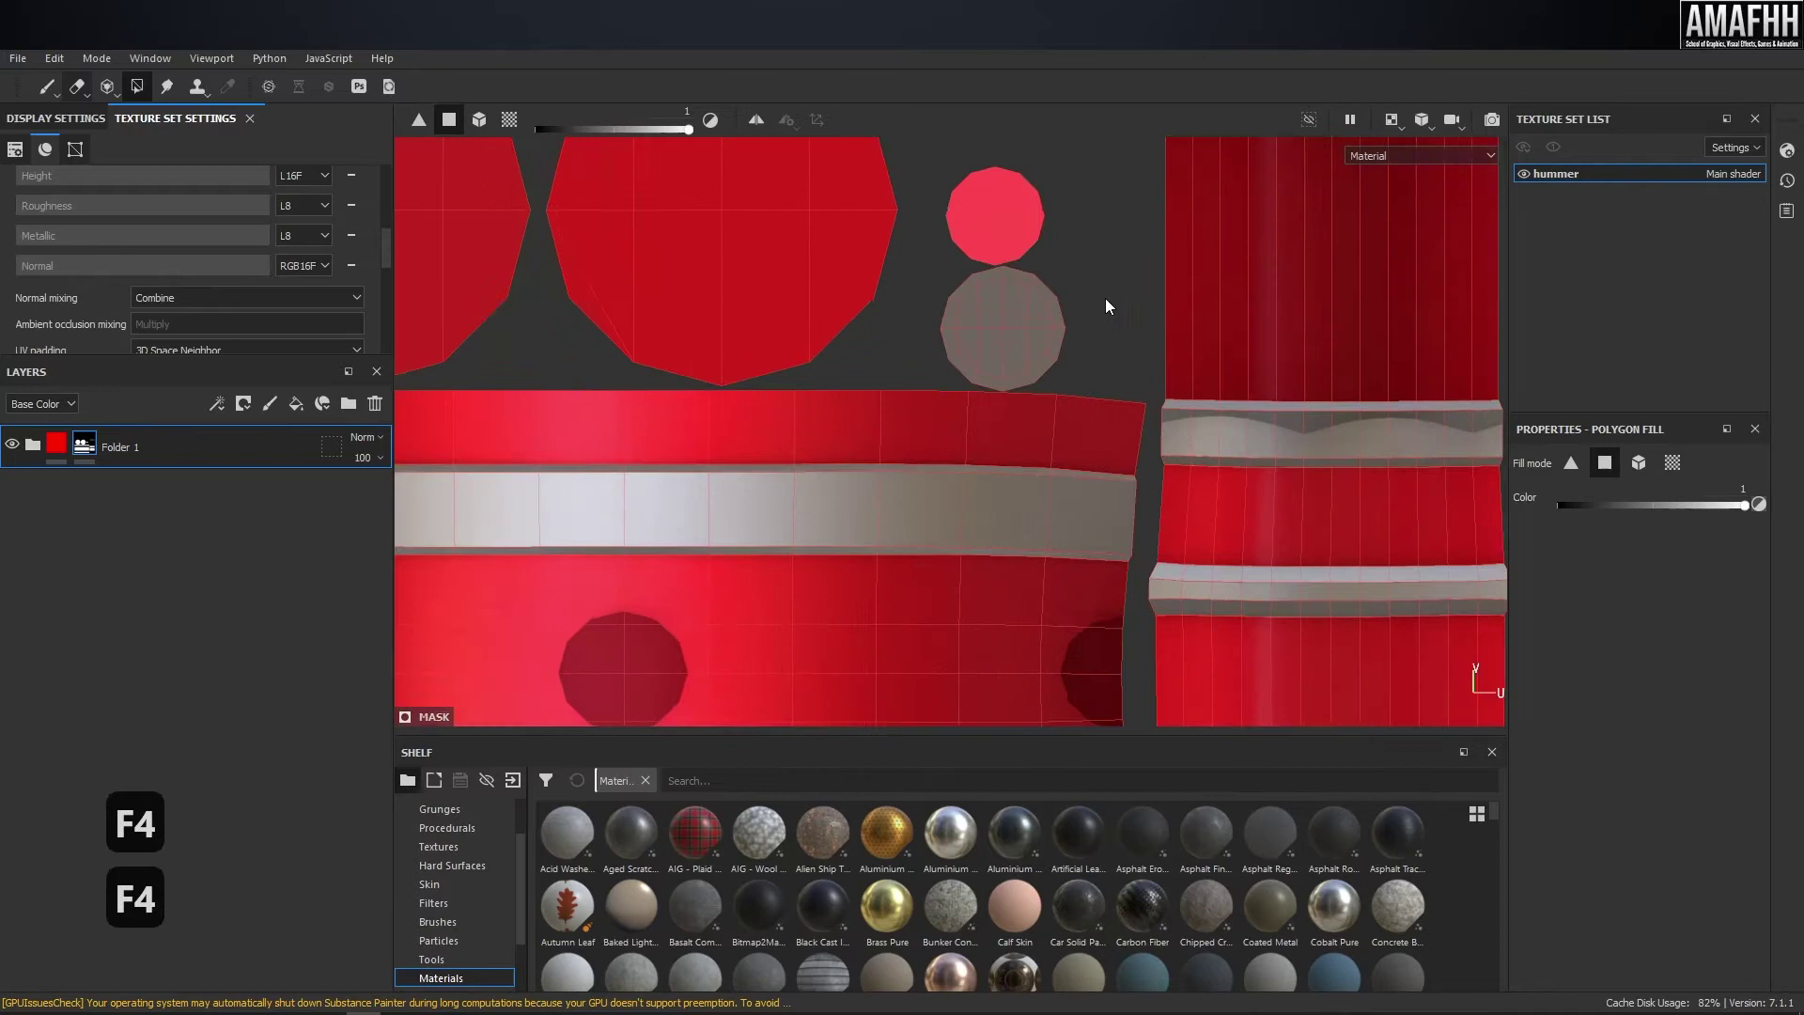
pyautogui.scroll(-2, 1088, 331)
pyautogui.press('F4')
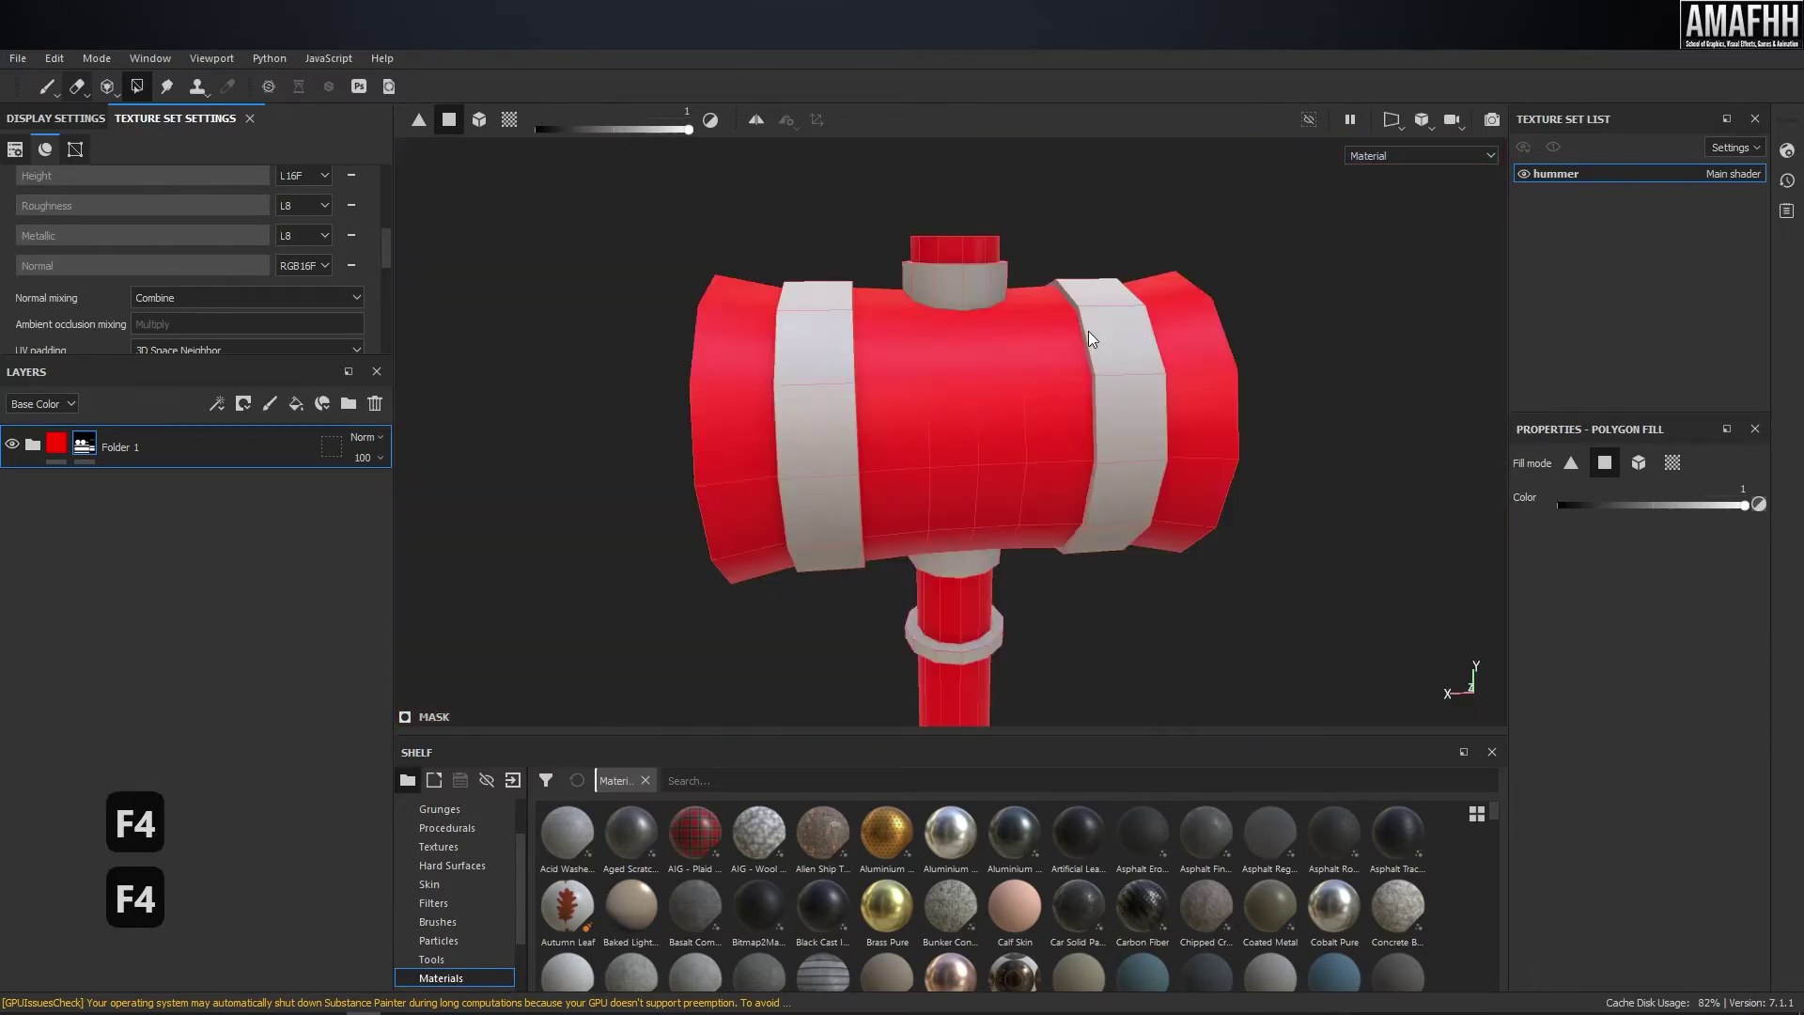
pyautogui.scroll(-2, 1088, 330)
pyautogui.keyDown('alt'); pyautogui.moveTo(1017, 569); pyautogui.dragTo(1055, 411); pyautogui.keyUp('alt')
pyautogui.scroll(2, 967, 444)
pyautogui.keyDown('alt'); pyautogui.moveTo(806, 228); pyautogui.dragTo(897, 293); pyautogui.keyUp('alt')
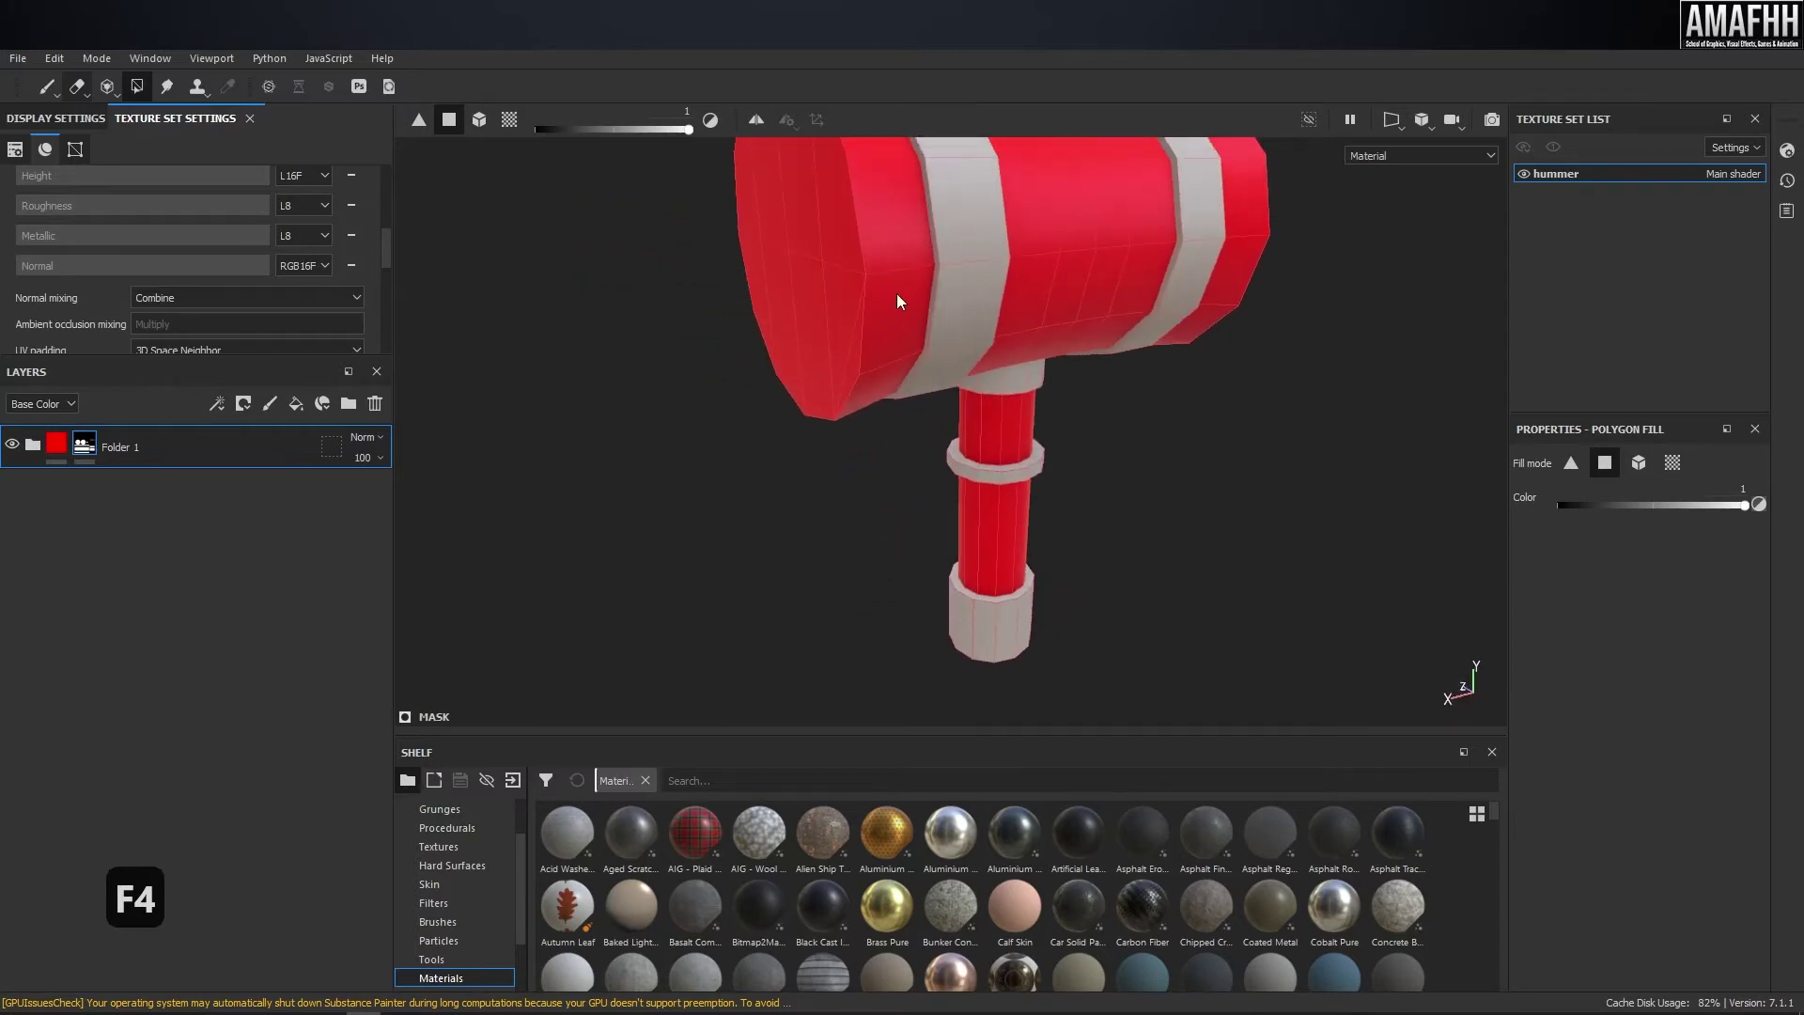
# - Rename Folder 1 to "wood area"
pyautogui.doubleClick(122, 447)
pyautogui.write('wood area')
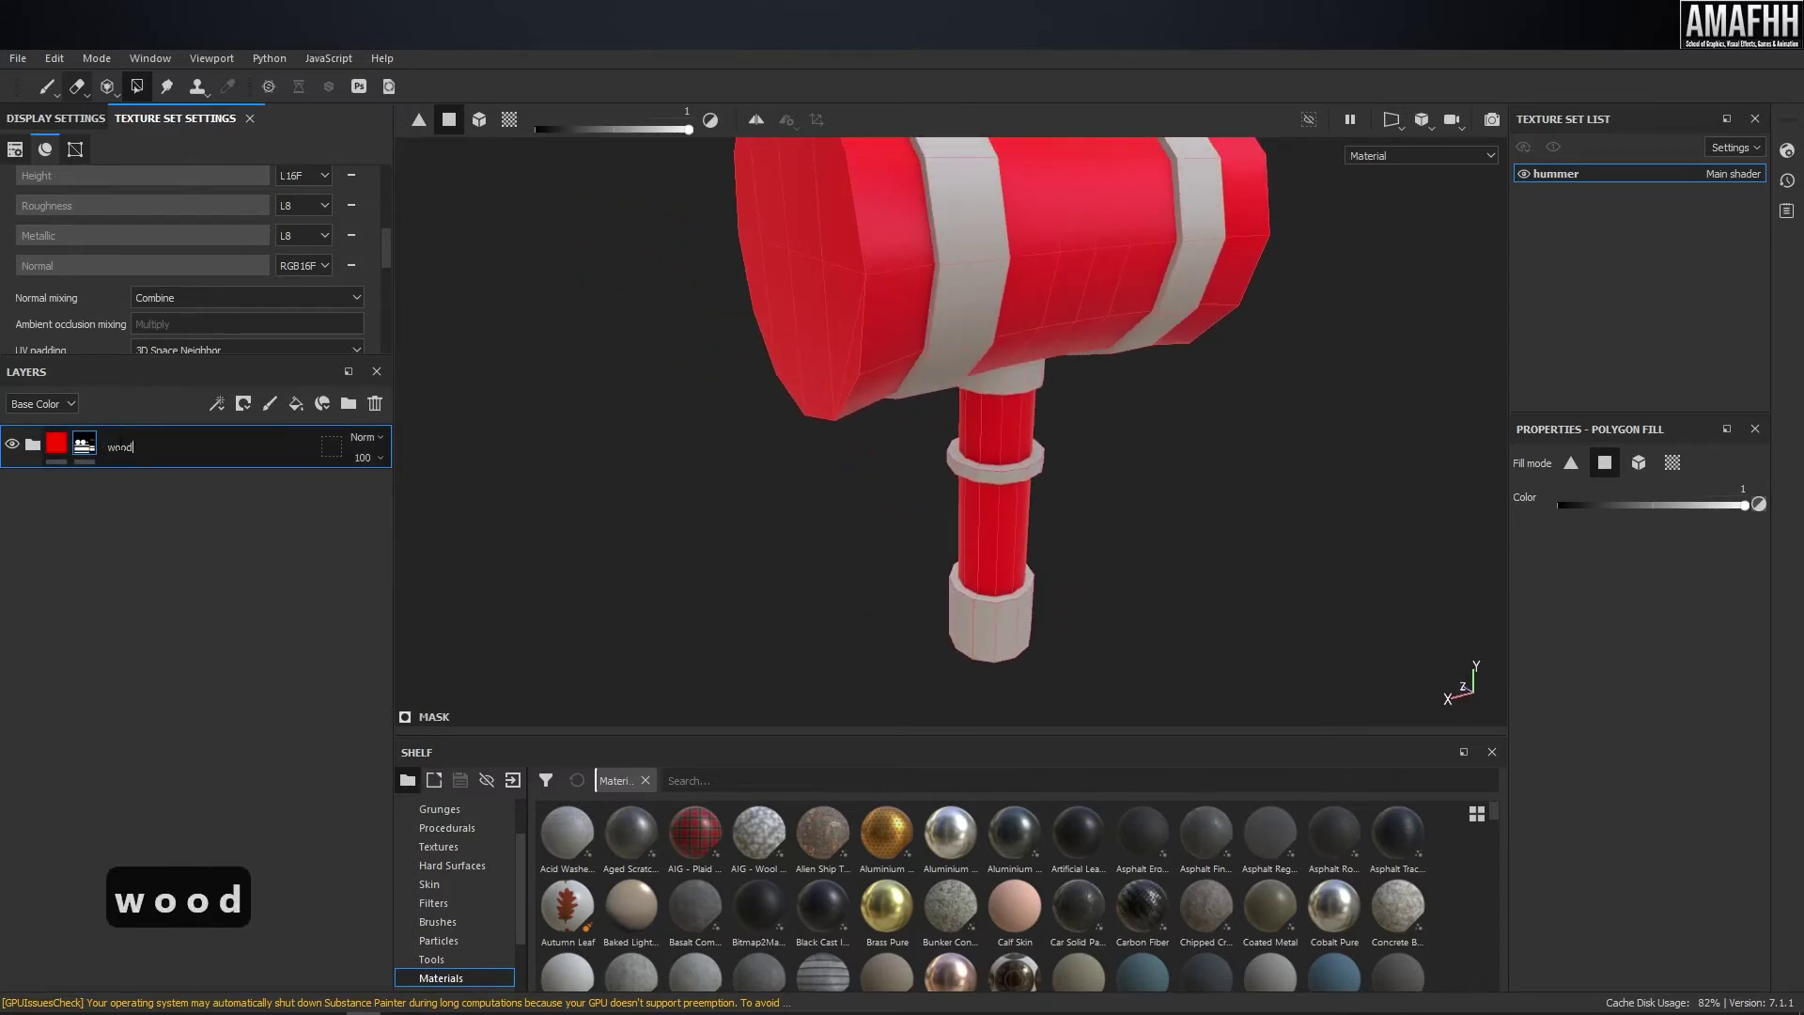
pyautogui.press('Return')
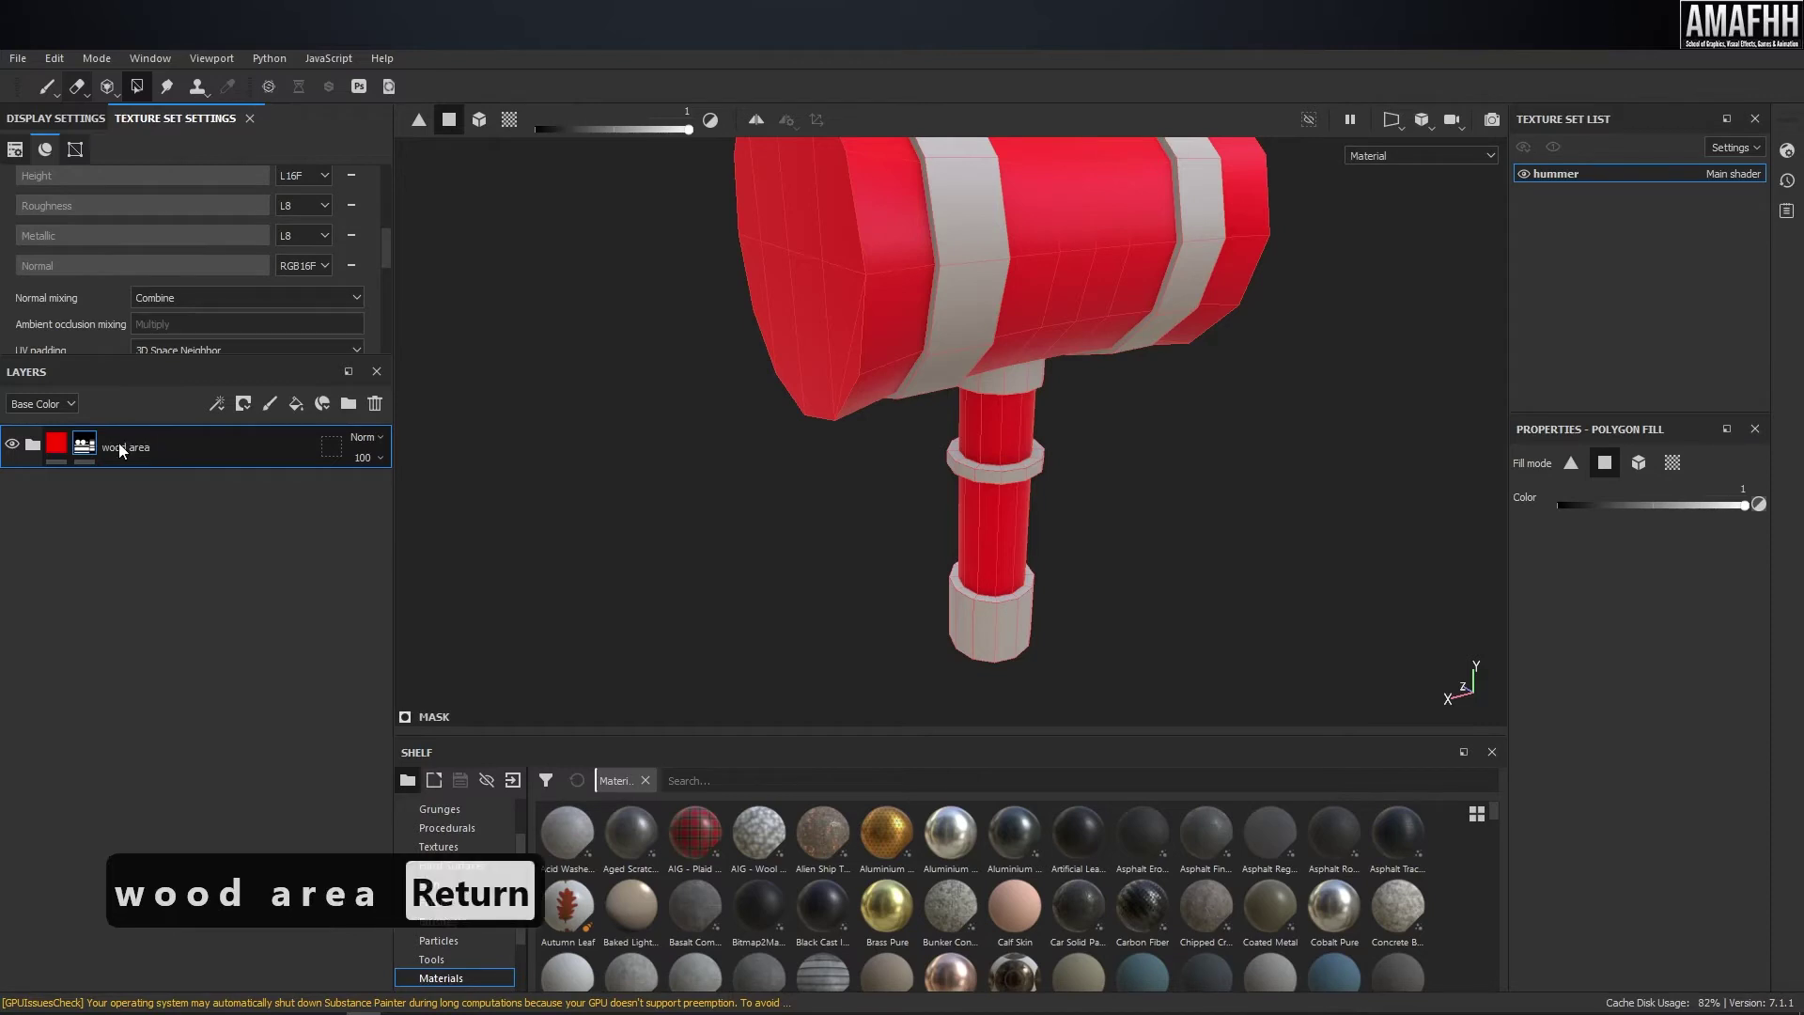
# - Add a fill layer above the wood area folder and set its base color to blue, 1946d0
pyautogui.keyDown('alt'); pyautogui.moveTo(799, 420); pyautogui.dragTo(908, 313); pyautogui.keyUp('alt')
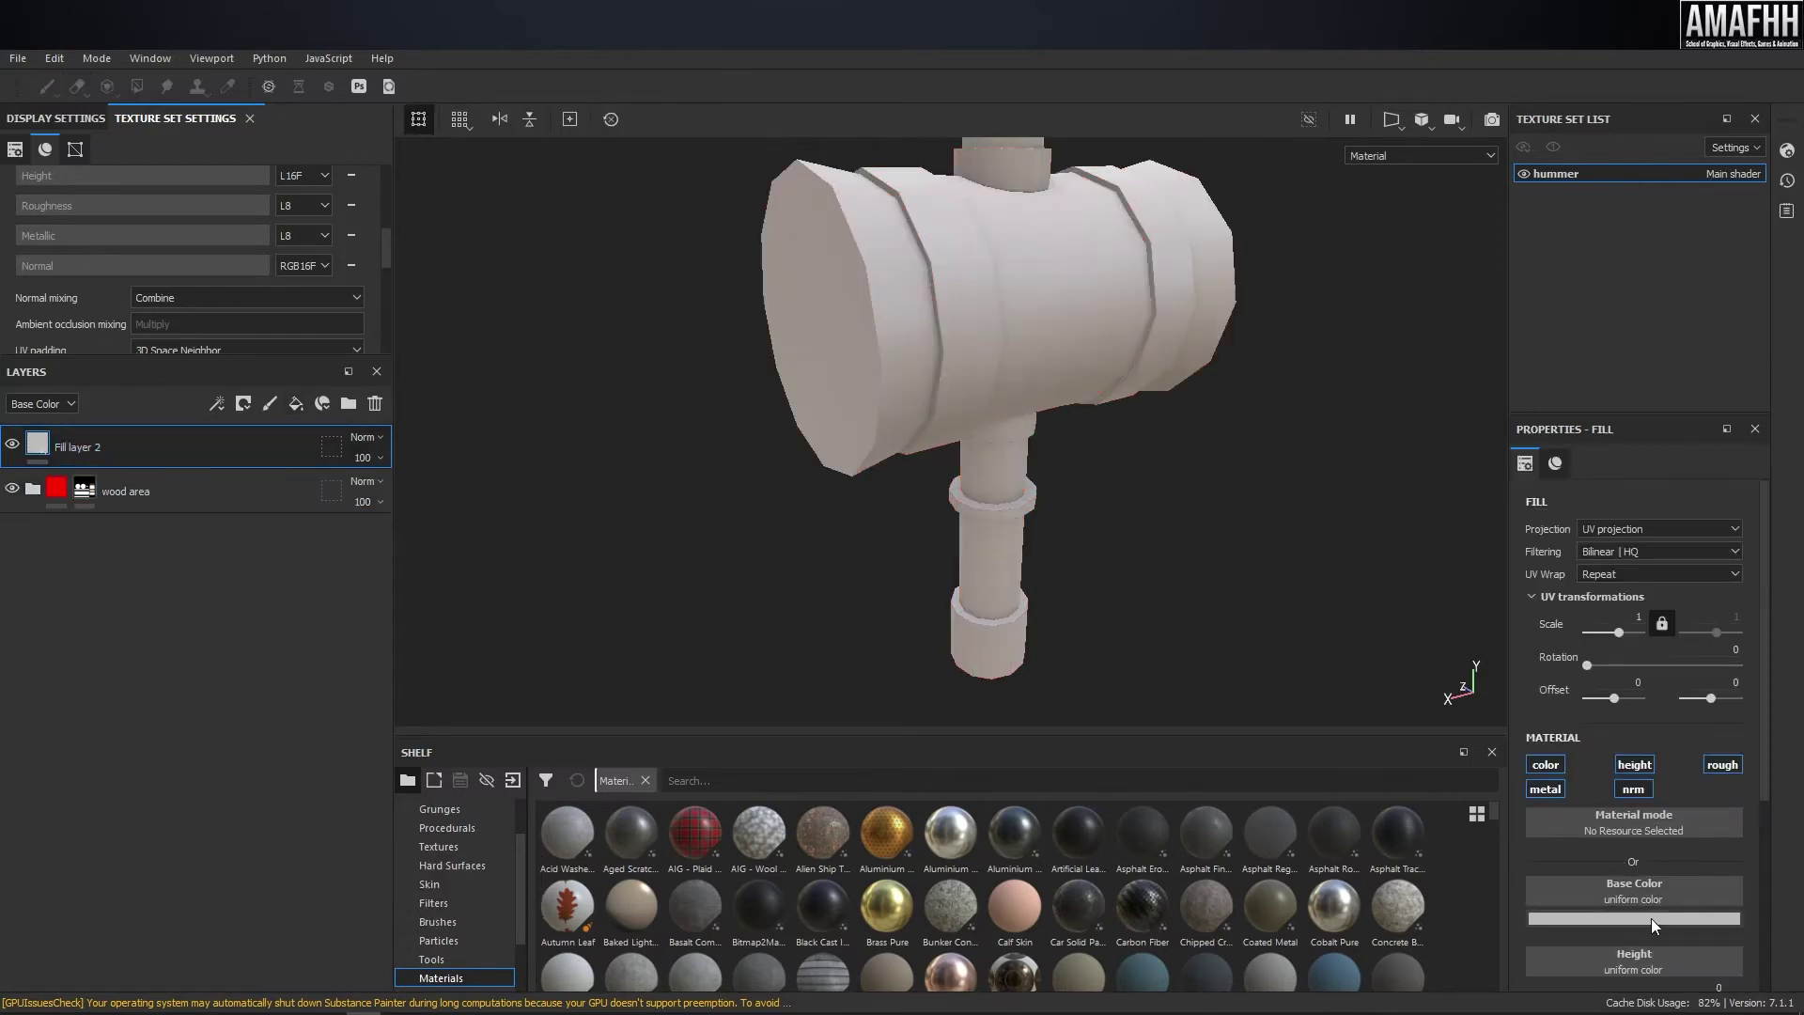
pyautogui.click(1651, 918)
pyautogui.click(1666, 752)
pyautogui.moveTo(1705, 753); pyautogui.dragTo(1705, 777)
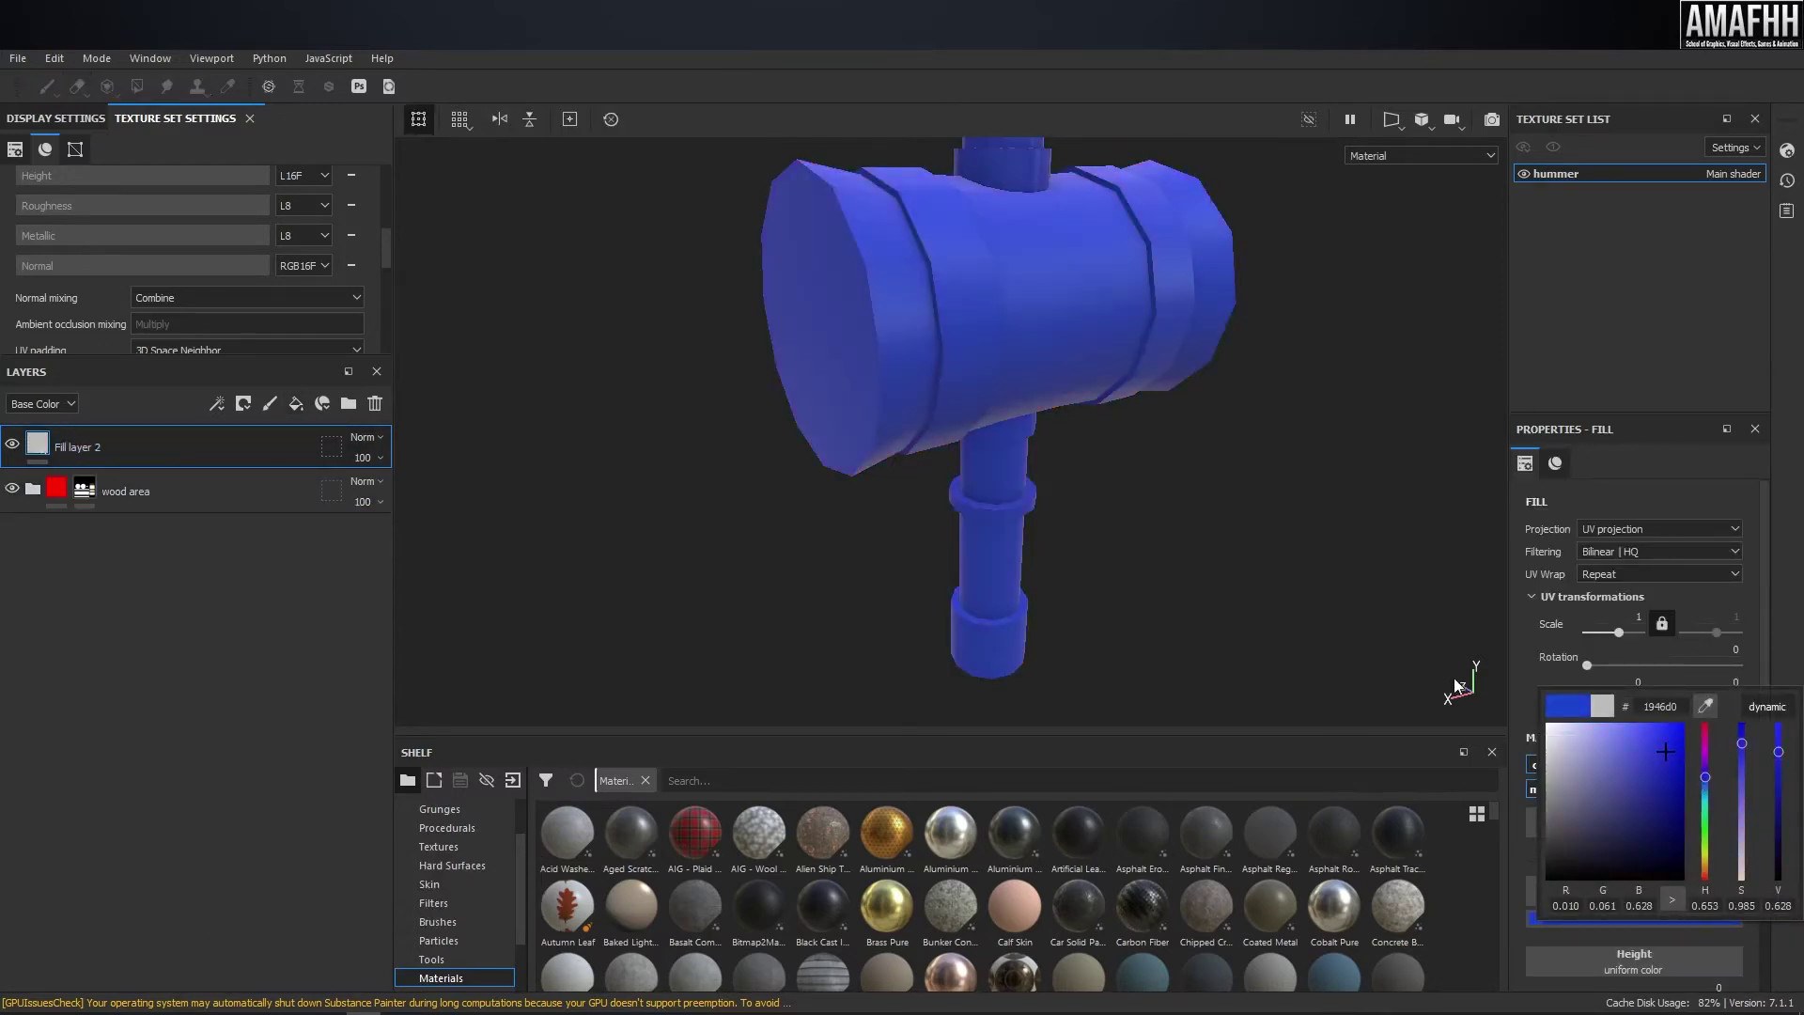
# - Place the blue fill layer in a new folder and add a black mask to that folder
pyautogui.click(212, 458)
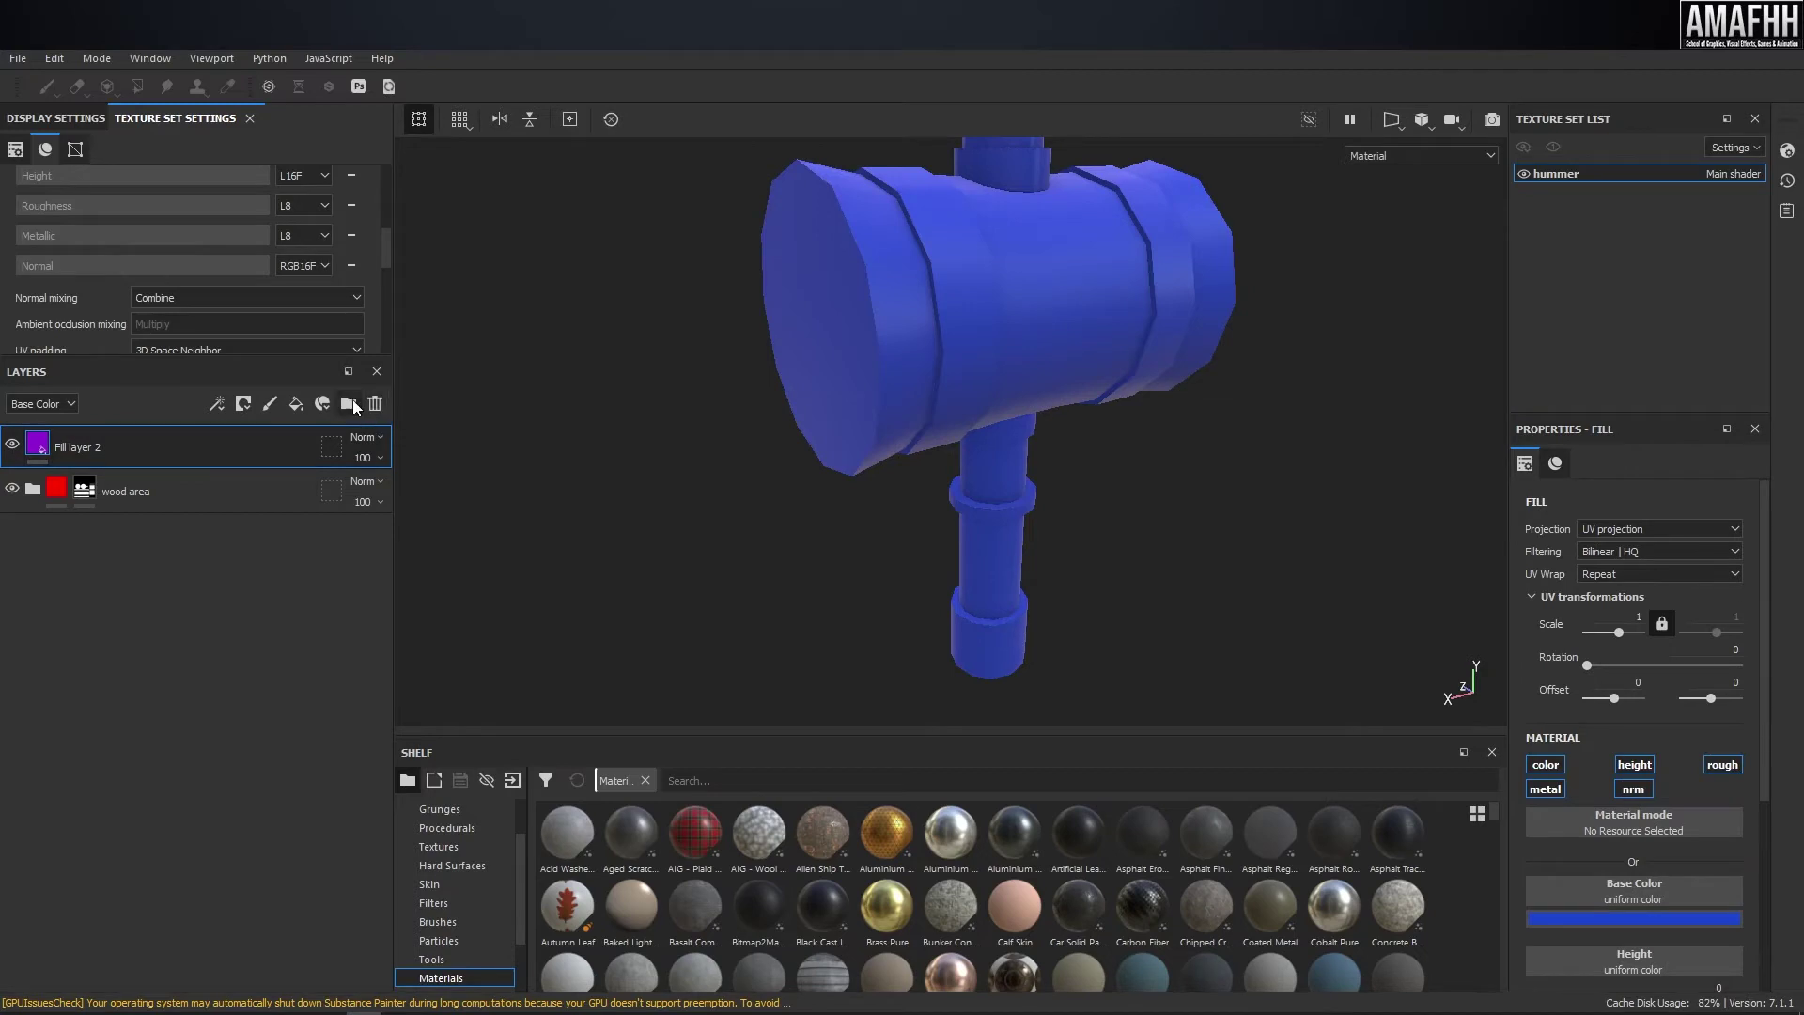
pyautogui.click(353, 401)
pyautogui.moveTo(111, 486); pyautogui.dragTo(122, 439)
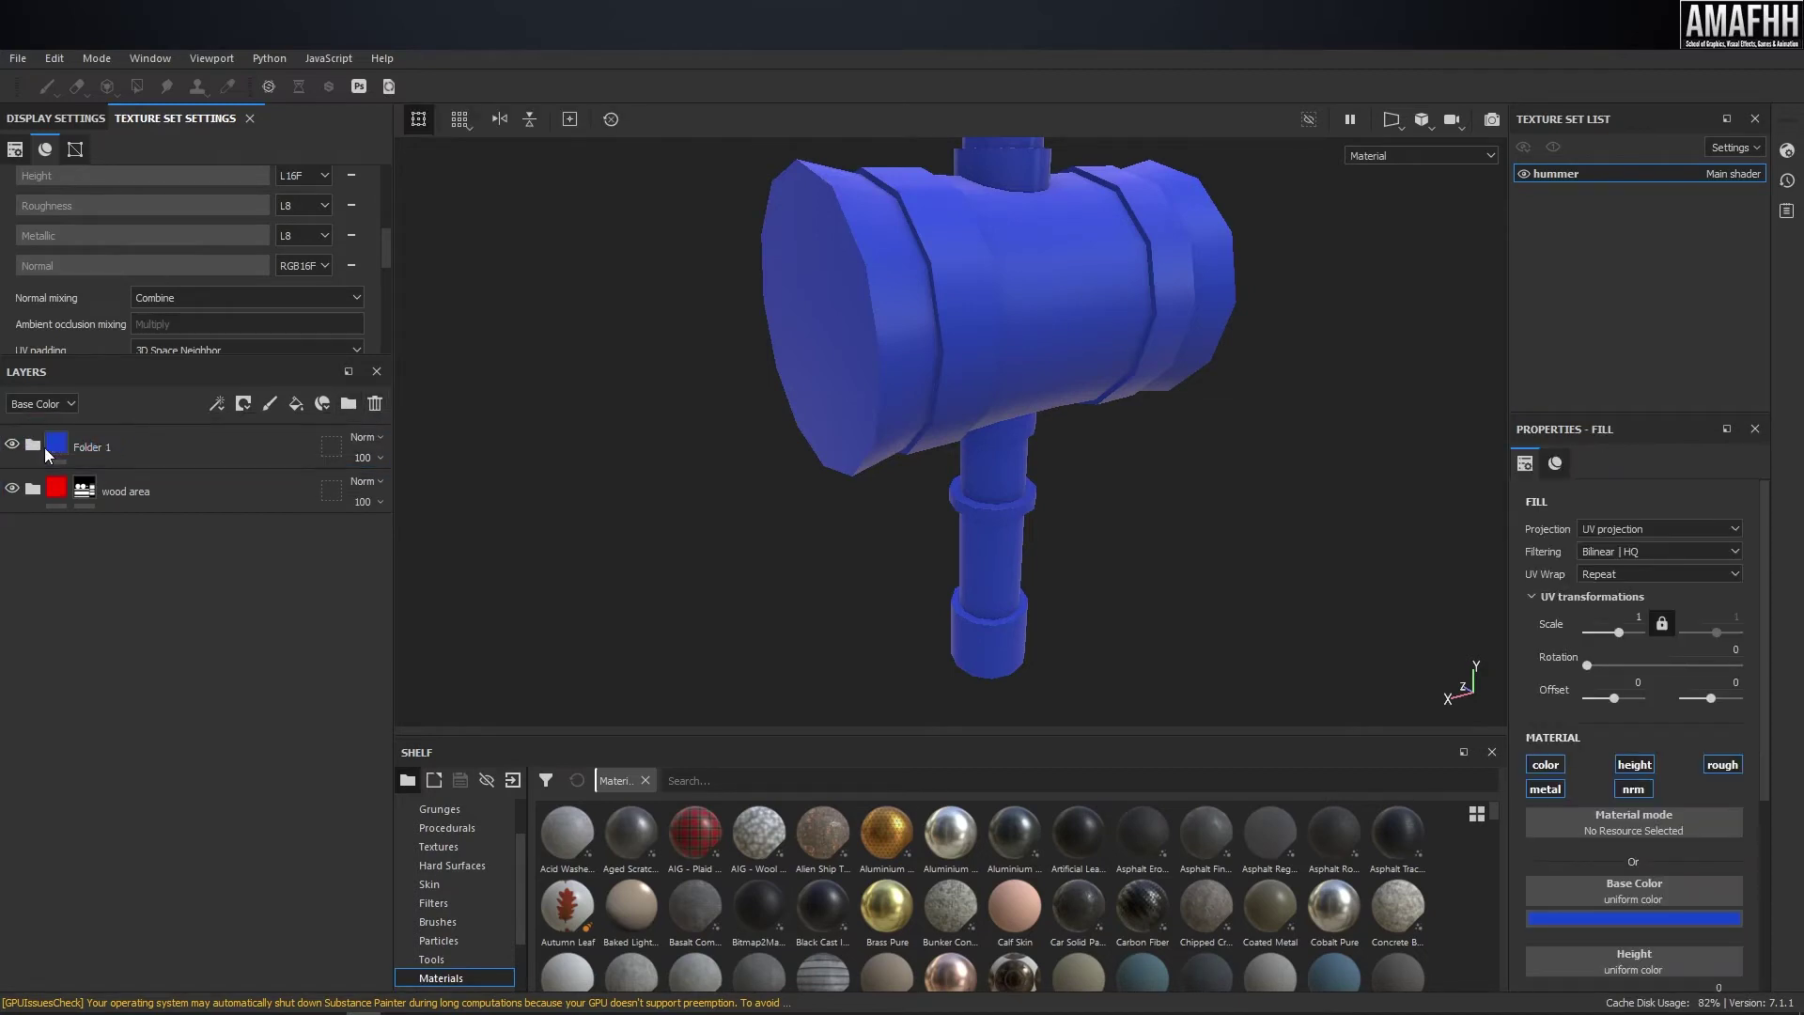
pyautogui.click(37, 447)
pyautogui.click(243, 403)
pyautogui.click(268, 442)
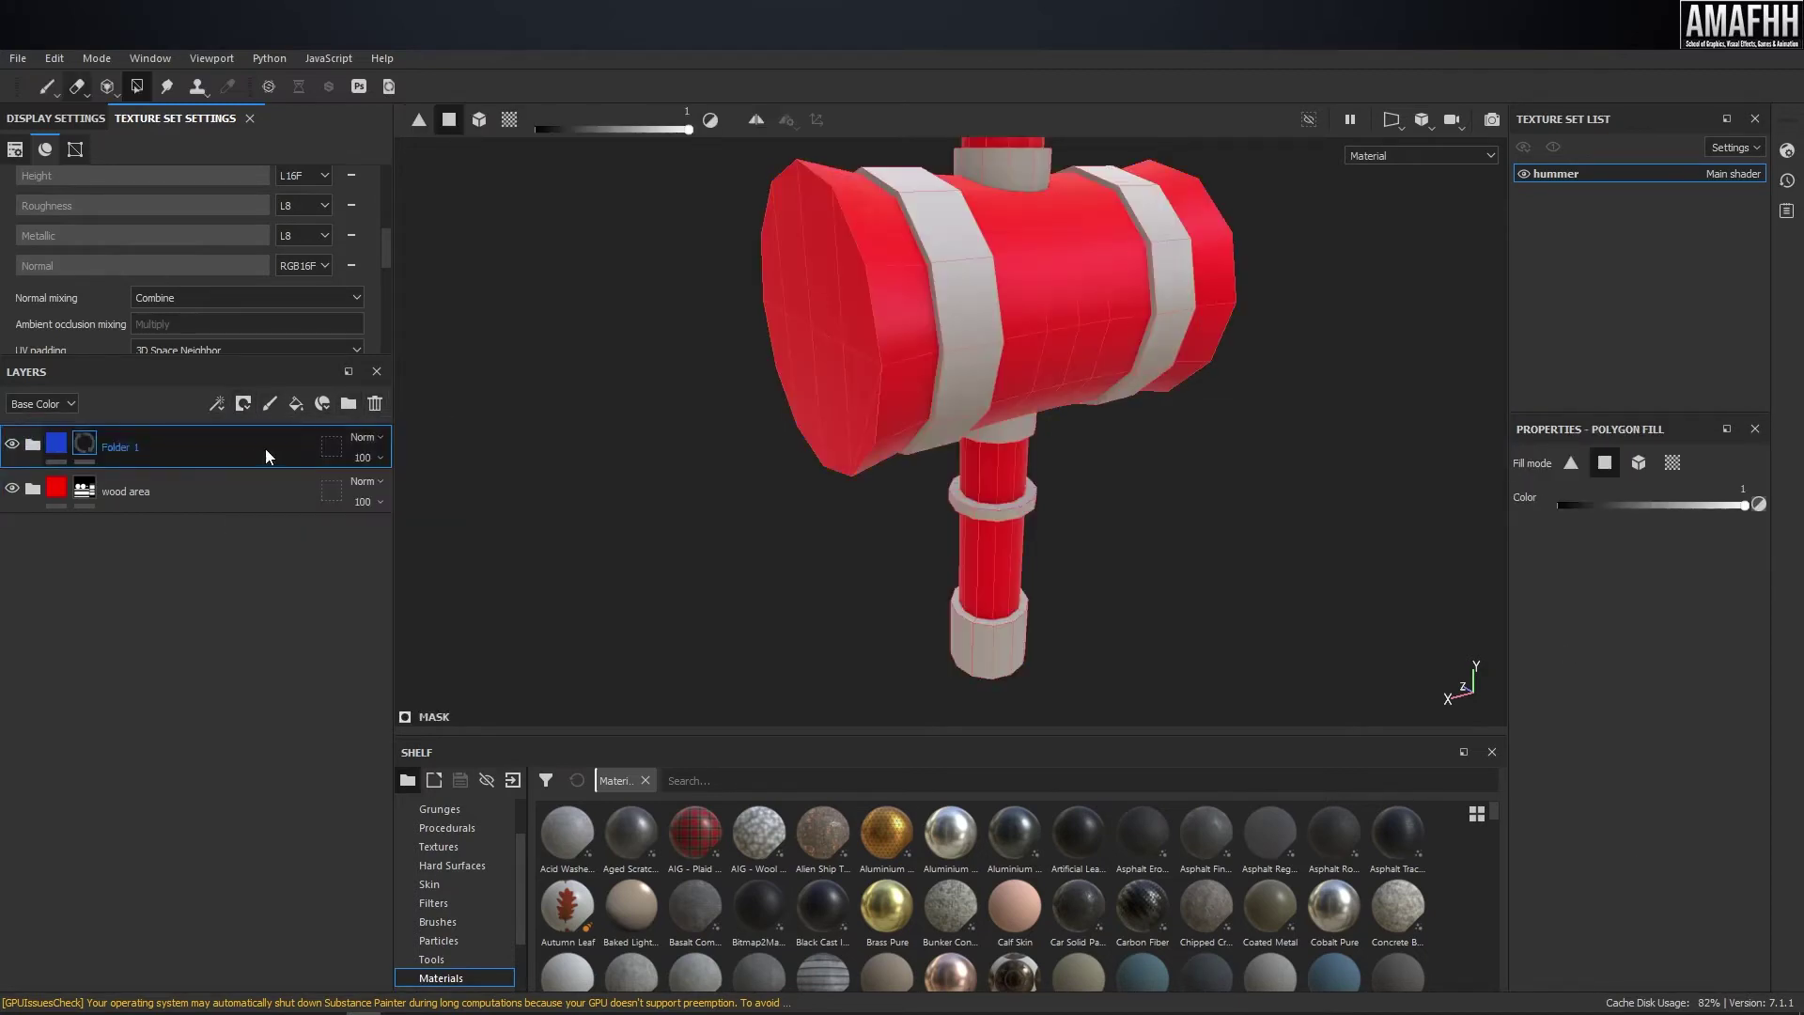
# - On the new folder's mask, reveal blue on the thick bottom end of the handle in quad mode
pyautogui.keyDown('alt'); pyautogui.moveTo(1131, 436); pyautogui.dragTo(826, 349); pyautogui.keyUp('alt')
pyautogui.keyDown('alt'); pyautogui.moveTo(795, 268); pyautogui.dragTo(801, 318, button='middle'); pyautogui.keyUp('alt')
pyautogui.keyDown('alt'); pyautogui.moveTo(800, 318); pyautogui.dragTo(928, 338, button='right'); pyautogui.keyUp('alt')
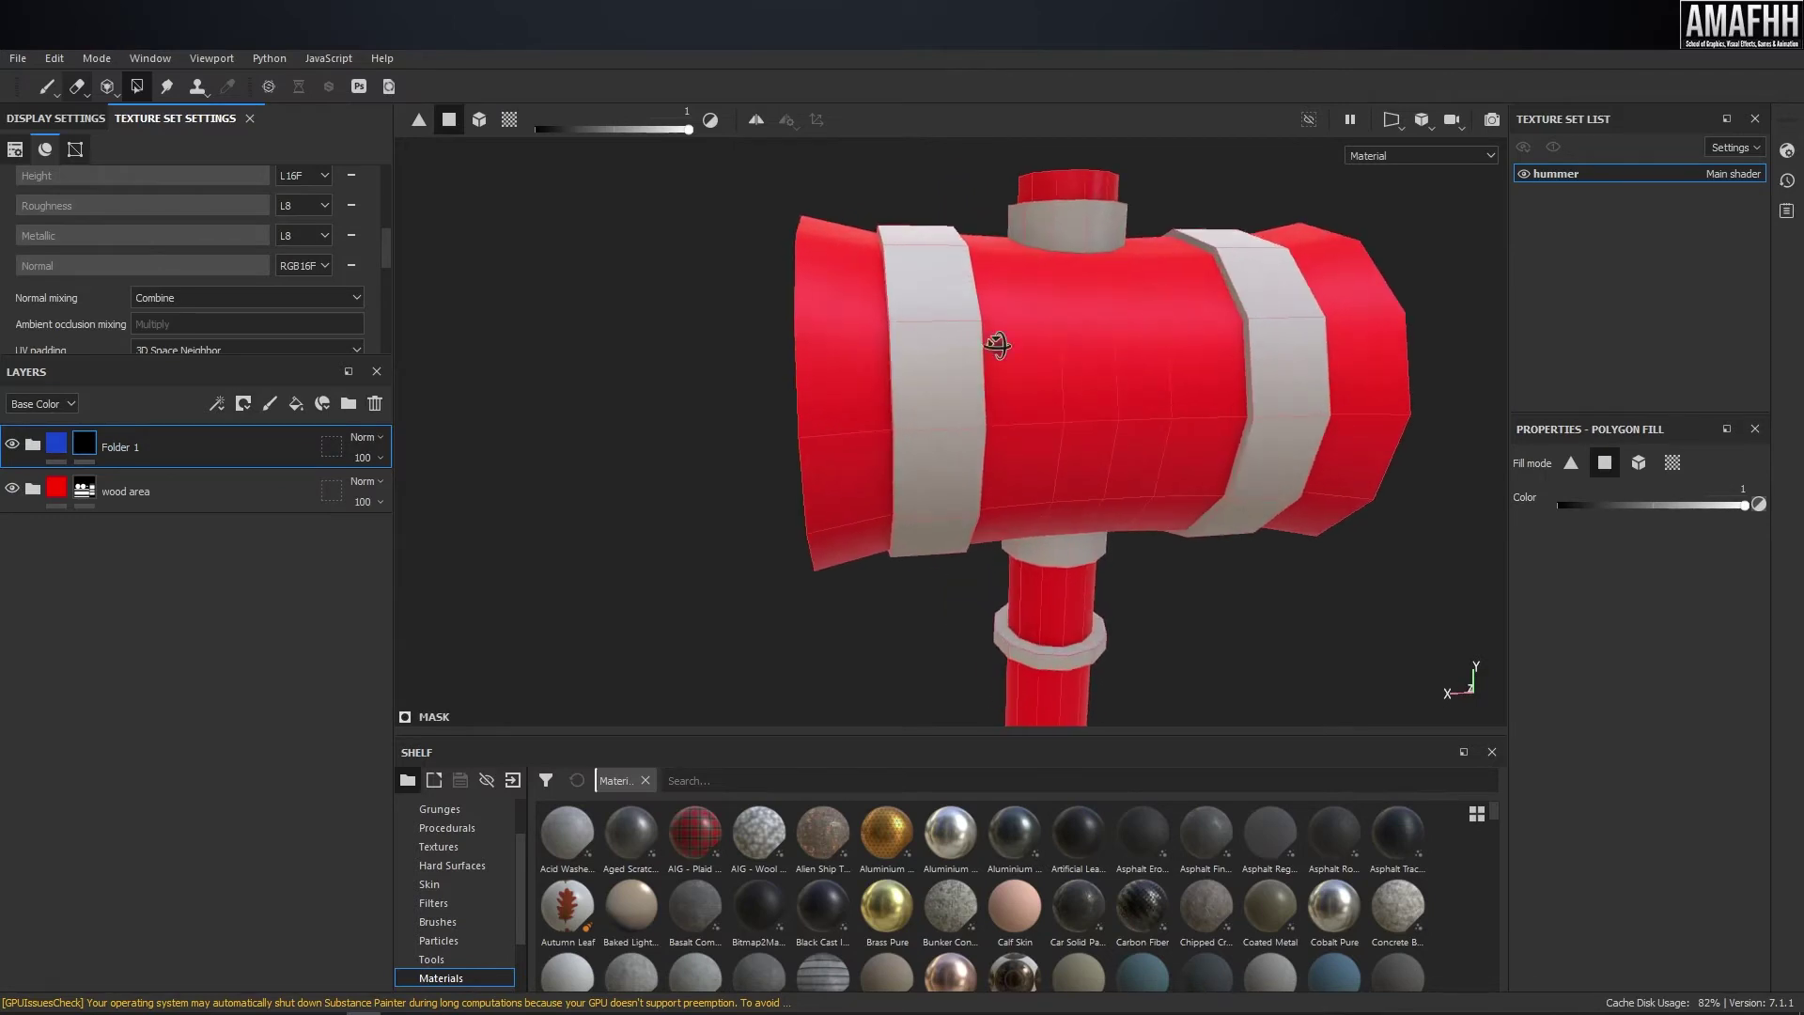
pyautogui.keyDown('alt'); pyautogui.moveTo(928, 347); pyautogui.dragTo(1133, 381); pyautogui.keyUp('alt')
pyautogui.click(61, 493)
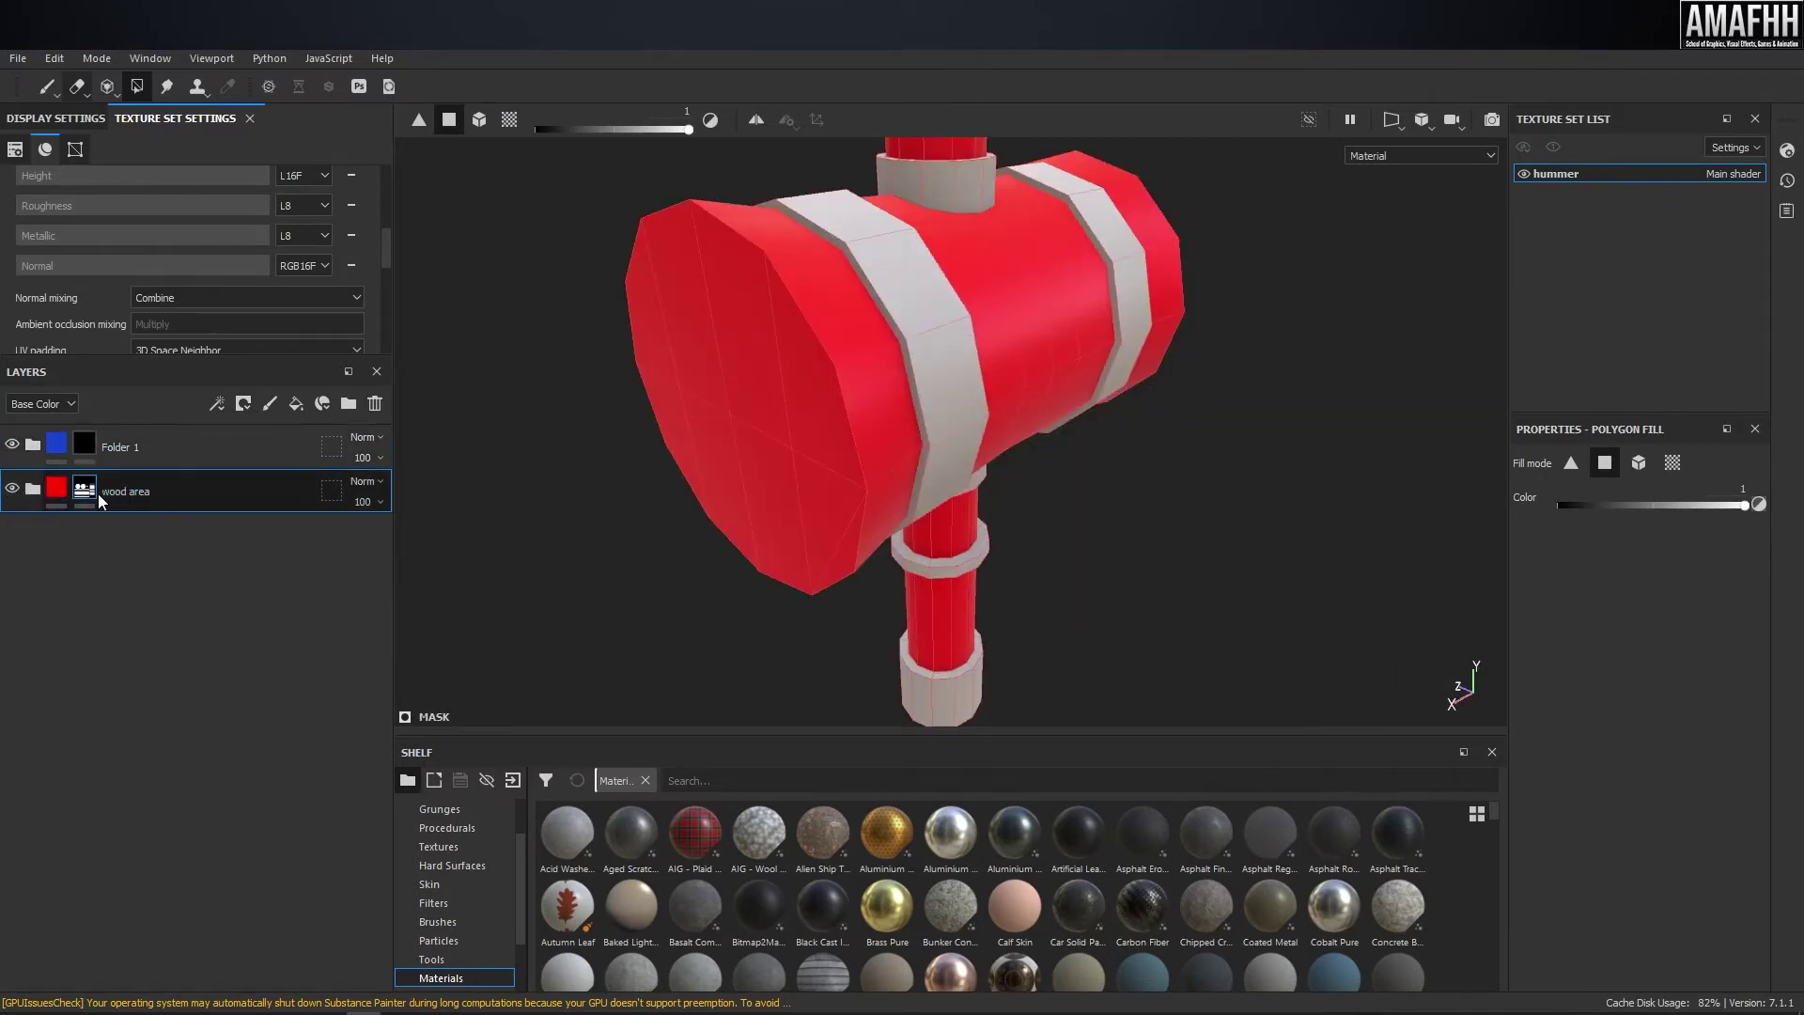
pyautogui.click(102, 439)
pyautogui.click(86, 447)
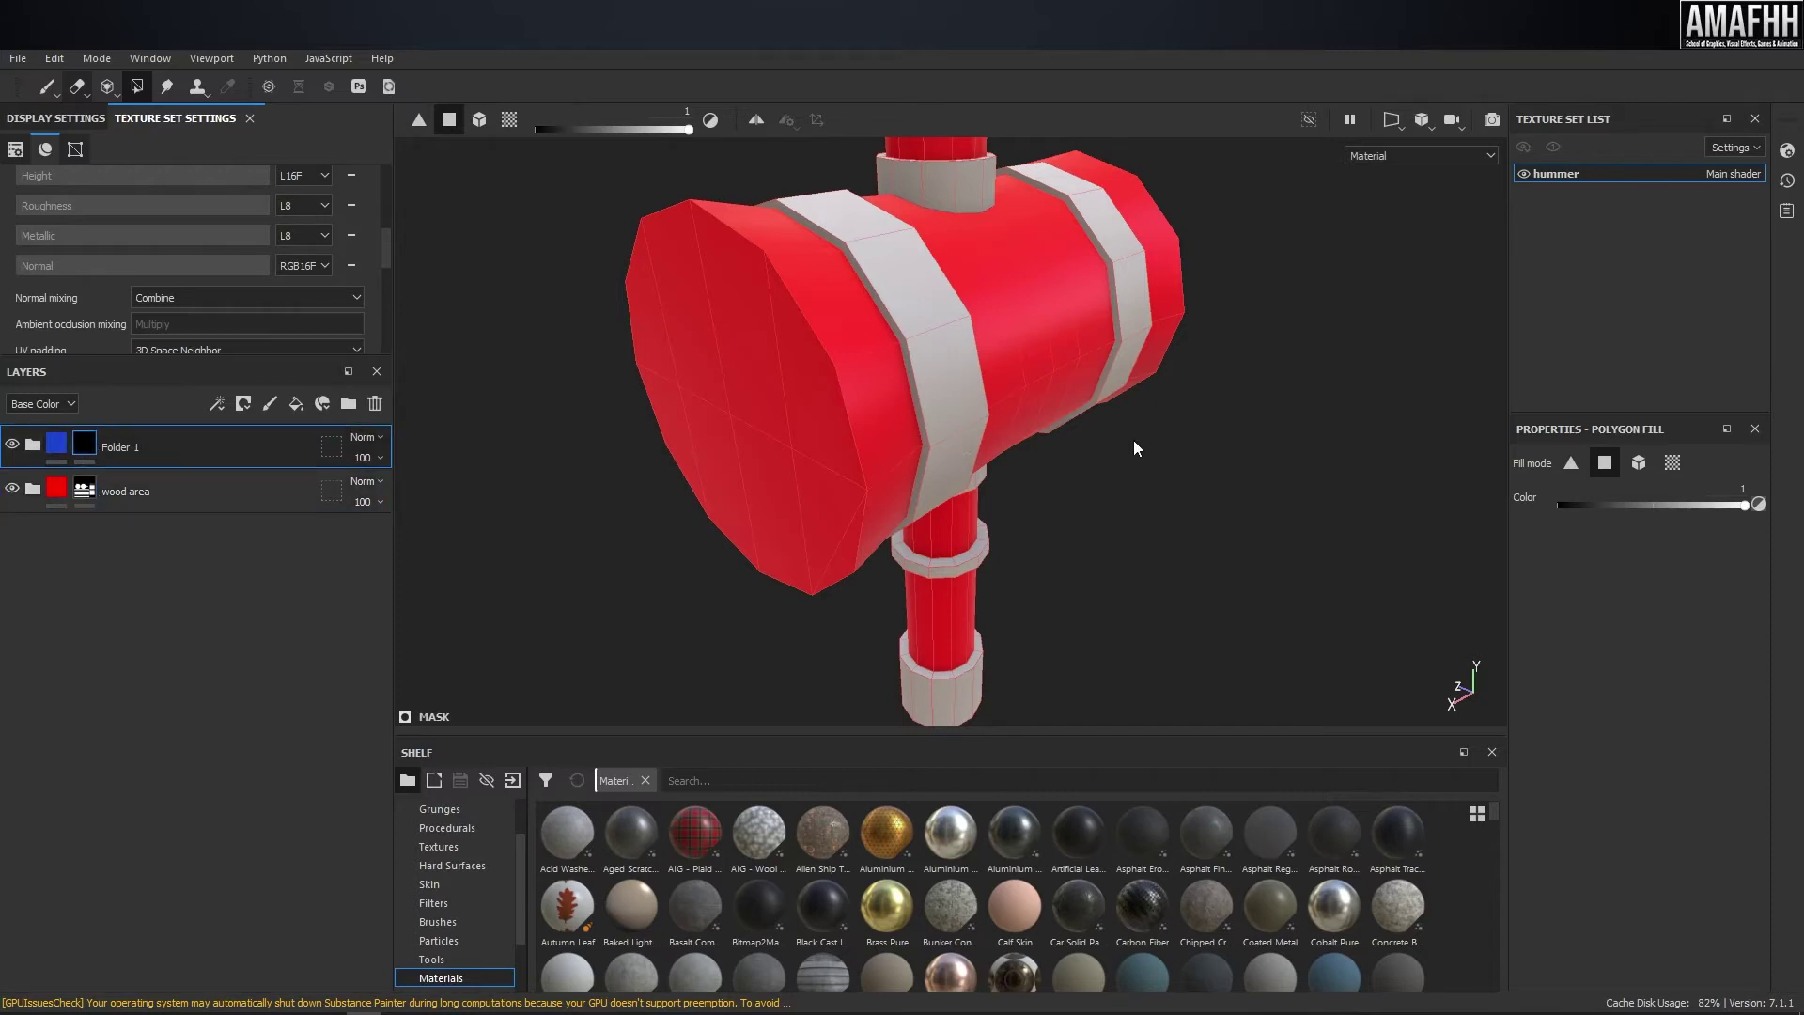
pyautogui.keyDown('alt'); pyautogui.moveTo(1225, 426); pyautogui.dragTo(911, 325); pyautogui.keyUp('alt')
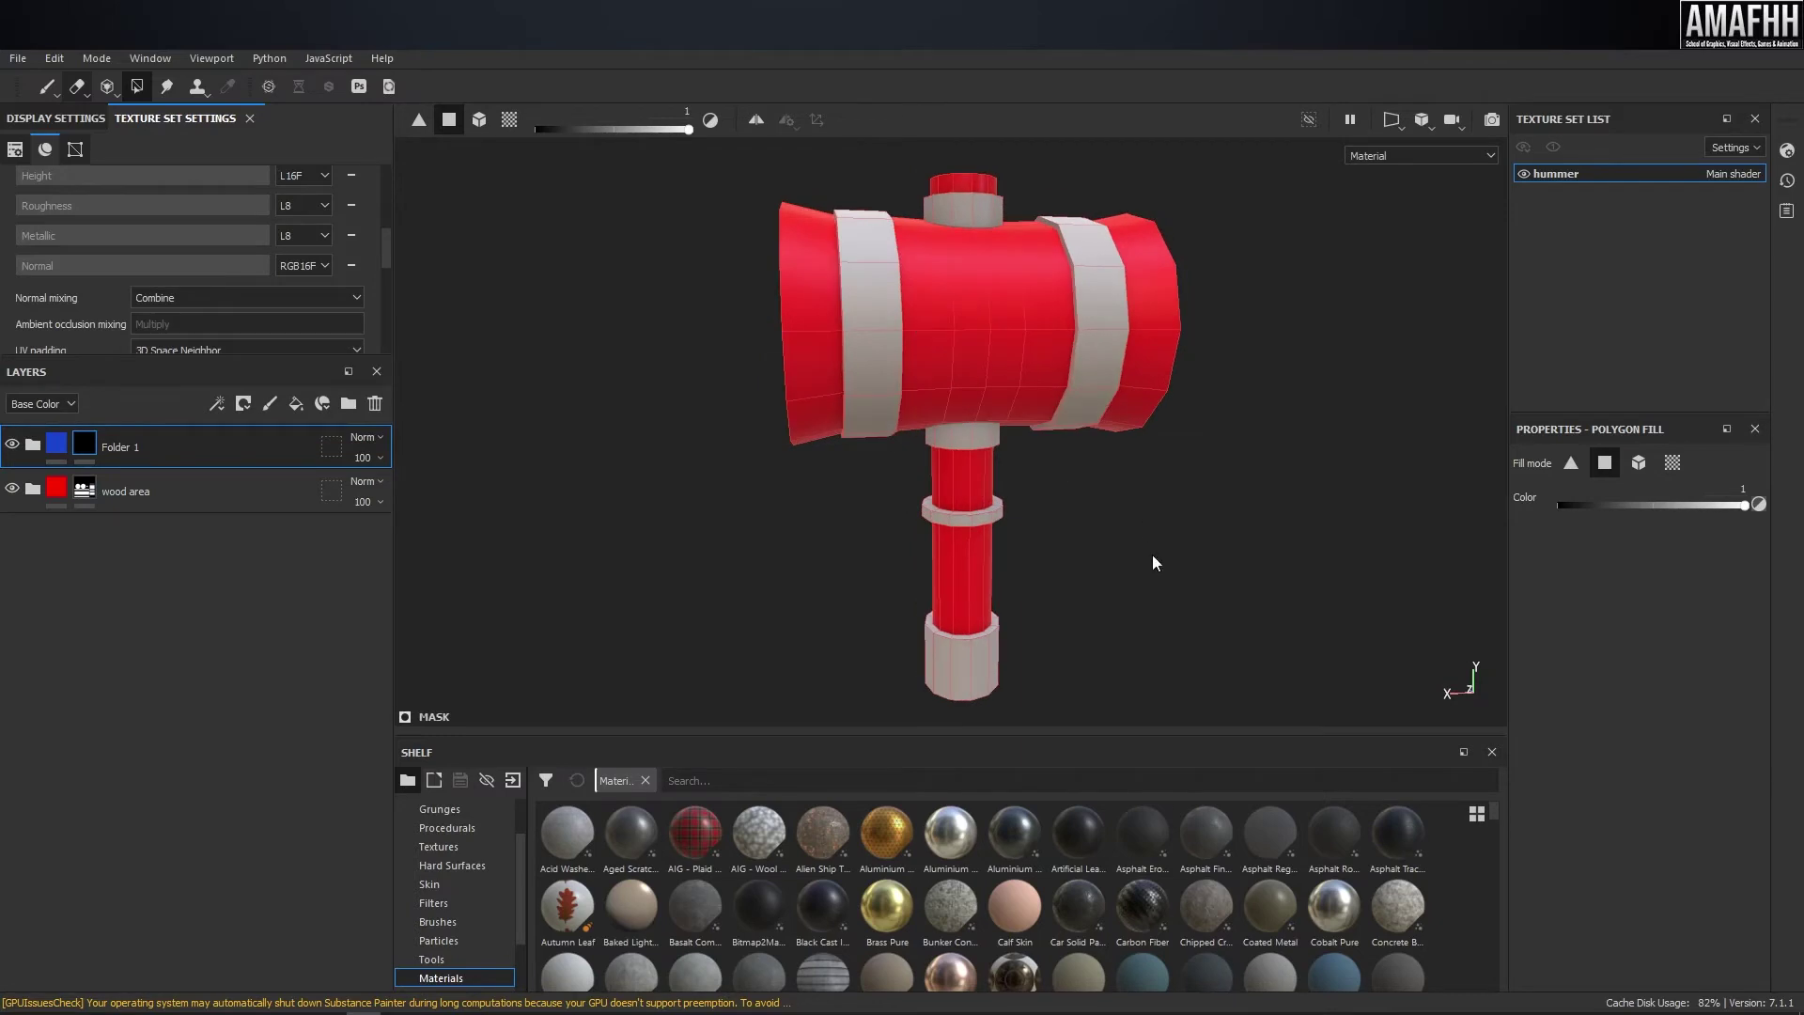
pyautogui.keyDown('alt'); pyautogui.moveTo(974, 579); pyautogui.dragTo(906, 380, button='middle'); pyautogui.keyUp('alt')
pyautogui.keyDown('alt'); pyautogui.moveTo(1123, 541); pyautogui.dragTo(892, 413); pyautogui.keyUp('alt')
pyautogui.keyDown('alt'); pyautogui.moveTo(728, 457); pyautogui.dragTo(1248, 555, button='right'); pyautogui.keyUp('alt')
pyautogui.keyDown('alt'); pyautogui.moveTo(1024, 484); pyautogui.dragTo(937, 551); pyautogui.keyUp('alt')
pyautogui.moveTo(1217, 665); pyautogui.dragTo(598, 504)
# - Switch to the UV view and reveal blue on the upper metal band of the hammer head
pyautogui.keyDown('alt'); pyautogui.moveTo(909, 331); pyautogui.dragTo(926, 467, button='middle'); pyautogui.keyUp('alt')
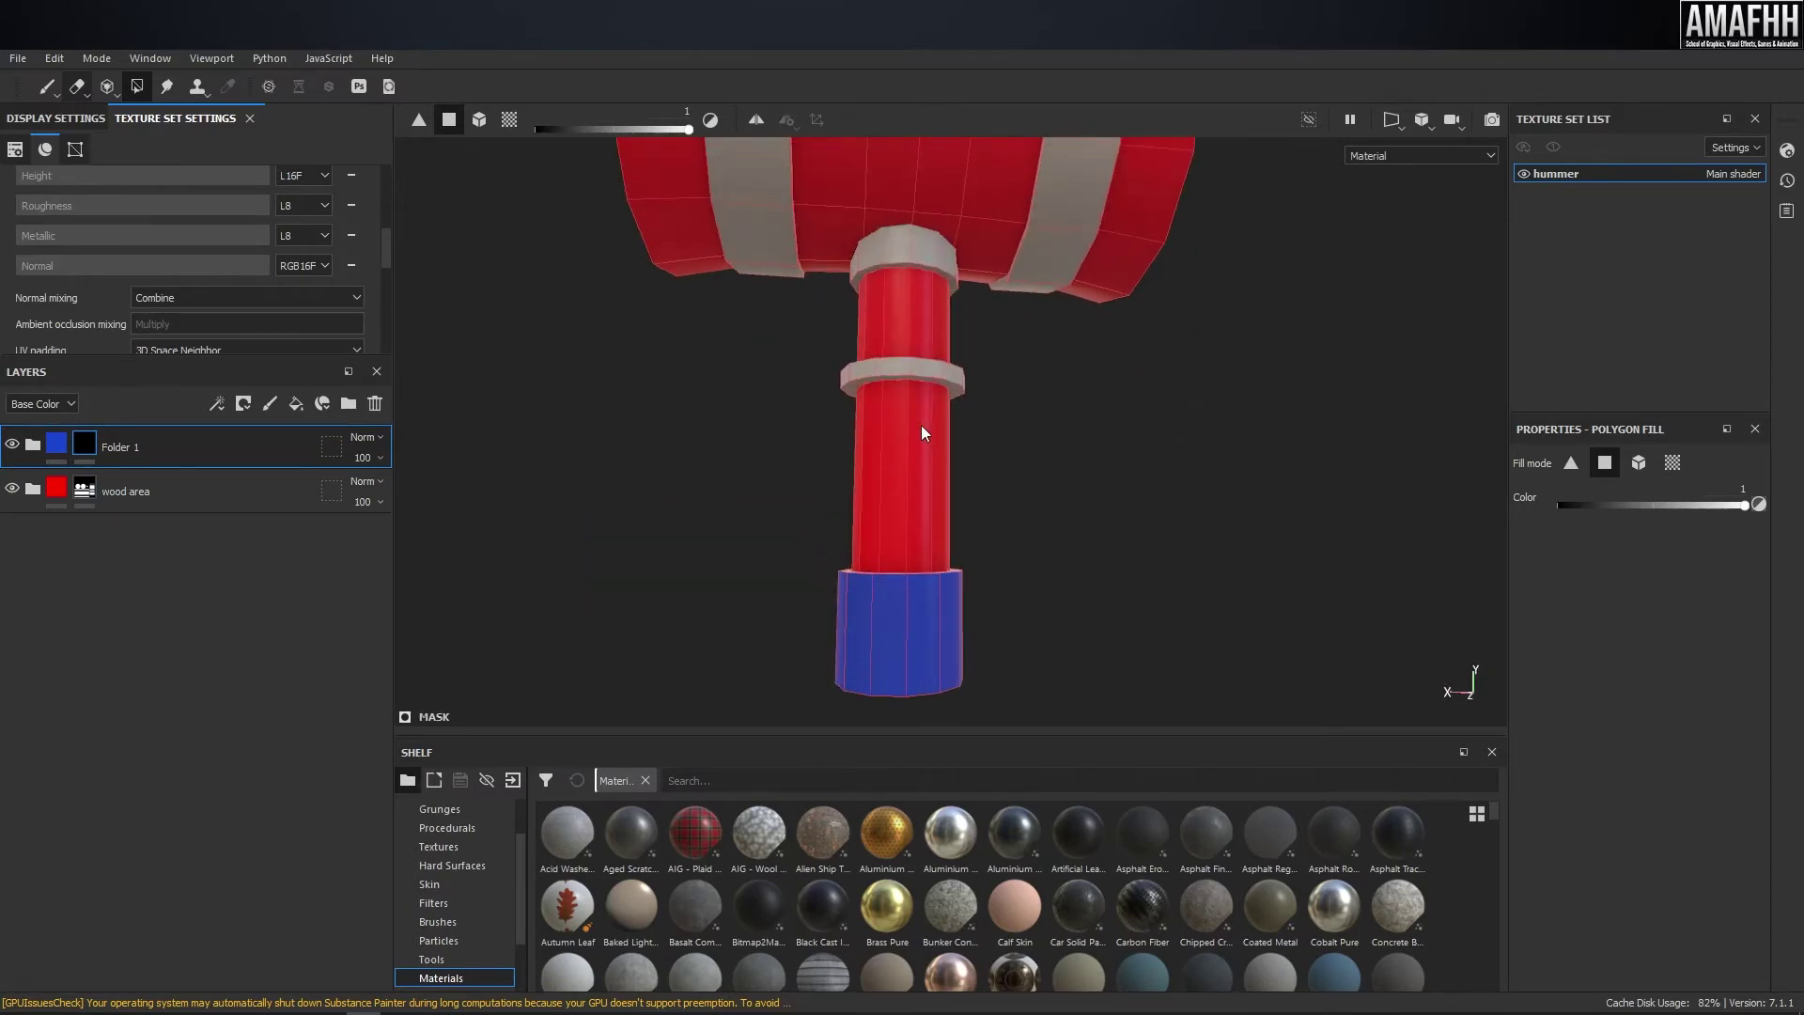
pyautogui.press('F4')
pyautogui.scroll(3, 857, 424)
pyautogui.scroll(-3, 893, 487)
pyautogui.scroll(-3, 958, 500)
pyautogui.keyDown('alt'); pyautogui.moveTo(1024, 508); pyautogui.dragTo(1084, 349, button='middle'); pyautogui.keyUp('alt')
pyautogui.moveTo(1152, 355); pyautogui.dragTo(432, 448)
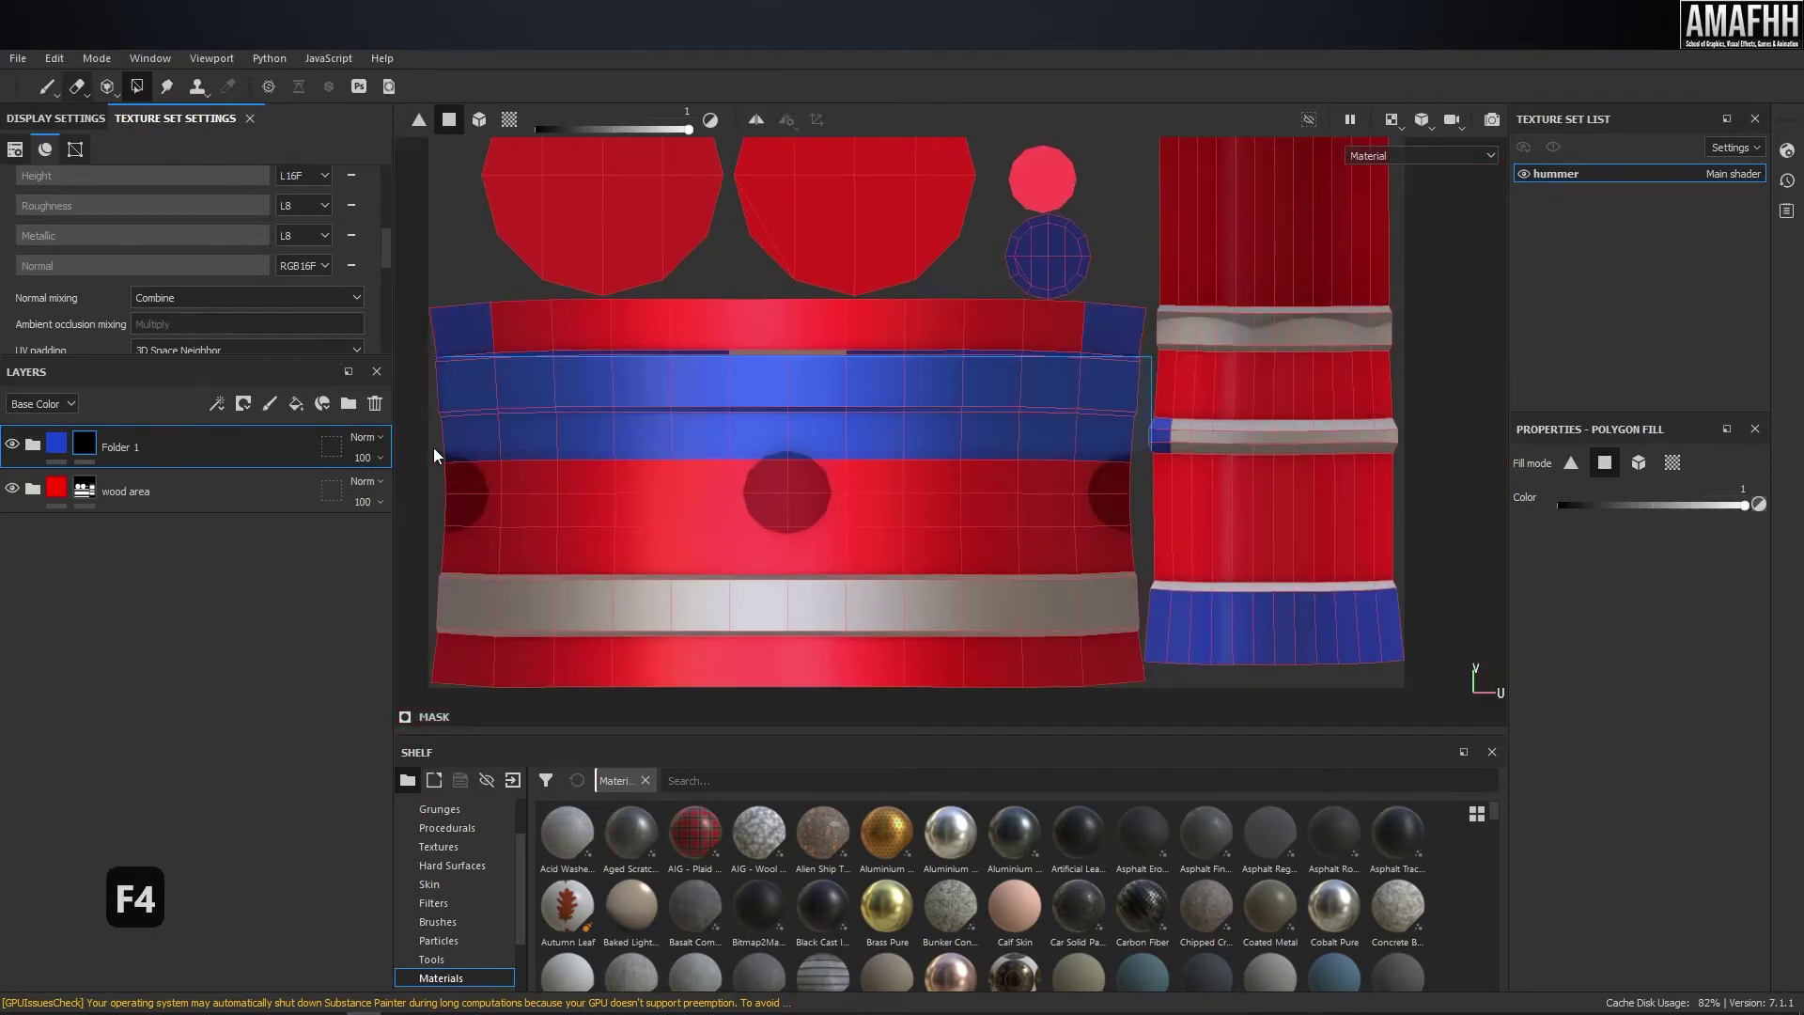
# - Mask out the blue that spilled onto the wood faces around the upper head band and onto the handle ring
pyautogui.press('x')
pyautogui.moveTo(1124, 453); pyautogui.dragTo(437, 453)
pyautogui.moveTo(646, 245); pyautogui.dragTo(363, 314)
pyautogui.moveTo(1260, 386); pyautogui.dragTo(1159, 449)
# - Reveal blue on the lower metal band of the hammer head and clear the spill from the neighbouring wood faces
pyautogui.moveTo(1107, 576); pyautogui.dragTo(1130, 434, button='middle')
pyautogui.press('x')
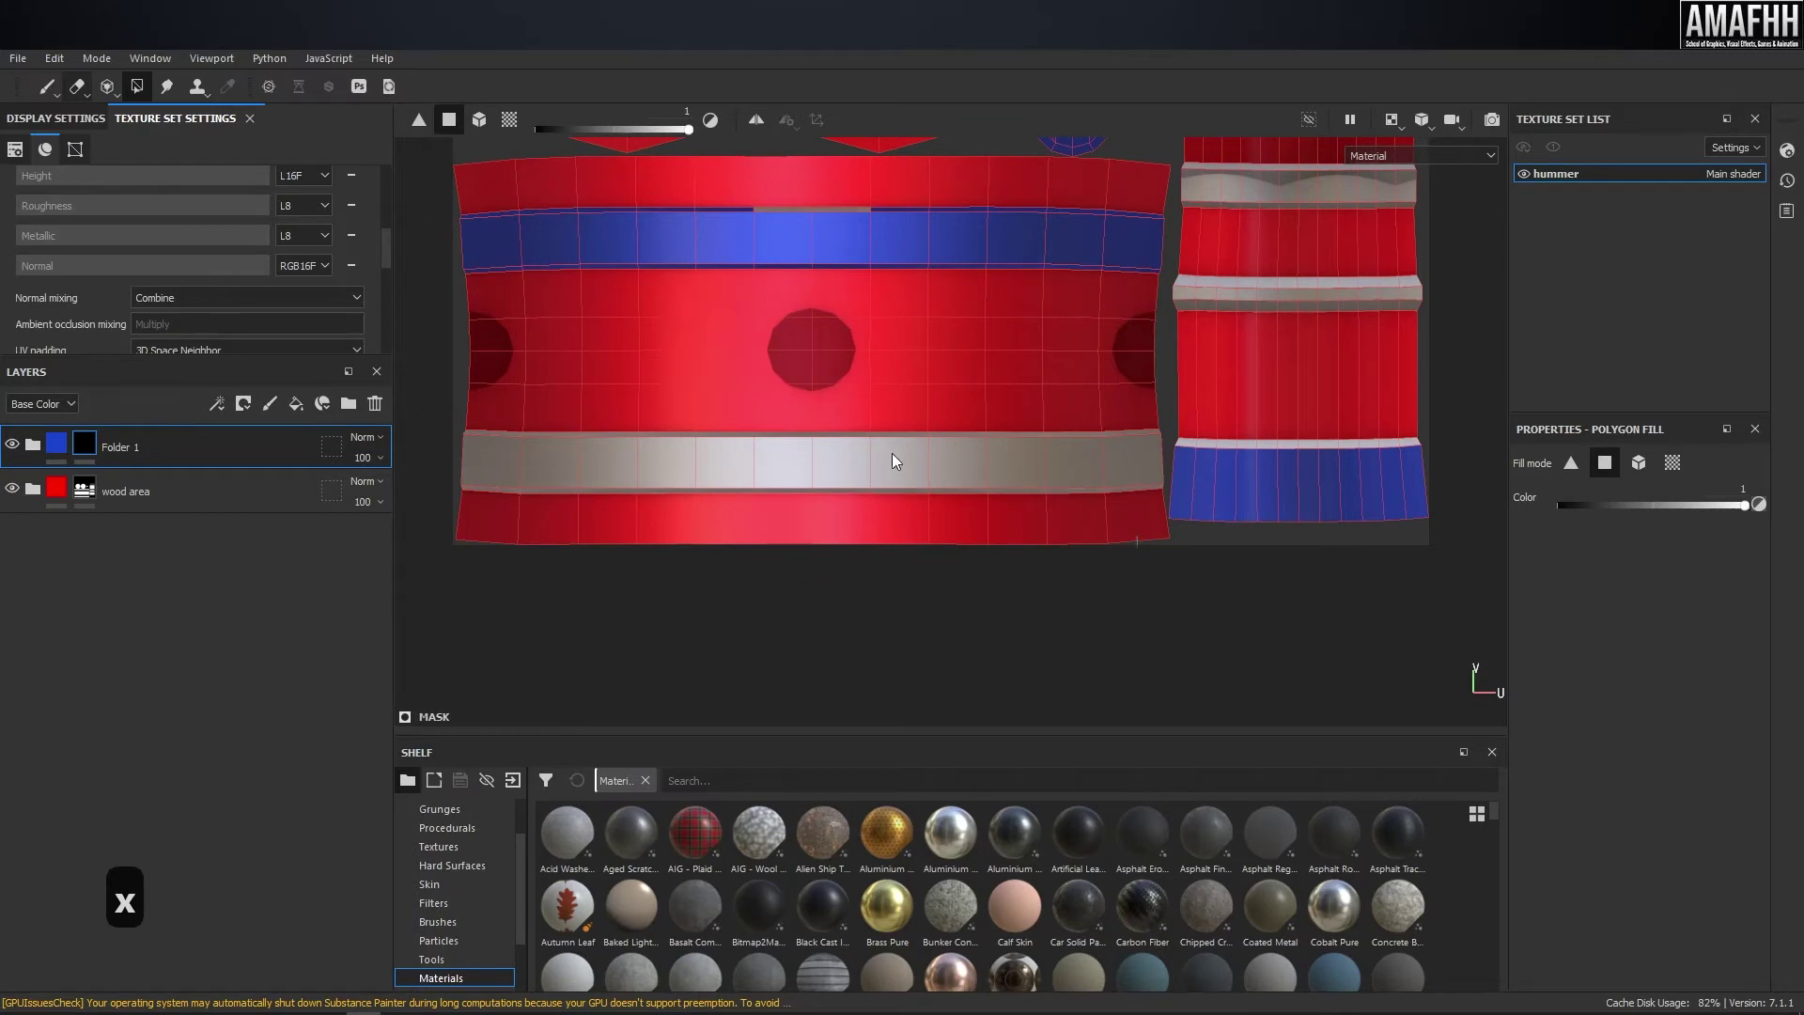
pyautogui.moveTo(893, 453); pyautogui.dragTo(438, 458)
pyautogui.moveTo(1158, 425); pyautogui.dragTo(440, 480)
pyautogui.press('x')
pyautogui.moveTo(1152, 519); pyautogui.dragTo(481, 534)
pyautogui.moveTo(1135, 399); pyautogui.dragTo(424, 407)
pyautogui.keyDown('alt'); pyautogui.moveTo(1180, 351); pyautogui.dragTo(888, 442, button='middle'); pyautogui.keyUp('alt')
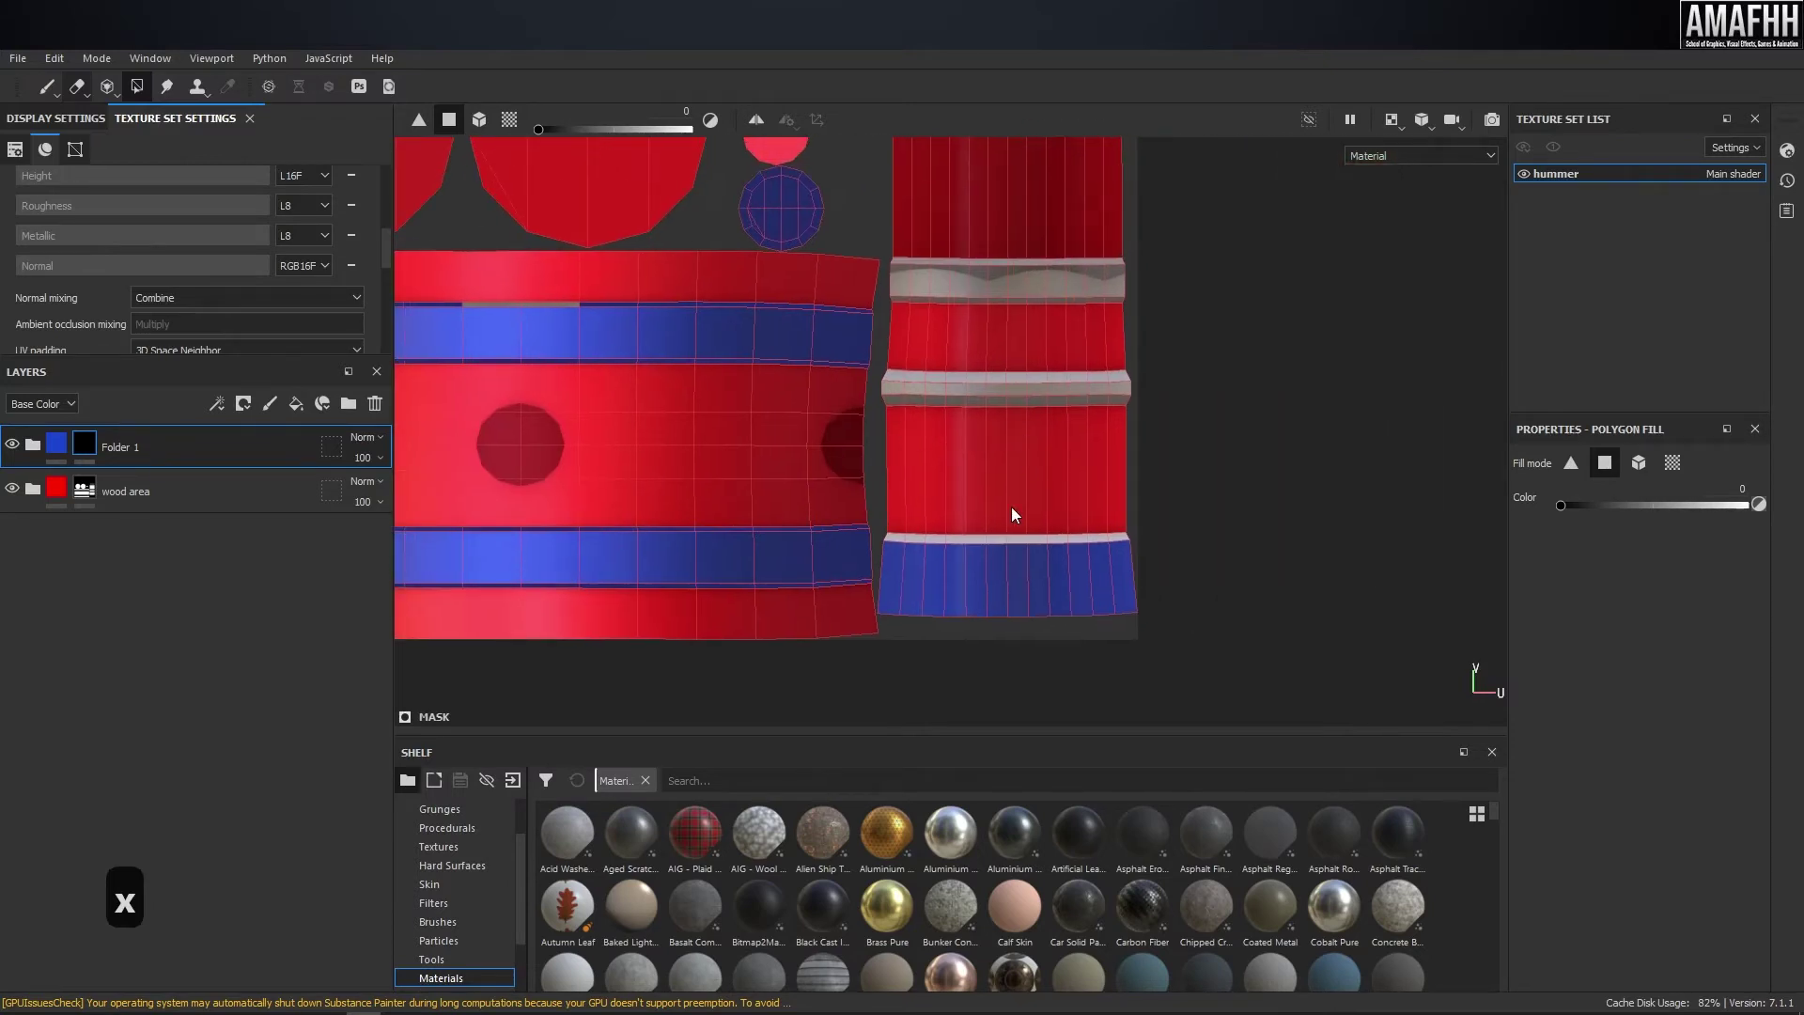
# - Reveal blue on the upper rim of the handle's end piece and on the ring above it, clearing stray wood faces
pyautogui.scroll(4, 1095, 531)
pyautogui.moveTo(1295, 679); pyautogui.dragTo(1237, 579)
pyautogui.press('x')
pyautogui.moveTo(1245, 660); pyautogui.dragTo(741, 539)
pyautogui.keyDown('alt'); pyautogui.moveTo(1087, 364); pyautogui.dragTo(1126, 504, button='middle'); pyautogui.keyUp('alt')
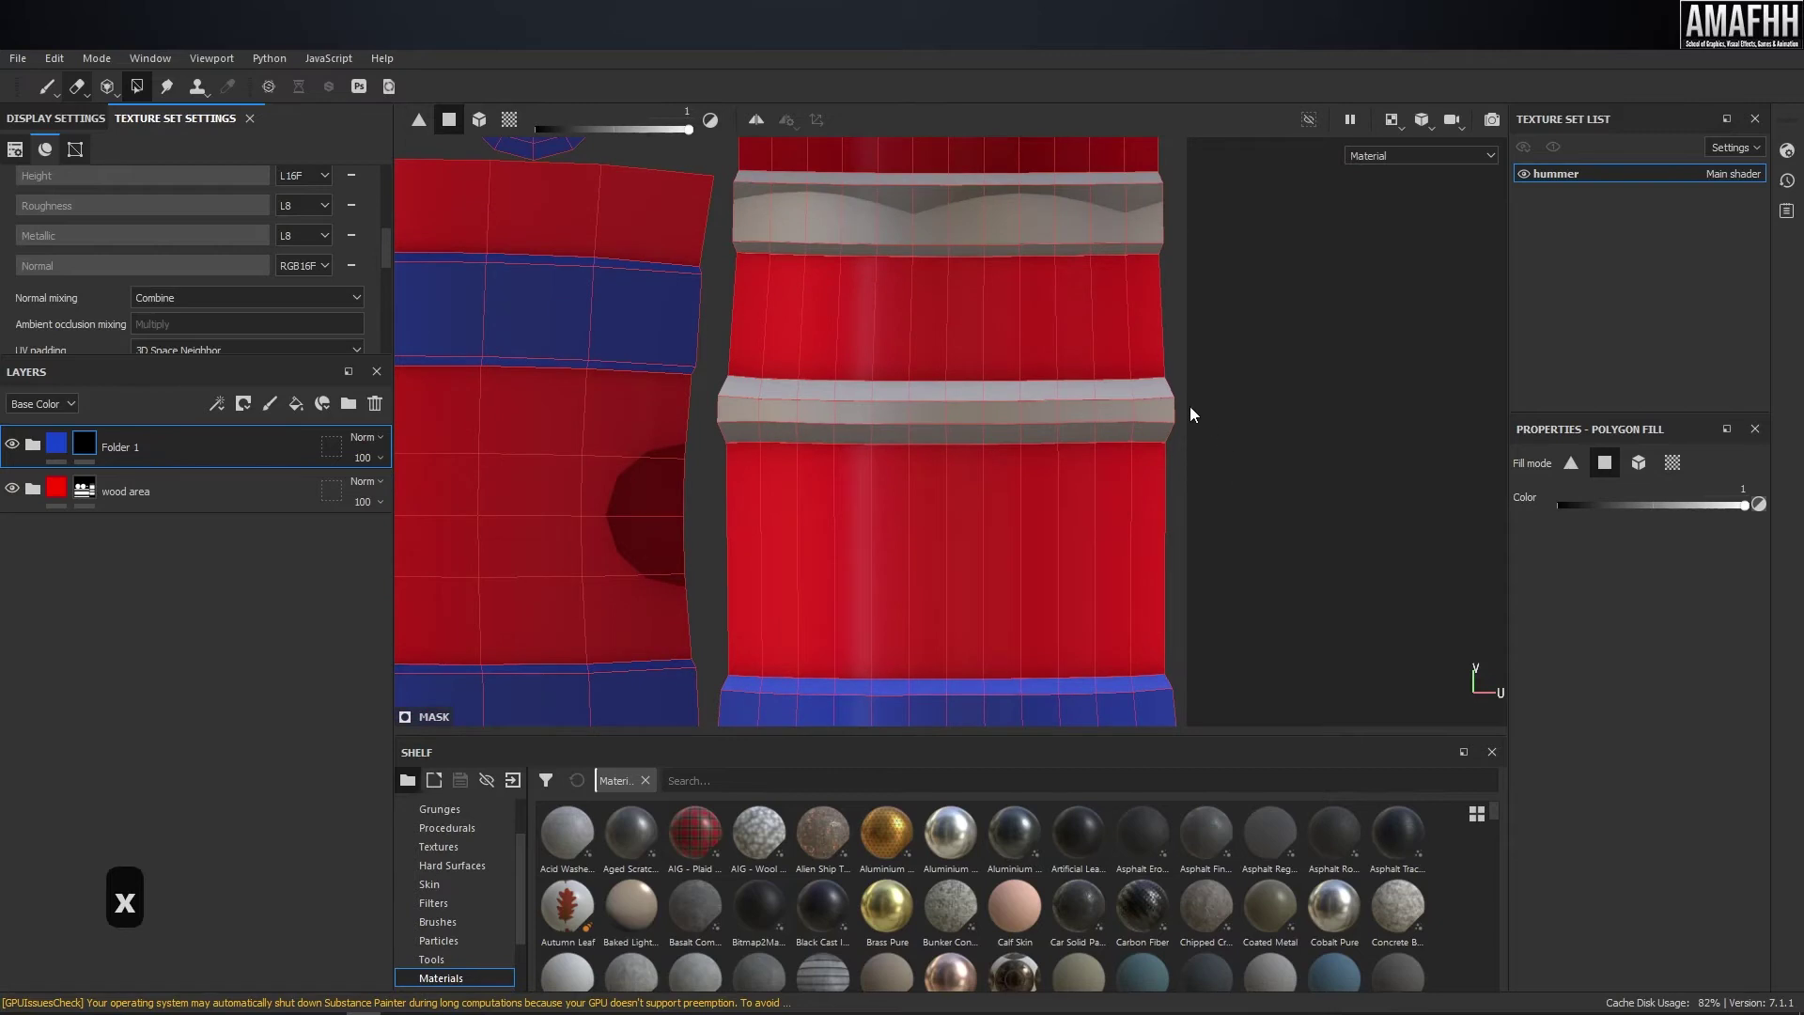
pyautogui.moveTo(1189, 396); pyautogui.dragTo(736, 432)
pyautogui.press('x')
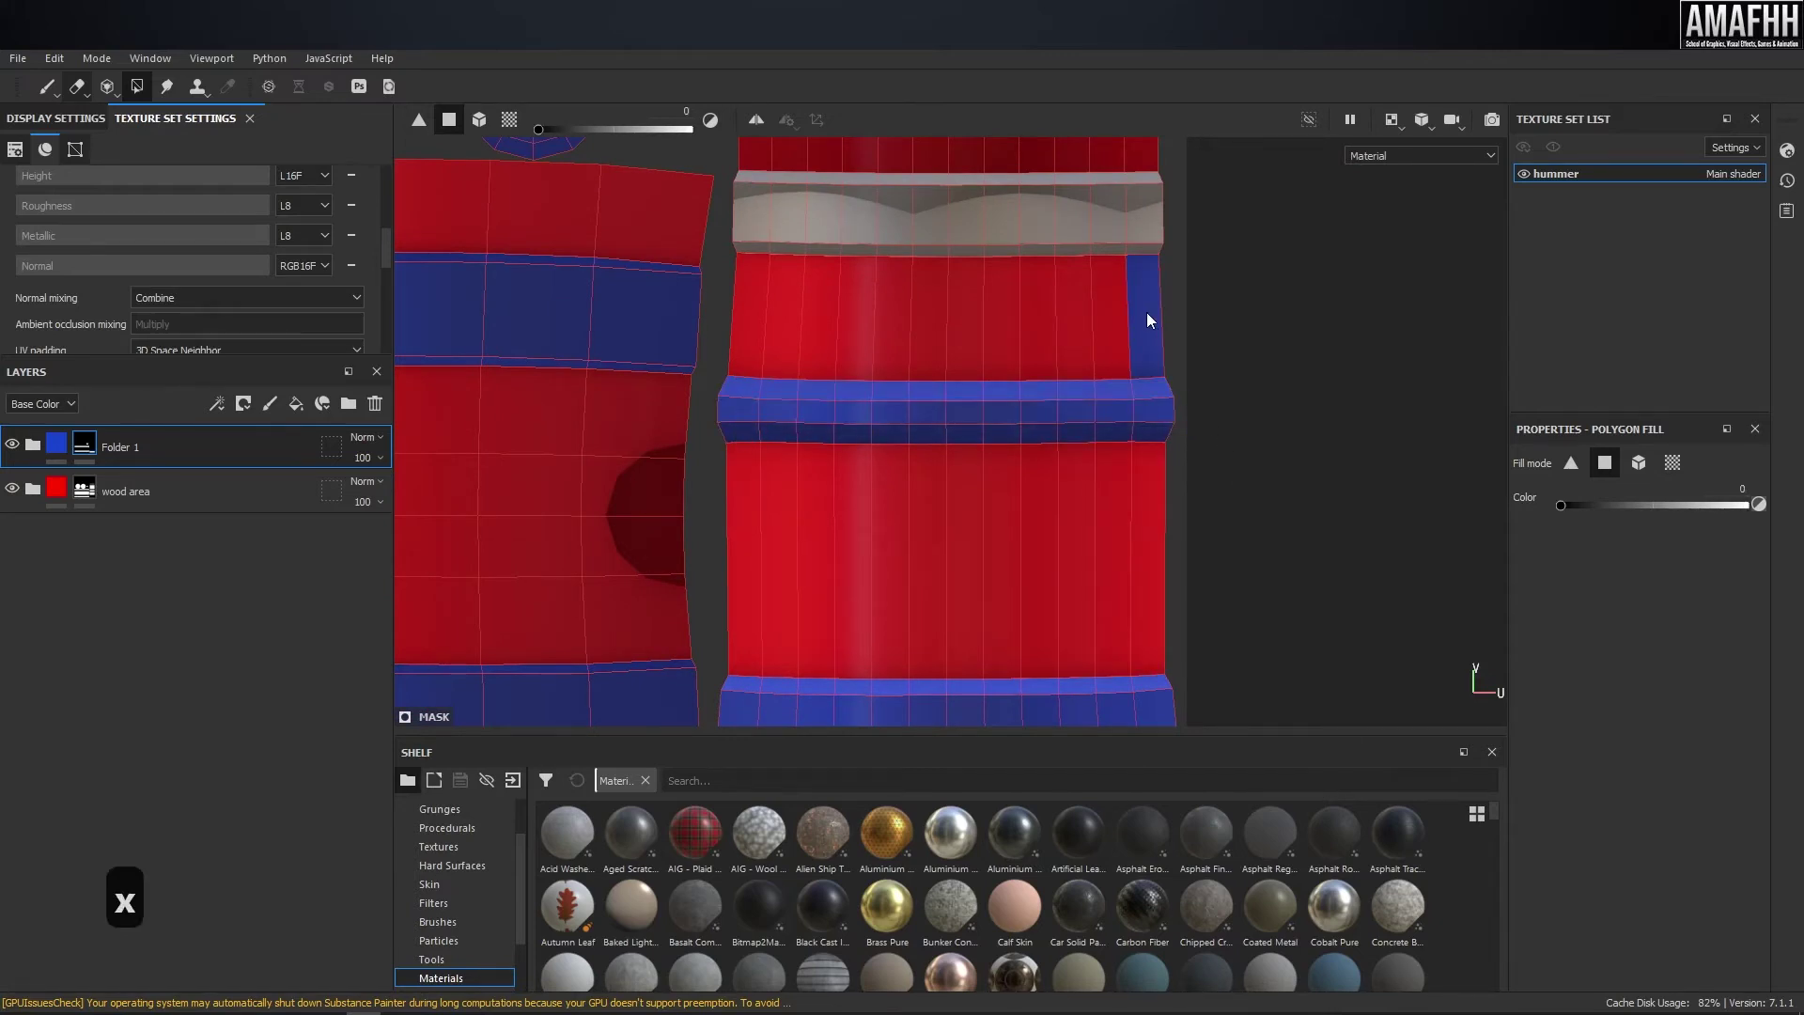
# - Reveal blue on the two handle collars where the handle meets the hammer head
pyautogui.moveTo(1103, 246); pyautogui.dragTo(1208, 526, button='middle')
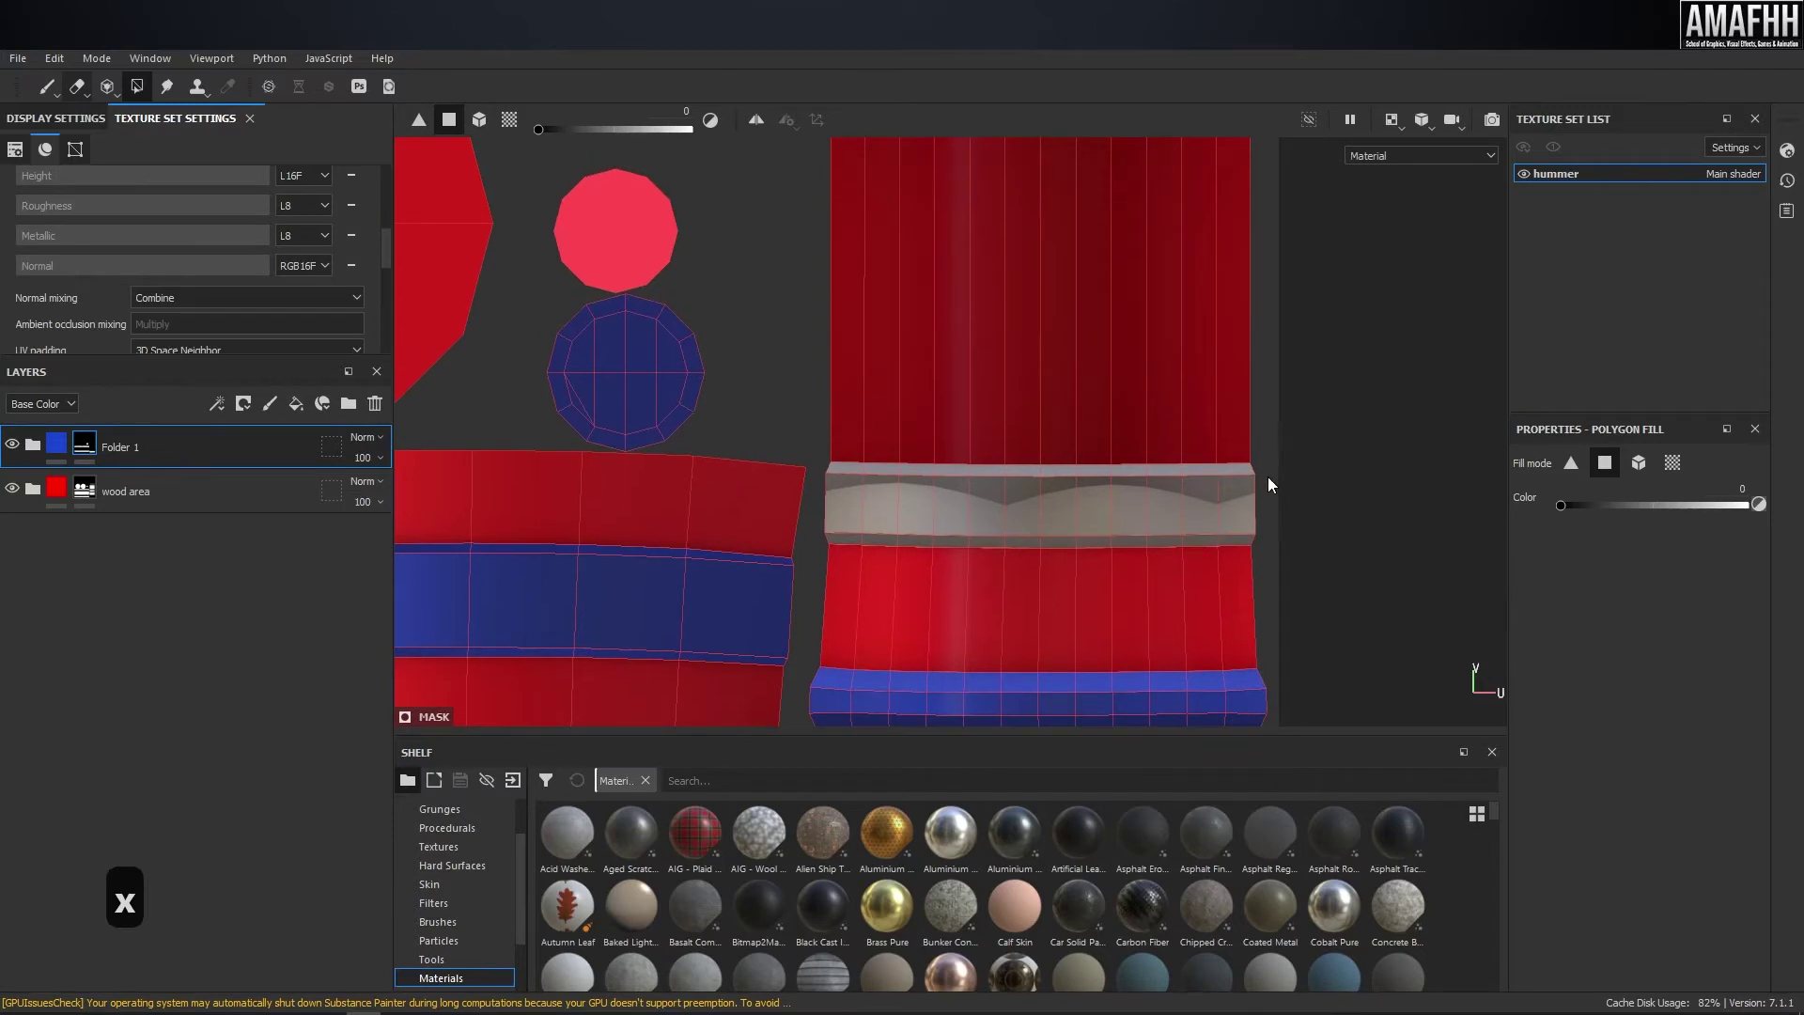
pyautogui.press('x')
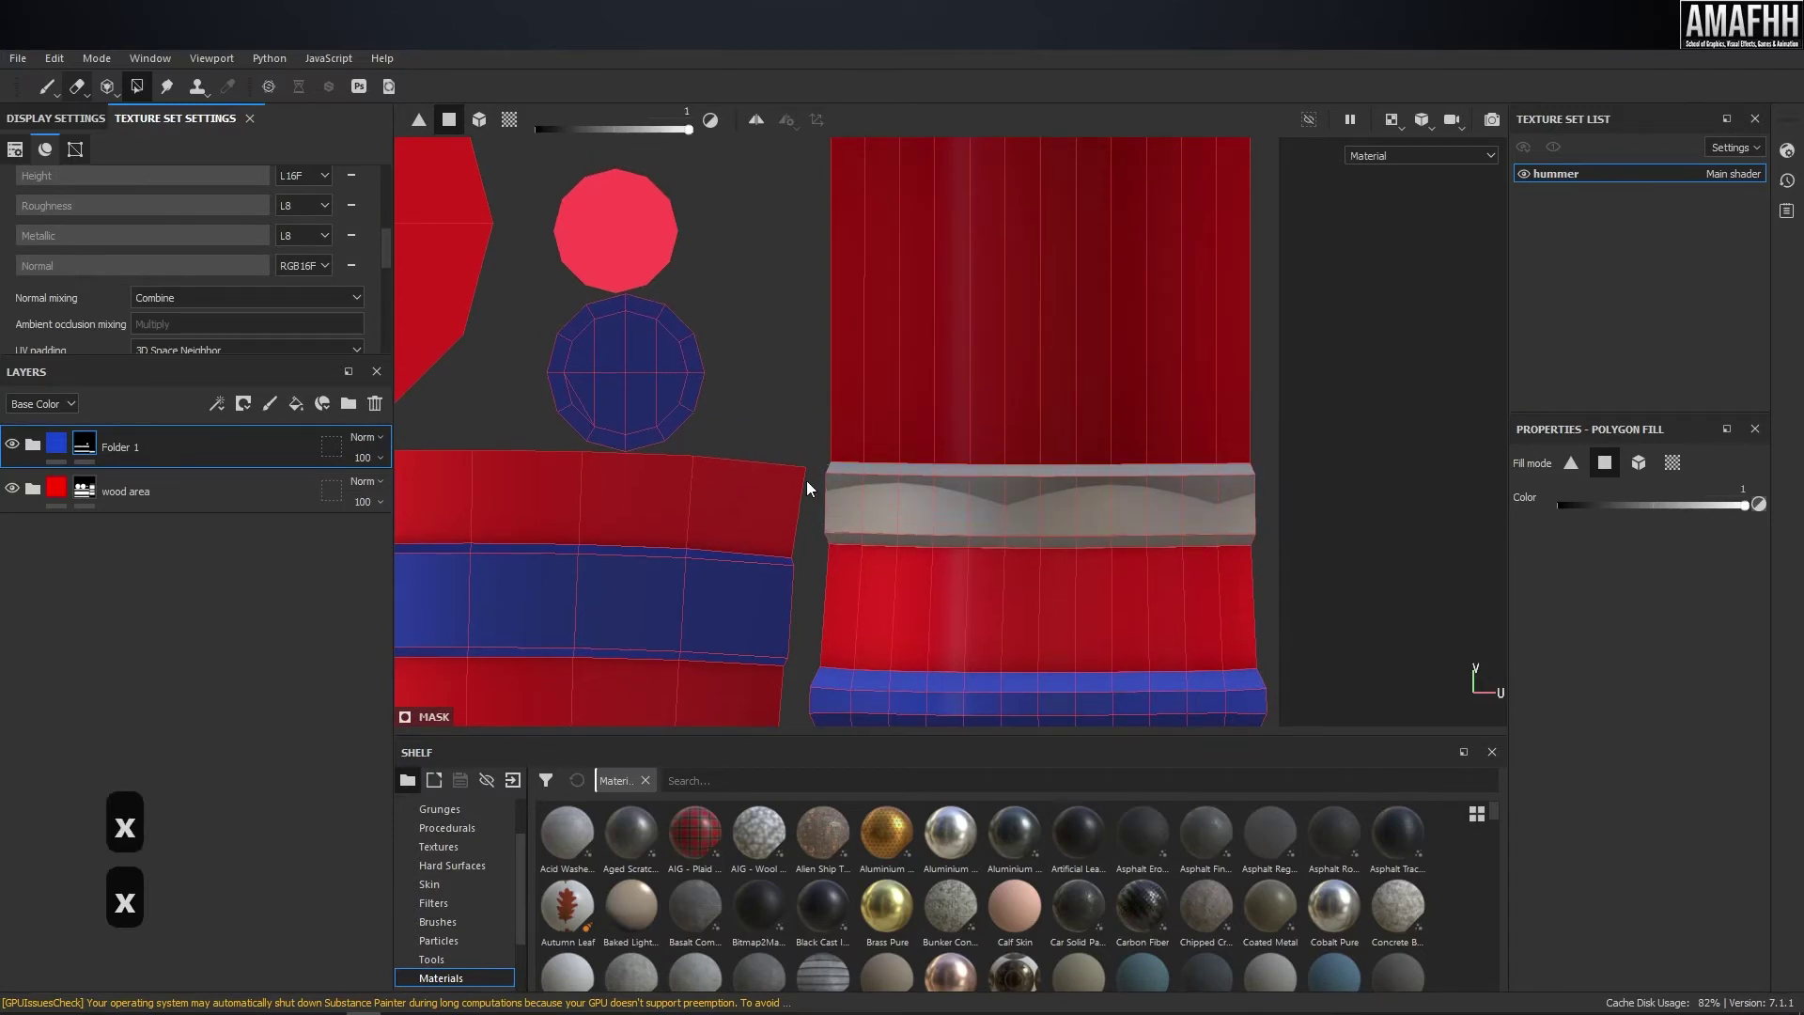
pyautogui.moveTo(819, 472); pyautogui.dragTo(893, 528)
pyautogui.moveTo(1086, 583); pyautogui.dragTo(1250, 551)
pyautogui.scroll(-2, 1250, 550)
pyautogui.scroll(1, 1250, 258)
pyautogui.moveTo(1265, 228); pyautogui.dragTo(793, 284)
pyautogui.moveTo(1107, 295); pyautogui.dragTo(973, 293)
pyautogui.scroll(-5, 1109, 359)
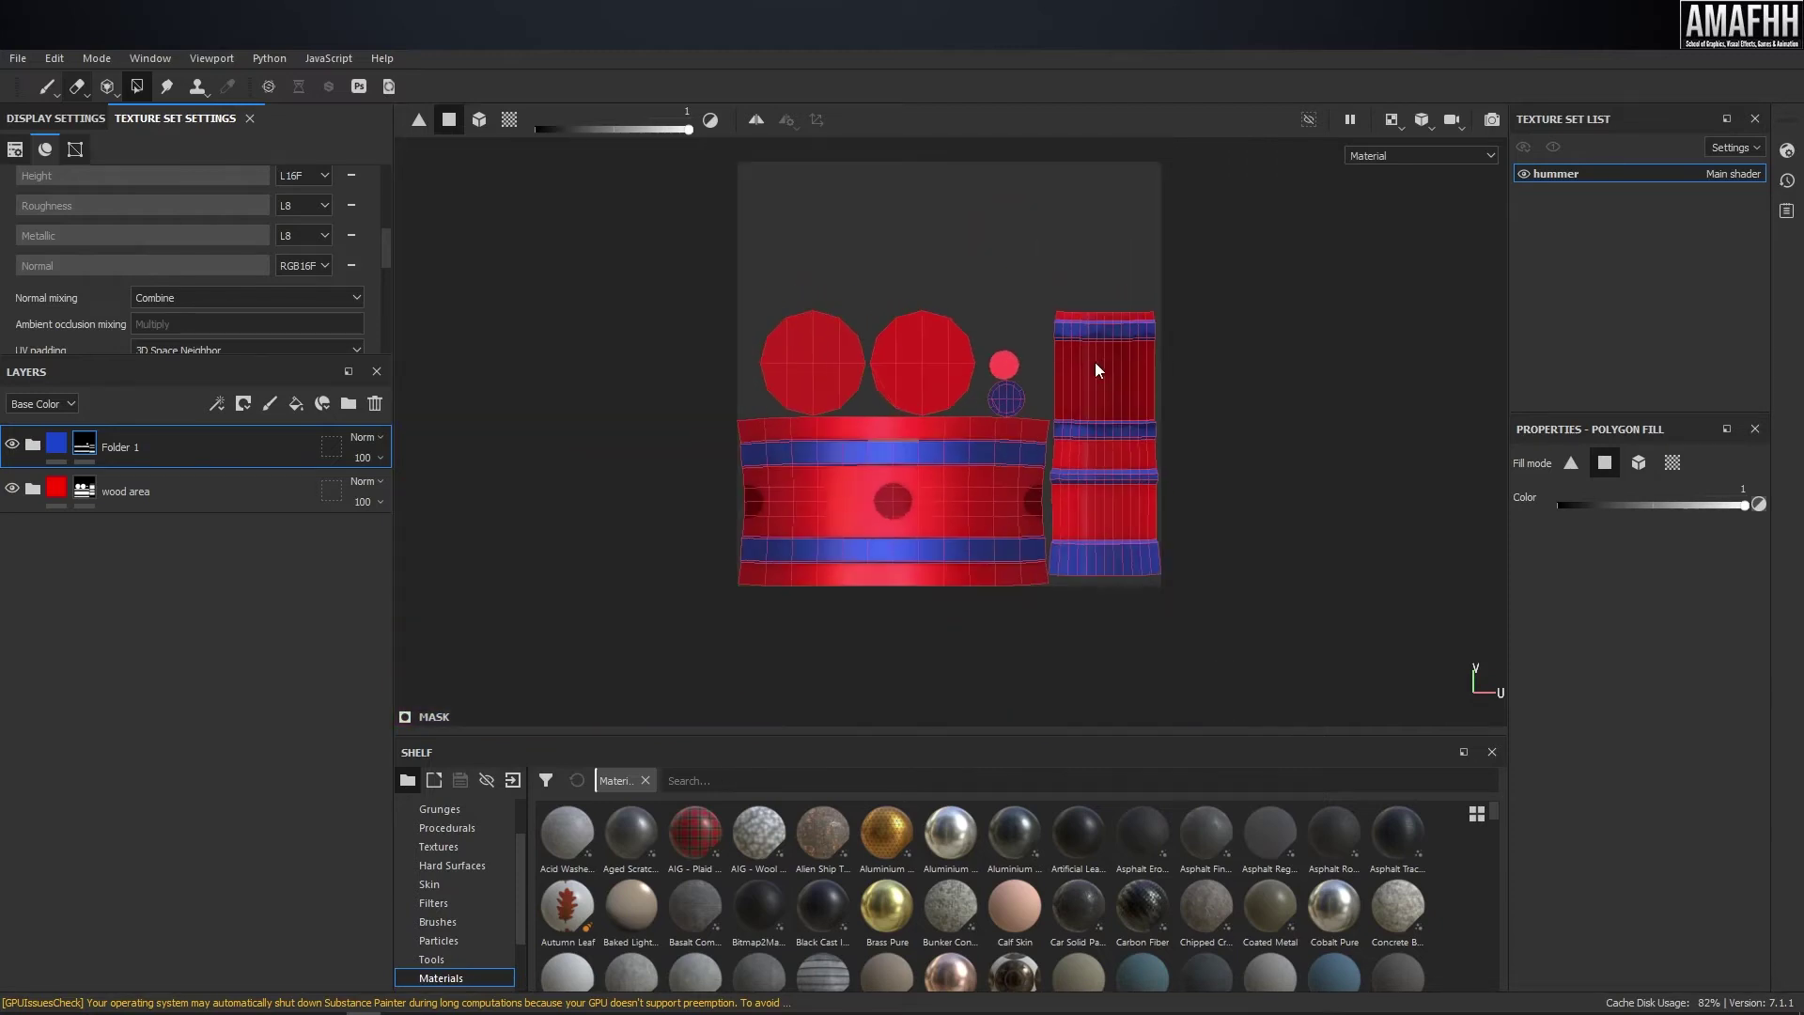
# - Fill the missed edge strip of the upper head band with blue and return to the 3D view
pyautogui.keyDown('alt'); pyautogui.moveTo(987, 439); pyautogui.dragTo(1064, 342, button='middle'); pyautogui.keyUp('alt')
pyautogui.scroll(5, 1041, 381)
pyautogui.scroll(4, 864, 303)
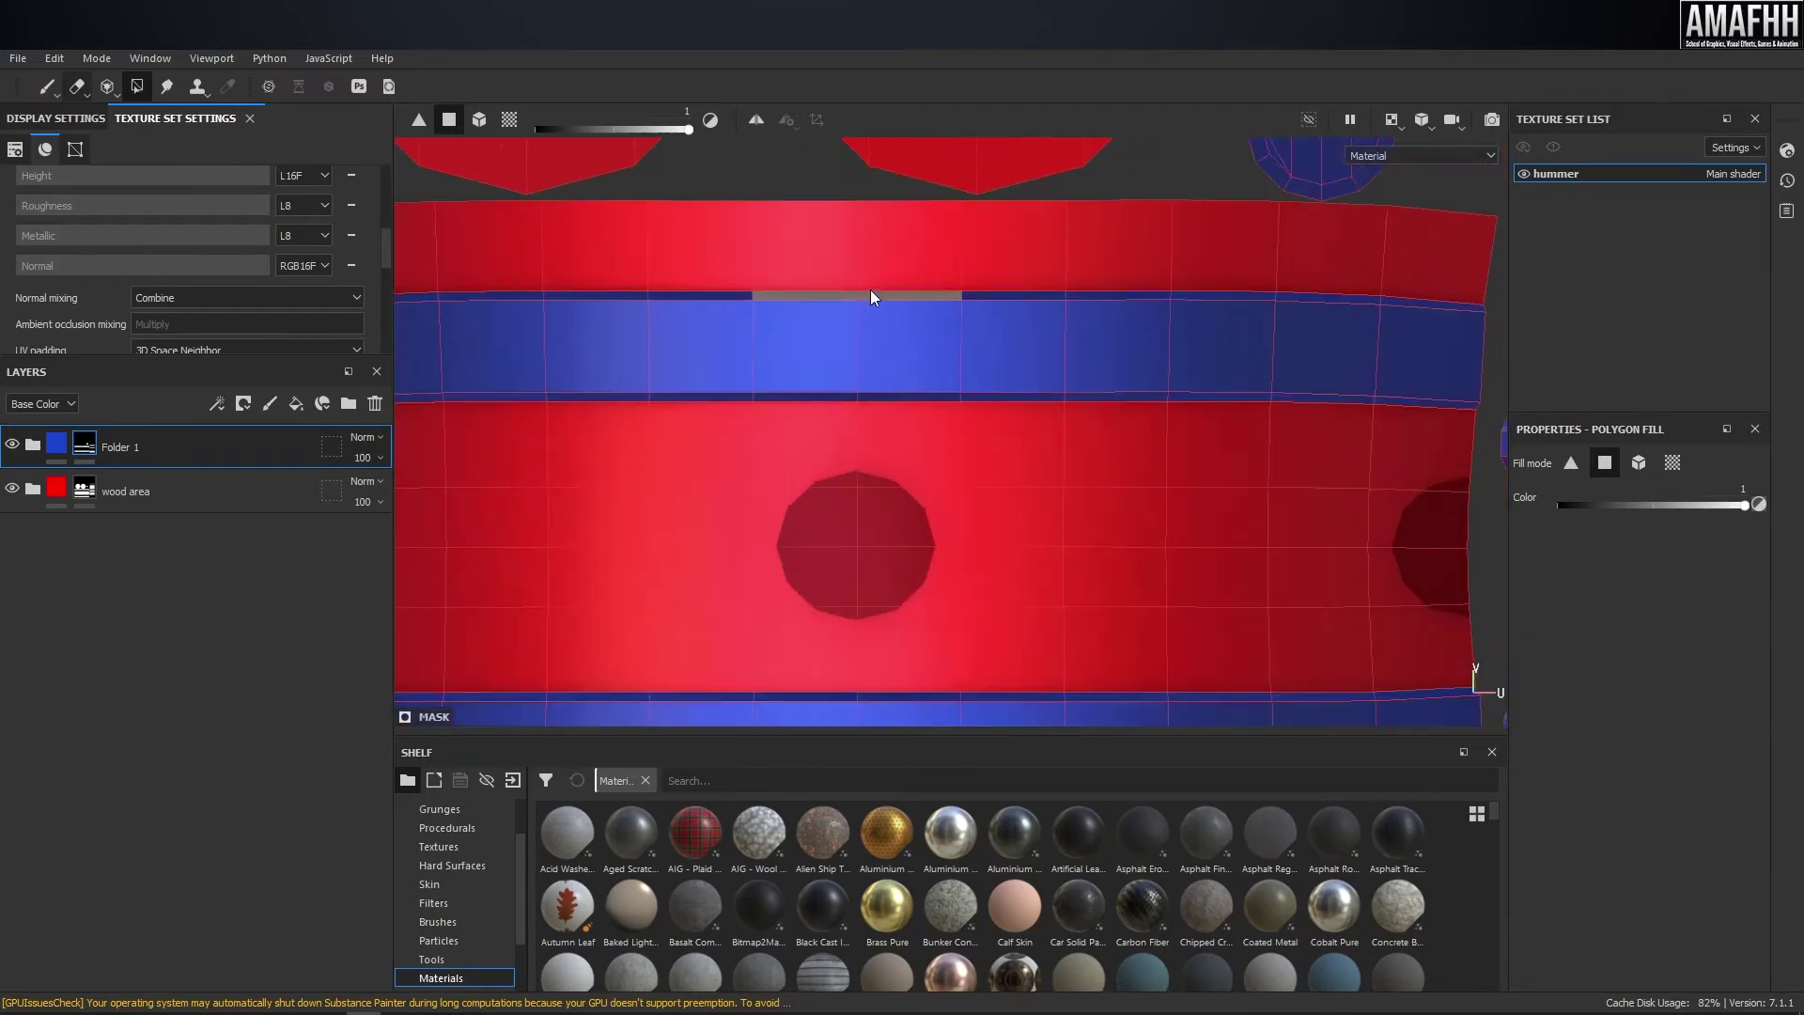
pyautogui.press('x')
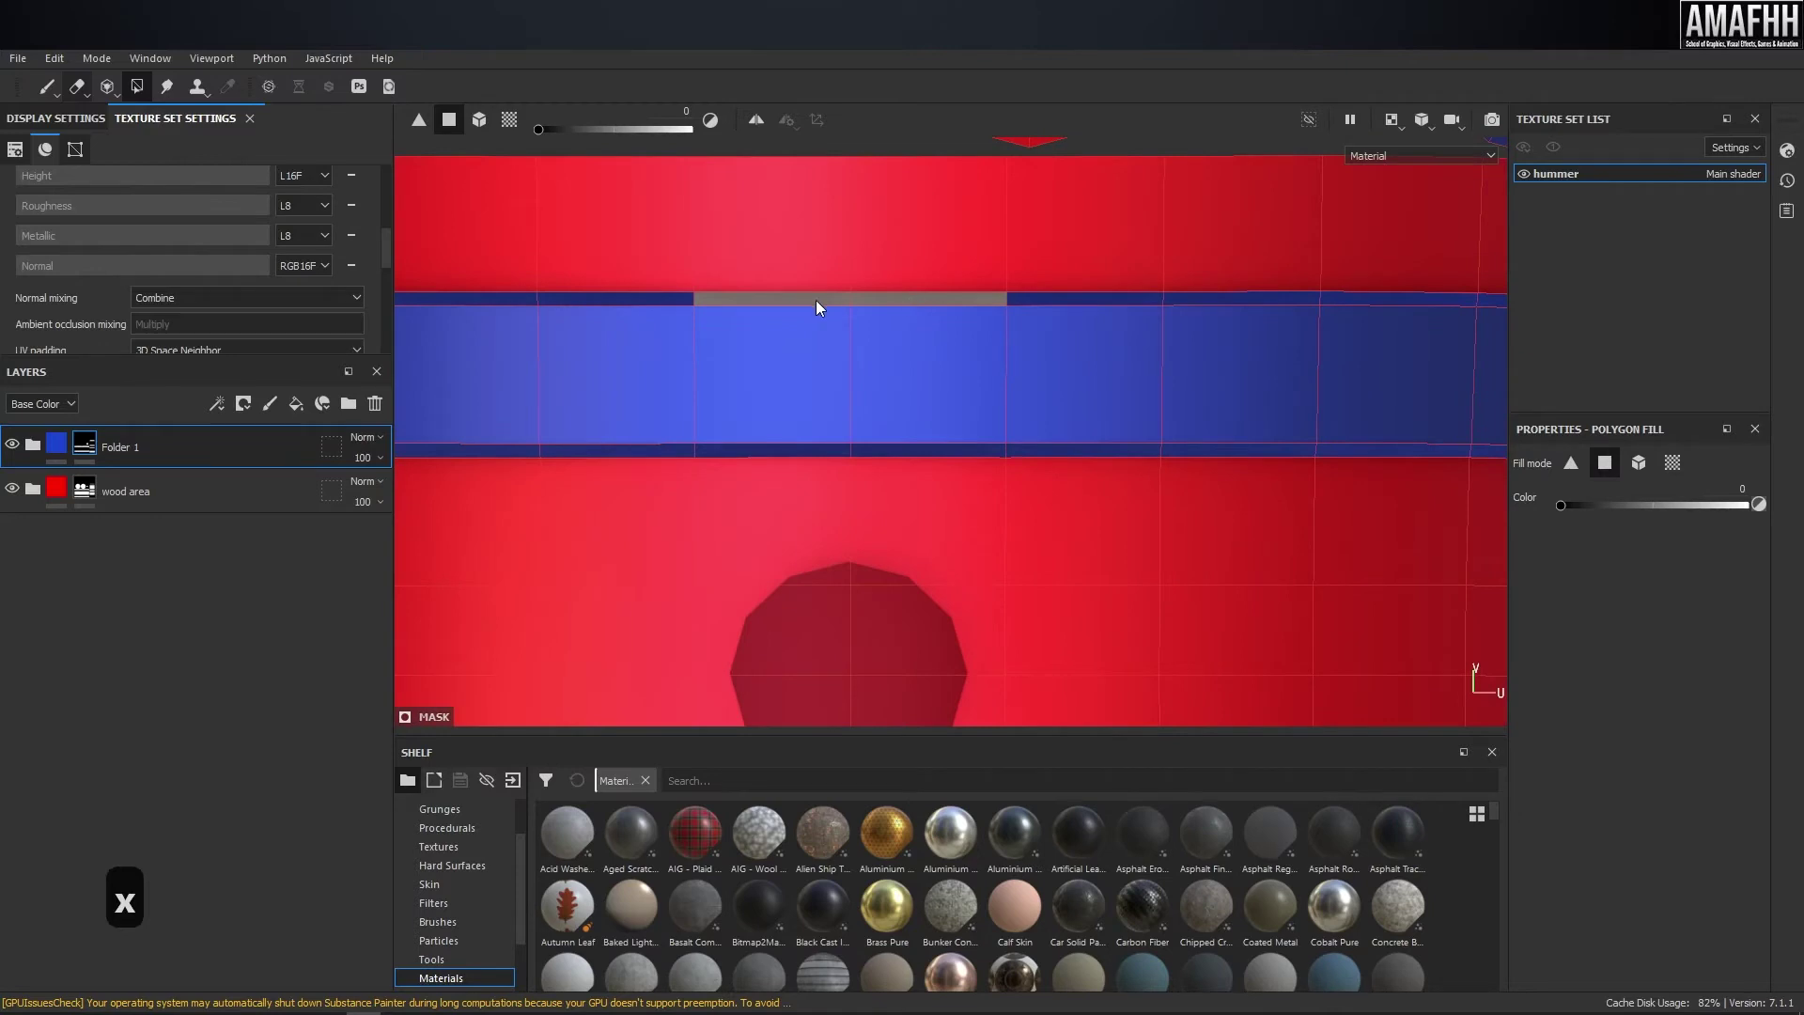
pyautogui.press('x')
pyautogui.scroll(-4, 898, 303)
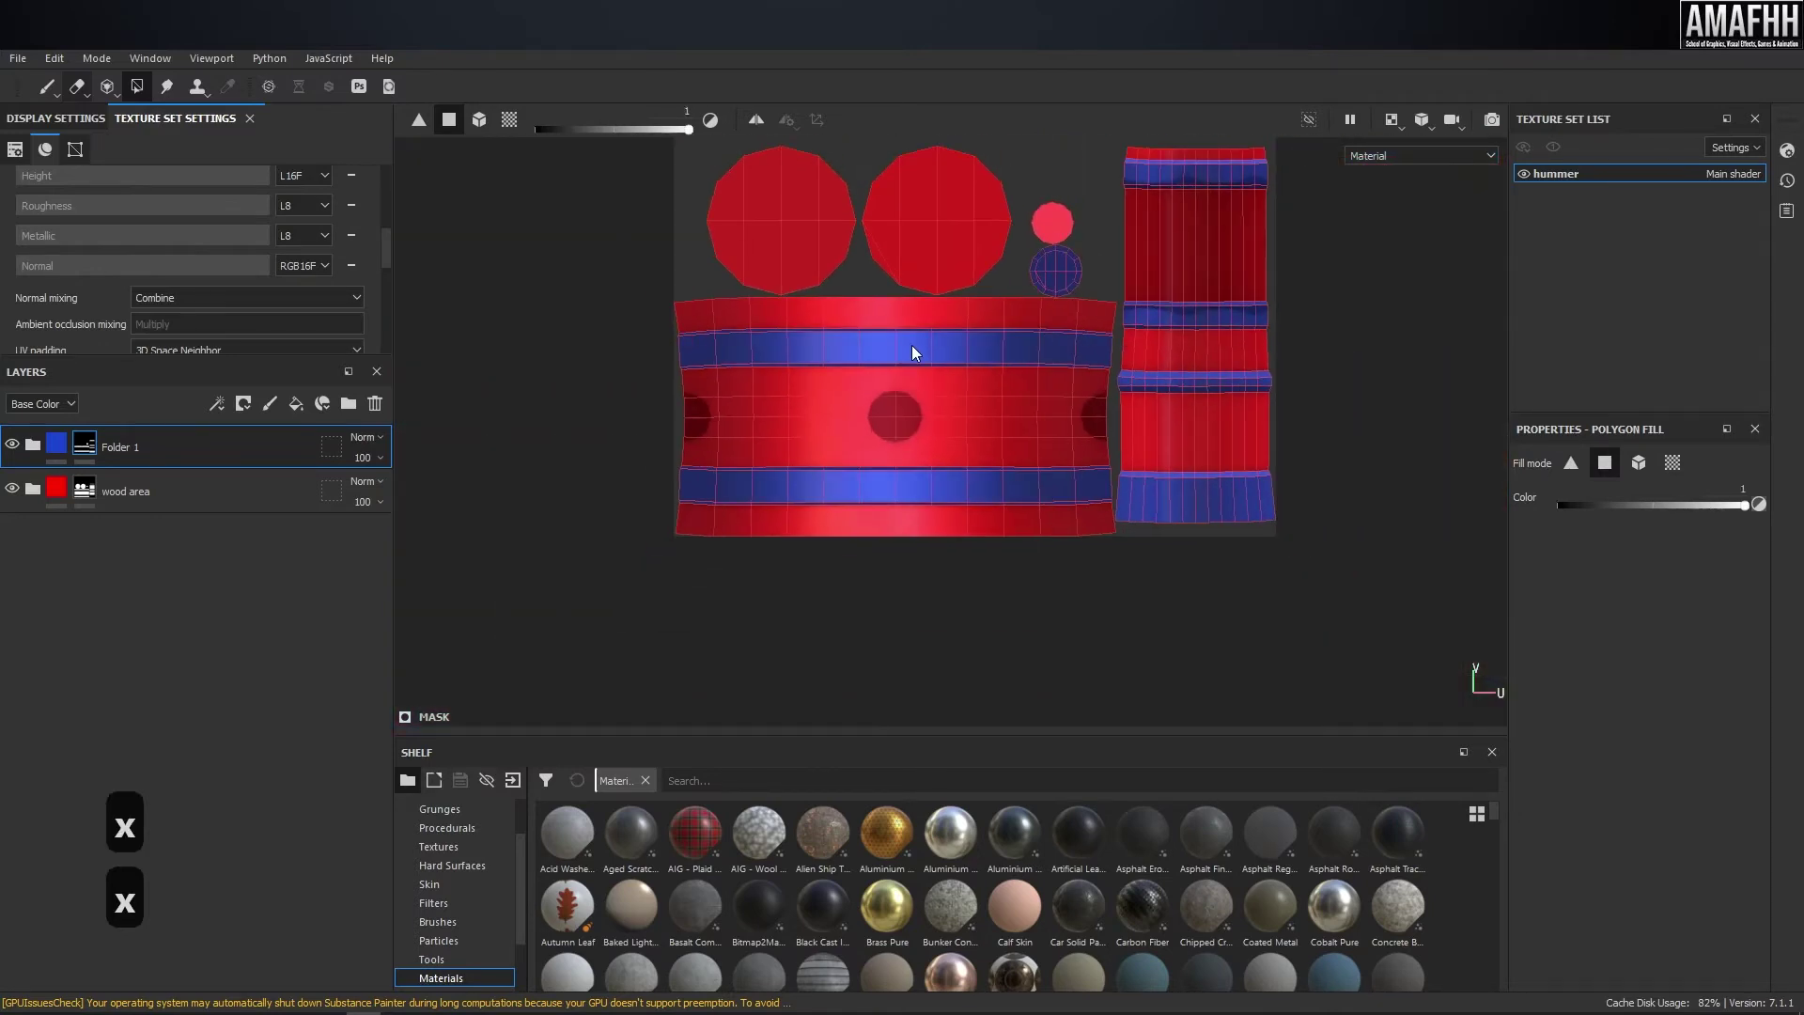
pyautogui.press('F4')
pyautogui.keyDown('alt'); pyautogui.moveTo(778, 225); pyautogui.dragTo(894, 338); pyautogui.keyUp('alt')
pyautogui.scroll(-3, 805, 223)
pyautogui.keyDown('alt'); pyautogui.moveTo(894, 338); pyautogui.dragTo(934, 508, button='middle'); pyautogui.keyUp('alt')
pyautogui.keyDown('alt'); pyautogui.moveTo(801, 298); pyautogui.dragTo(967, 378); pyautogui.keyUp('alt')
# - Expand the wood area folder, show the smart materials with large thumbnails and search them for "wood"
pyautogui.click(210, 485)
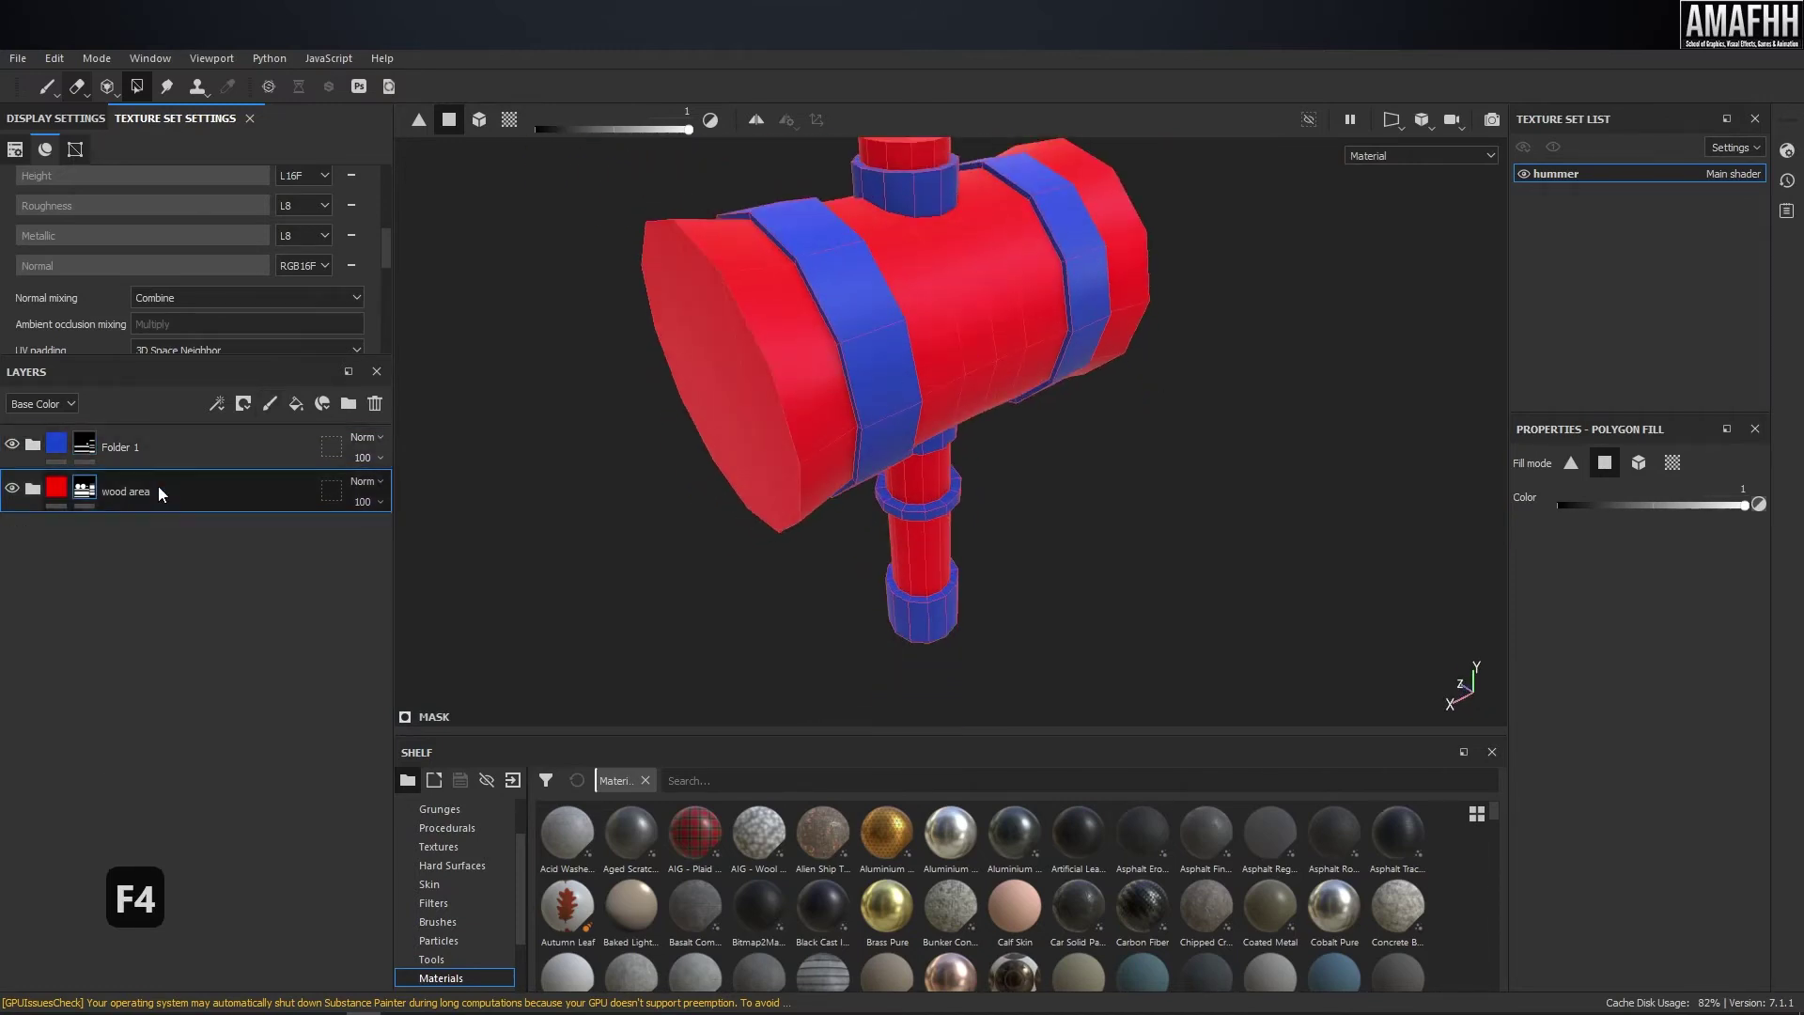
pyautogui.click(32, 490)
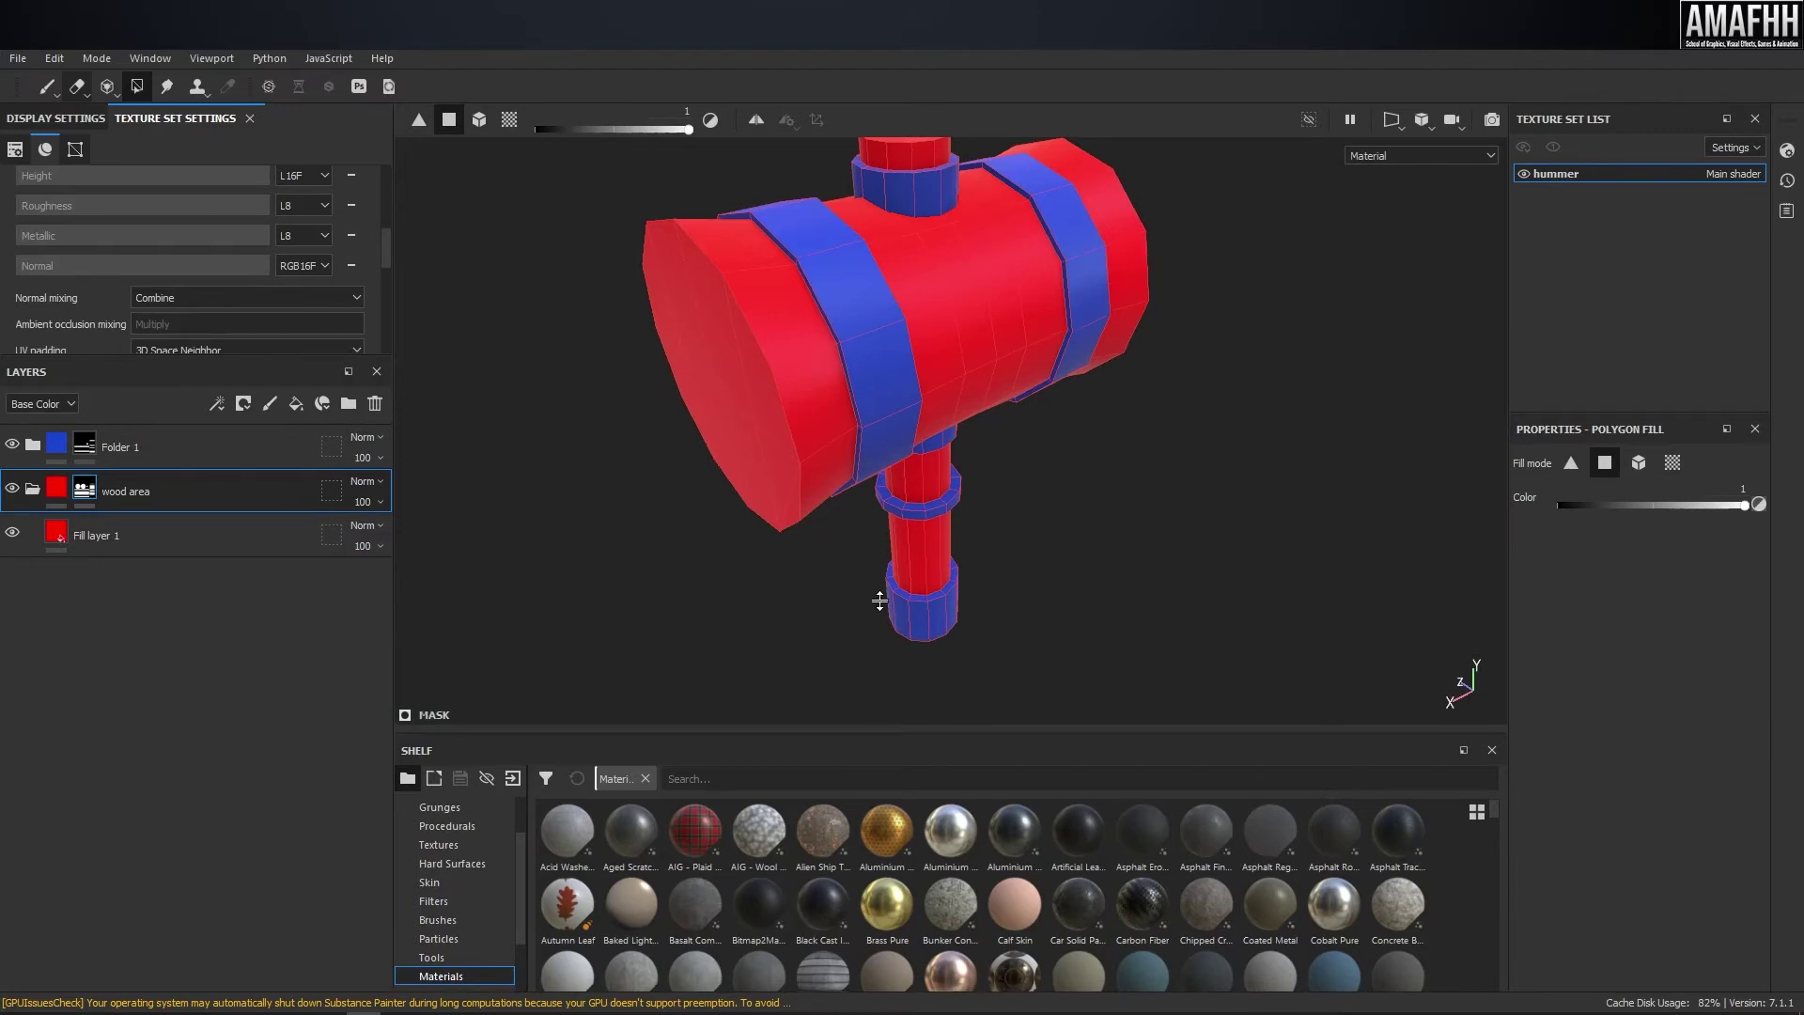
pyautogui.moveTo(875, 734); pyautogui.dragTo(875, 470)
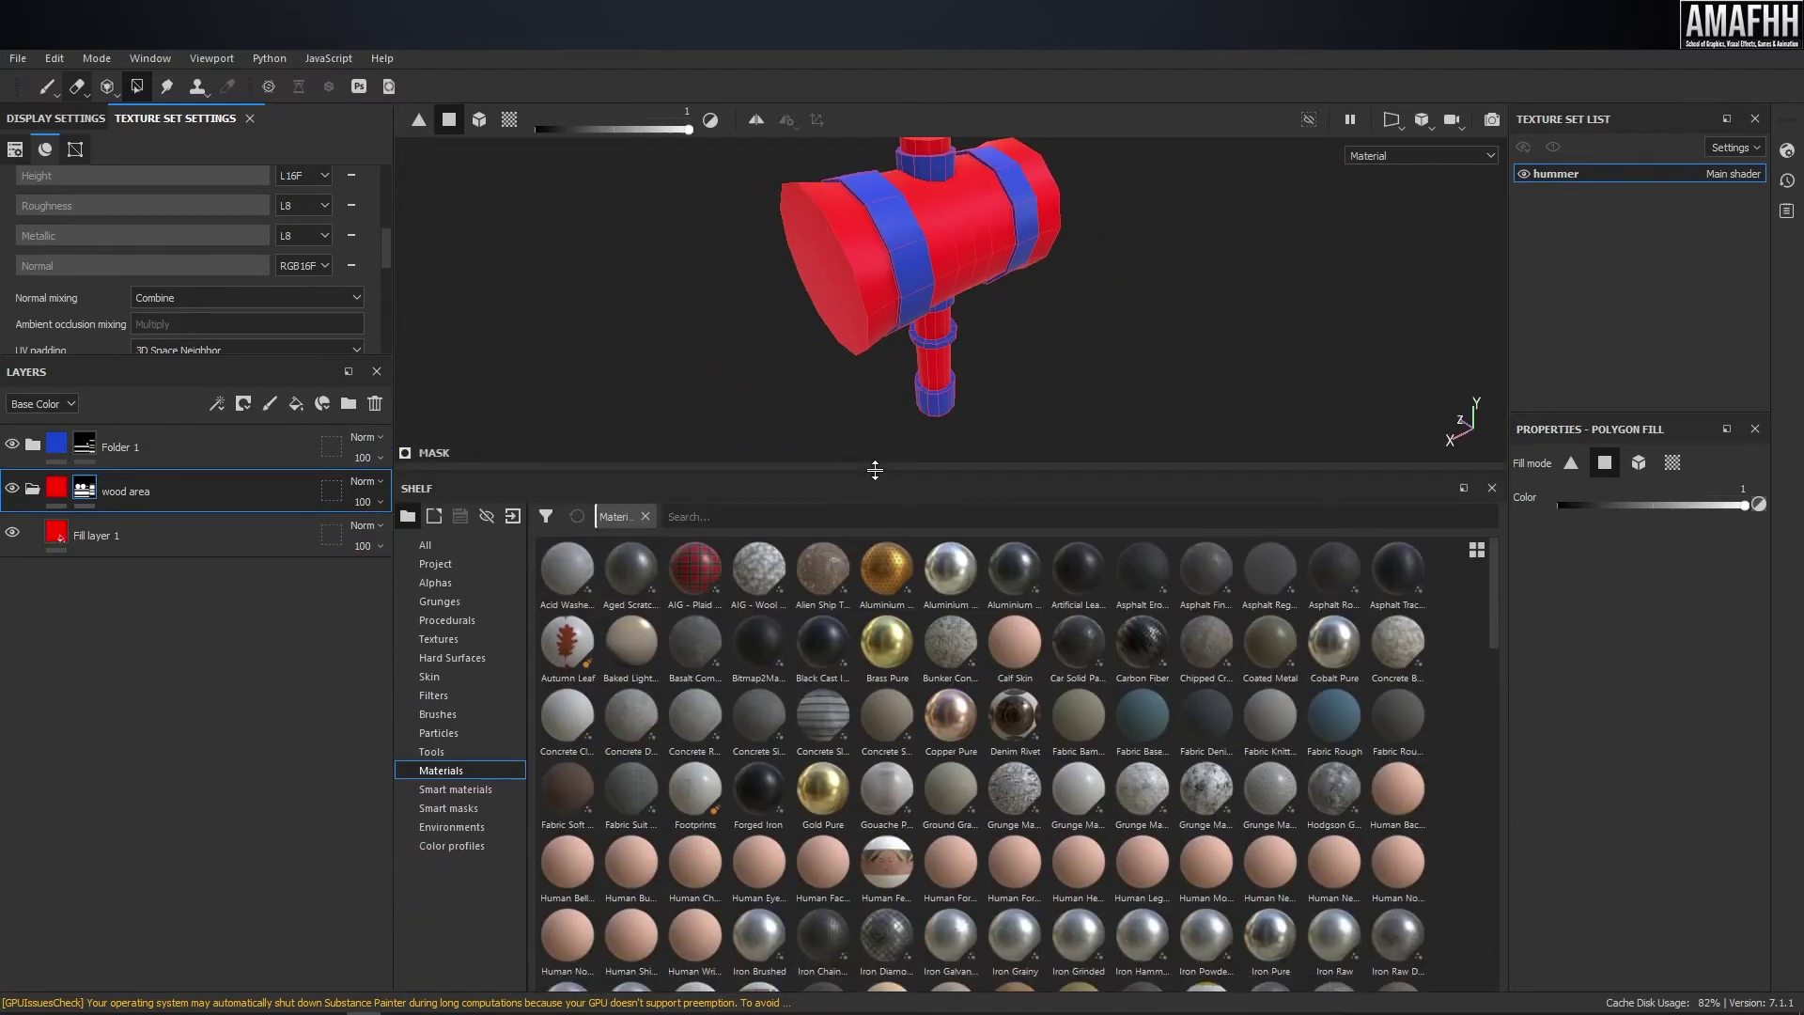
pyautogui.click(472, 789)
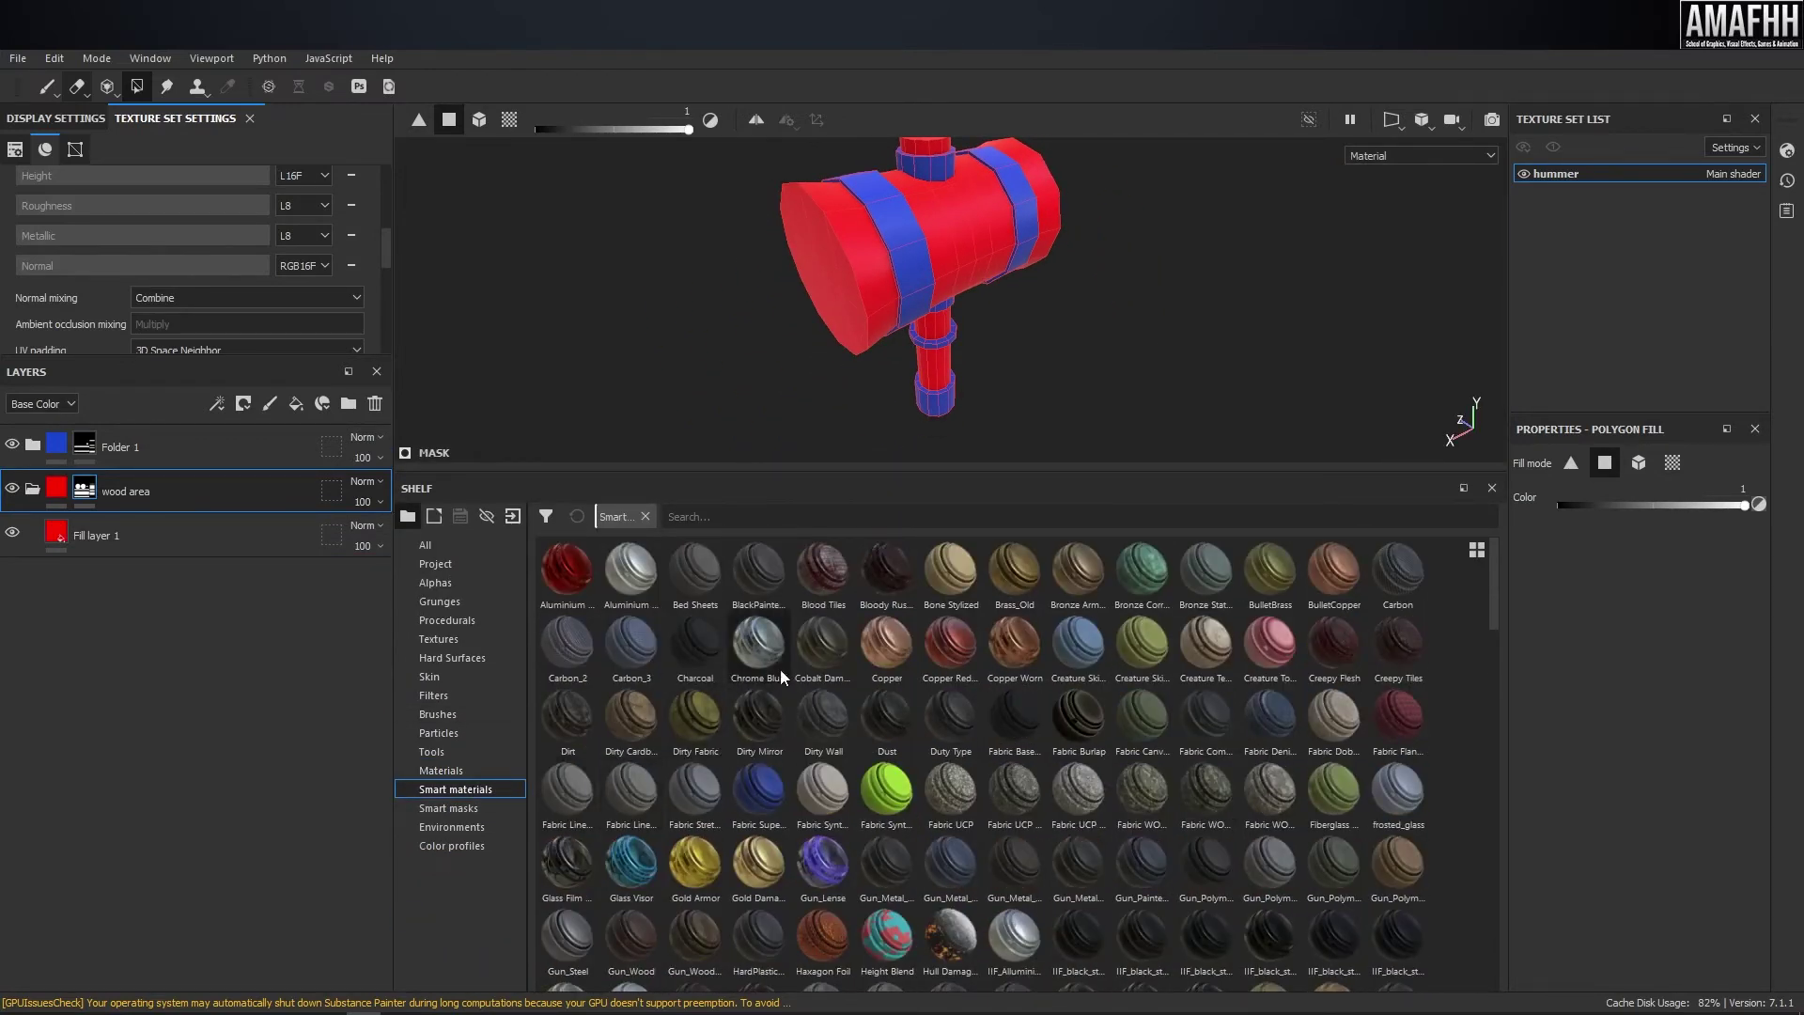
pyautogui.click(1476, 550)
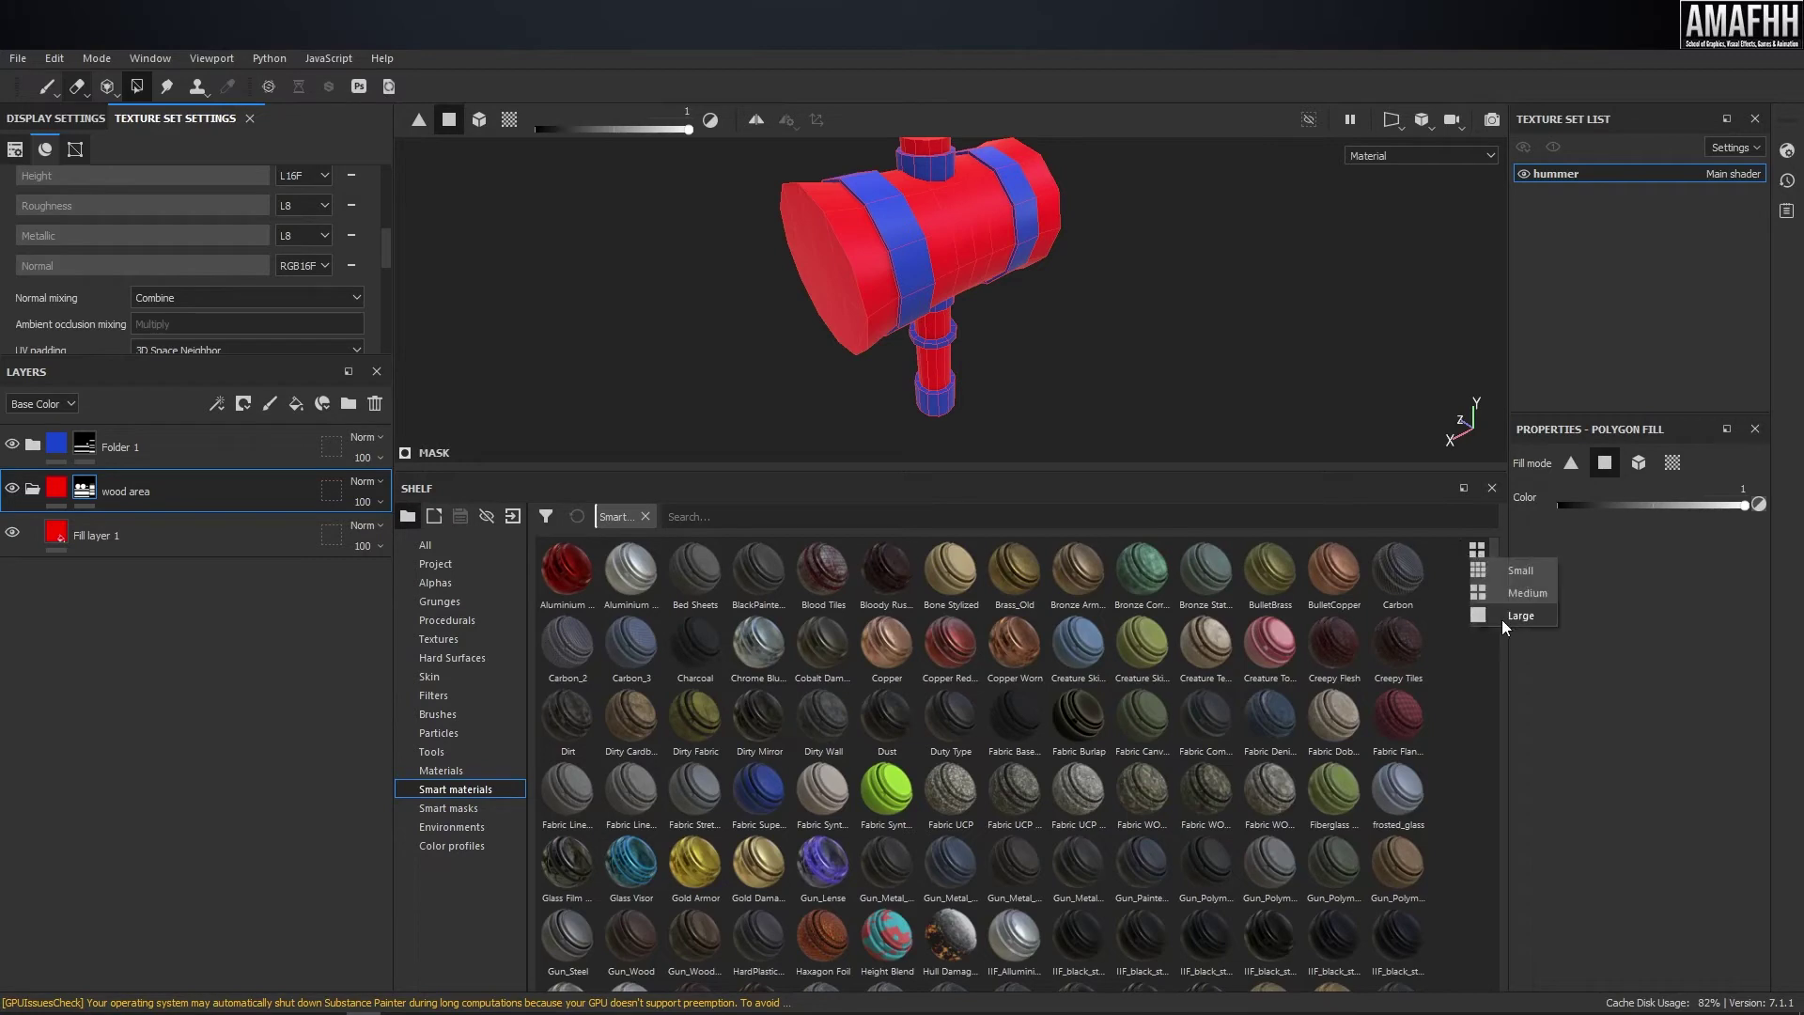
pyautogui.click(1504, 614)
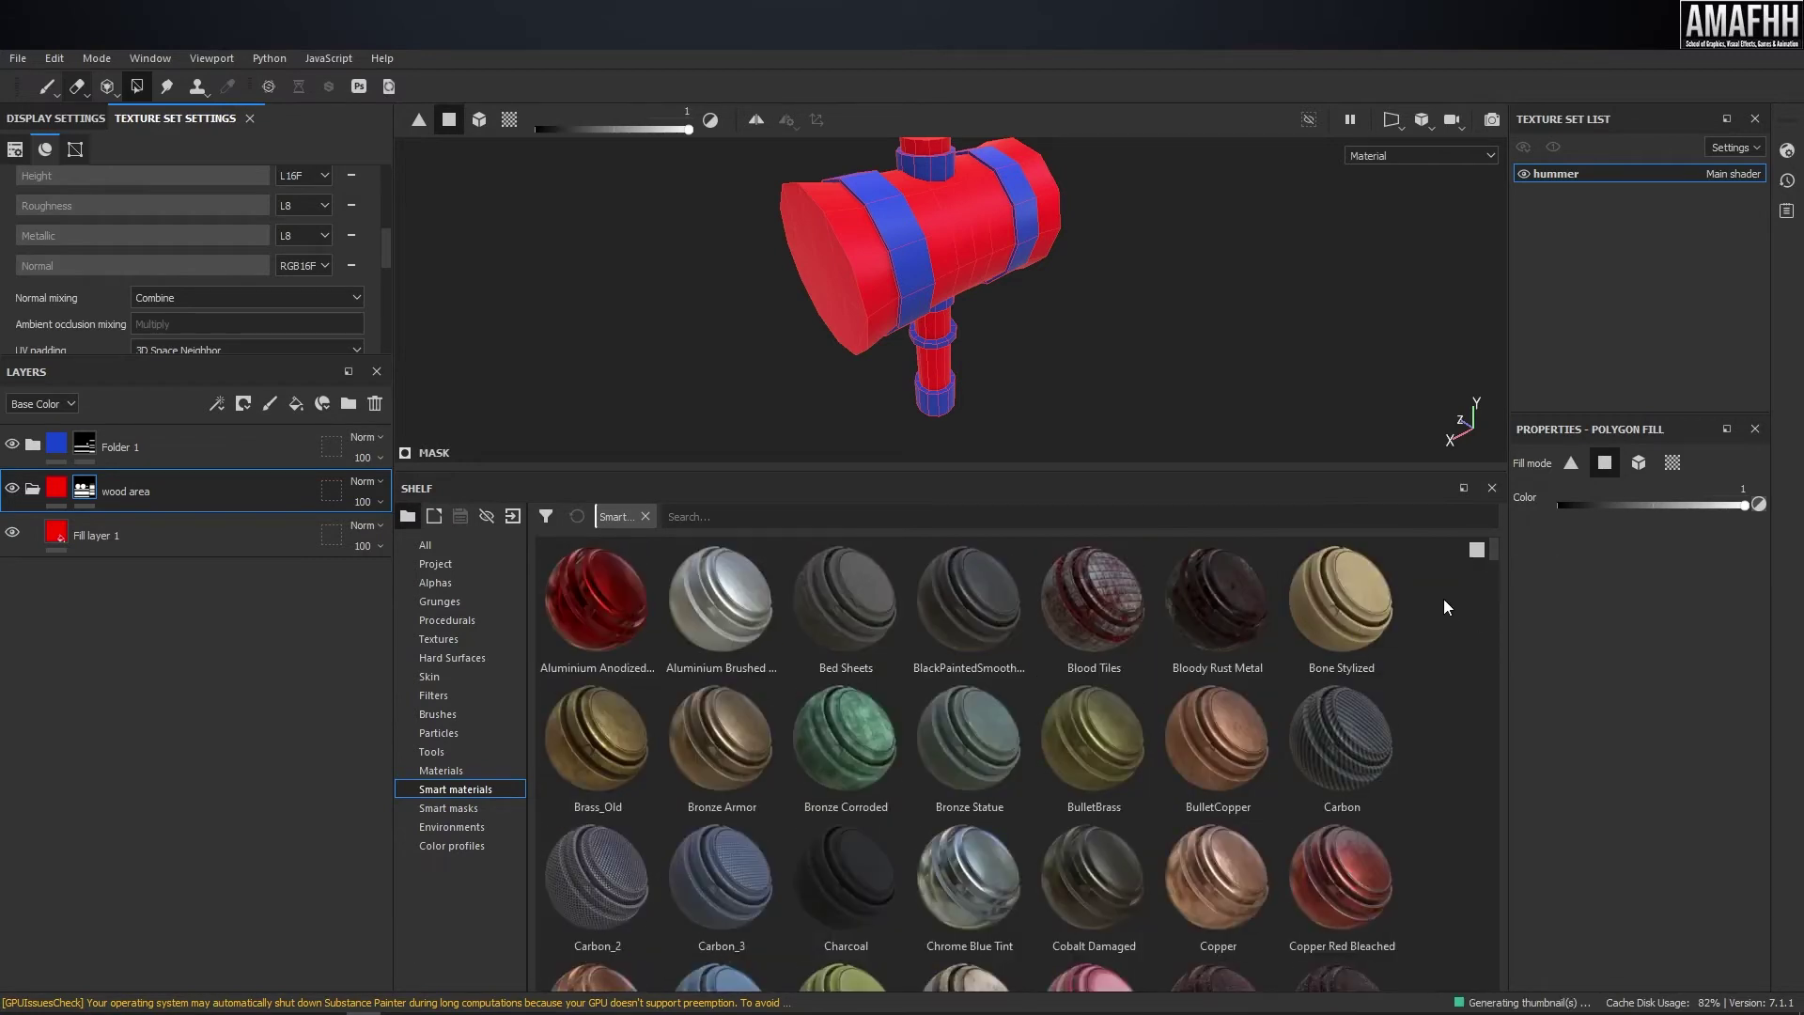
pyautogui.scroll(-5, 1262, 647)
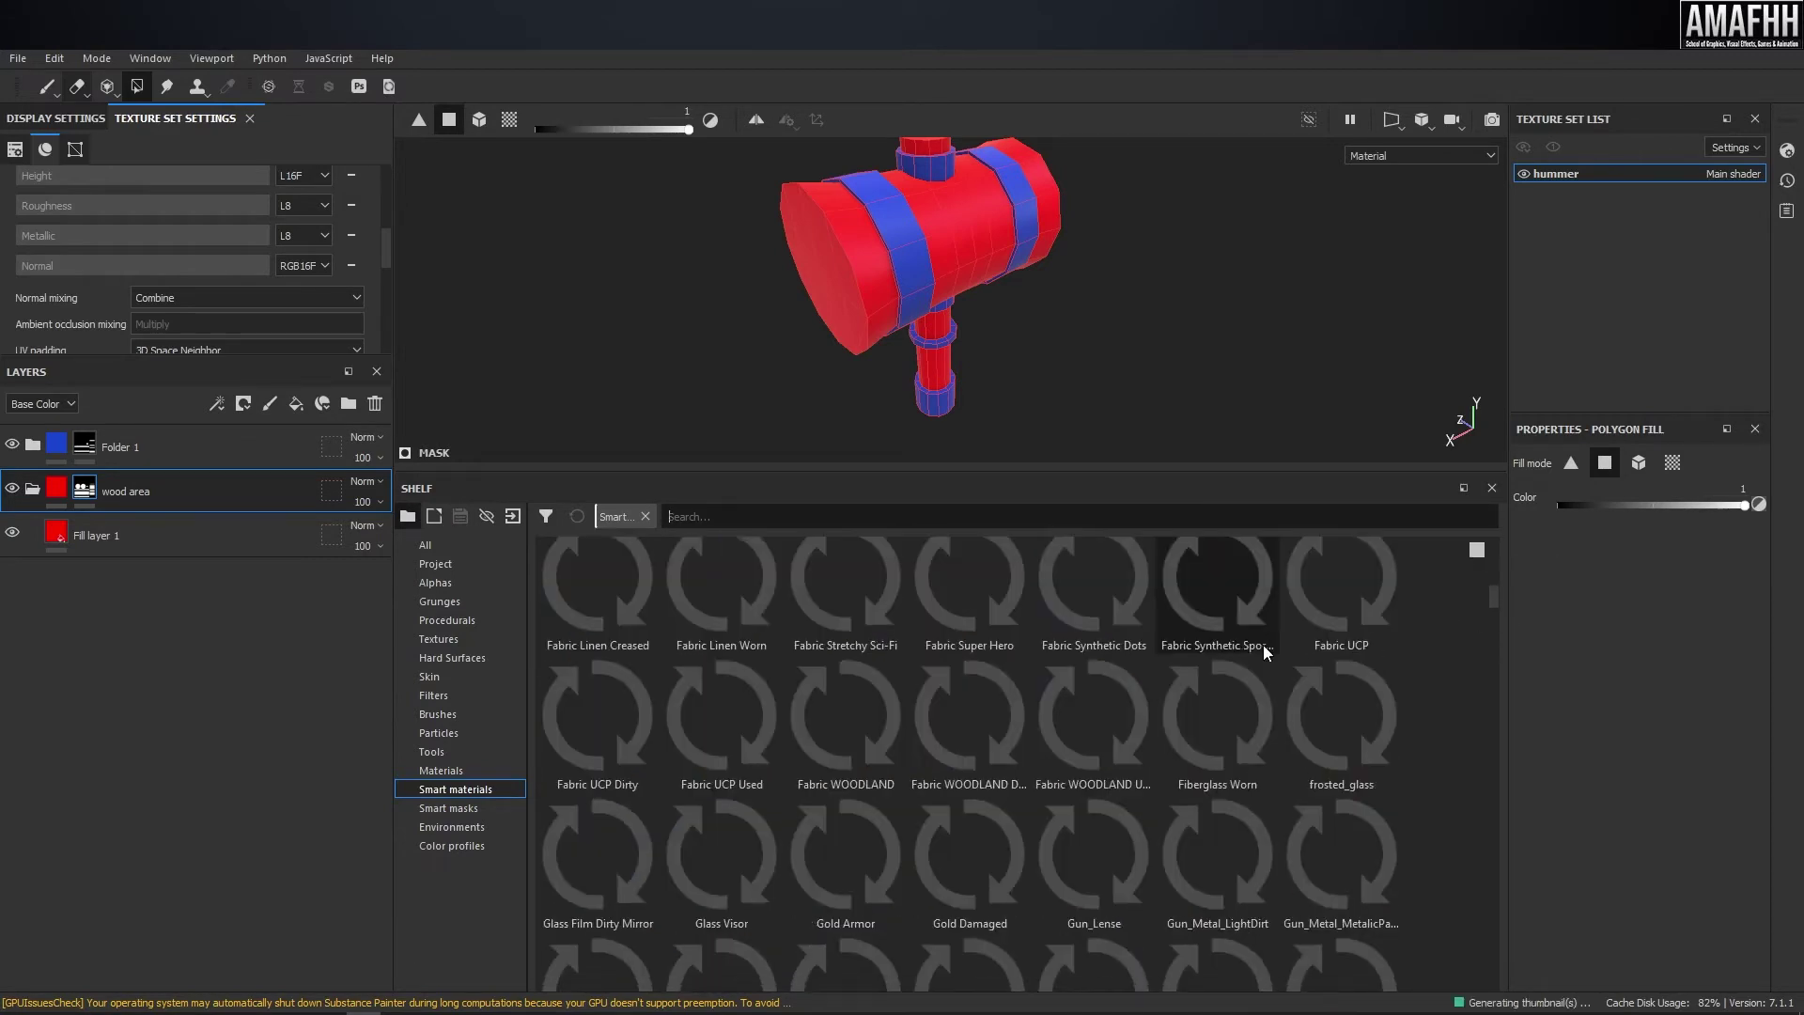
pyautogui.write('wood')
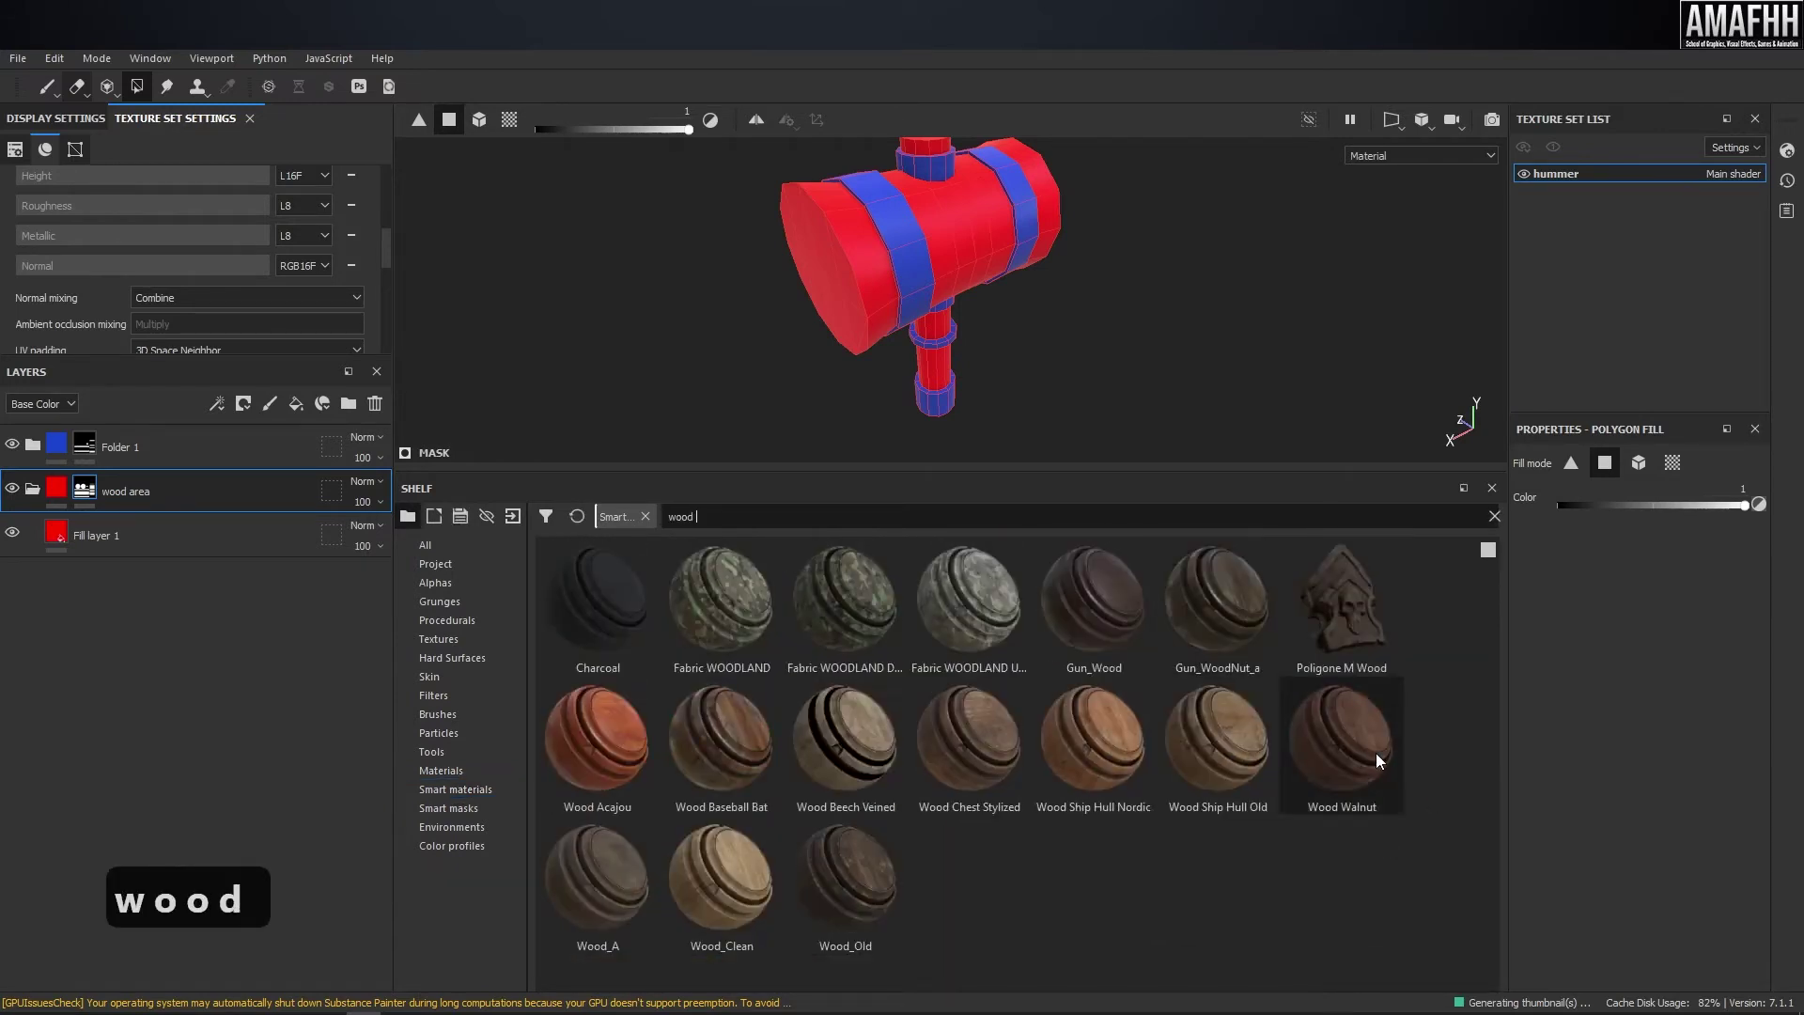
# - Add the Wood Walnut smart material above the red fill layer in the wood area folder and hide Fill layer 1
pyautogui.moveTo(1376, 753)
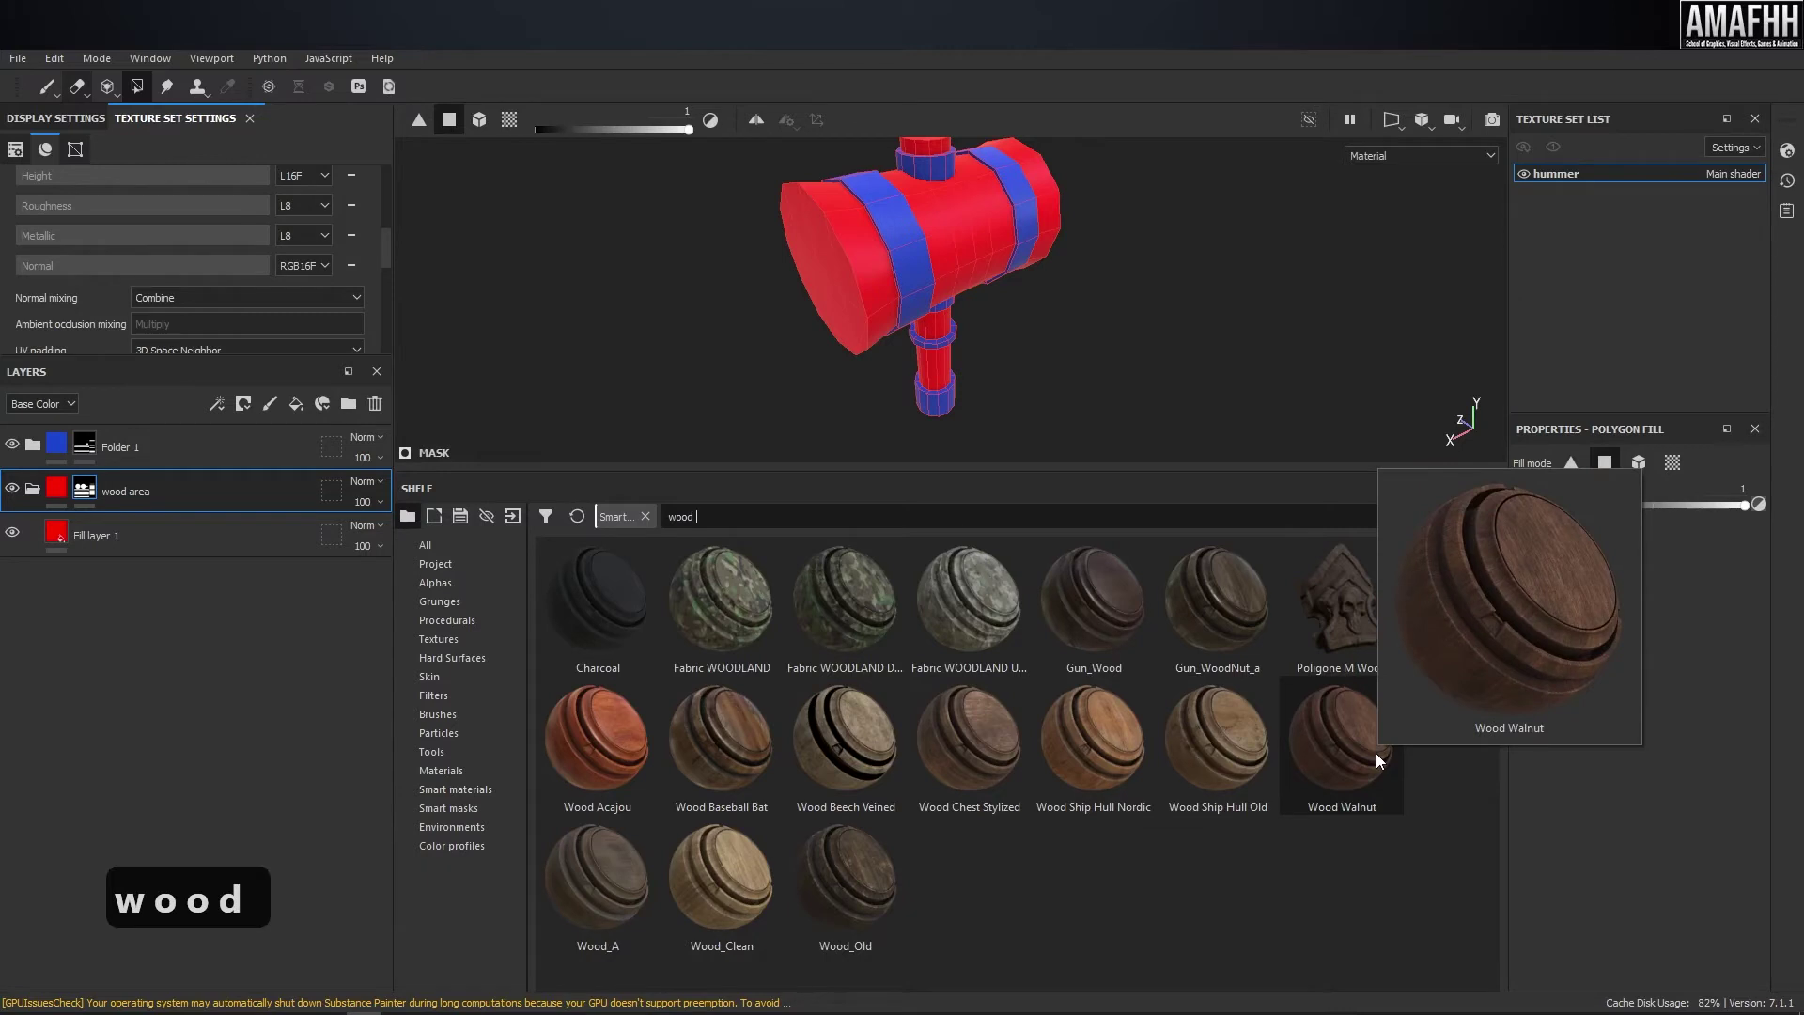
pyautogui.moveTo(1375, 753); pyautogui.dragTo(164, 540)
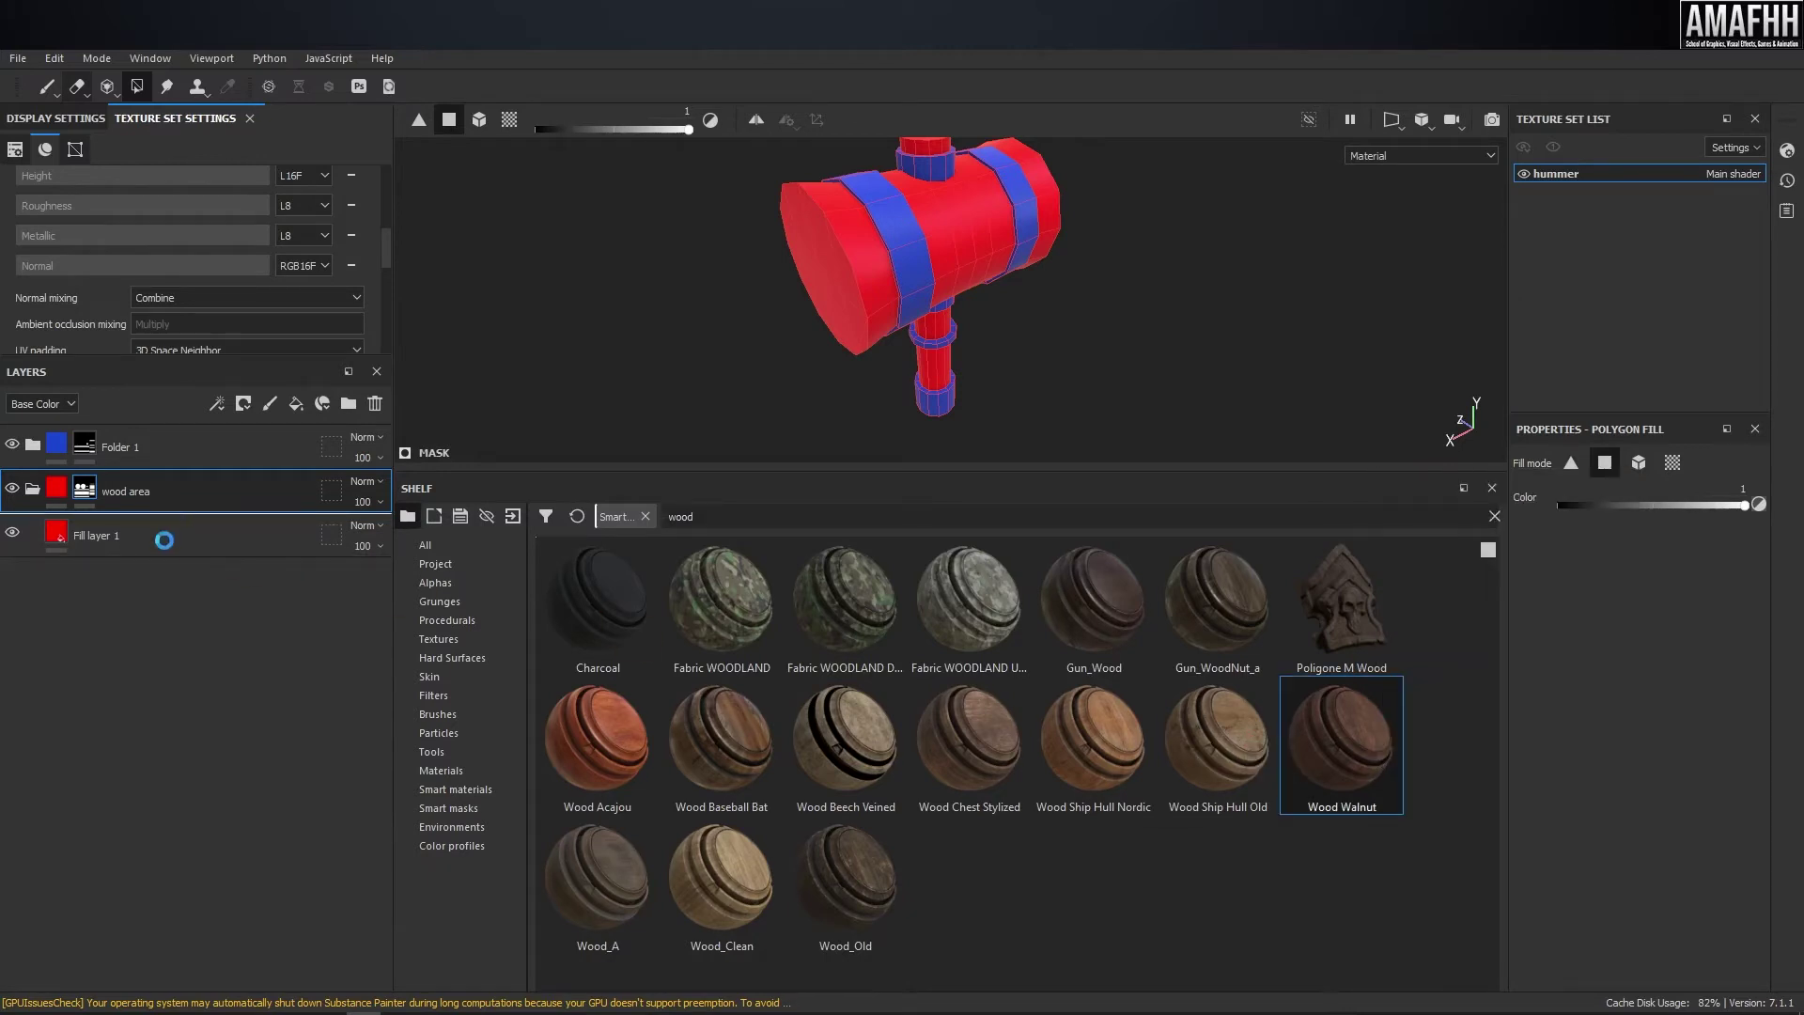
pyautogui.click(147, 570)
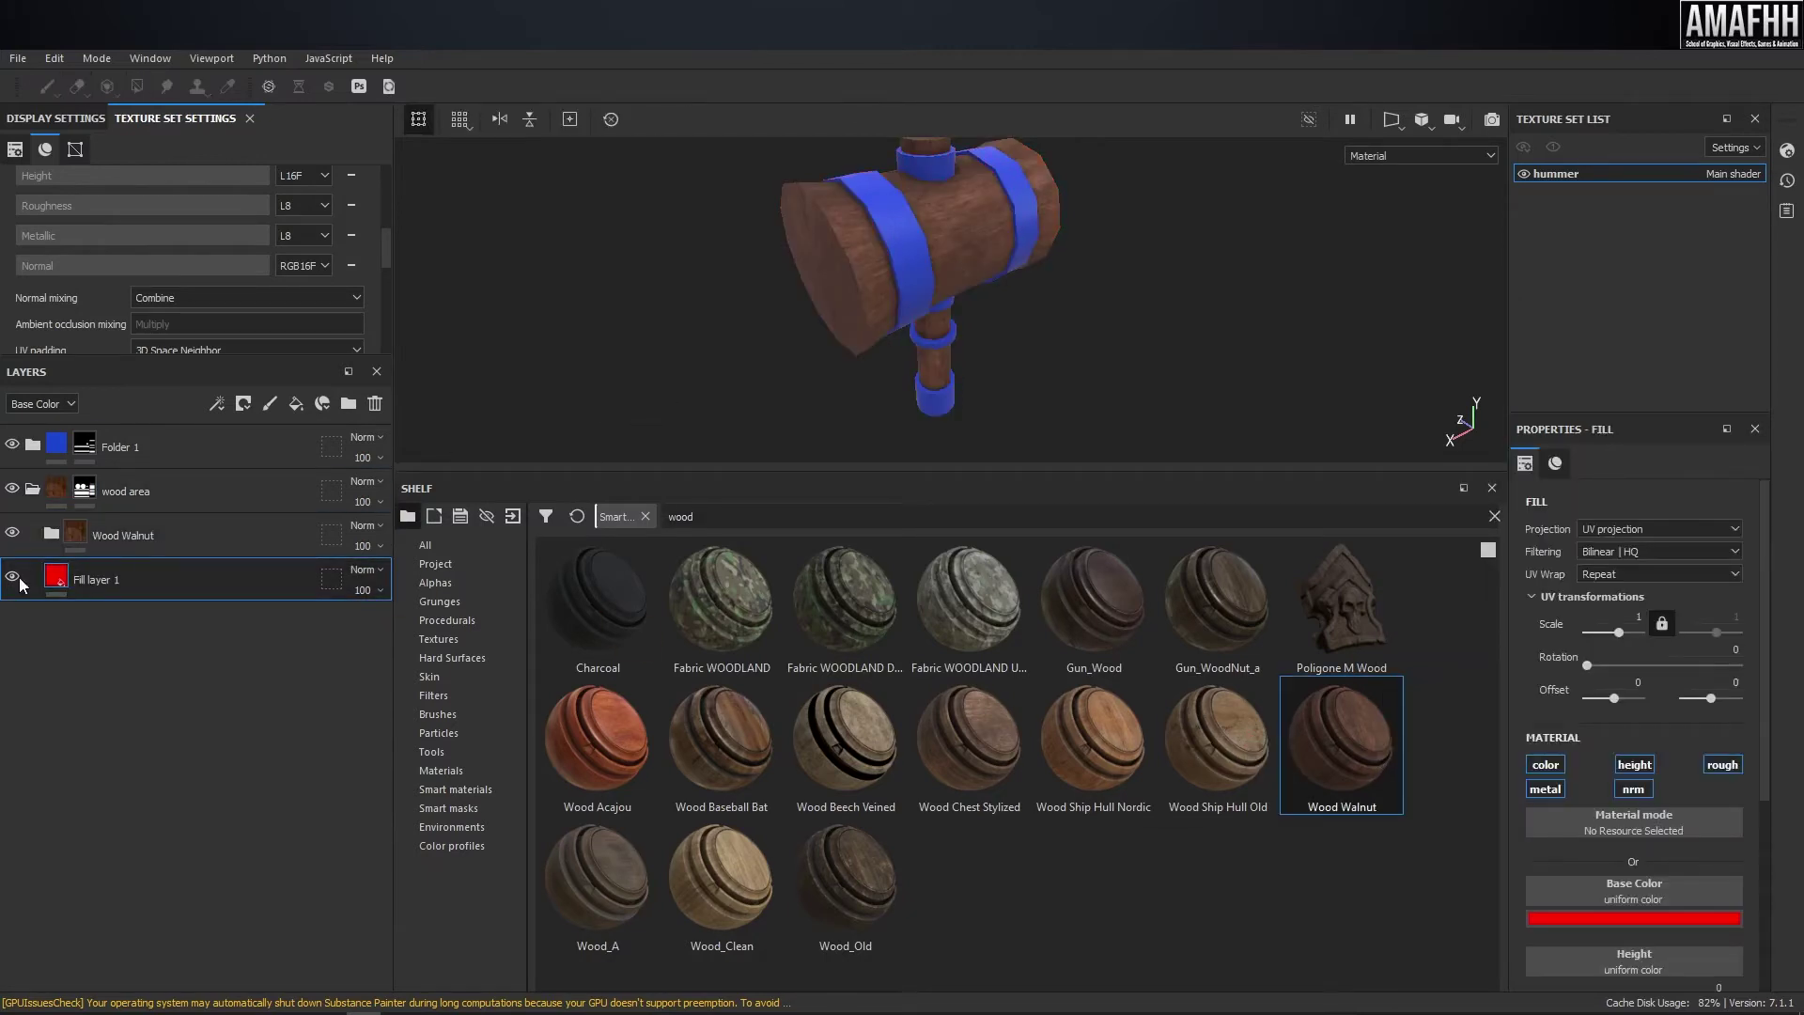
pyautogui.keyDown('alt'); pyautogui.moveTo(1034, 270); pyautogui.dragTo(734, 215); pyautogui.keyUp('alt')
pyautogui.keyDown('alt'); pyautogui.moveTo(1001, 222); pyautogui.dragTo(992, 353); pyautogui.keyUp('alt')
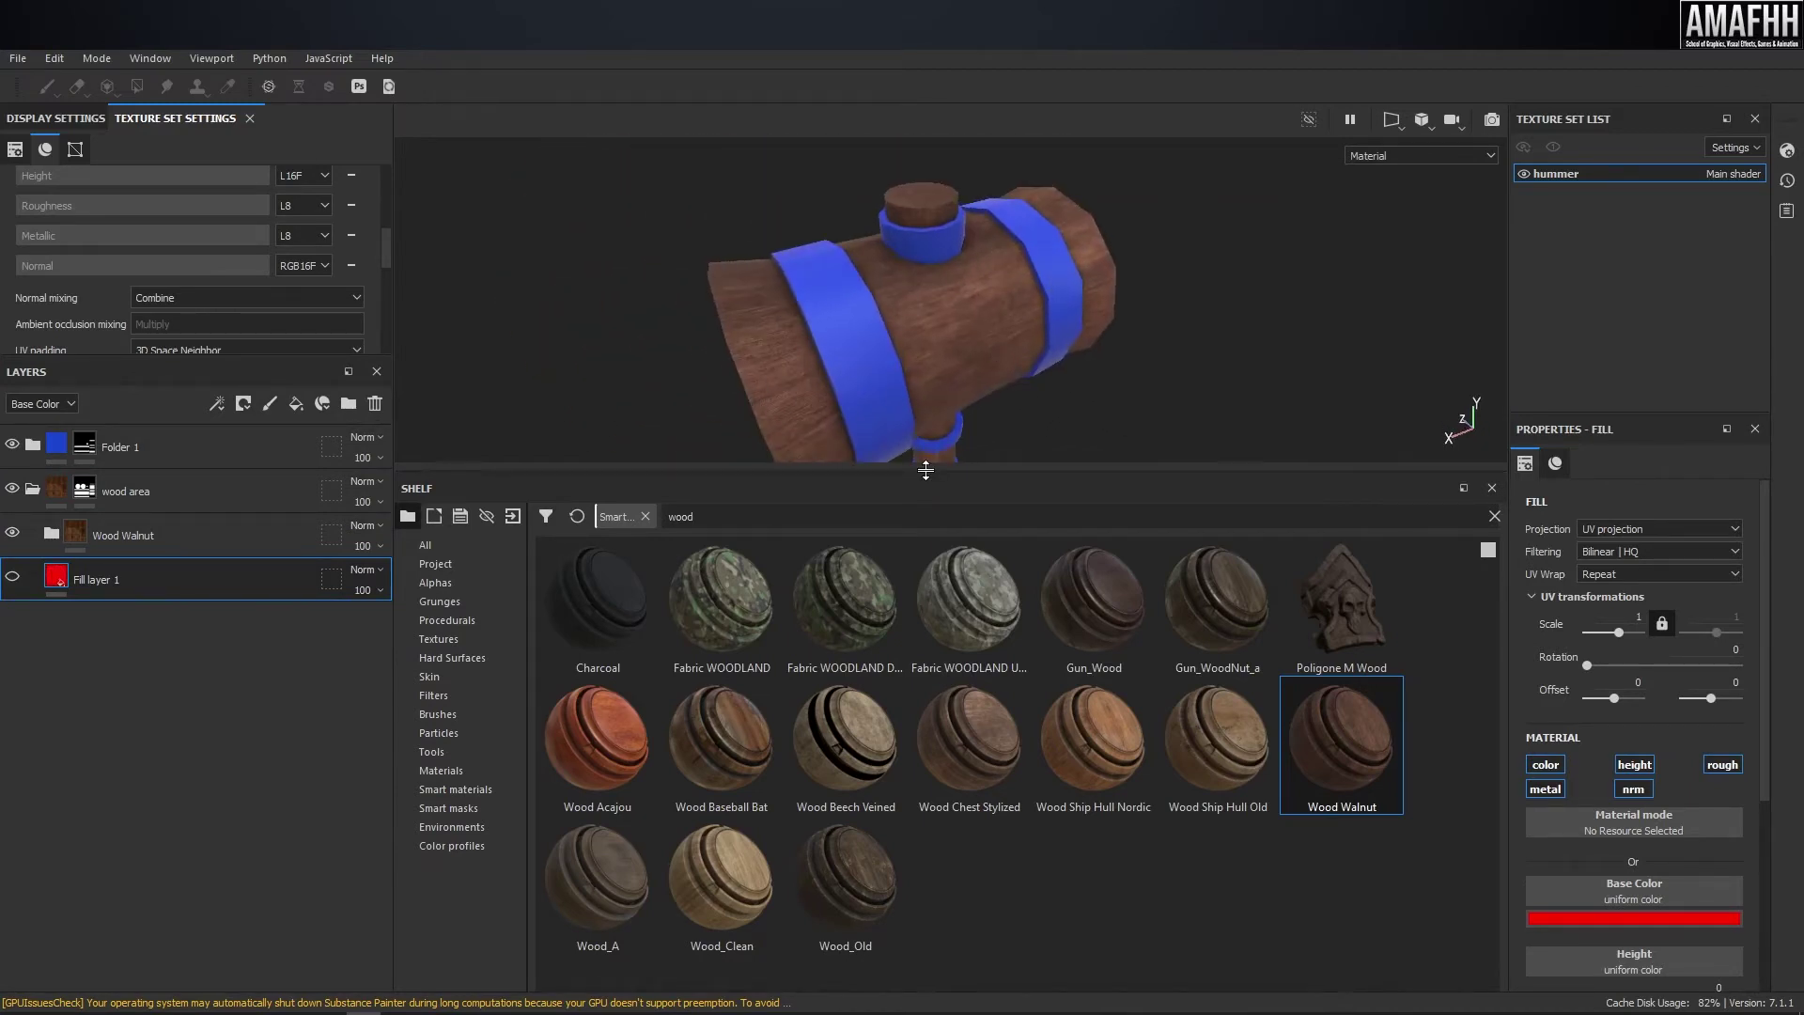
# - Search the smart materials for "iron"
pyautogui.moveTo(925, 470); pyautogui.dragTo(949, 605)
pyautogui.moveTo(719, 651); pyautogui.dragTo(599, 652)
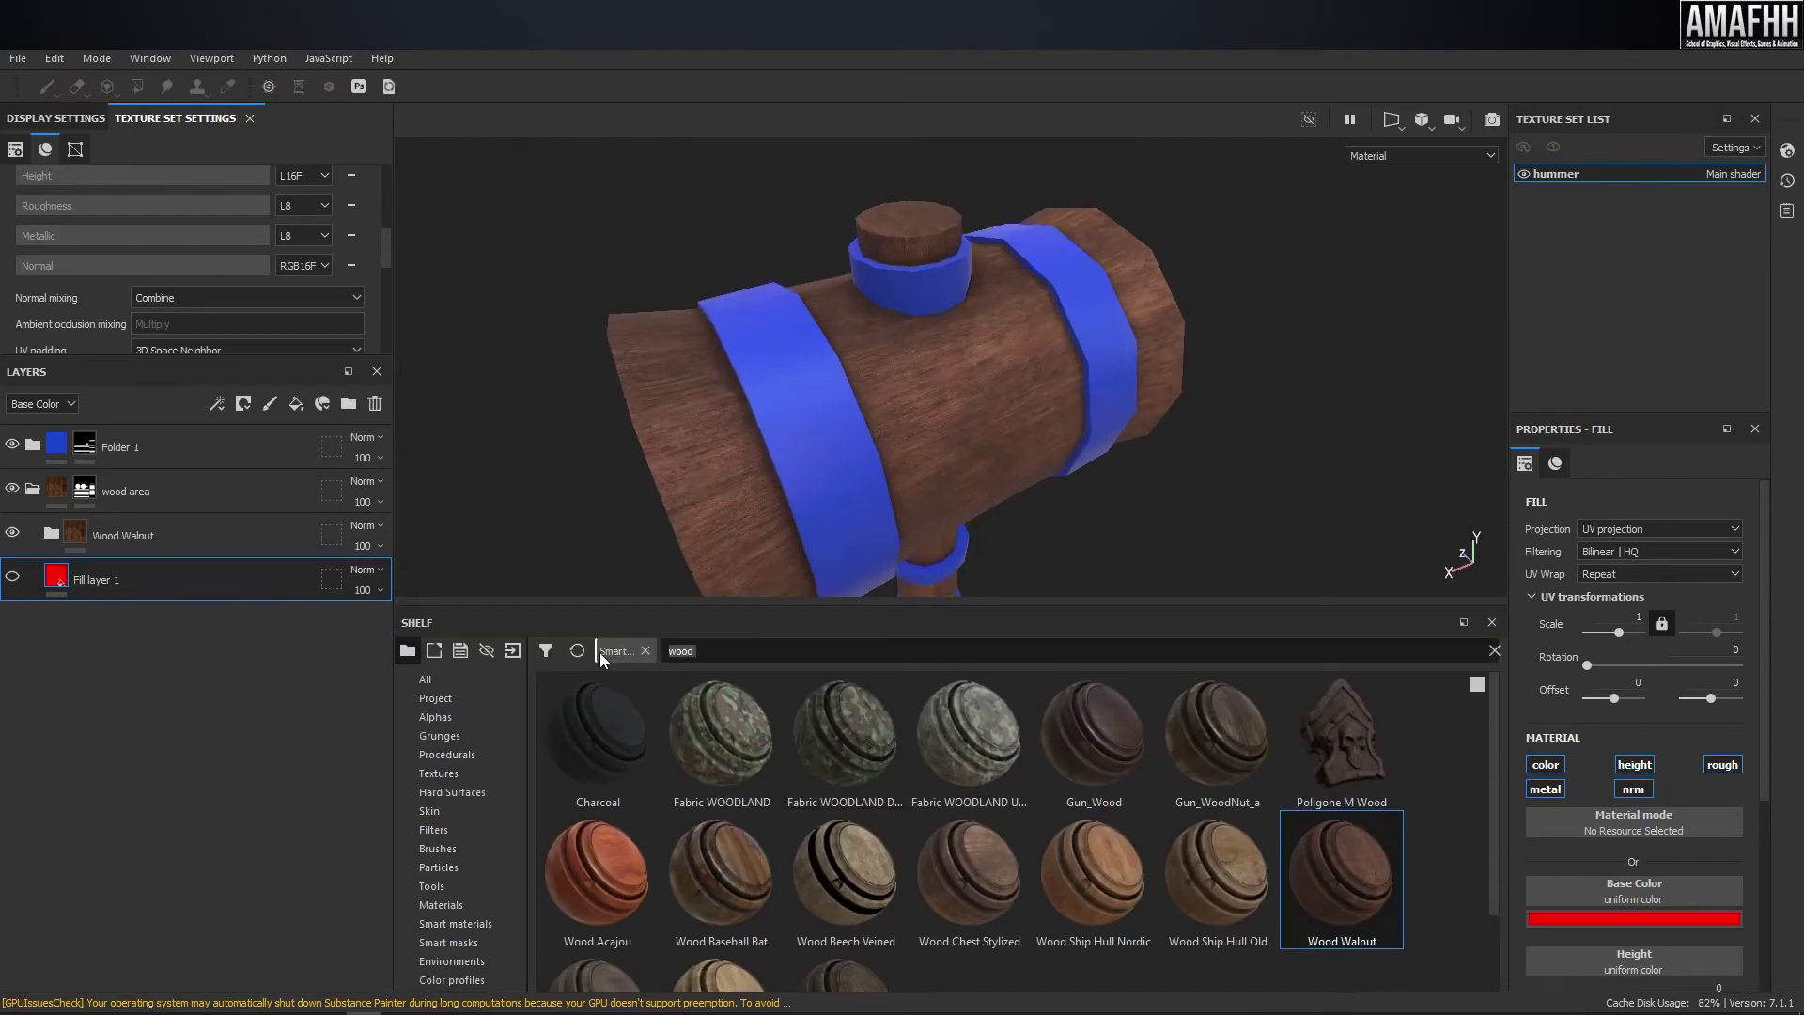
pyautogui.write('ir')
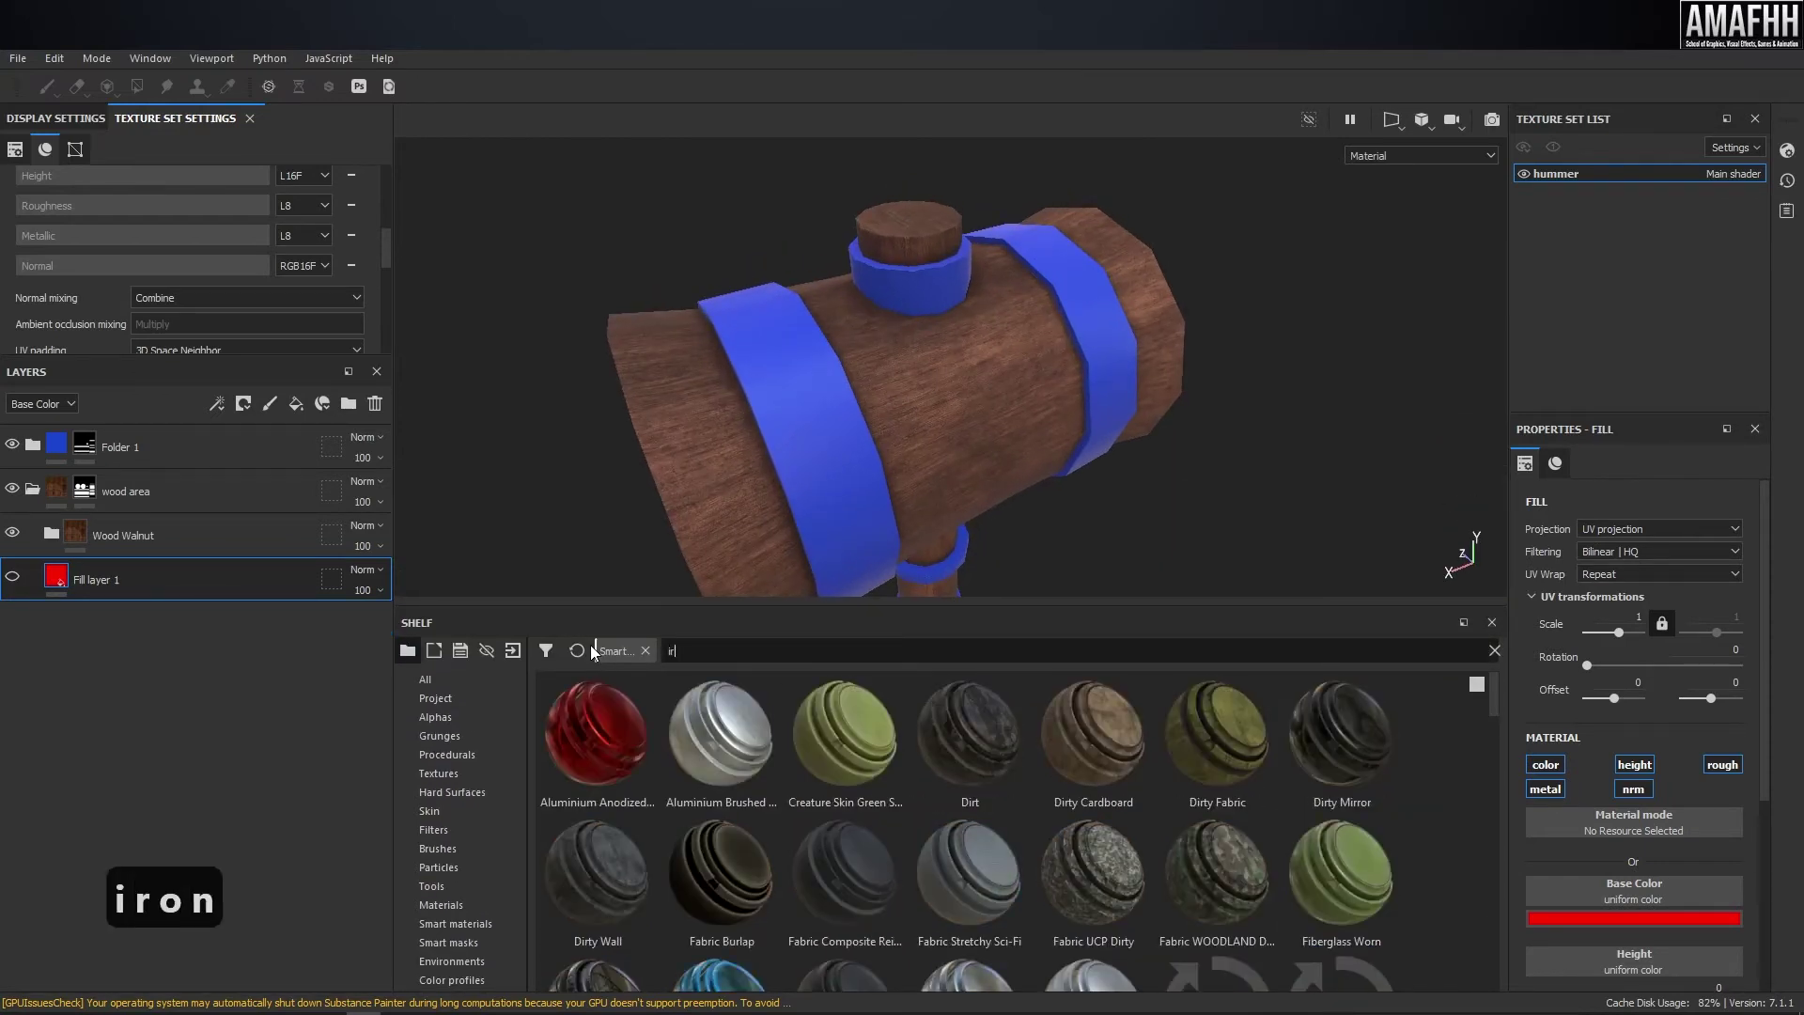
pyautogui.write('on')
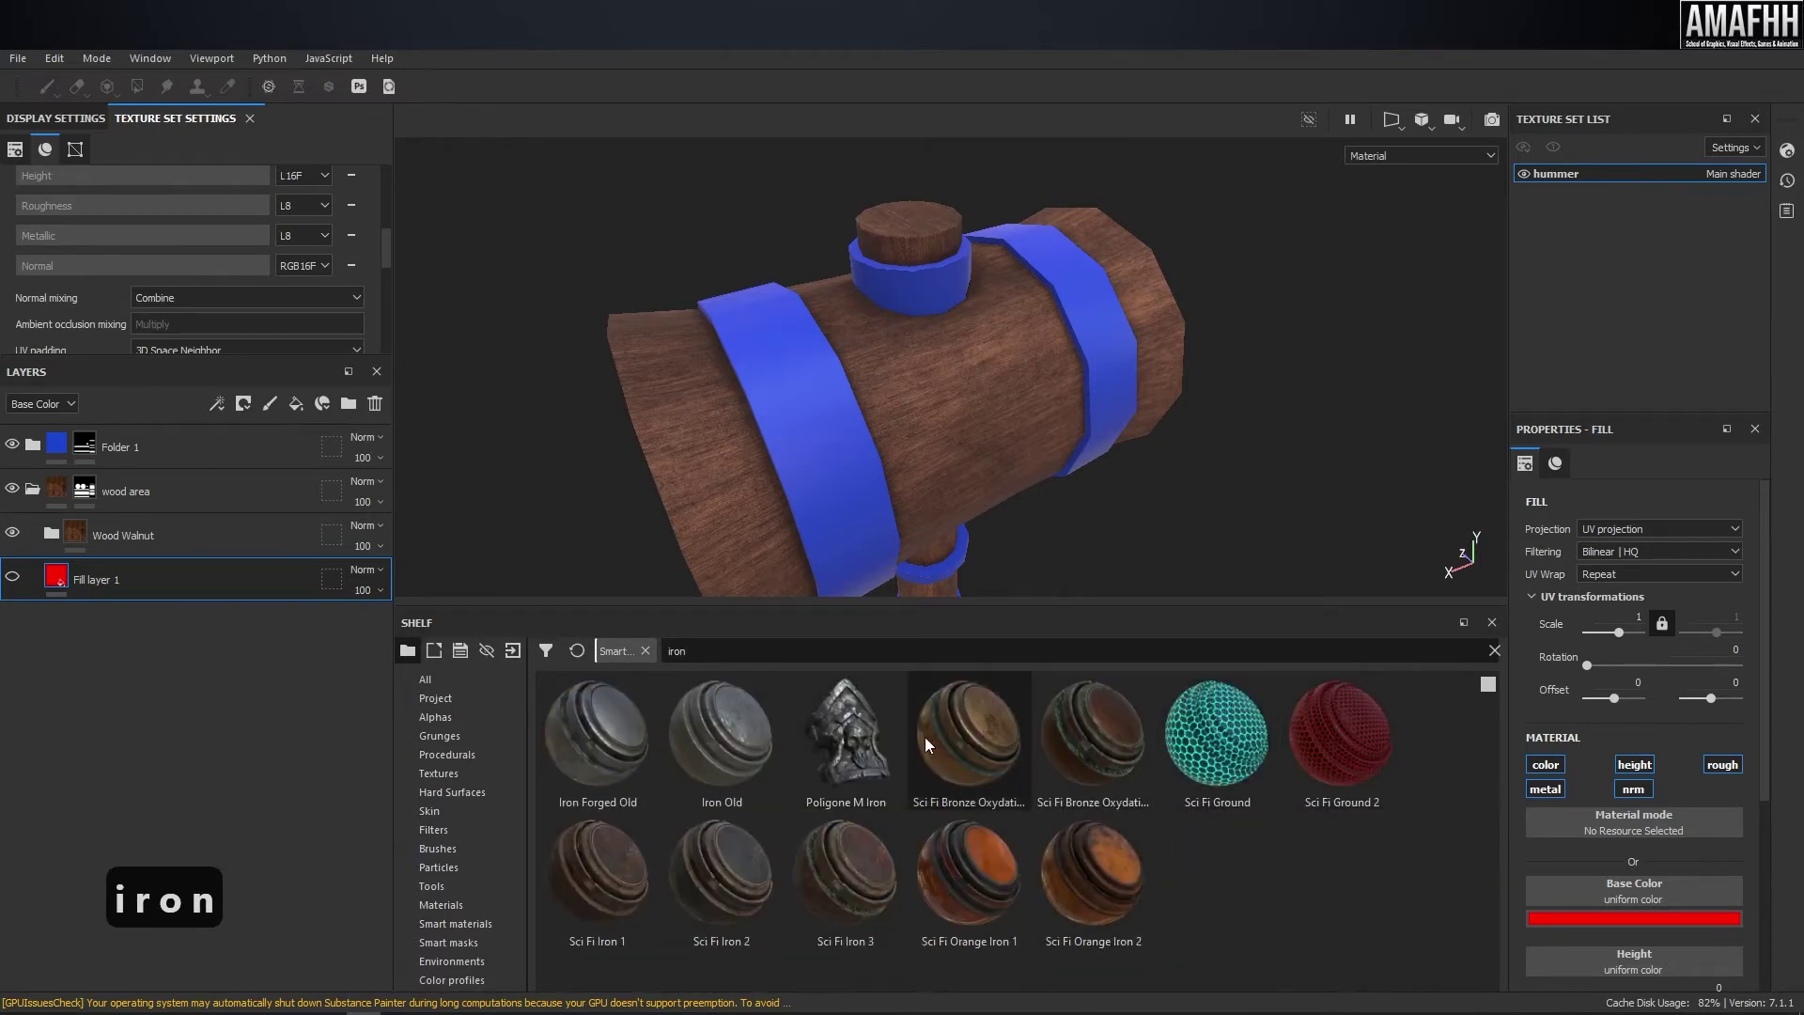
# - Add the Poligone M Iron smart material to Folder 1, collapse it and hide the blue Fill layer 2
pyautogui.moveTo(866, 729); pyautogui.dragTo(203, 443)
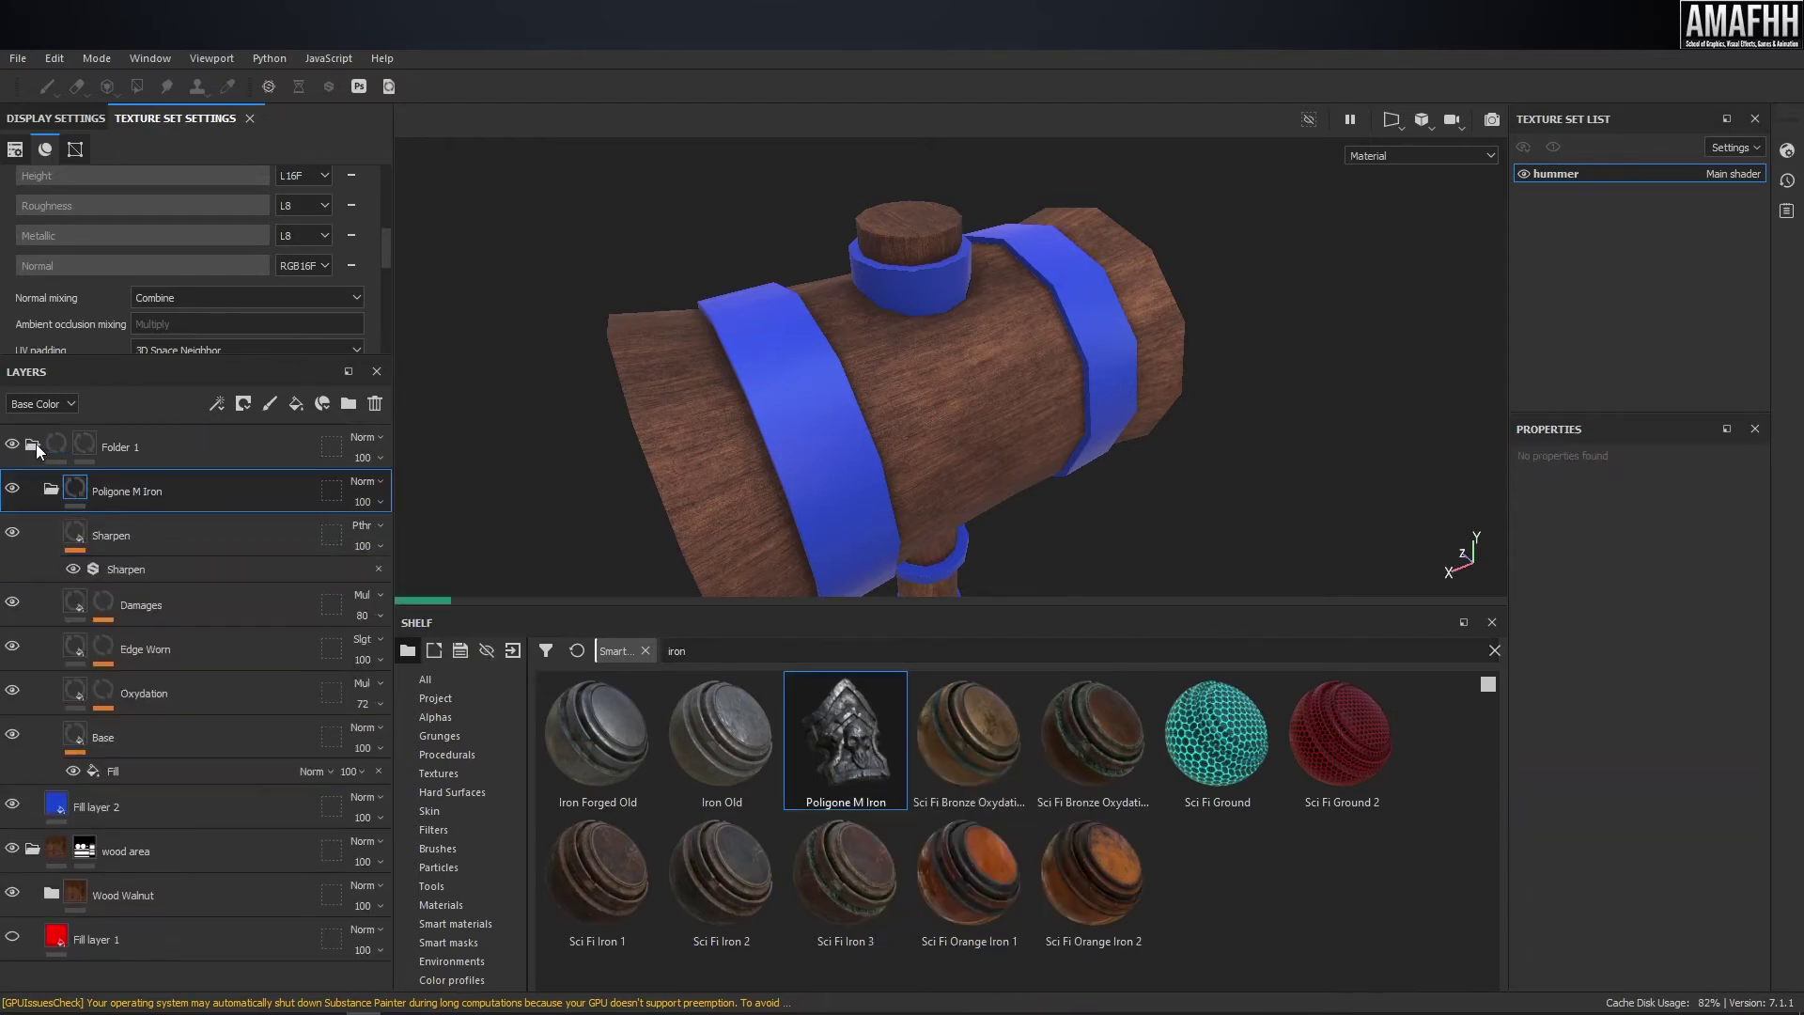
pyautogui.click(53, 488)
pyautogui.click(12, 533)
pyautogui.scroll(-3, 874, 376)
pyautogui.keyDown('alt'); pyautogui.moveTo(874, 376); pyautogui.dragTo(978, 353); pyautogui.keyUp('alt')
pyautogui.keyDown('alt'); pyautogui.moveTo(1004, 356); pyautogui.dragTo(969, 375, button='middle'); pyautogui.keyUp('alt')
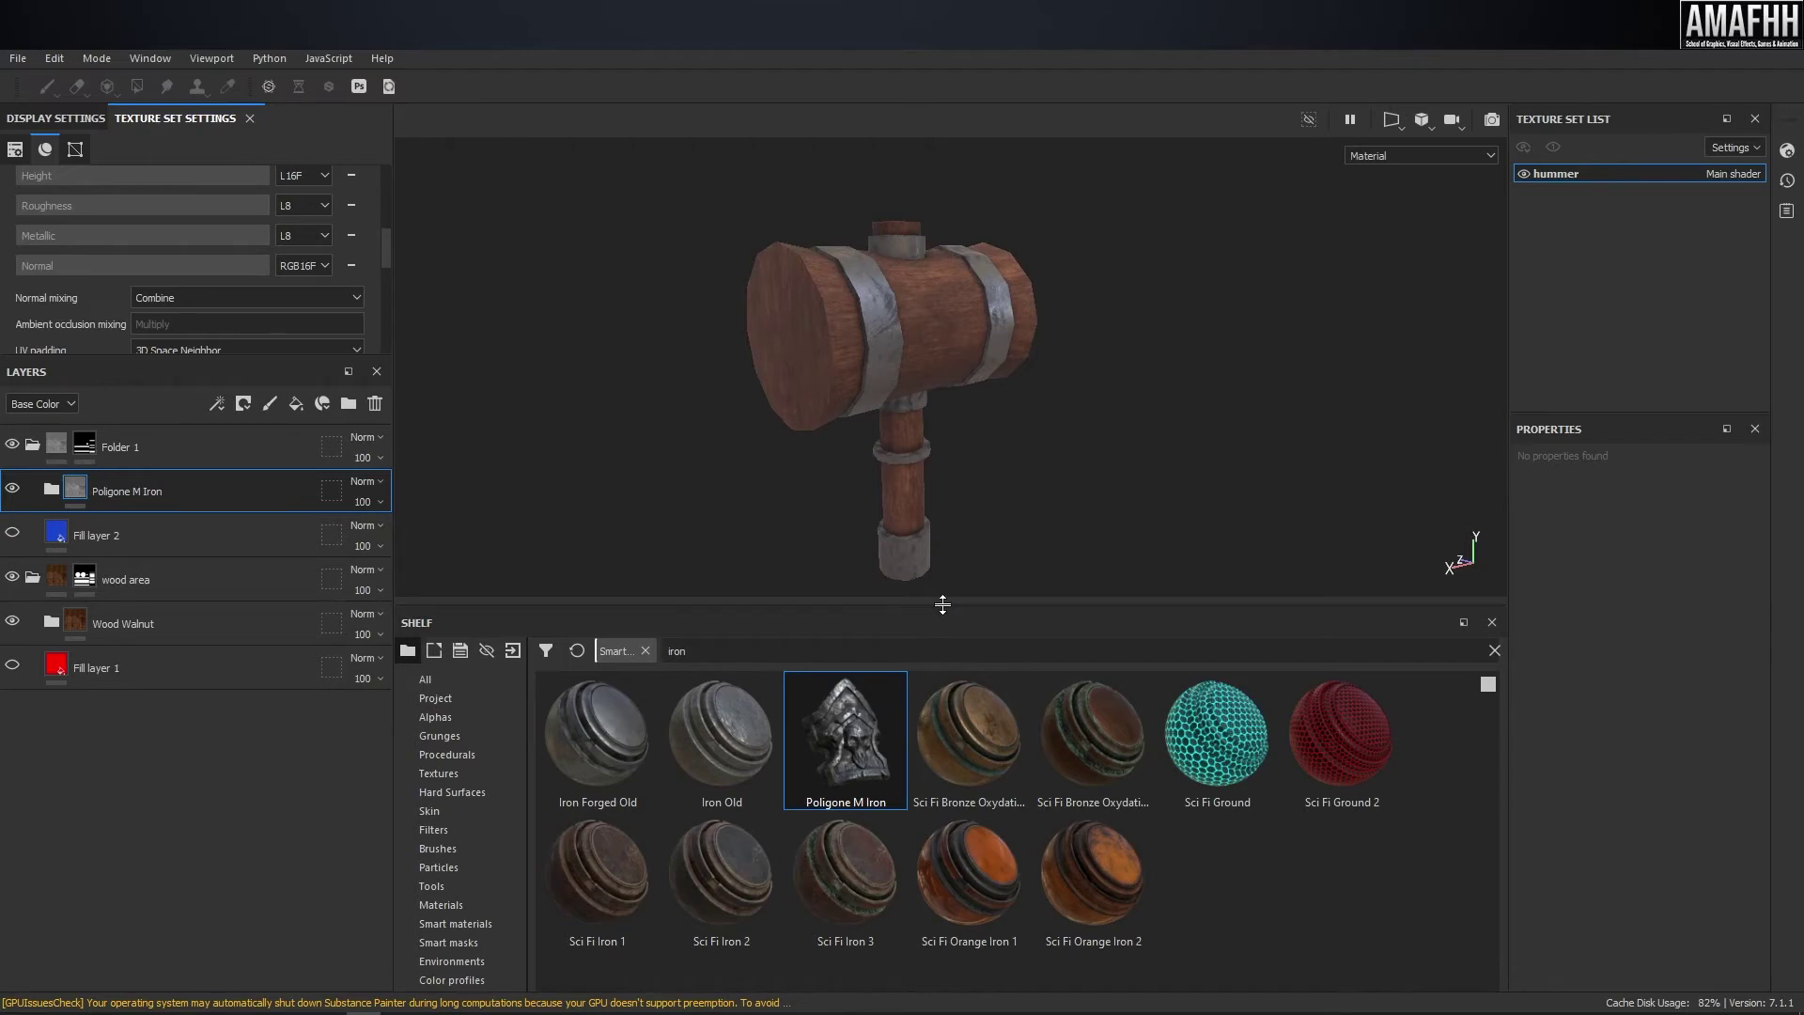
# - Delete Wood Walnut and the red Fill layer 1 from the wood area folder
pyautogui.moveTo(944, 603); pyautogui.dragTo(958, 686)
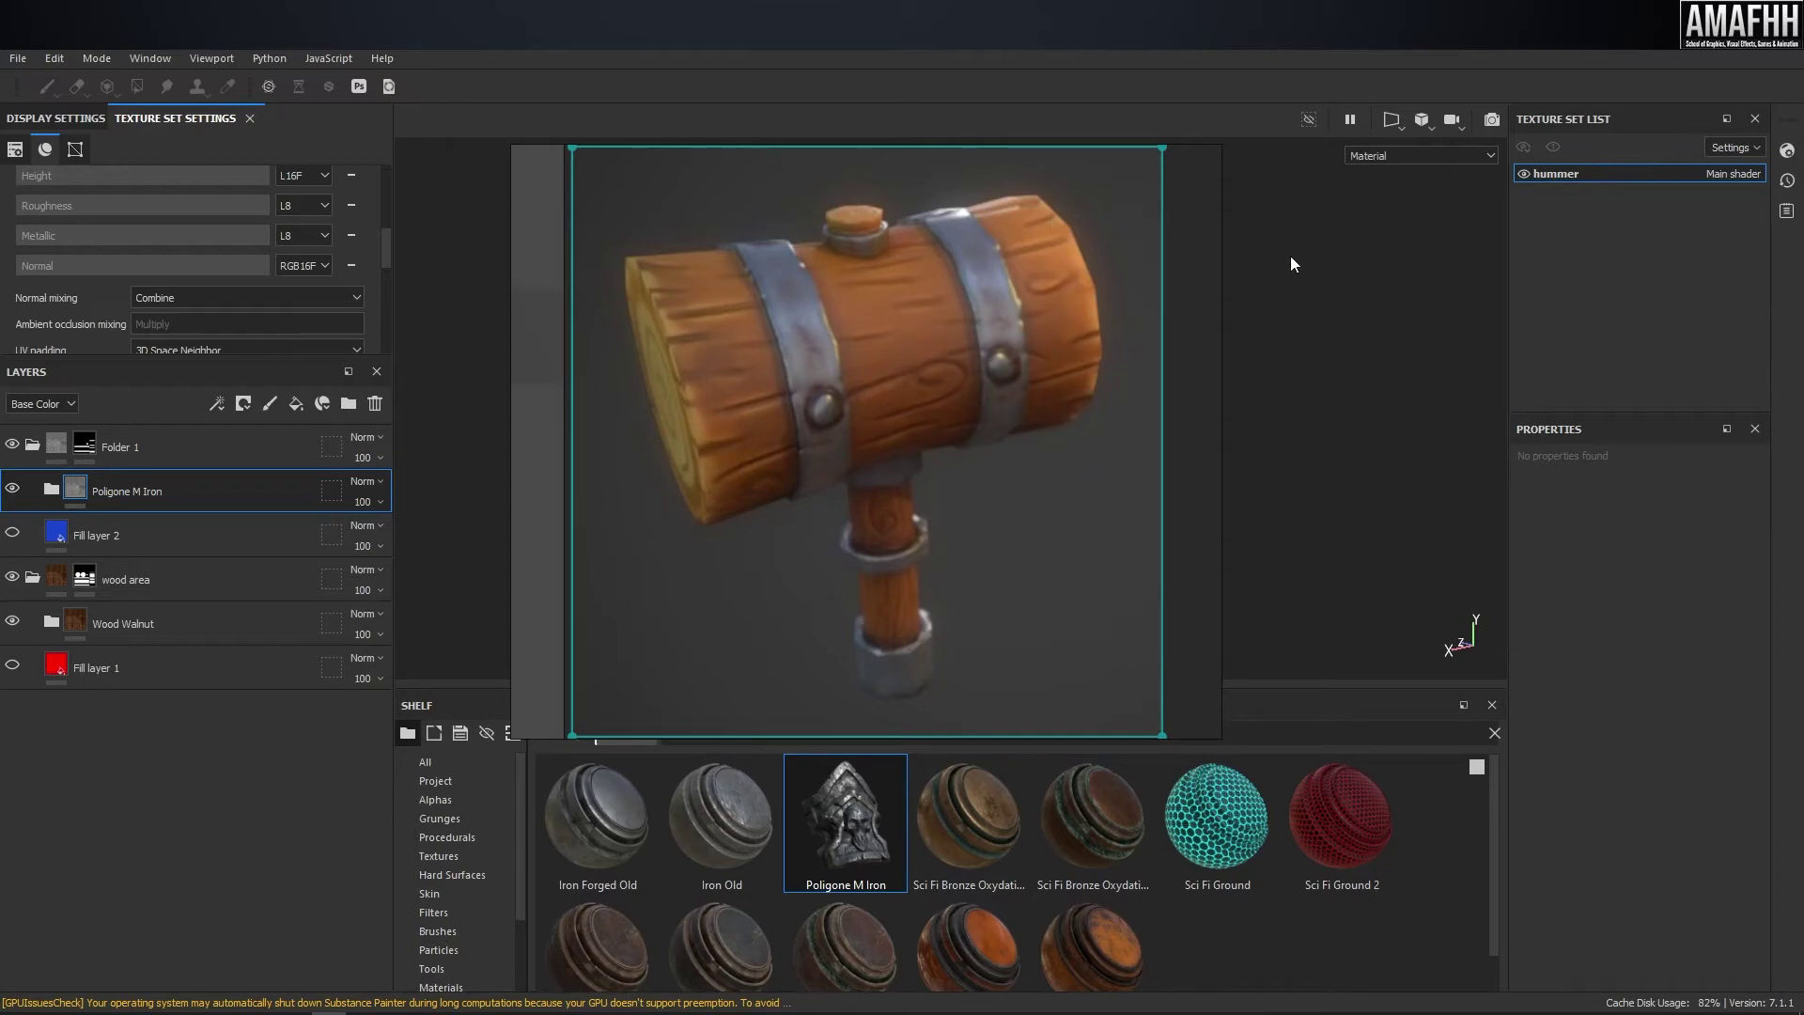
pyautogui.click(1334, 268)
pyautogui.moveTo(1323, 280)
pyautogui.keyDown('alt'); pyautogui.mouseDown()
pyautogui.moveTo(1055, 368)
pyautogui.moveTo(1427, 267)
pyautogui.moveTo(883, 292)
pyautogui.moveTo(1205, 320)
pyautogui.moveTo(743, 263)
pyautogui.moveTo(1088, 267)
pyautogui.moveTo(883, 294)
pyautogui.mouseUp(); pyautogui.keyUp('alt')
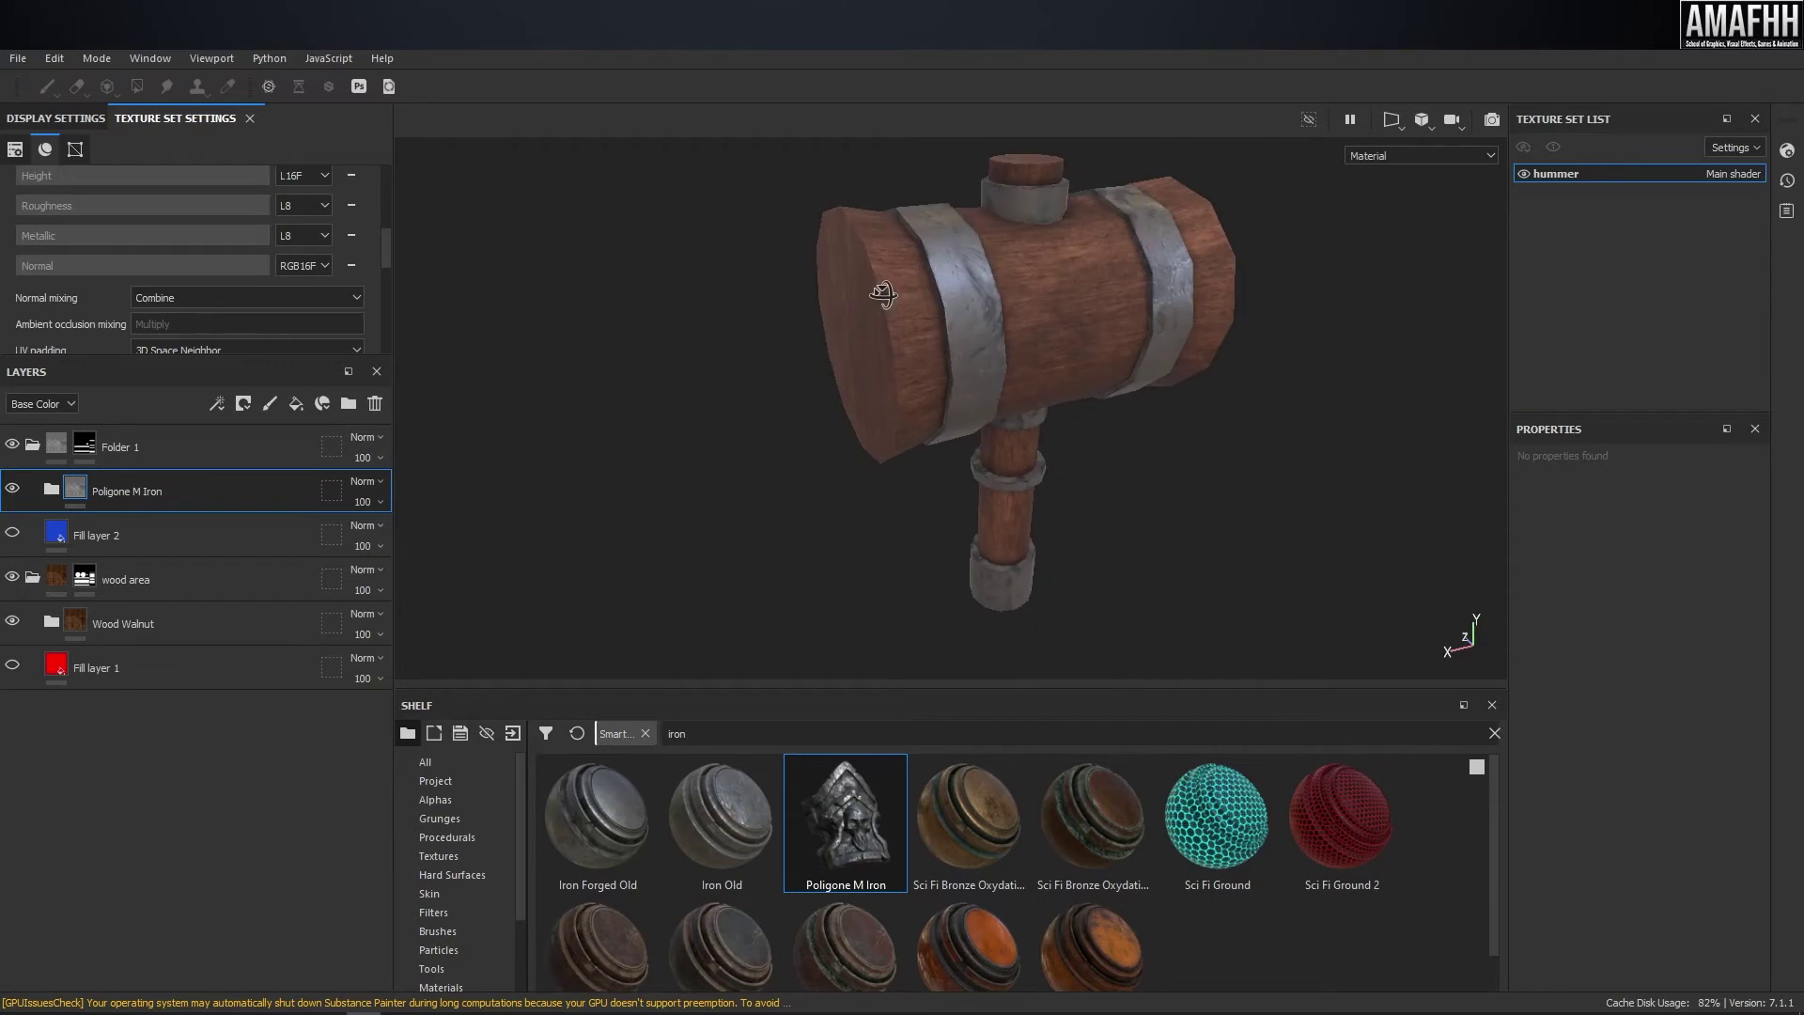
pyautogui.click(162, 617)
pyautogui.press('Delete')
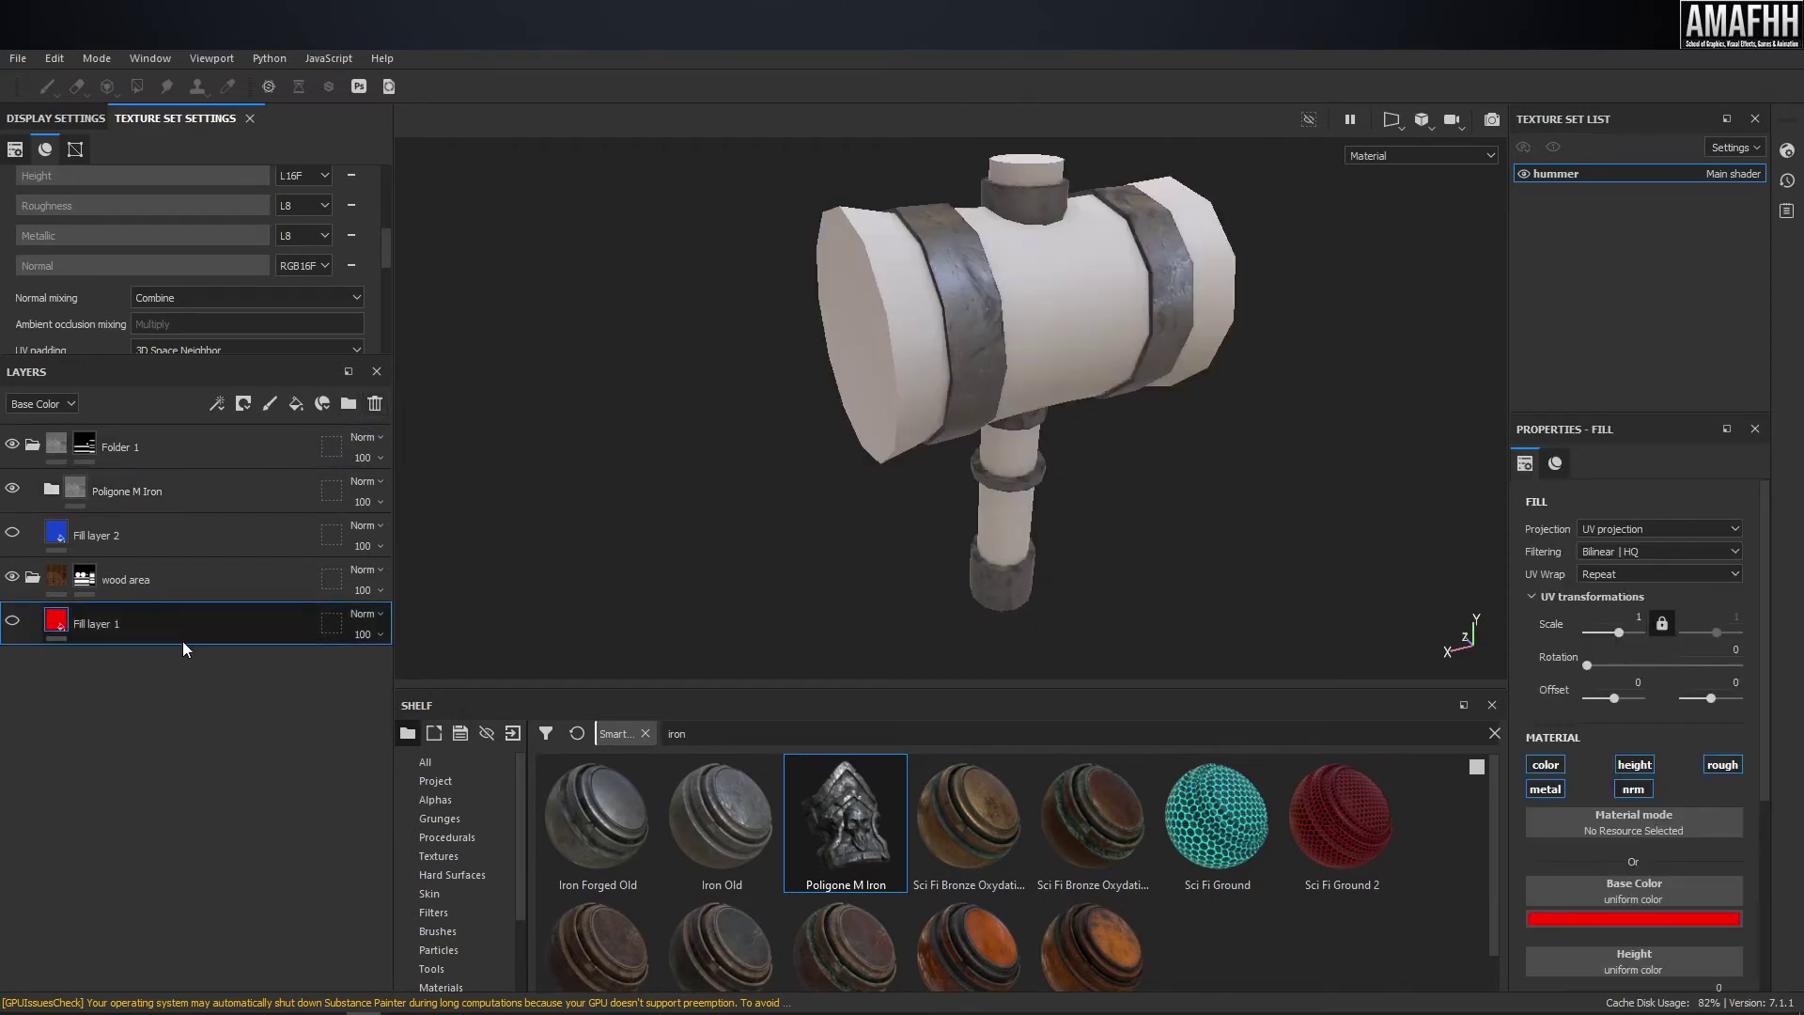
pyautogui.click(373, 406)
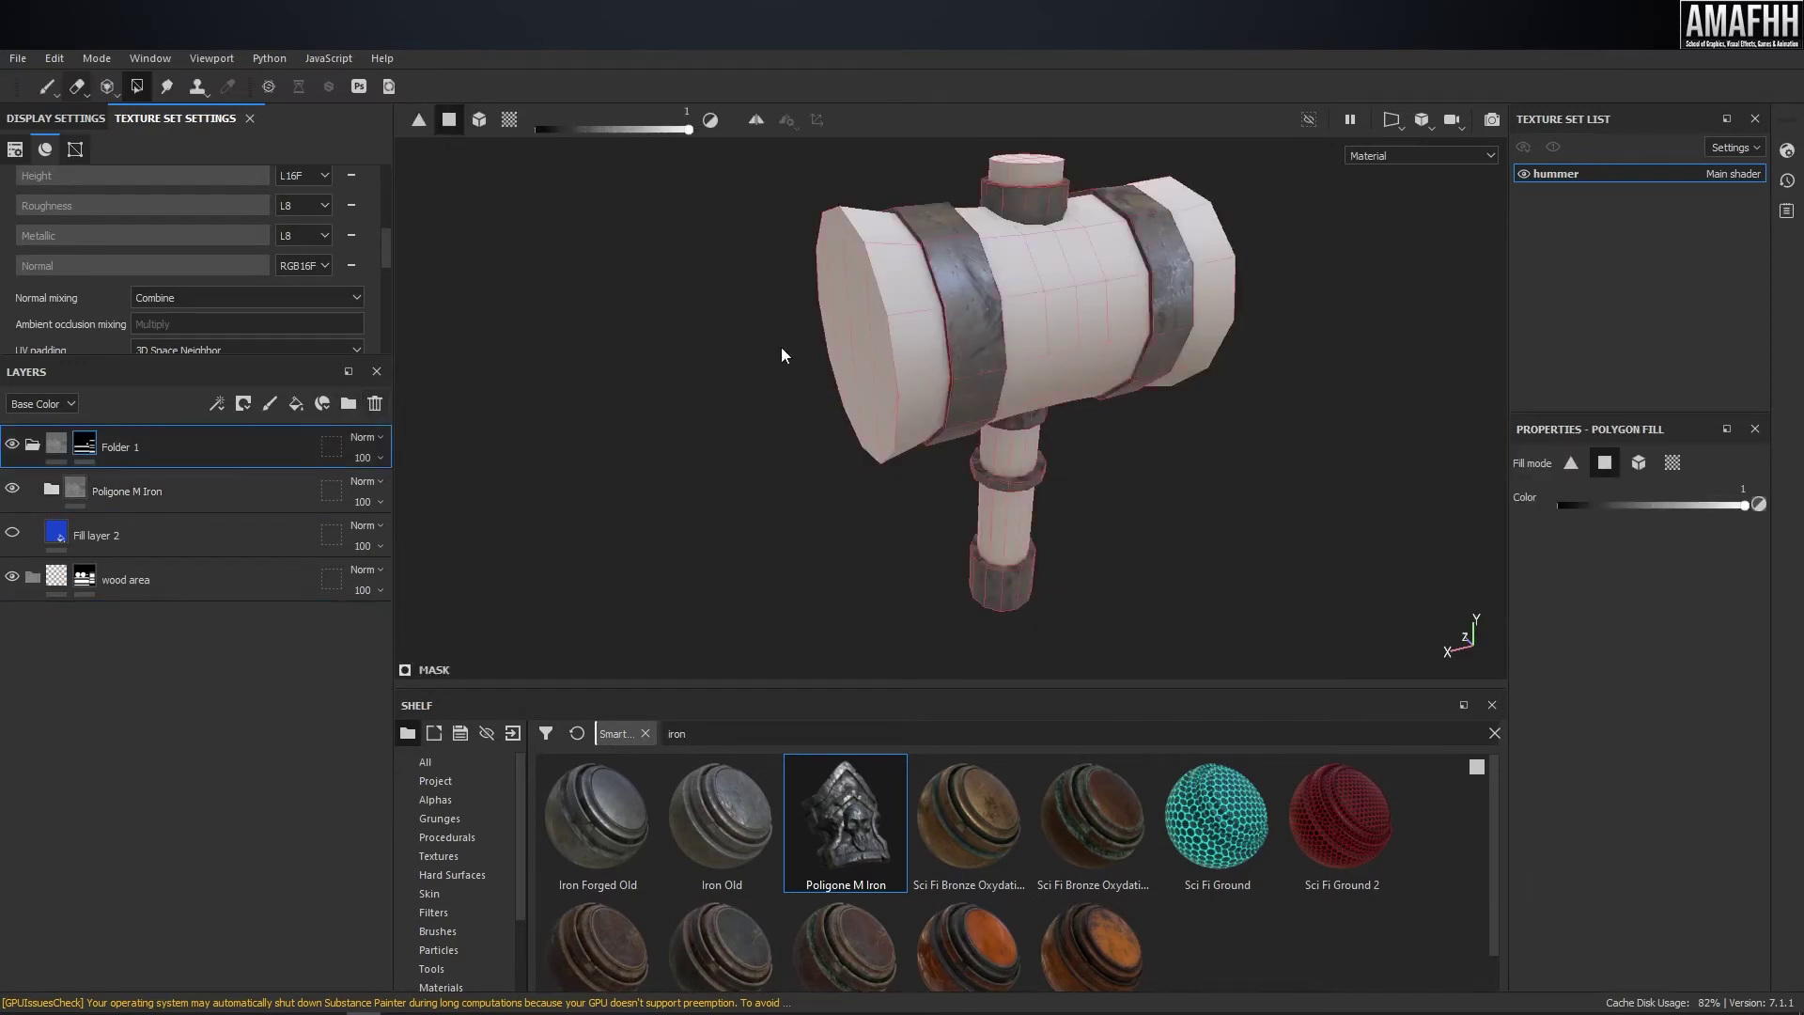
# - Delete the blue Fill layer 2 from Folder 1 and select the Poligone M Iron group
pyautogui.keyDown('alt'); pyautogui.moveTo(1060, 347); pyautogui.dragTo(1073, 303); pyautogui.keyUp('alt')
pyautogui.keyDown('alt'); pyautogui.moveTo(1073, 303); pyautogui.dragTo(1278, 363, button='right'); pyautogui.keyUp('alt')
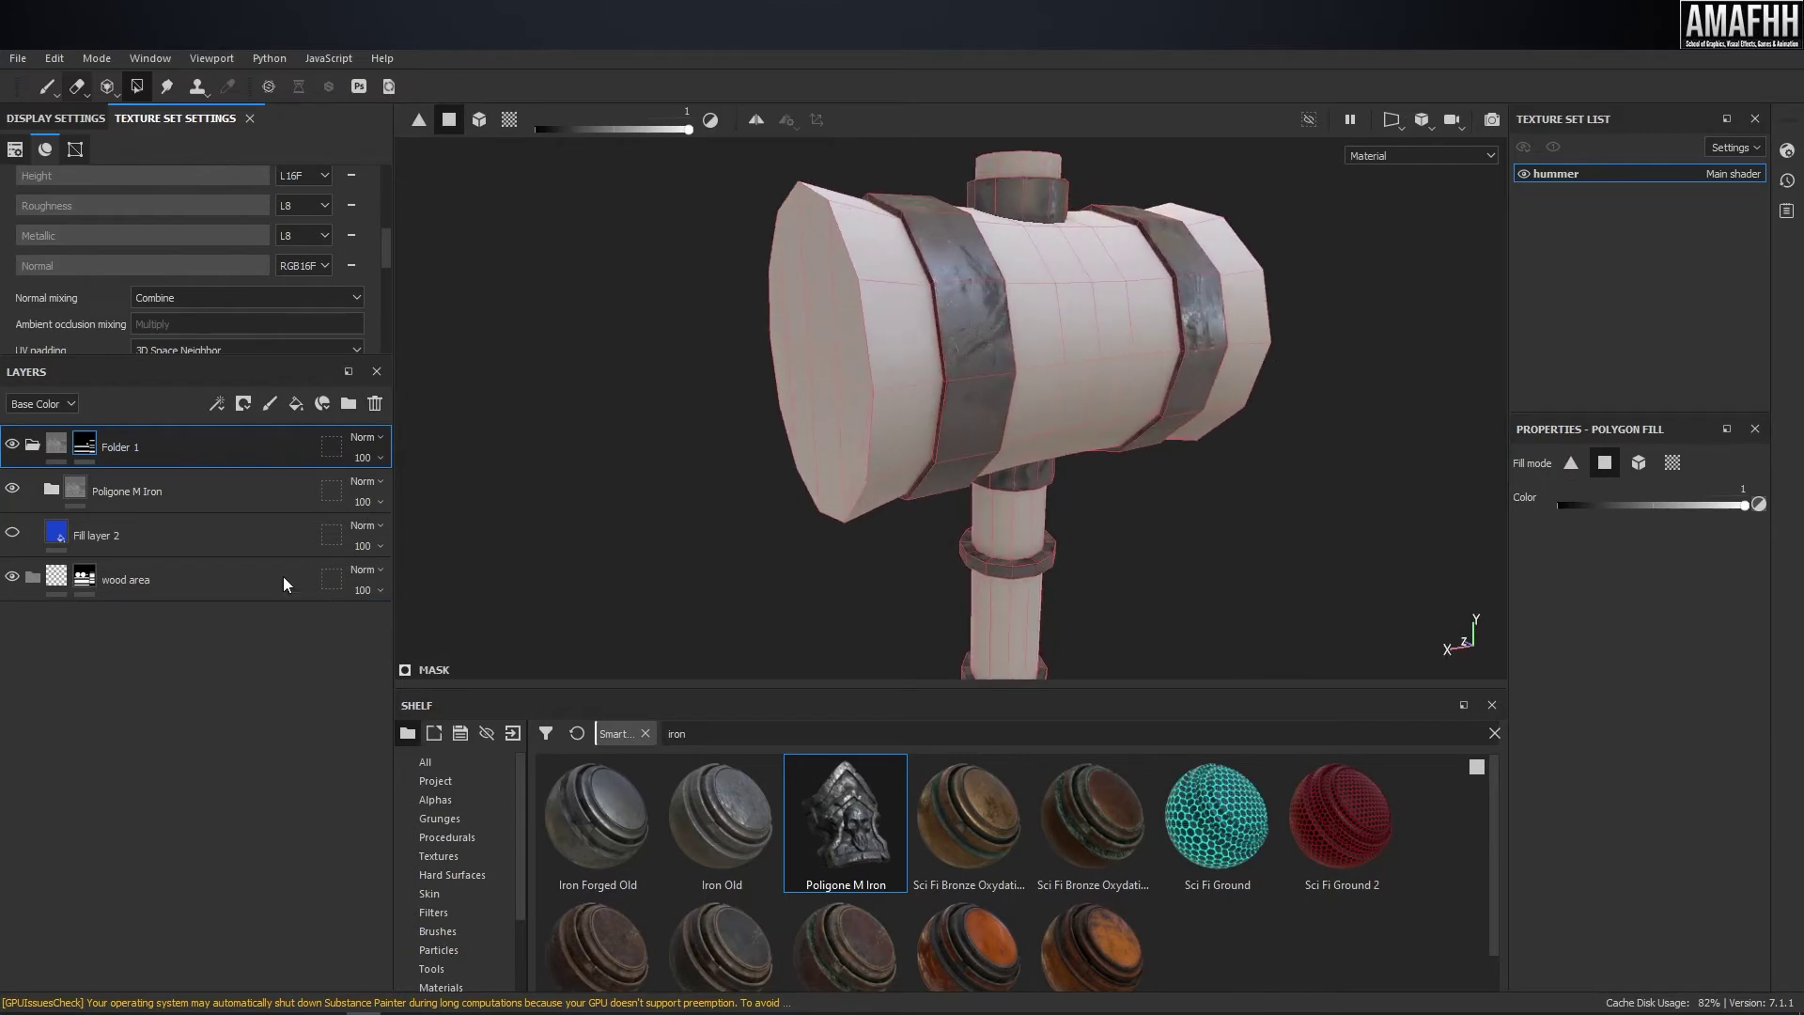
pyautogui.click(235, 535)
pyautogui.click(374, 404)
pyautogui.click(171, 493)
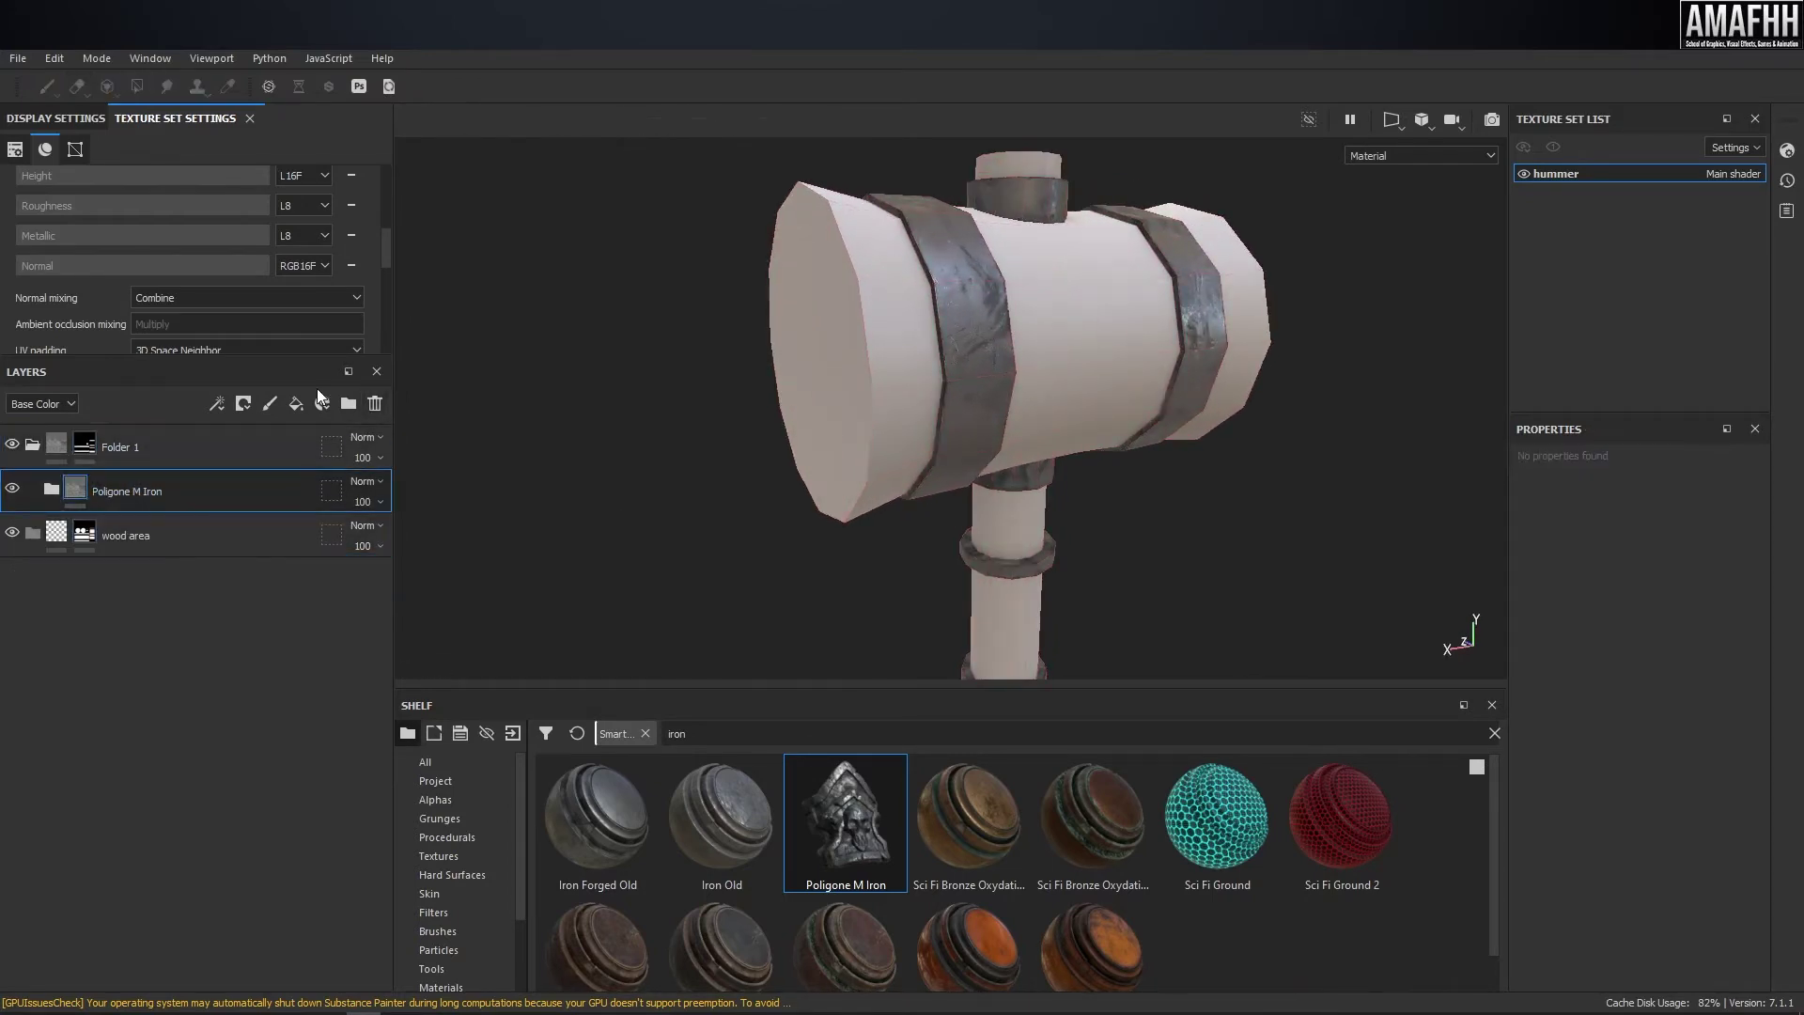
# - Collapse Folder 1 and add a new fill layer directly above the wood area folder
pyautogui.click(373, 406)
pyautogui.keyDown('alt'); pyautogui.moveTo(1222, 367); pyautogui.dragTo(1078, 333, button='right'); pyautogui.keyUp('alt')
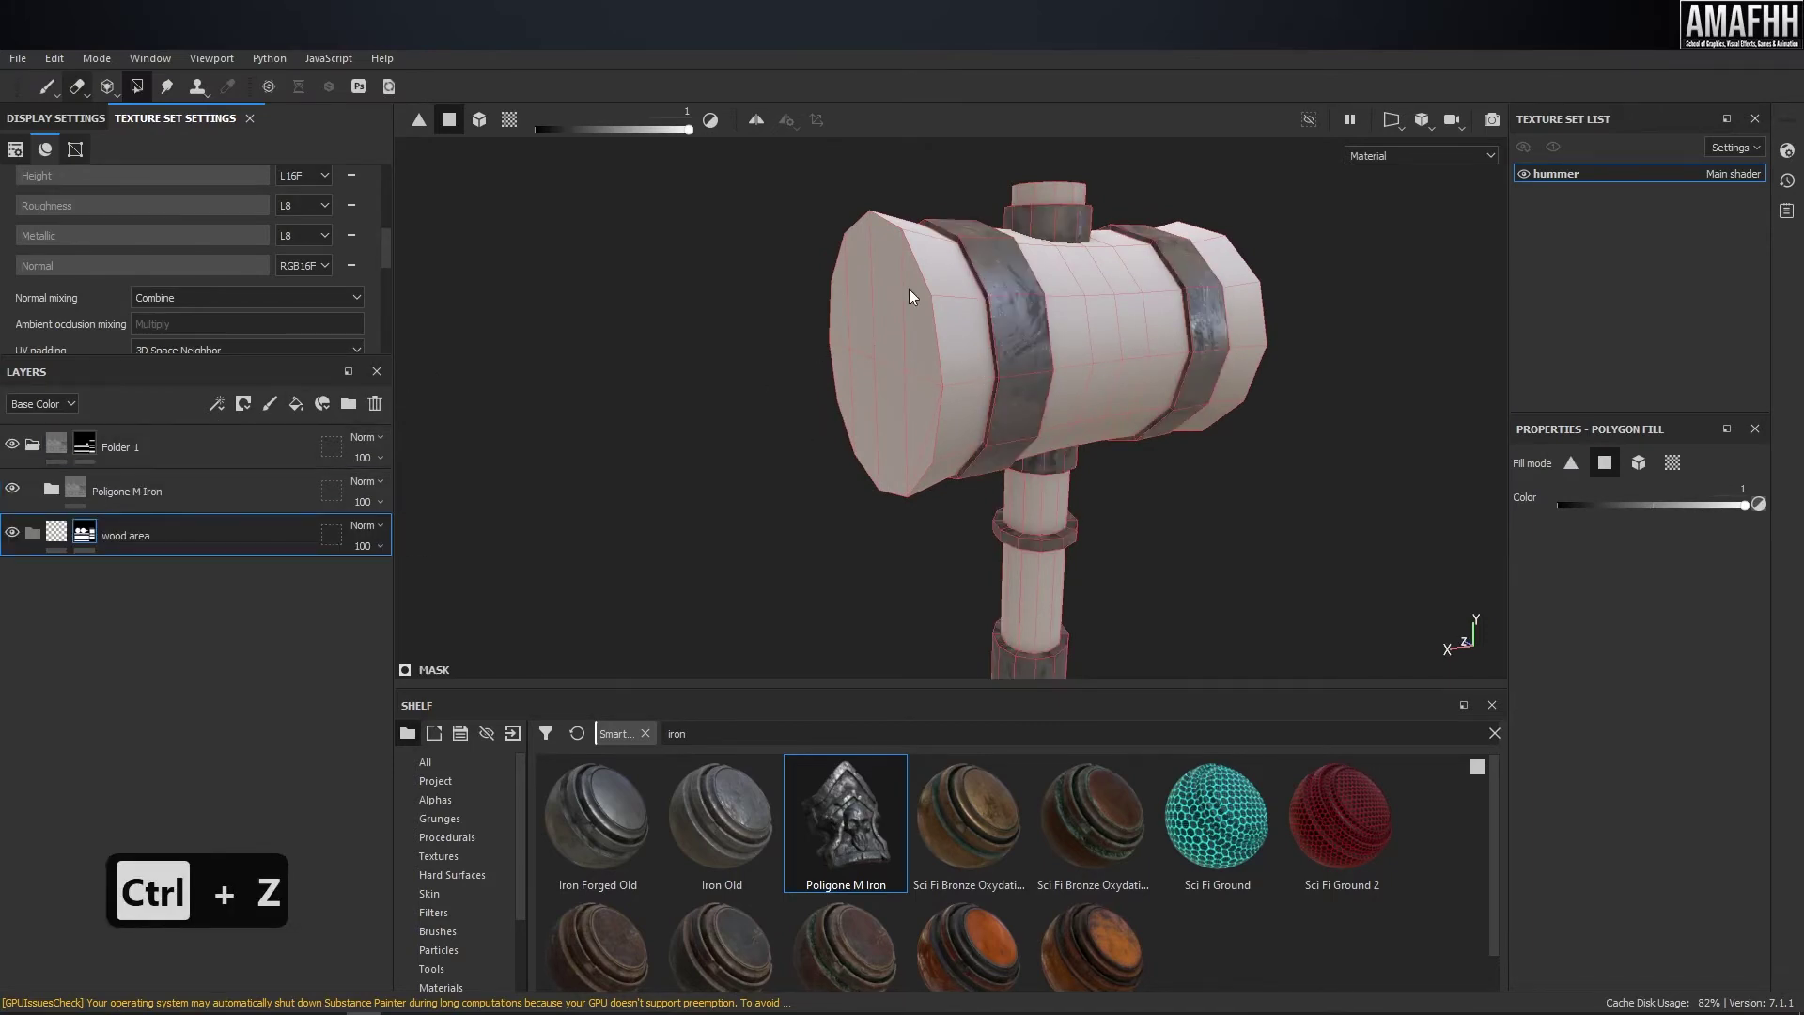
pyautogui.click(33, 446)
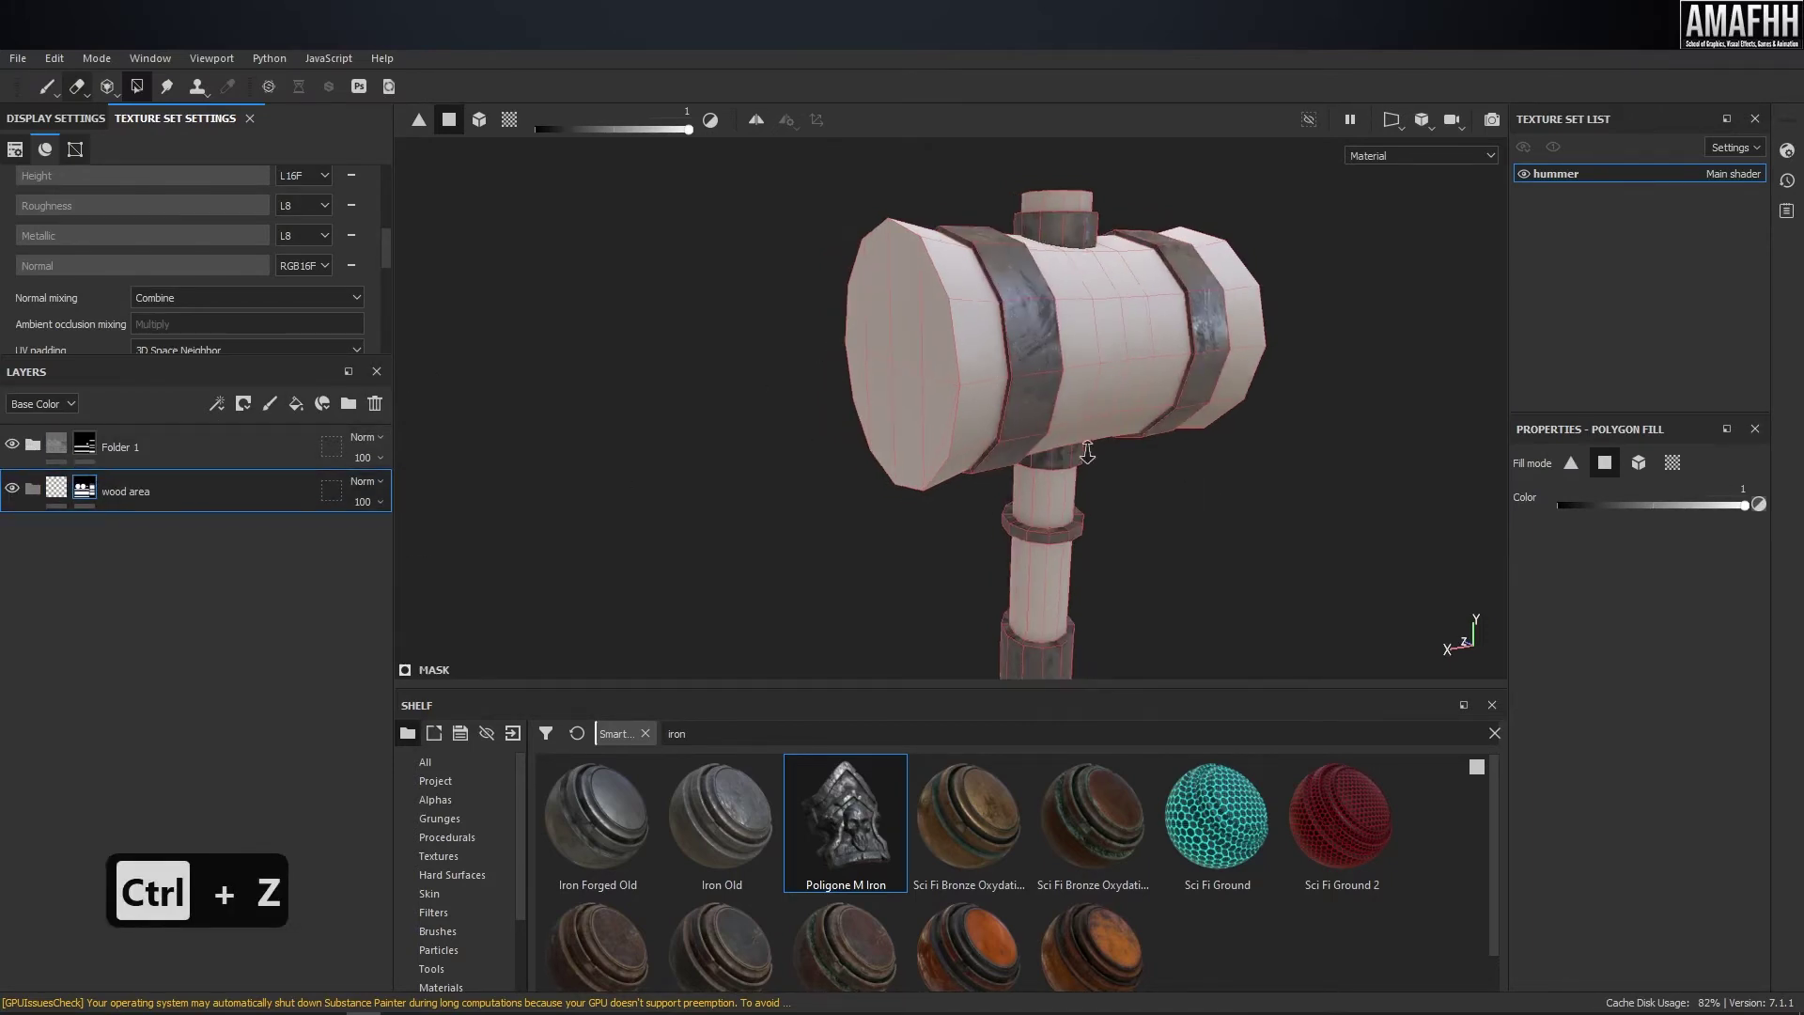
pyautogui.click(296, 403)
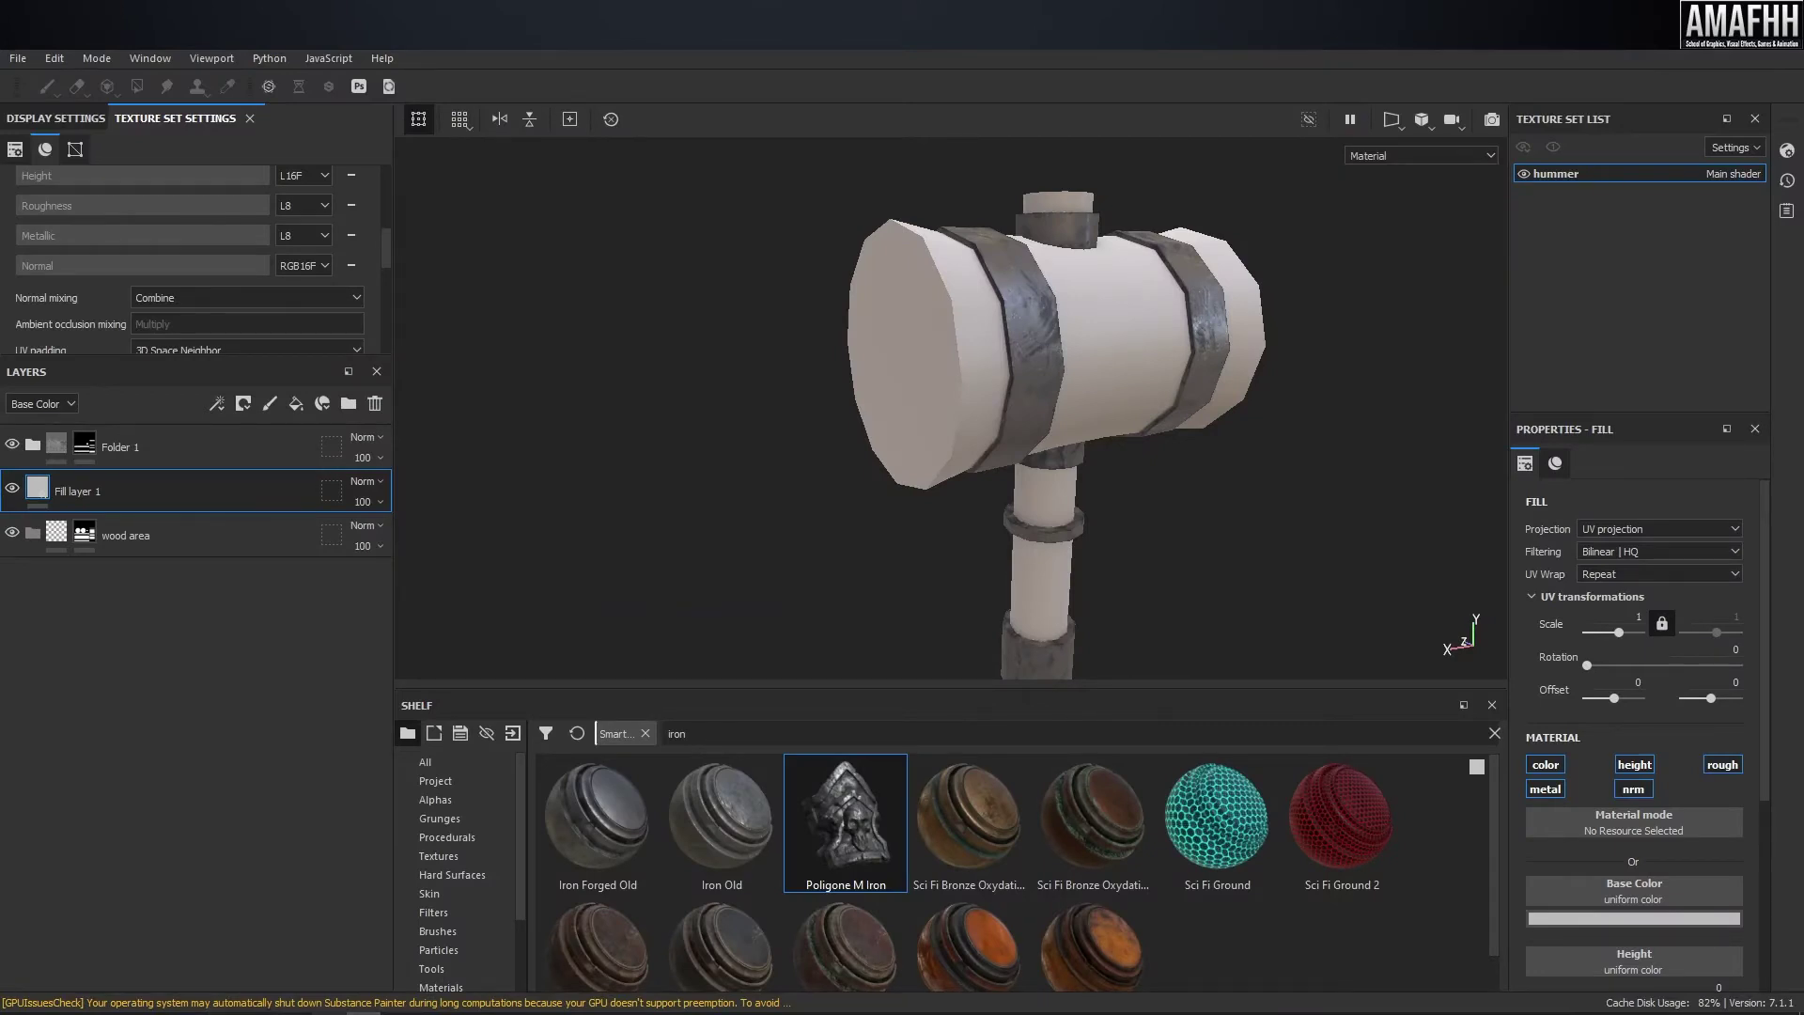
# - Set Fill layer 1's base color to the brown 875536 sampled from the wood in the reference hammer image
pyautogui.moveTo(345, 36)
pyautogui.mouseDown()
pyautogui.moveTo(346, 67)
pyautogui.moveTo(329, 56)
pyautogui.mouseUp()
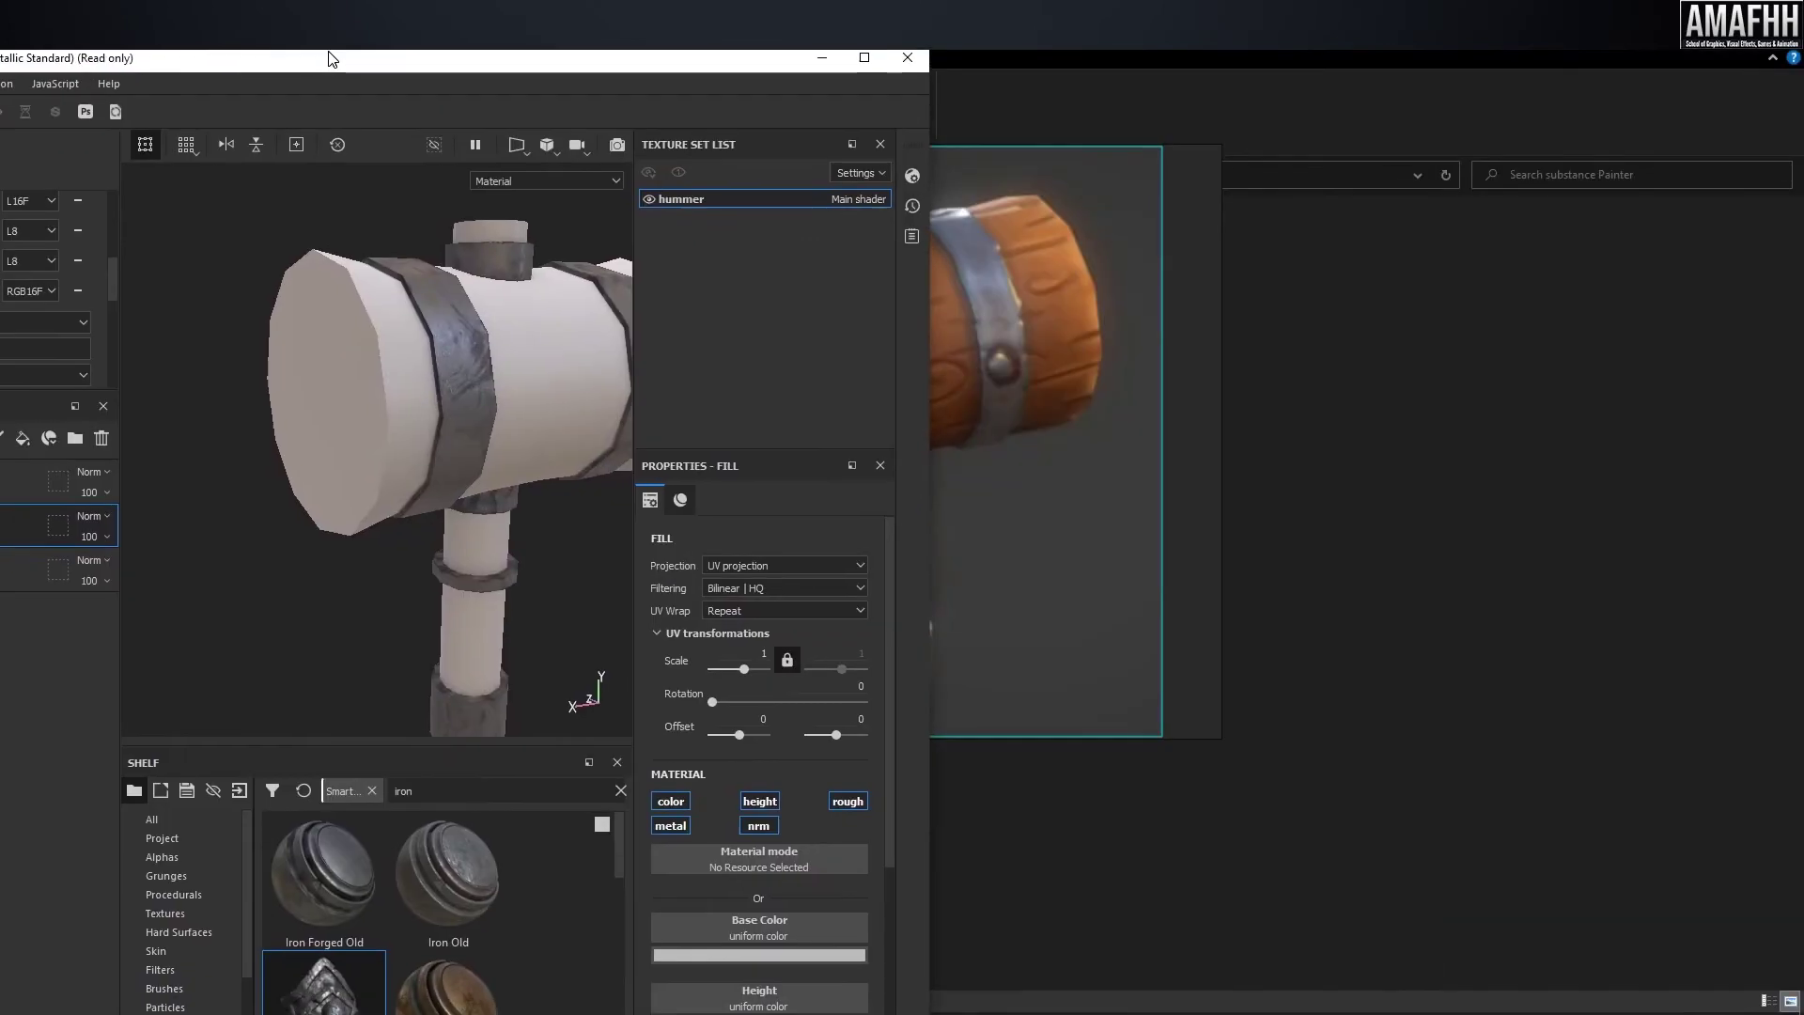
pyautogui.moveTo(1142, 208); pyautogui.dragTo(1589, 272, button='right')
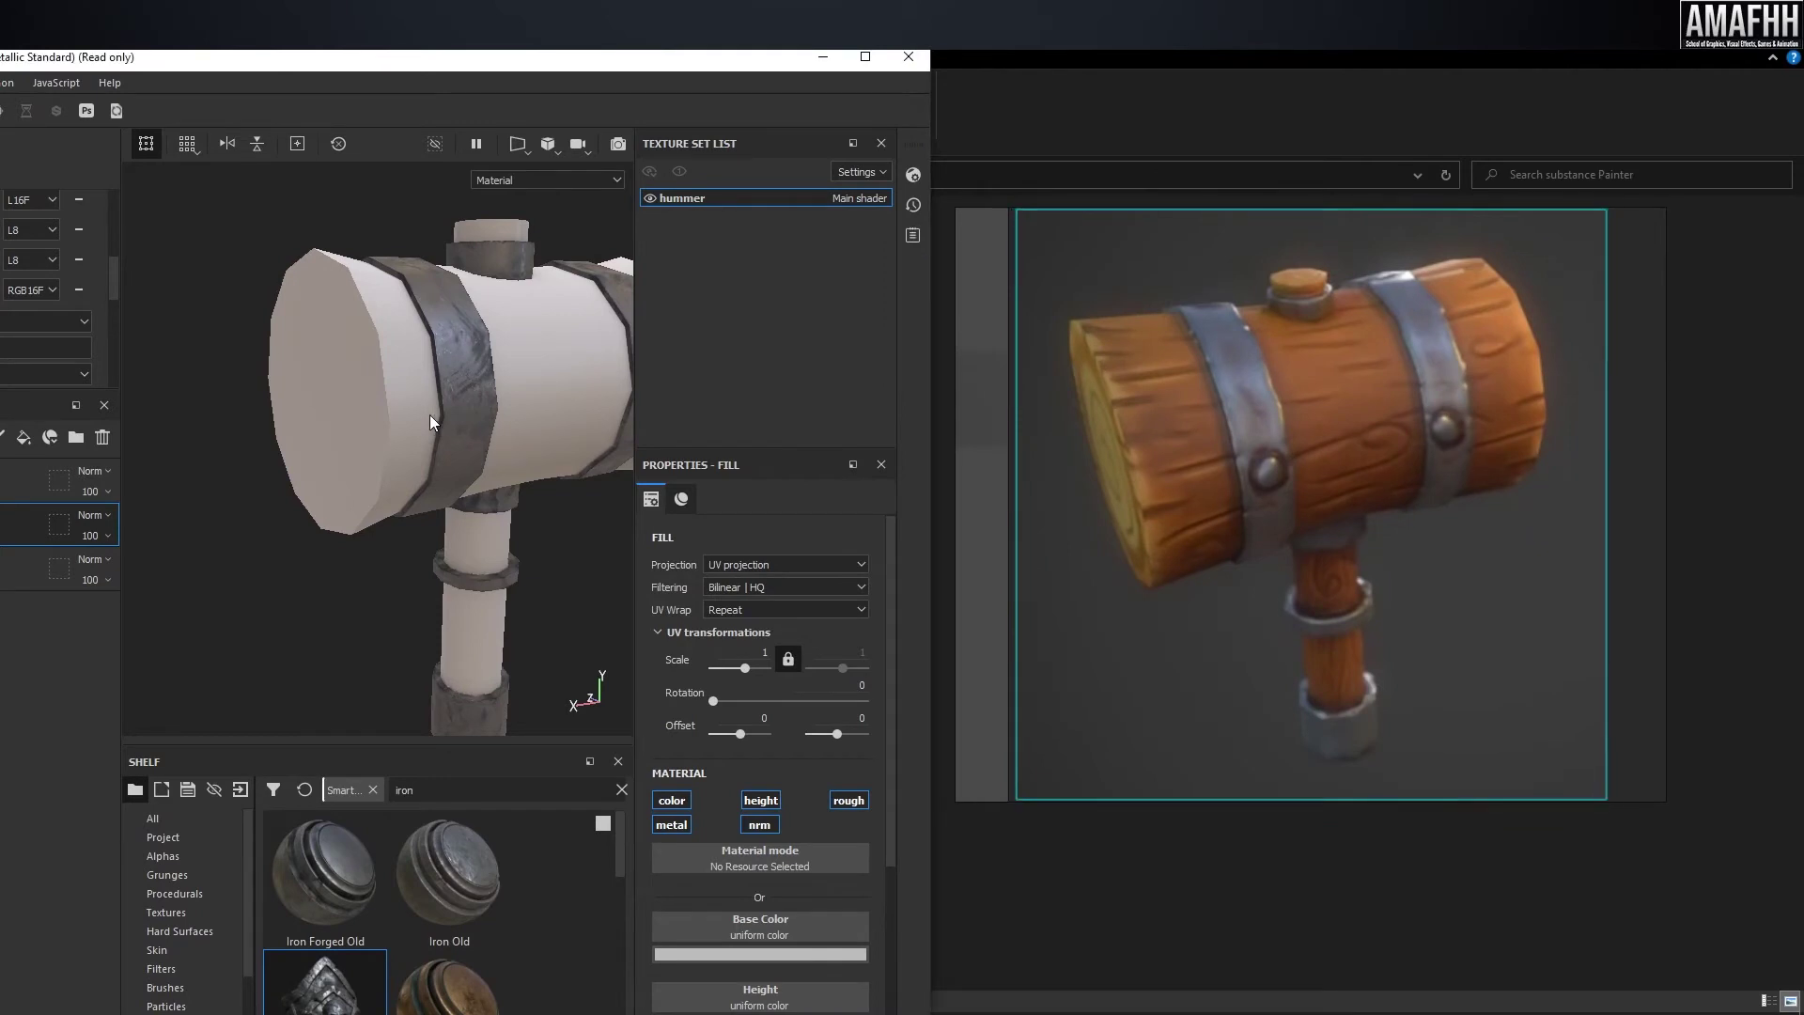
pyautogui.click(754, 953)
pyautogui.click(926, 735)
pyautogui.click(1206, 413)
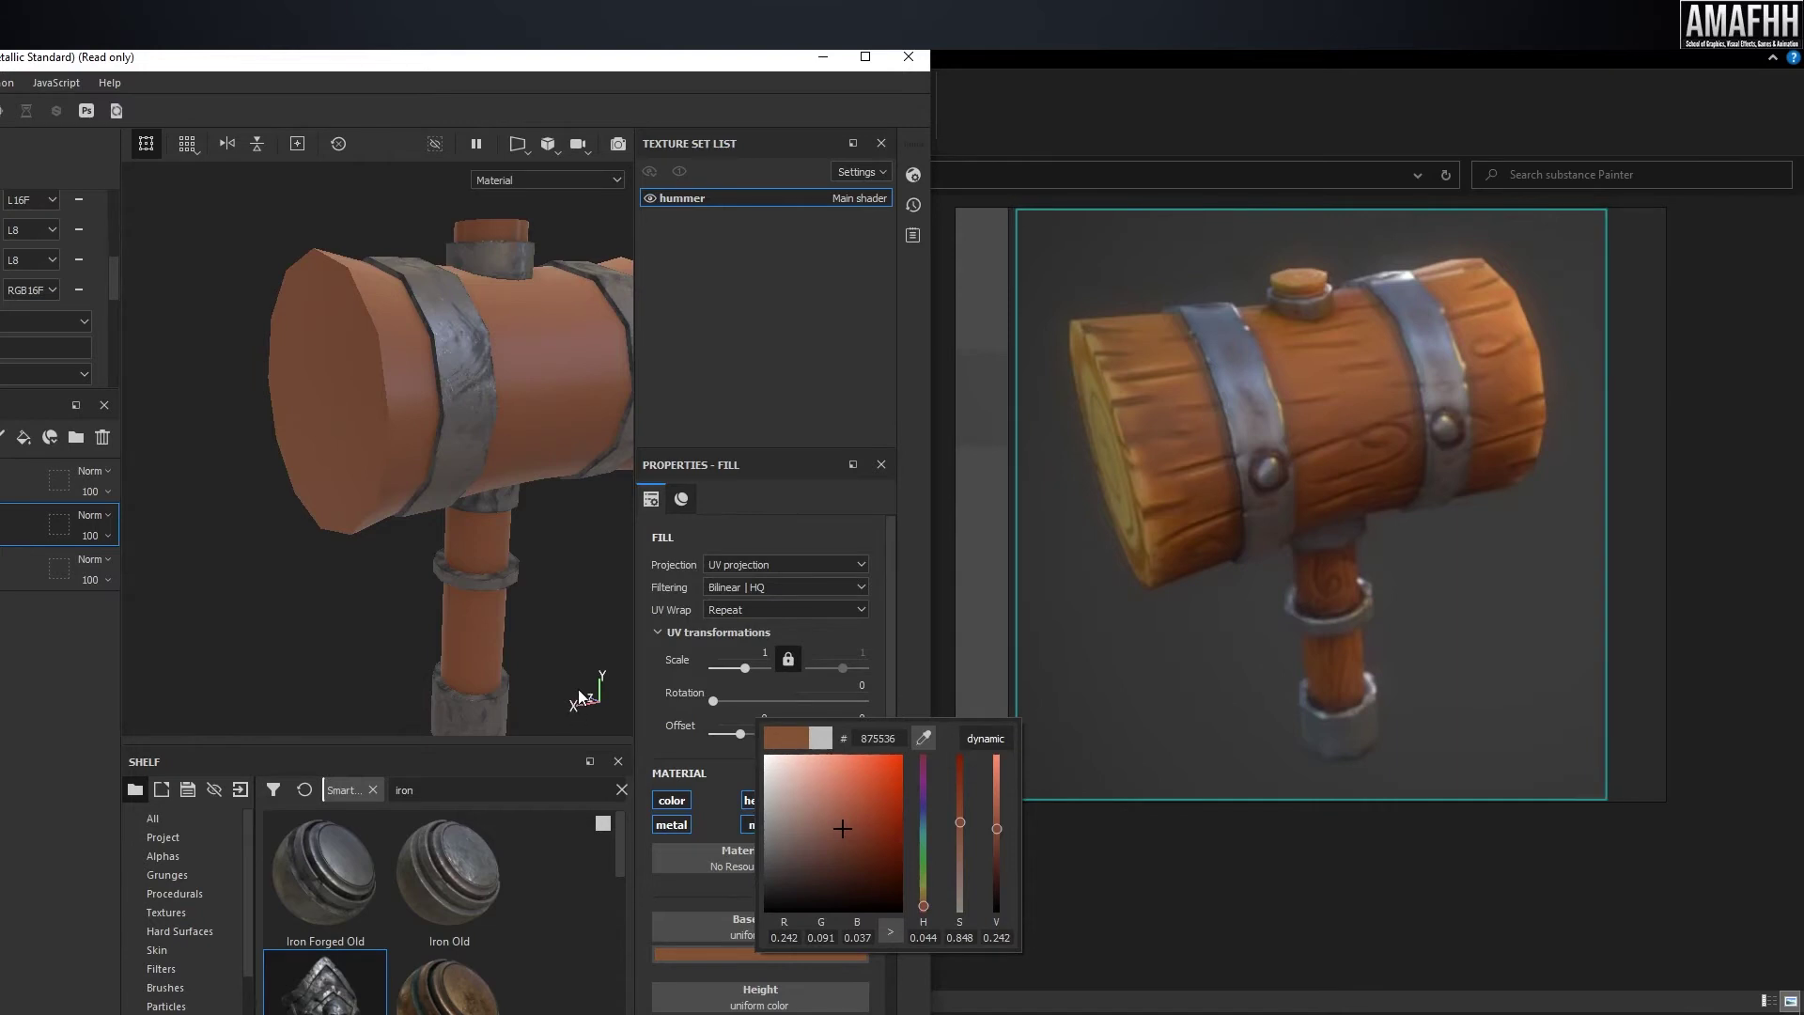
pyautogui.click(684, 52)
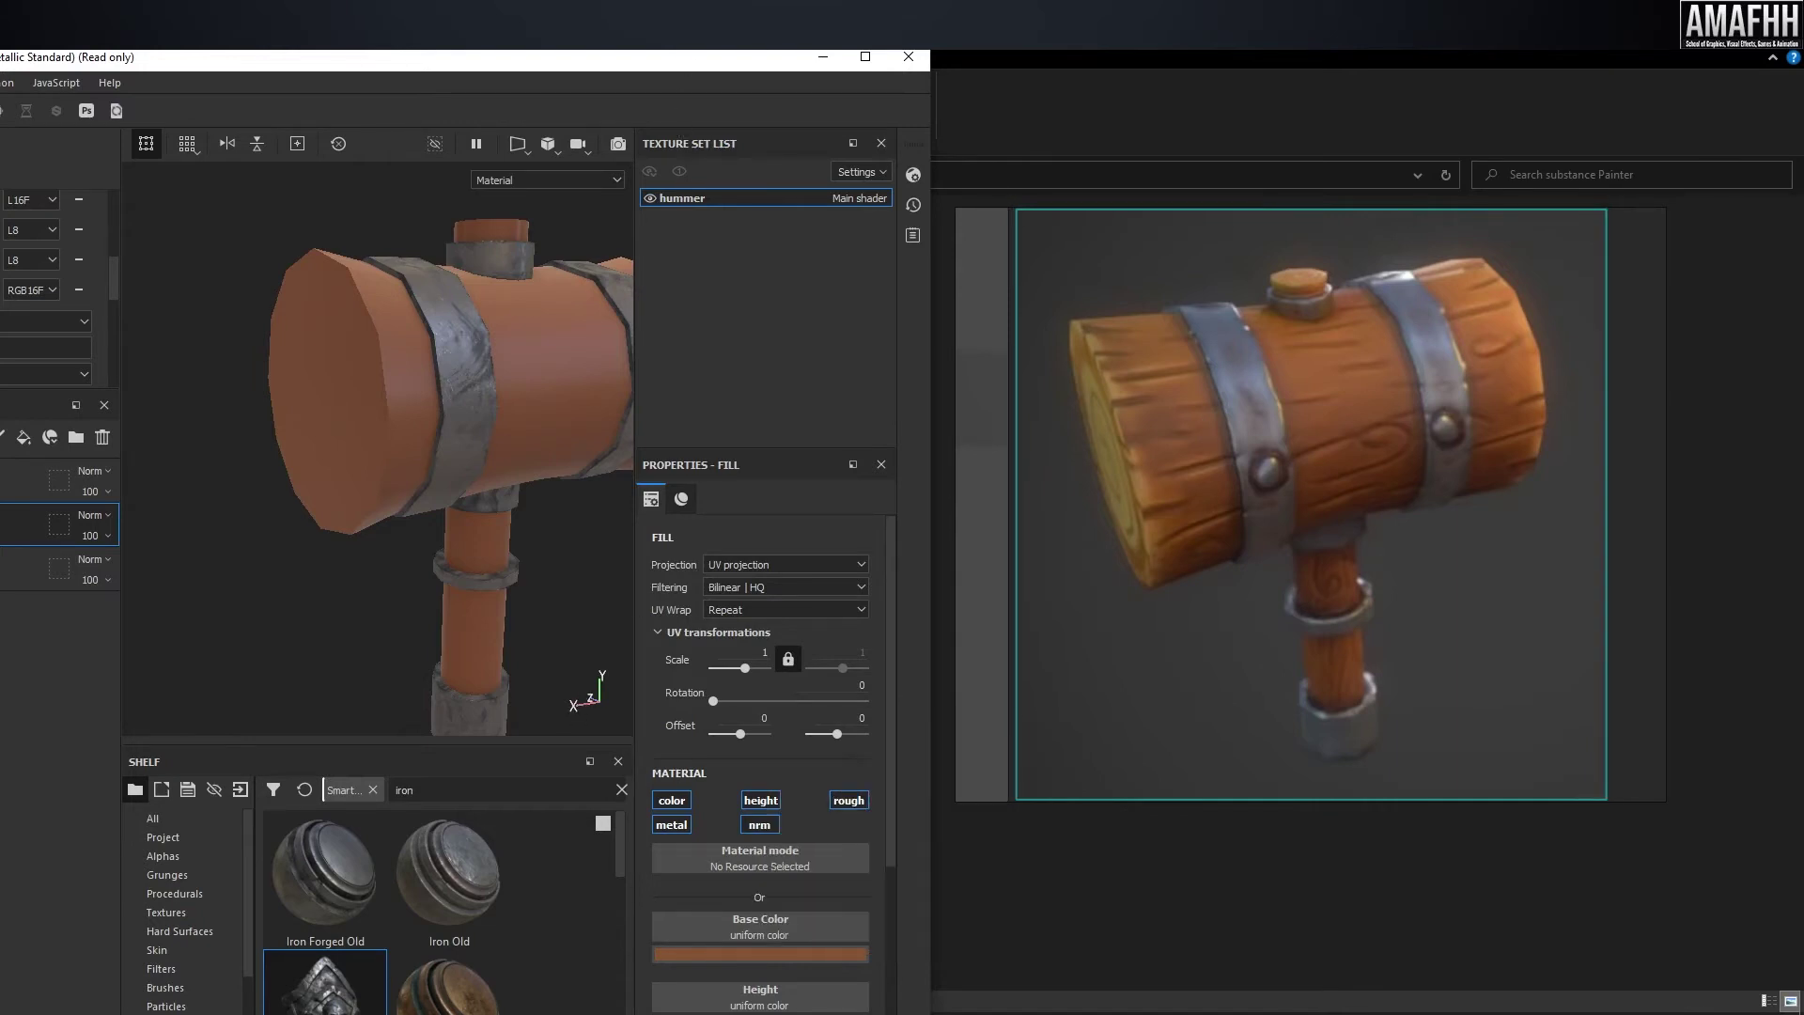
pyautogui.click(866, 58)
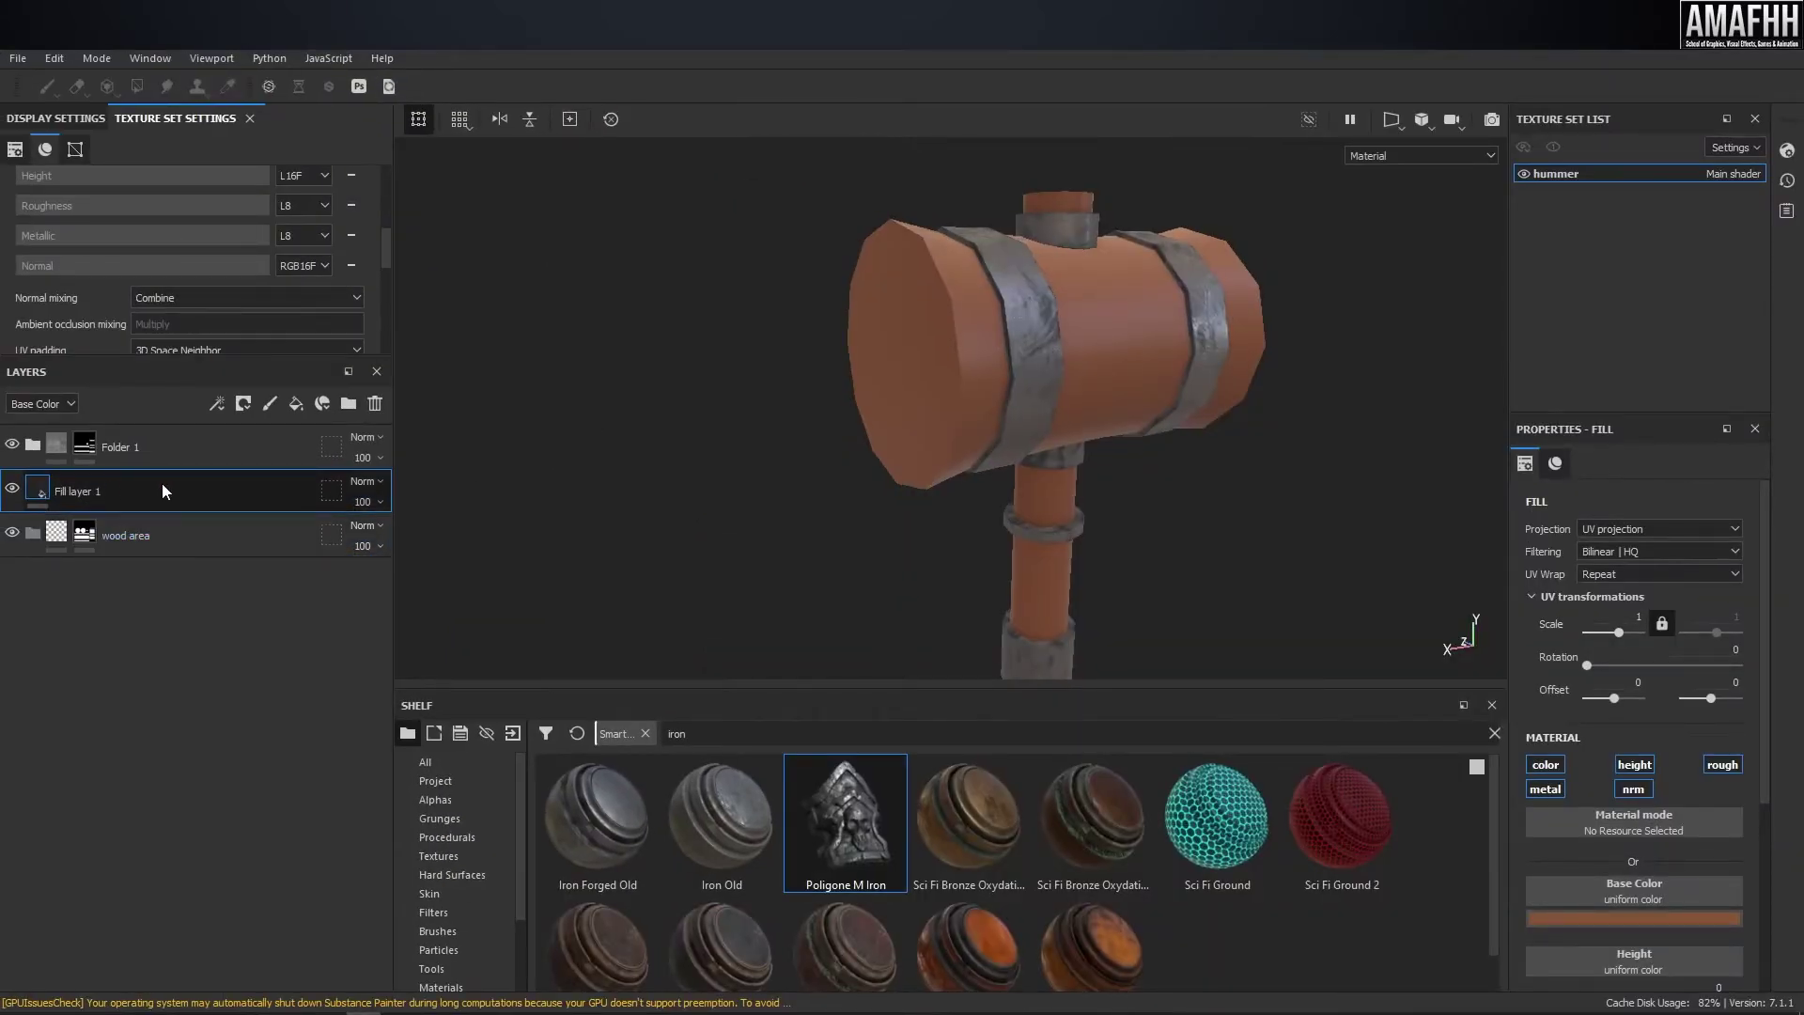
# - Move Fill layer 1 into the wood area folder and disable its height, metal and normal channels
pyautogui.moveTo(149, 498); pyautogui.dragTo(144, 536)
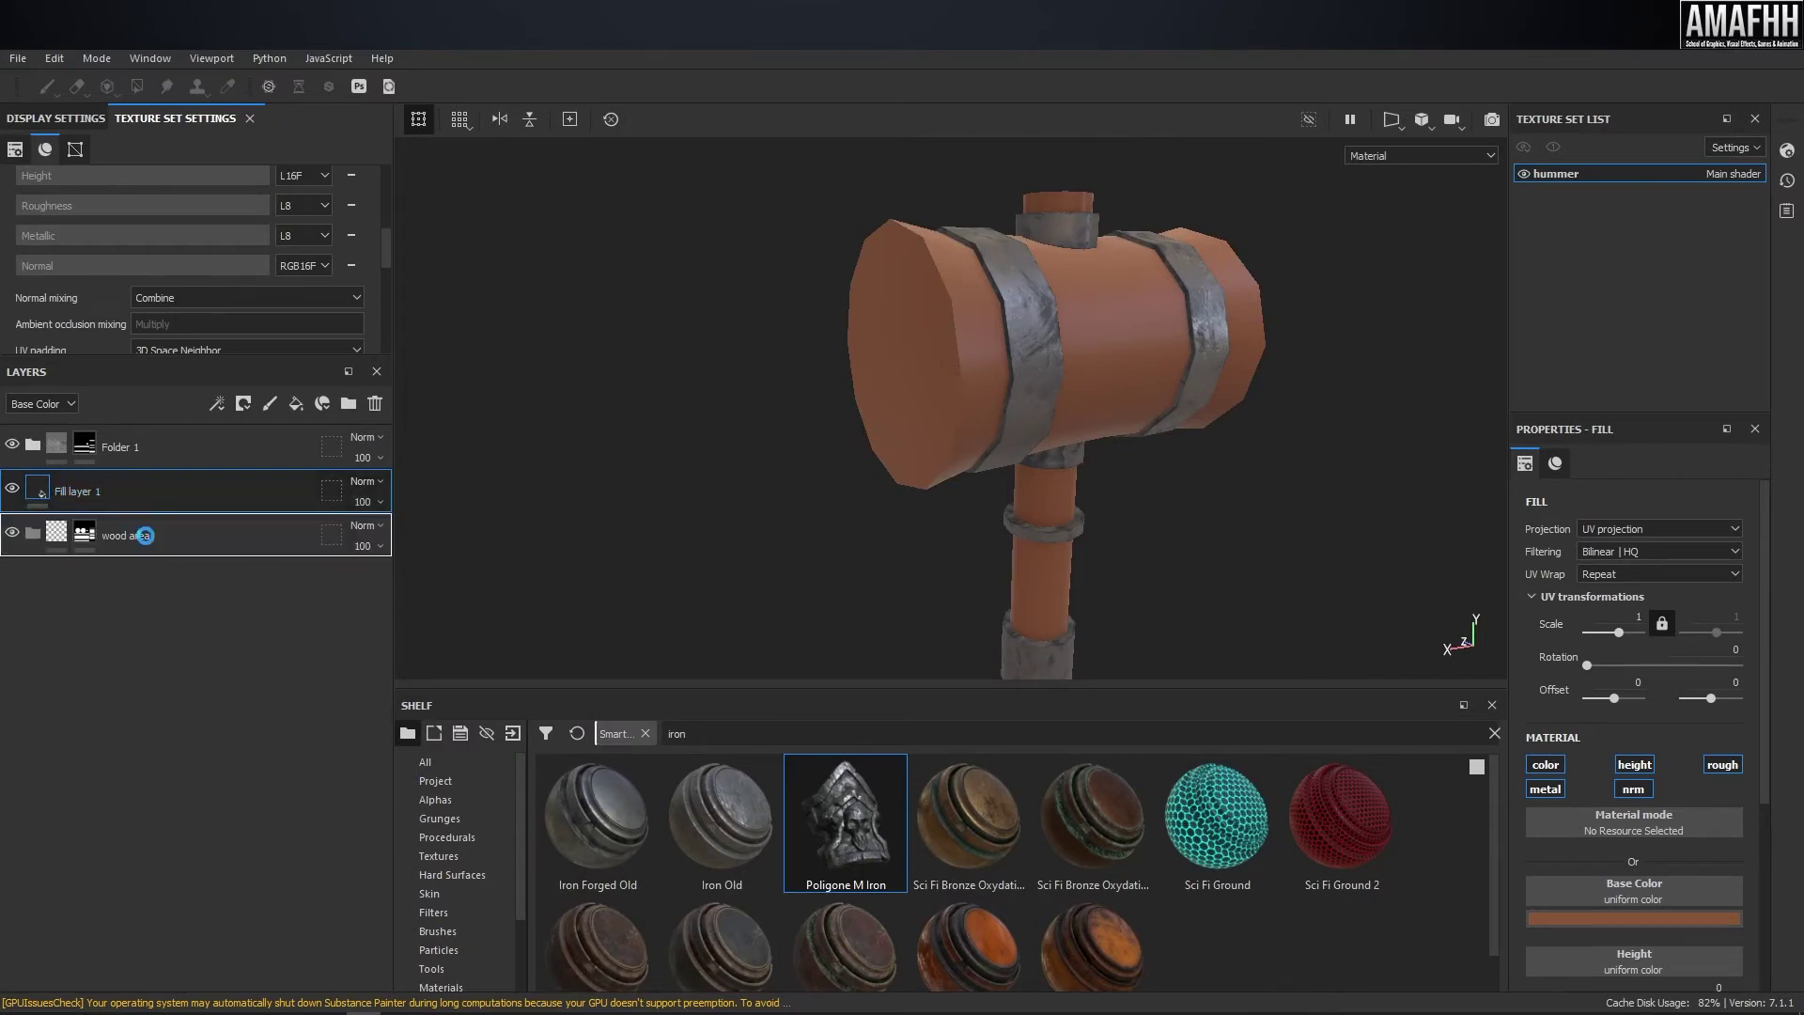
pyautogui.scroll(3, 1081, 403)
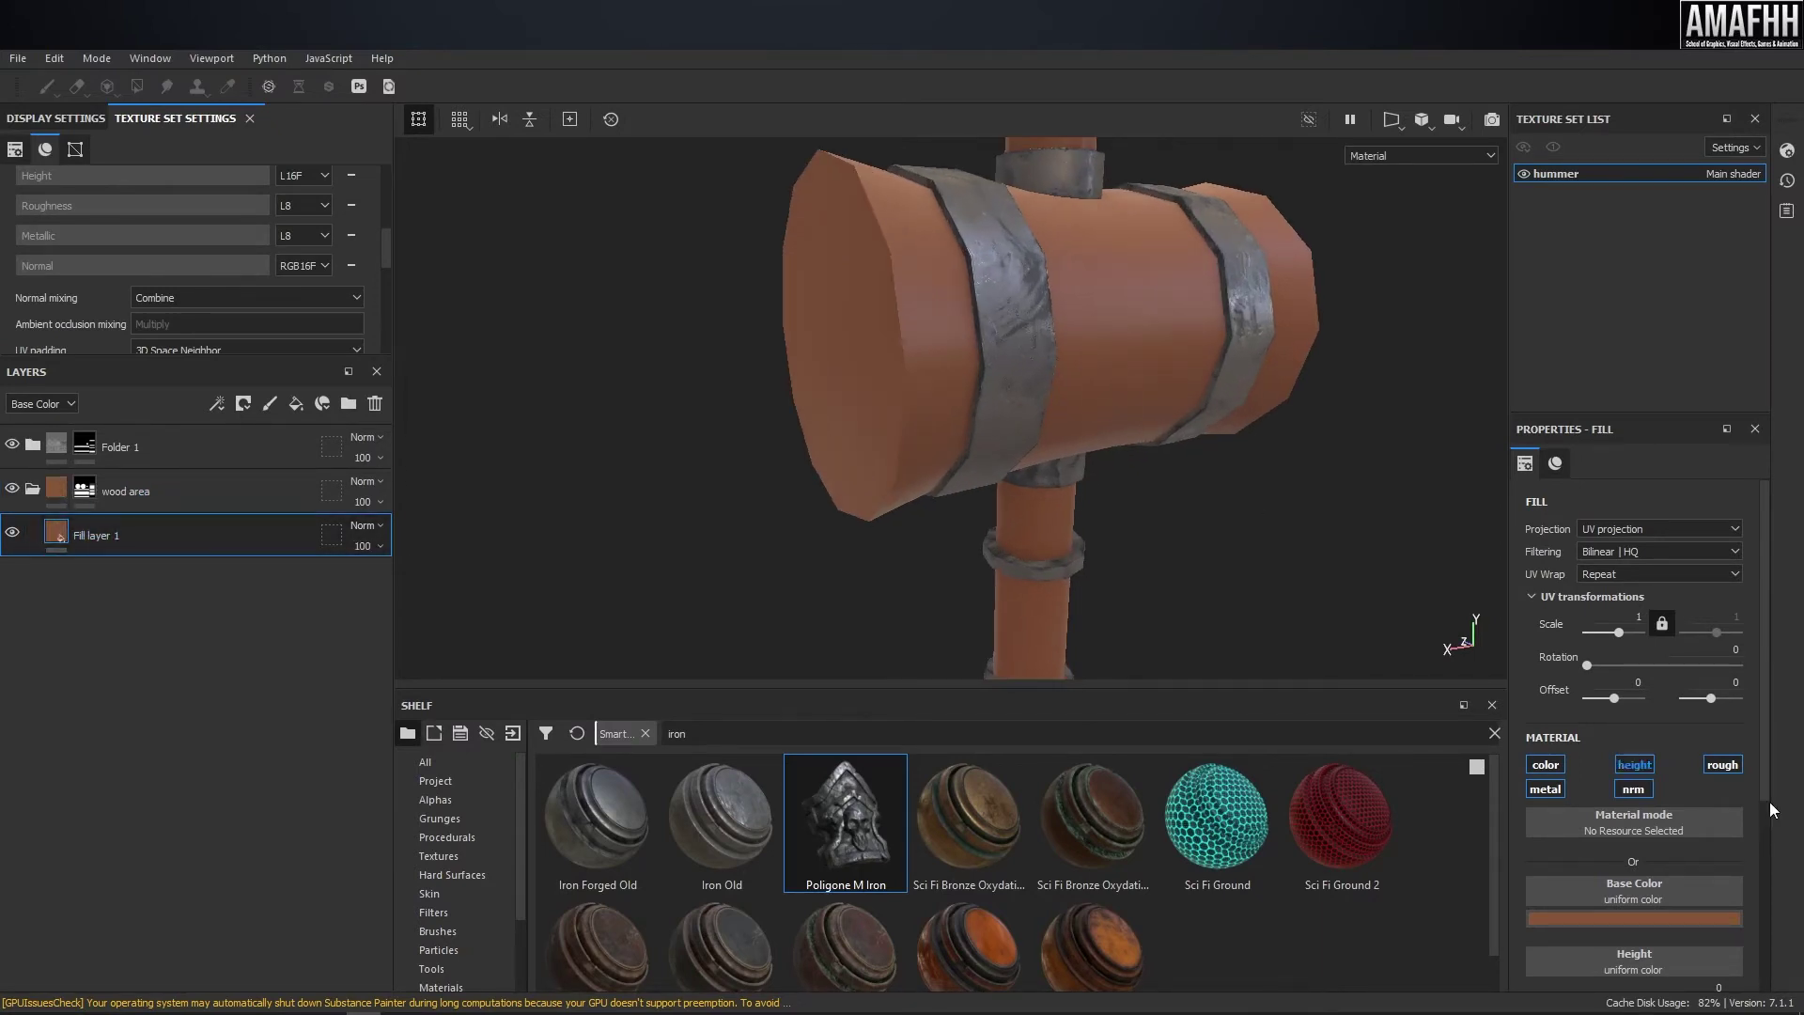
pyautogui.click(1634, 764)
pyautogui.click(1546, 789)
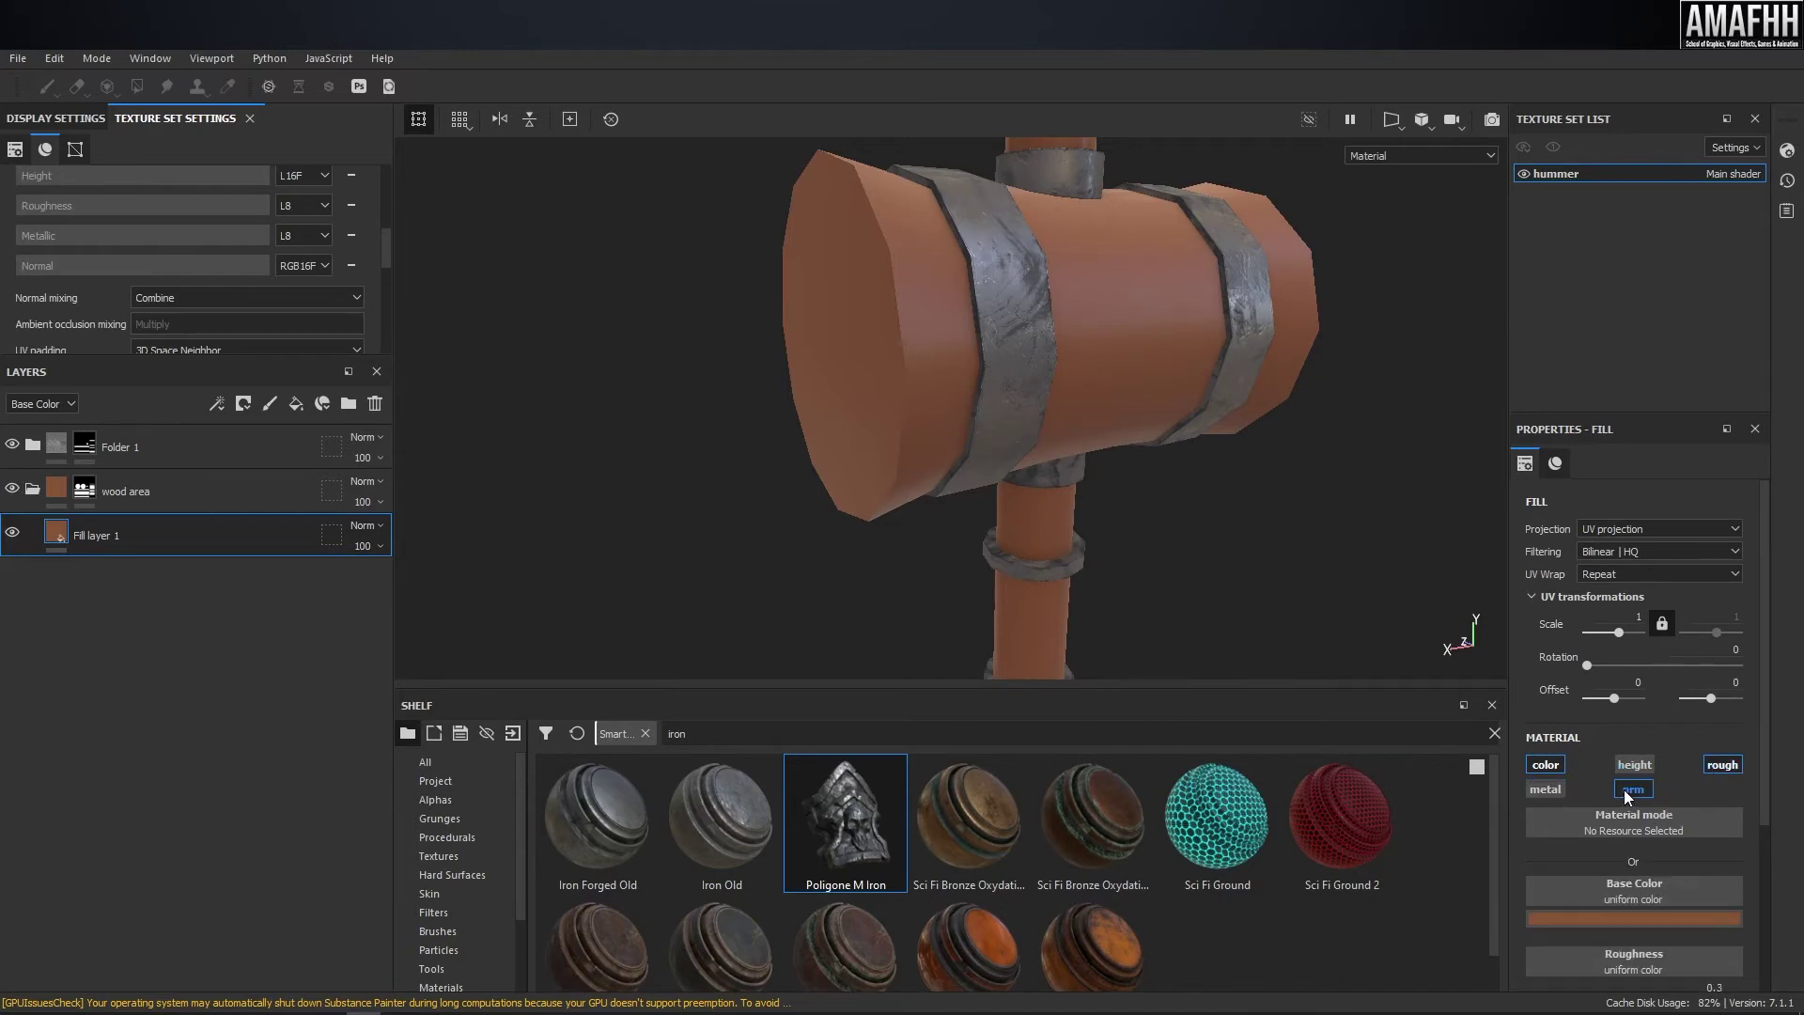
pyautogui.scroll(-3, 1672, 859)
# - Raise the roughness of Fill layer 1 to 0.4429
pyautogui.moveTo(1583, 833); pyautogui.dragTo(1615, 834)
pyautogui.scroll(-2, 1168, 362)
pyautogui.keyDown('alt'); pyautogui.moveTo(1191, 365); pyautogui.dragTo(1168, 372); pyautogui.keyUp('alt')
pyautogui.keyDown('alt'); pyautogui.moveTo(1168, 372); pyautogui.dragTo(1123, 374, button='middle'); pyautogui.keyUp('alt')
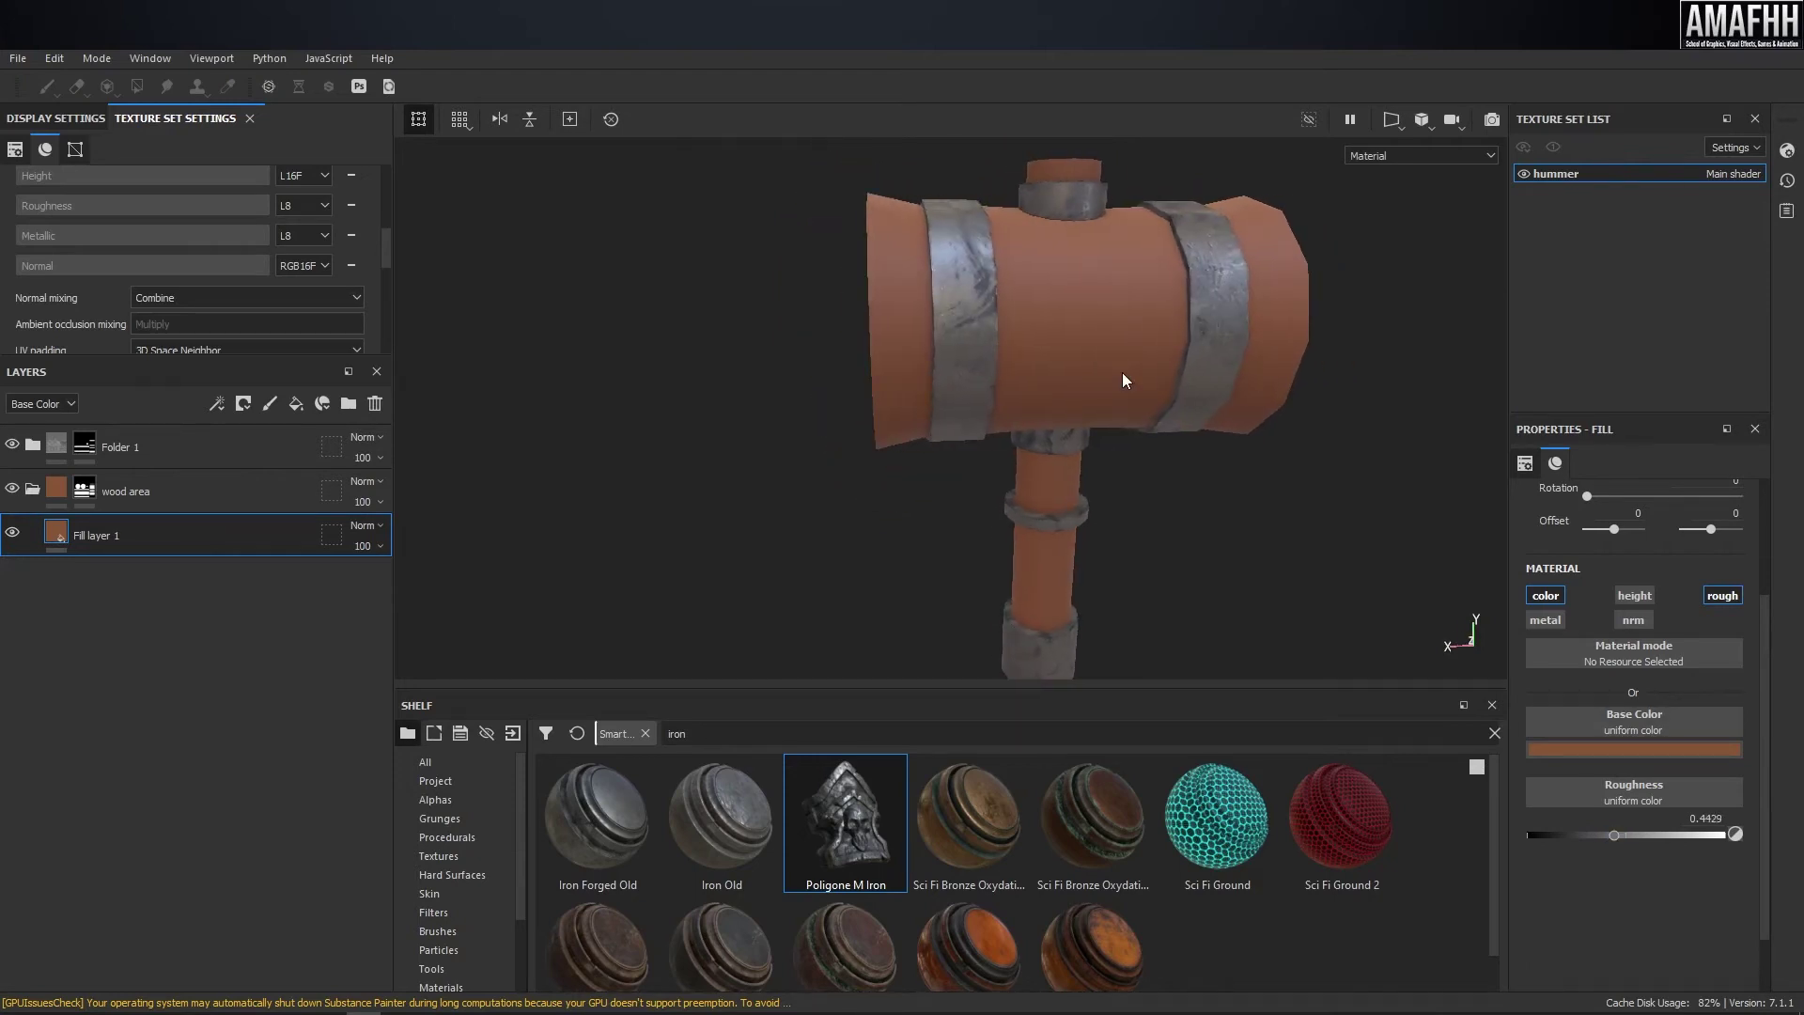
pyautogui.keyDown('alt'); pyautogui.moveTo(943, 339); pyautogui.dragTo(988, 346); pyautogui.keyUp('alt')
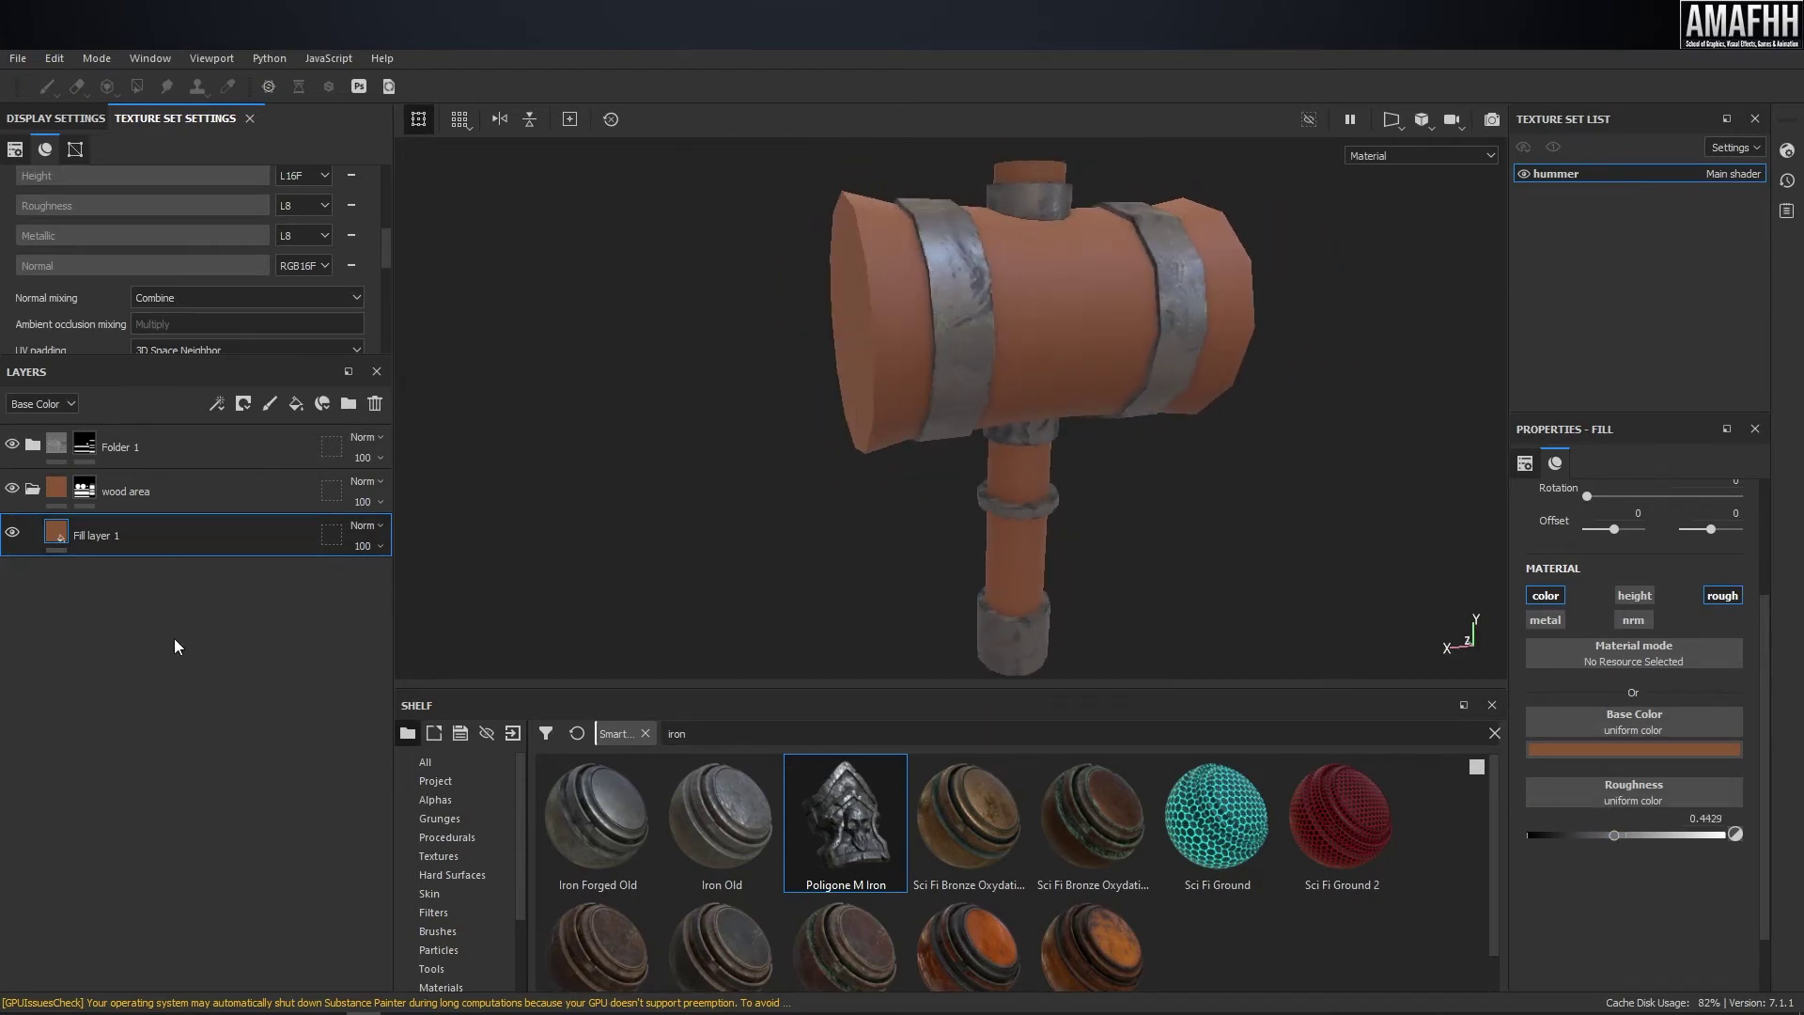
# - Duplicate Fill layer 1 and give the copy a lighter yellow-brown base color sampled from the reference hammer's wood
pyautogui.hotkey('ctrl', 'd')
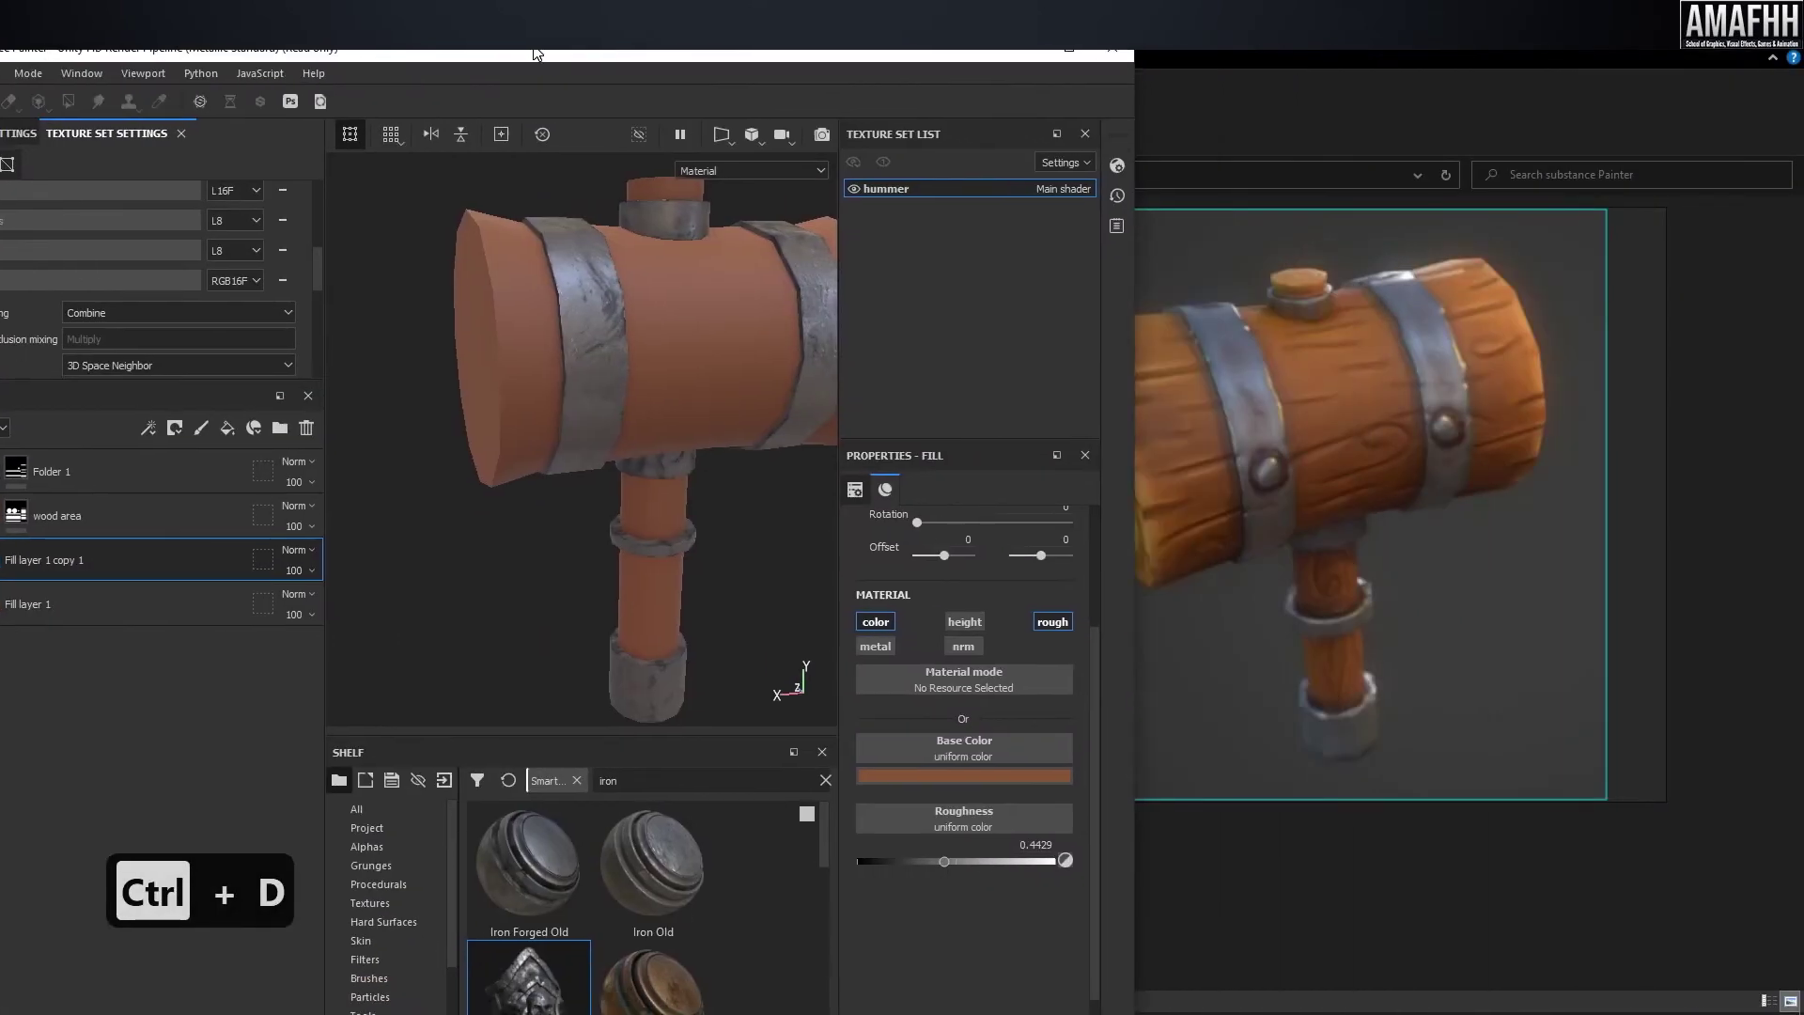
pyautogui.scroll(3, 1315, 432)
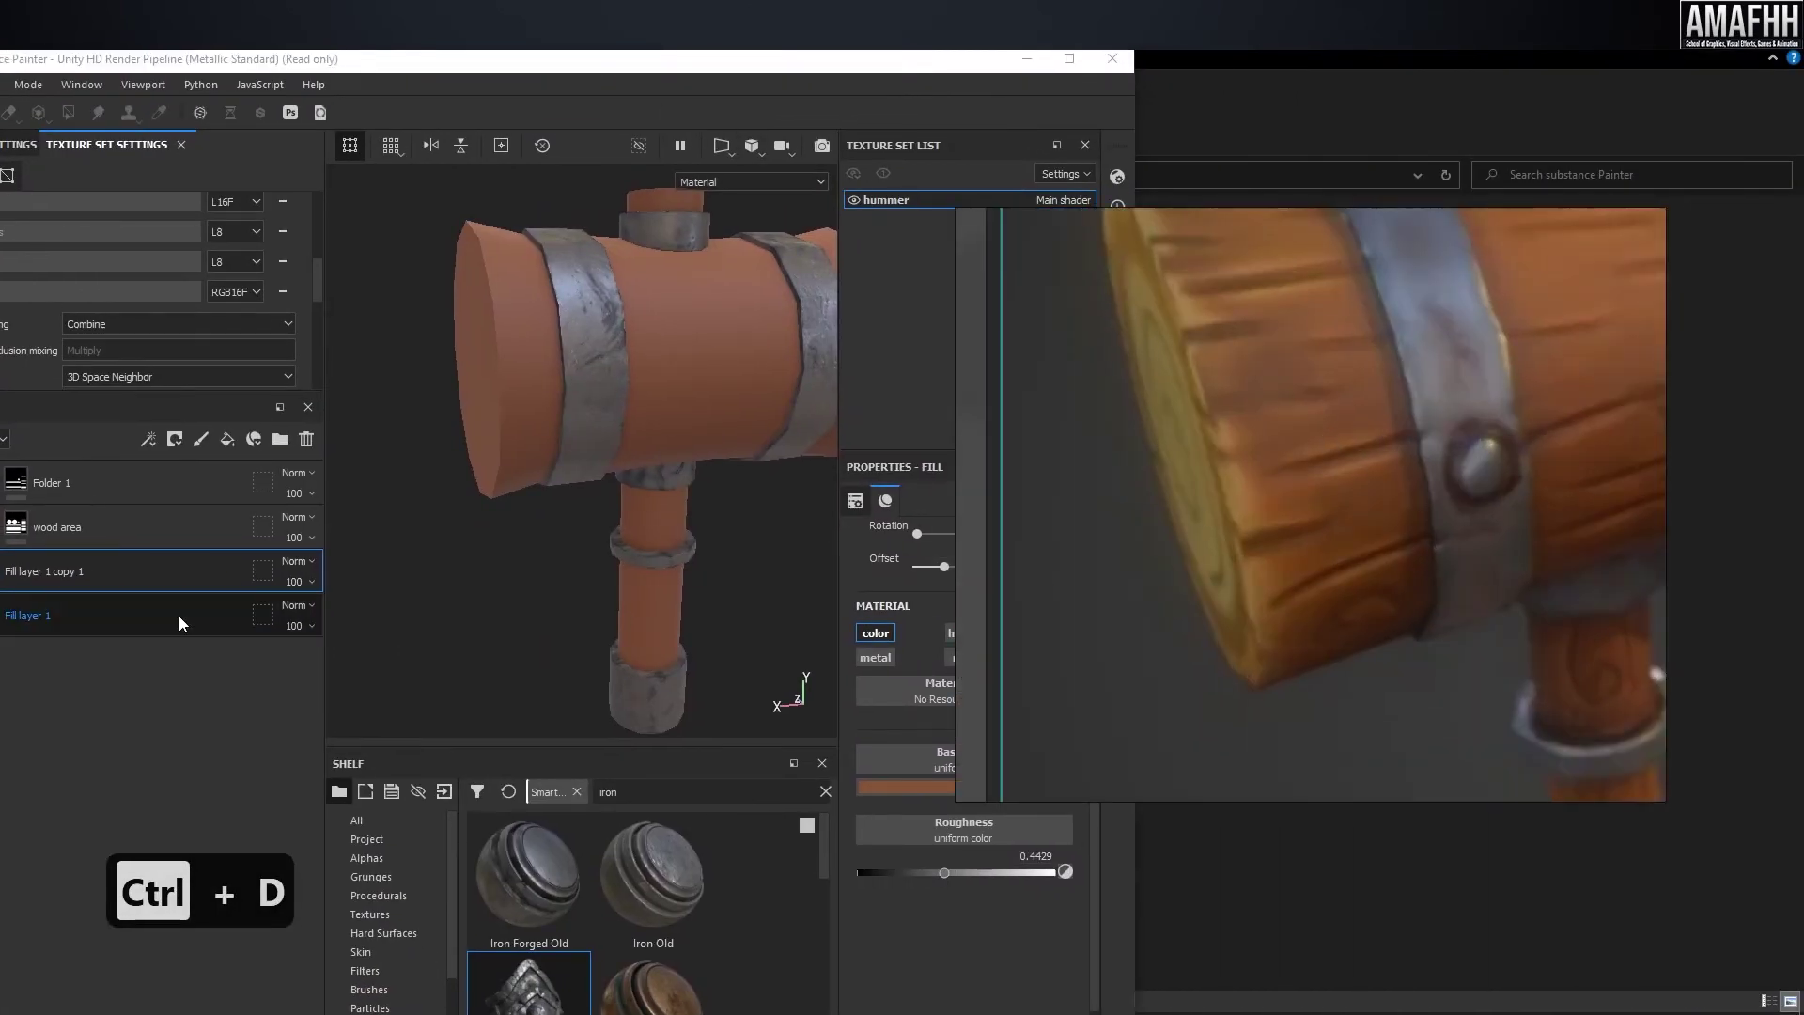
pyautogui.click(896, 785)
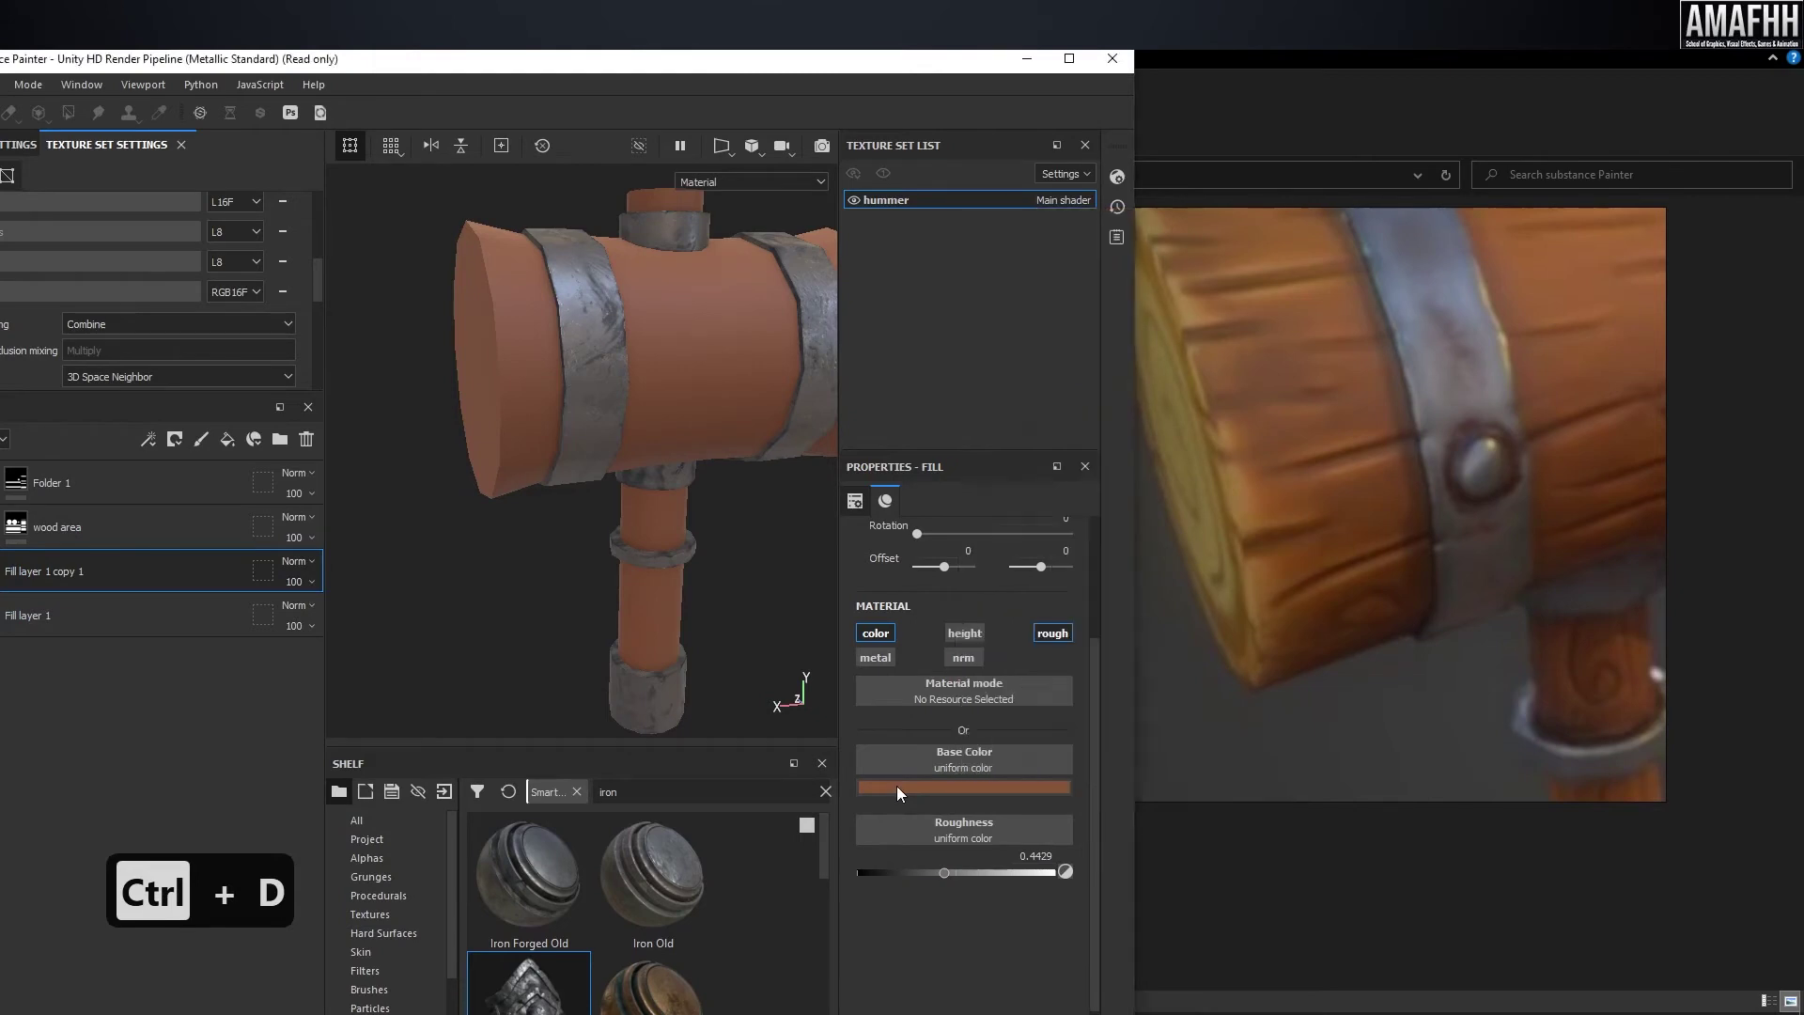
pyautogui.click(1071, 800)
pyautogui.click(1248, 474)
pyautogui.click(1074, 59)
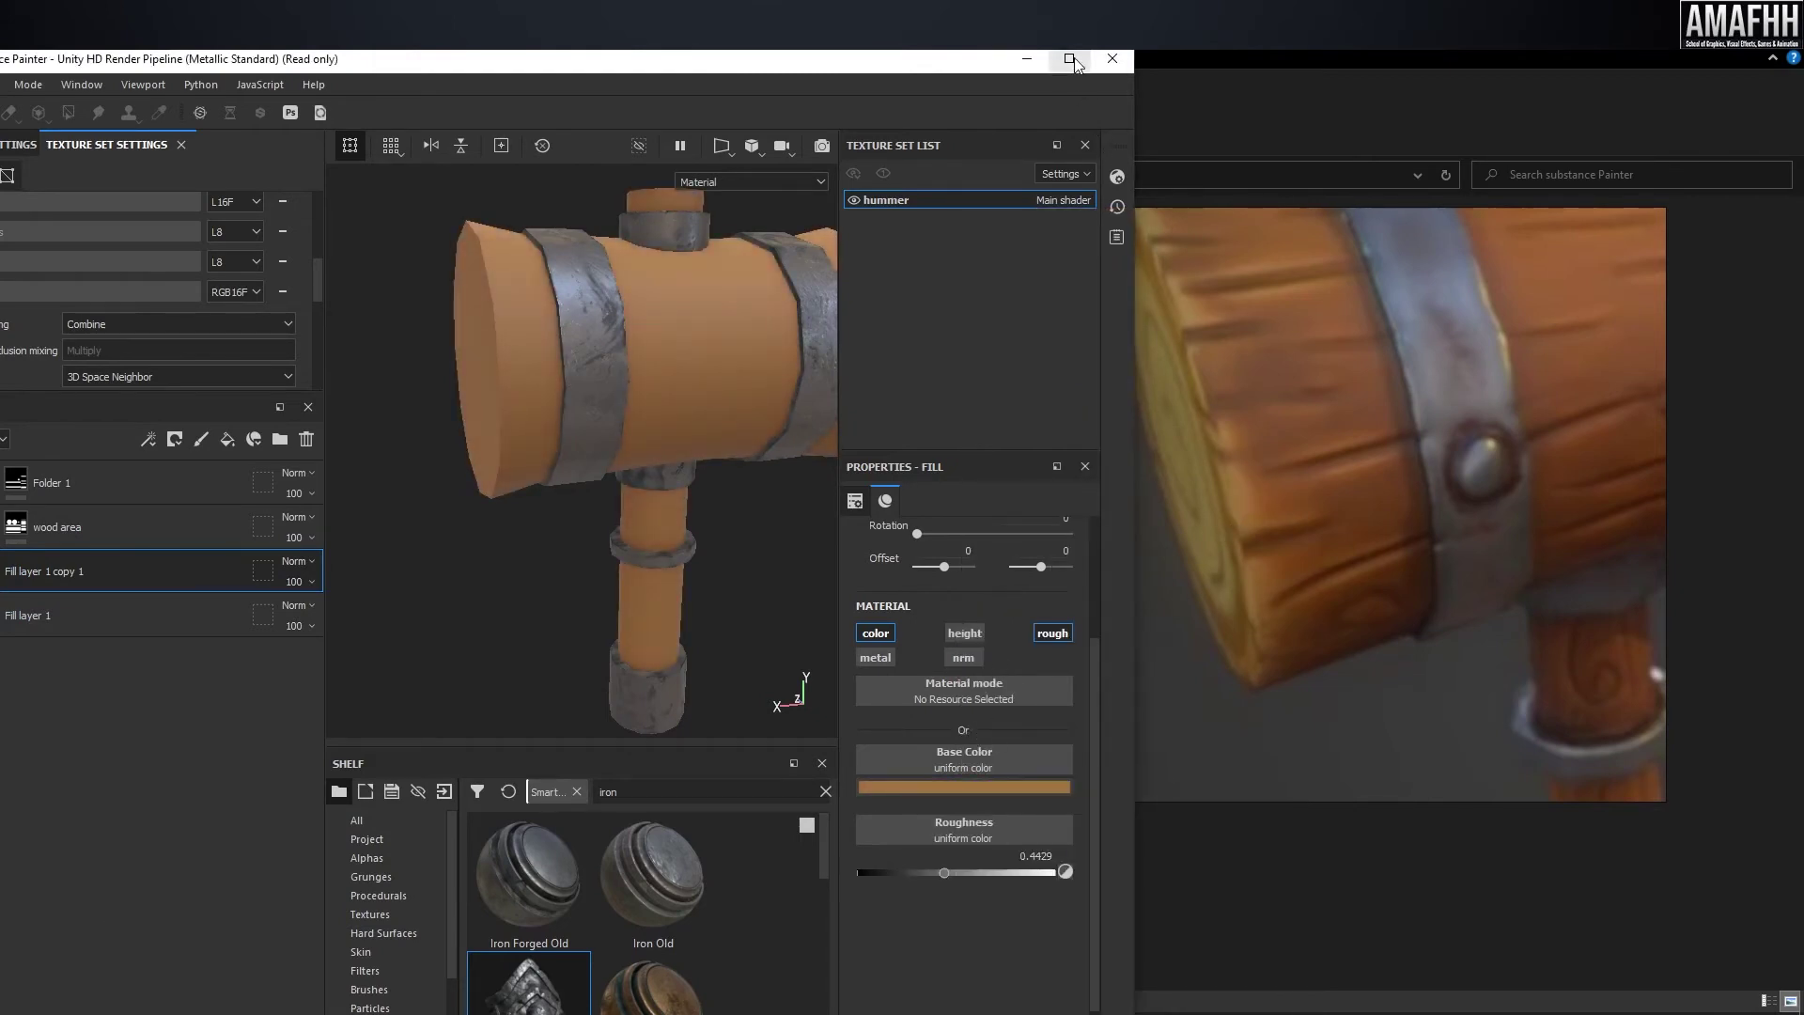
pyautogui.click(1070, 64)
# - Lower the roughness of the lighter Fill layer 1 copy 1 to 0.4143
pyautogui.keyDown('alt'); pyautogui.moveTo(1002, 286); pyautogui.dragTo(1031, 308); pyautogui.keyUp('alt')
pyautogui.moveTo(1015, 240)
pyautogui.keyDown('alt'); pyautogui.mouseDown()
pyautogui.moveTo(1096, 252)
pyautogui.moveTo(1090, 293)
pyautogui.moveTo(875, 303)
pyautogui.moveTo(894, 301)
pyautogui.mouseUp(); pyautogui.keyUp('alt')
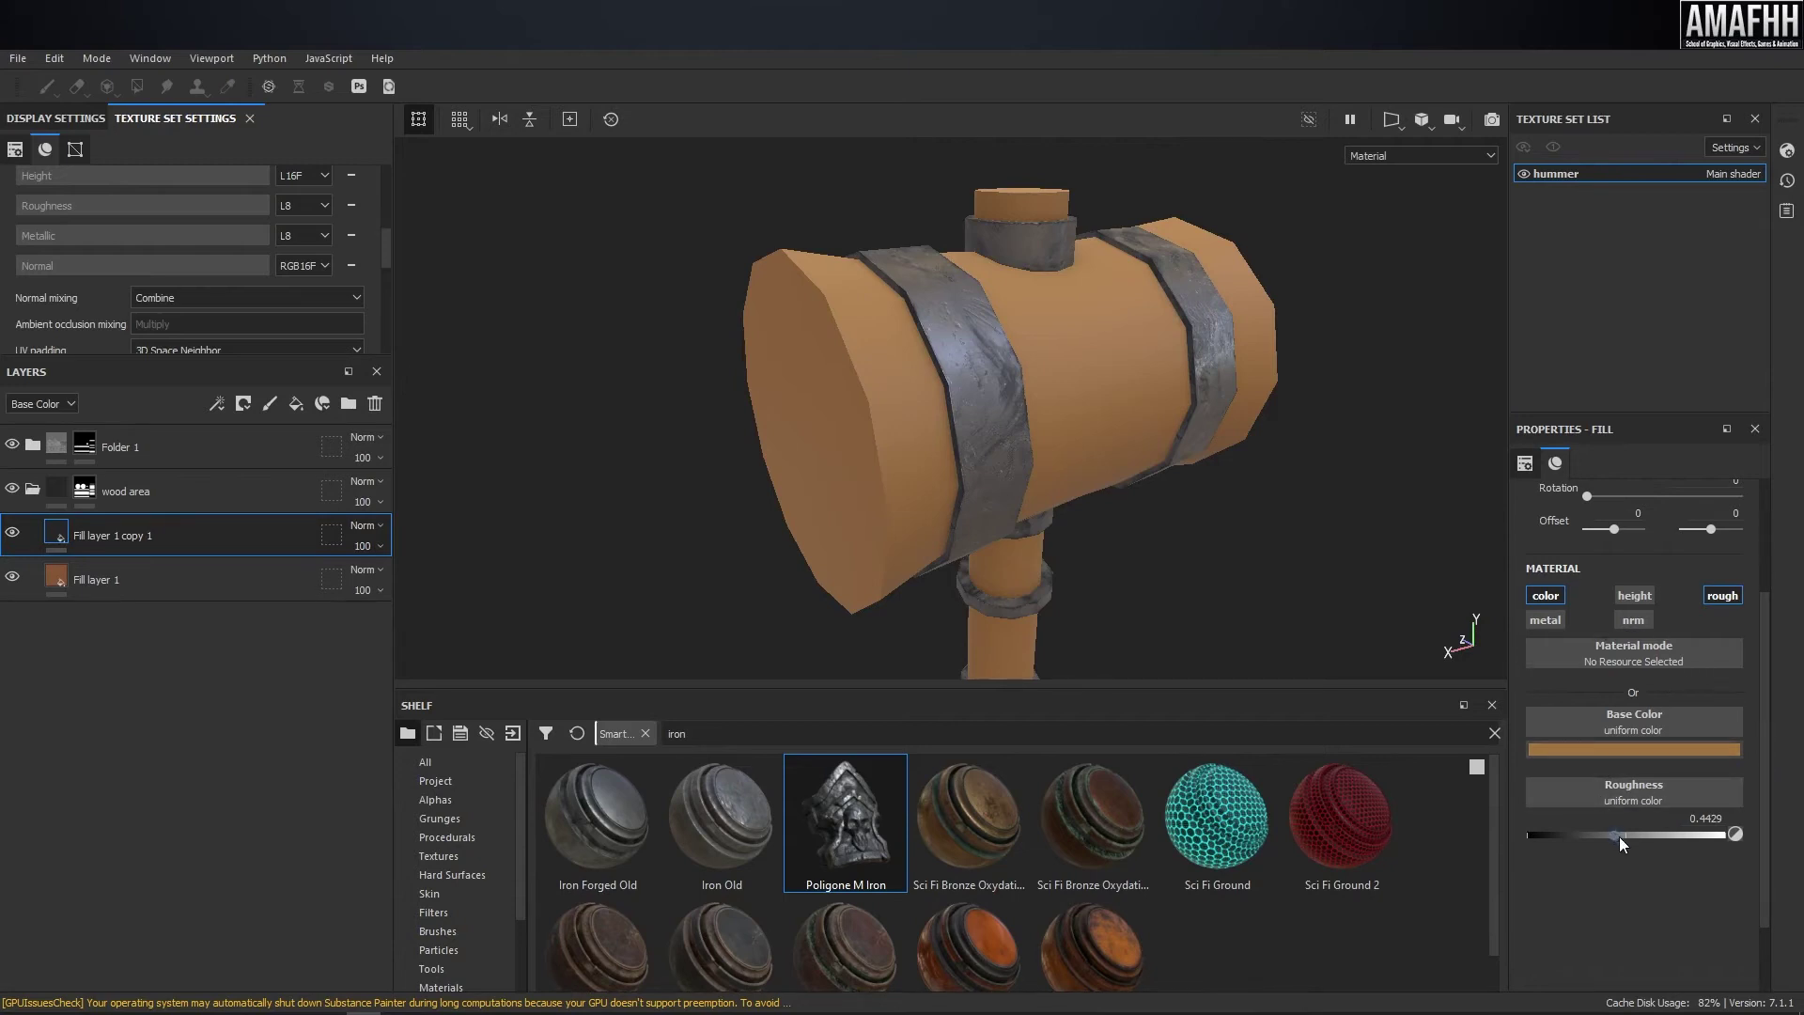
pyautogui.moveTo(1603, 838); pyautogui.dragTo(1608, 838)
pyautogui.keyDown('alt'); pyautogui.moveTo(1086, 454); pyautogui.dragTo(1036, 443); pyautogui.keyUp('alt')
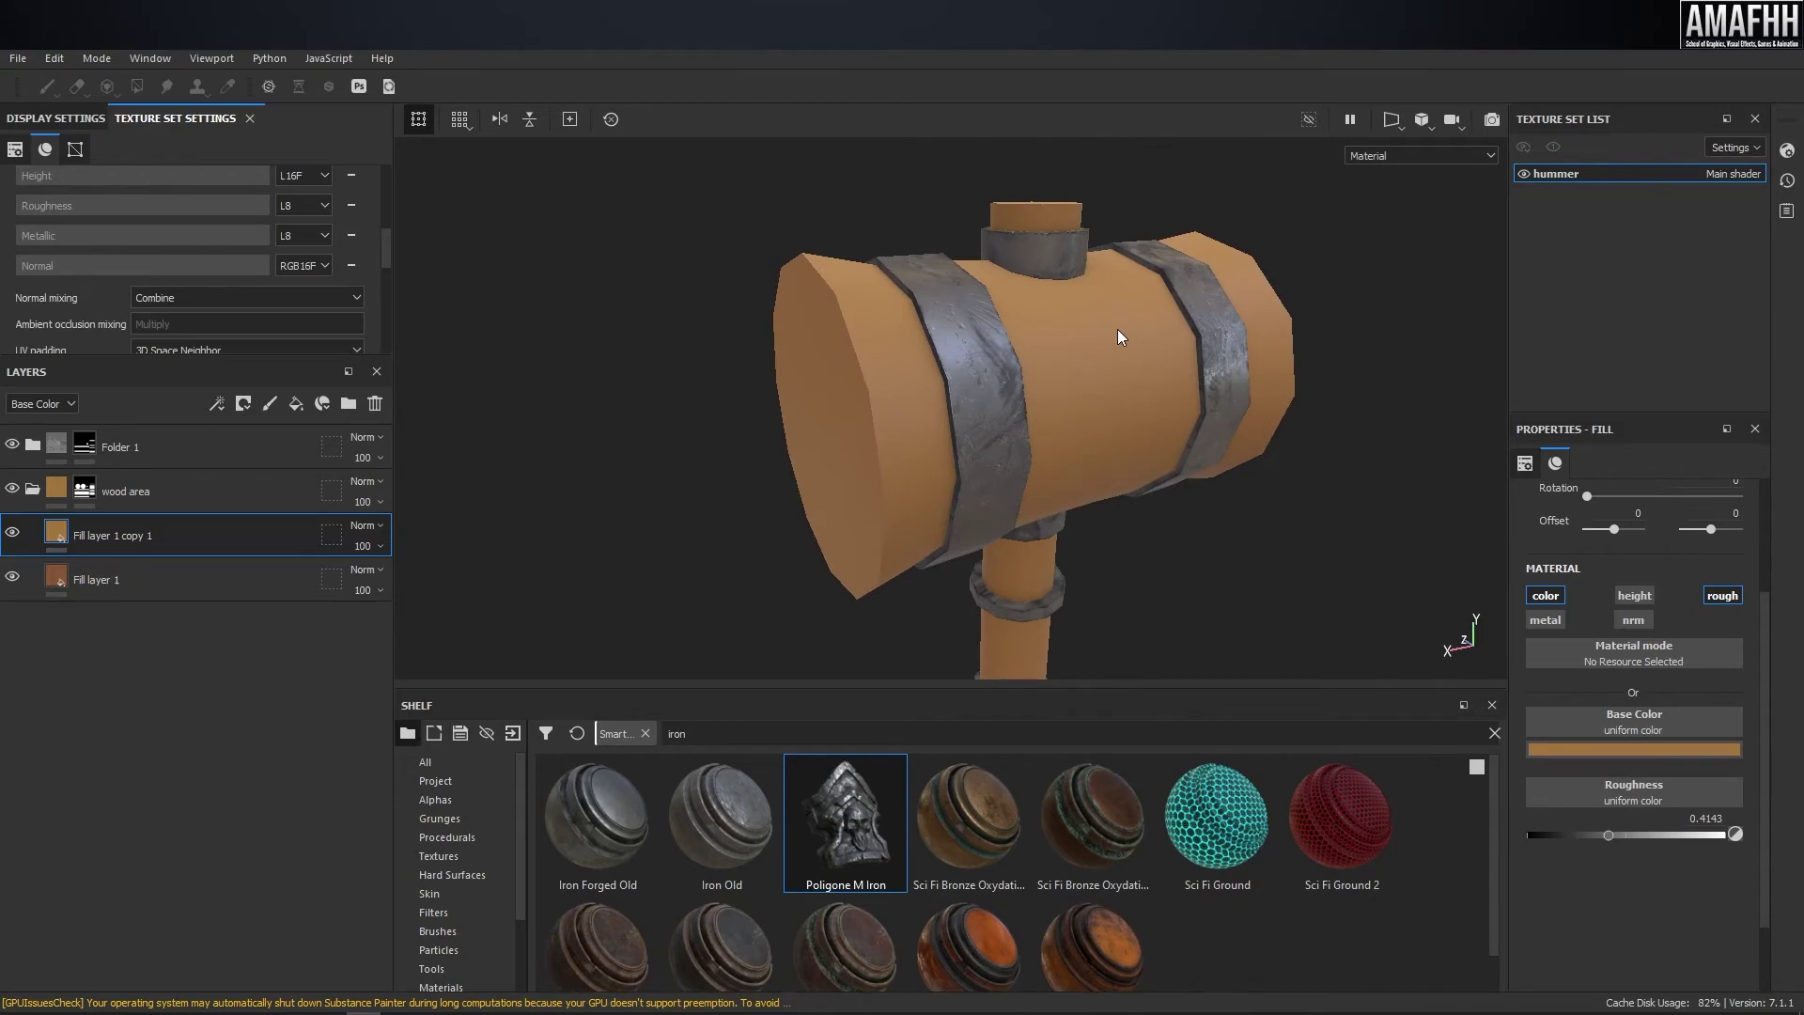
pyautogui.keyDown('alt'); pyautogui.moveTo(1077, 293); pyautogui.dragTo(994, 320, button='middle'); pyautogui.keyUp('alt')
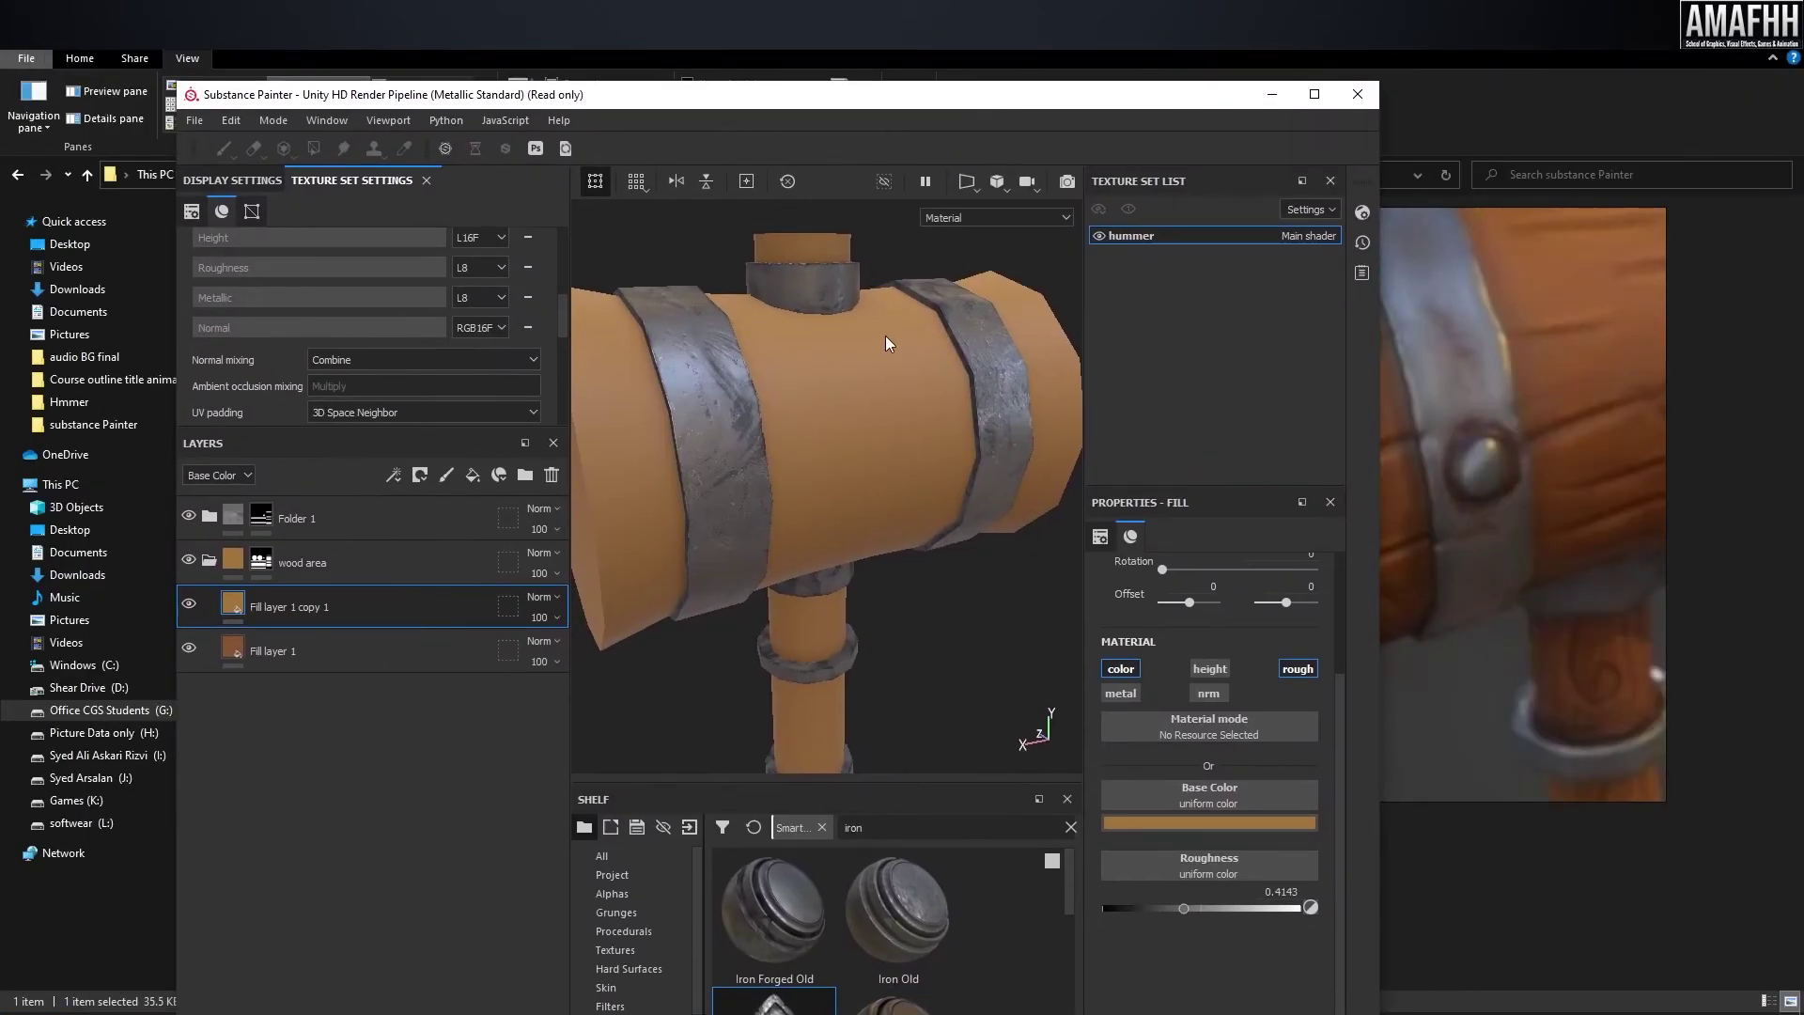
pyautogui.click(1315, 94)
# - Add a black mask to Fill layer 1 copy 1 and apply a Curvature generator to it
pyautogui.click(243, 403)
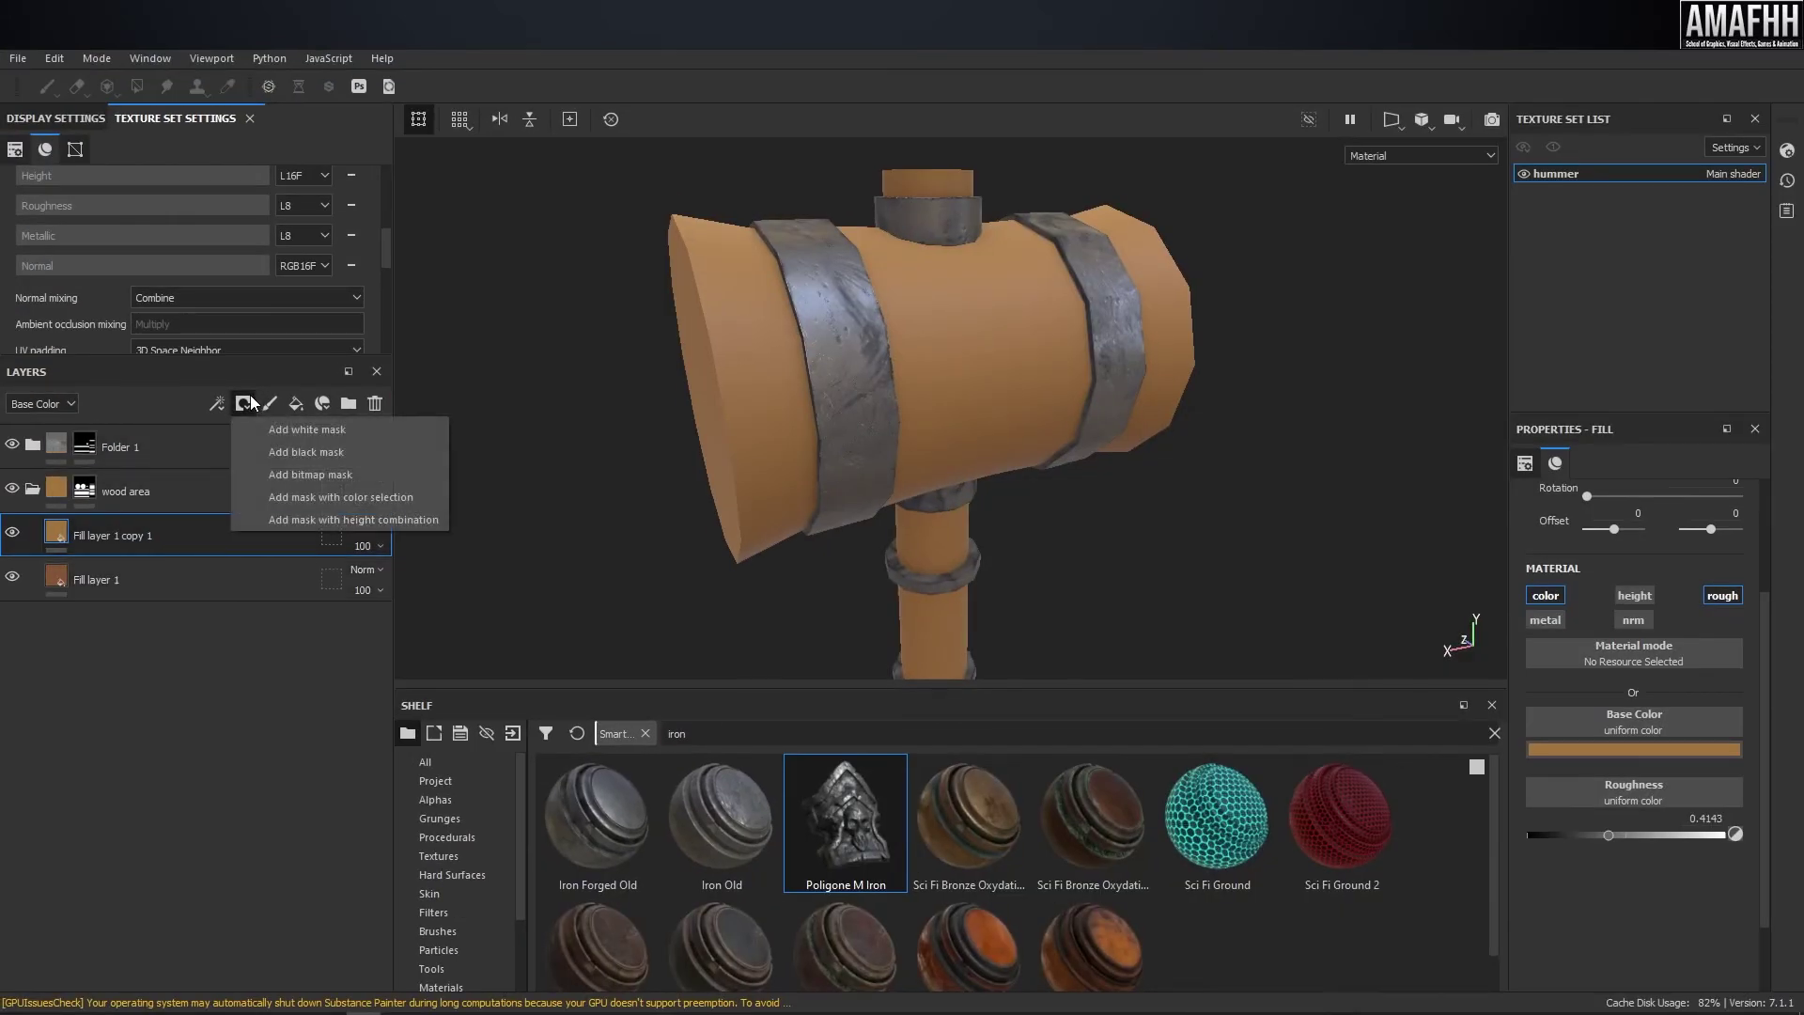
pyautogui.click(274, 451)
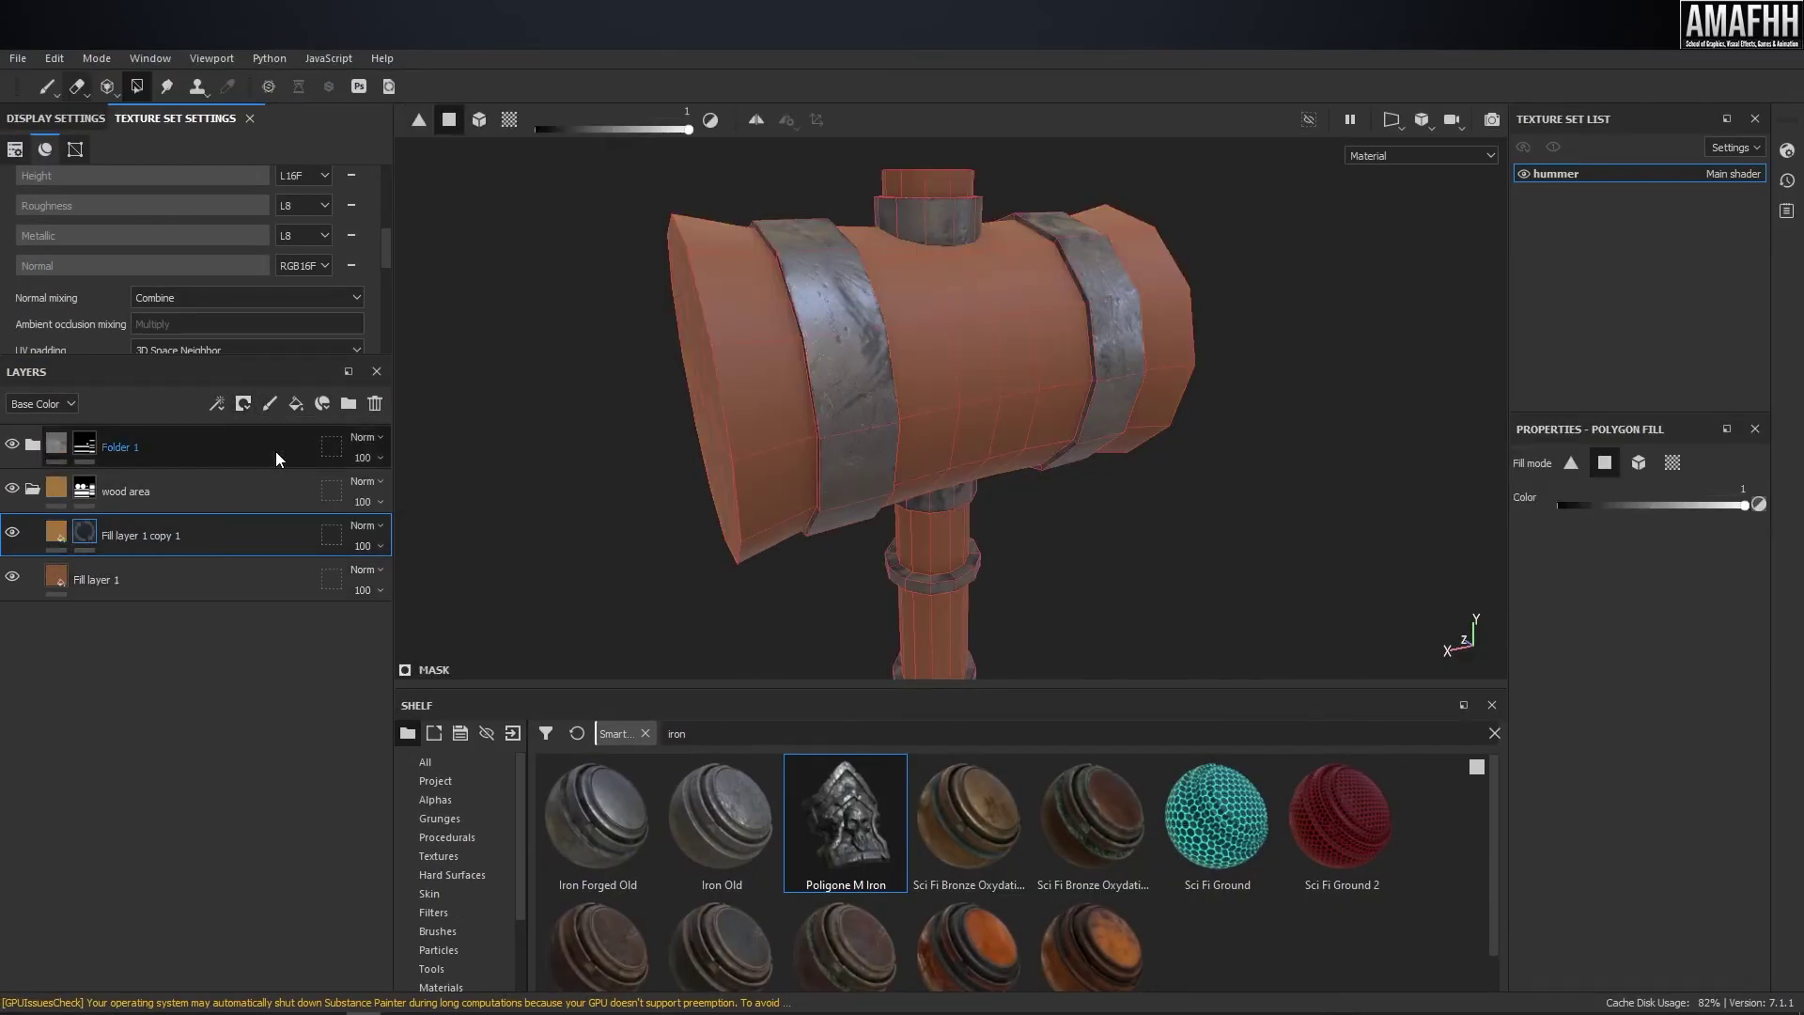
pyautogui.click(224, 406)
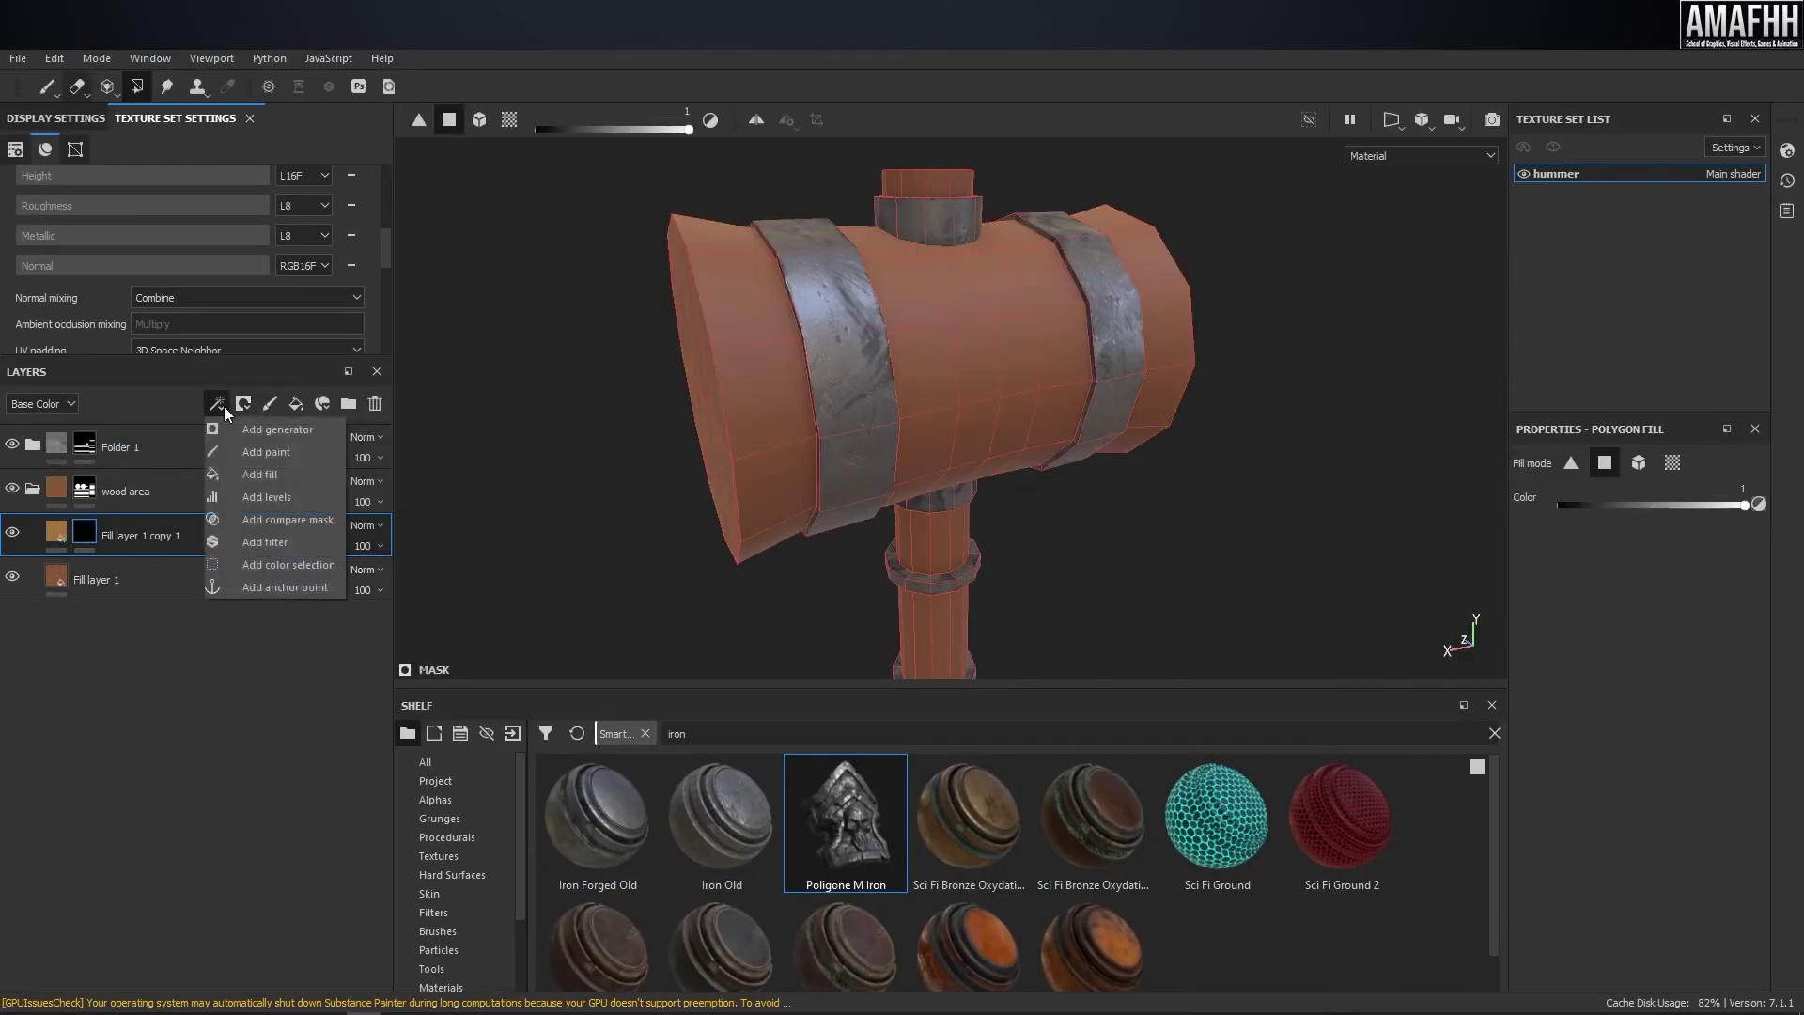
pyautogui.click(280, 434)
pyautogui.click(1583, 491)
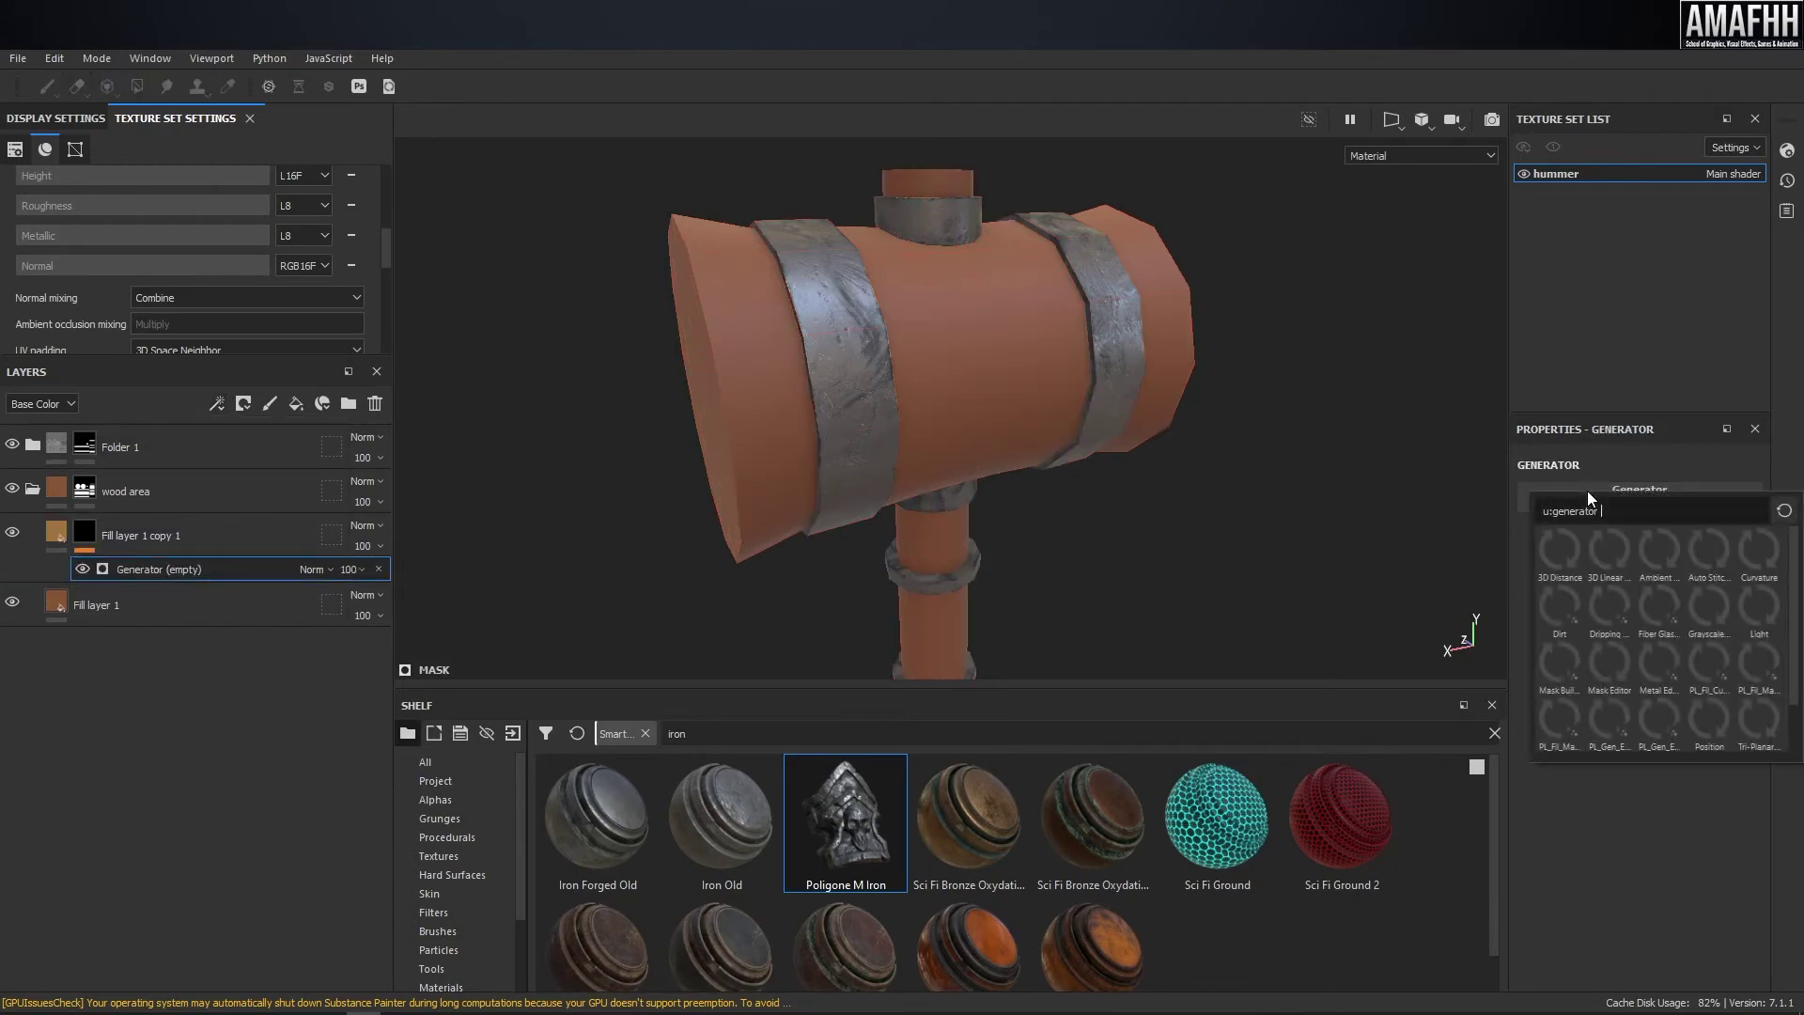
pyautogui.moveTo(1642, 594)
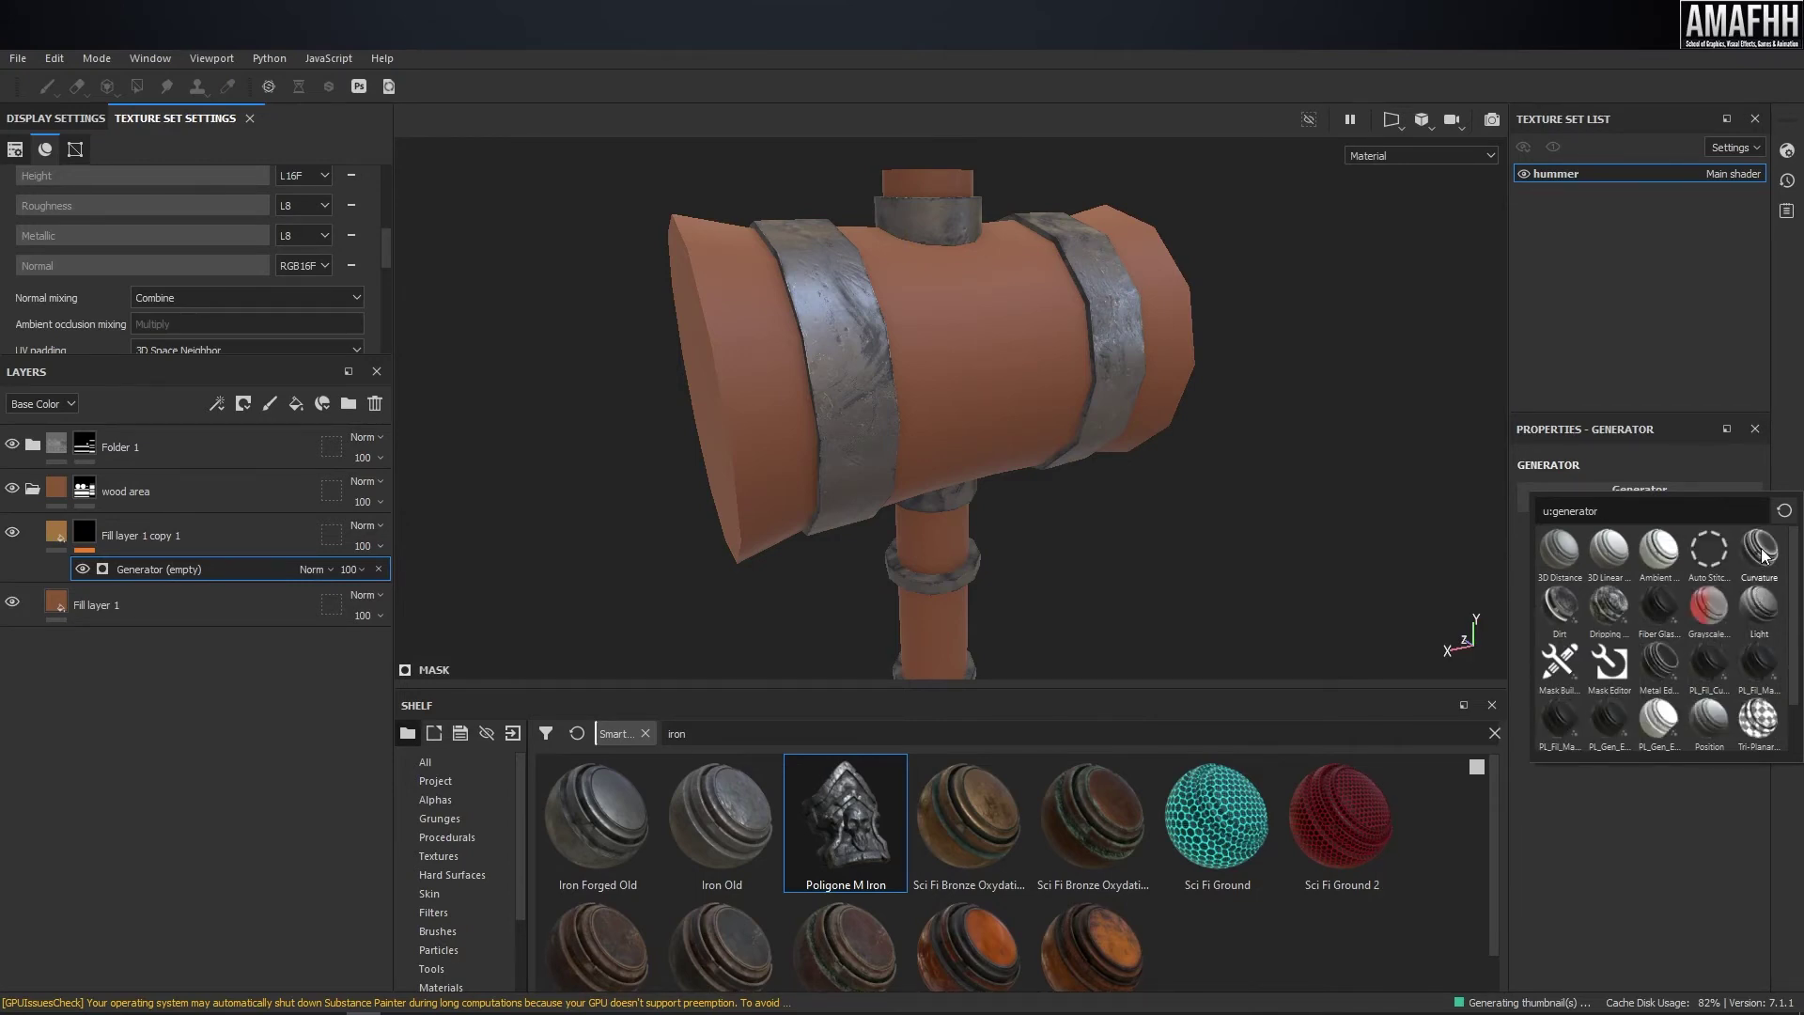
pyautogui.click(1760, 551)
# - Adjust the Curvature generator to a Global Blur of 1.37 and a Global Balance of 0.38
pyautogui.keyDown('alt'); pyautogui.moveTo(1006, 388); pyautogui.dragTo(935, 327); pyautogui.keyUp('alt')
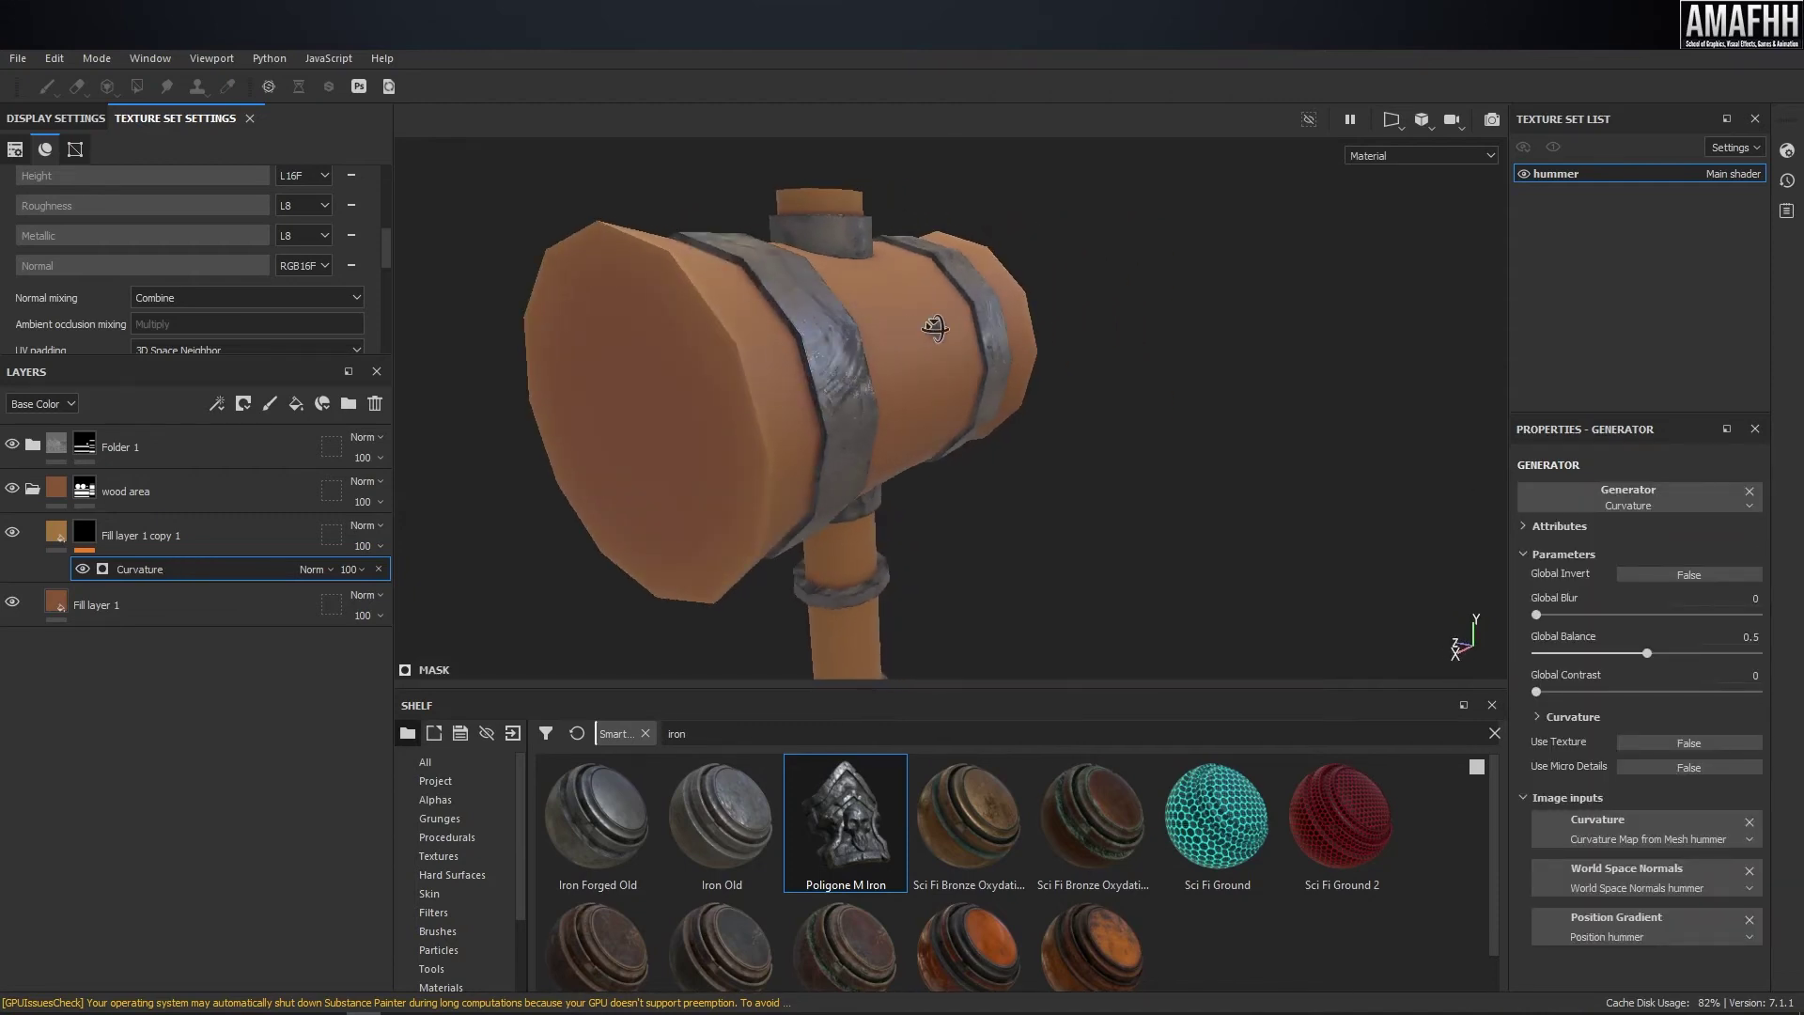
pyautogui.keyDown('alt'); pyautogui.moveTo(749, 327); pyautogui.dragTo(835, 340); pyautogui.keyUp('alt')
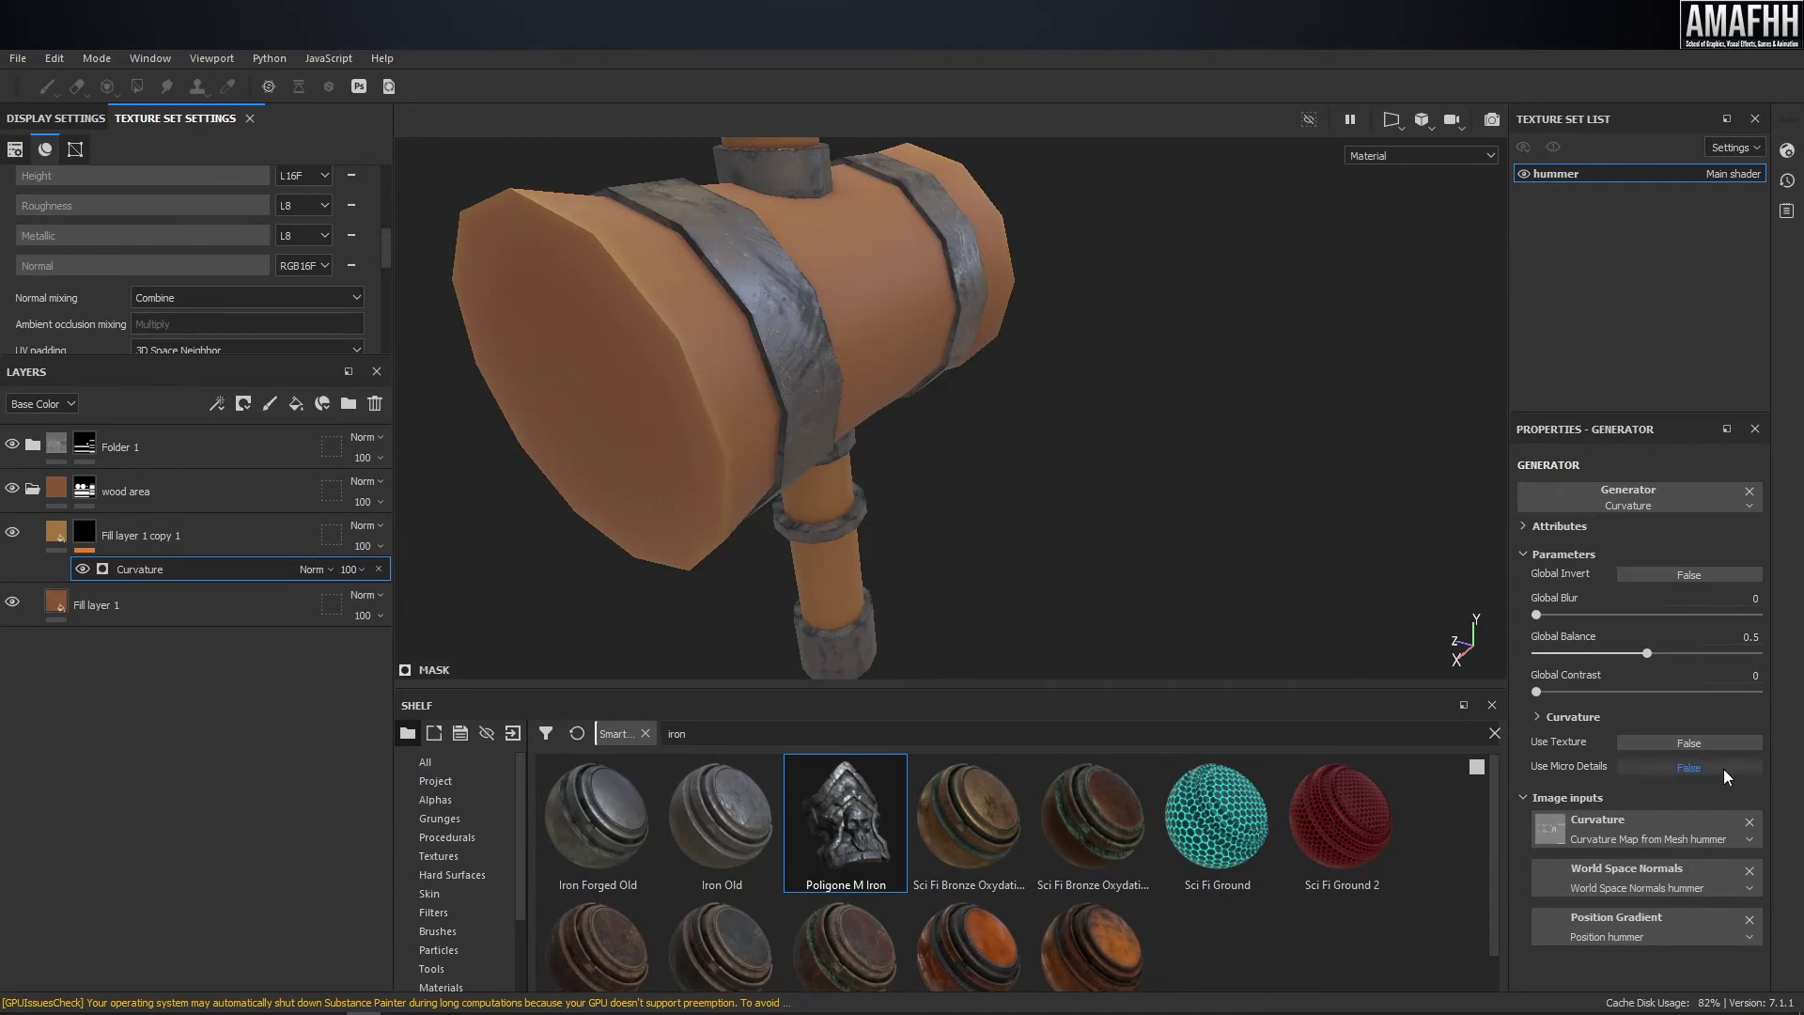
pyautogui.moveTo(1536, 614)
pyautogui.mouseDown()
pyautogui.moveTo(1572, 615)
pyautogui.moveTo(1547, 617)
pyautogui.mouseUp()
pyautogui.moveTo(1647, 652); pyautogui.dragTo(1569, 653)
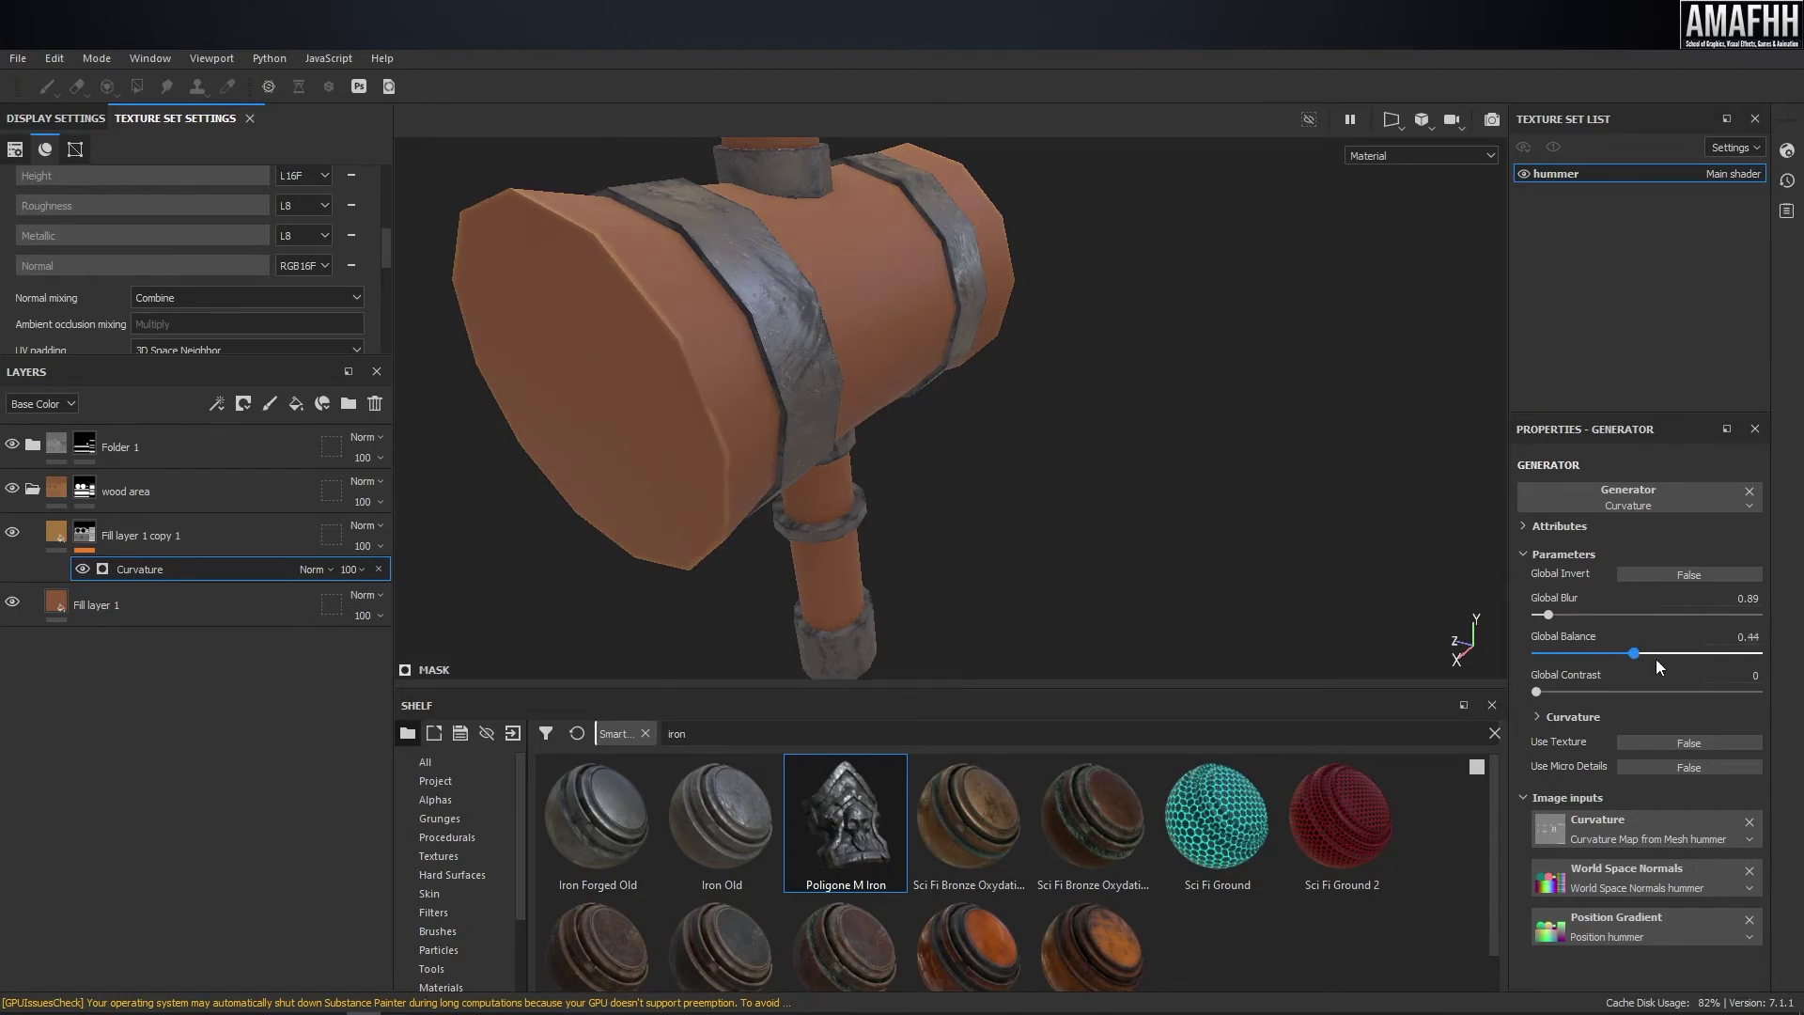
pyautogui.moveTo(1630, 667); pyautogui.dragTo(1621, 667)
pyautogui.keyDown('alt'); pyautogui.moveTo(798, 305); pyautogui.dragTo(837, 361); pyautogui.keyUp('alt')
pyautogui.moveTo(1553, 613); pyautogui.dragTo(1560, 613)
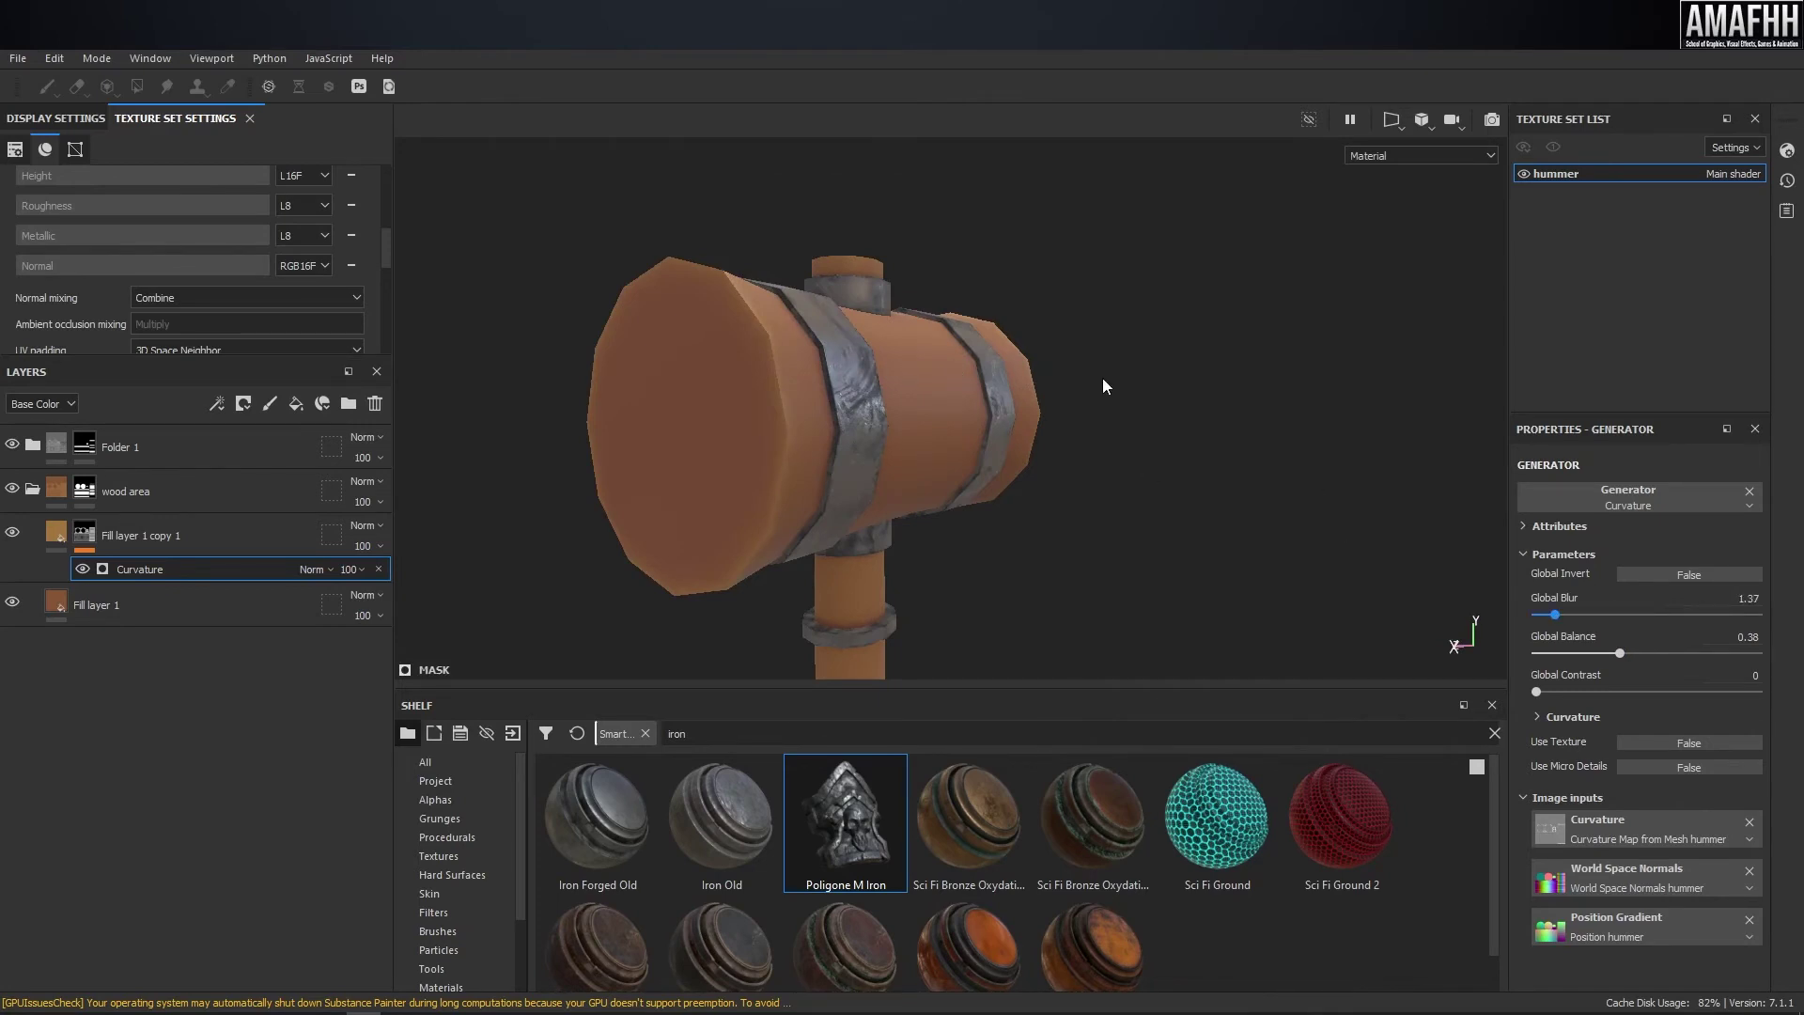
pyautogui.keyDown('alt'); pyautogui.moveTo(1103, 381); pyautogui.dragTo(946, 397); pyautogui.keyUp('alt')
pyautogui.keyDown('alt'); pyautogui.moveTo(946, 397); pyautogui.dragTo(1200, 437, button='right'); pyautogui.keyUp('alt')
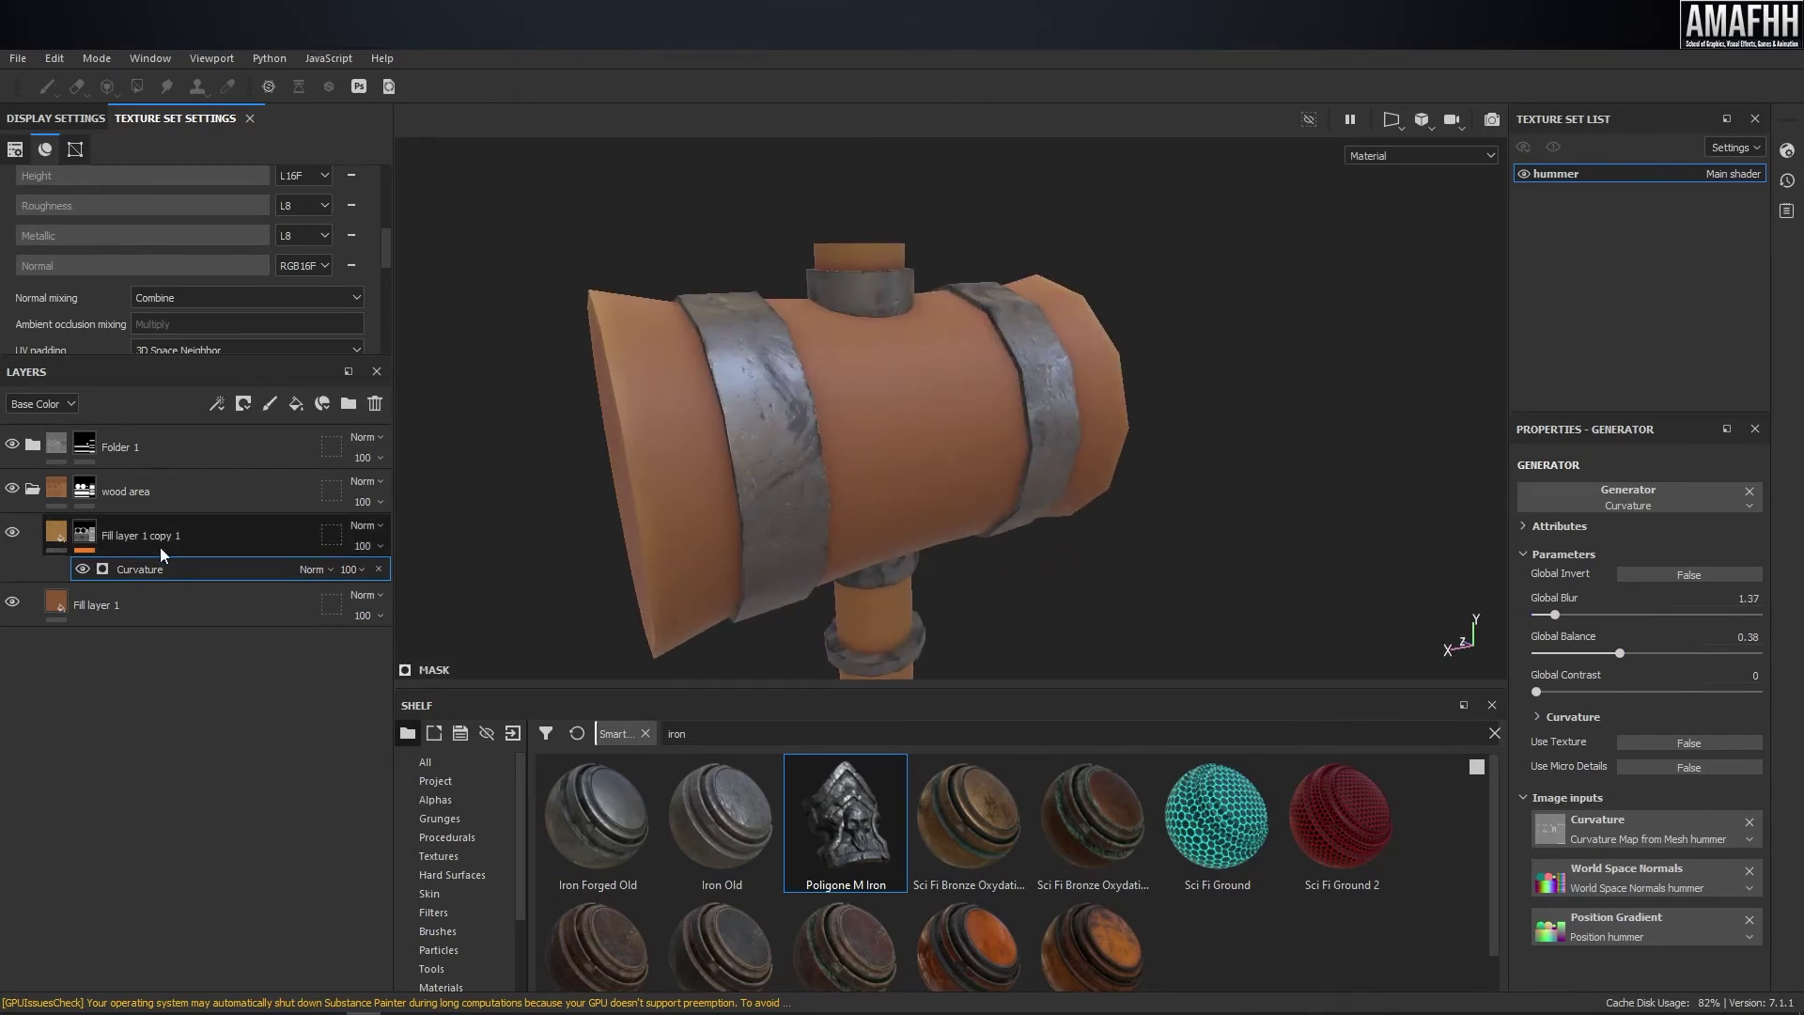
# - Duplicate Fill layer 1 and place the new copy above Fill layer 1 copy 1 in the wood area folder
pyautogui.click(209, 605)
pyautogui.moveTo(902, 36); pyautogui.dragTo(353, 112)
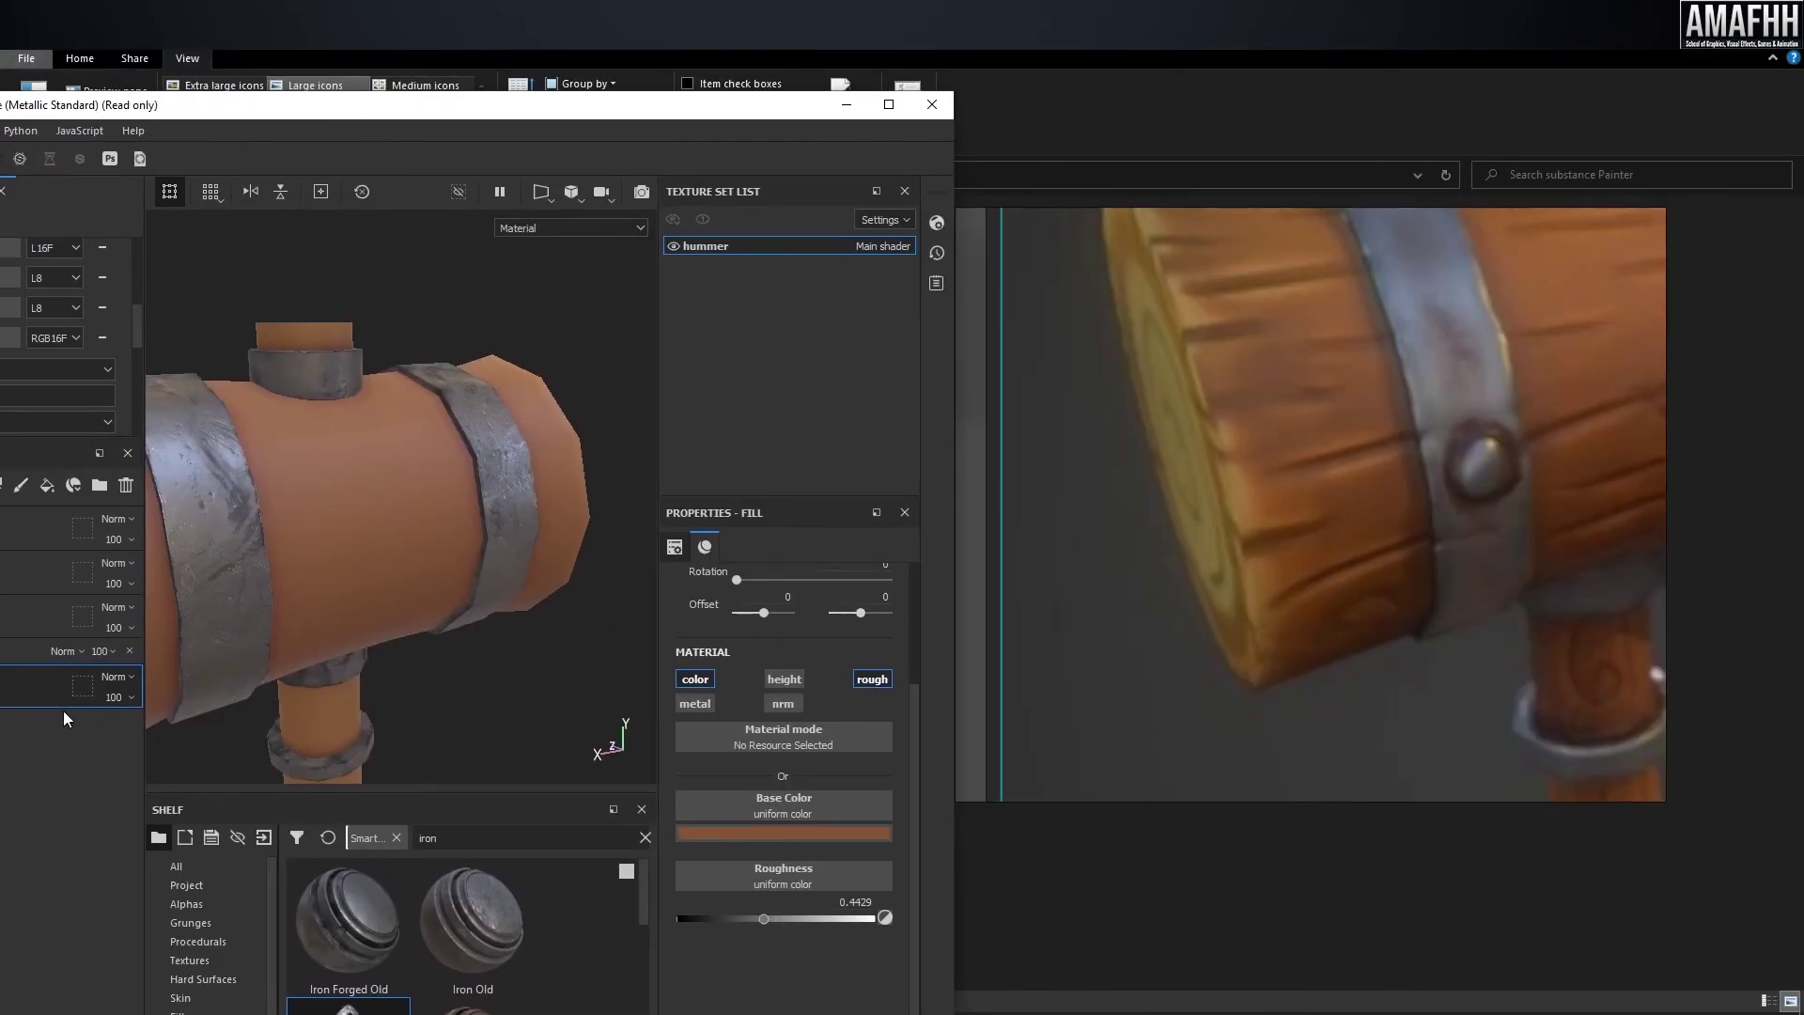
pyautogui.moveTo(322, 92); pyautogui.dragTo(631, 39)
pyautogui.hotkey('ctrl', 'd')
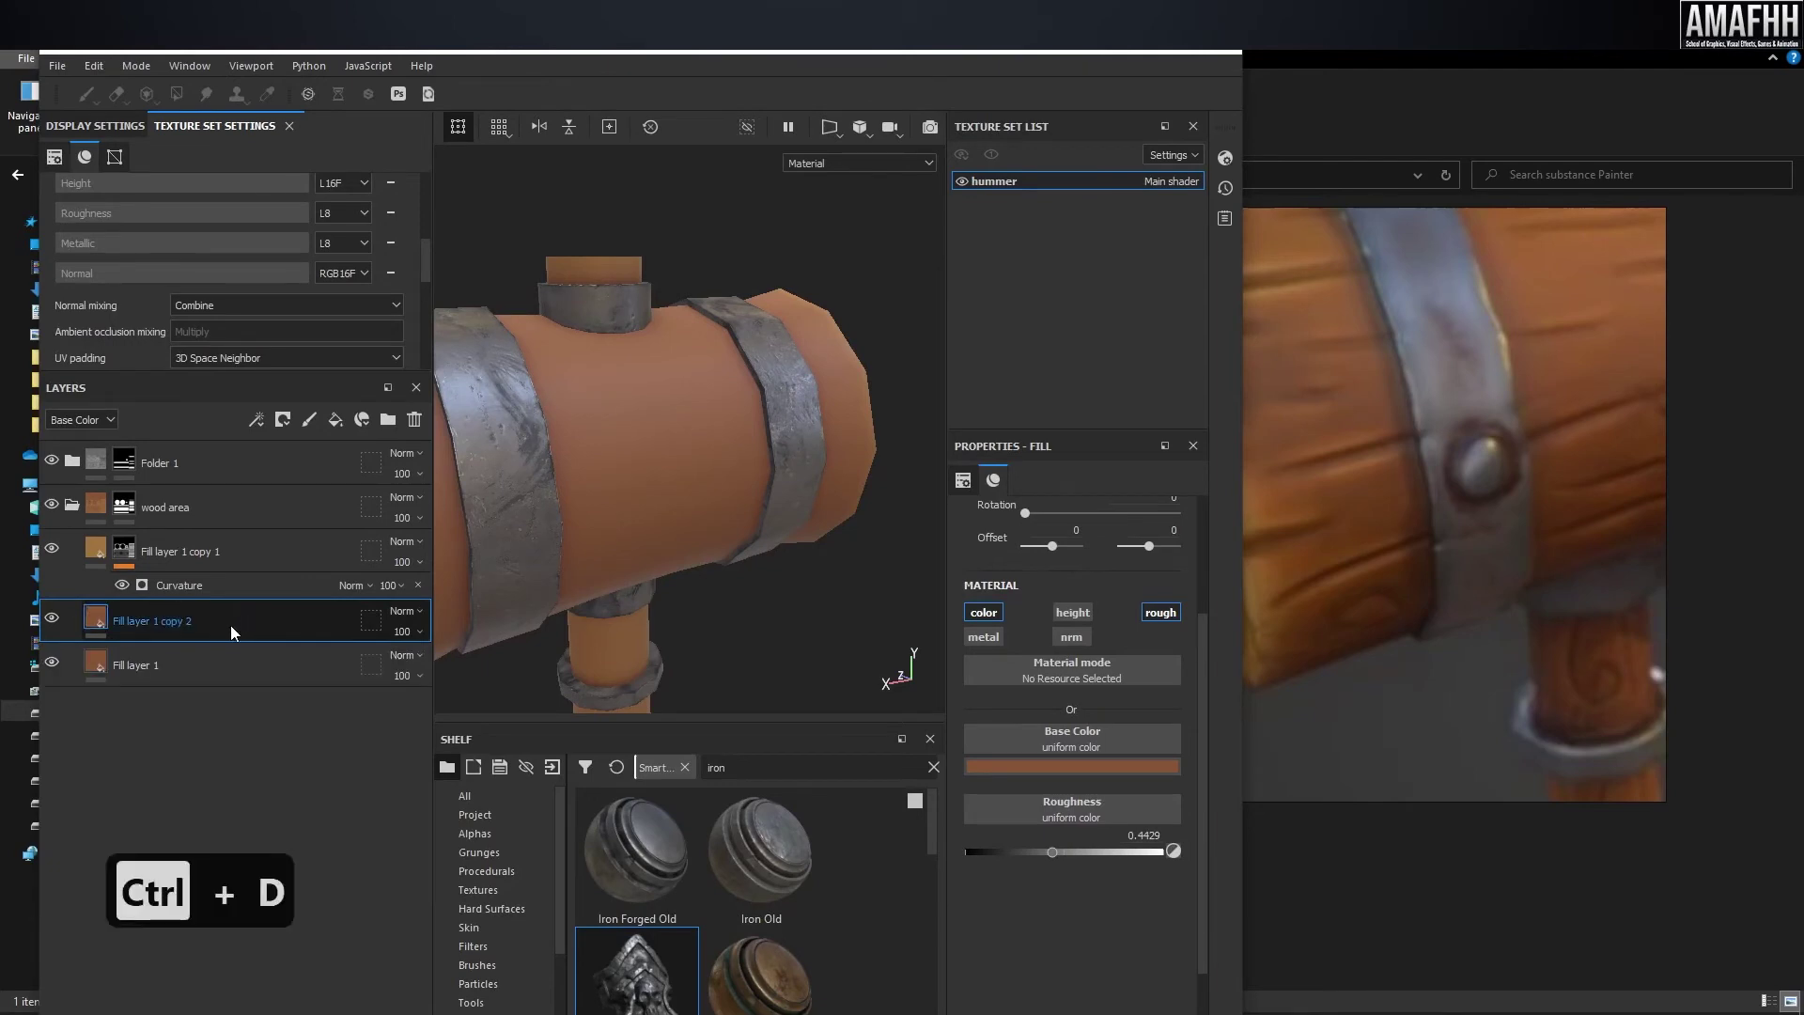
pyautogui.moveTo(273, 628); pyautogui.dragTo(291, 545)
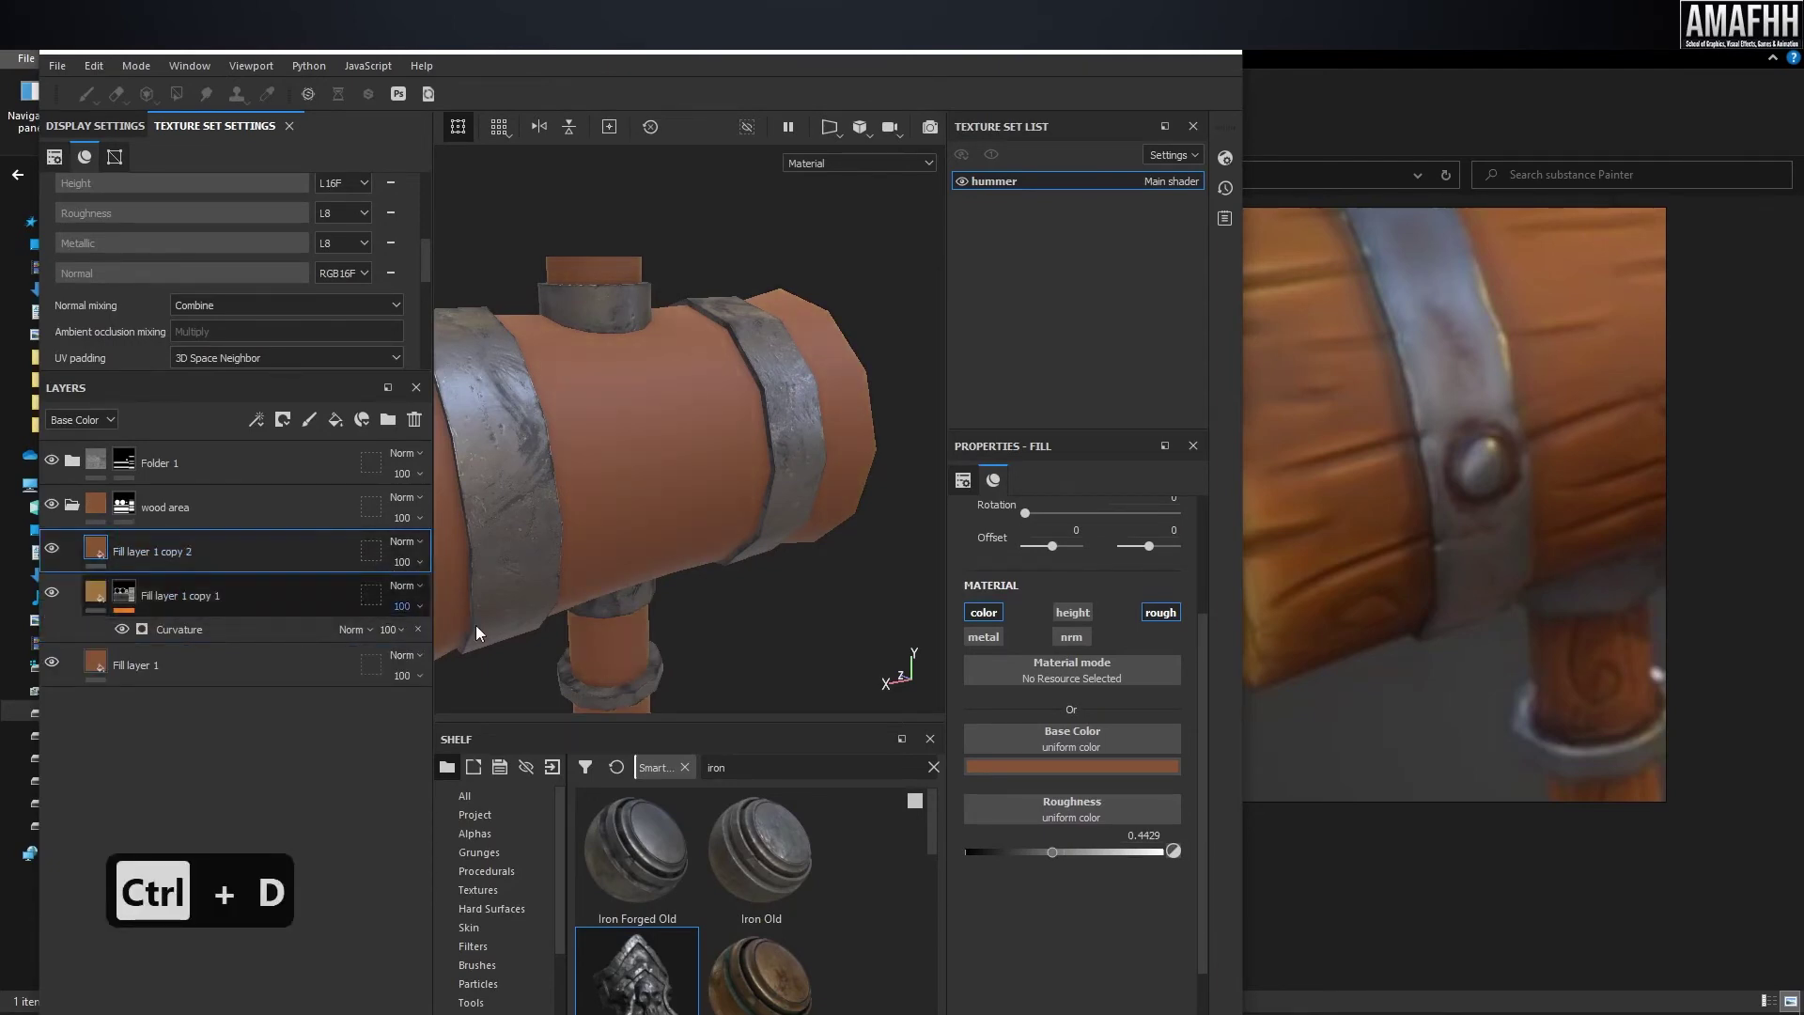
# - Set Fill layer 1 copy 2's base color to the dark brown 633a1d sampled from the reference hammer's wood
pyautogui.click(1097, 762)
pyautogui.click(1266, 784)
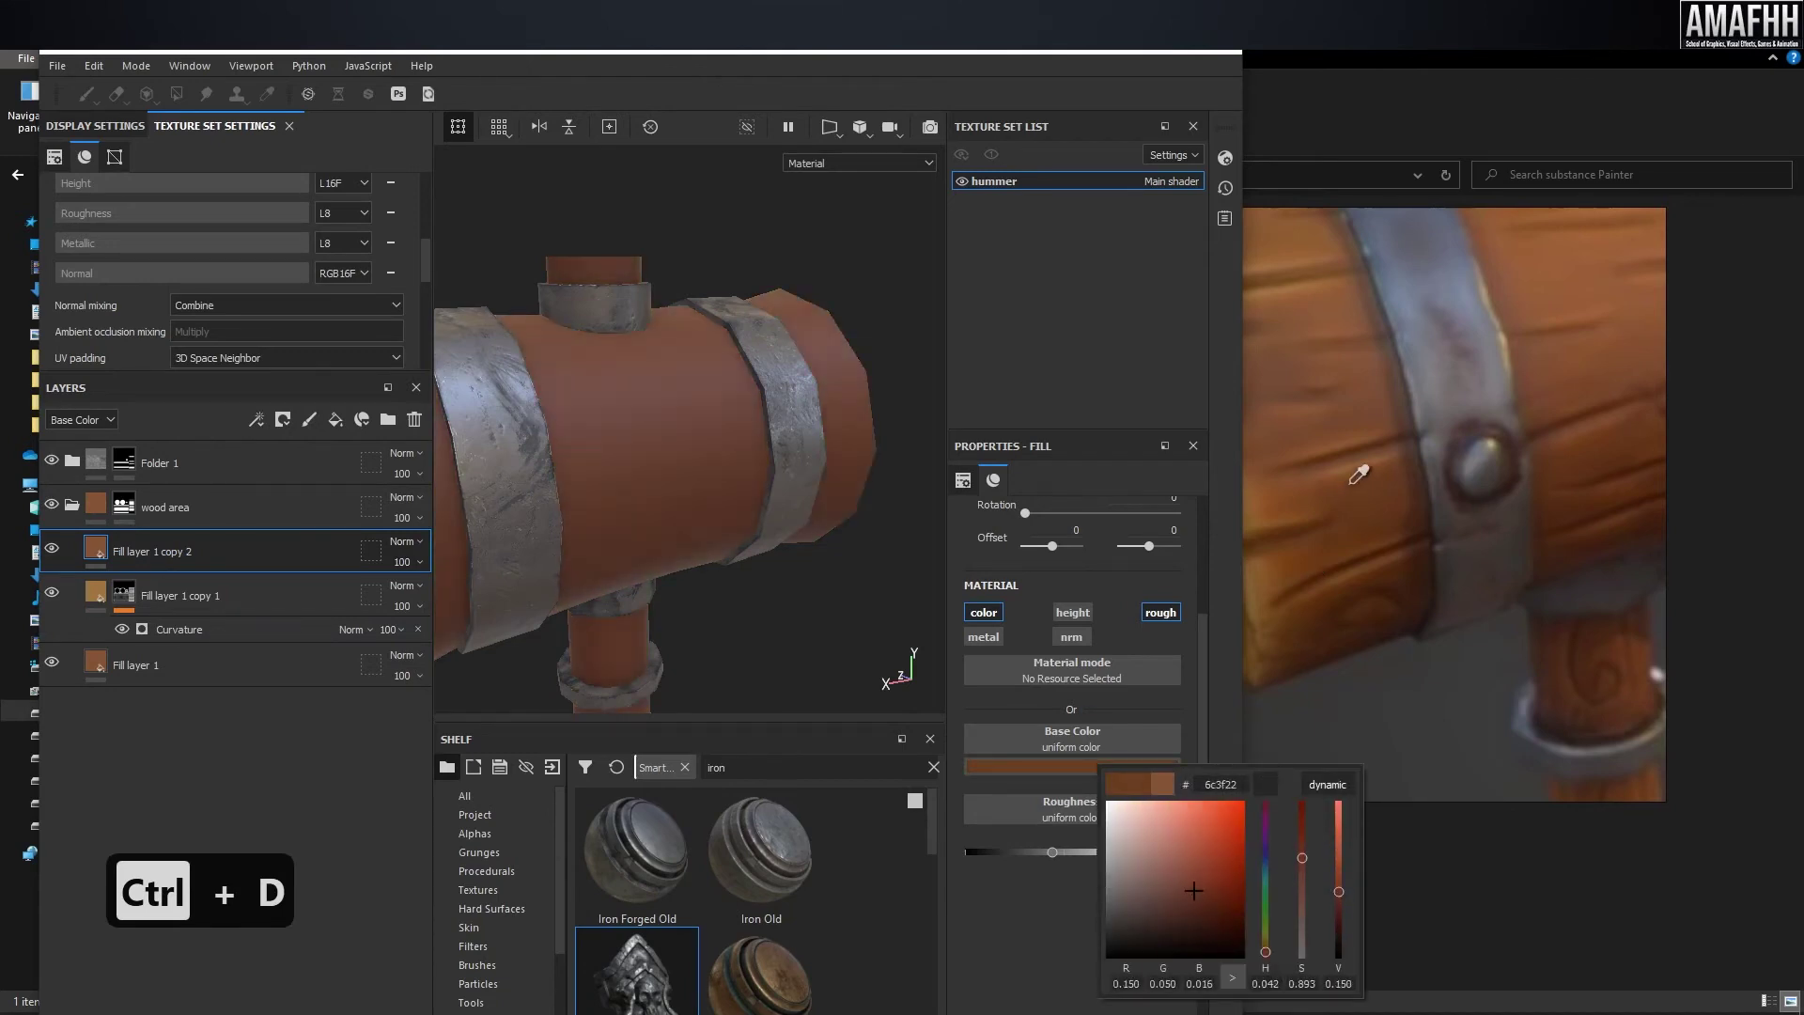
pyautogui.moveTo(1366, 446); pyautogui.dragTo(1367, 449)
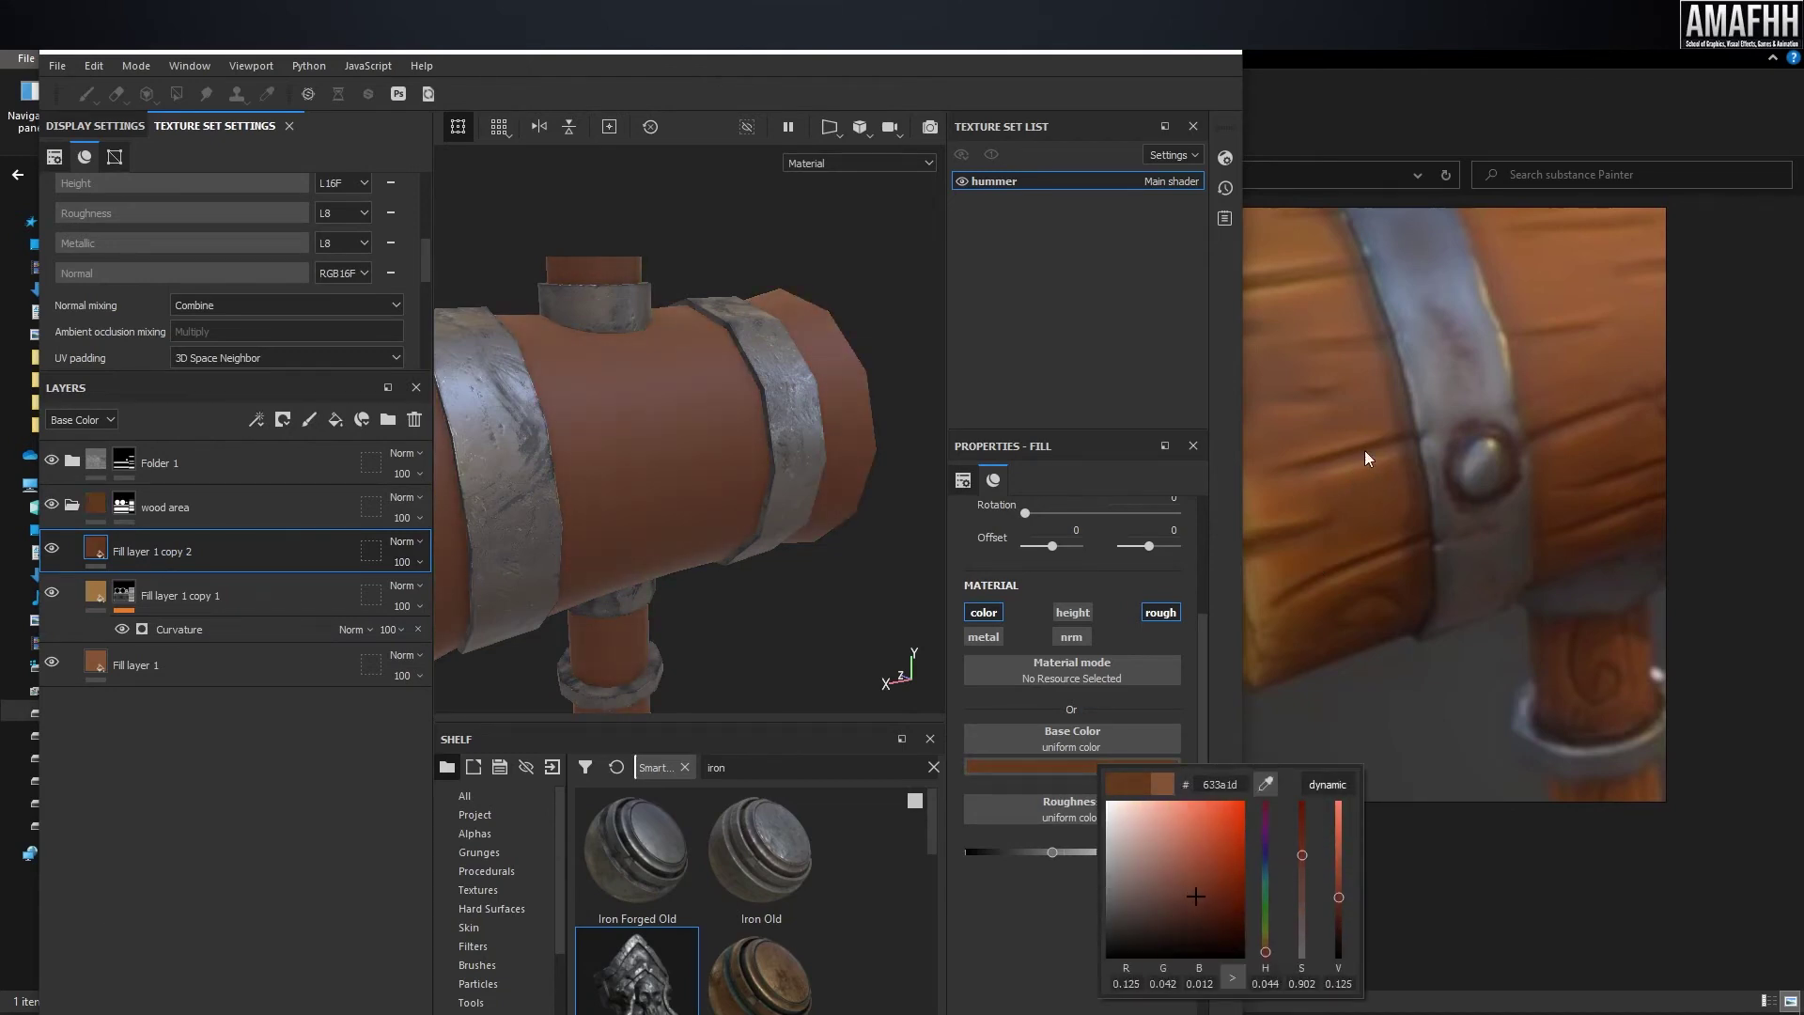
# - Add a black mask to Fill layer 1 copy 2 and add a fill effect to that mask
pyautogui.click(1184, 50)
pyautogui.doubleClick(1182, 55)
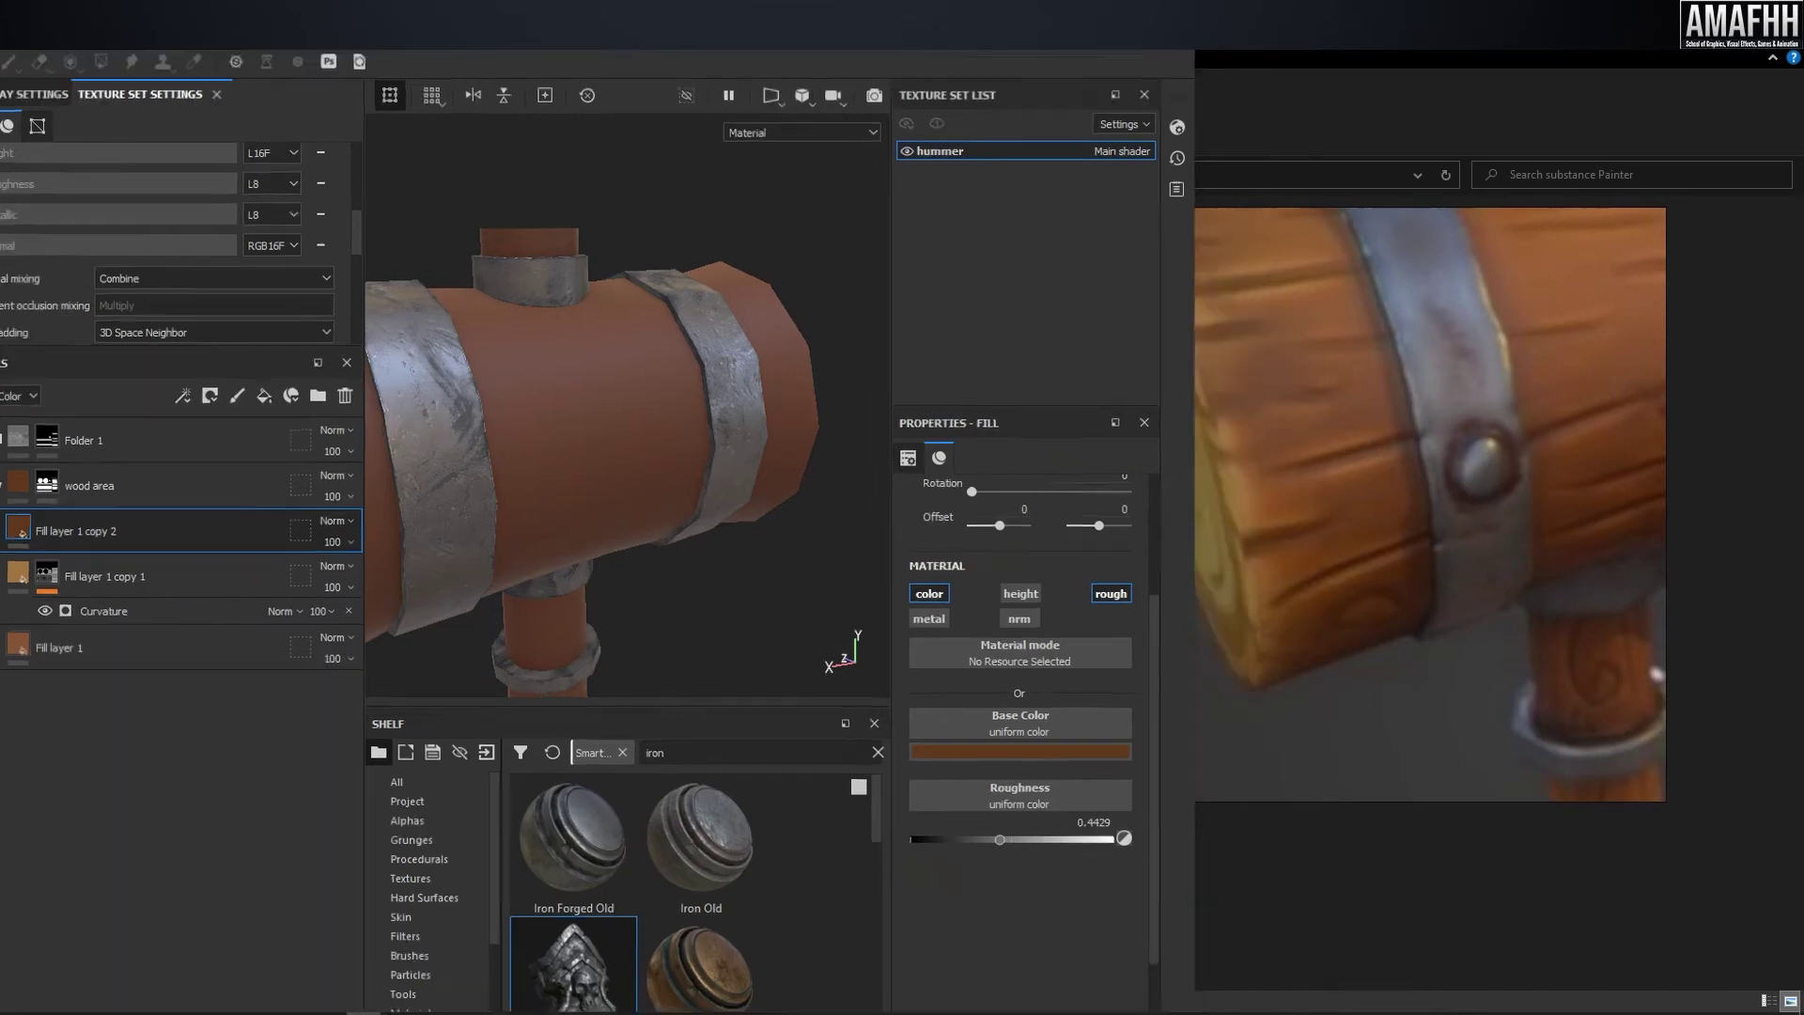
pyautogui.click(243, 404)
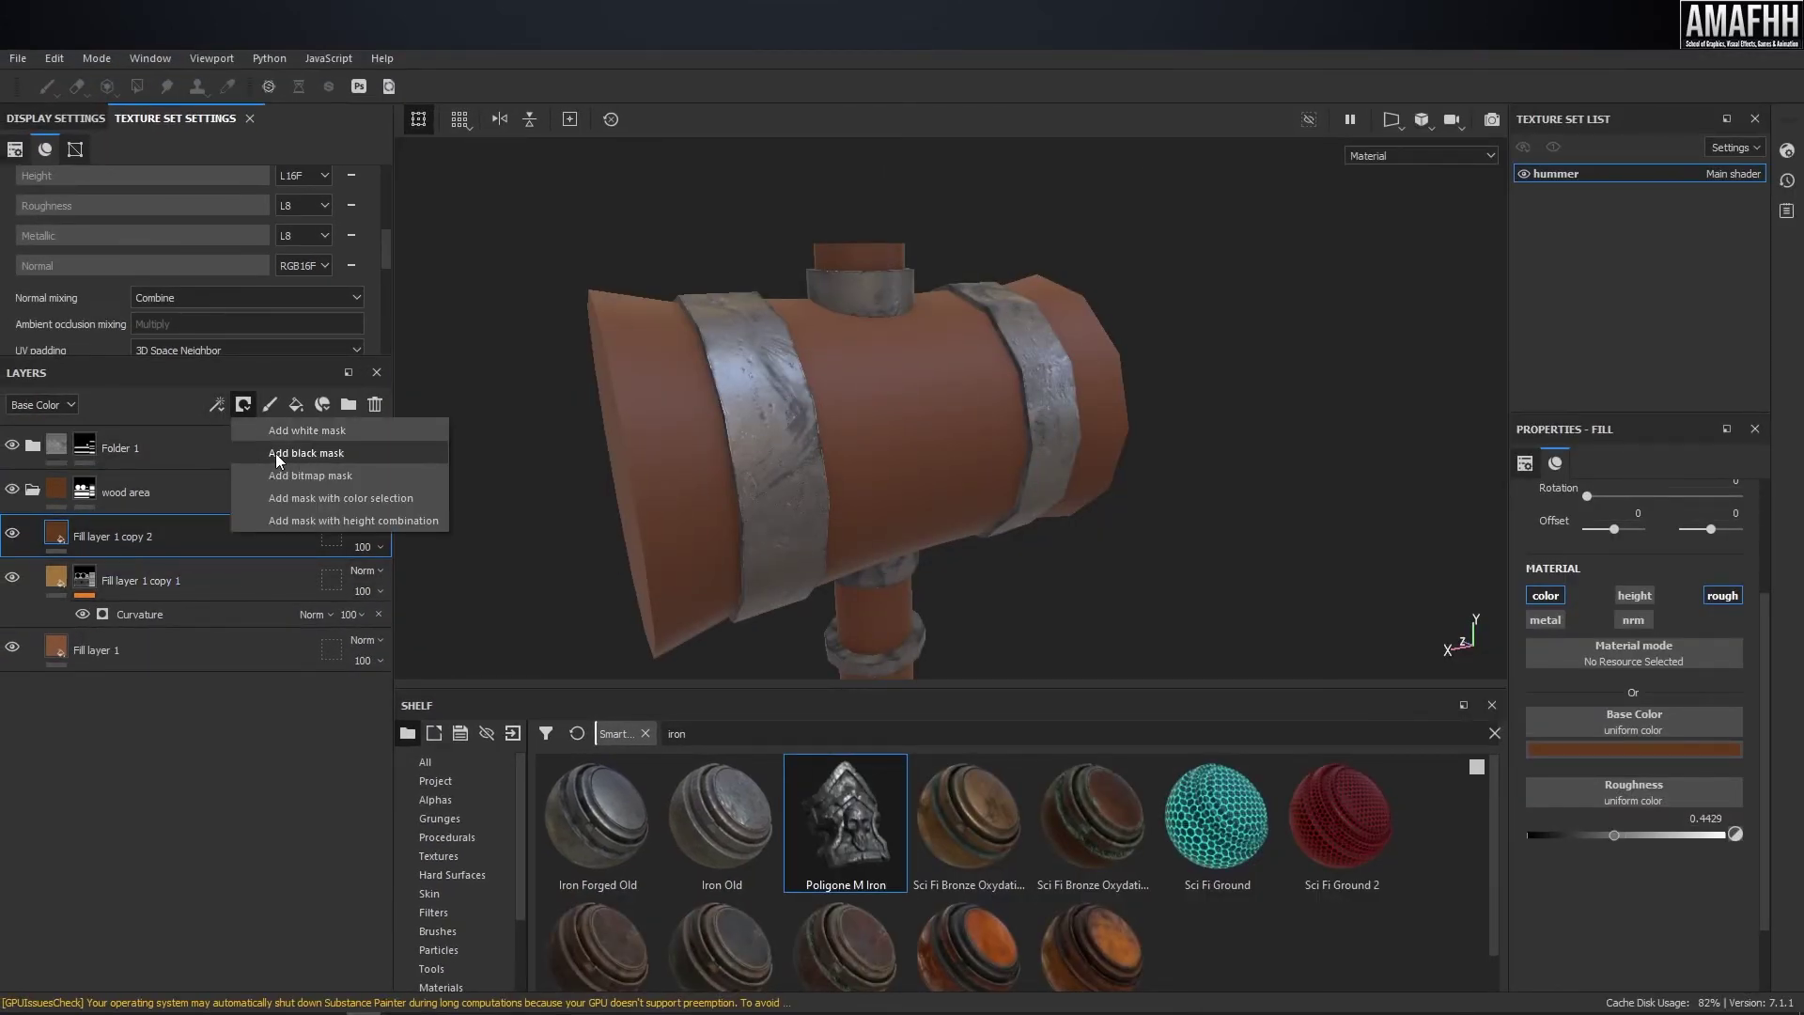
pyautogui.click(274, 453)
pyautogui.click(220, 402)
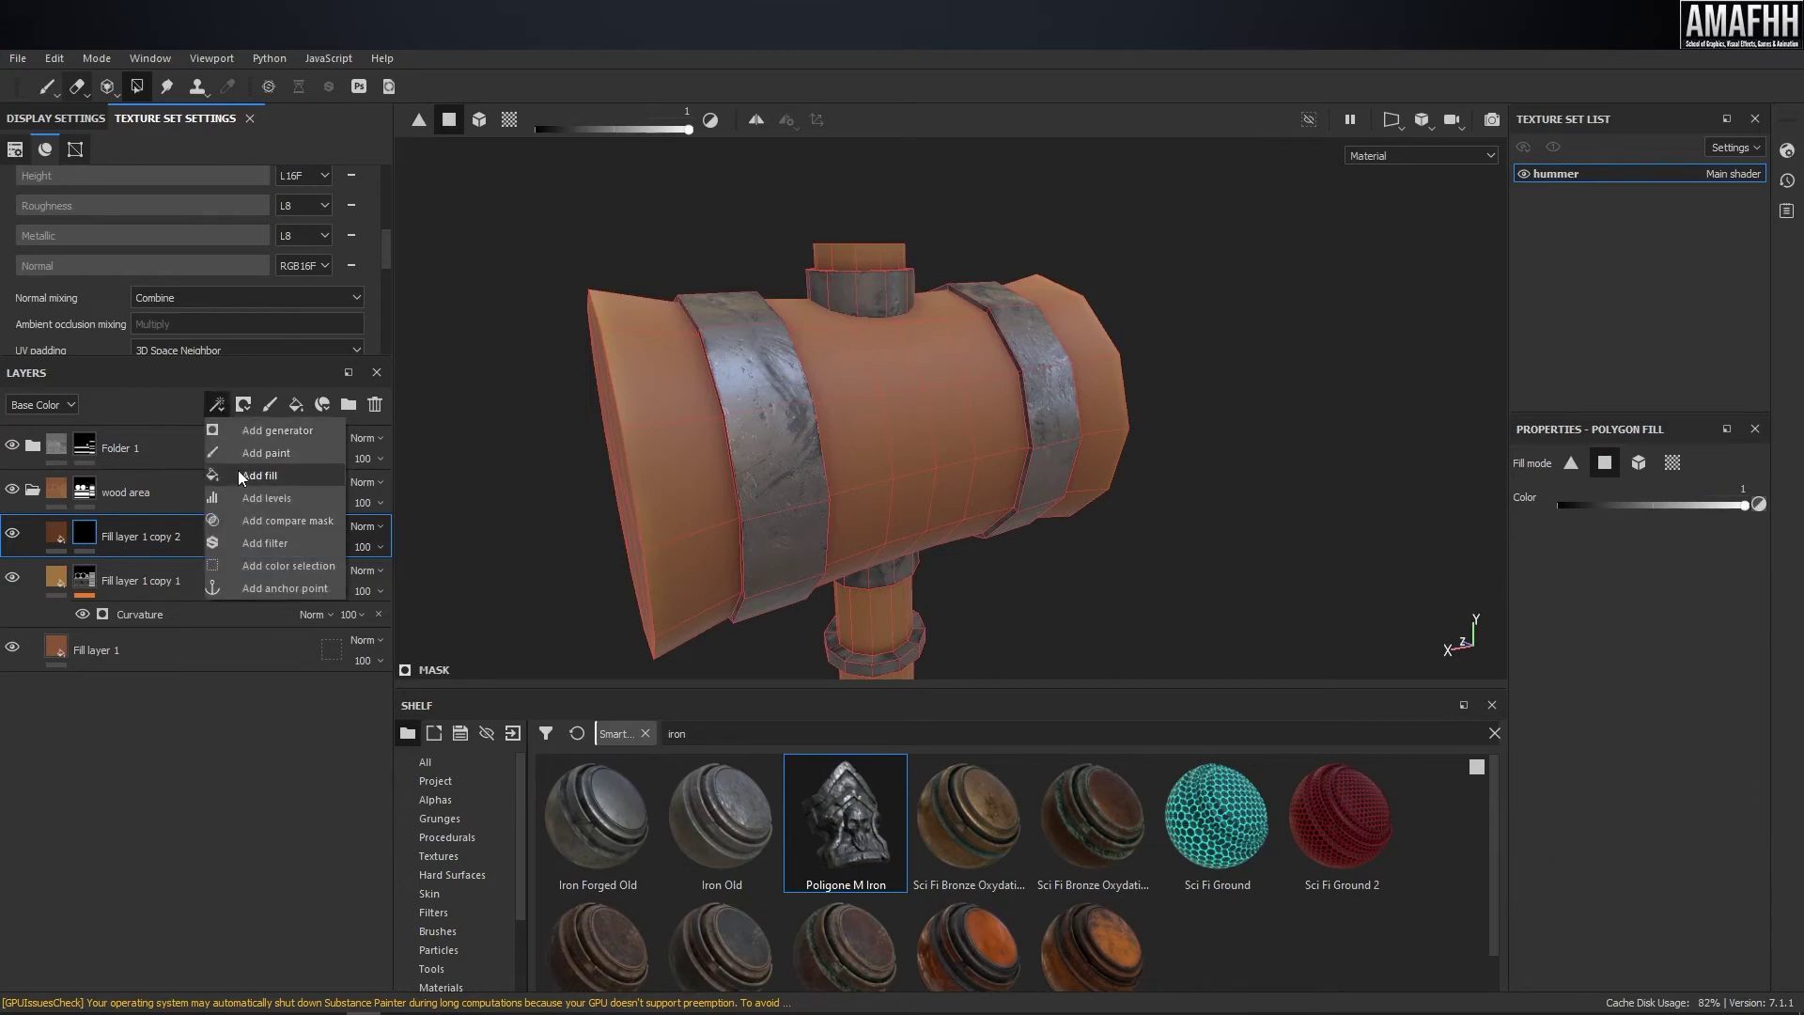
pyautogui.click(295, 474)
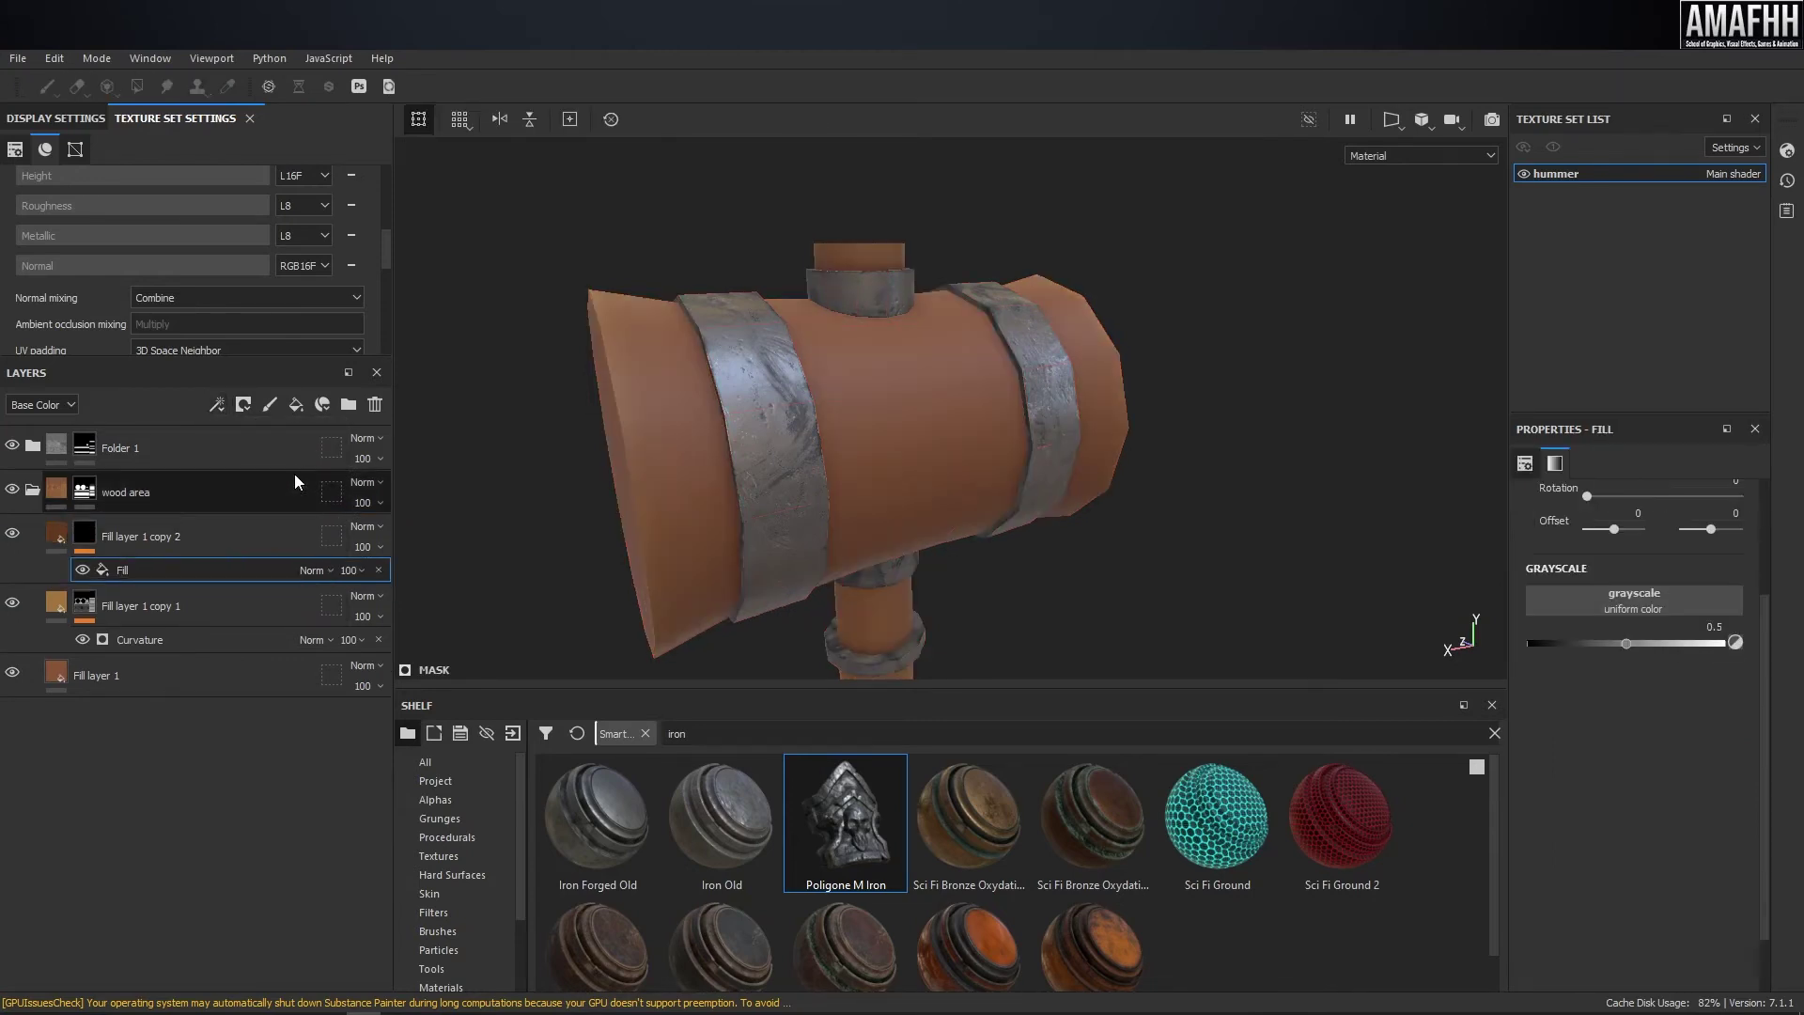
# - Find the Wood 01 texture and assign it as the grayscale input of the mask's fill
pyautogui.click(1677, 605)
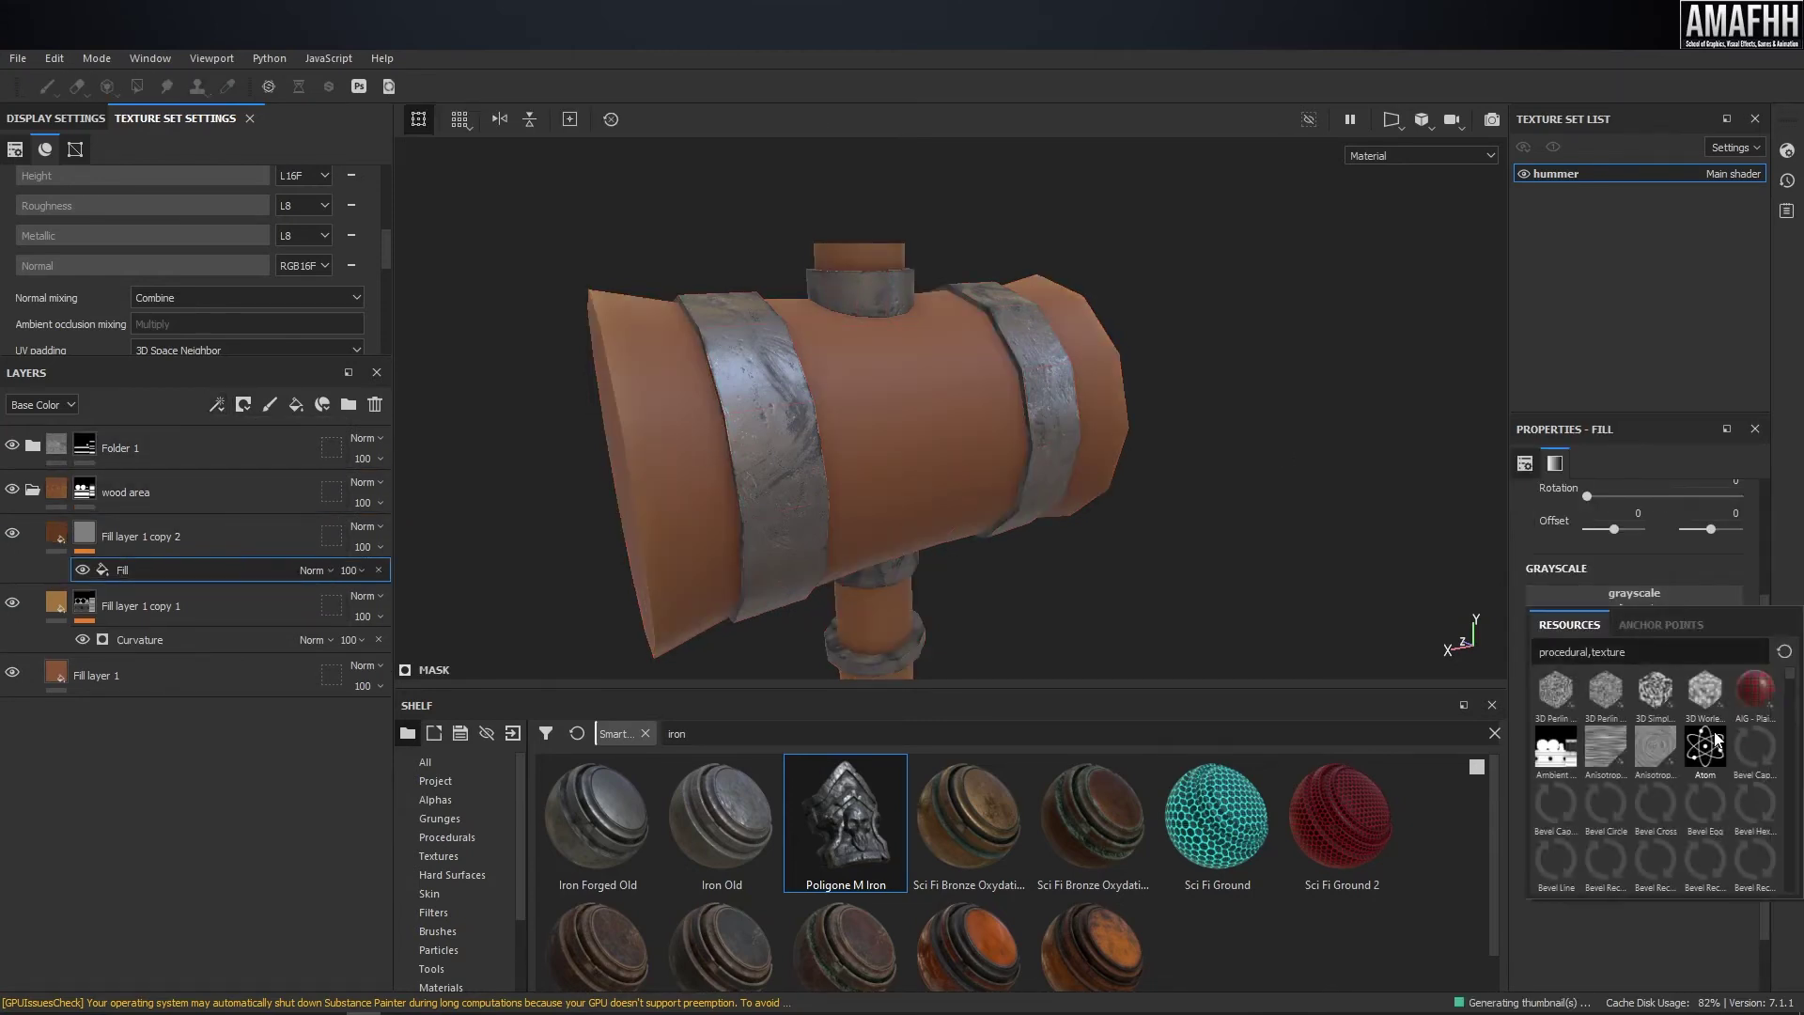
pyautogui.write('wood')
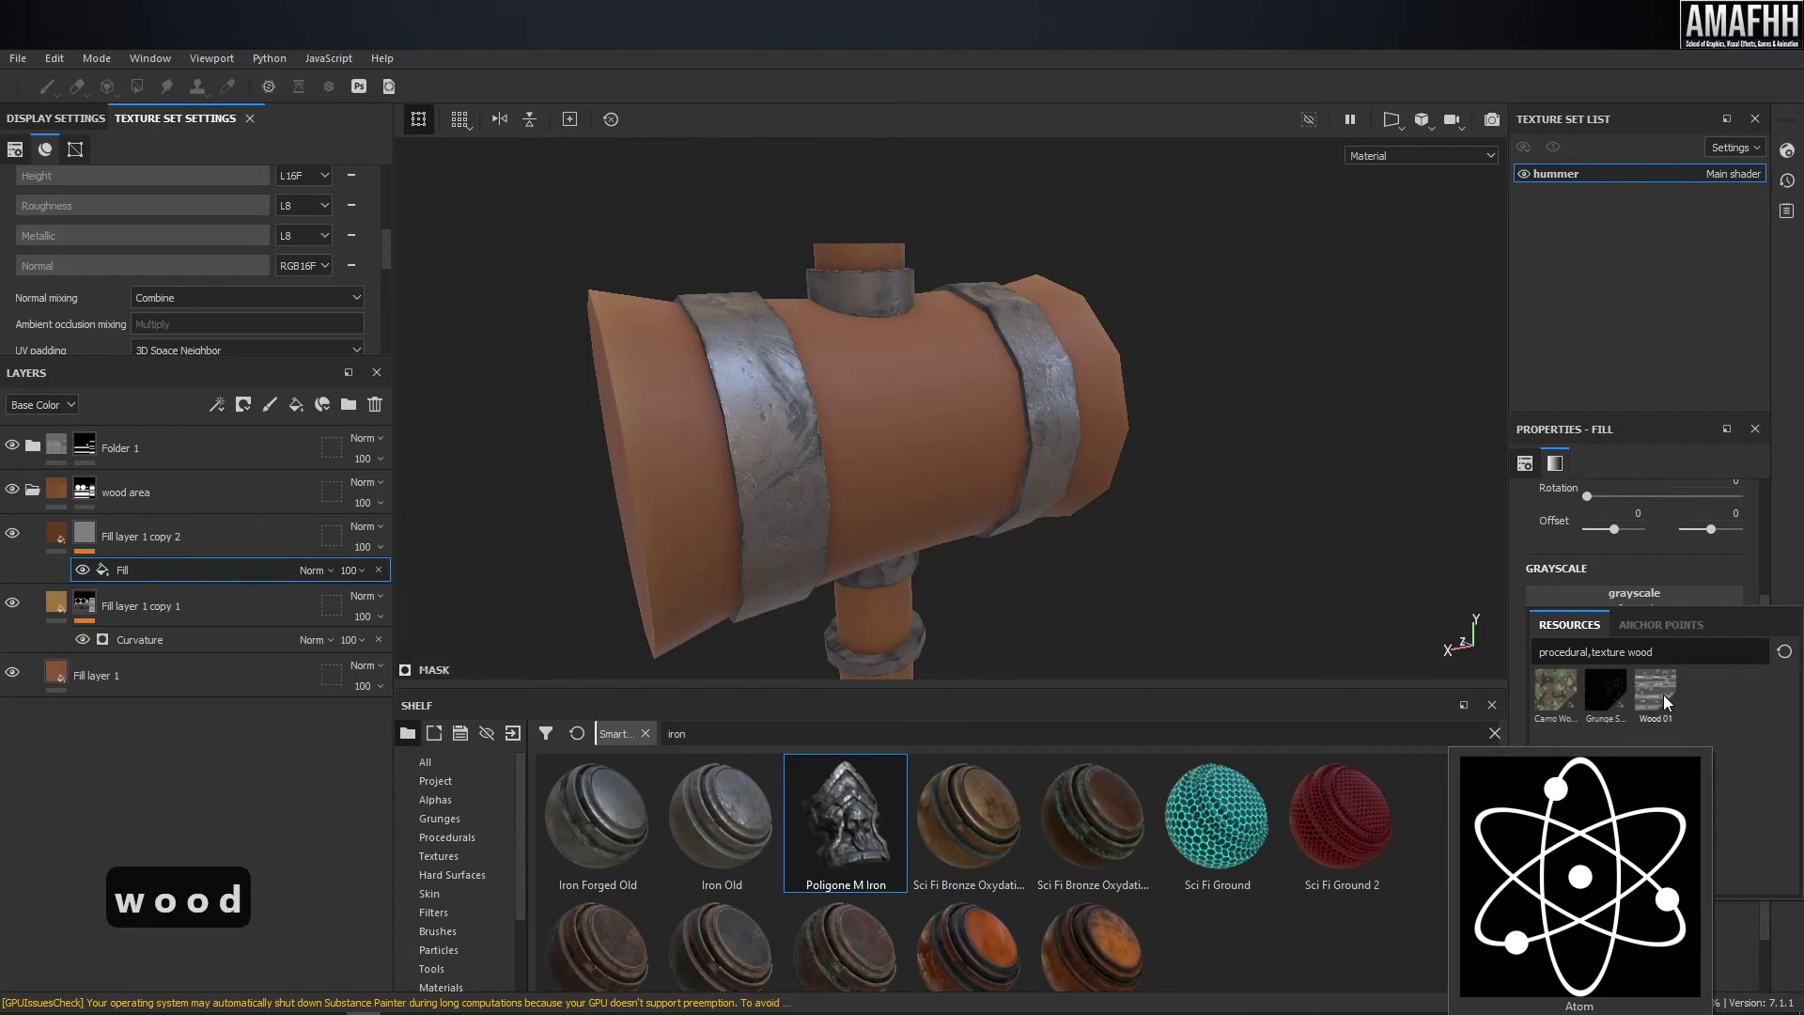
pyautogui.click(1661, 695)
pyautogui.scroll(-1, 1188, 498)
pyautogui.keyDown('alt'); pyautogui.moveTo(971, 456); pyautogui.dragTo(925, 451); pyautogui.keyUp('alt')
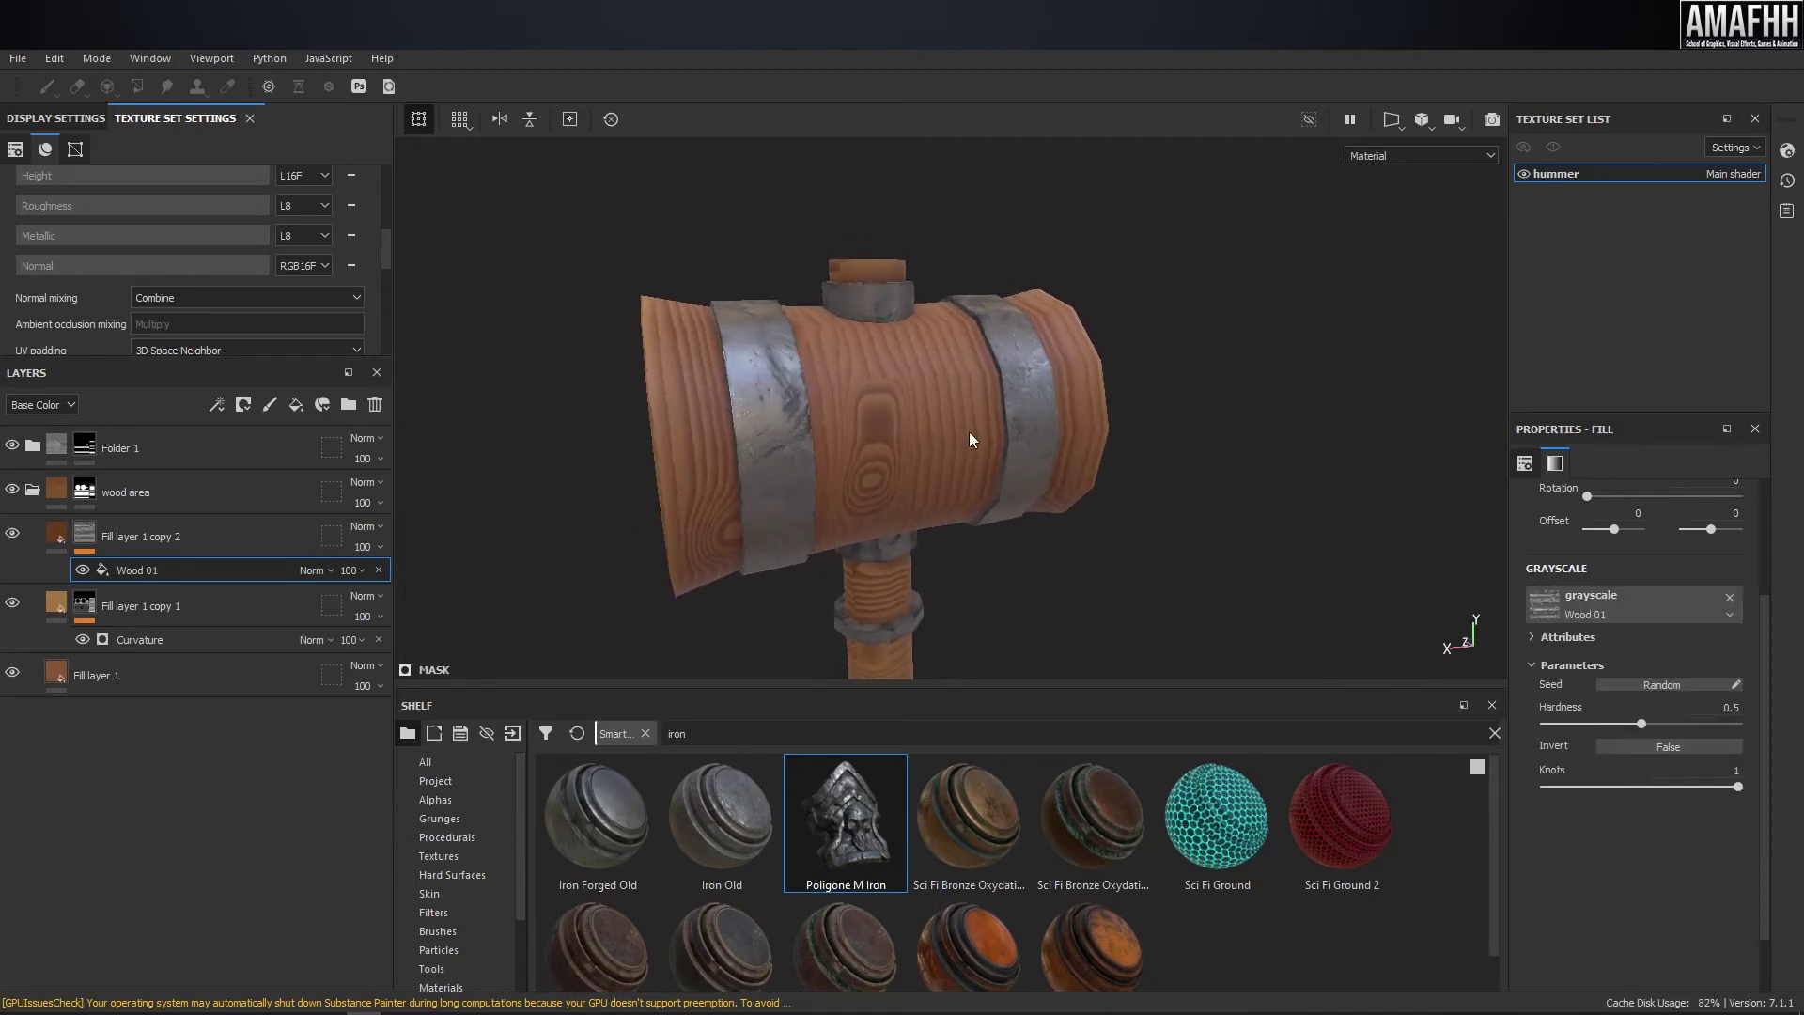
# - Set the Wood 01 fill's UV rotation to 90 and compare the grain direction with the reference hammer
pyautogui.scroll(3, 1669, 524)
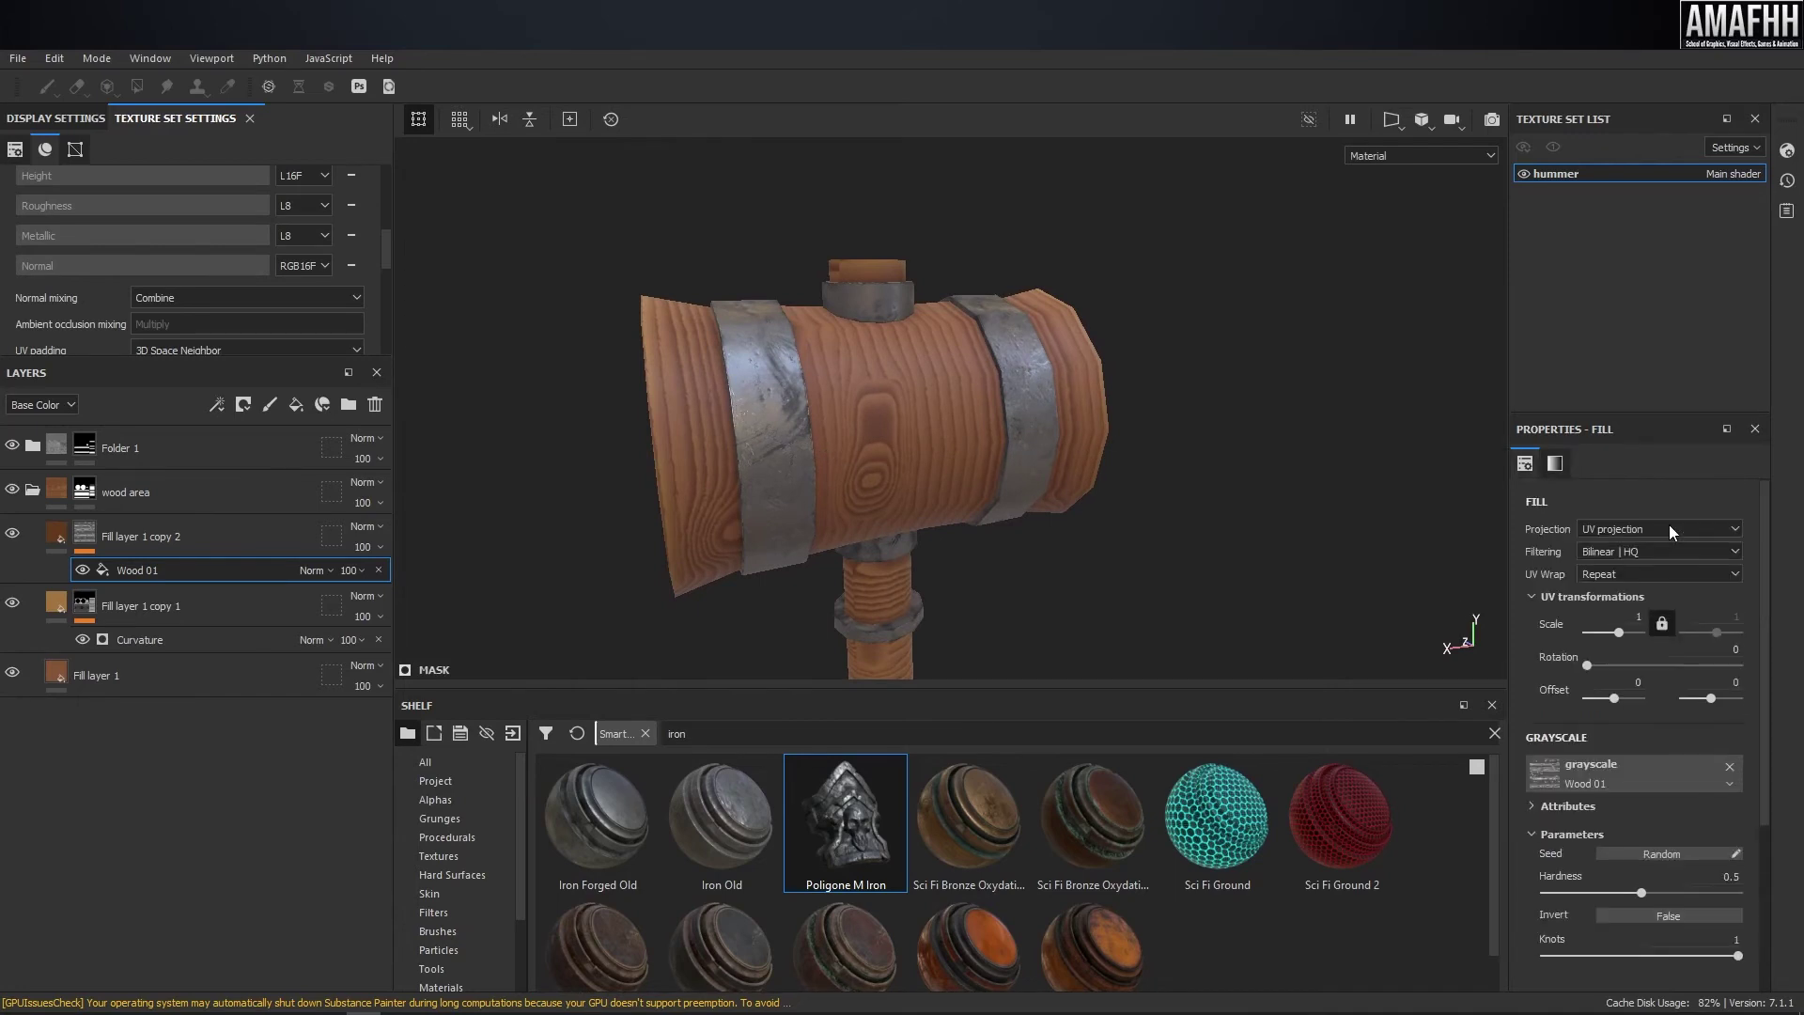
pyautogui.click(1735, 648)
pyautogui.write('90')
pyautogui.press('Return')
pyautogui.keyDown('alt'); pyautogui.moveTo(907, 498); pyautogui.dragTo(1020, 498); pyautogui.keyUp('alt')
pyautogui.scroll(2, 1029, 508)
pyautogui.moveTo(892, 35)
pyautogui.mouseDown()
pyautogui.moveTo(909, 51)
pyautogui.moveTo(547, 54)
pyautogui.mouseUp()
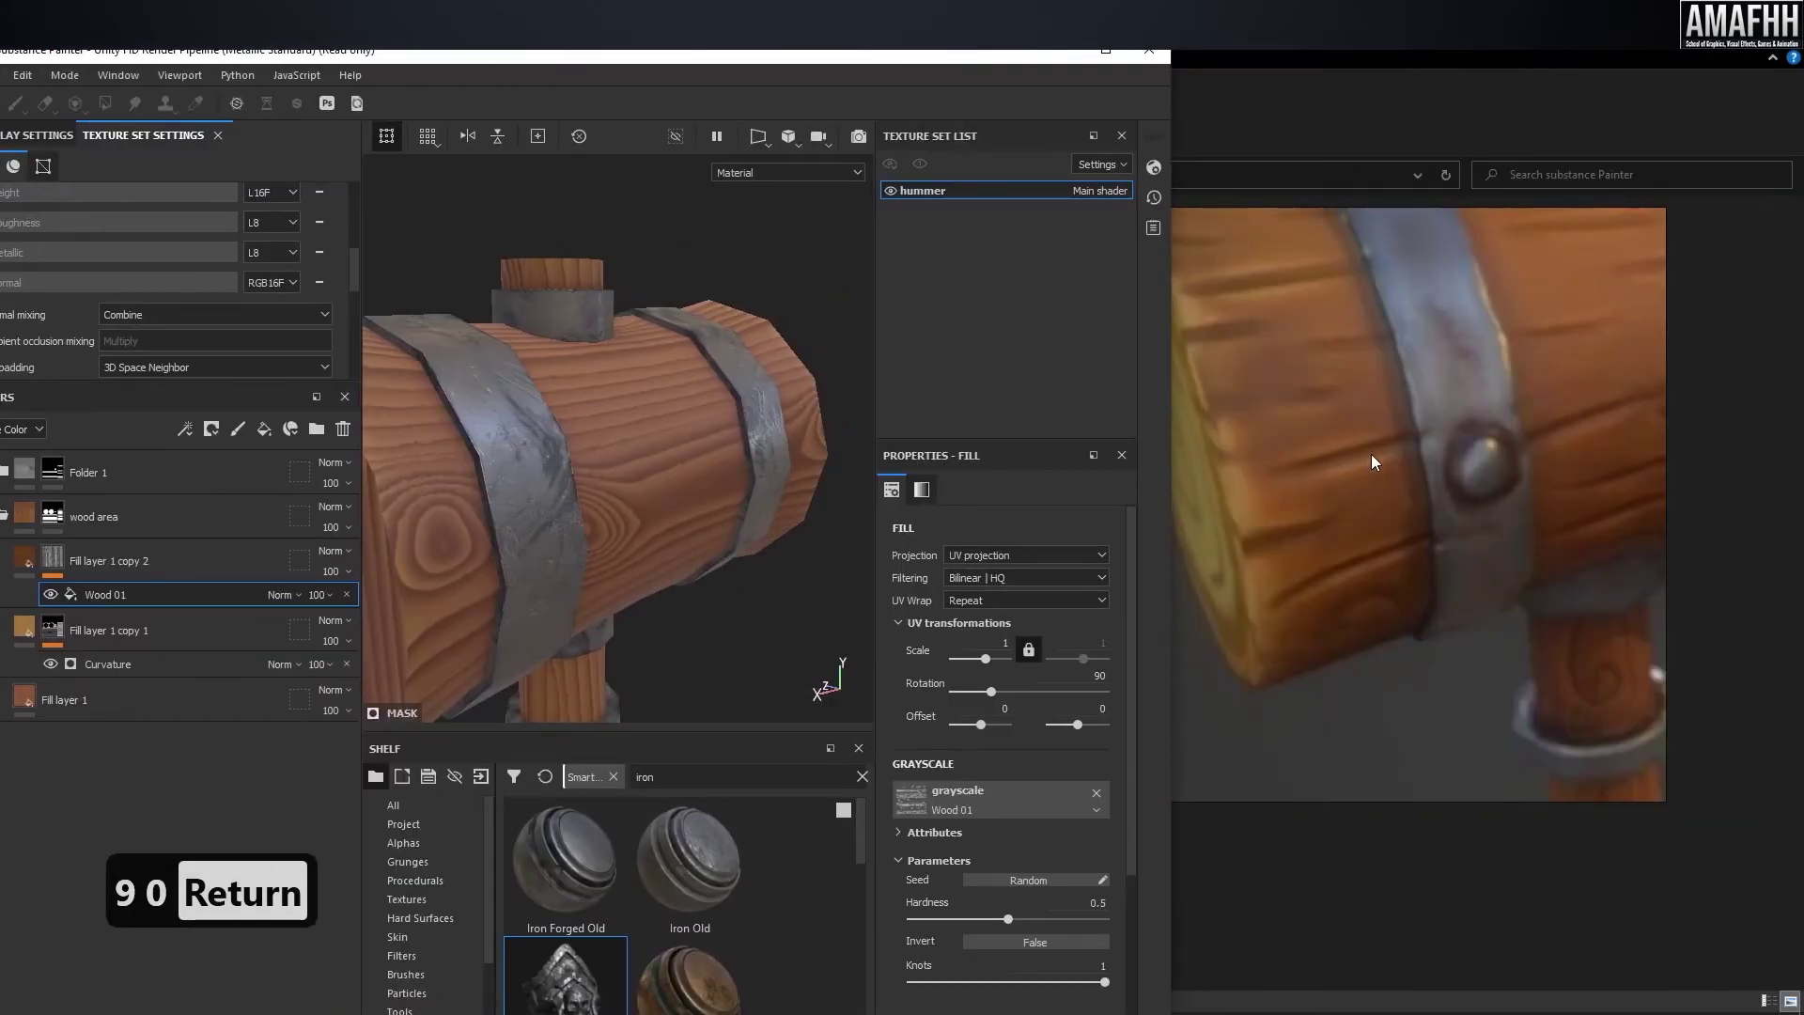
pyautogui.click(1106, 49)
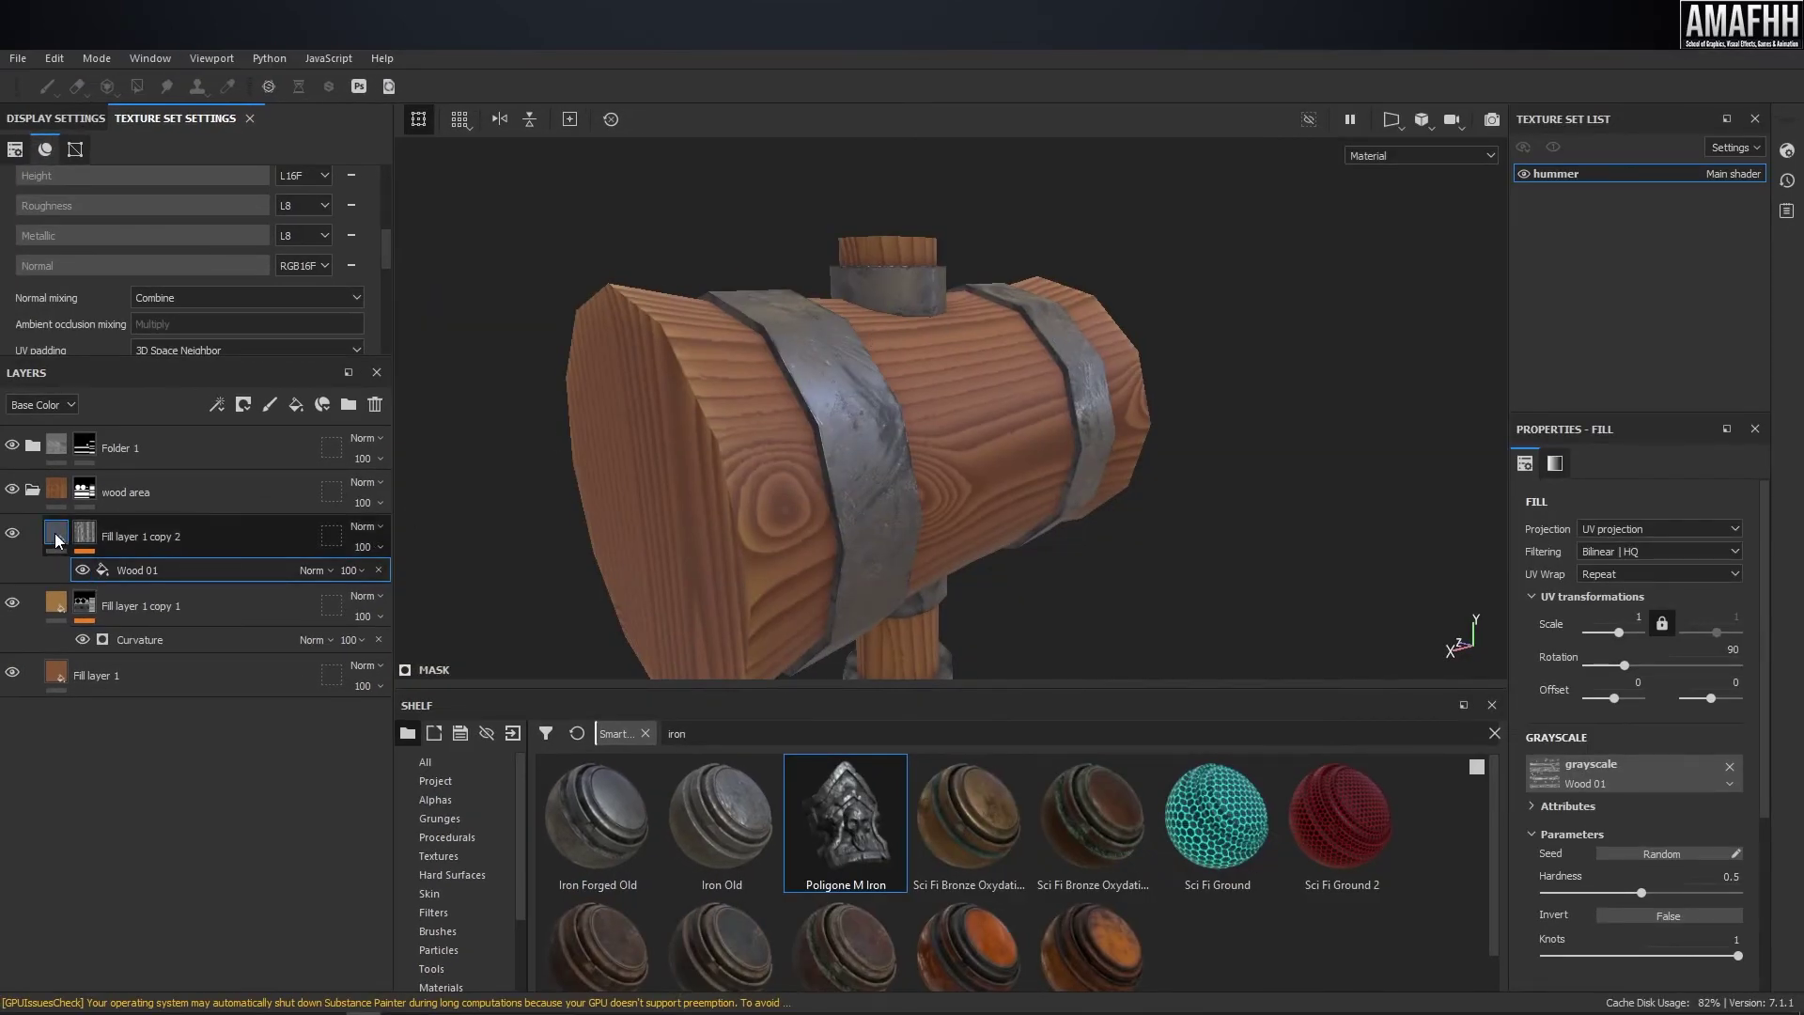
# - Enable the height channel on Fill layer 1 copy 2 and set its height to -0.3143 to engrave the grain
pyautogui.click(54, 532)
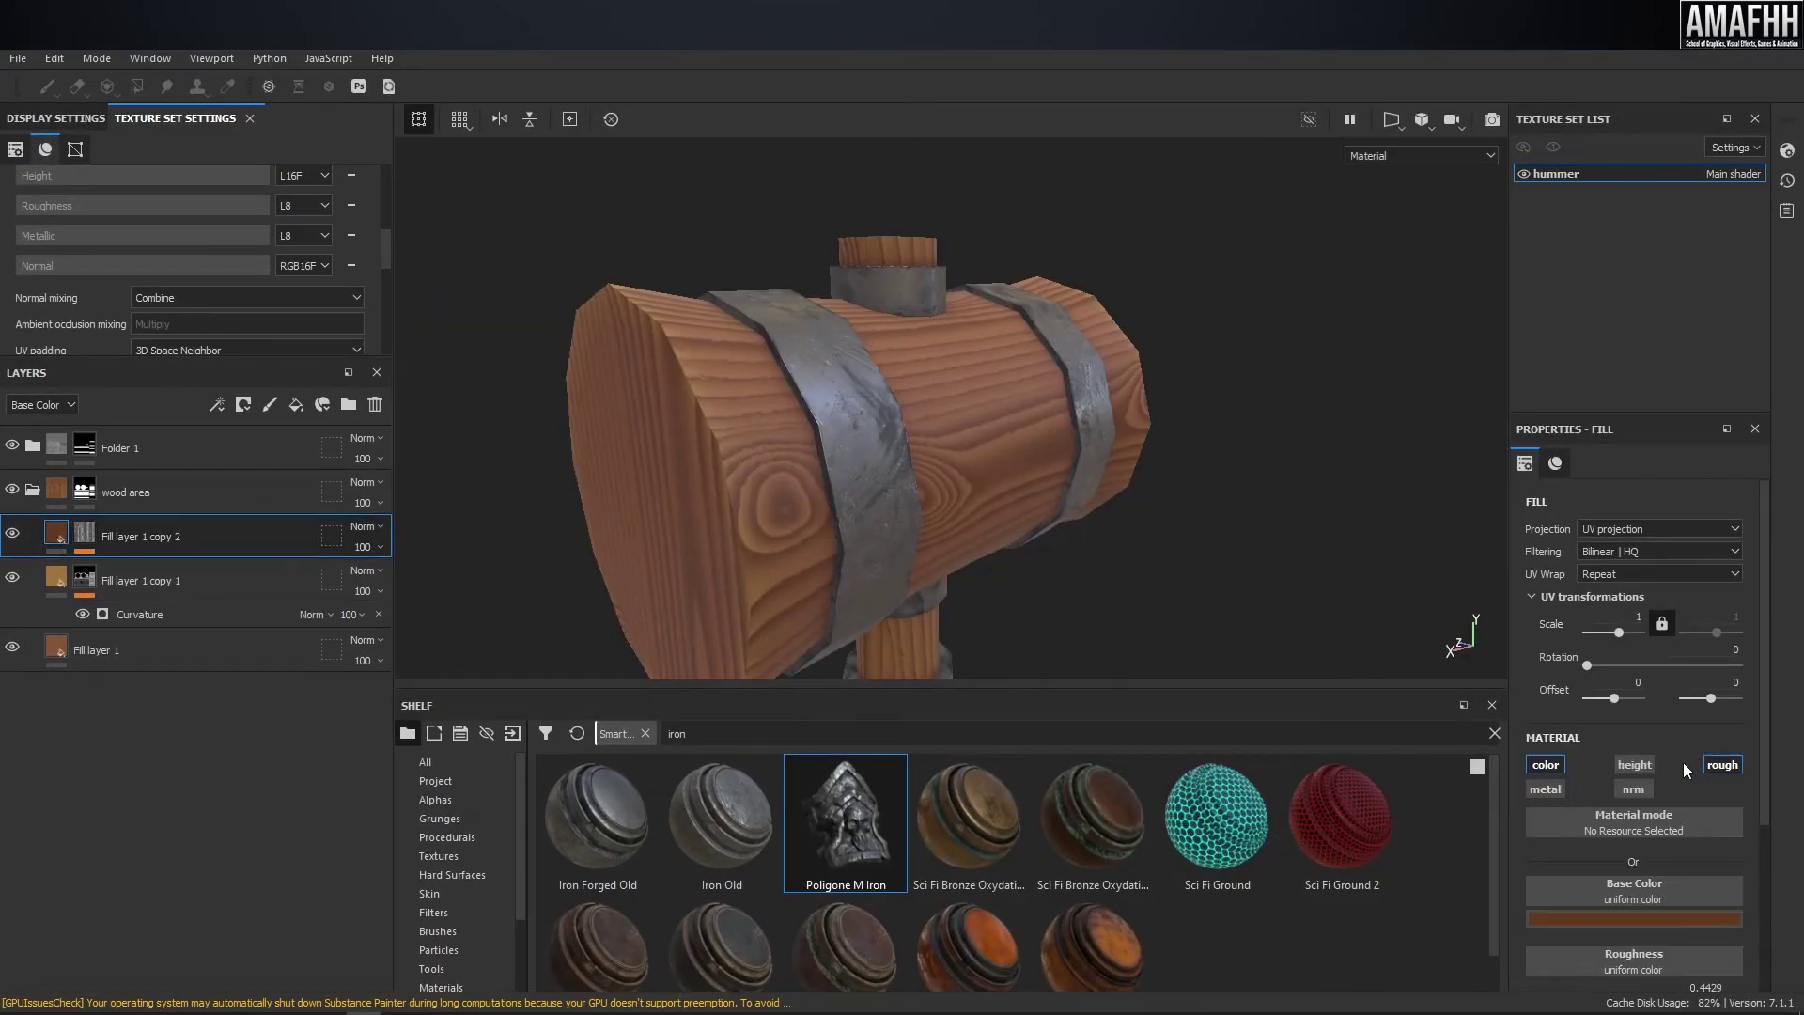
pyautogui.click(1635, 768)
pyautogui.scroll(-3, 1645, 879)
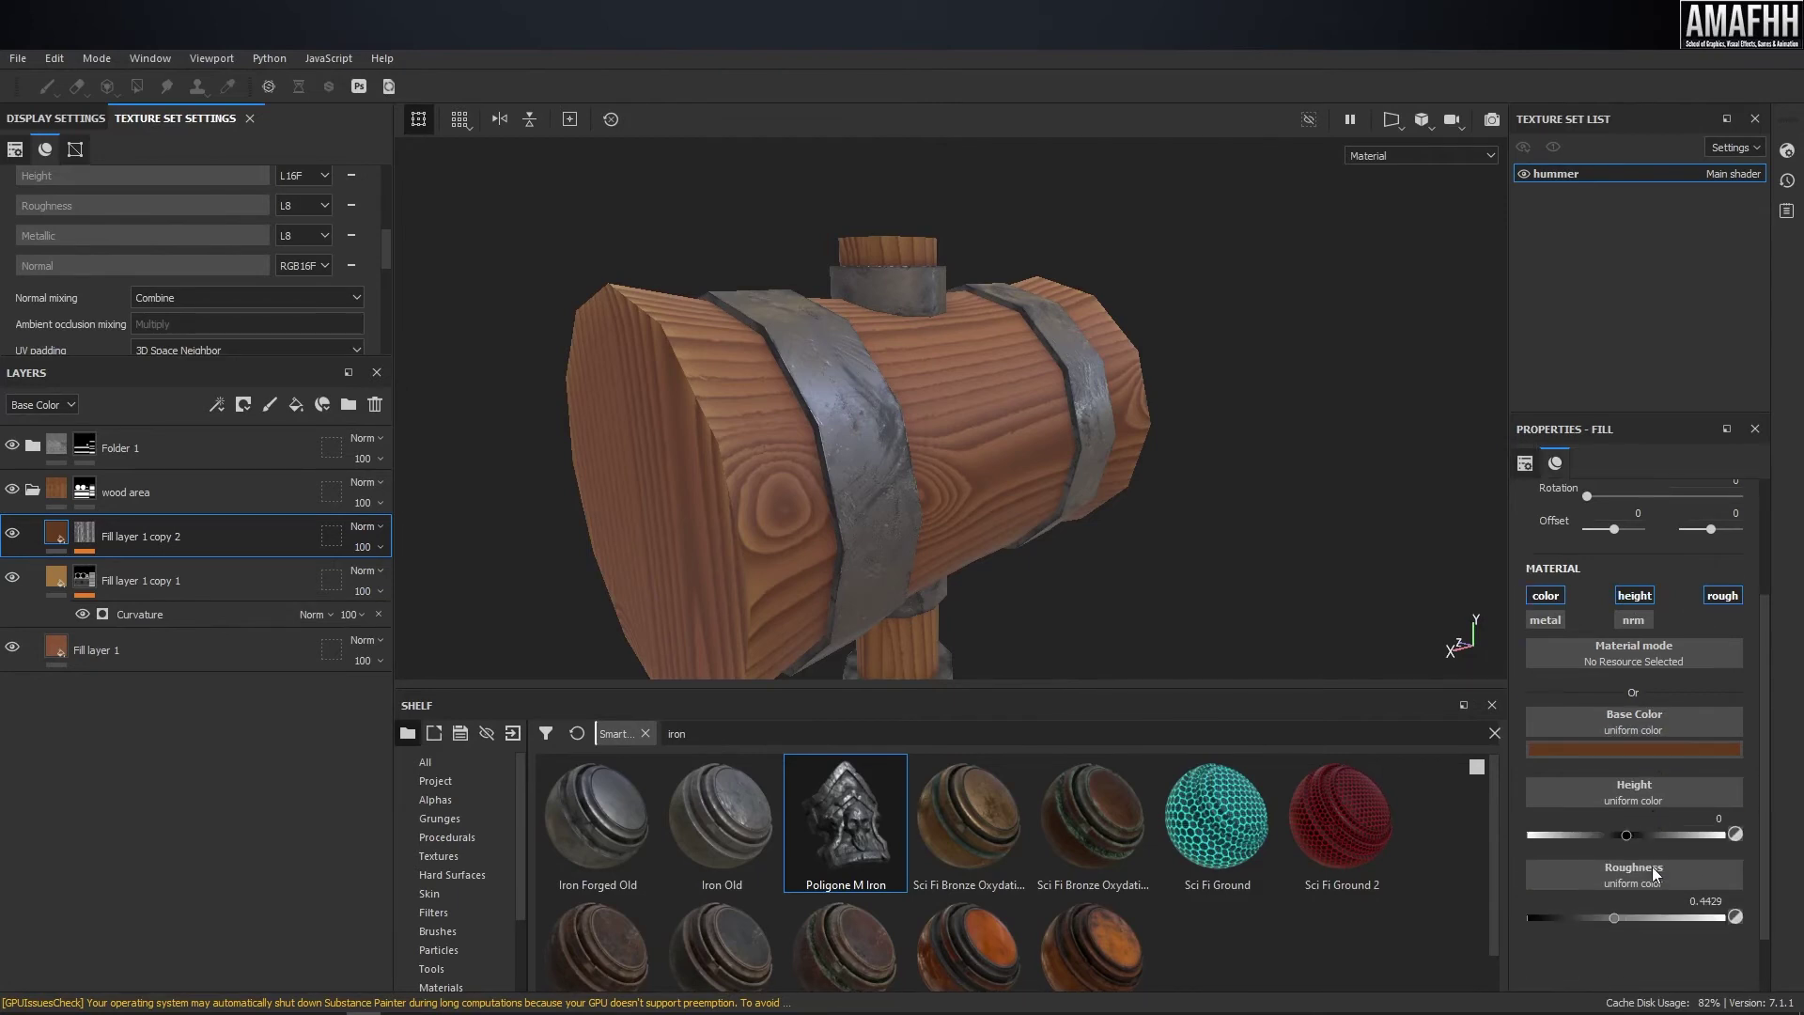
pyautogui.moveTo(1628, 836); pyautogui.dragTo(1594, 831)
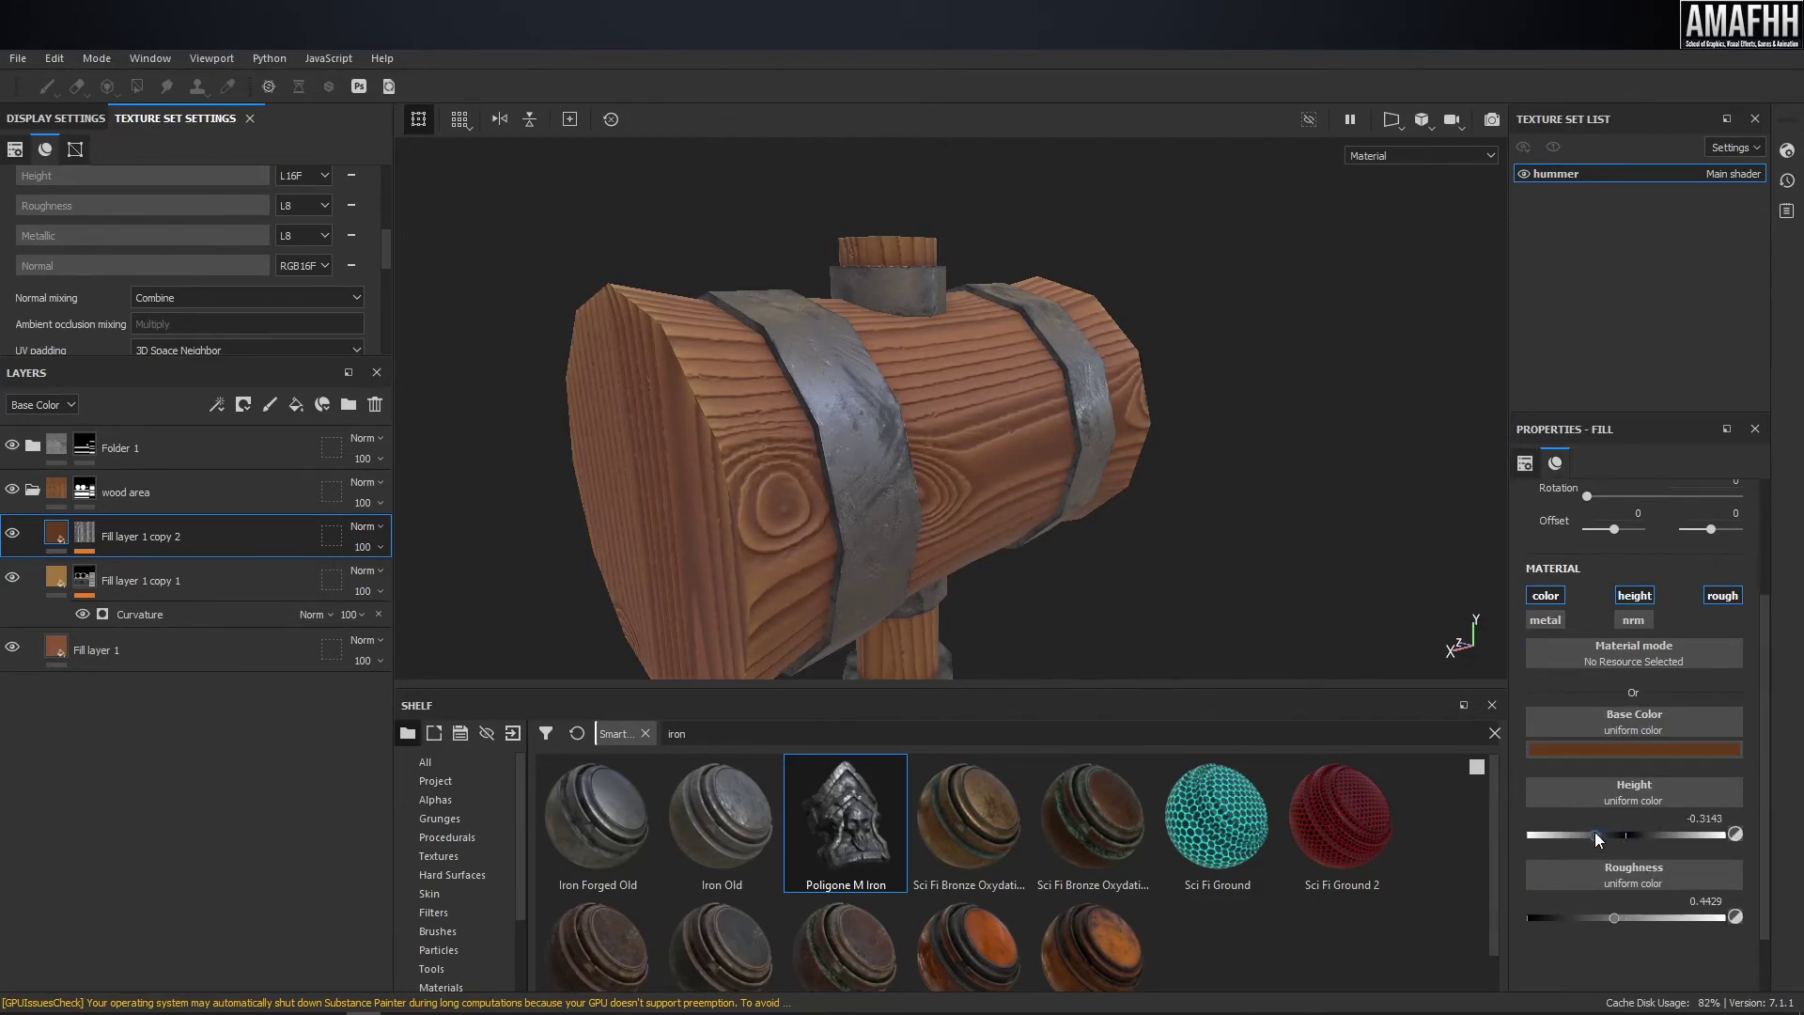
pyautogui.keyDown('alt'); pyautogui.moveTo(902, 470); pyautogui.dragTo(1002, 428); pyautogui.keyUp('alt')
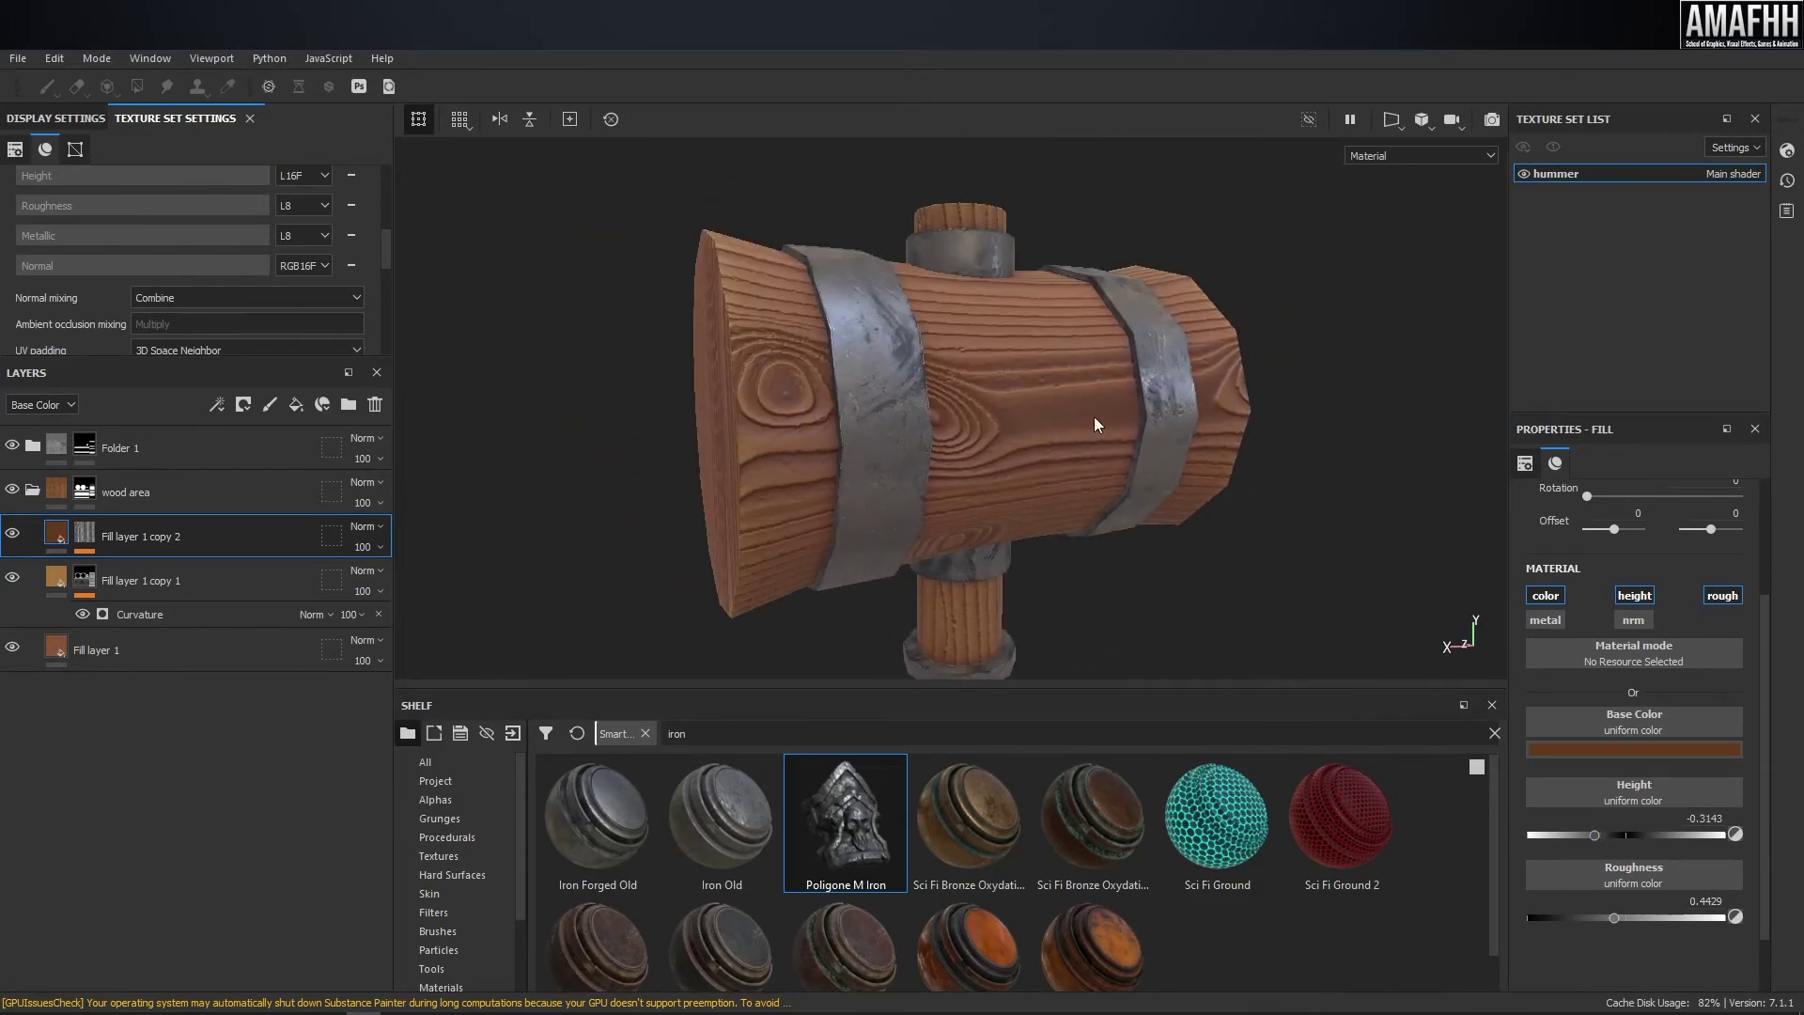
pyautogui.scroll(2, 920, 382)
pyautogui.keyDown('alt'); pyautogui.moveTo(601, 394); pyautogui.dragTo(794, 419); pyautogui.keyUp('alt')
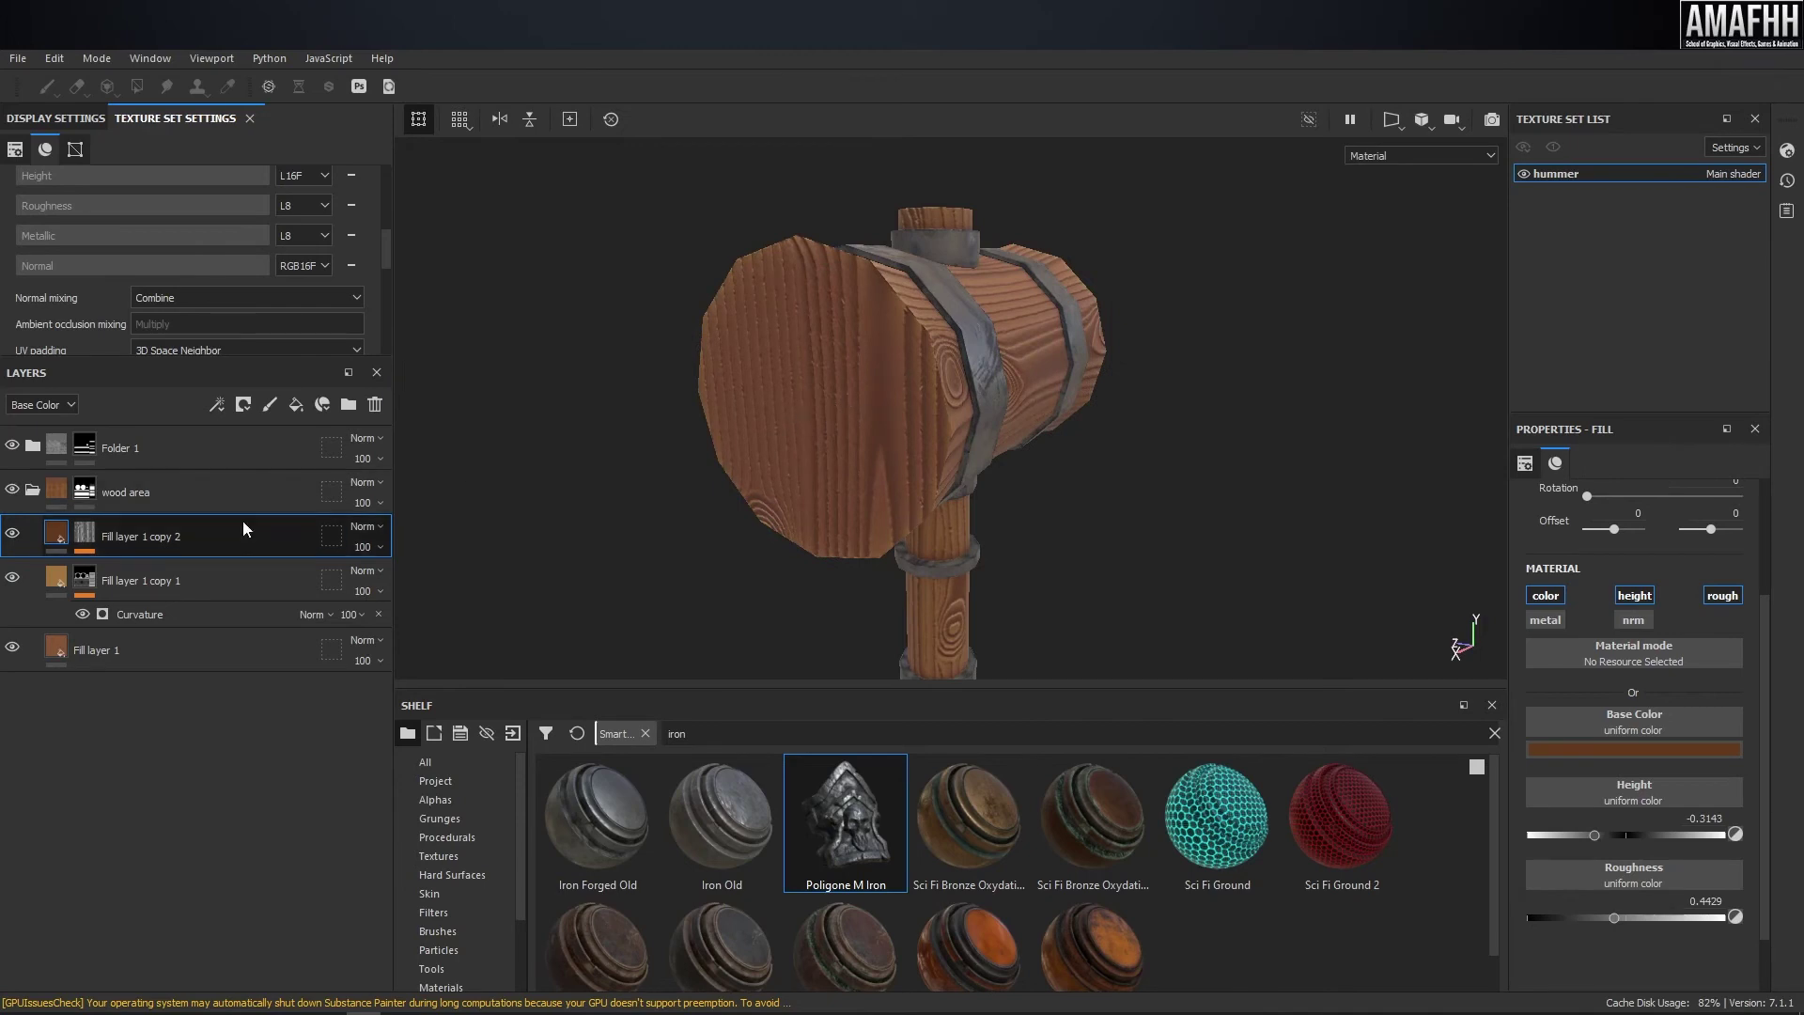
# - Create a folder inside wood area and move Fill layer 1 copy 2 into it
pyautogui.click(350, 408)
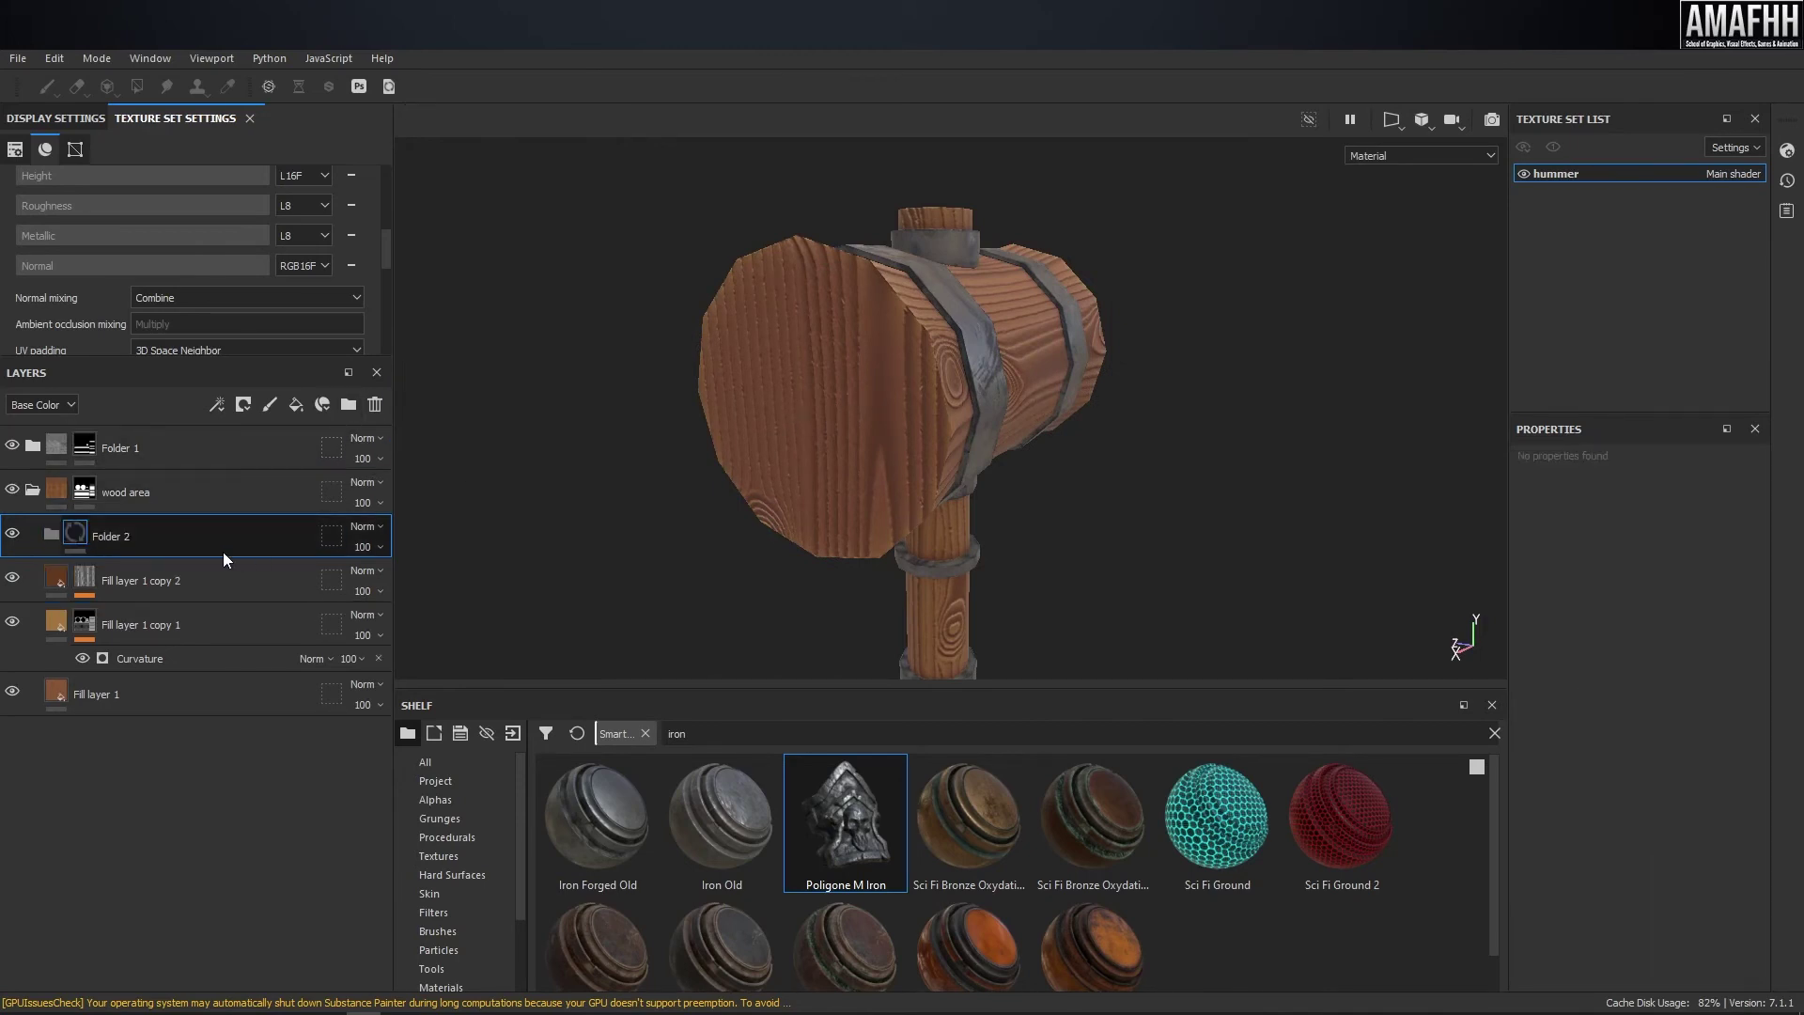
pyautogui.moveTo(212, 592); pyautogui.dragTo(198, 538)
pyautogui.moveTo(75, 539); pyautogui.dragTo(60, 539)
# - Add a black mask to Folder 2 and reveal only the UV island of the hammer head's long side surface
pyautogui.click(226, 410)
pyautogui.click(287, 447)
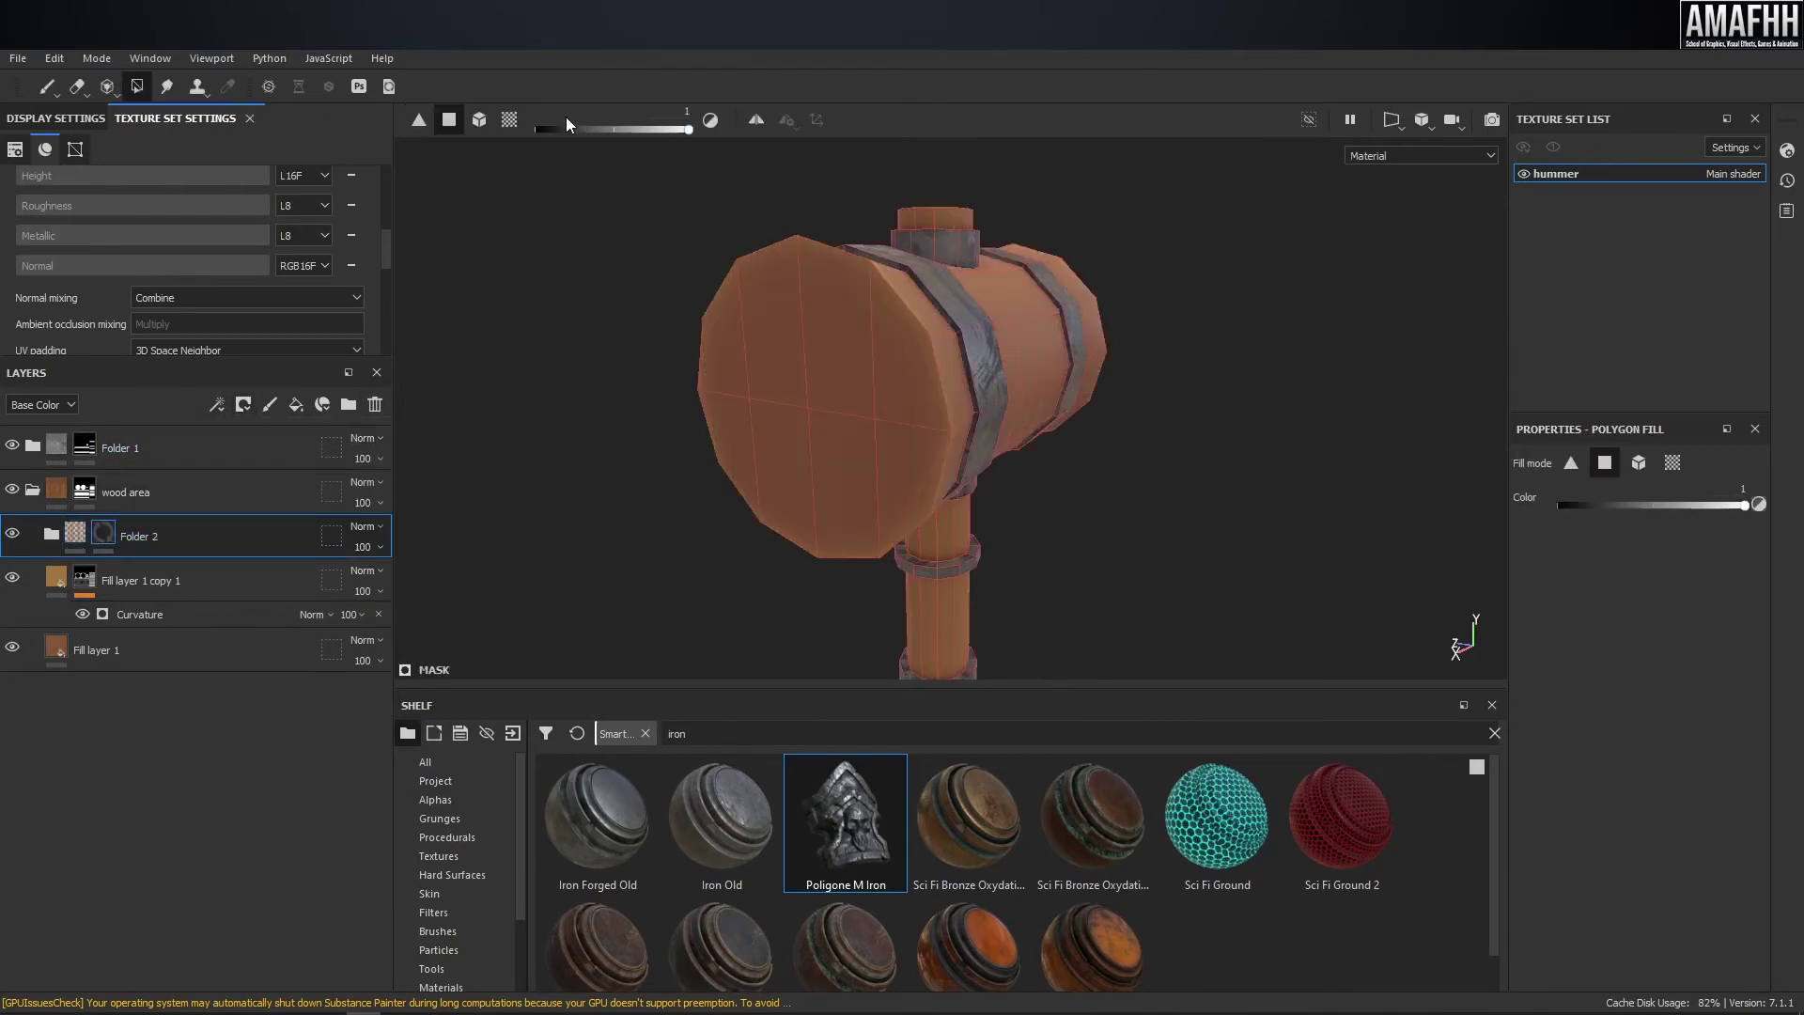
pyautogui.click(517, 122)
pyautogui.click(1028, 369)
pyautogui.keyDown('alt'); pyautogui.moveTo(1241, 404); pyautogui.dragTo(1136, 410); pyautogui.keyUp('alt')
# - Duplicate Folder 2, clear the copy's mask, and reveal only the two round end caps of the hammer head
pyautogui.hotkey('ctrl', 'd')
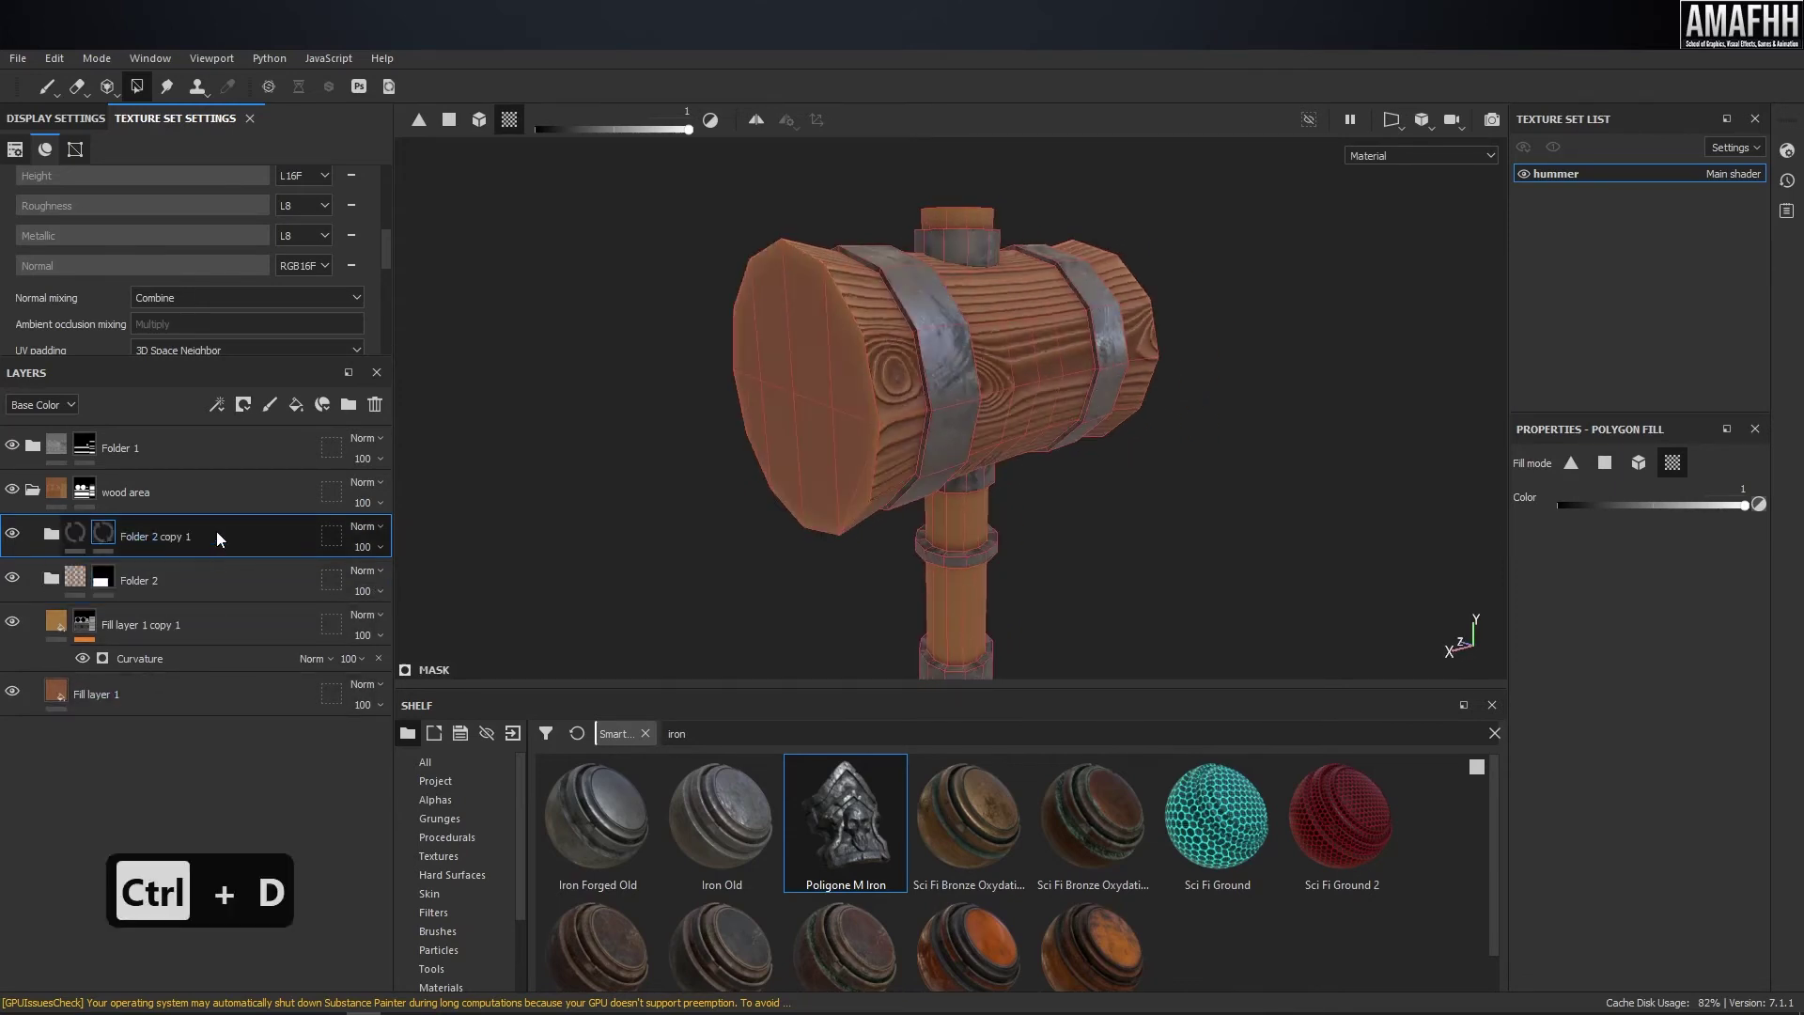
pyautogui.rightClick(100, 538)
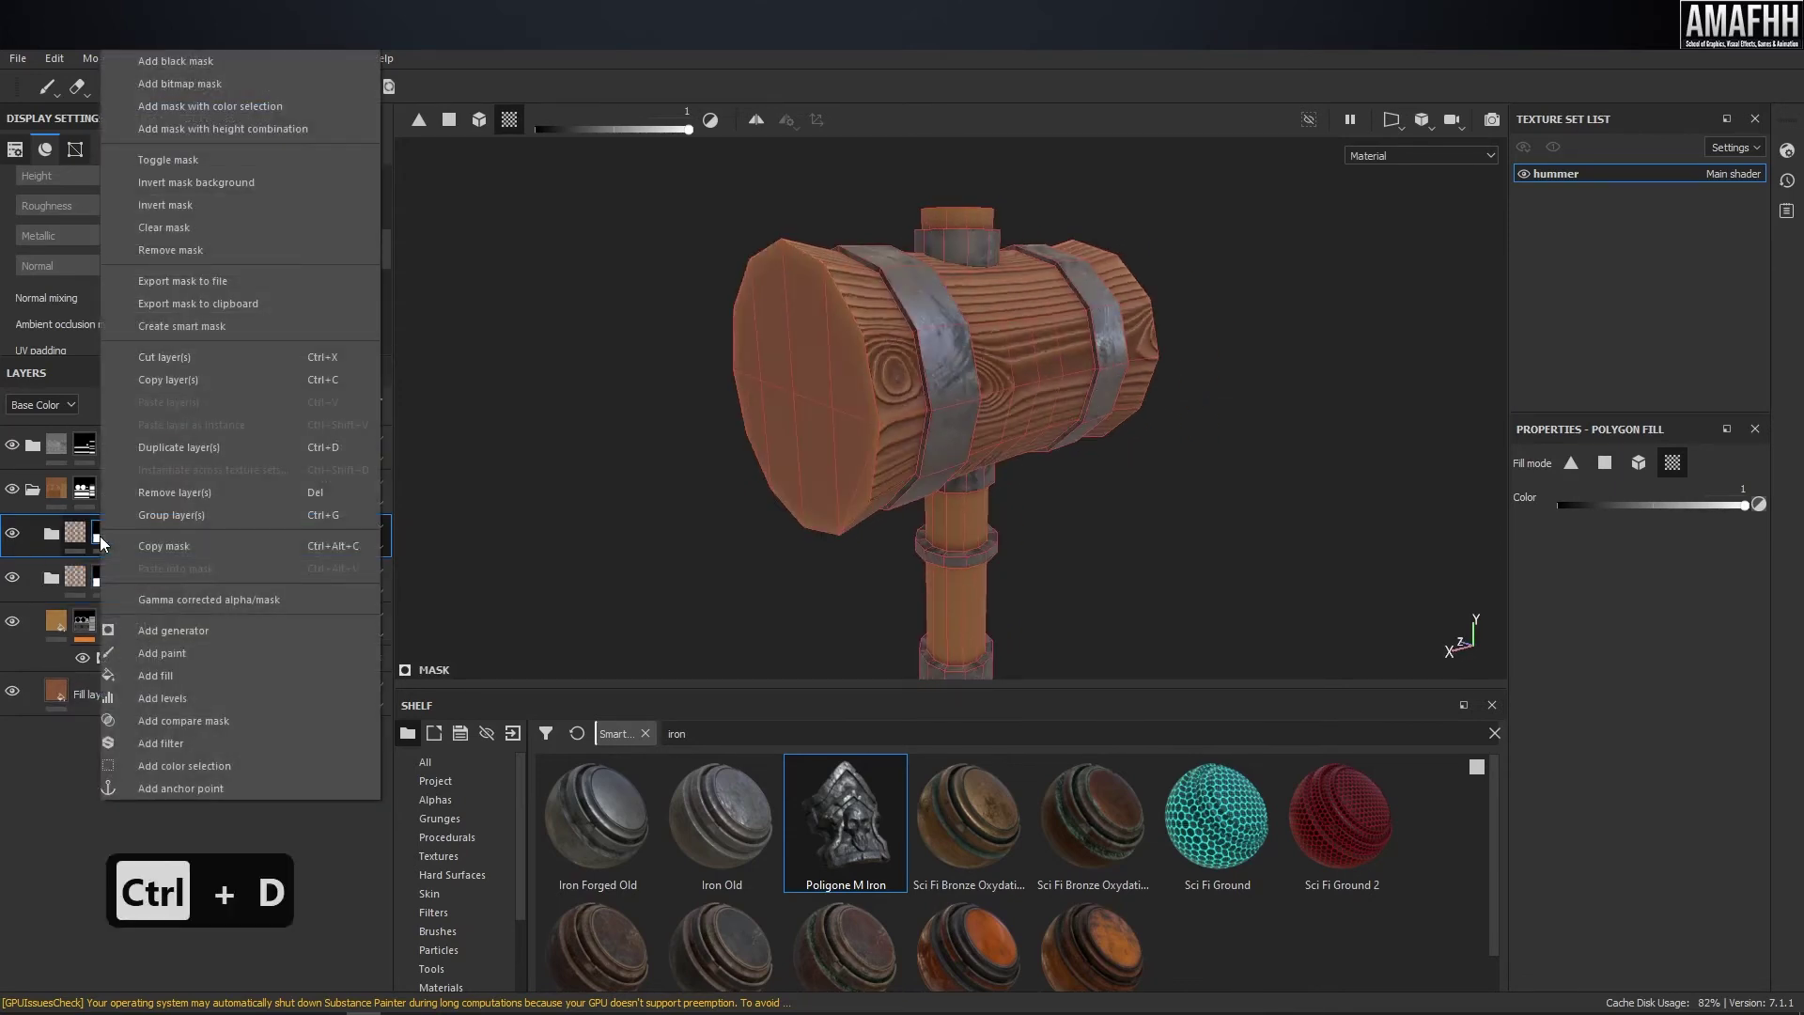
pyautogui.click(202, 228)
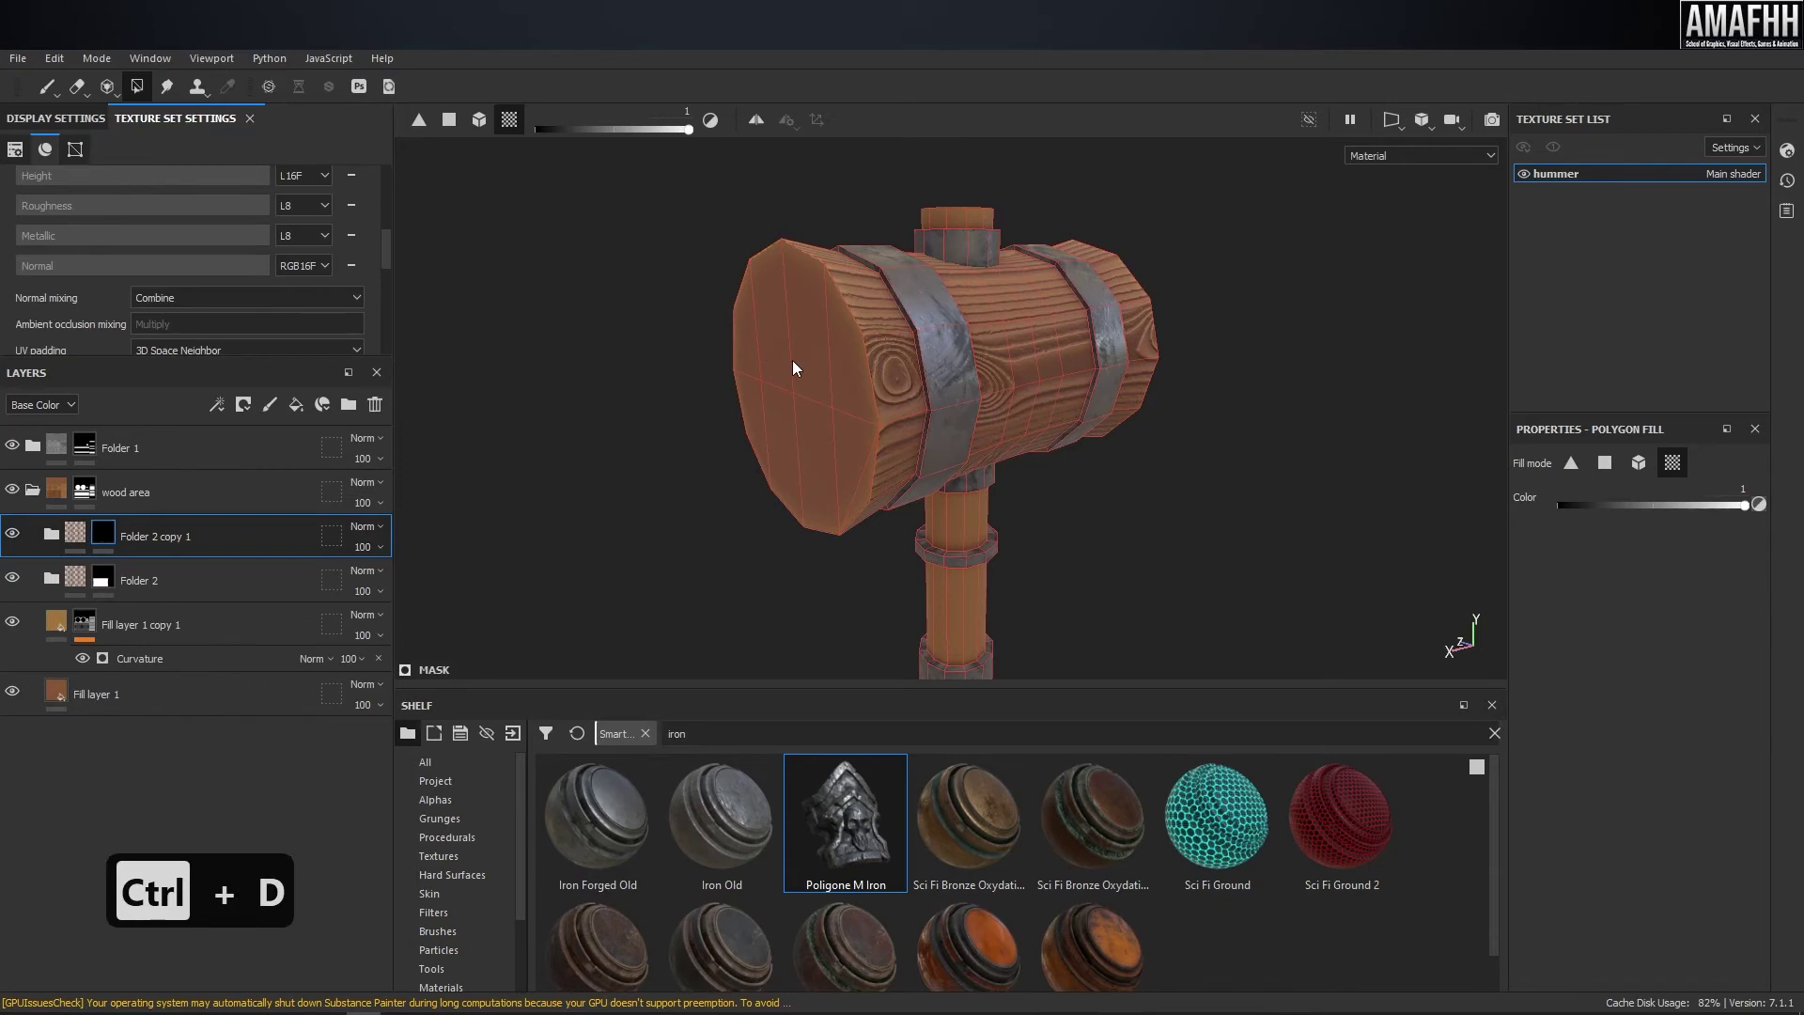
pyautogui.keyDown('alt'); pyautogui.moveTo(792, 367); pyautogui.dragTo(864, 353); pyautogui.keyUp('alt')
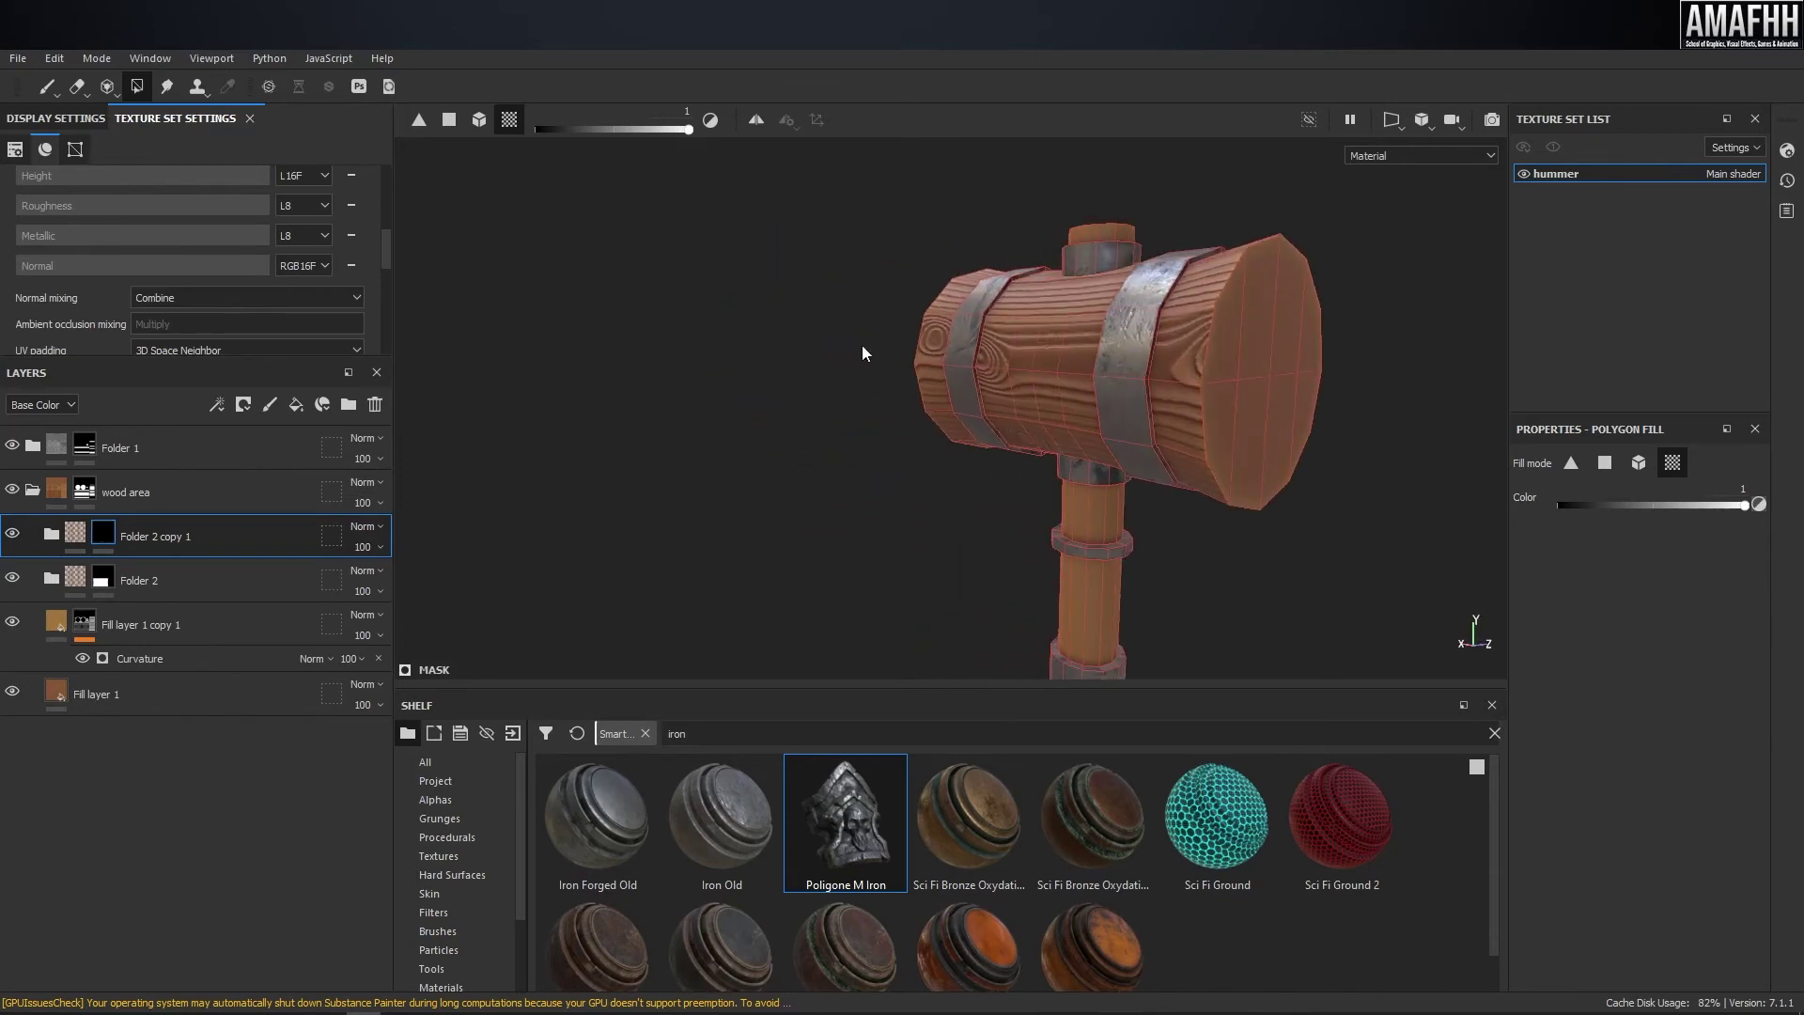
pyautogui.keyDown('alt'); pyautogui.moveTo(1286, 332); pyautogui.dragTo(864, 375); pyautogui.keyUp('alt')
# - Open the Wood 01 mask fill inside Folder 2 copy 1 and show the 2D UV view beside the 3D view
pyautogui.click(52, 533)
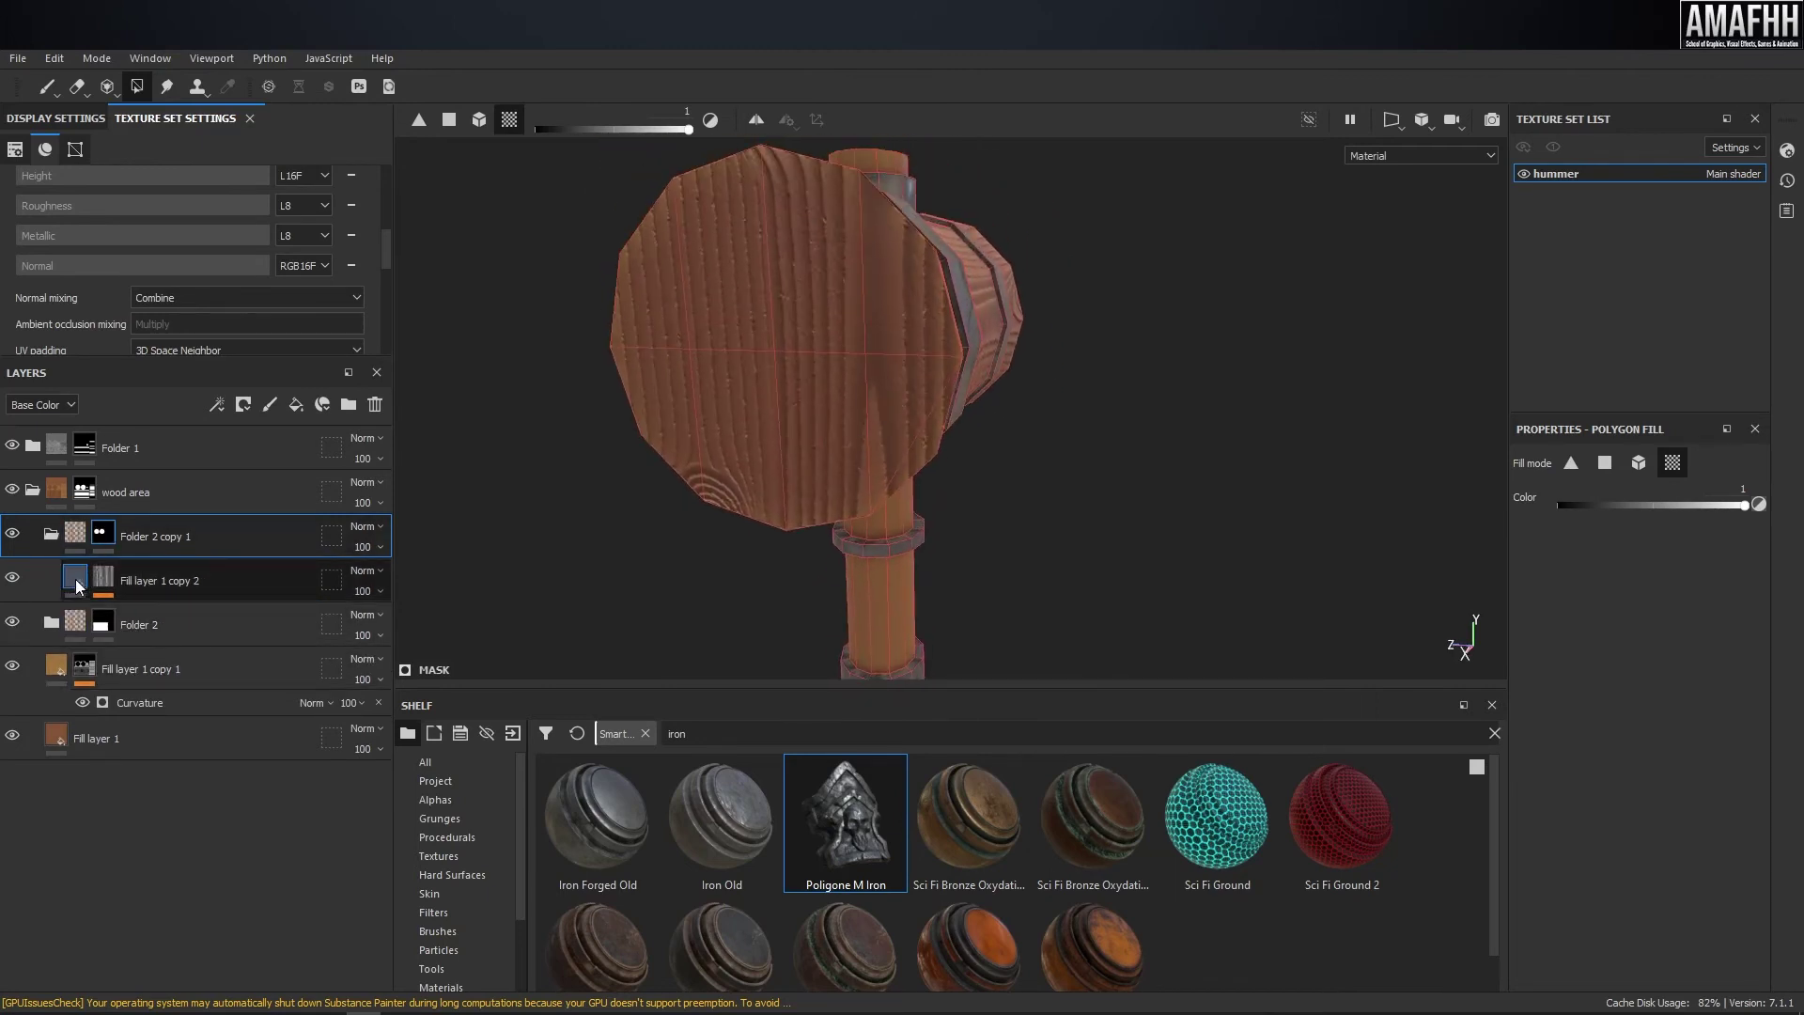
pyautogui.click(111, 580)
pyautogui.click(111, 580)
pyautogui.click(154, 611)
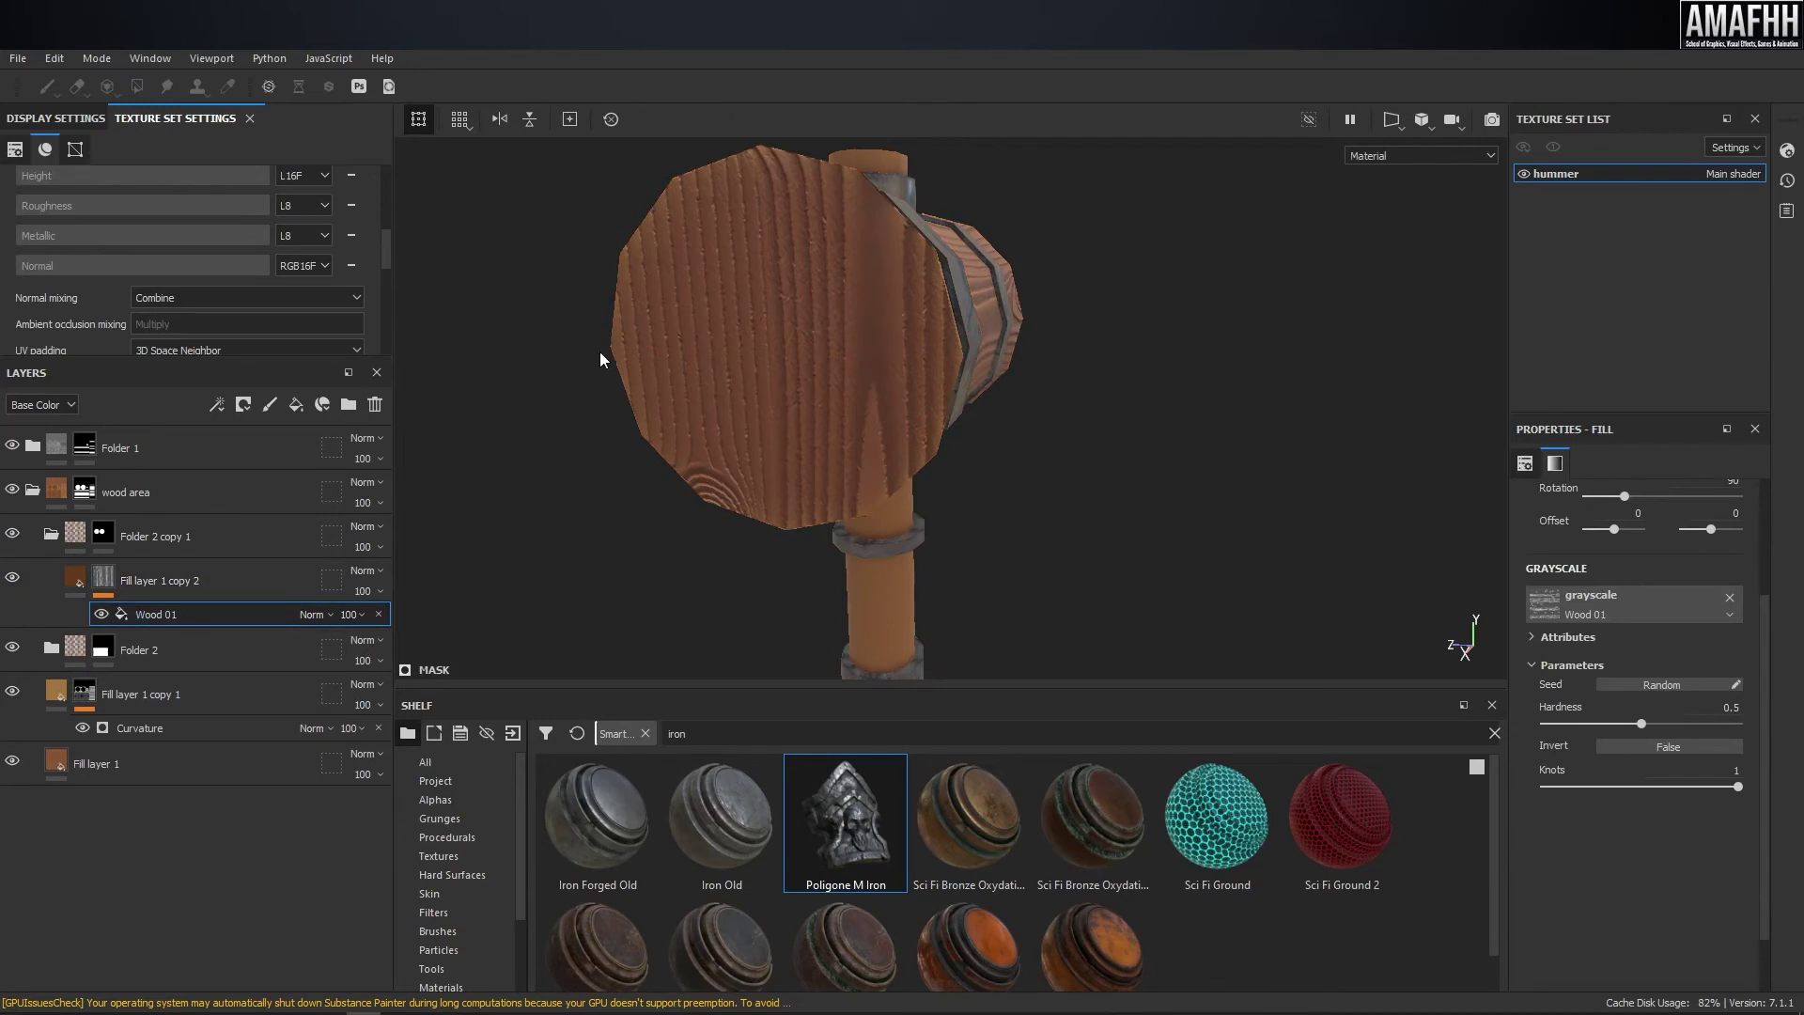
pyautogui.press('F1')
pyautogui.scroll(3, 661, 364)
pyautogui.scroll(-3, 663, 370)
pyautogui.keyDown('alt'); pyautogui.moveTo(677, 322); pyautogui.dragTo(756, 426, button='middle'); pyautogui.keyUp('alt')
# - Rotate the Wood 01 projection to 270 and move it so a ring knot lies on the right cap of the UV layout
pyautogui.moveTo(789, 394); pyautogui.dragTo(627, 354)
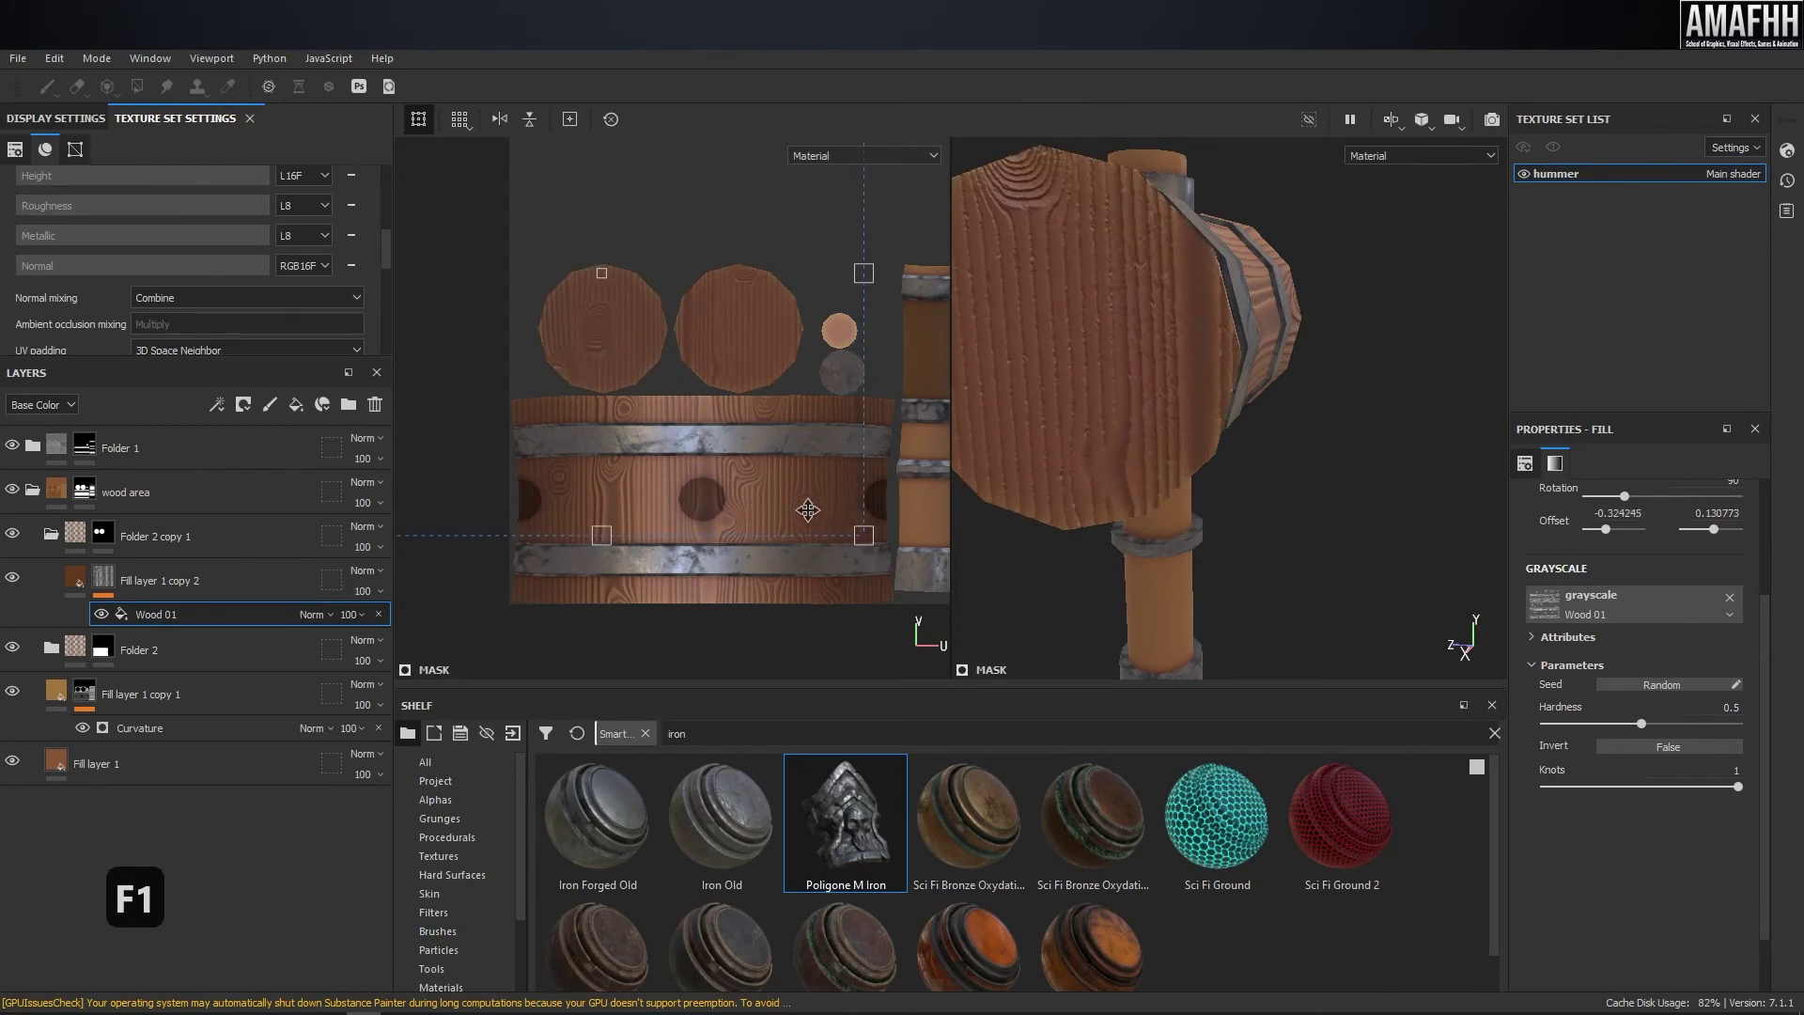
pyautogui.moveTo(855, 533); pyautogui.dragTo(693, 417)
pyautogui.scroll(-2, 667, 414)
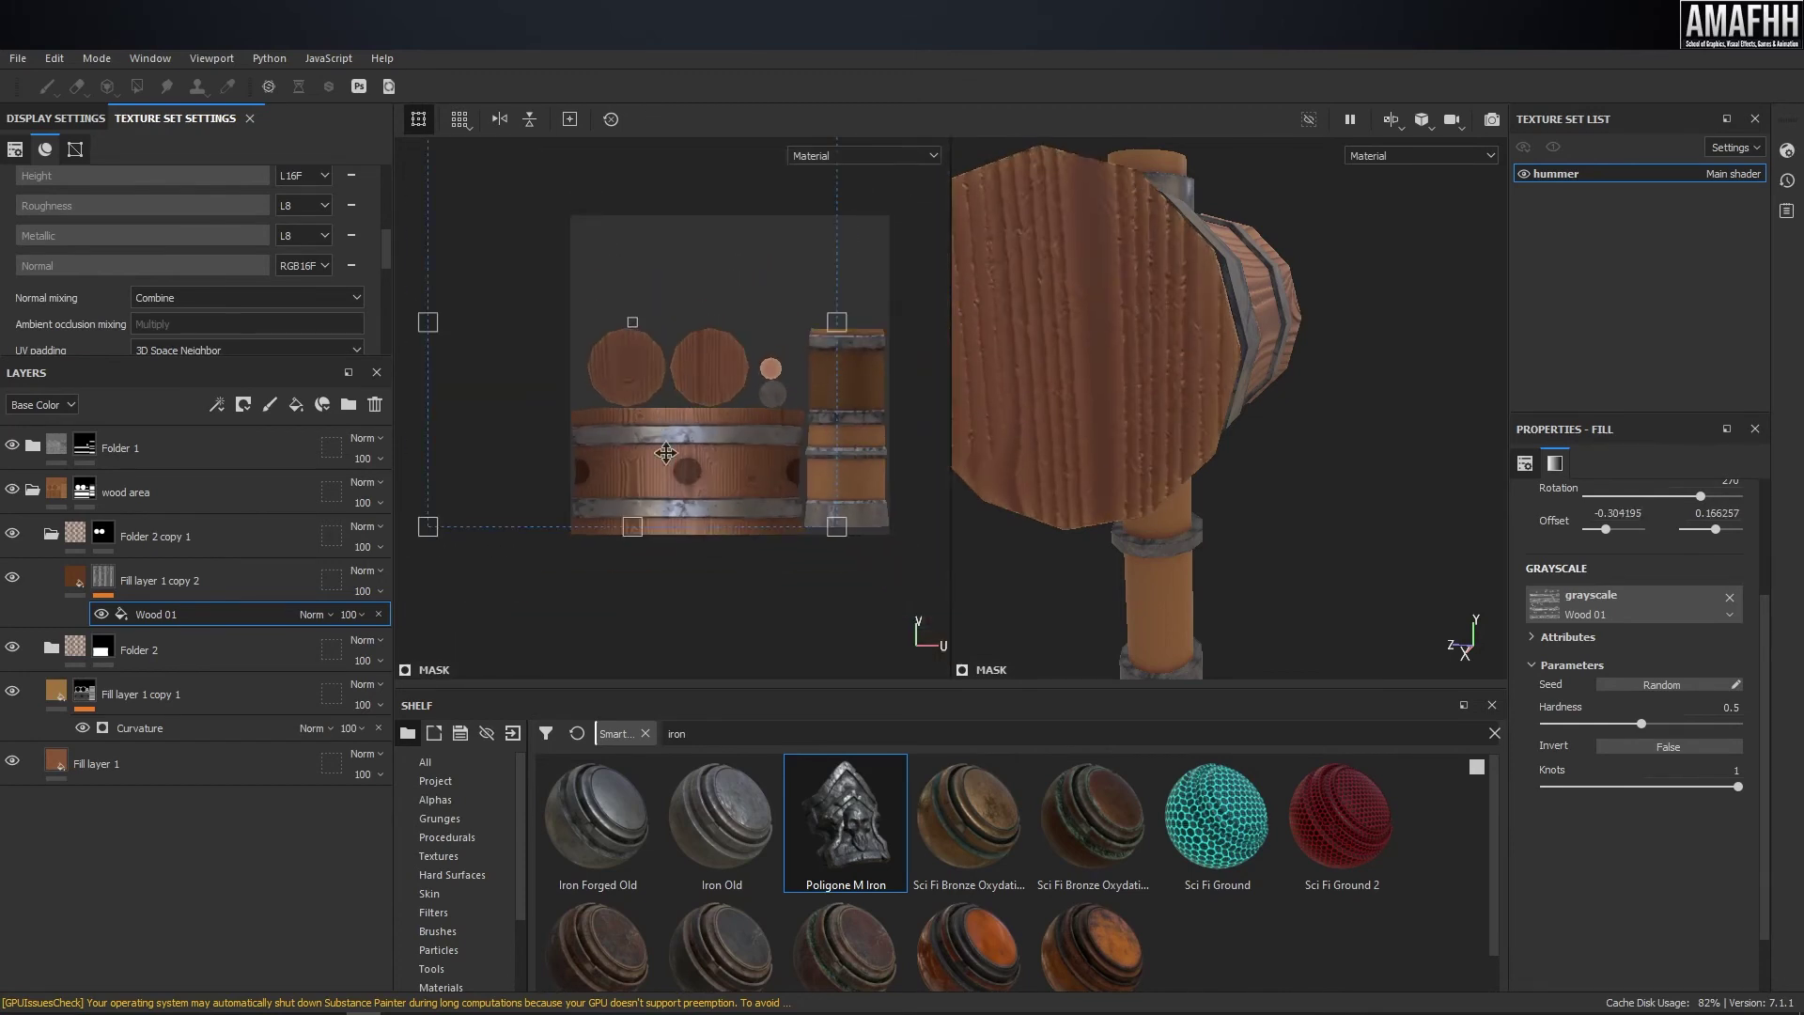
pyautogui.moveTo(742, 439); pyautogui.dragTo(770, 376)
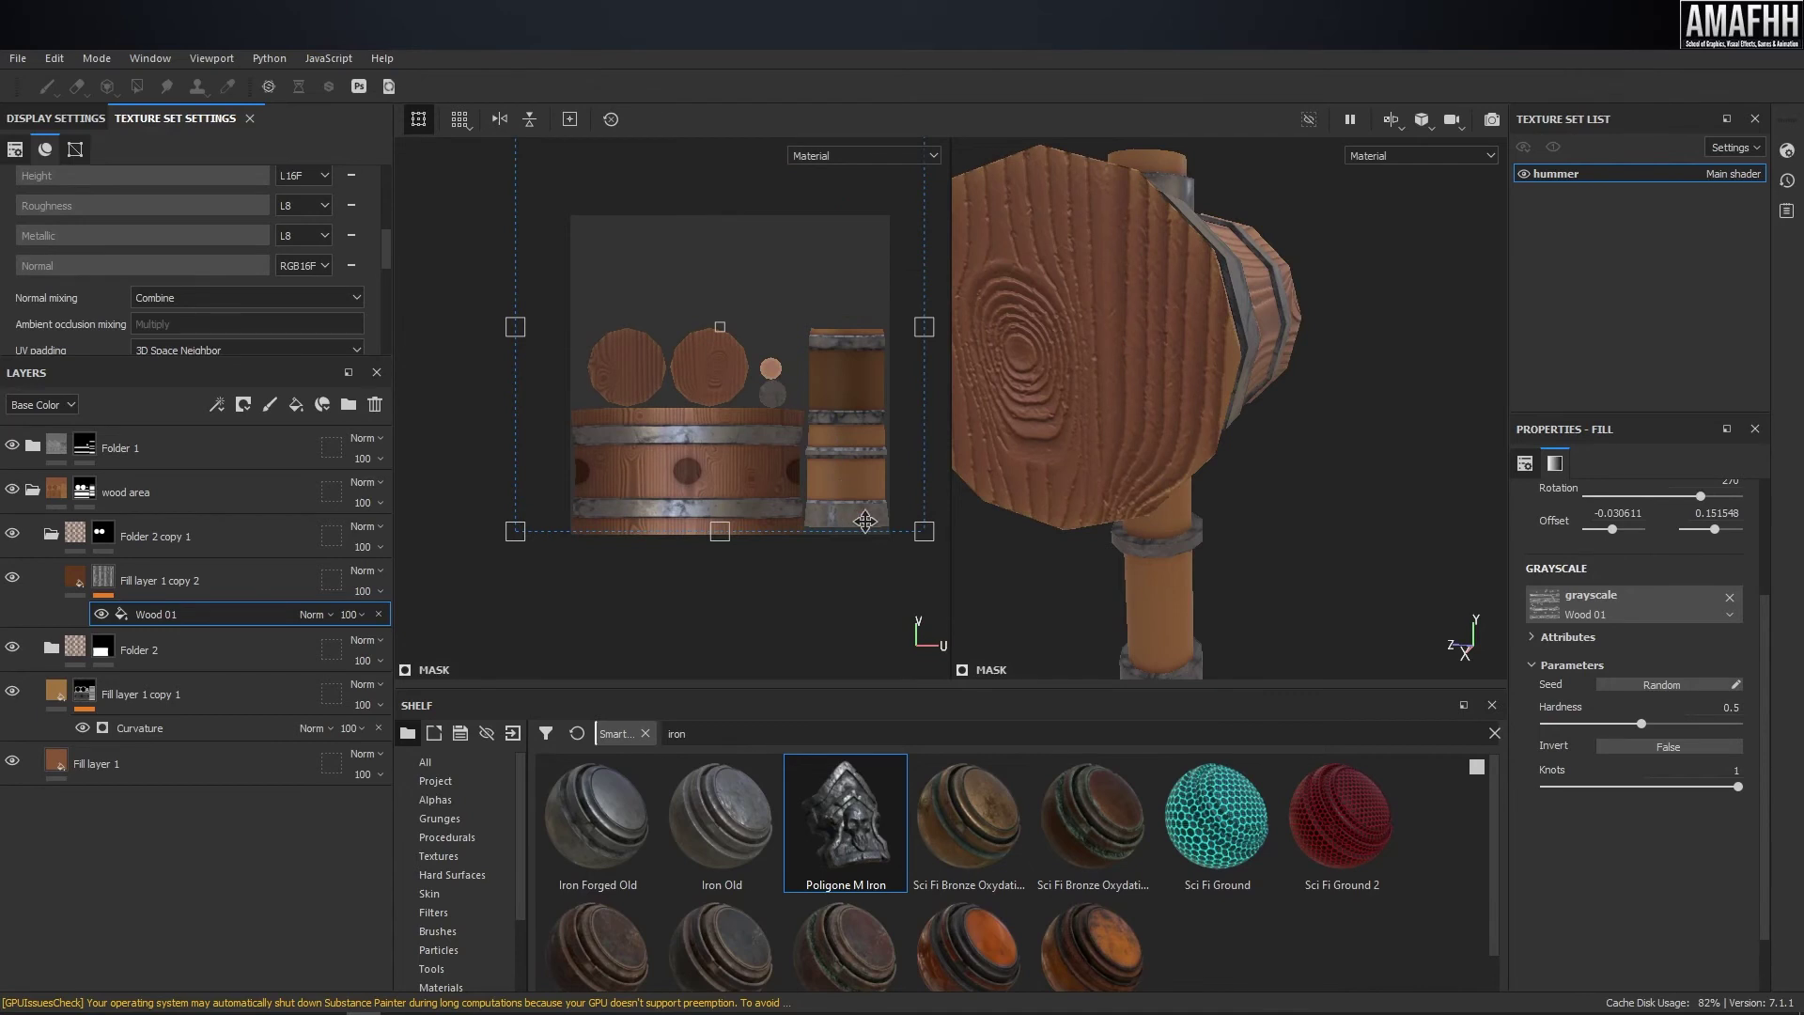
# - Enlarge the Wood 01 projection and recentre it at an offset of about -0.02, 0.23 so its rings cover the end cap
pyautogui.moveTo(918, 527); pyautogui.dragTo(1146, 641)
pyautogui.moveTo(831, 502); pyautogui.dragTo(716, 439)
pyautogui.scroll(2, 702, 458)
pyautogui.scroll(-2, 702, 458)
pyautogui.scroll(-2, 640, 485)
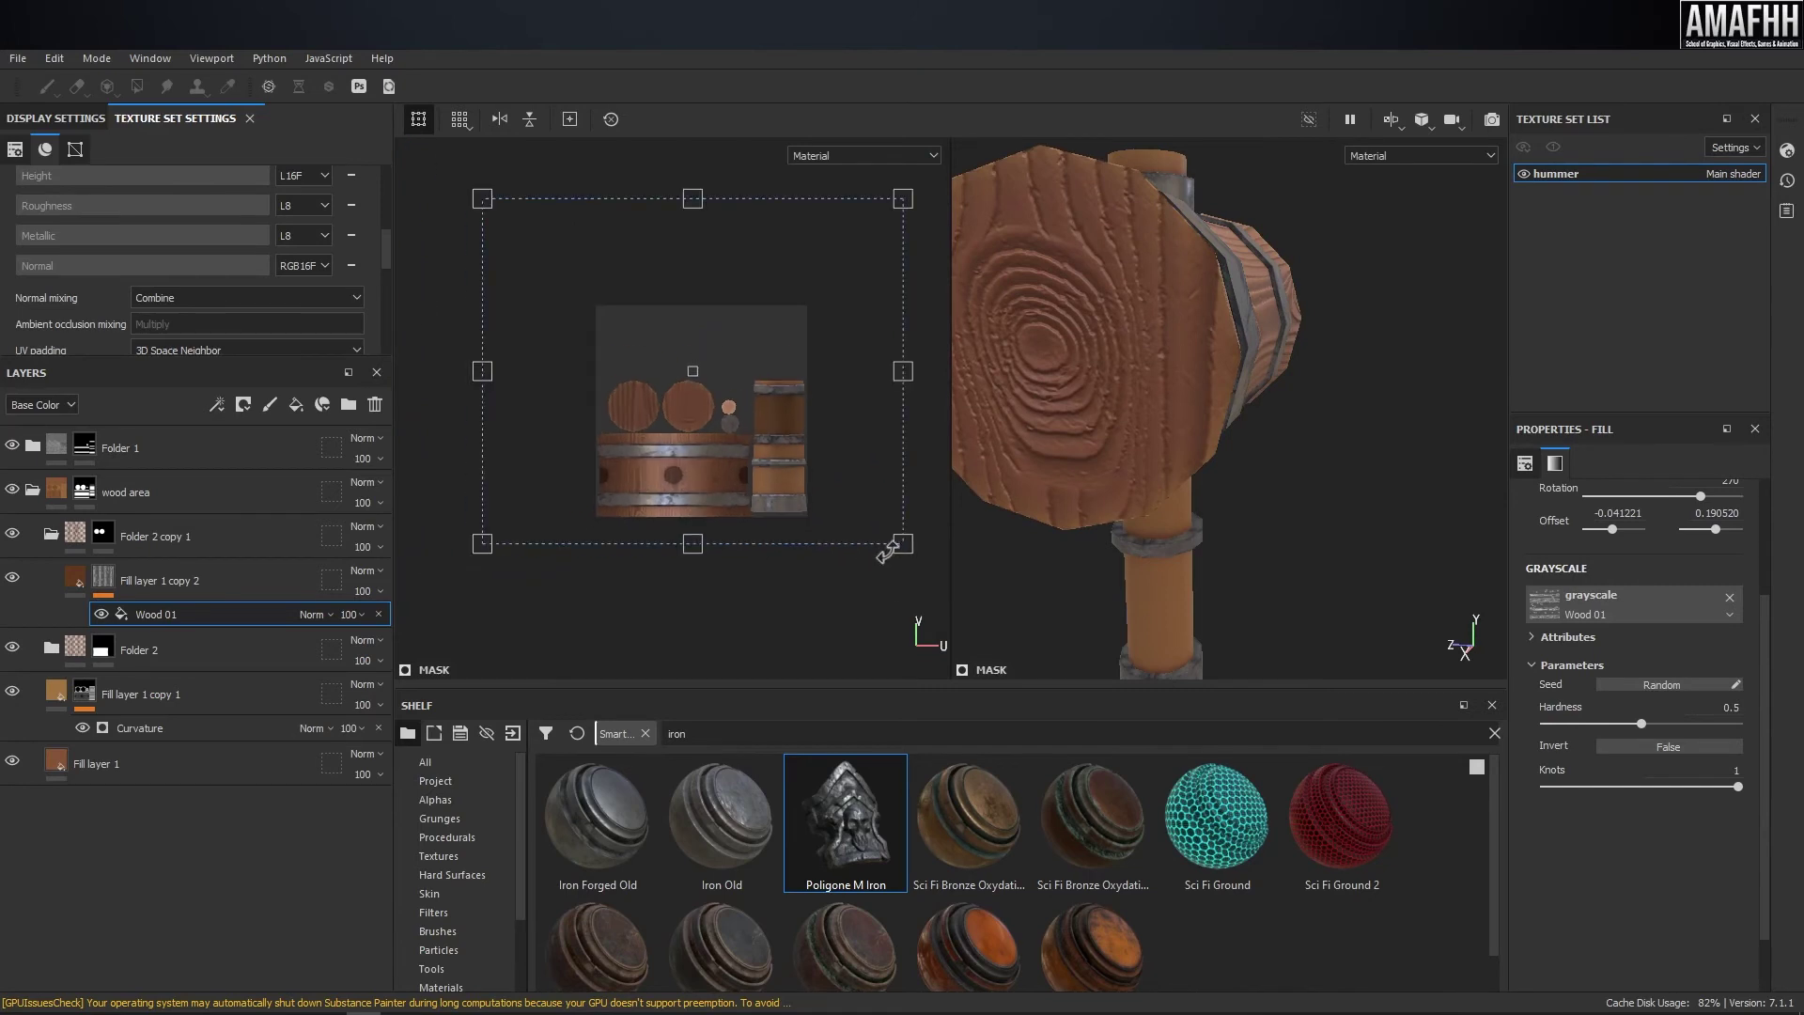
pyautogui.moveTo(904, 545); pyautogui.dragTo(1032, 632)
pyautogui.moveTo(829, 509); pyautogui.dragTo(773, 437)
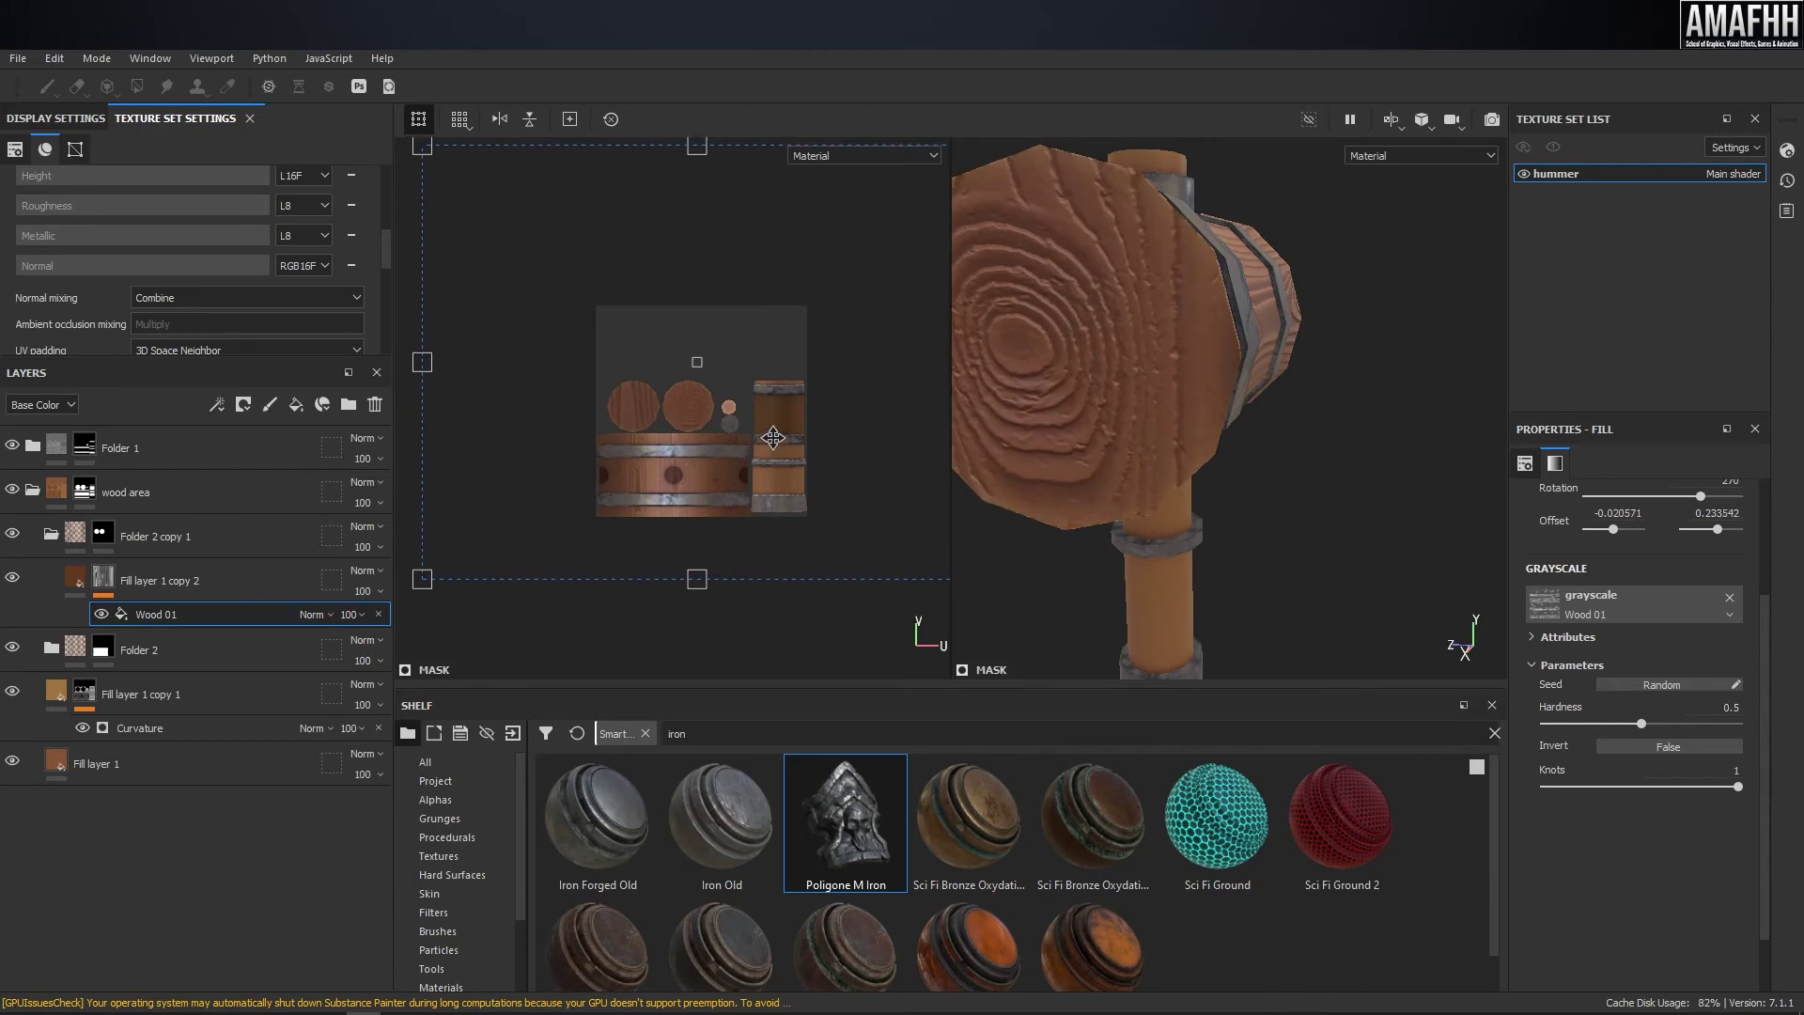
pyautogui.keyDown('alt'); pyautogui.moveTo(1020, 338); pyautogui.dragTo(1271, 342); pyautogui.keyUp('alt')
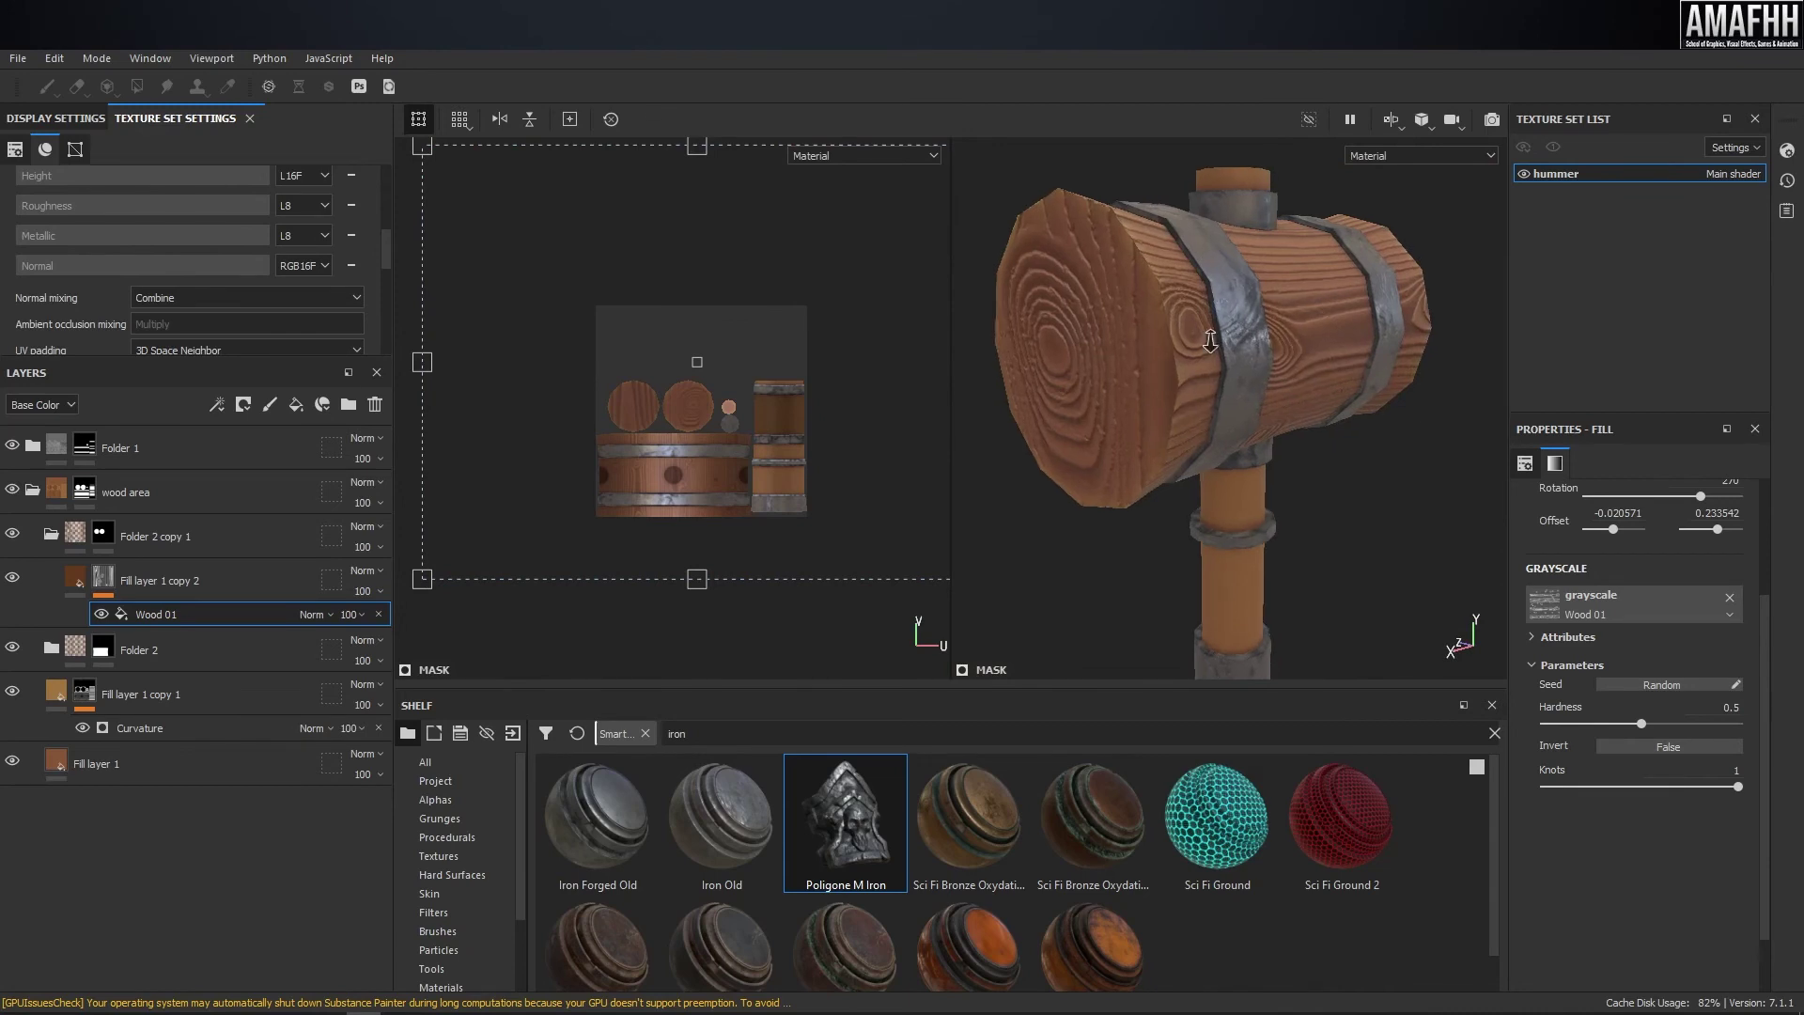
pyautogui.keyDown('alt'); pyautogui.moveTo(1143, 340); pyautogui.dragTo(1338, 330, button='right'); pyautogui.keyUp('alt')
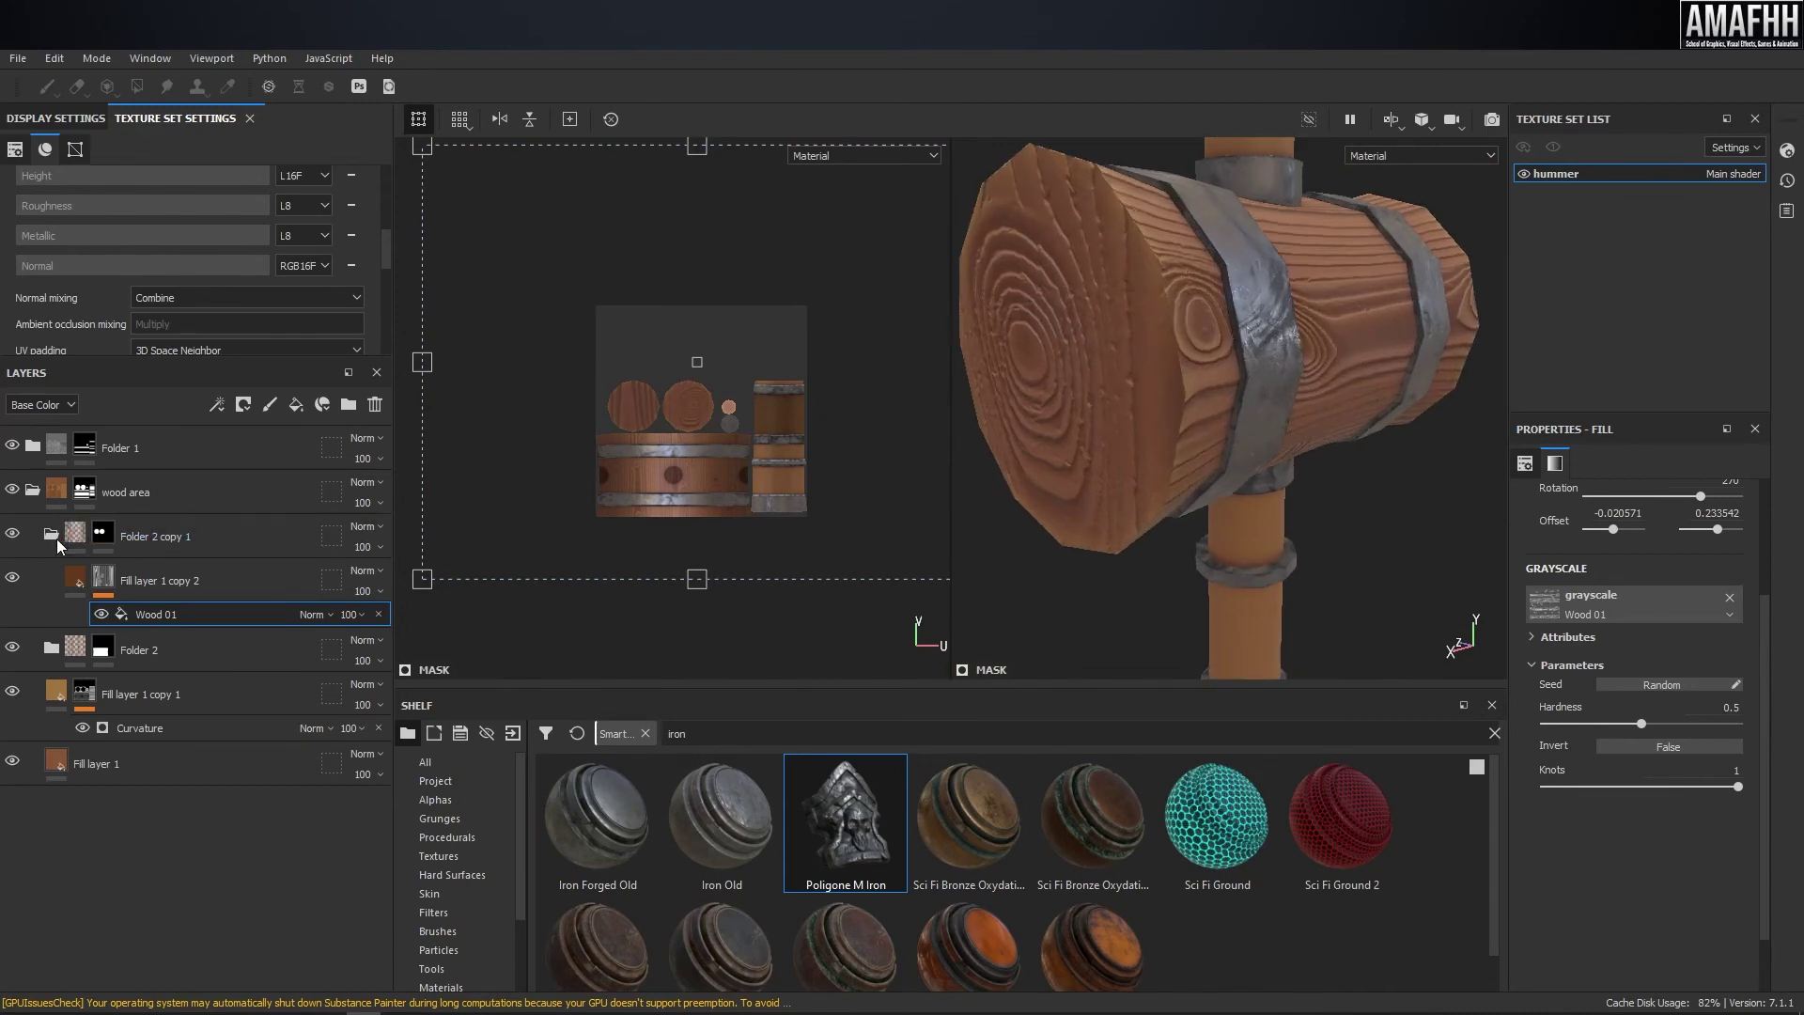
# - Remove the left end cap of the UV layout from Folder 2 copy 1's mask using UV-island fill with a value of 0
pyautogui.click(52, 536)
pyautogui.click(109, 536)
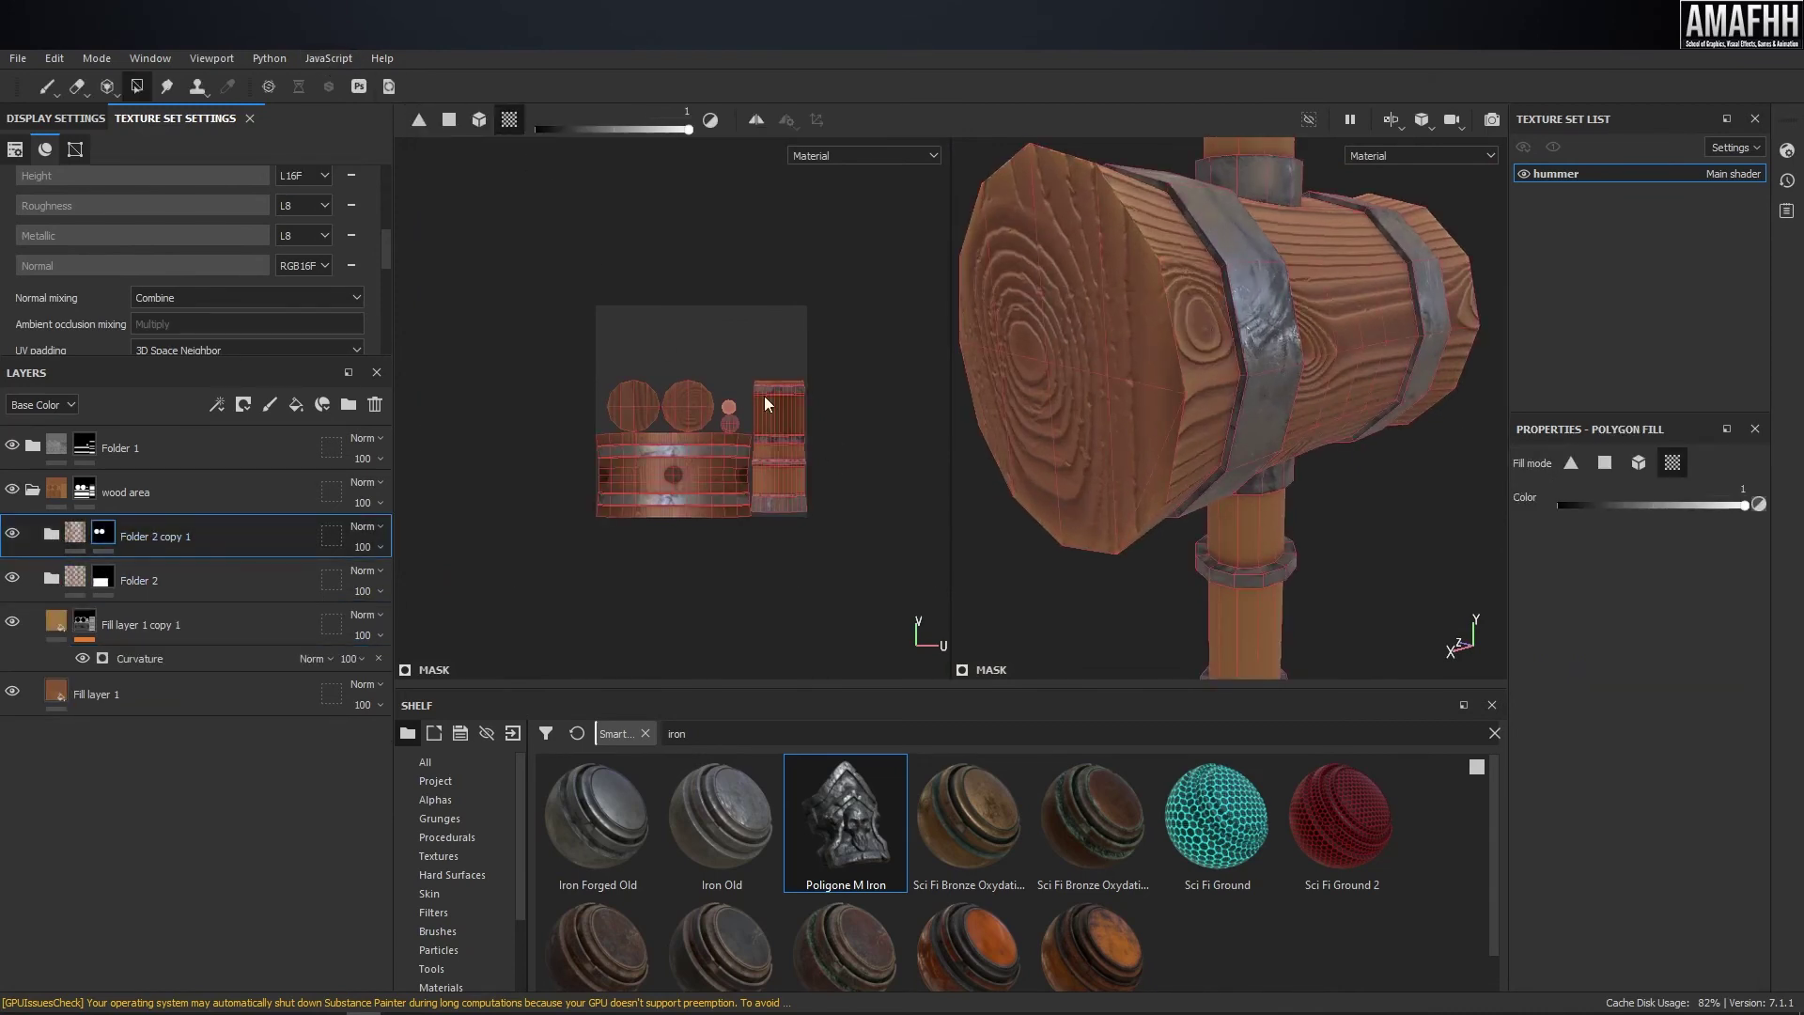
pyautogui.scroll(5, 673, 402)
pyautogui.press('x')
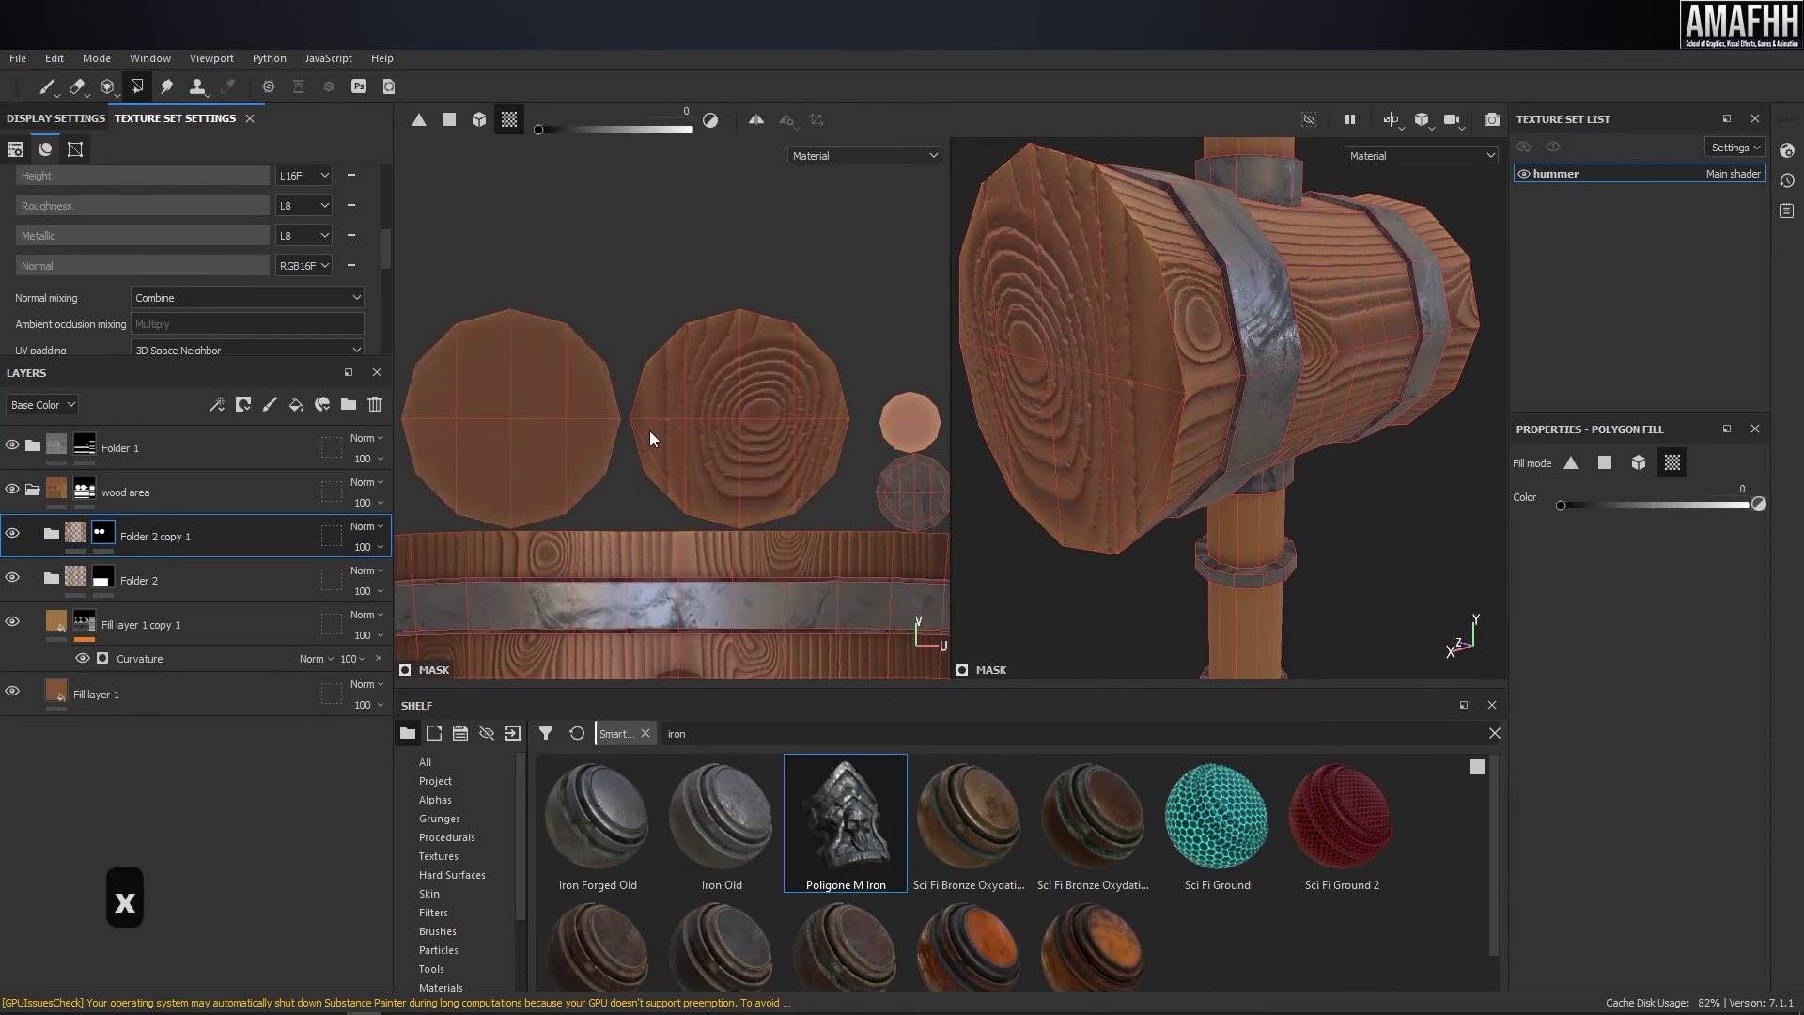
pyautogui.scroll(-3, 592, 425)
# - Duplicate Folder 2 copy 1, clear the new copy's mask, and reveal only the left end cap with a fill value of 1
pyautogui.hotkey('ctrl', 'd')
pyautogui.rightClick(105, 537)
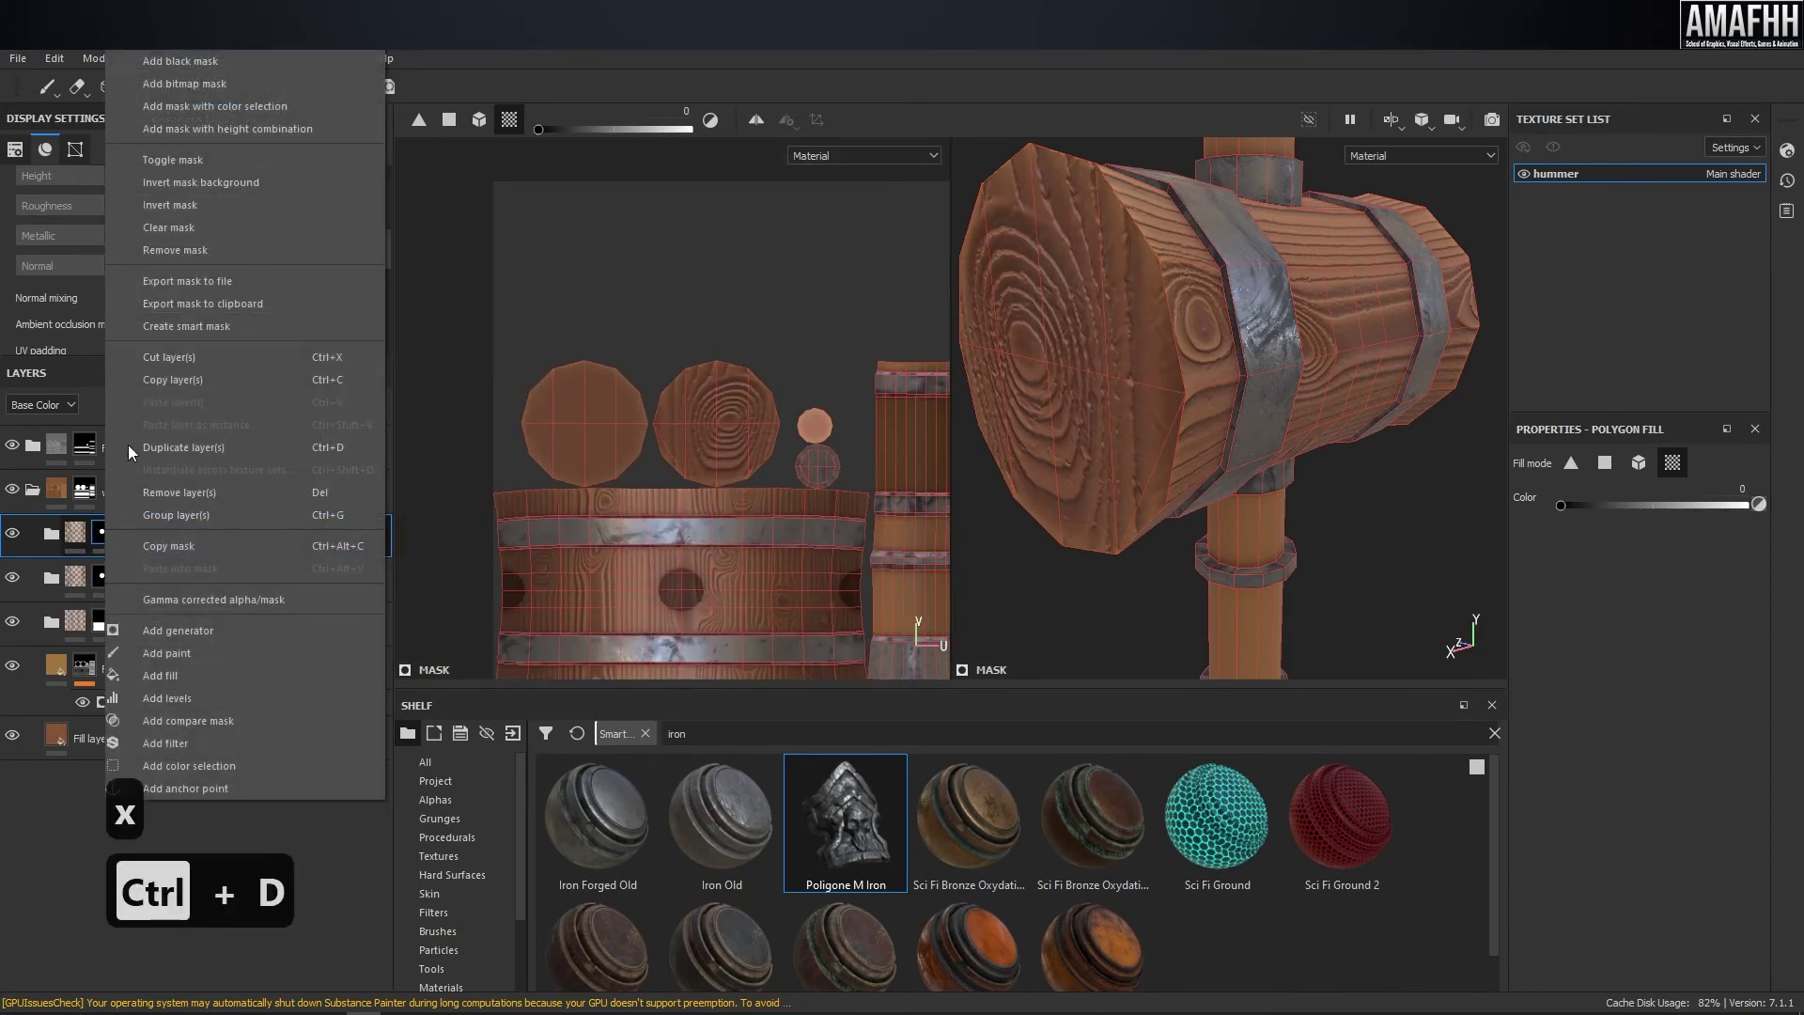
pyautogui.click(179, 231)
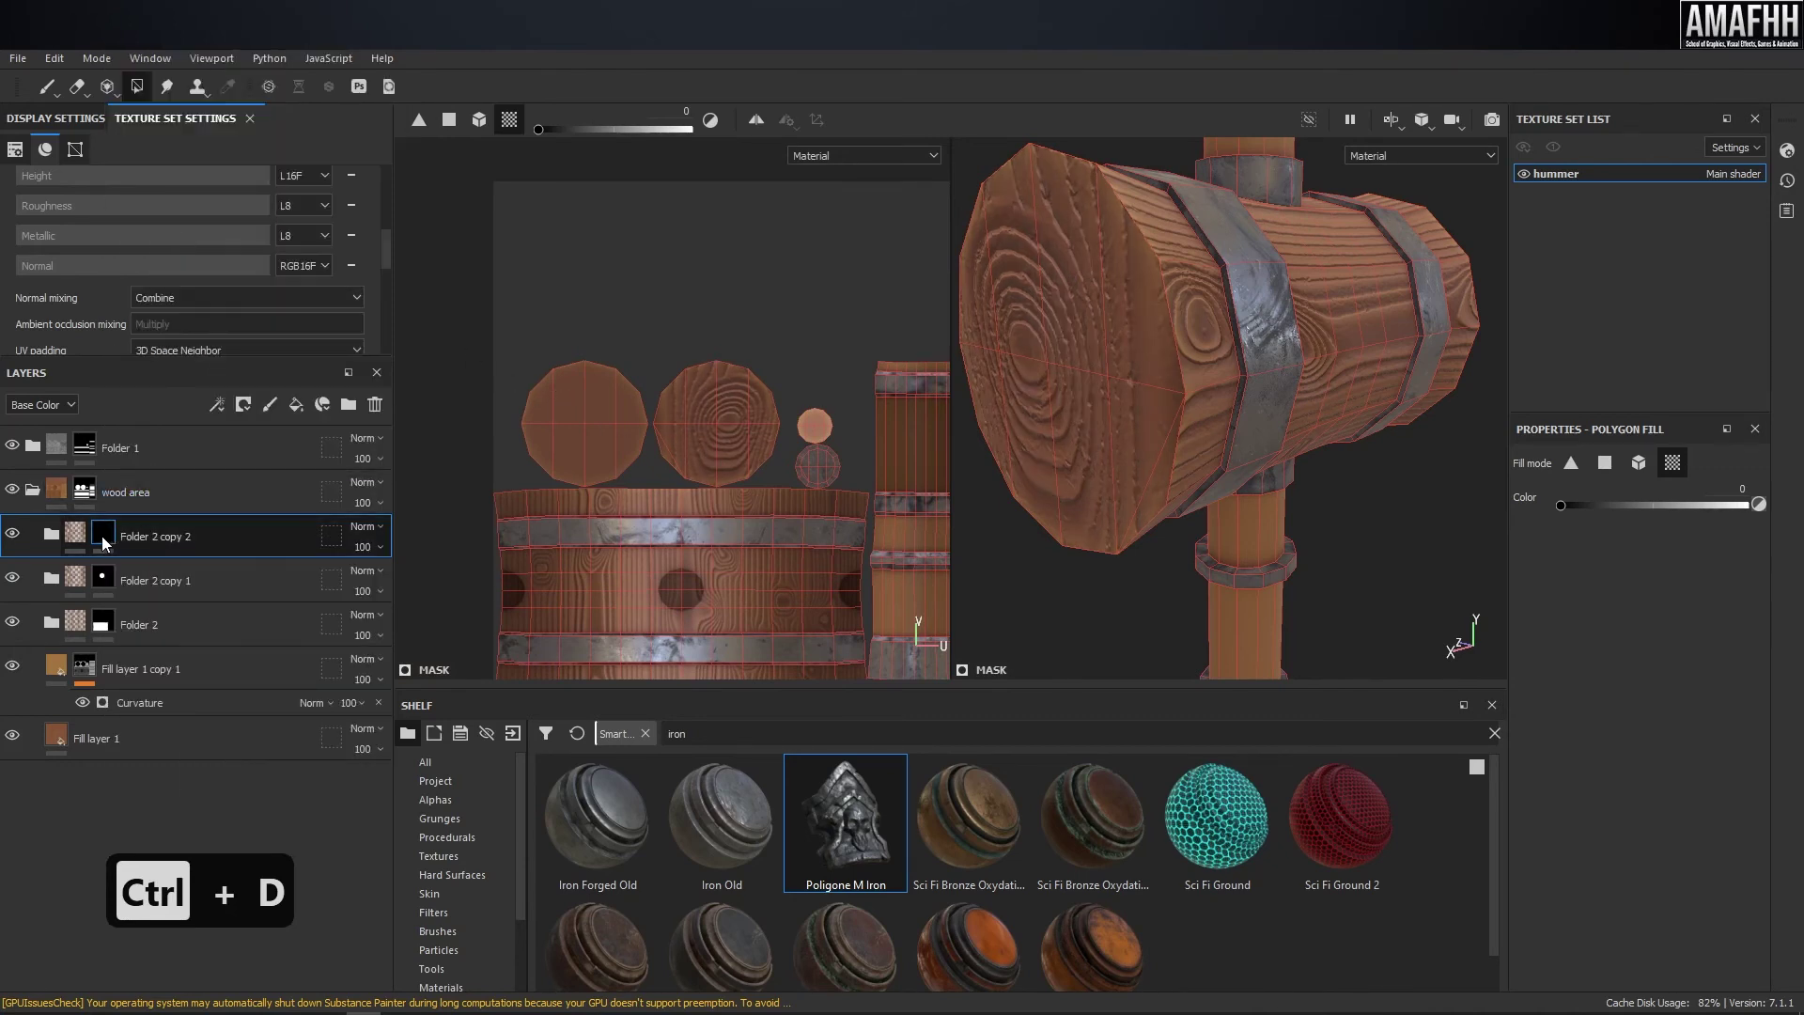
pyautogui.press('x')
pyautogui.scroll(-1, 603, 436)
pyautogui.scroll(-1, 603, 437)
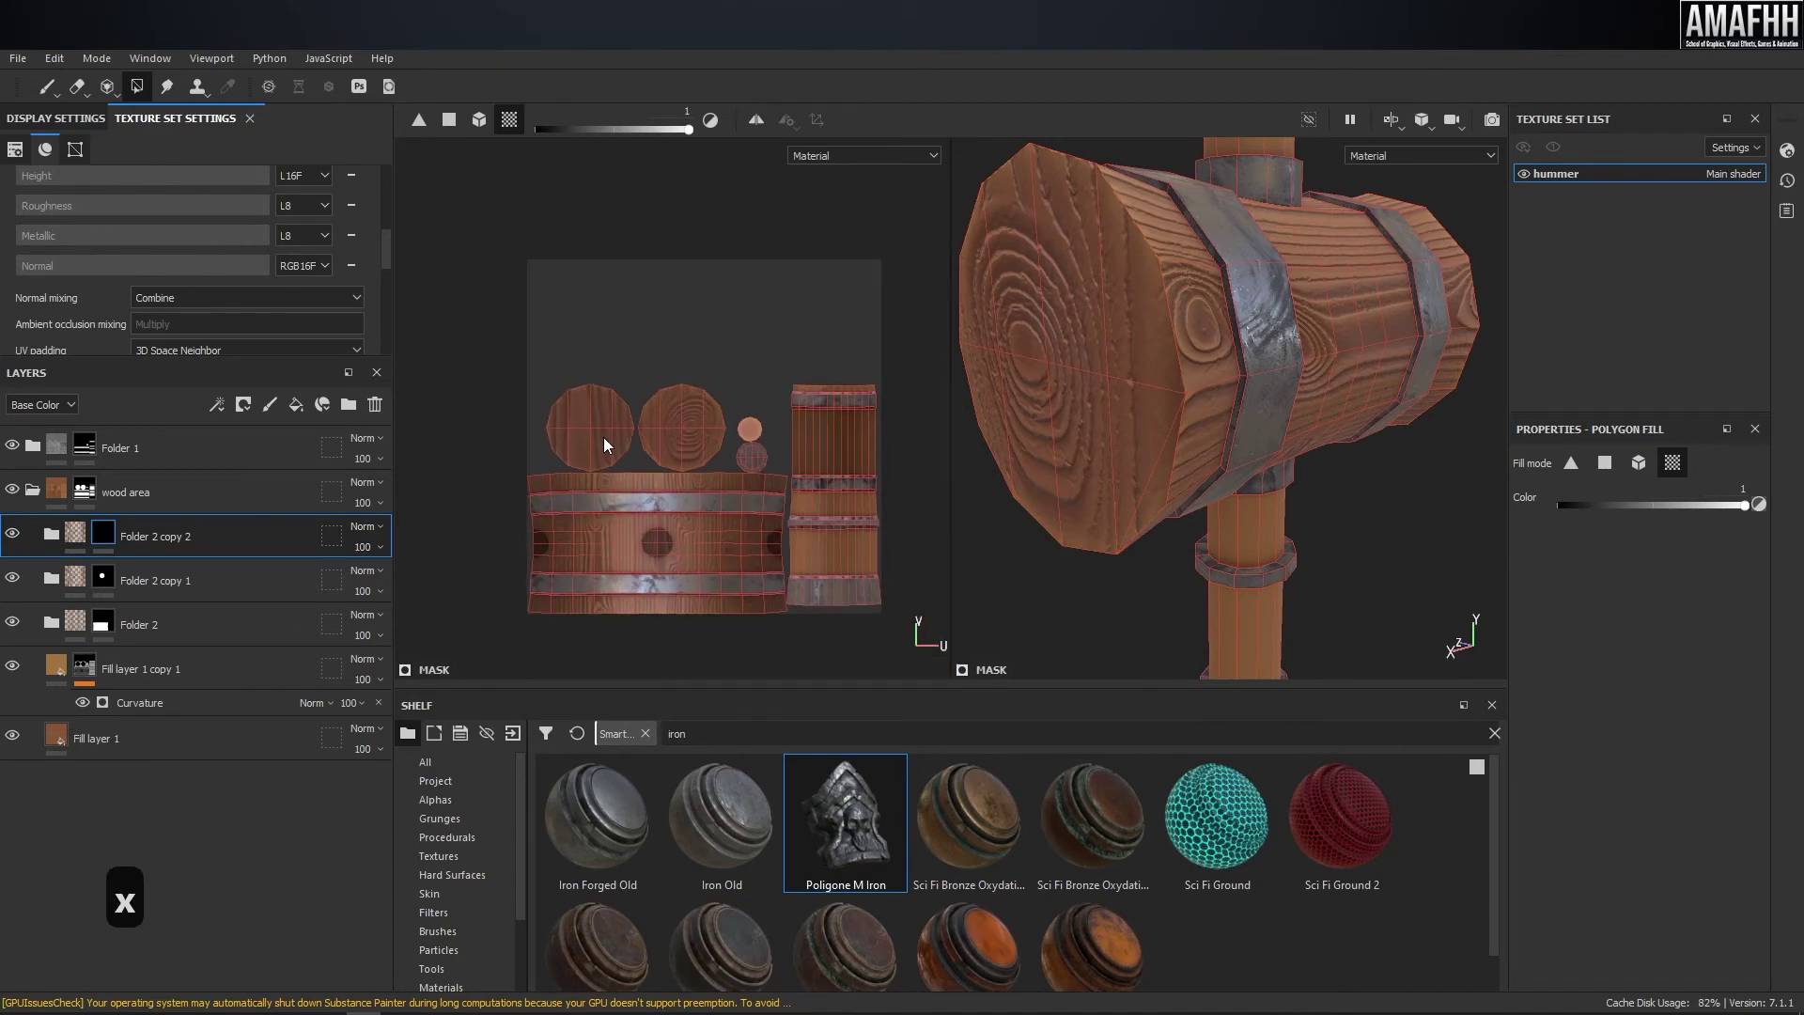
# - Move the Wood 01 projection in Folder 2 copy 2 to an offset of about -0.30, 0.24 so its rings centre on the left end cap
pyautogui.click(51, 535)
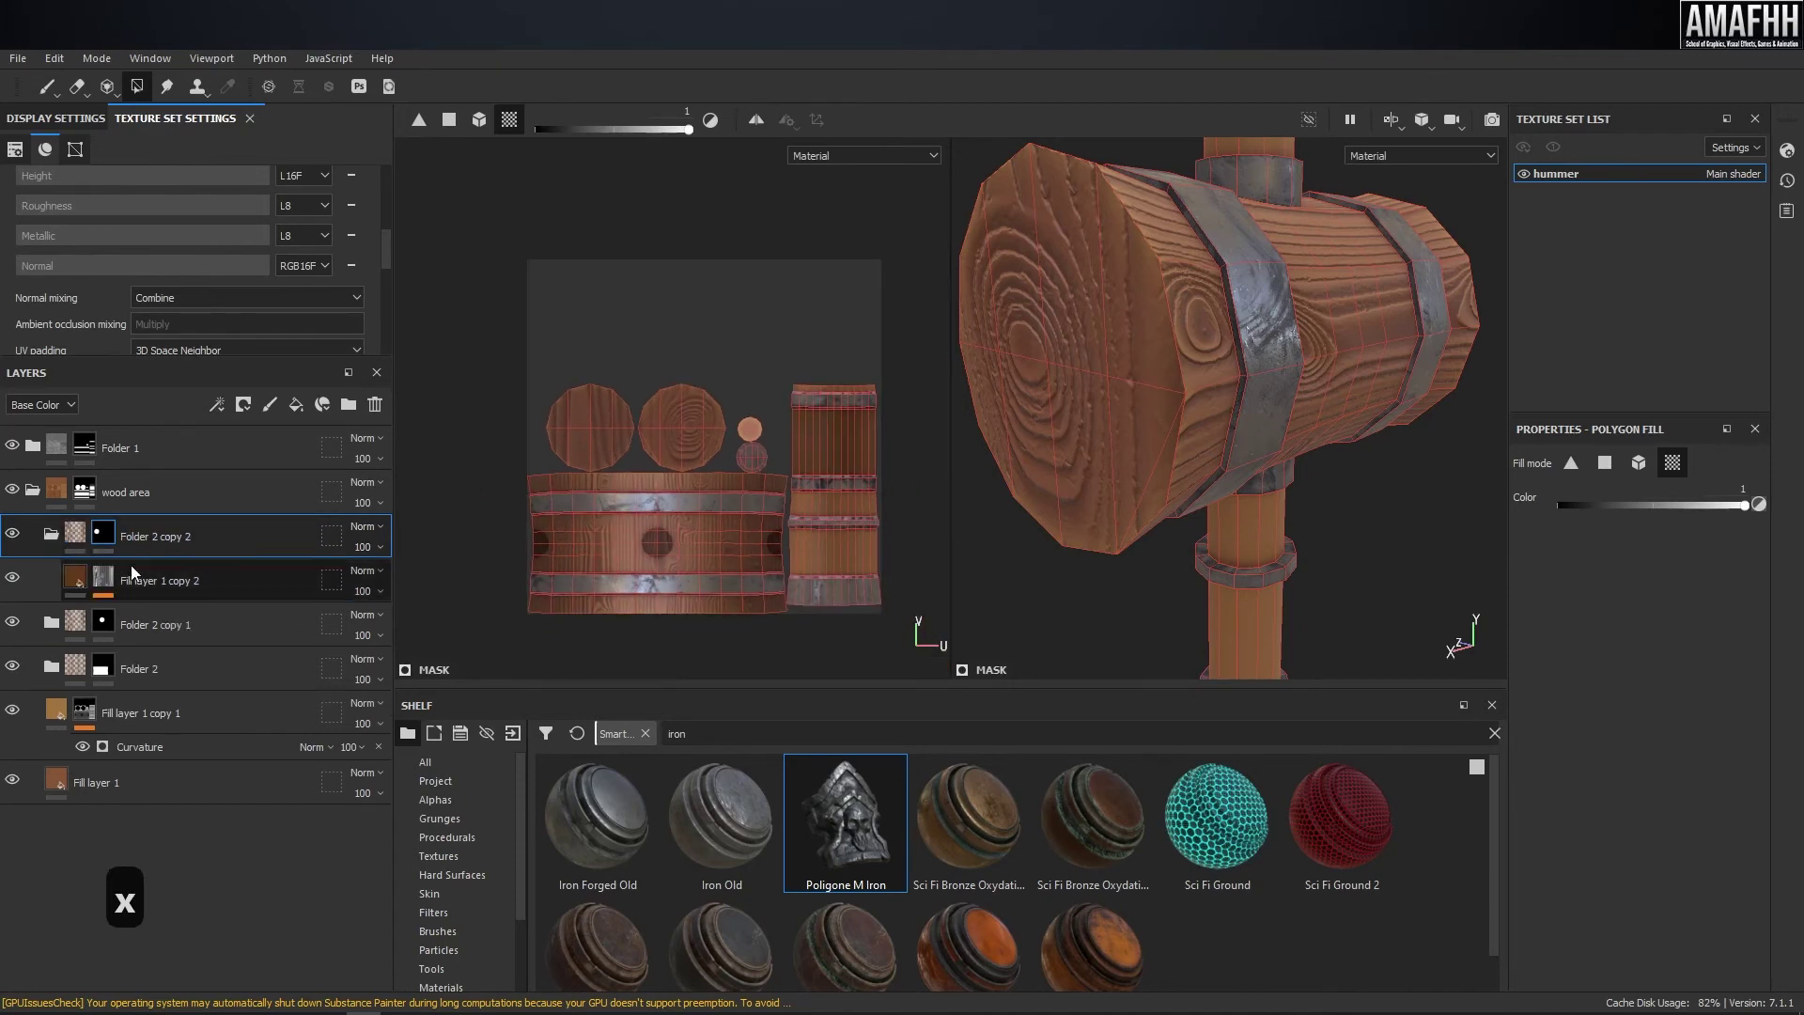
pyautogui.click(105, 585)
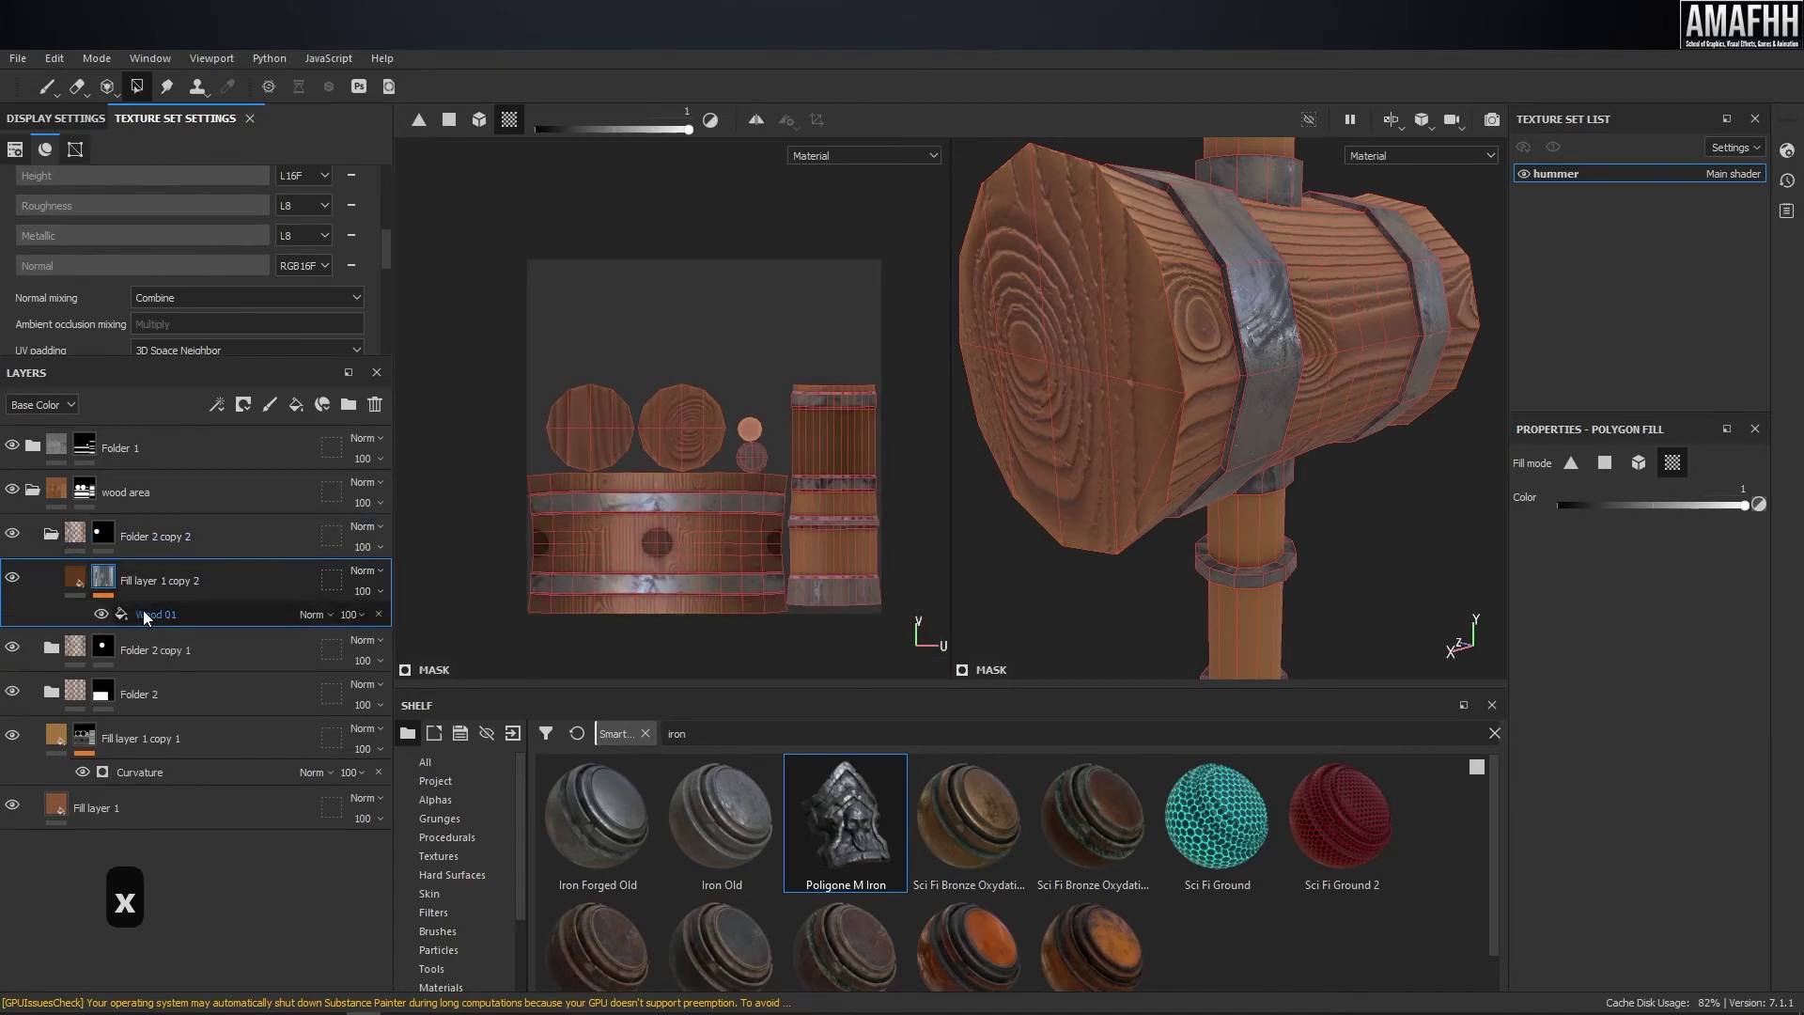
pyautogui.click(145, 616)
pyautogui.moveTo(736, 402); pyautogui.dragTo(640, 395)
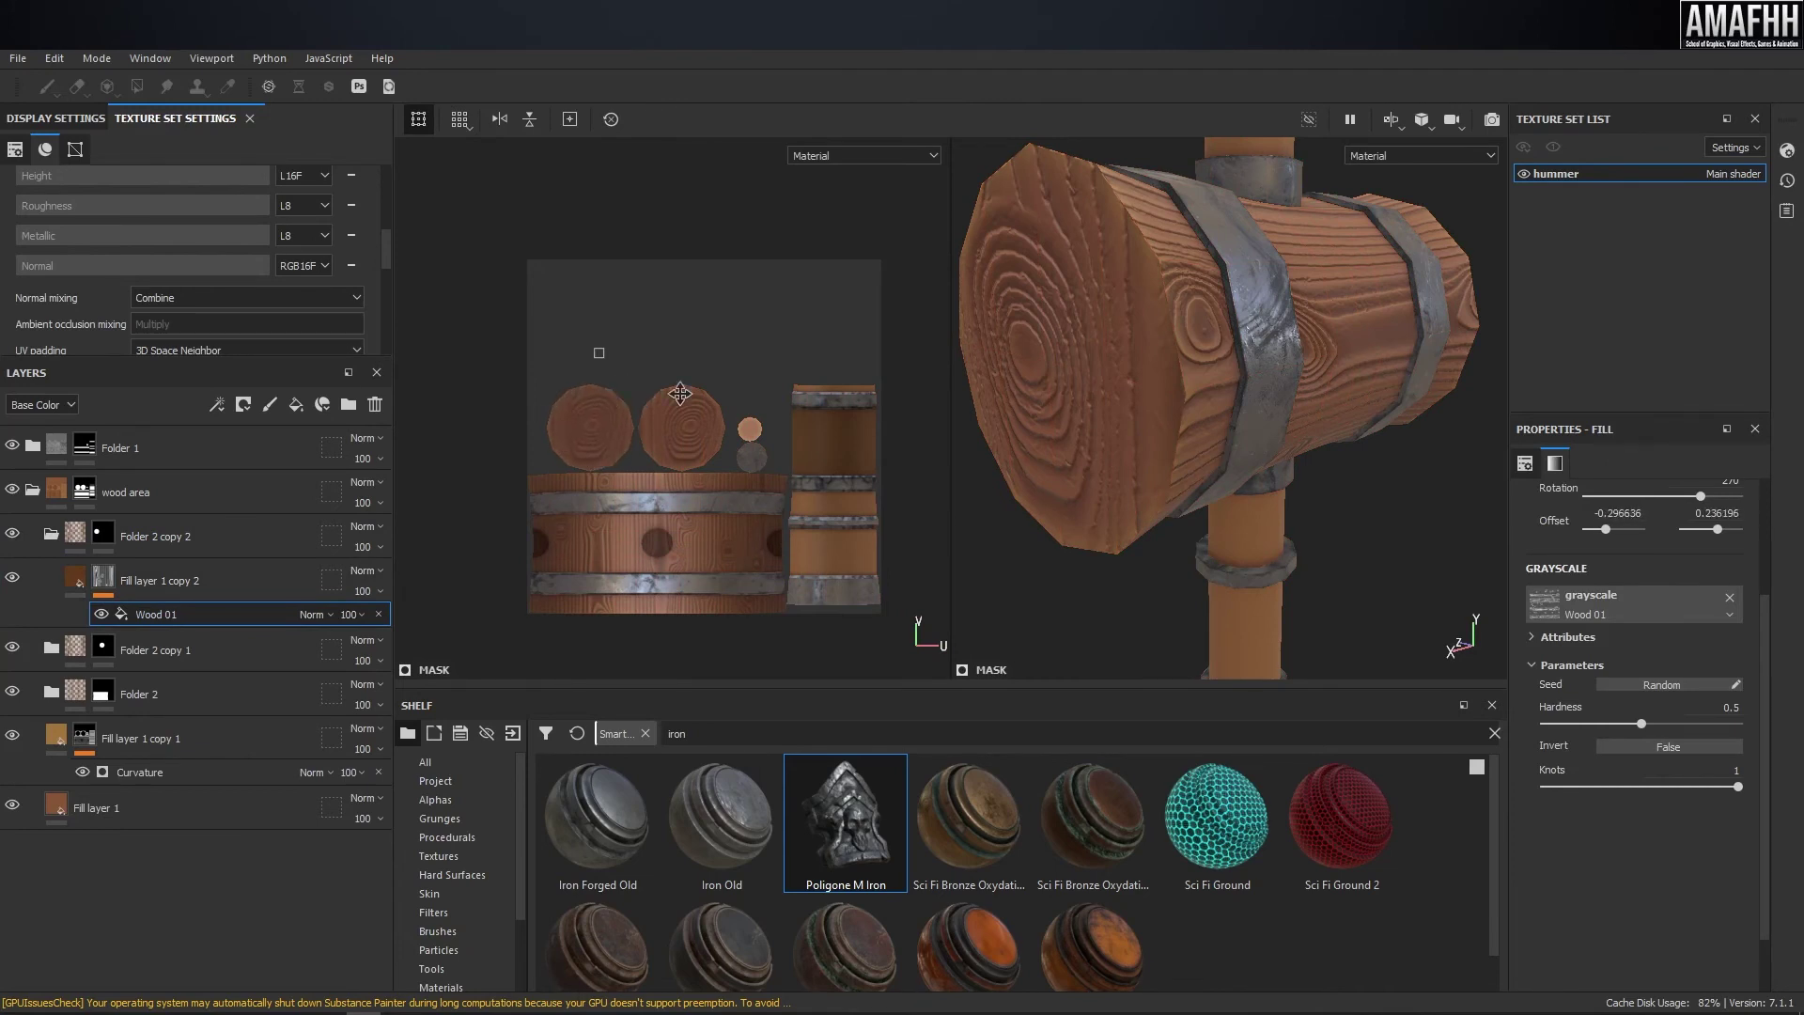
pyautogui.scroll(-5, 1126, 381)
pyautogui.keyDown('alt'); pyautogui.moveTo(1135, 380); pyautogui.dragTo(1039, 344); pyautogui.keyUp('alt')
pyautogui.scroll(5, 1039, 344)
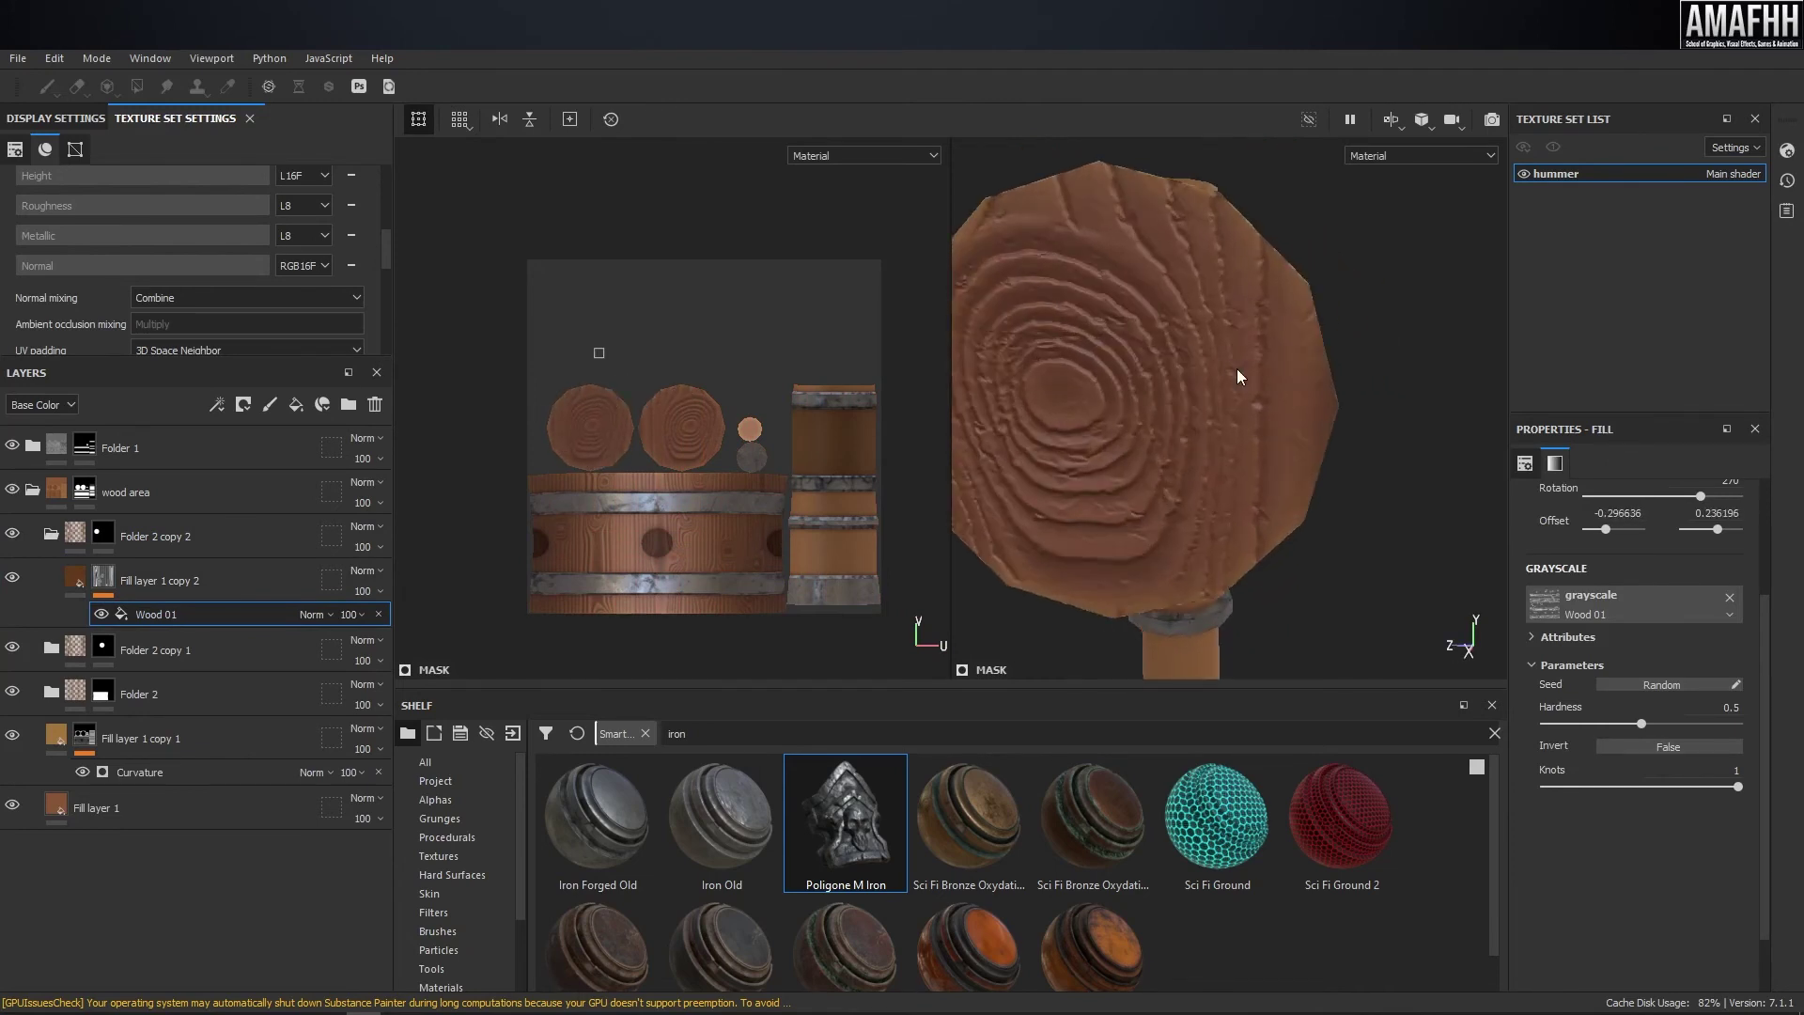
# - Collapse Folder 2 copy 2 and move Fill layer 1 copy 1 with its Curvature mask above the grain folders inside wood area
pyautogui.click(52, 535)
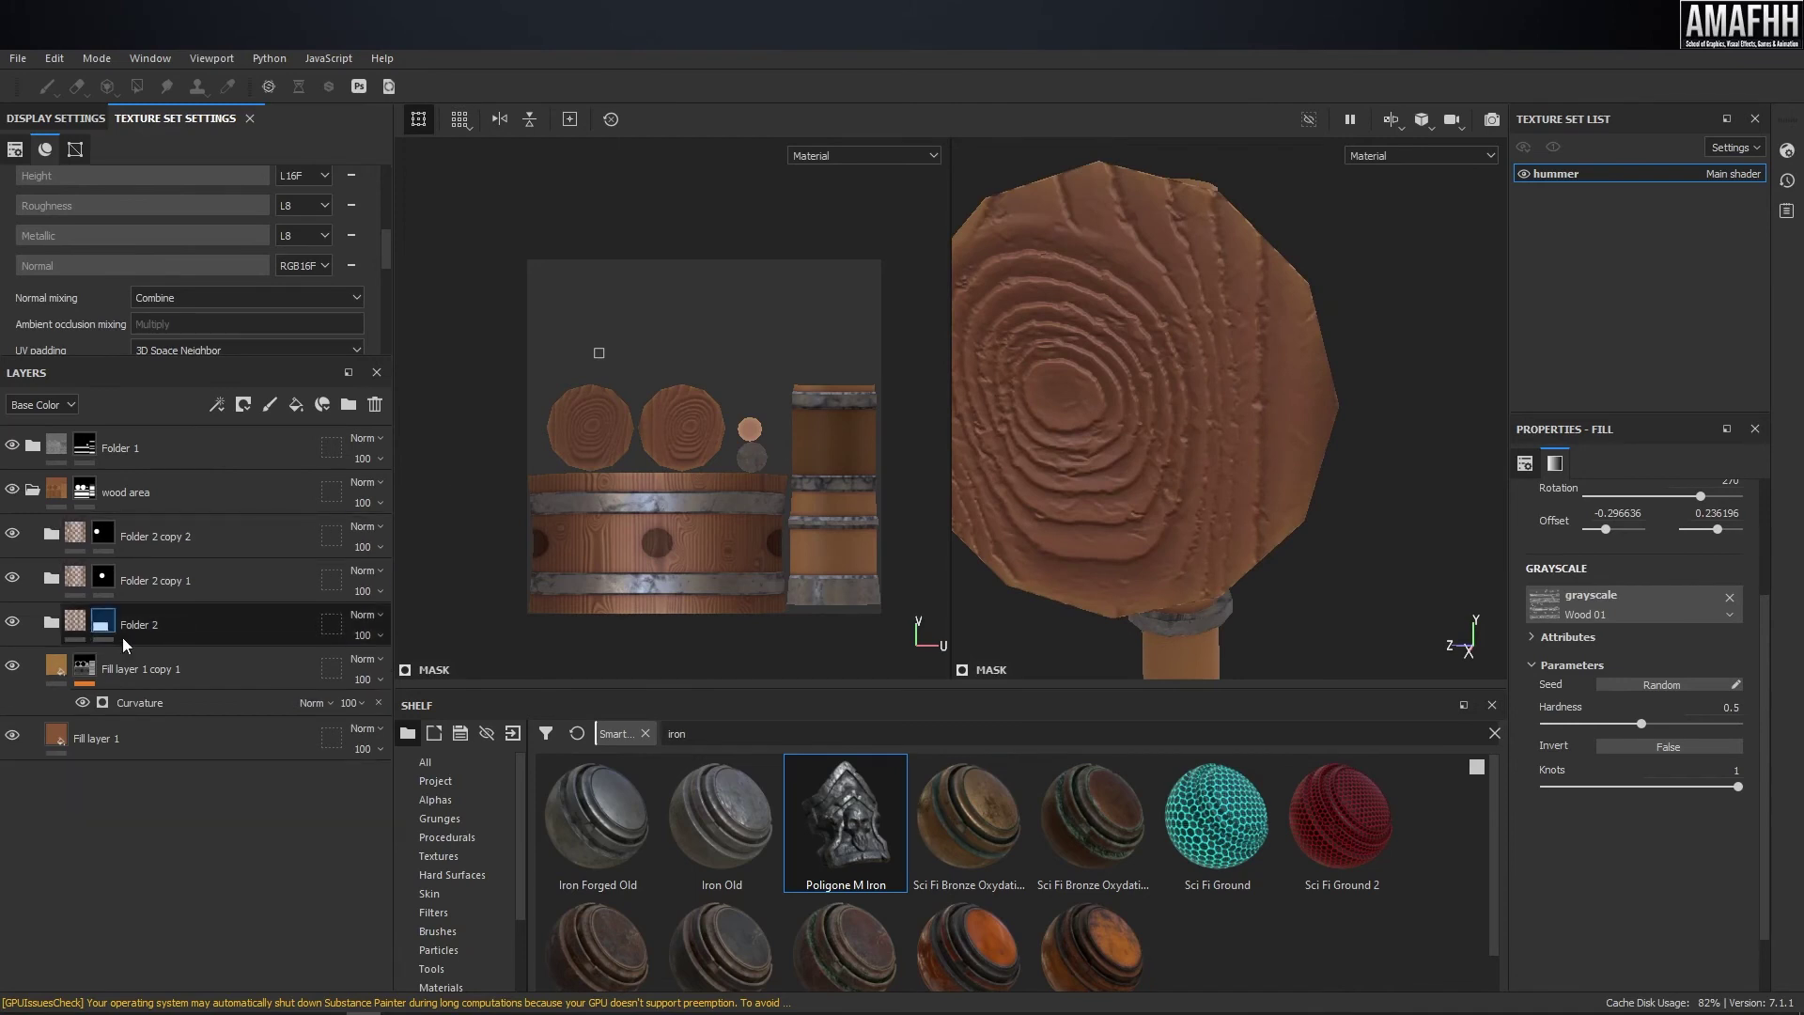
pyautogui.click(194, 668)
pyautogui.press('4')
pyautogui.moveTo(193, 665); pyautogui.dragTo(233, 511)
pyautogui.keyDown('alt'); pyautogui.moveTo(1370, 325); pyautogui.dragTo(983, 319); pyautogui.keyUp('alt')
pyautogui.press('f')
pyautogui.scroll(-2, 1136, 342)
pyautogui.keyDown('alt'); pyautogui.moveTo(1135, 342); pyautogui.dragTo(1300, 329); pyautogui.keyUp('alt')
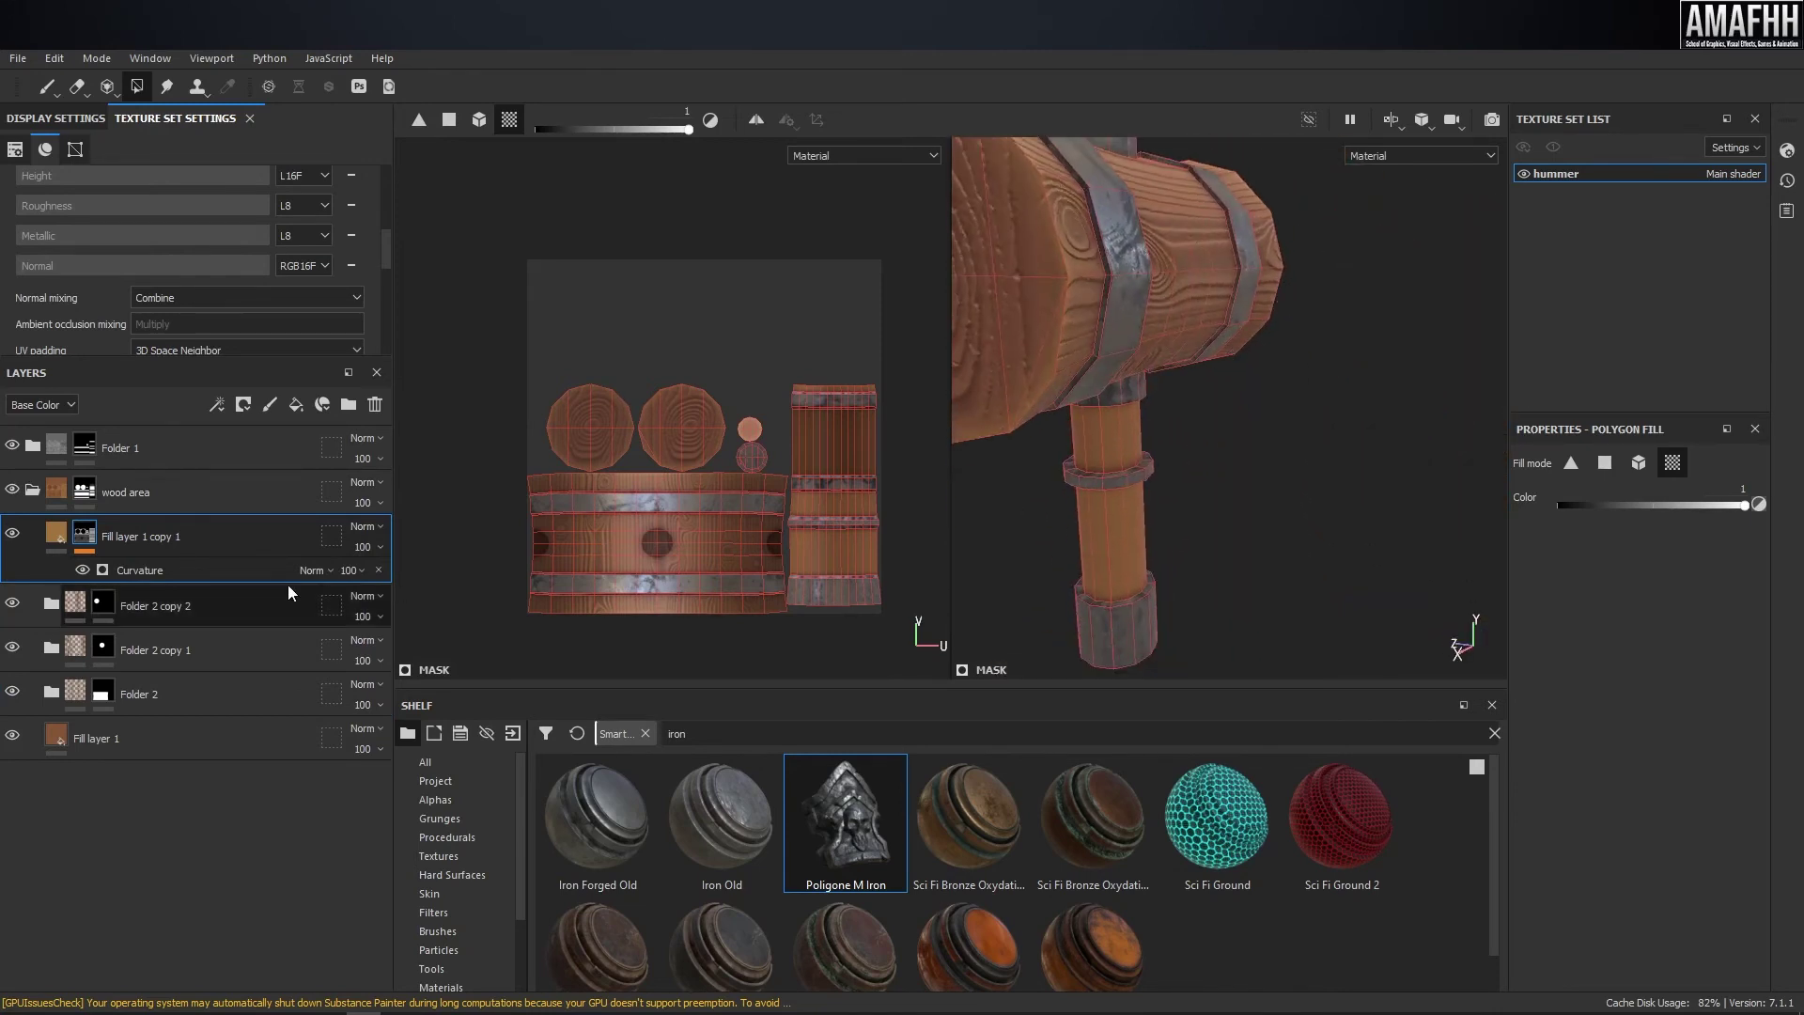
# - Reveal the wood grain on the hammer handle by filling its UV island in Folder 2's mask with a value of 1
pyautogui.click(93, 693)
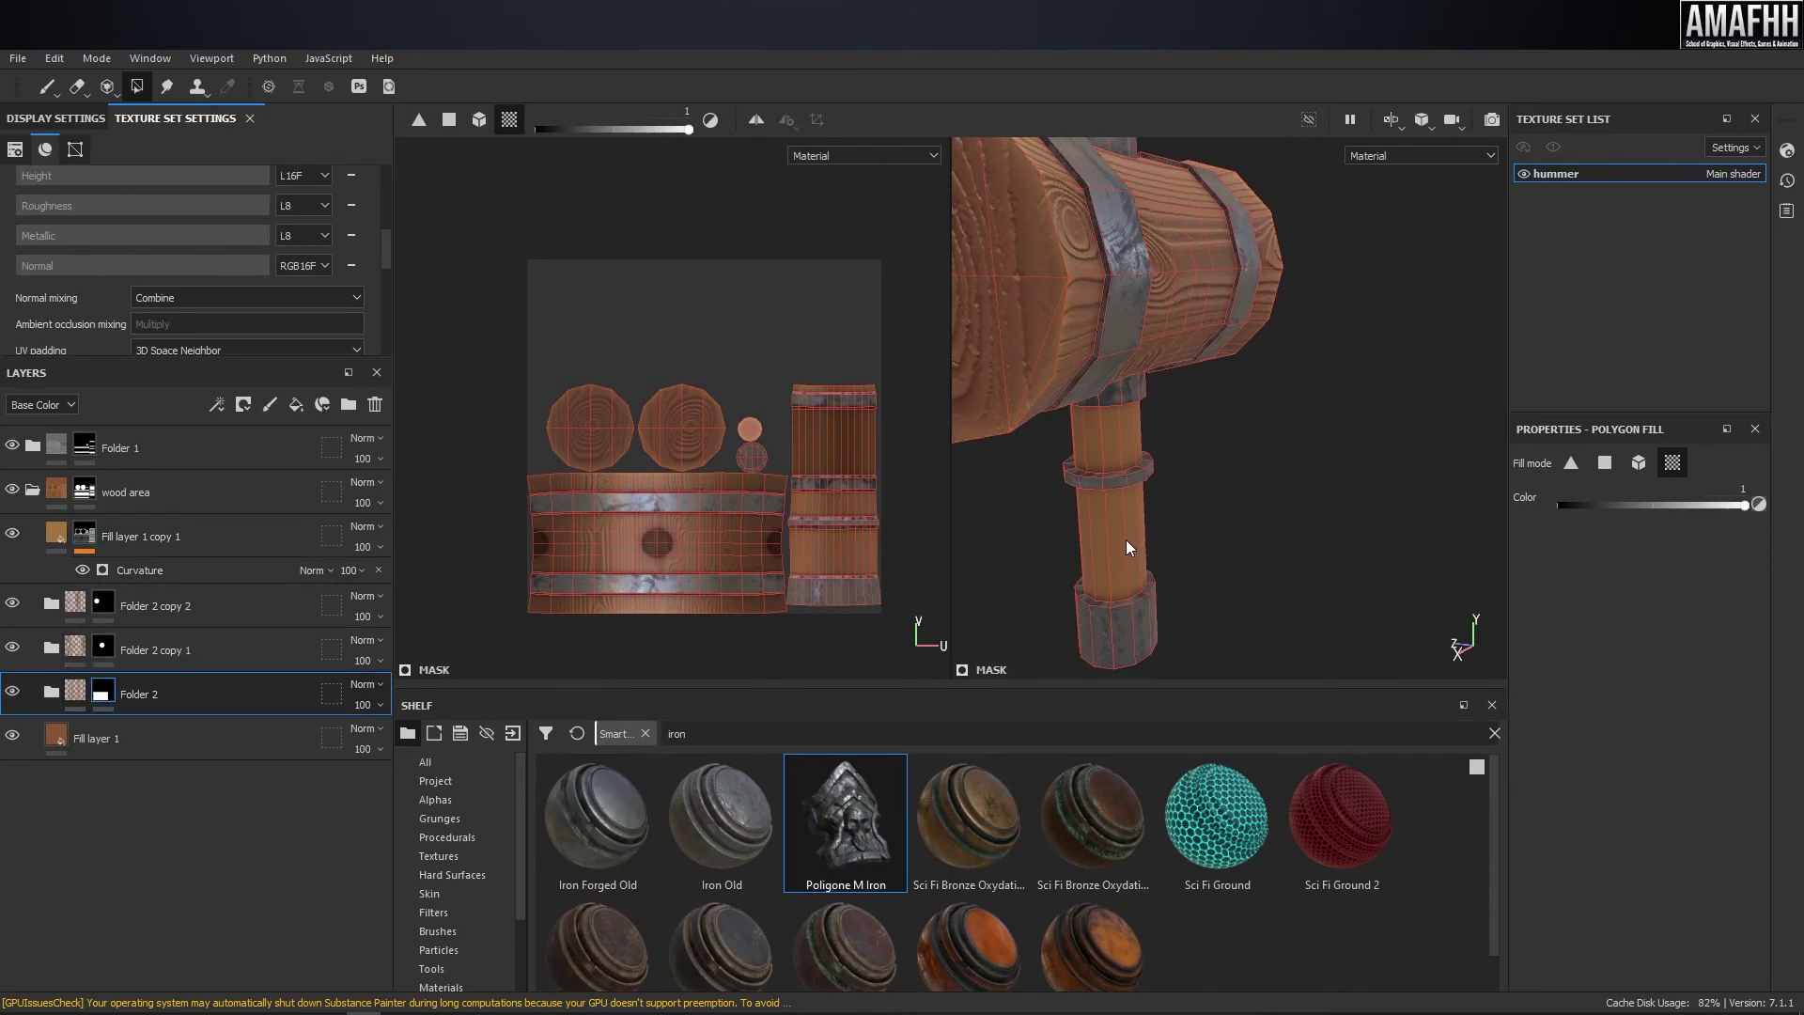
pyautogui.keyDown('alt'); pyautogui.moveTo(1183, 557); pyautogui.dragTo(1193, 495); pyautogui.keyUp('alt')
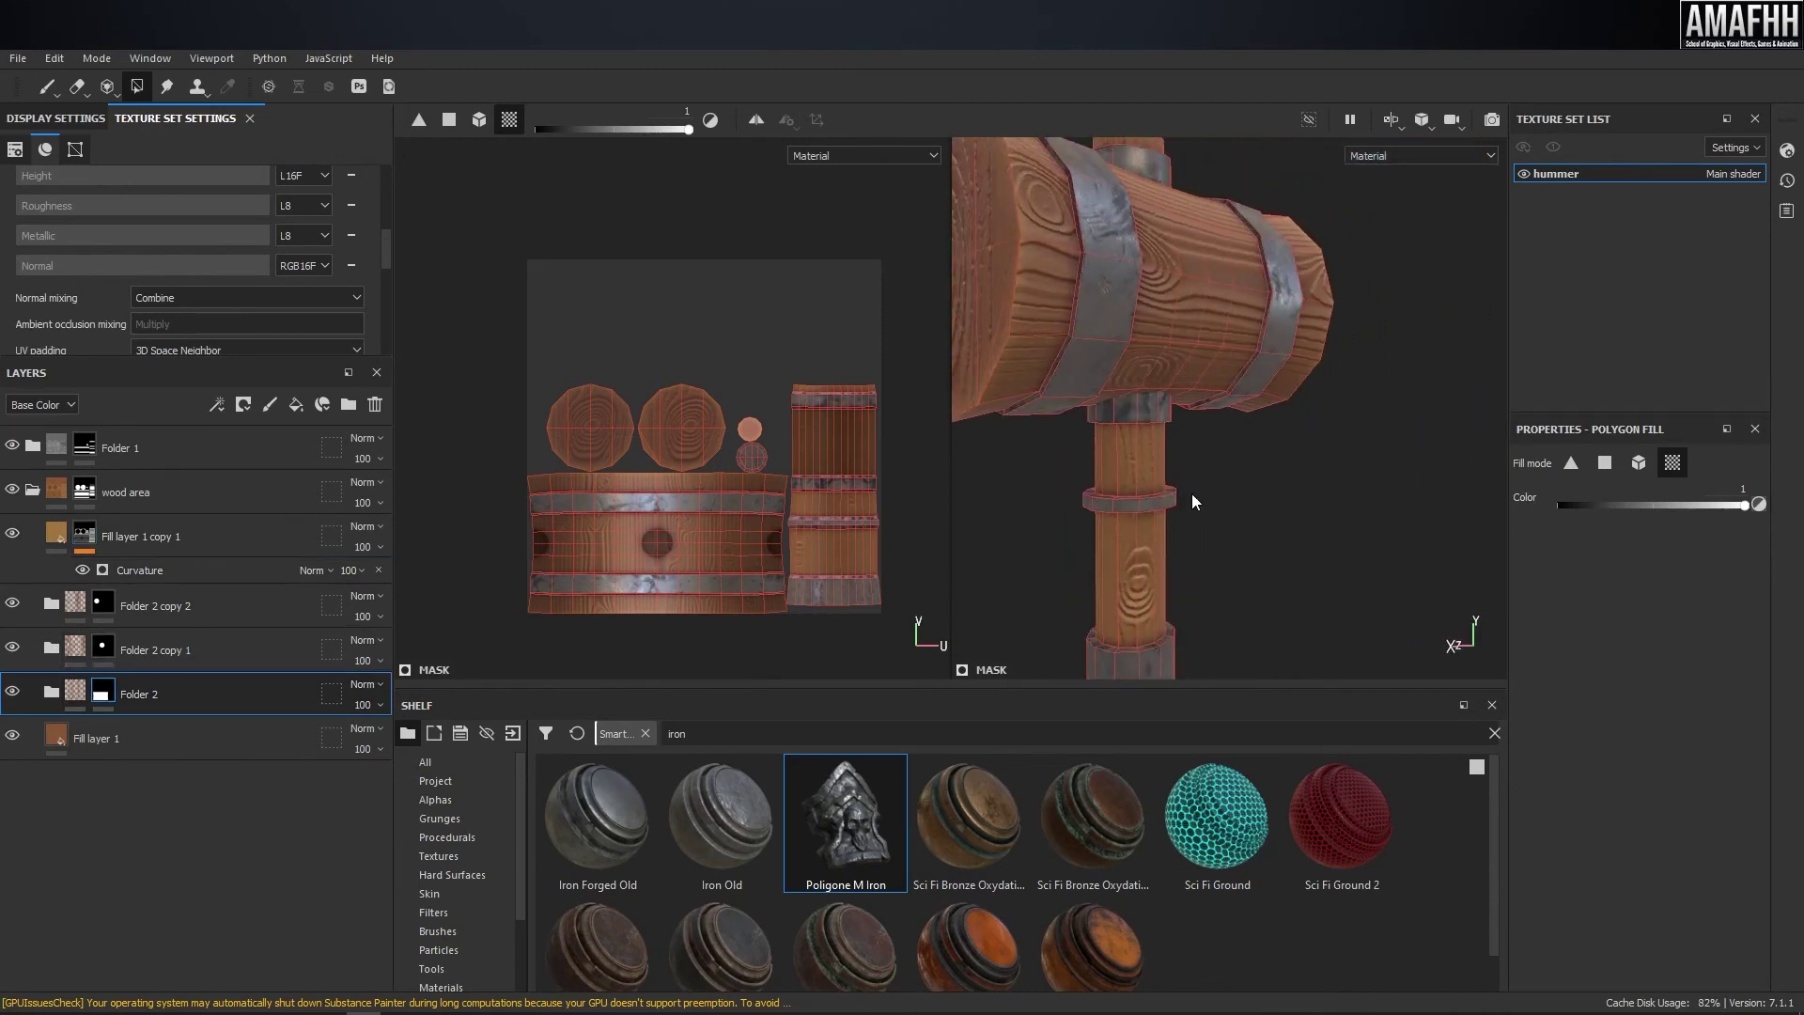
pyautogui.keyDown('alt'); pyautogui.moveTo(1278, 496); pyautogui.dragTo(1231, 404, button='middle'); pyautogui.keyUp('alt')
pyautogui.keyDown('alt'); pyautogui.moveTo(1231, 404); pyautogui.dragTo(1410, 451); pyautogui.keyUp('alt')
pyautogui.scroll(-4, 990, 406)
pyautogui.keyDown('alt'); pyautogui.moveTo(990, 406); pyautogui.dragTo(1163, 360); pyautogui.keyUp('alt')
pyautogui.keyDown('alt'); pyautogui.moveTo(1164, 361); pyautogui.dragTo(1190, 450, button='middle'); pyautogui.keyUp('alt')
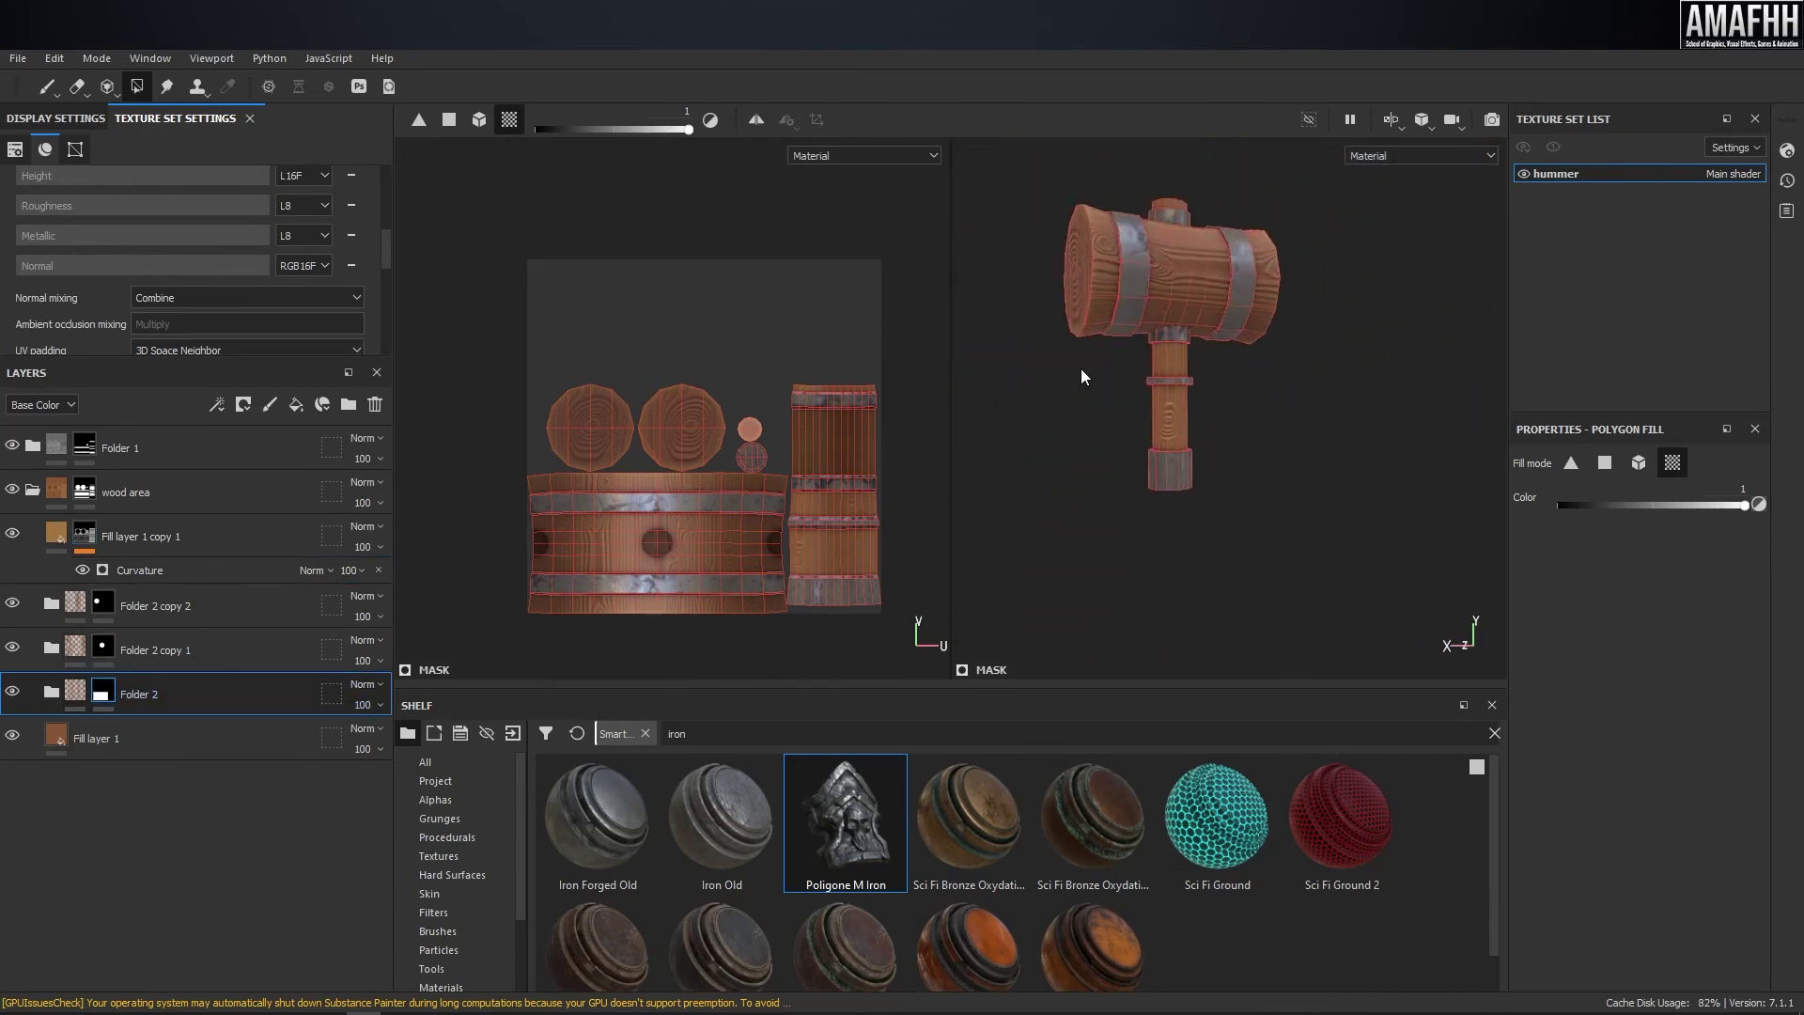
pyautogui.scroll(2, 1199, 444)
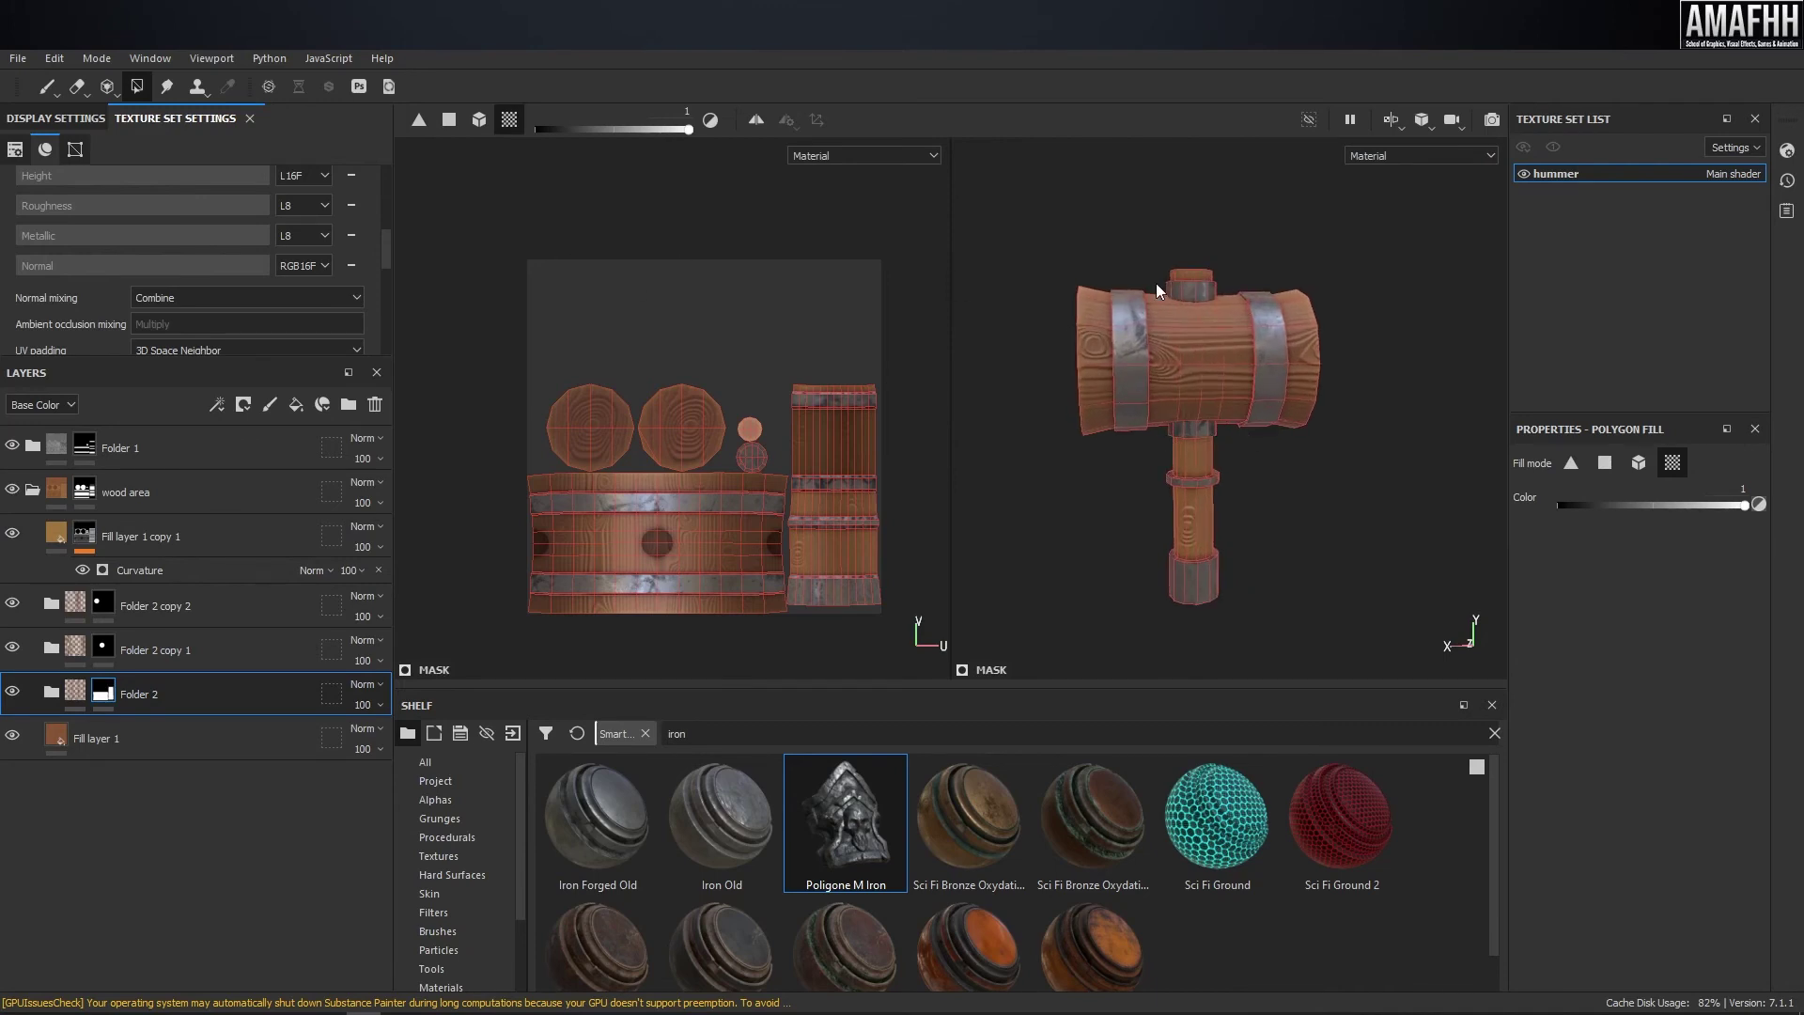
# - Examine the wood grain and metal bands around the hammer head in the full 3D view
pyautogui.press('F2')
pyautogui.keyDown('alt'); pyautogui.moveTo(916, 318); pyautogui.dragTo(1052, 385); pyautogui.keyUp('alt')
pyautogui.keyDown('alt'); pyautogui.moveTo(1127, 376); pyautogui.dragTo(1330, 376, button='right'); pyautogui.keyUp('alt')
pyautogui.keyDown('alt'); pyautogui.moveTo(926, 333); pyautogui.dragTo(789, 273); pyautogui.keyUp('alt')
pyautogui.keyDown('alt'); pyautogui.moveTo(1081, 327); pyautogui.dragTo(1196, 376, button='right'); pyautogui.keyUp('alt')
pyautogui.keyDown('alt'); pyautogui.moveTo(1195, 375); pyautogui.dragTo(1167, 358); pyautogui.keyUp('alt')
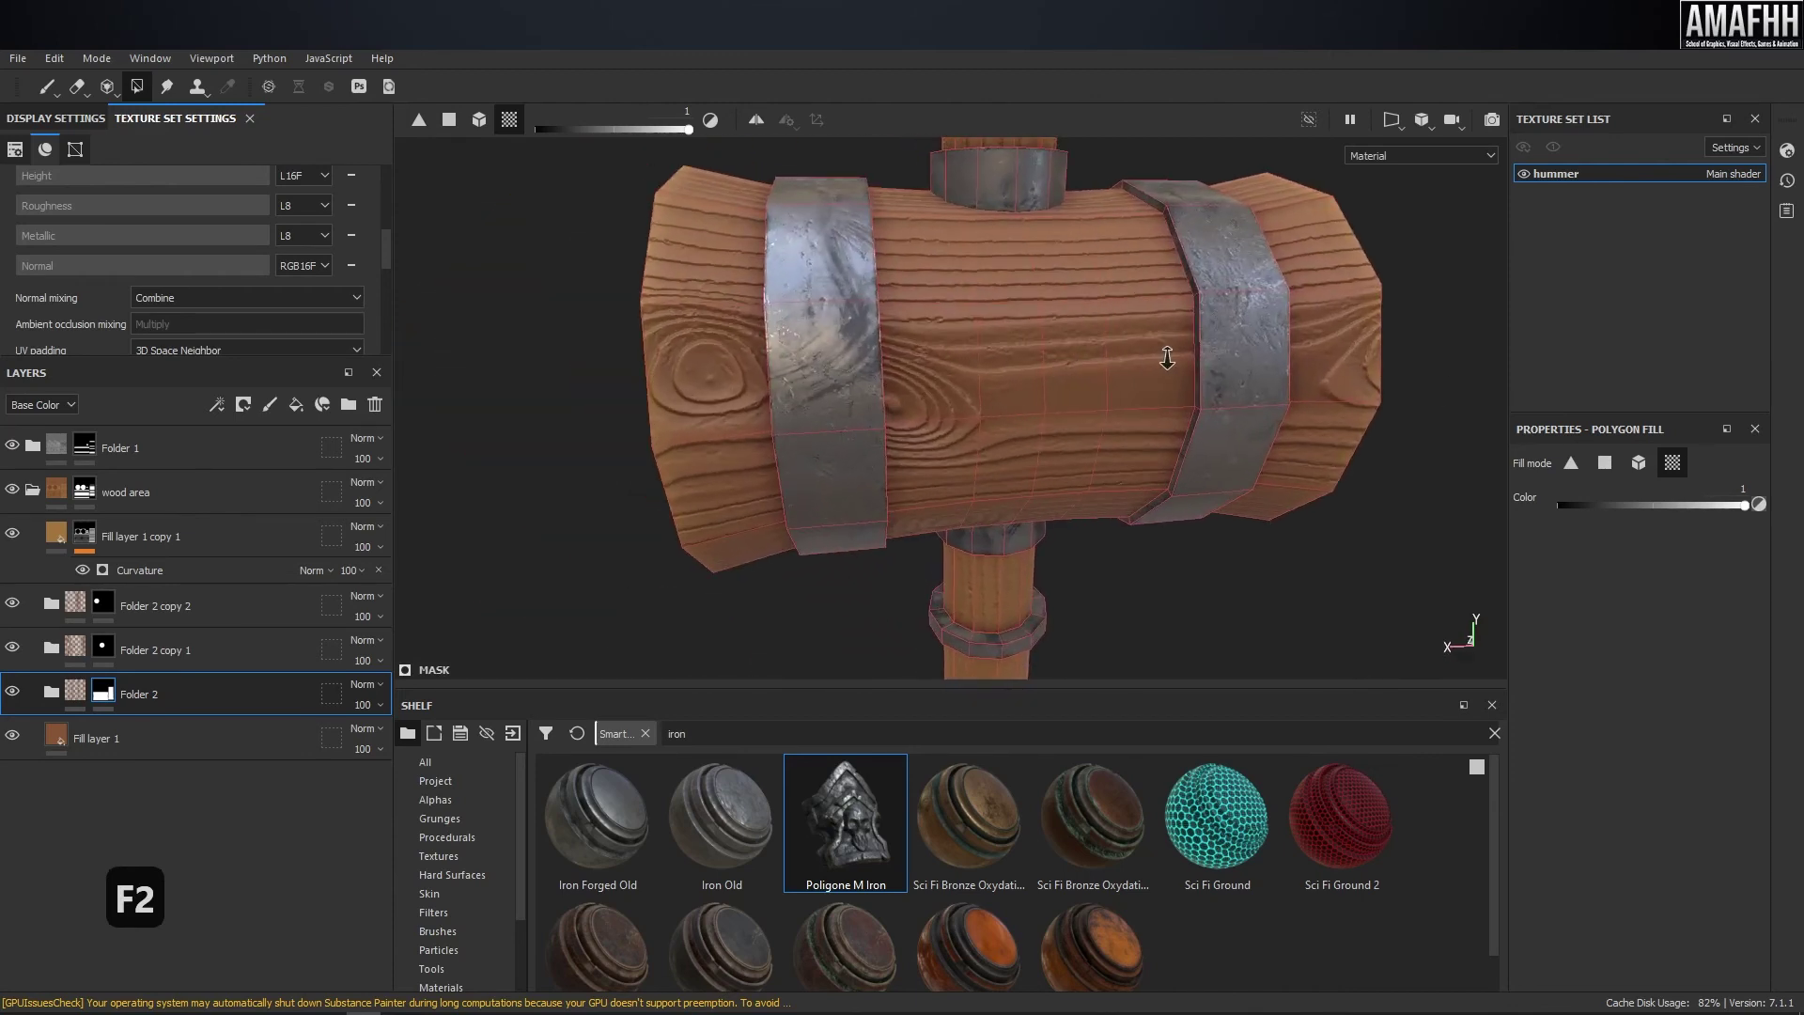
pyautogui.keyDown('alt'); pyautogui.moveTo(1167, 358); pyautogui.dragTo(822, 285, button='right'); pyautogui.keyUp('alt')
pyautogui.keyDown('alt'); pyautogui.moveTo(821, 285); pyautogui.dragTo(811, 265); pyautogui.keyUp('alt')
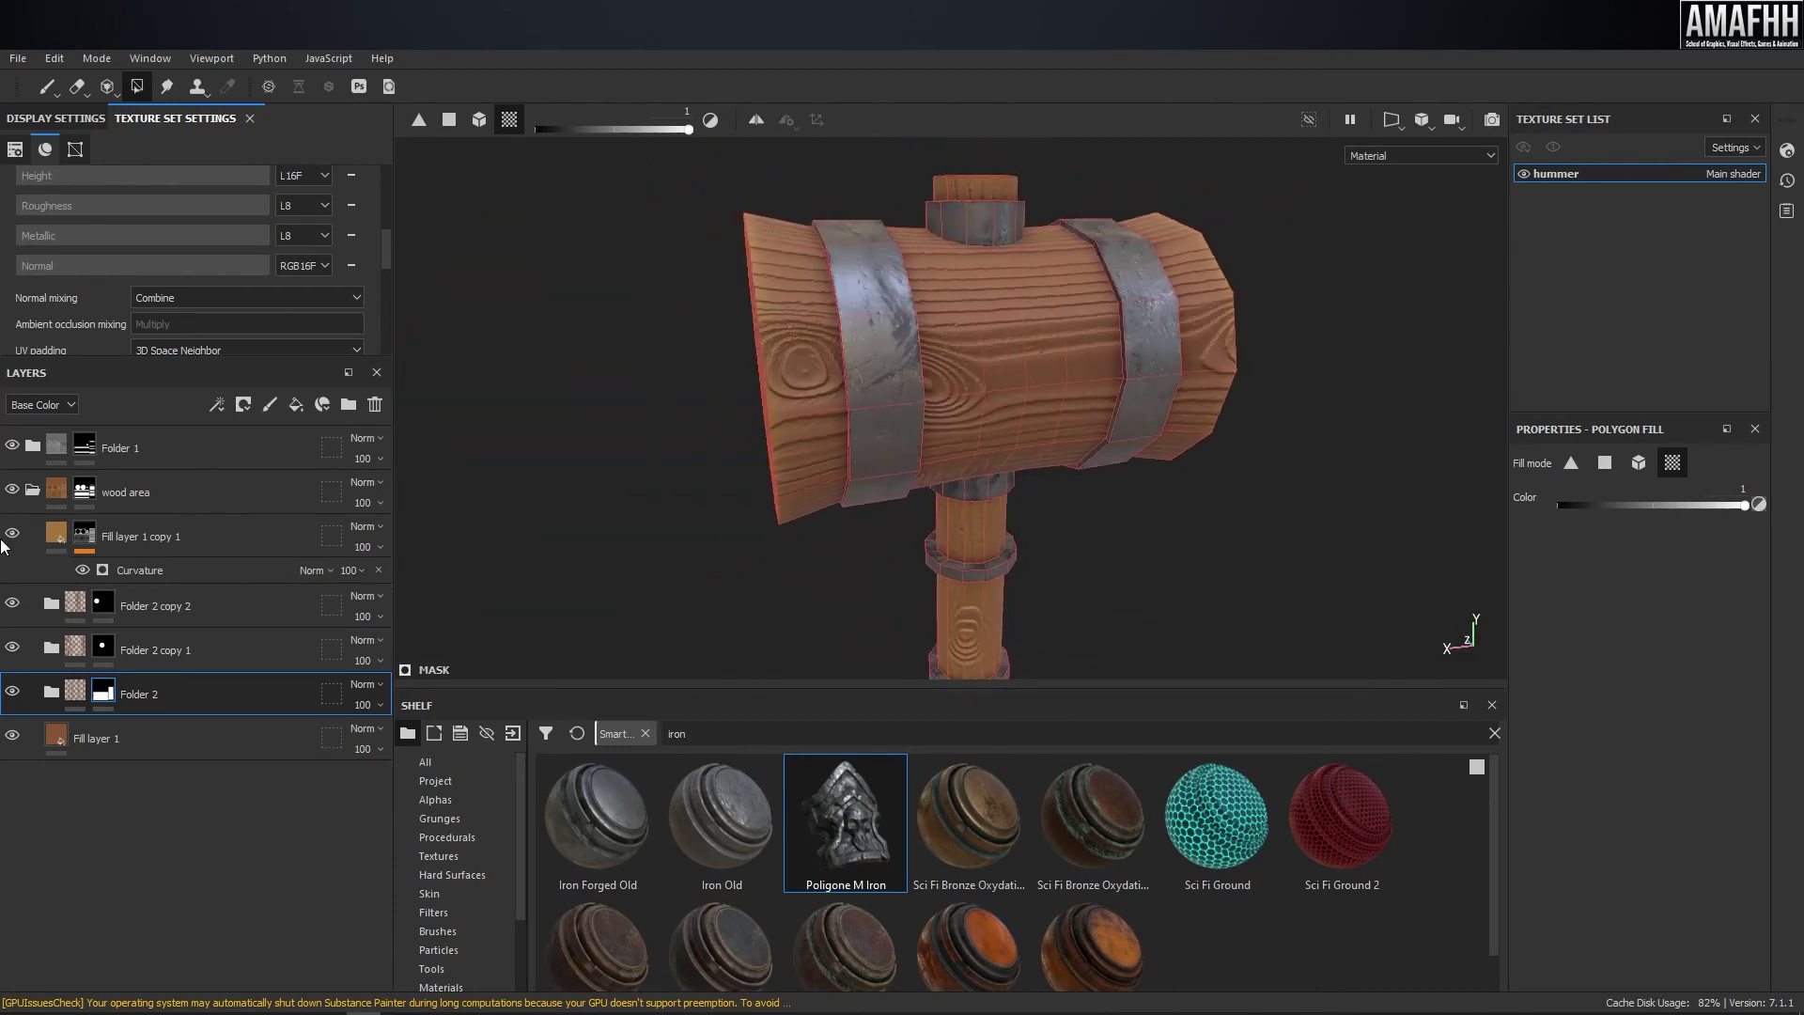
# - Collapse the wood area folder, open Folder 1, and add a fill layer above Poligone M Iron
pyautogui.click(33, 490)
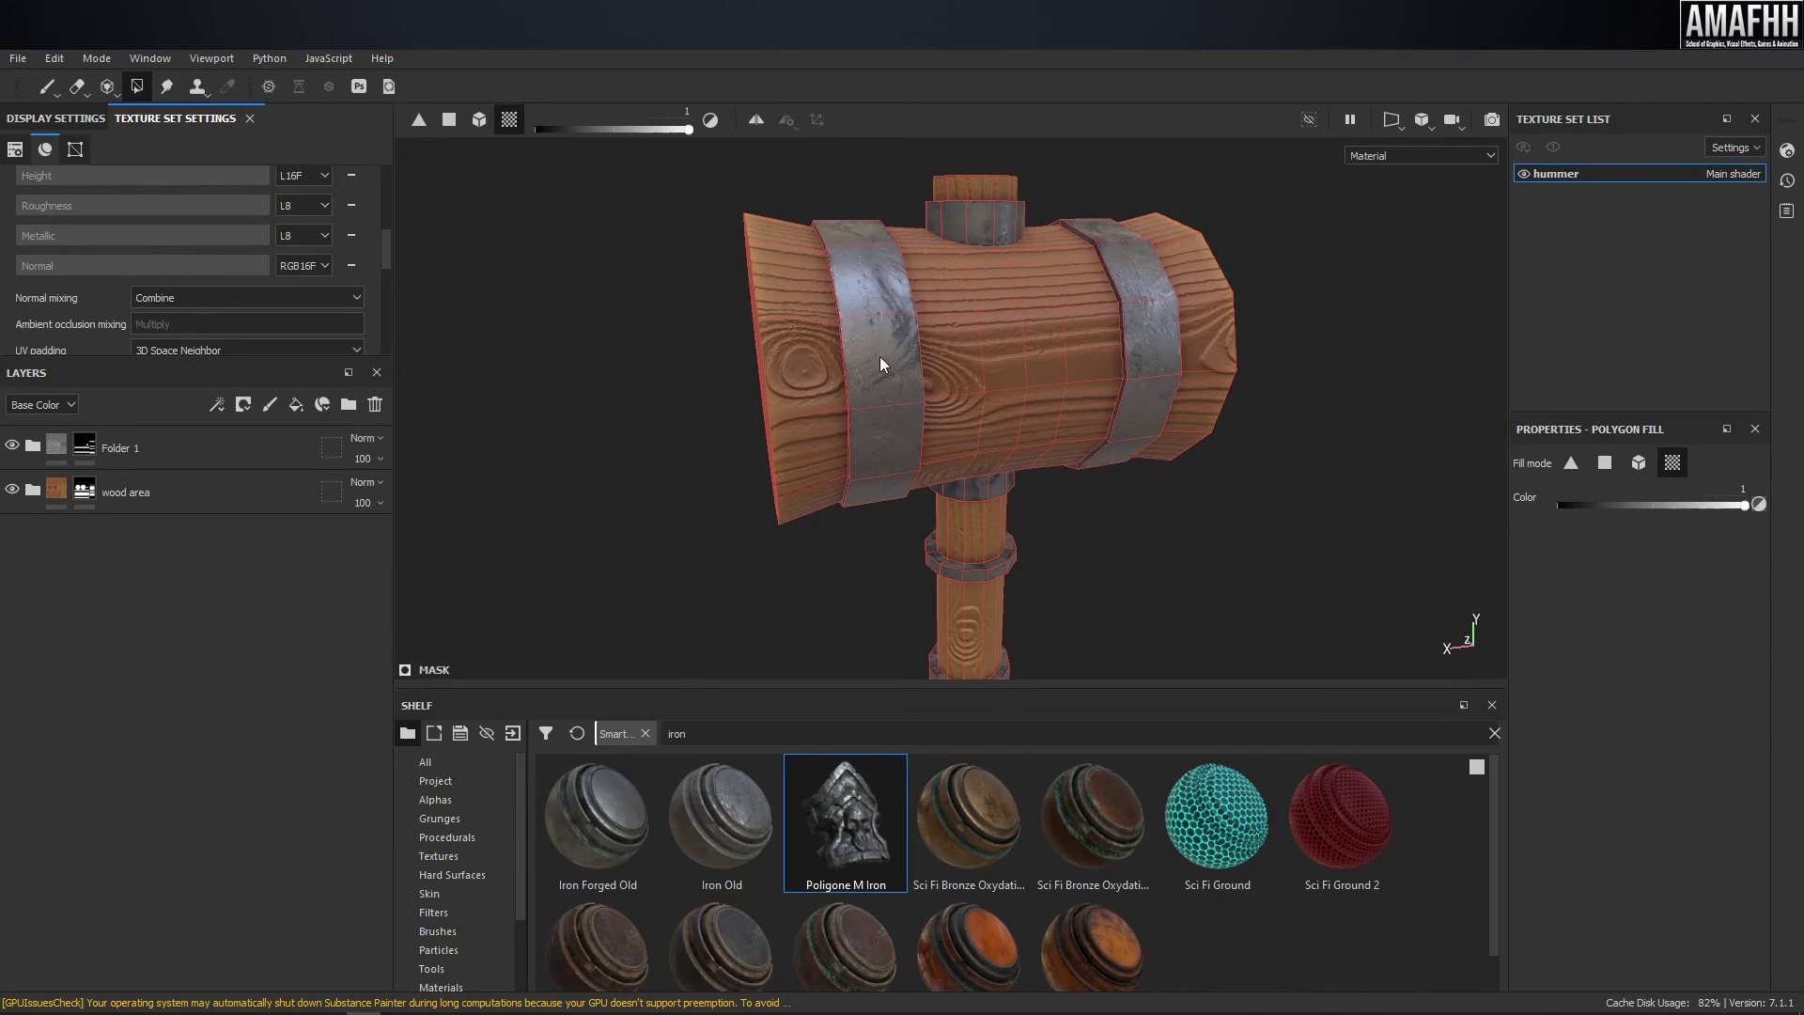
pyautogui.click(32, 446)
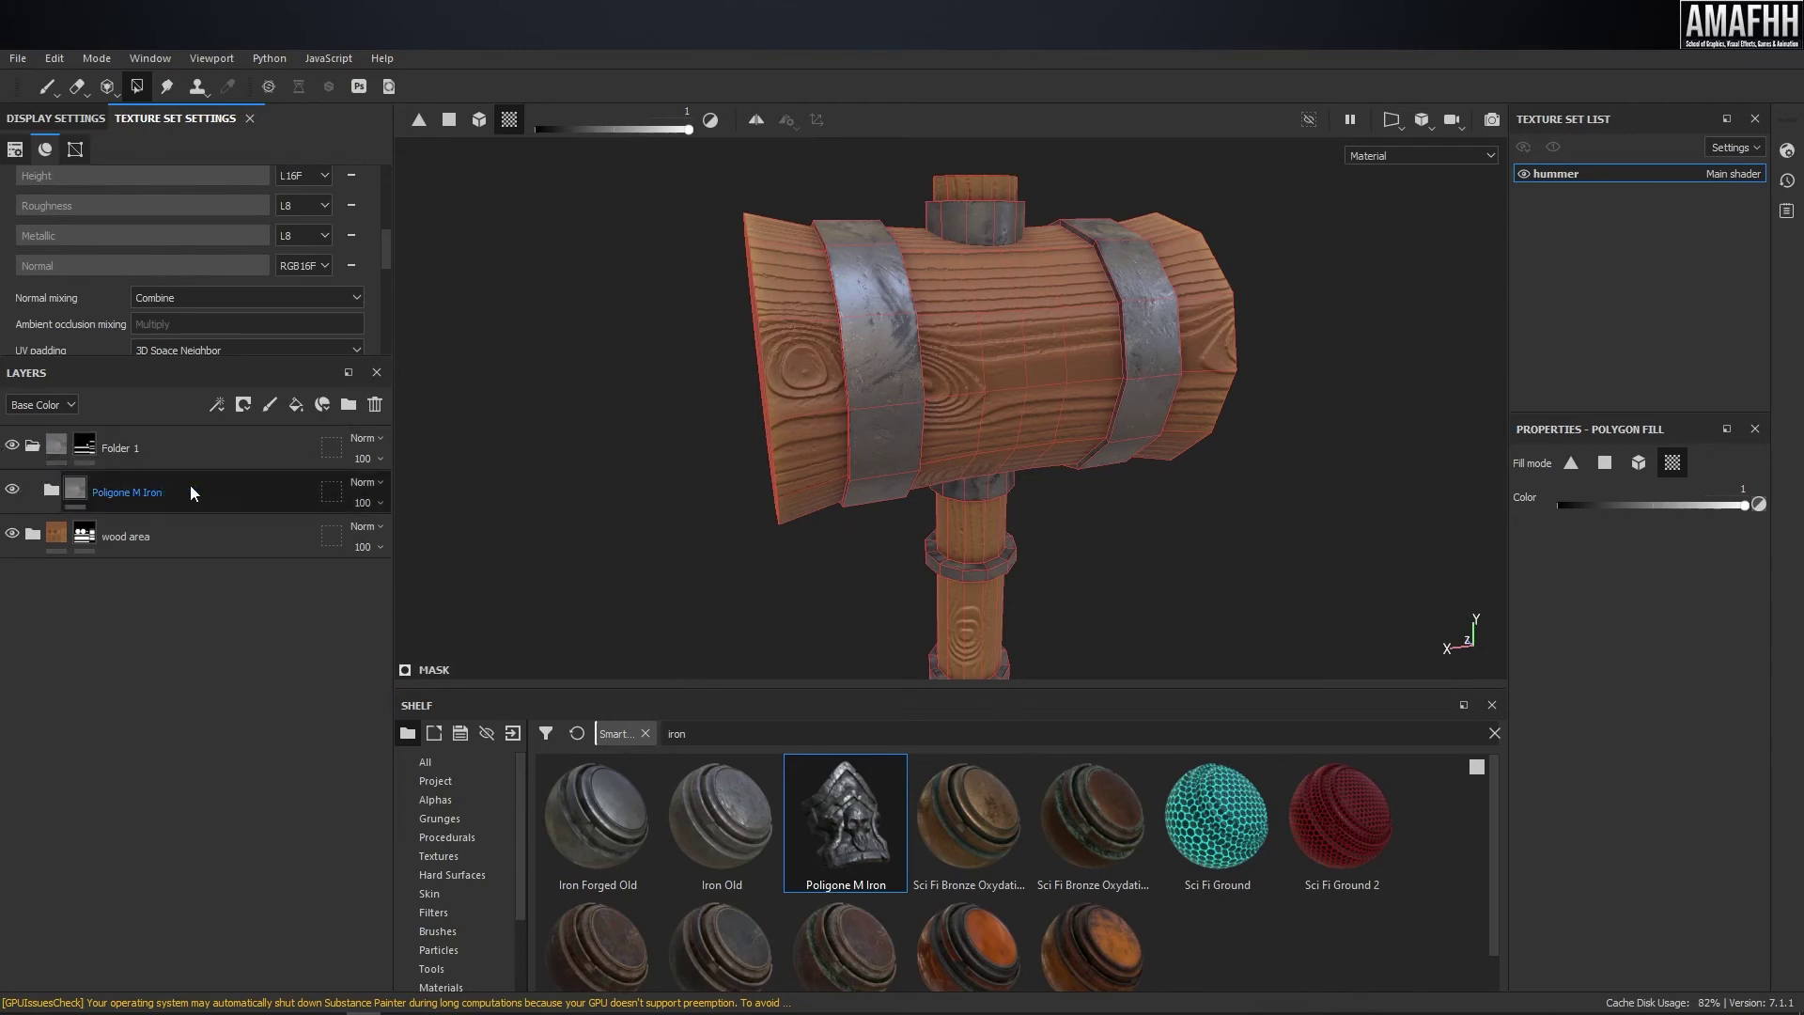
pyautogui.click(191, 490)
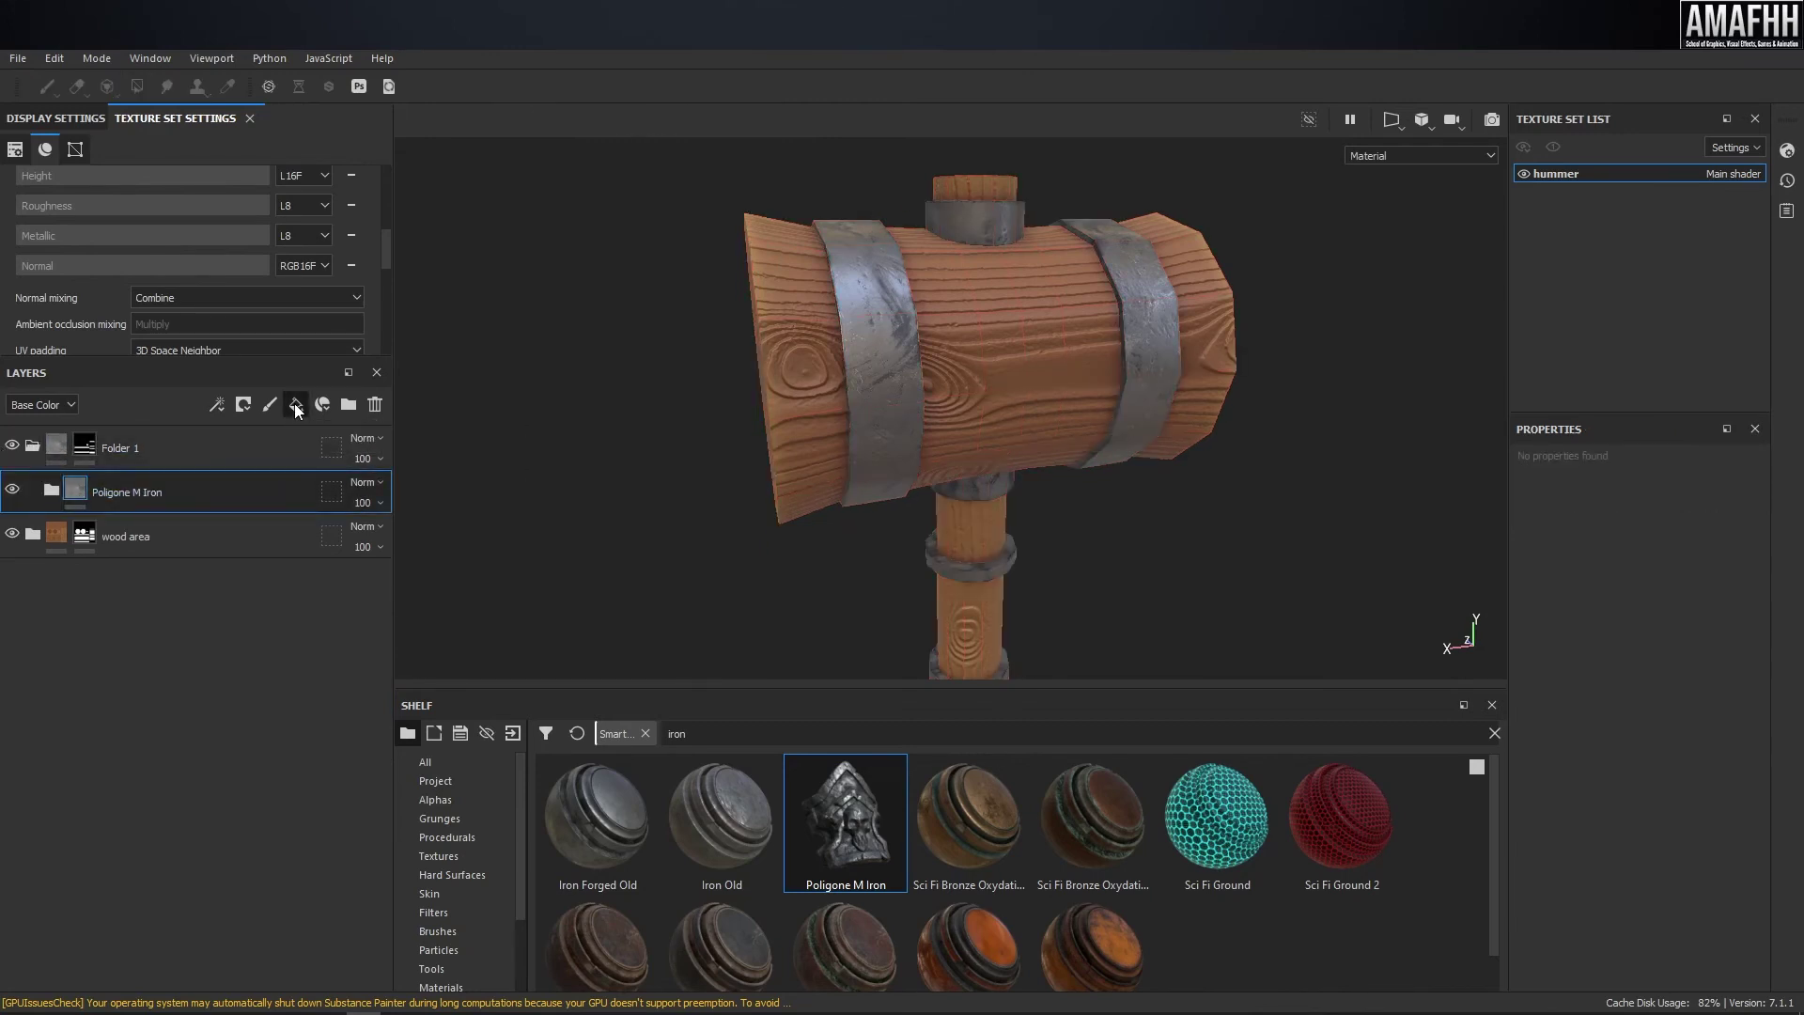
pyautogui.click(296, 405)
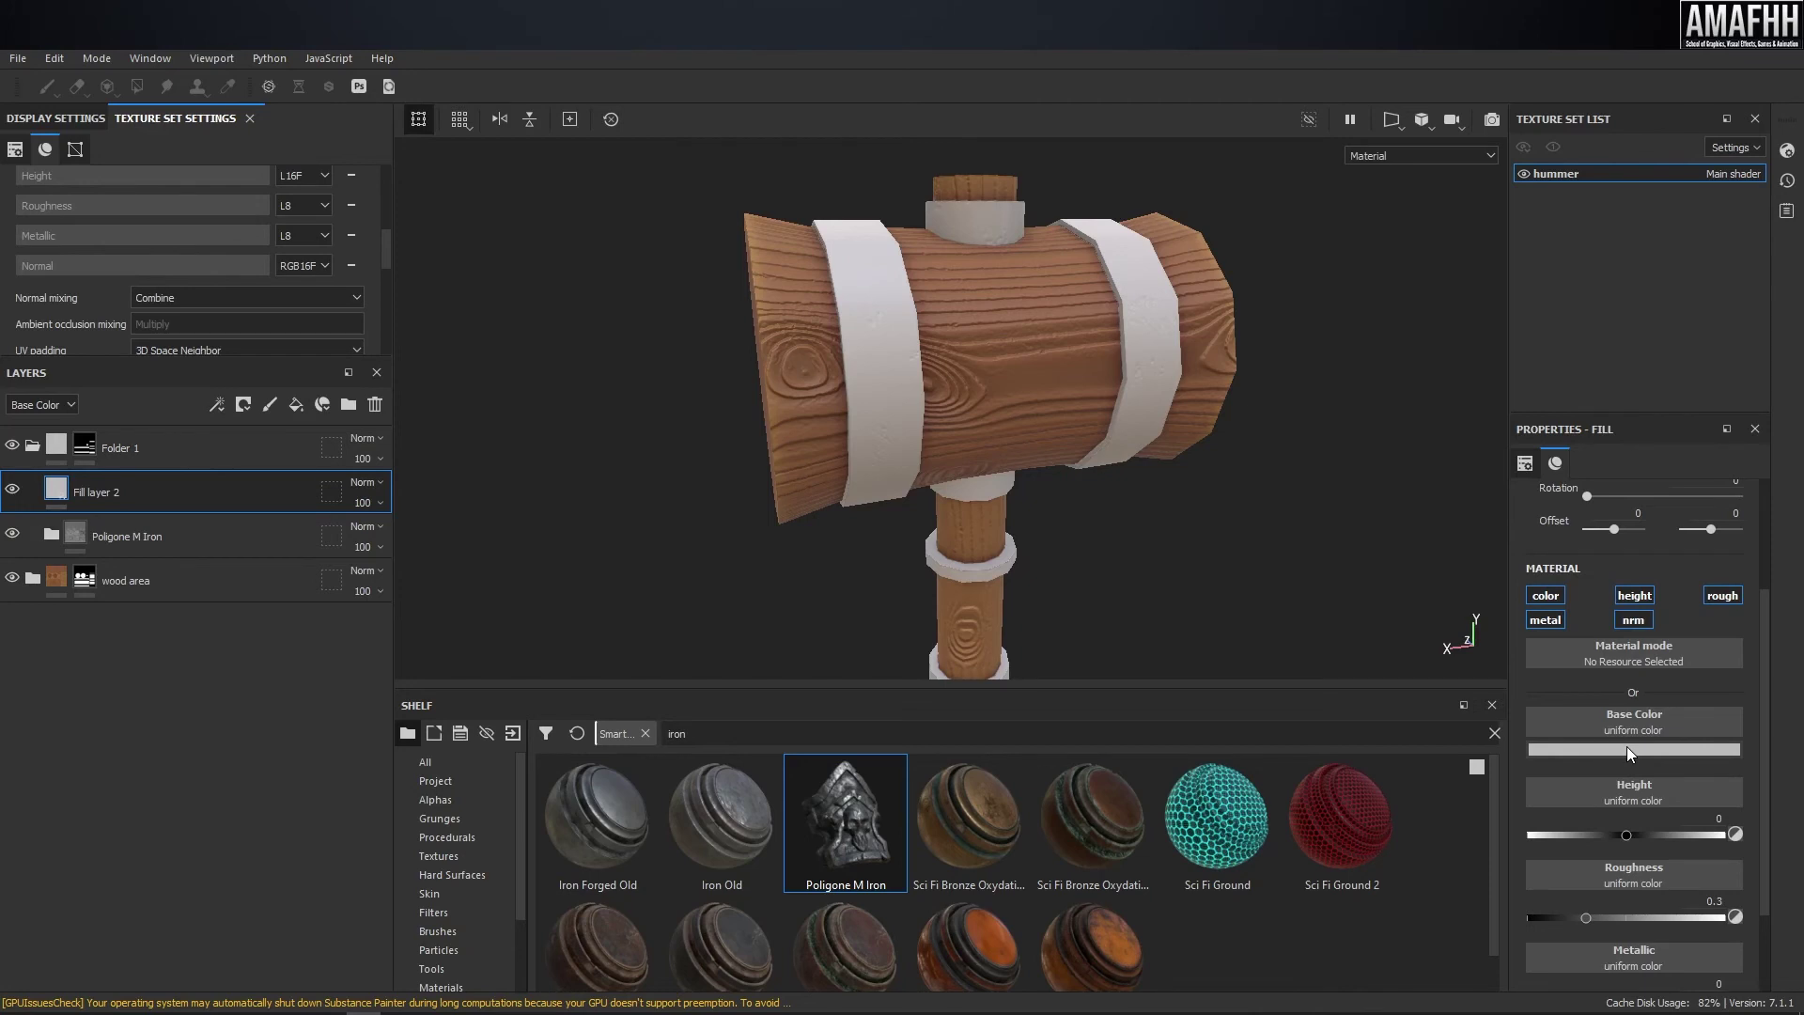
# - Disable the fill layer's color and normal channels, set height to 0.3905 and roughness to 0.1857, and adjust its metallic value
pyautogui.click(1550, 595)
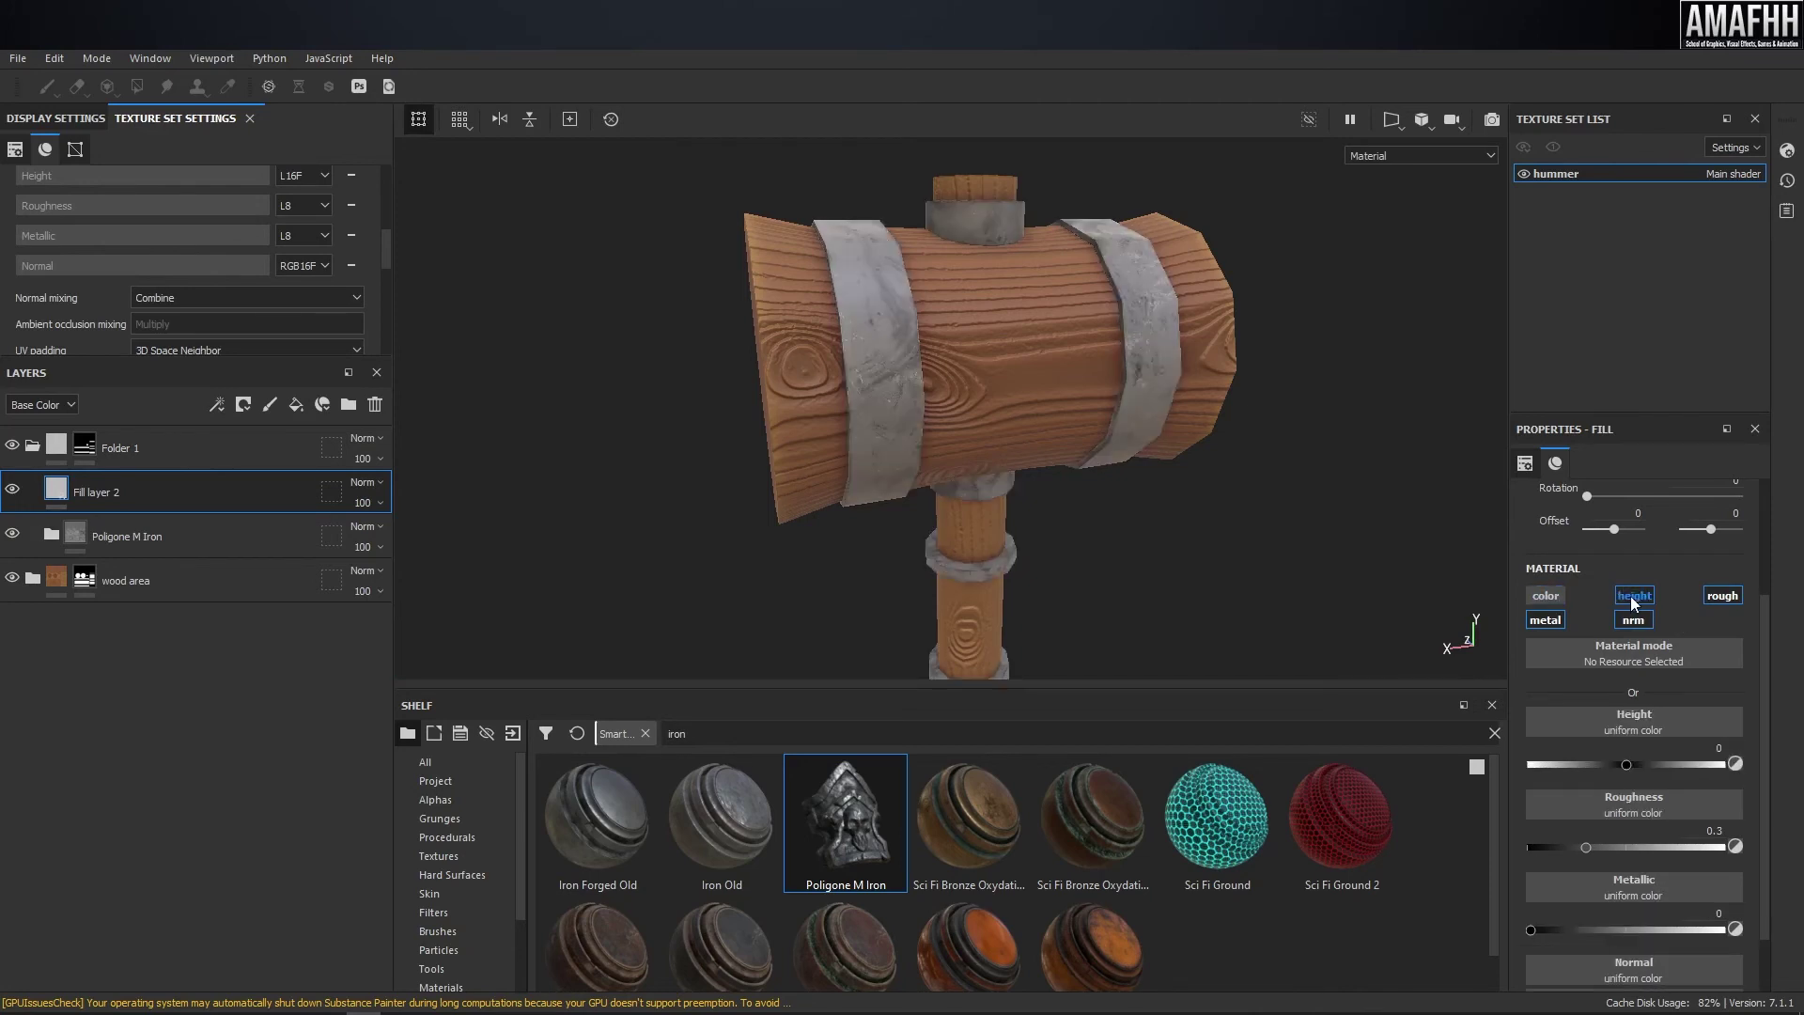
pyautogui.moveTo(1626, 761); pyautogui.dragTo(1663, 761)
pyautogui.moveTo(1586, 852)
pyautogui.mouseDown()
pyautogui.moveTo(1609, 860)
pyautogui.moveTo(1563, 855)
pyautogui.mouseUp()
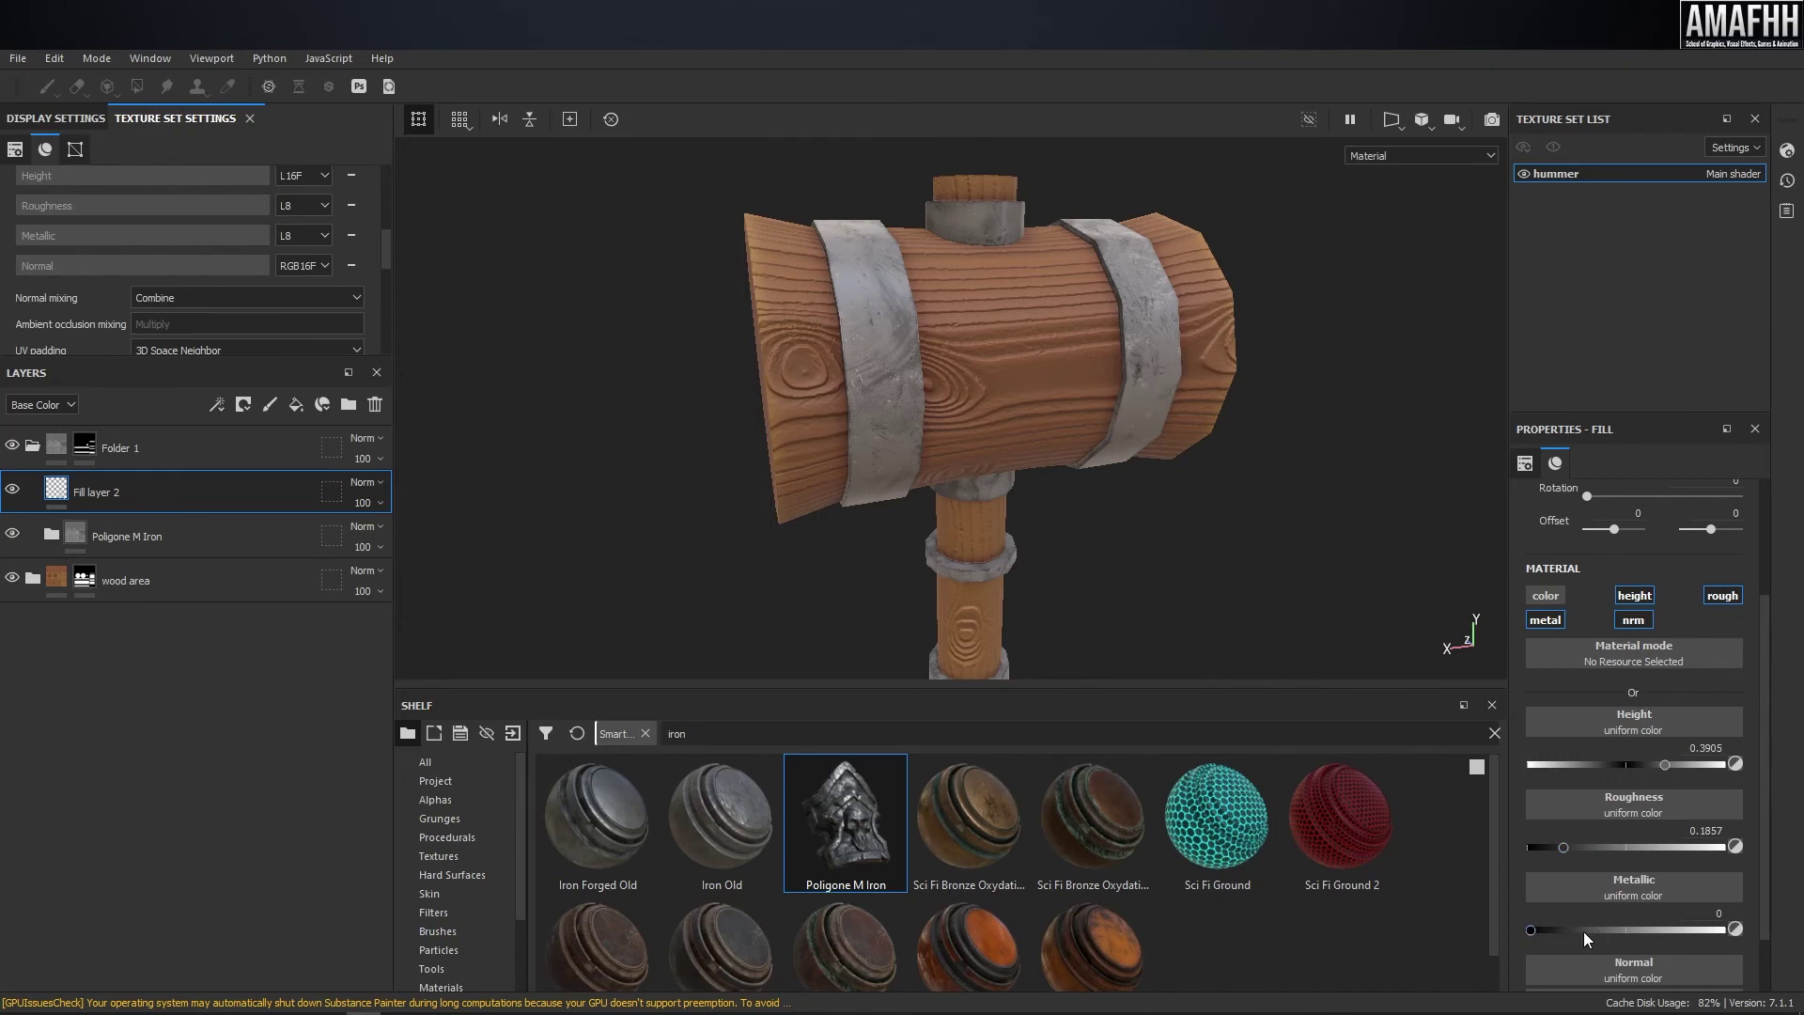
pyautogui.moveTo(1597, 932); pyautogui.dragTo(1564, 932)
pyautogui.click(1633, 622)
# - Add a black mask to Fill layer 2 and ready the Paint tool over the head's upper metal band in the UV layout
pyautogui.click(242, 404)
pyautogui.click(310, 523)
pyautogui.click(44, 90)
pyautogui.keyDown('alt'); pyautogui.moveTo(965, 325); pyautogui.dragTo(1163, 412); pyautogui.keyUp('alt')
pyautogui.press('F3')
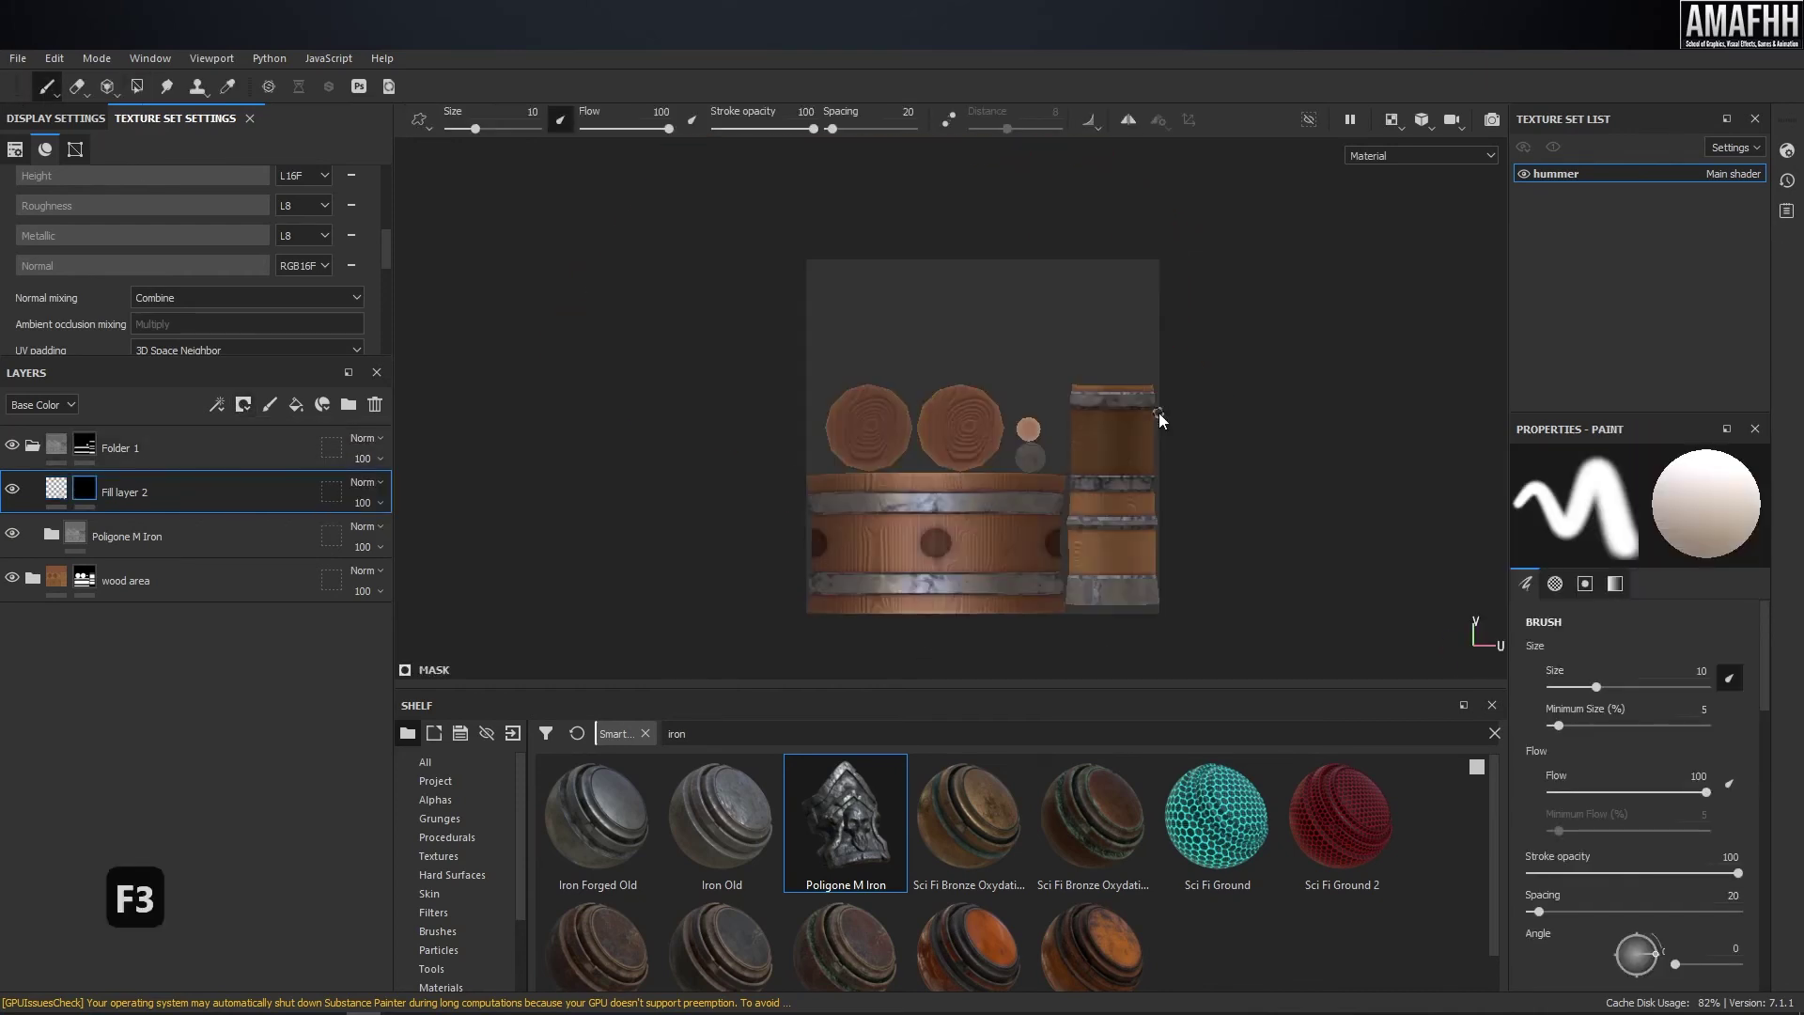
pyautogui.scroll(4, 992, 474)
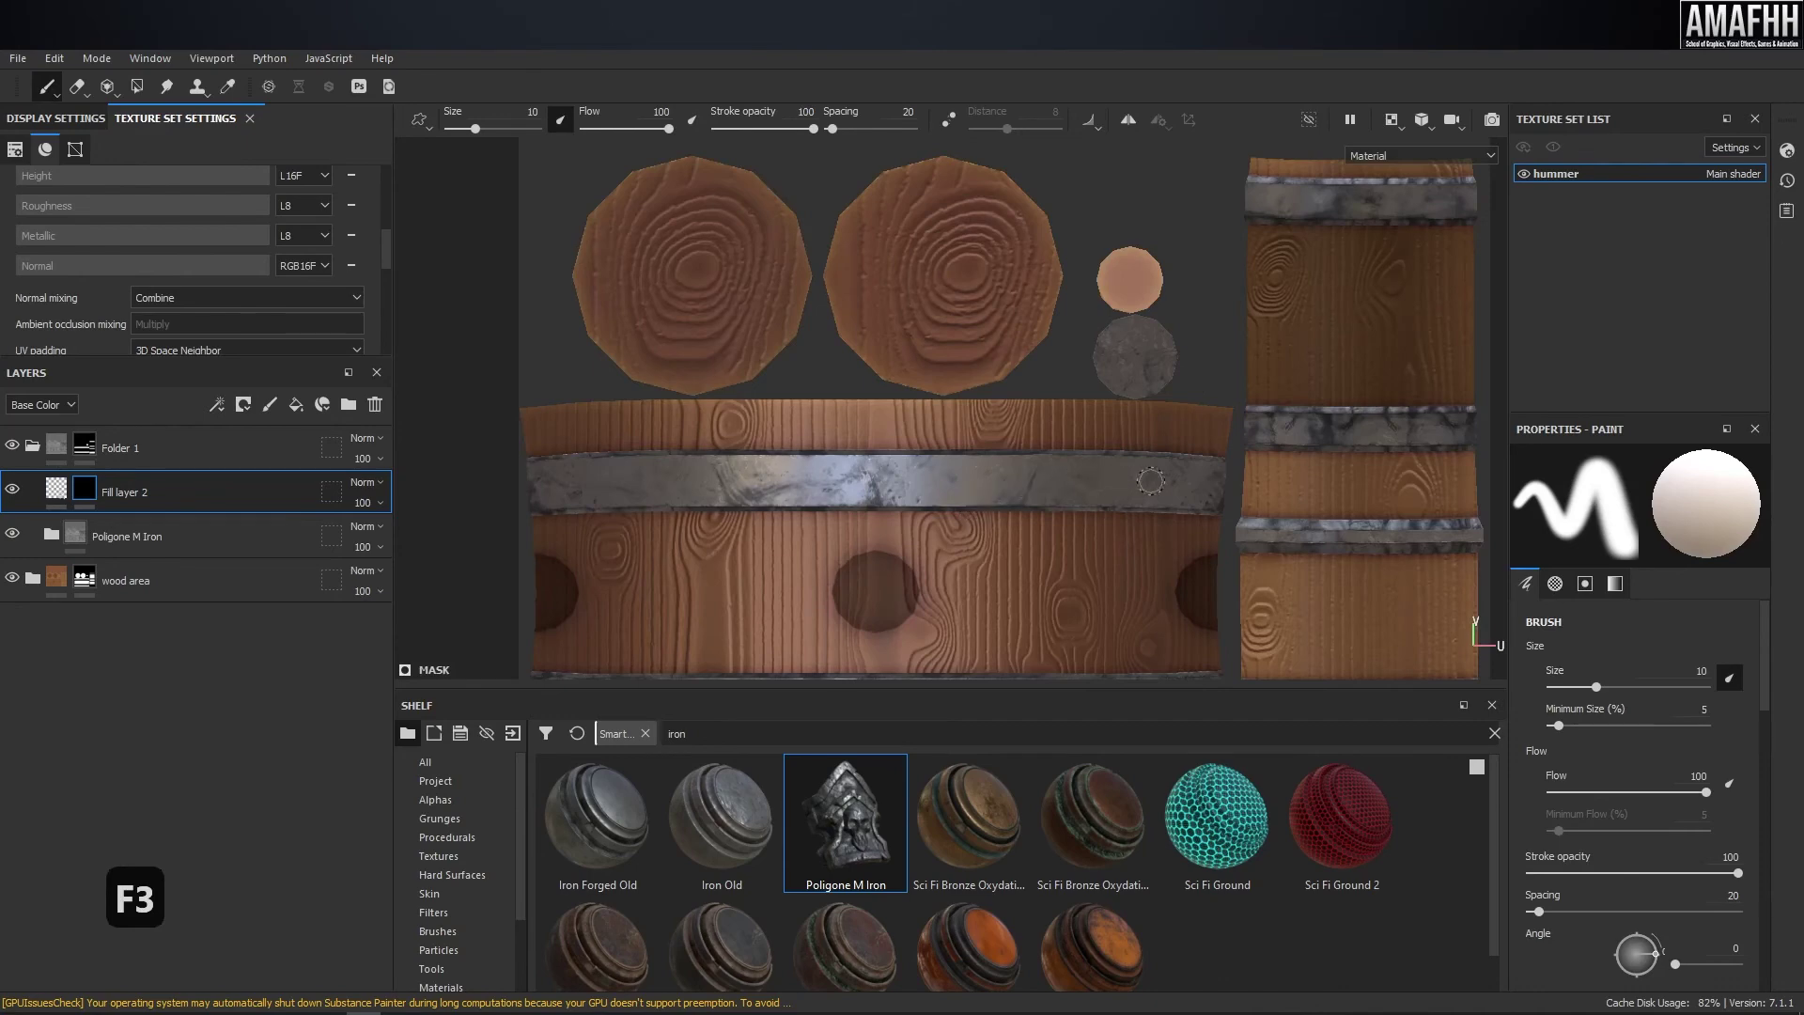
pyautogui.scroll(2, 1150, 481)
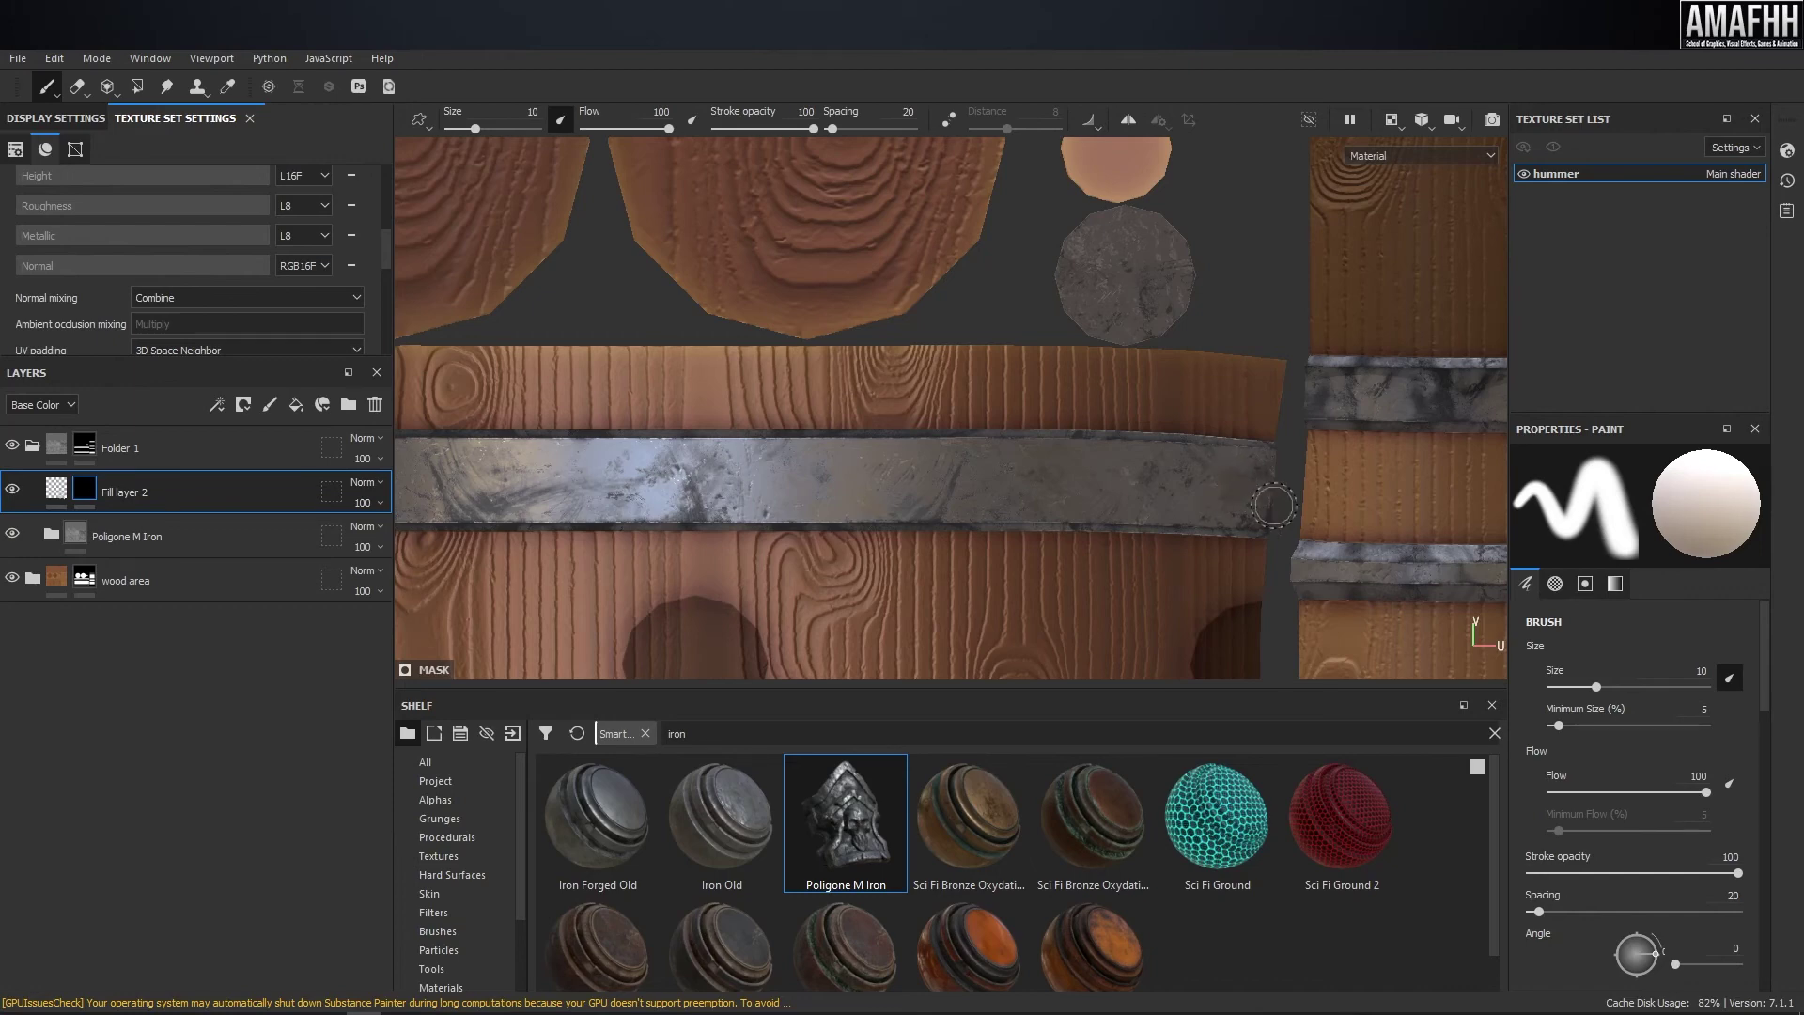
# - Browse the shelf's alphas in an enlarged view with small thumbnails and search them for "bol"
pyautogui.click(443, 805)
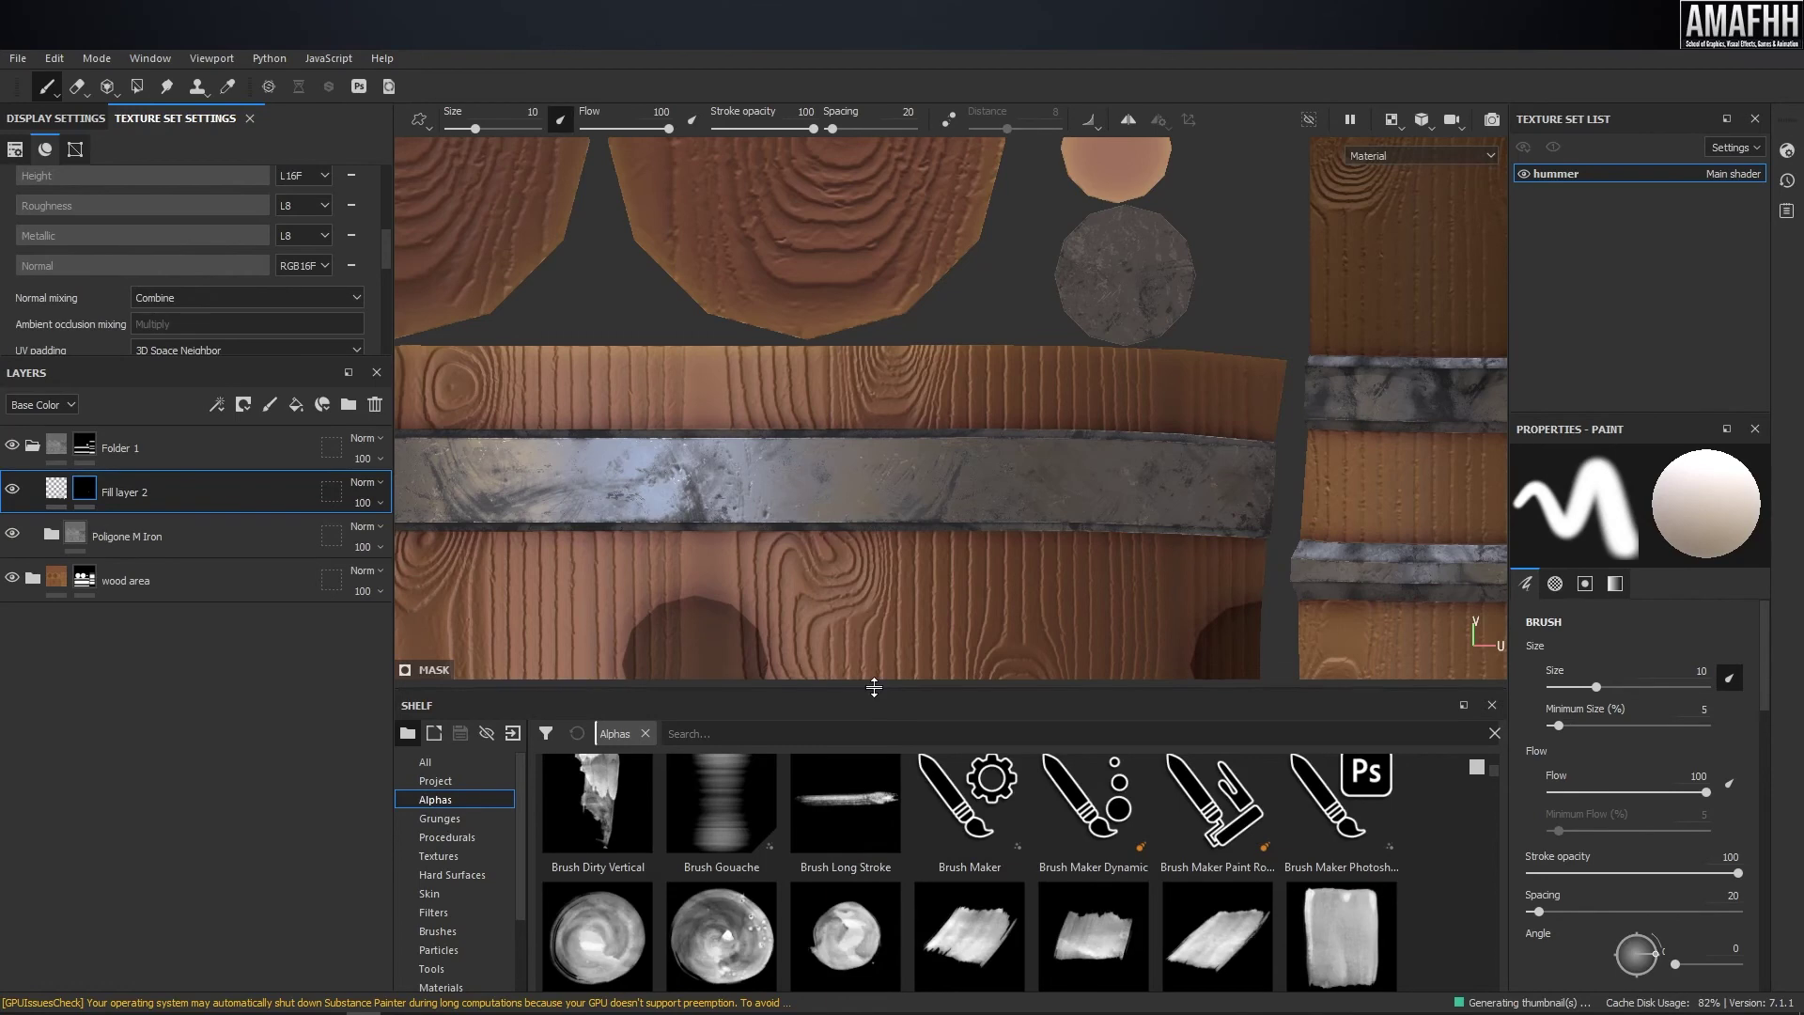
pyautogui.moveTo(864, 687); pyautogui.dragTo(865, 490)
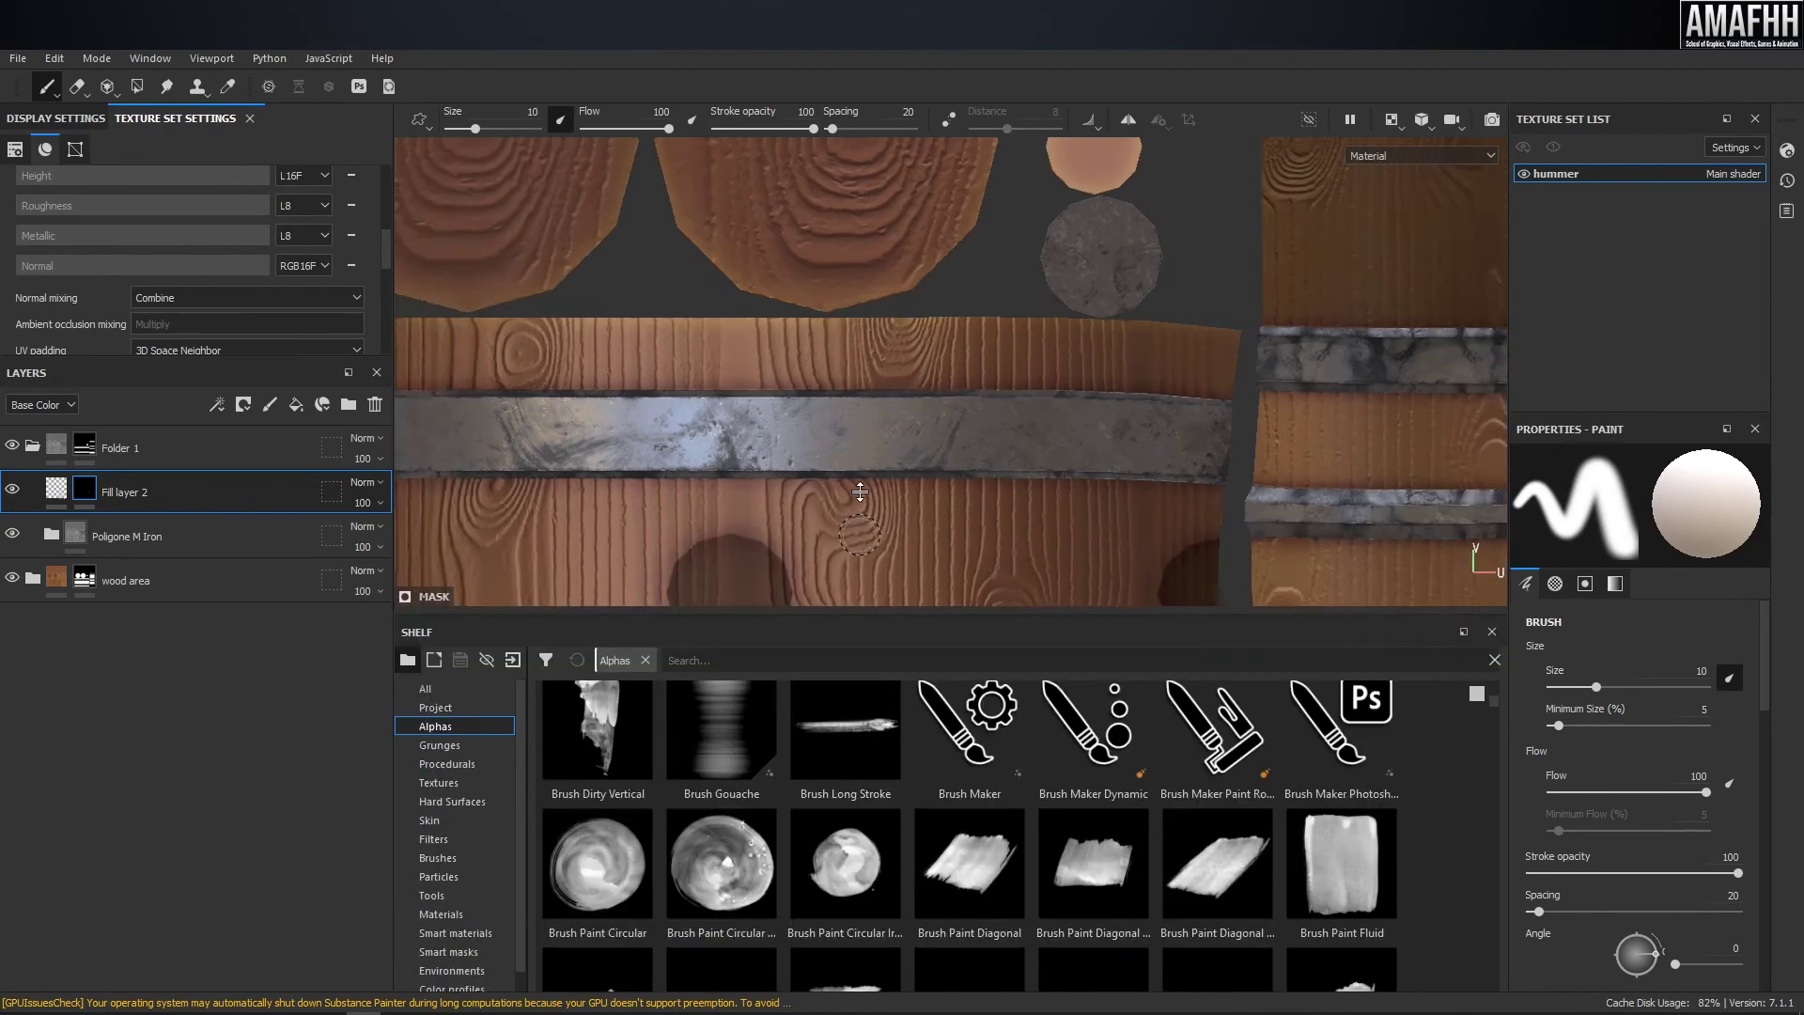
pyautogui.scroll(-5, 943, 765)
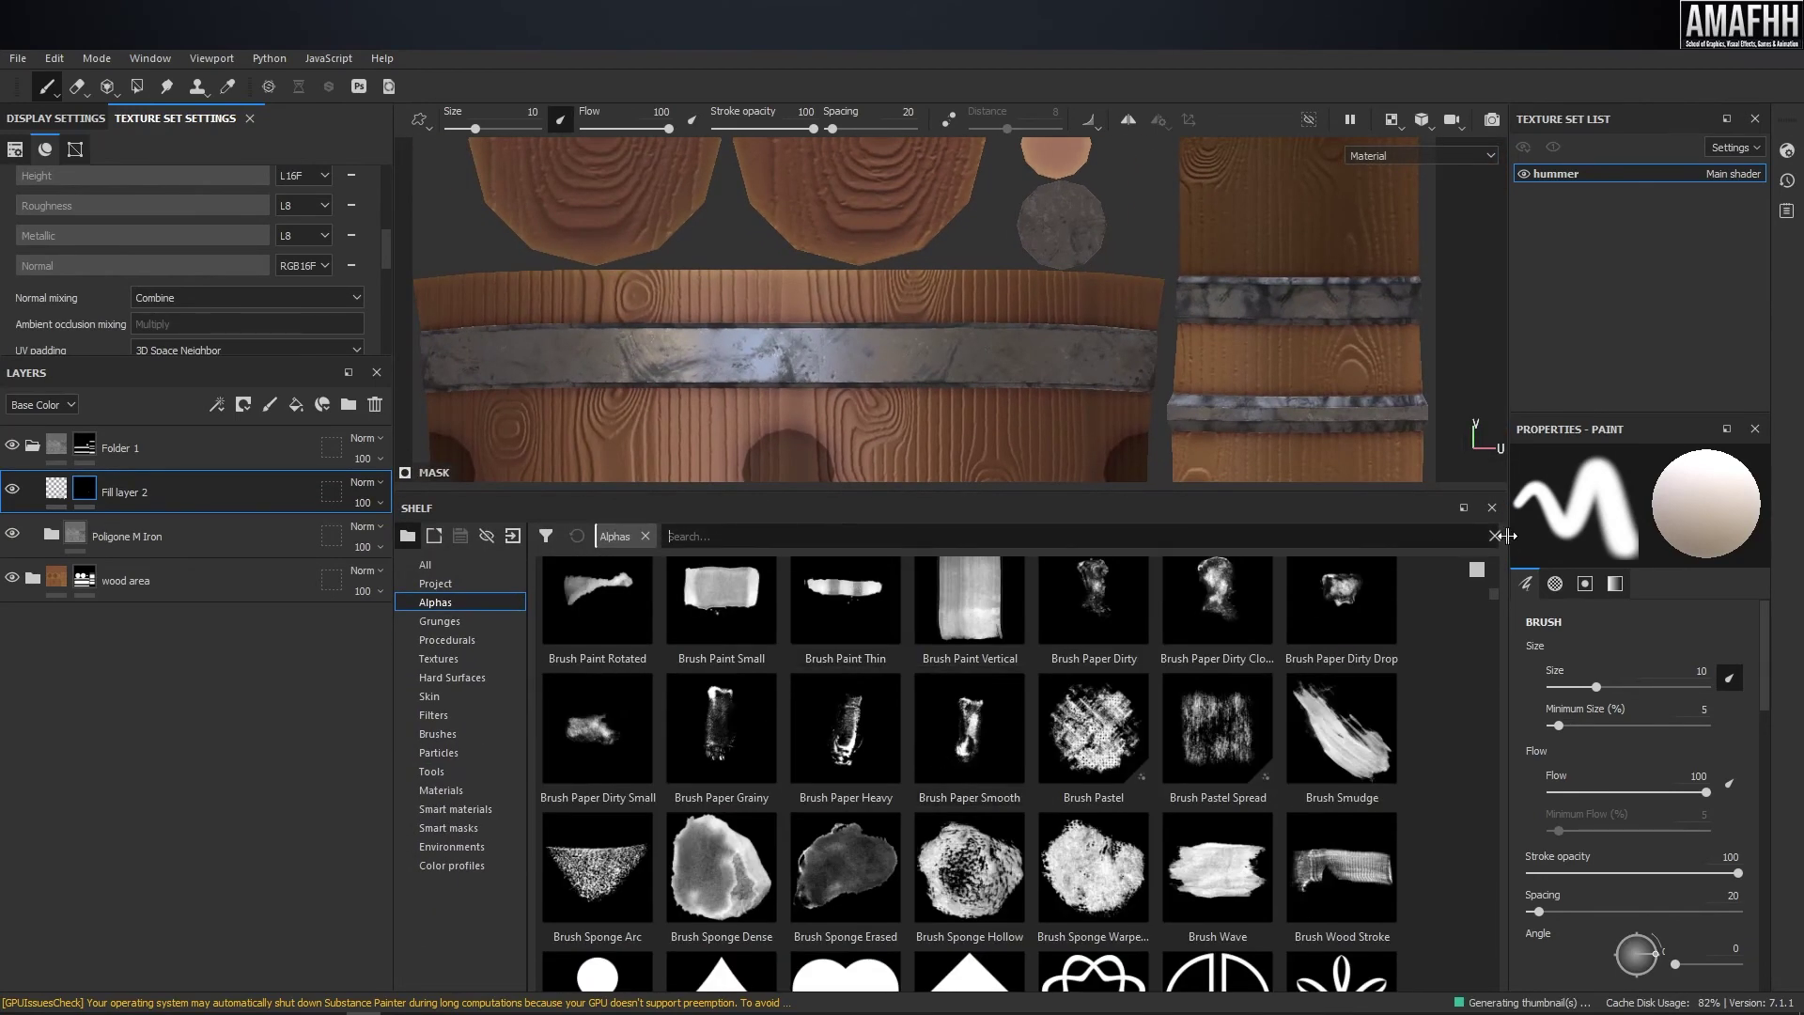
pyautogui.click(1477, 570)
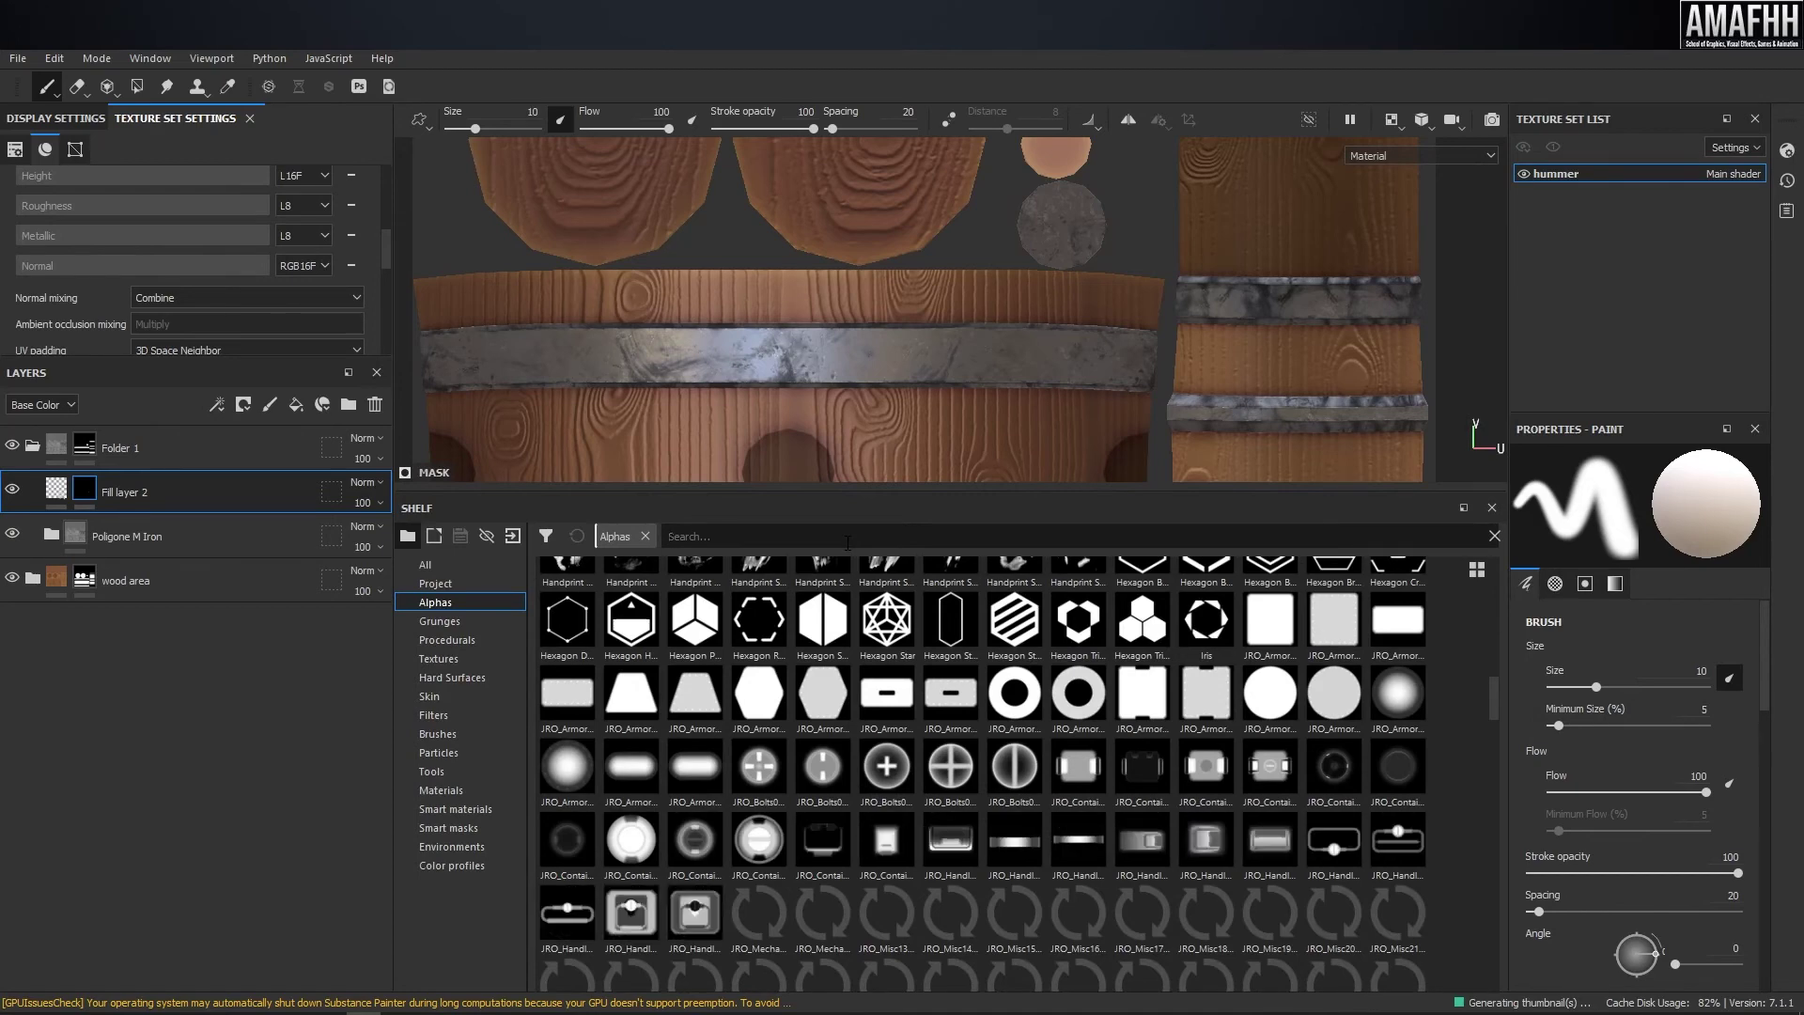
pyautogui.write('bol')
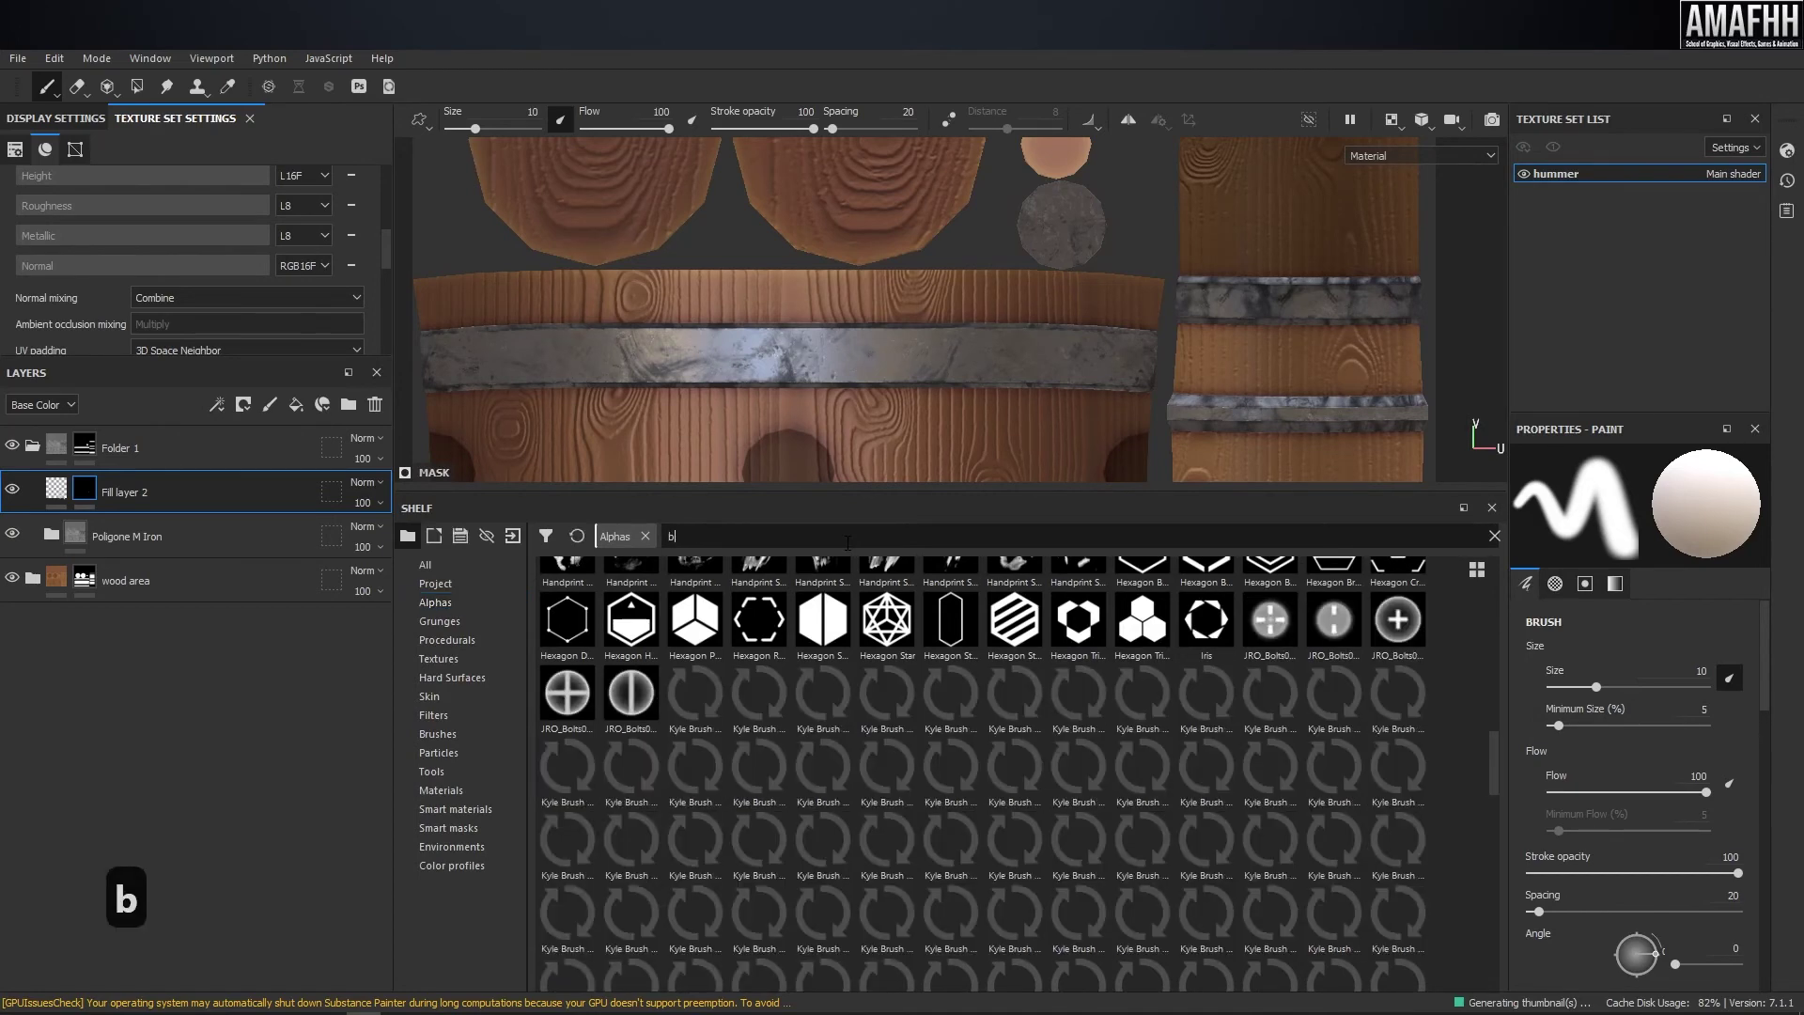
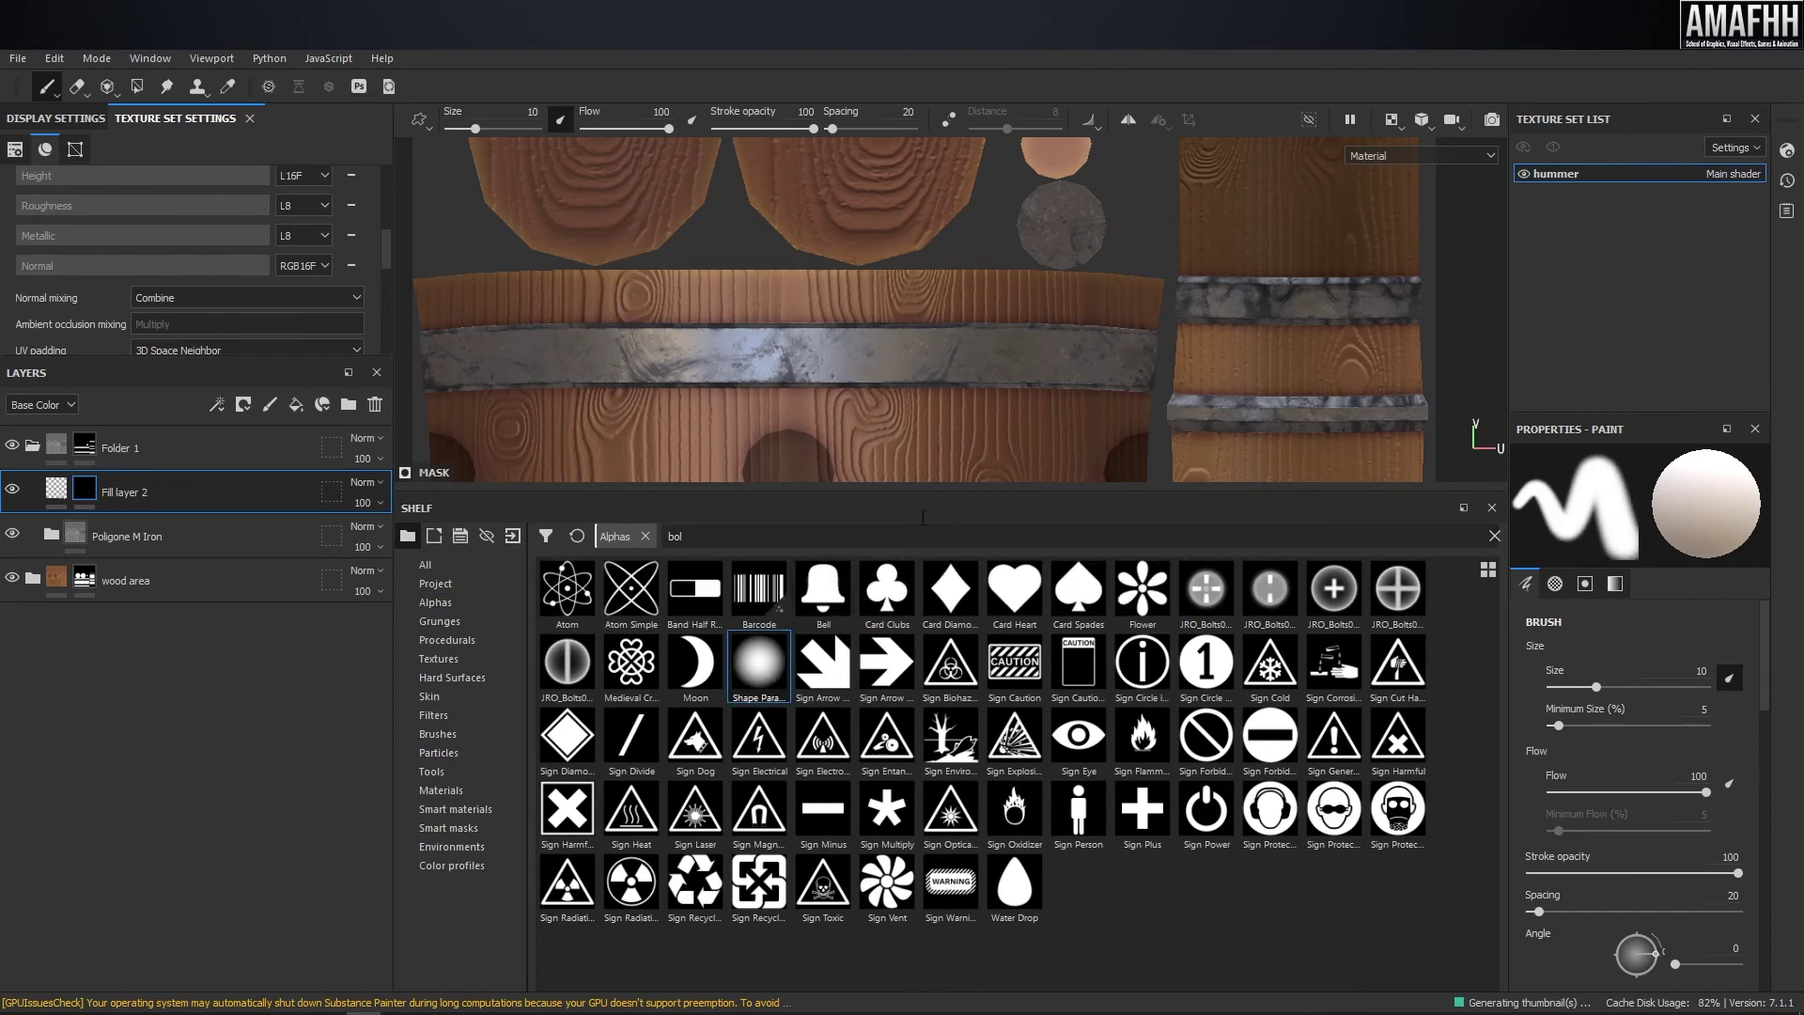
# - Switch the brush to the full preview cursor and set its size to about 16.2
pyautogui.keyDown('ctrl'); pyautogui.moveTo(1047, 387); pyautogui.dragTo(1078, 386, button='right'); pyautogui.keyUp('ctrl')
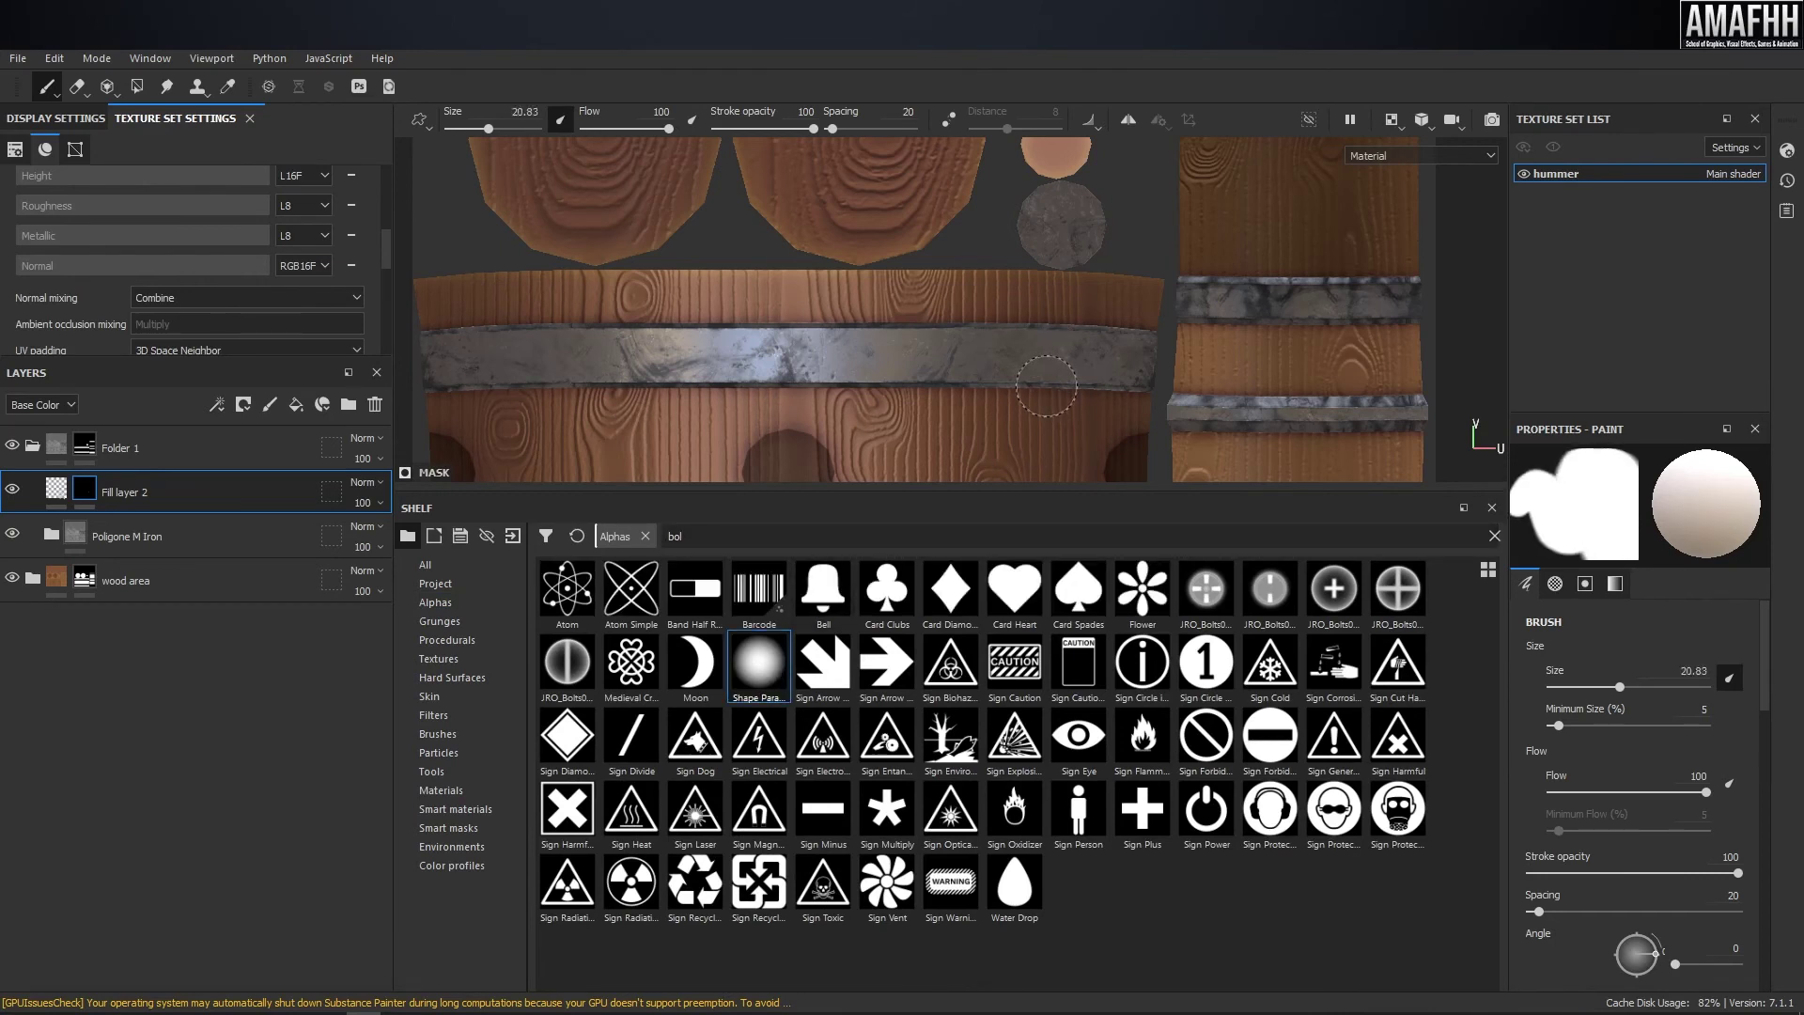
pyautogui.click(419, 119)
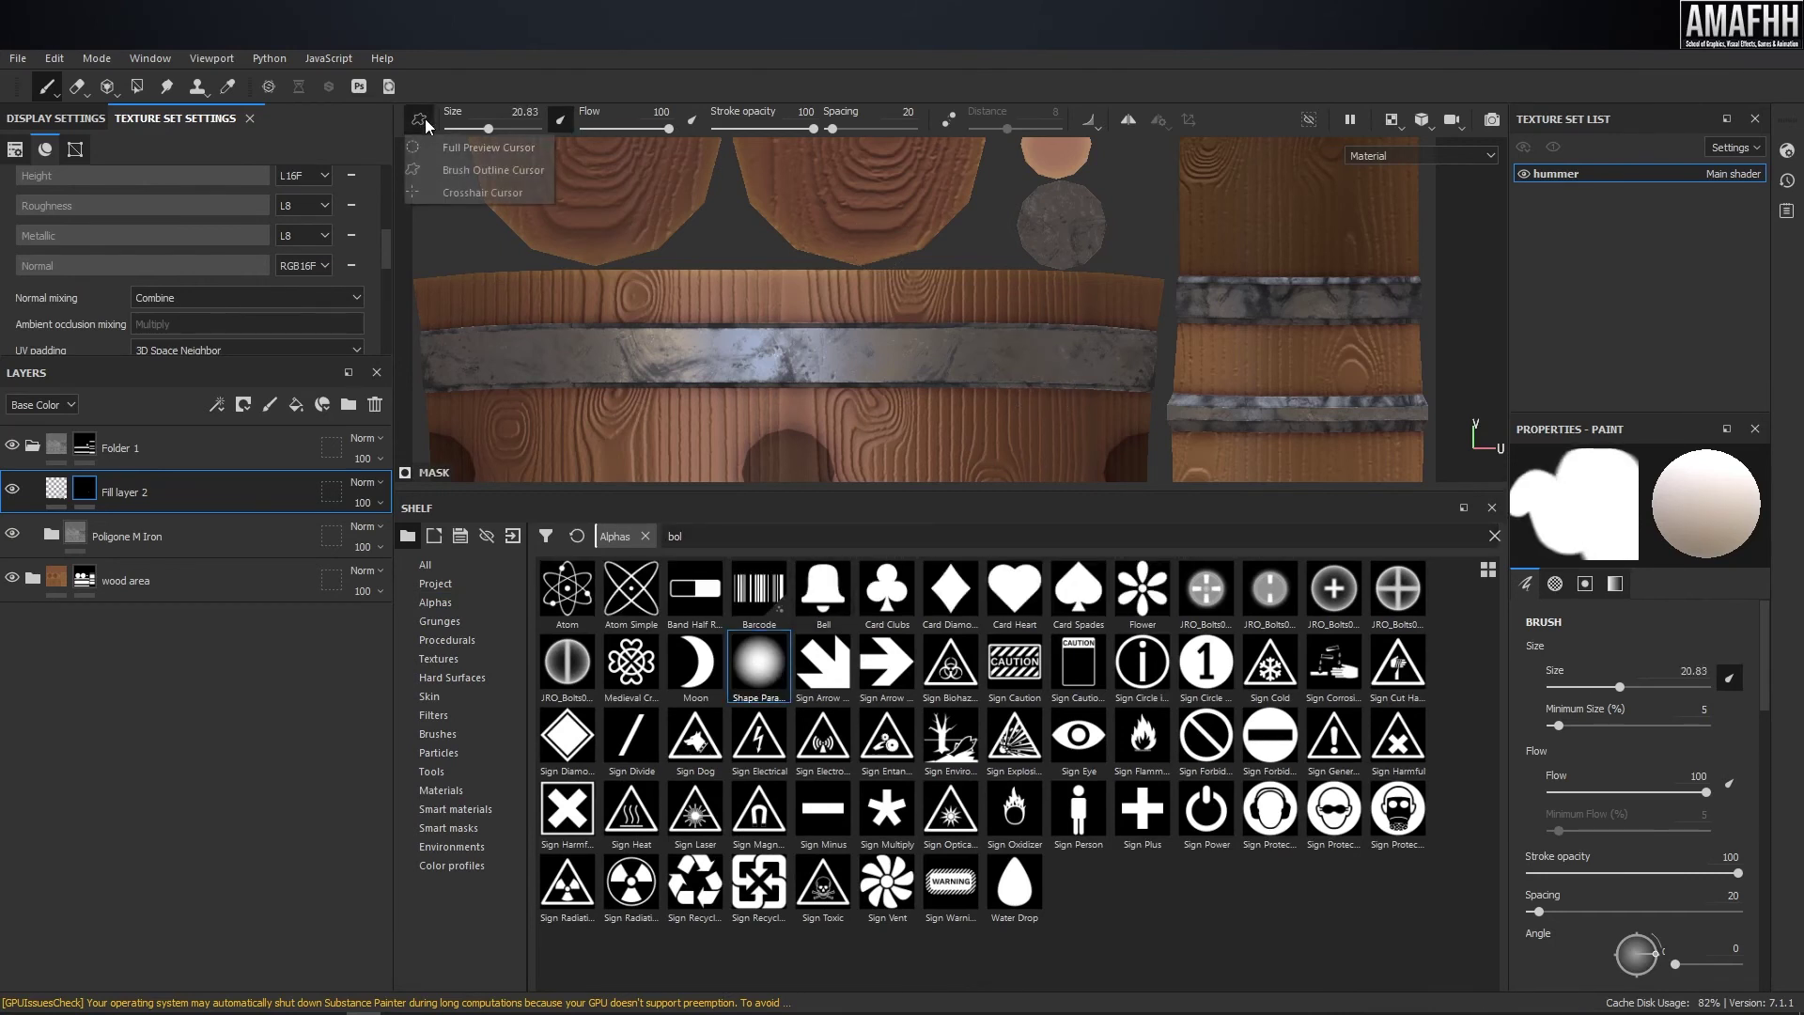
pyautogui.click(451, 165)
pyautogui.keyDown('ctrl'); pyautogui.moveTo(1128, 368); pyautogui.dragTo(1115, 367, button='right'); pyautogui.keyUp('ctrl')
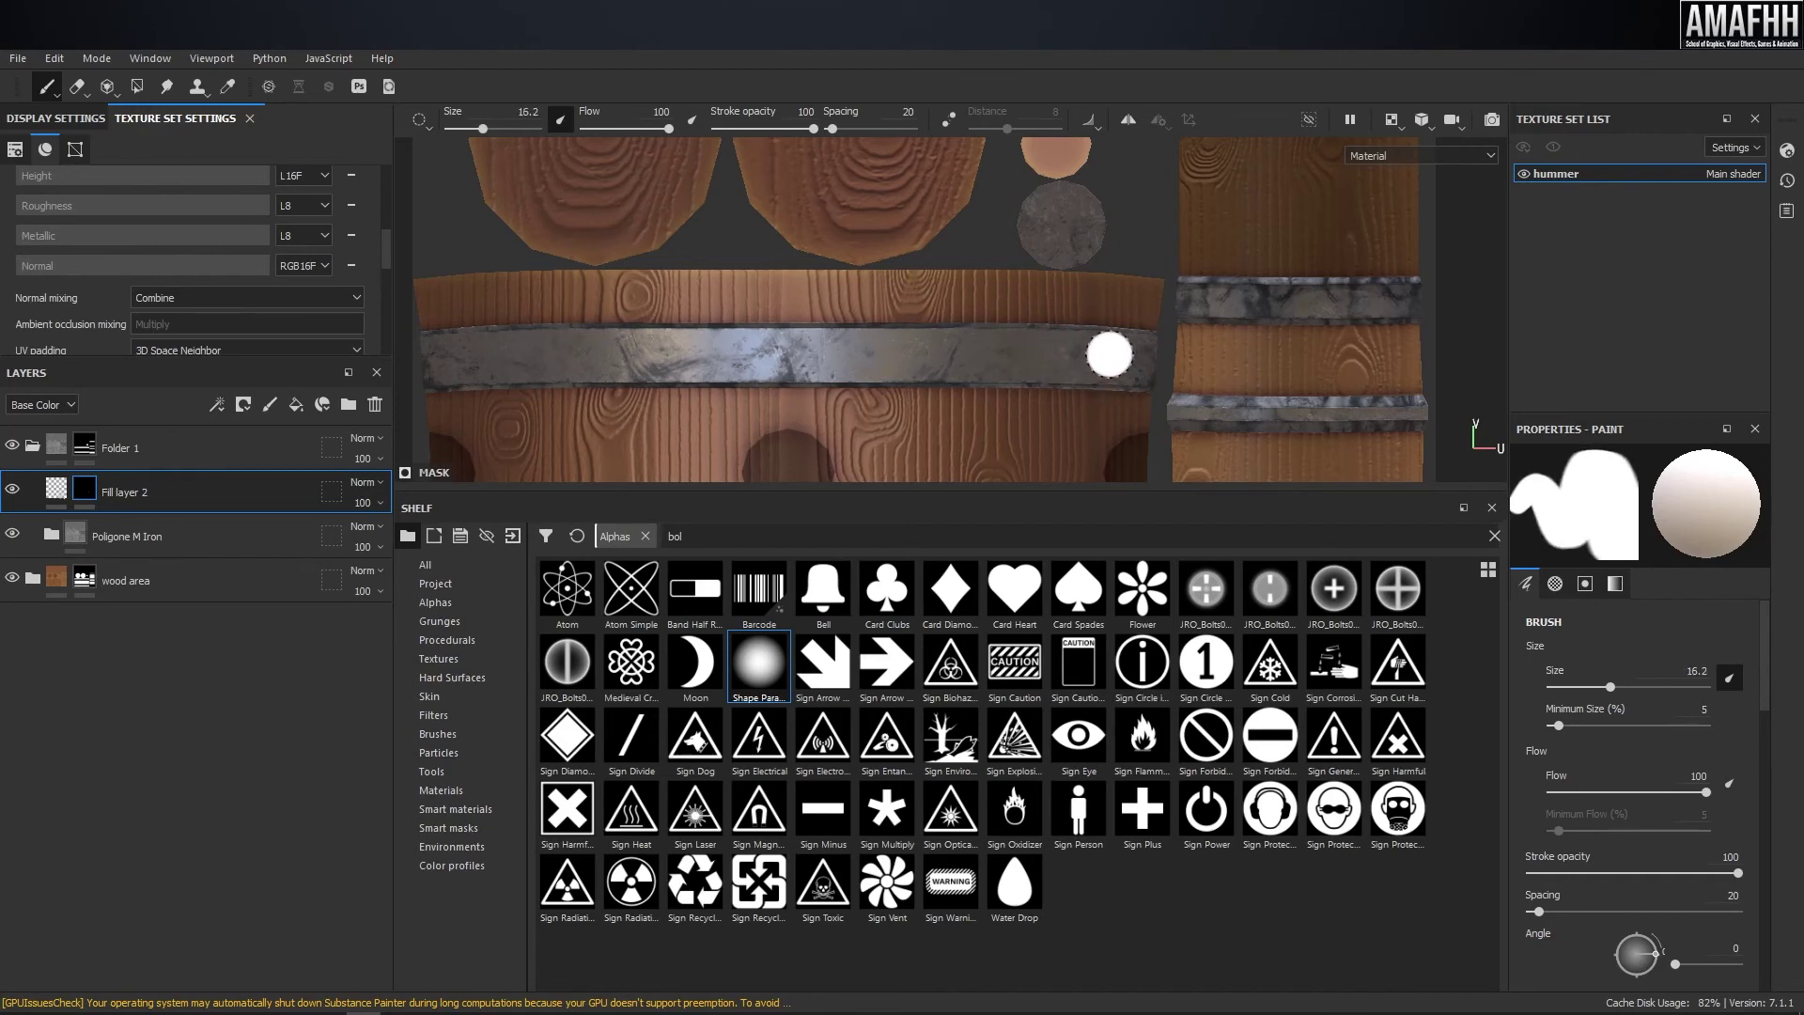
# - Stamp a round dot near the right end of the head's upper metal band in the UV layout and check it in 3D
pyautogui.scroll(2, 1130, 369)
pyautogui.scroll(2, 1129, 368)
pyautogui.scroll(2, 1357, 427)
pyautogui.keyDown('alt'); pyautogui.moveTo(1127, 366); pyautogui.dragTo(1154, 289); pyautogui.keyUp('alt')
pyautogui.keyDown('shift'); pyautogui.moveTo(1193, 317); pyautogui.dragTo(1094, 289, button='right'); pyautogui.keyUp('shift')
pyautogui.press('F4')
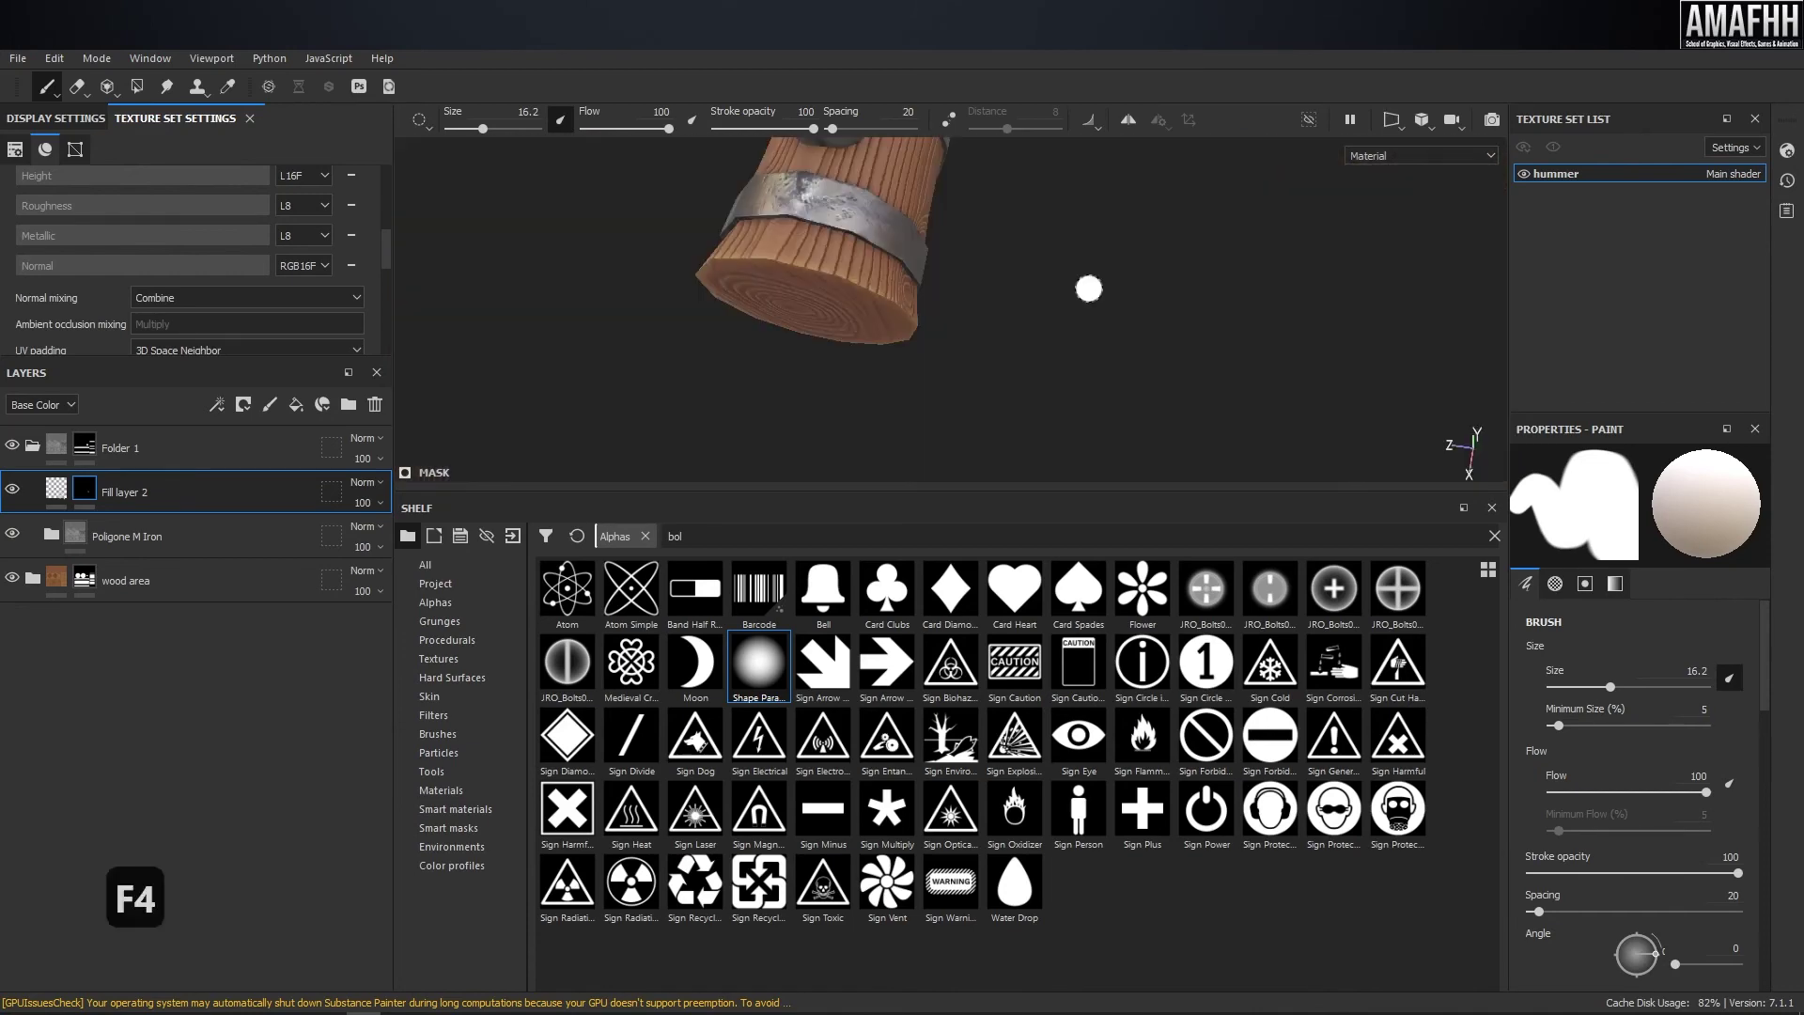
pyautogui.keyDown('alt'); pyautogui.moveTo(926, 266); pyautogui.dragTo(916, 160); pyautogui.keyUp('alt')
pyautogui.keyDown('alt'); pyautogui.moveTo(916, 160); pyautogui.dragTo(722, 150, button='right'); pyautogui.keyUp('alt')
pyautogui.keyDown('alt'); pyautogui.moveTo(804, 214); pyautogui.dragTo(785, 257, button='middle'); pyautogui.keyUp('alt')
pyautogui.keyDown('alt'); pyautogui.moveTo(785, 257); pyautogui.dragTo(1243, 352, button='right'); pyautogui.keyUp('alt')
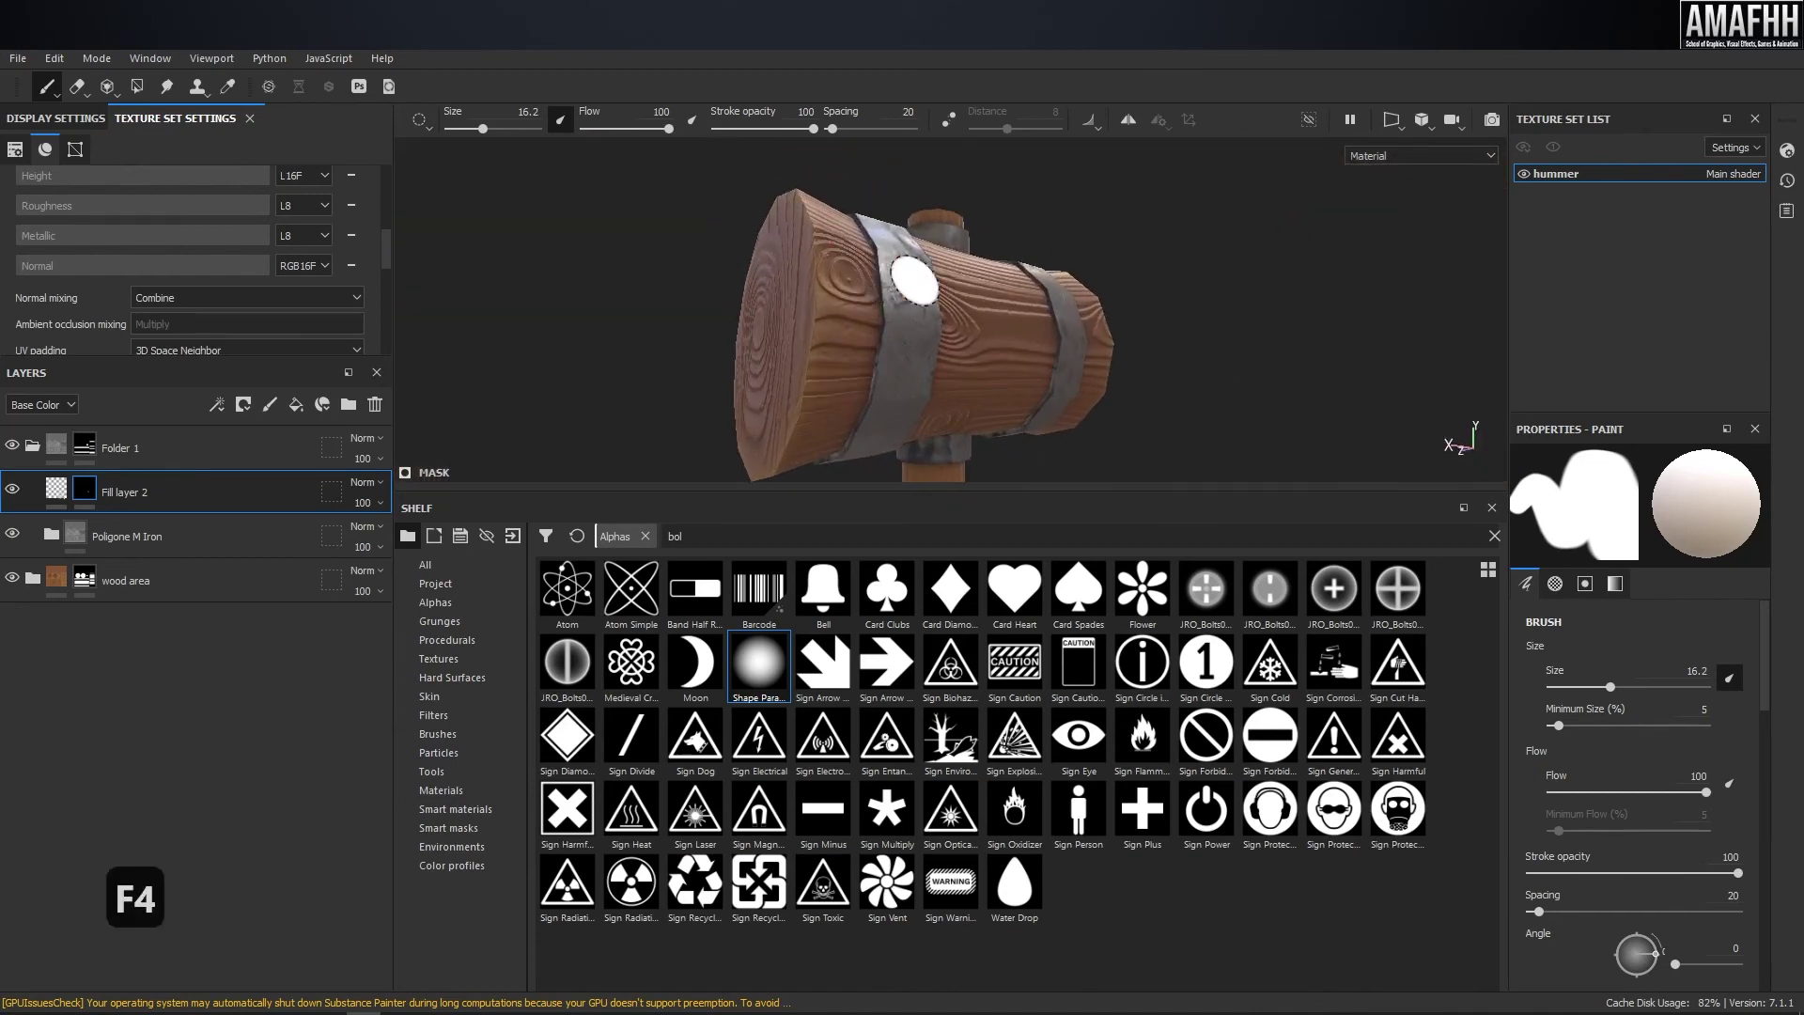
# - Try stamping a round dot on the metal band in the 3D view, then undo it
pyautogui.keyDown('alt'); pyautogui.moveTo(914, 280); pyautogui.dragTo(899, 322); pyautogui.keyUp('alt')
pyautogui.keyDown('alt'); pyautogui.moveTo(900, 322); pyautogui.dragTo(974, 407, button='middle'); pyautogui.keyUp('alt')
pyautogui.keyDown('alt'); pyautogui.moveTo(974, 404); pyautogui.dragTo(923, 385, button='right'); pyautogui.keyUp('alt')
pyautogui.click(963, 385)
pyautogui.keyDown('alt'); pyautogui.moveTo(1108, 437); pyautogui.dragTo(1083, 314); pyautogui.keyUp('alt')
pyautogui.keyDown('alt'); pyautogui.moveTo(1088, 350); pyautogui.dragTo(1063, 311, button='middle'); pyautogui.keyUp('alt')
pyautogui.keyDown('alt'); pyautogui.moveTo(1063, 311); pyautogui.dragTo(1360, 403, button='right'); pyautogui.keyUp('alt')
pyautogui.keyDown('alt'); pyautogui.moveTo(1003, 303); pyautogui.dragTo(1078, 311); pyautogui.keyUp('alt')
pyautogui.hotkey('ctrl', 'z')
# - Reduce the brush size to about 5.23 and inspect the metal bands of the head and handle in the UV layout
pyautogui.keyDown('ctrl'); pyautogui.moveTo(988, 351); pyautogui.dragTo(968, 351, button='right'); pyautogui.keyUp('ctrl')
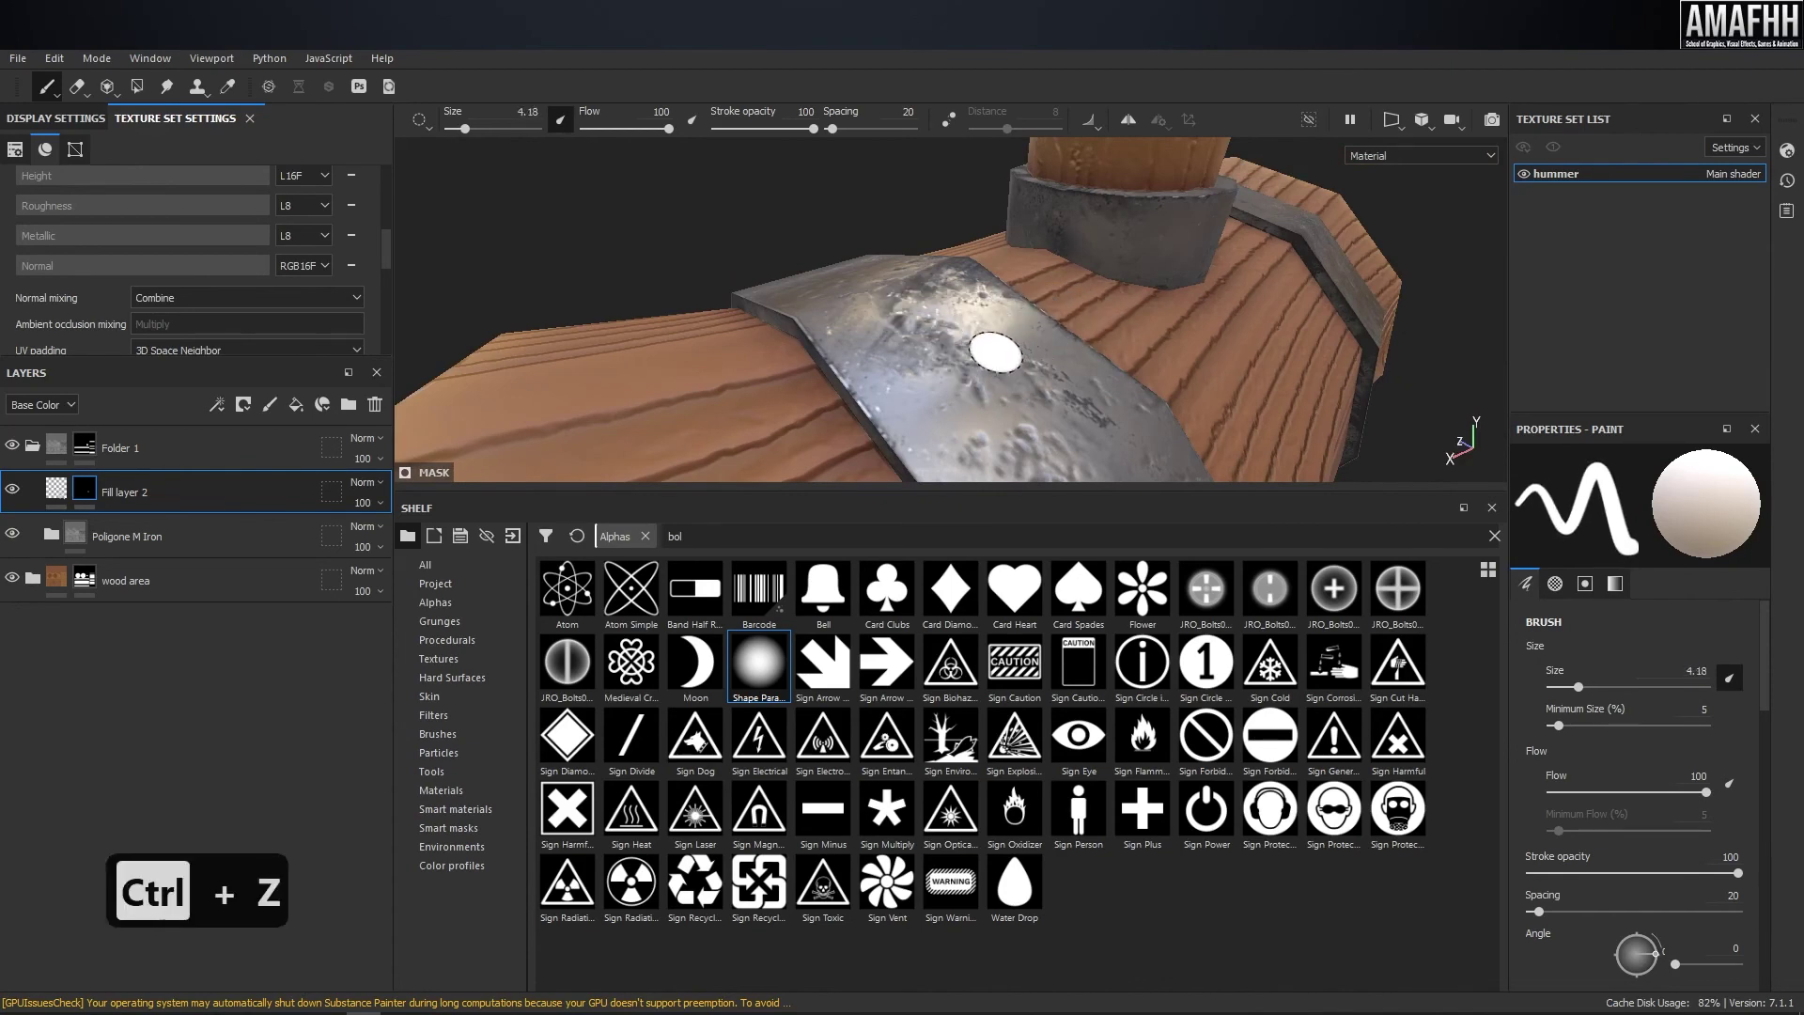
pyautogui.press('F4')
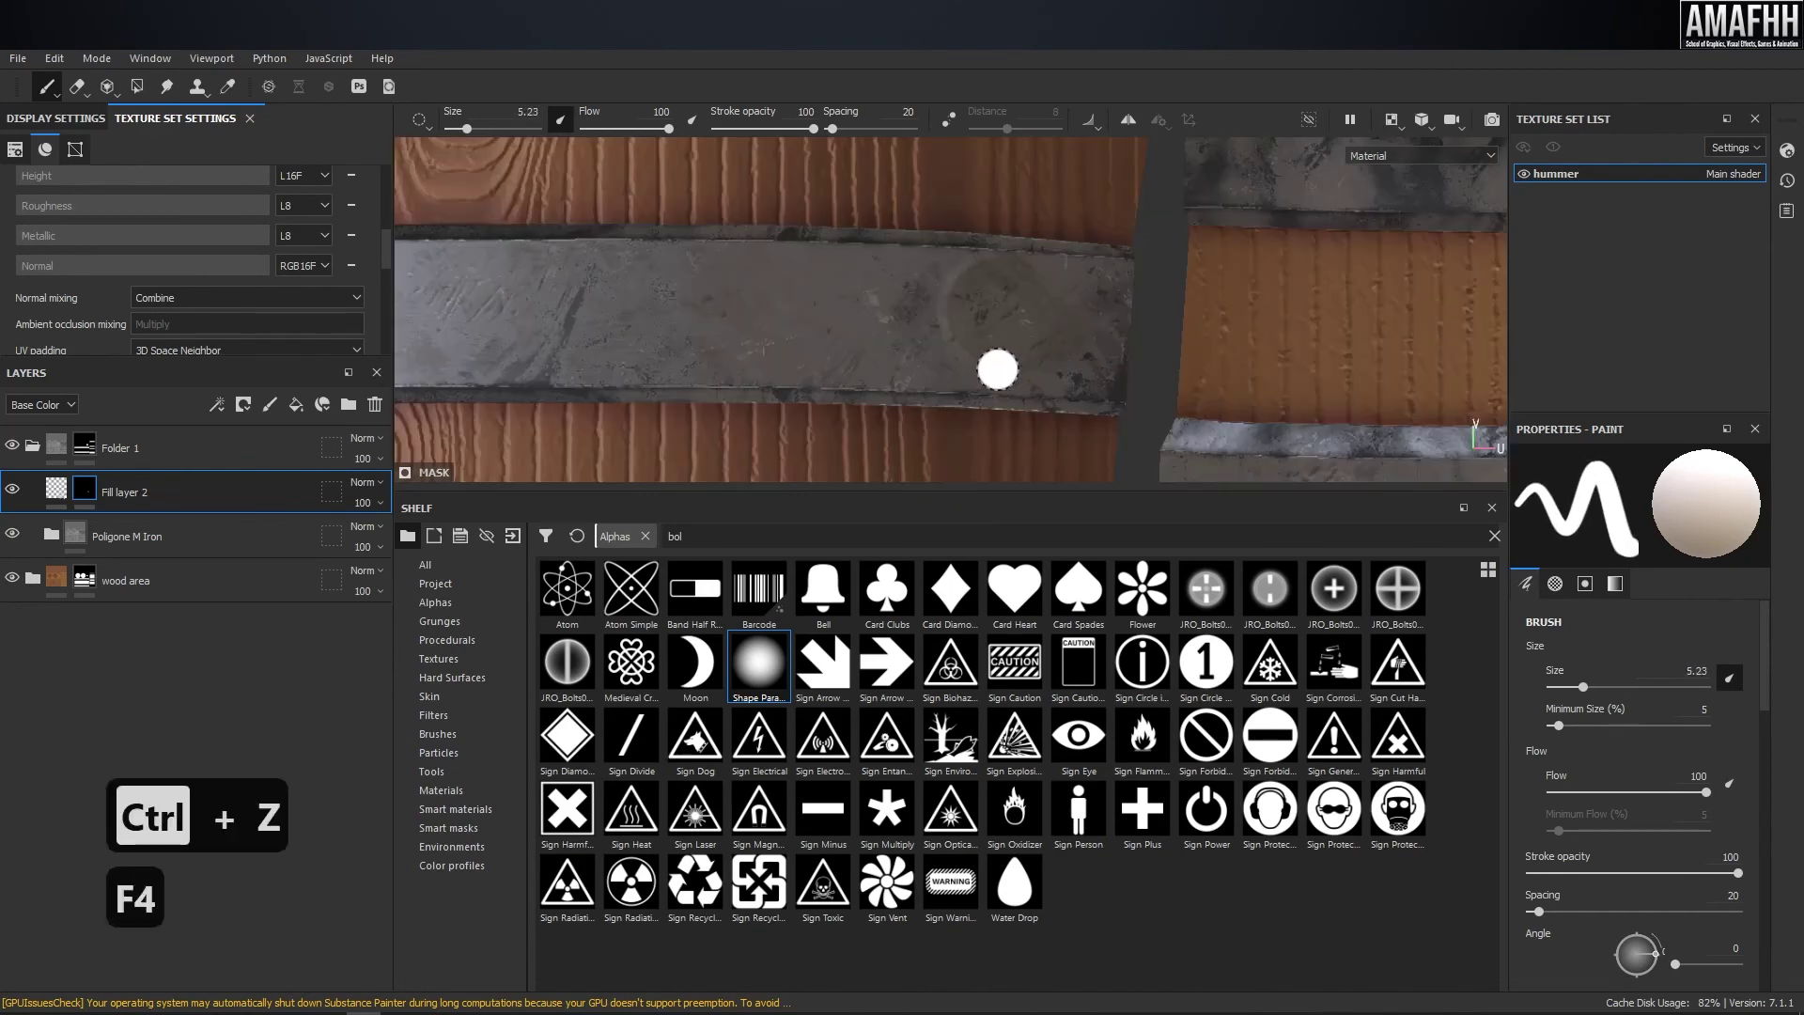
pyautogui.scroll(-6, 936, 346)
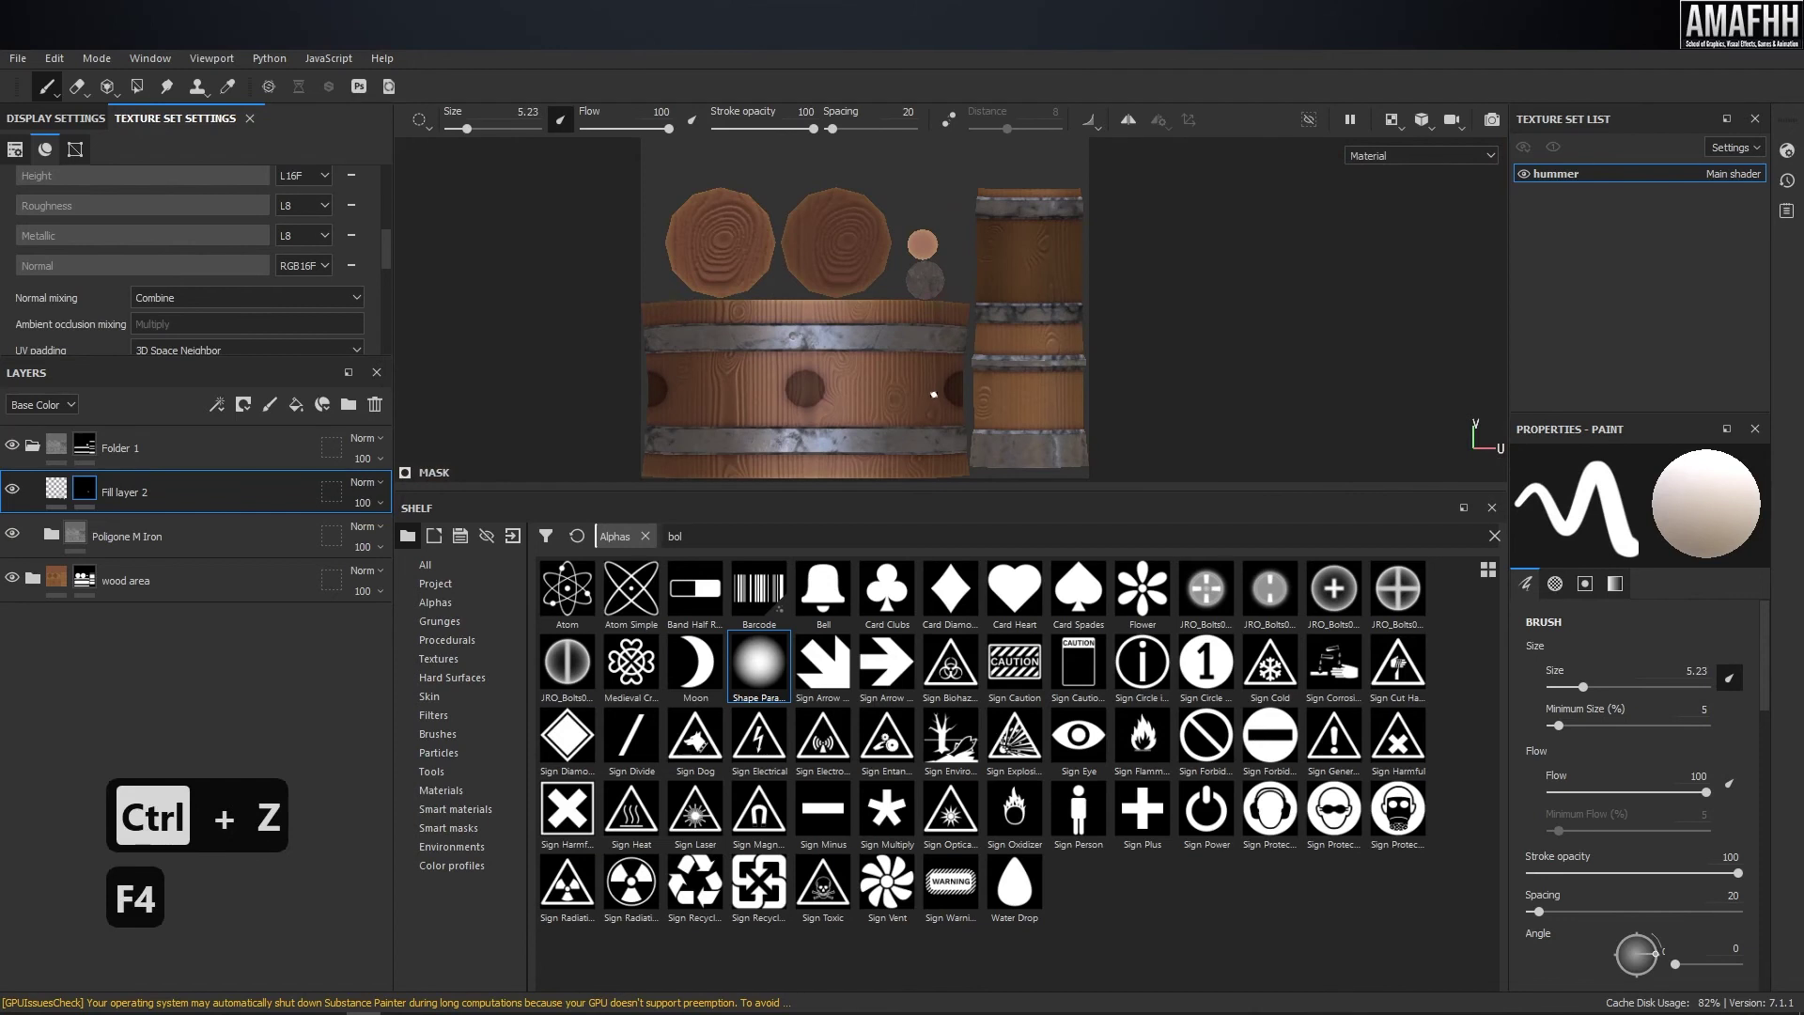
pyautogui.keyDown('alt'); pyautogui.moveTo(960, 457); pyautogui.dragTo(967, 319, button='middle'); pyautogui.keyUp('alt')
pyautogui.scroll(5, 967, 326)
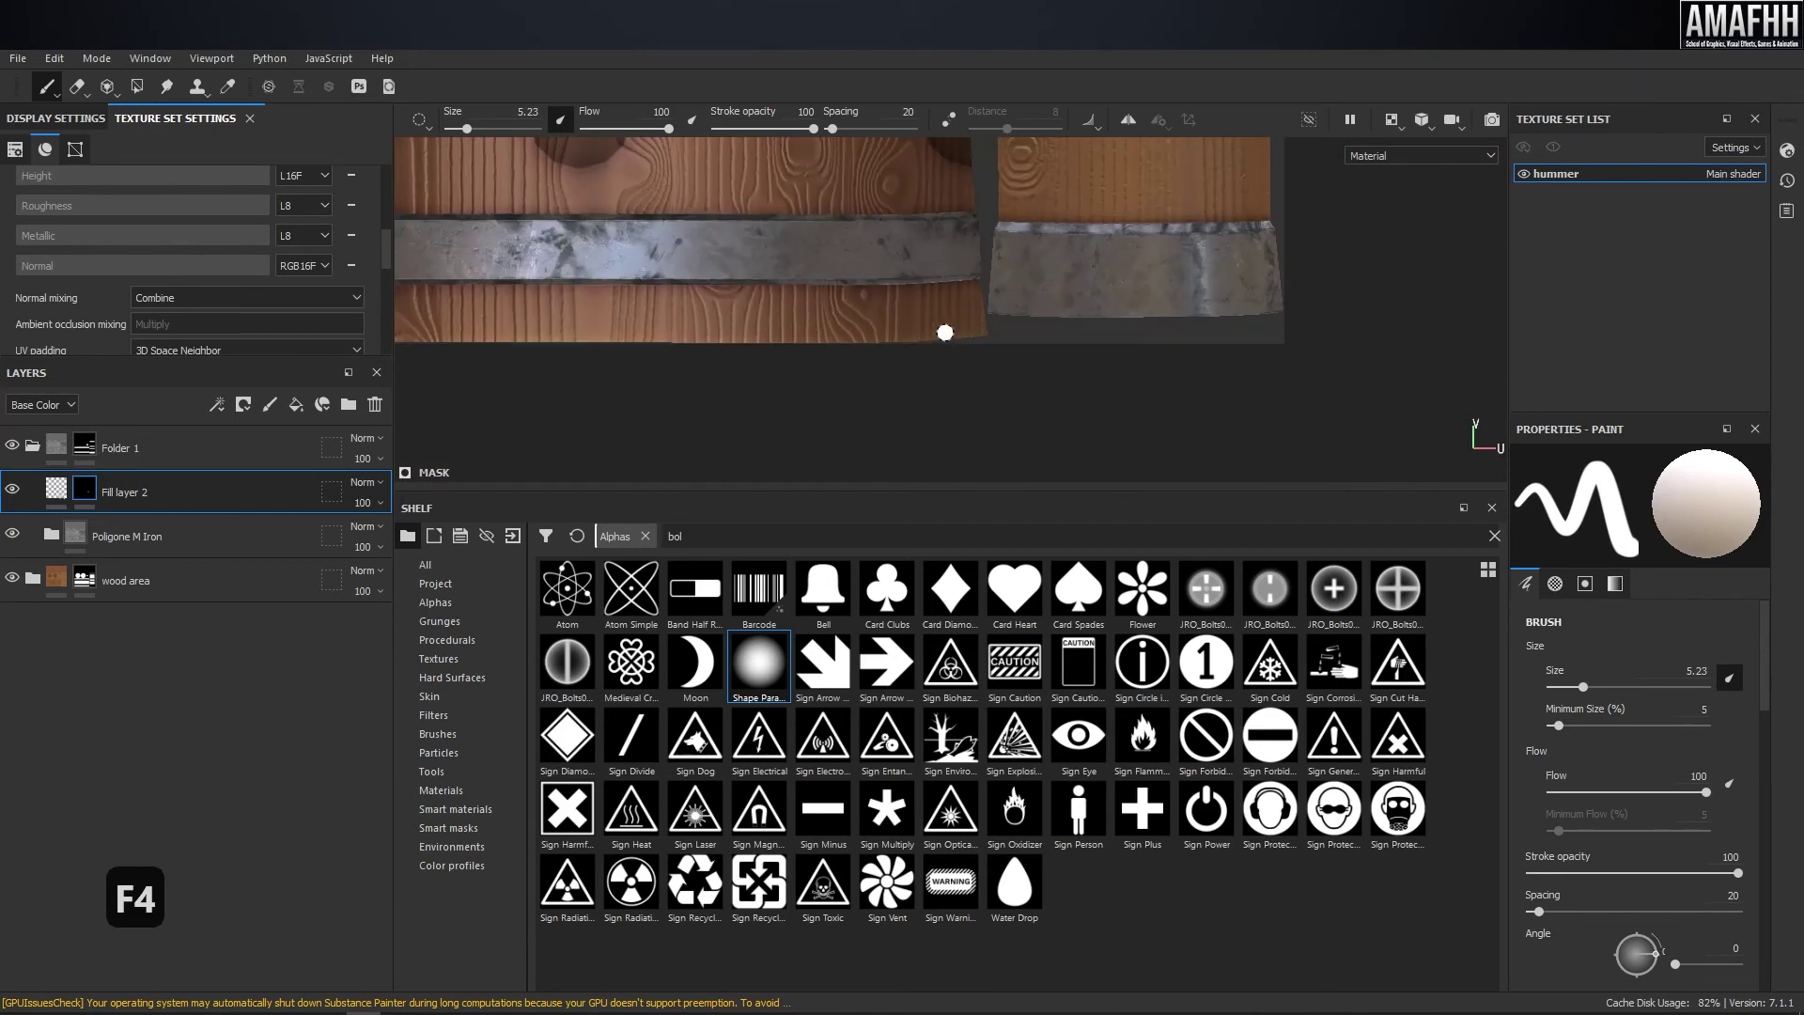
pyautogui.scroll(-5, 943, 330)
pyautogui.moveTo(967, 218)
pyautogui.keyDown('alt'); pyautogui.mouseDown(button='middle')
pyautogui.moveTo(971, 405)
pyautogui.moveTo(971, 248)
pyautogui.mouseUp(button='middle'); pyautogui.keyUp('alt')
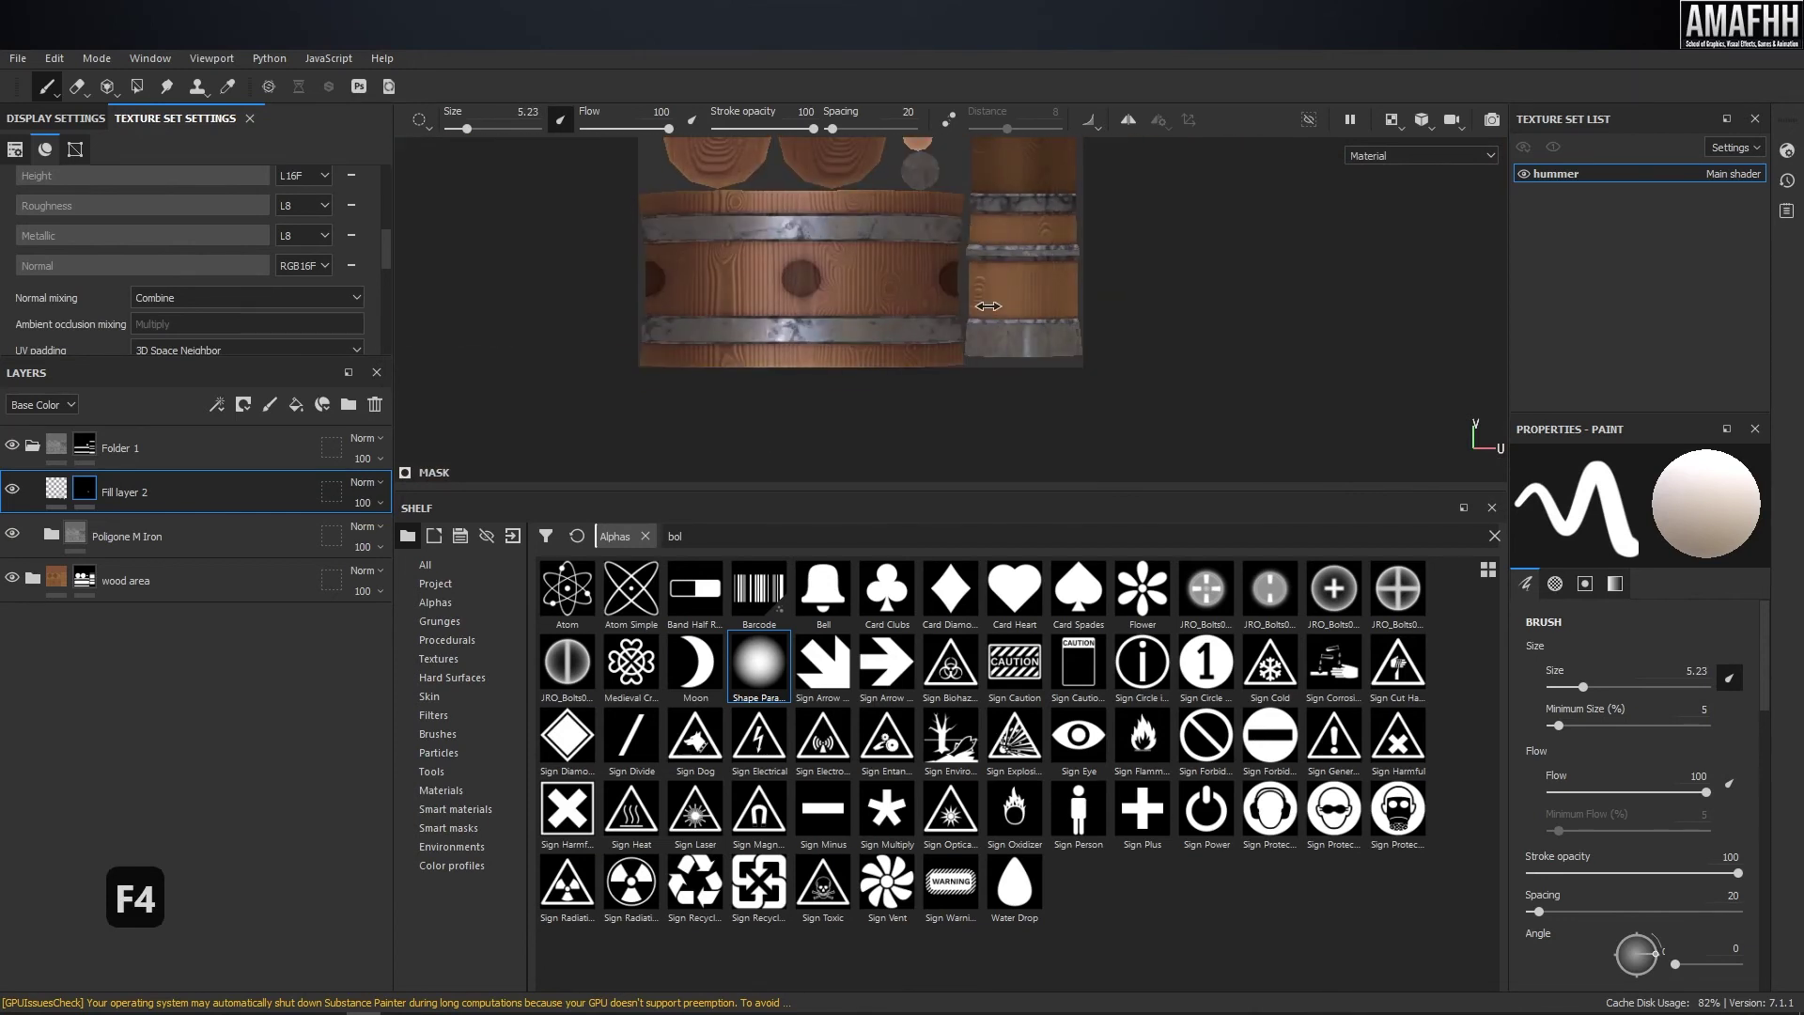
pyautogui.keyDown('shift'); pyautogui.moveTo(939, 297); pyautogui.dragTo(933, 293, button='right'); pyautogui.keyUp('shift')
pyautogui.scroll(4, 921, 339)
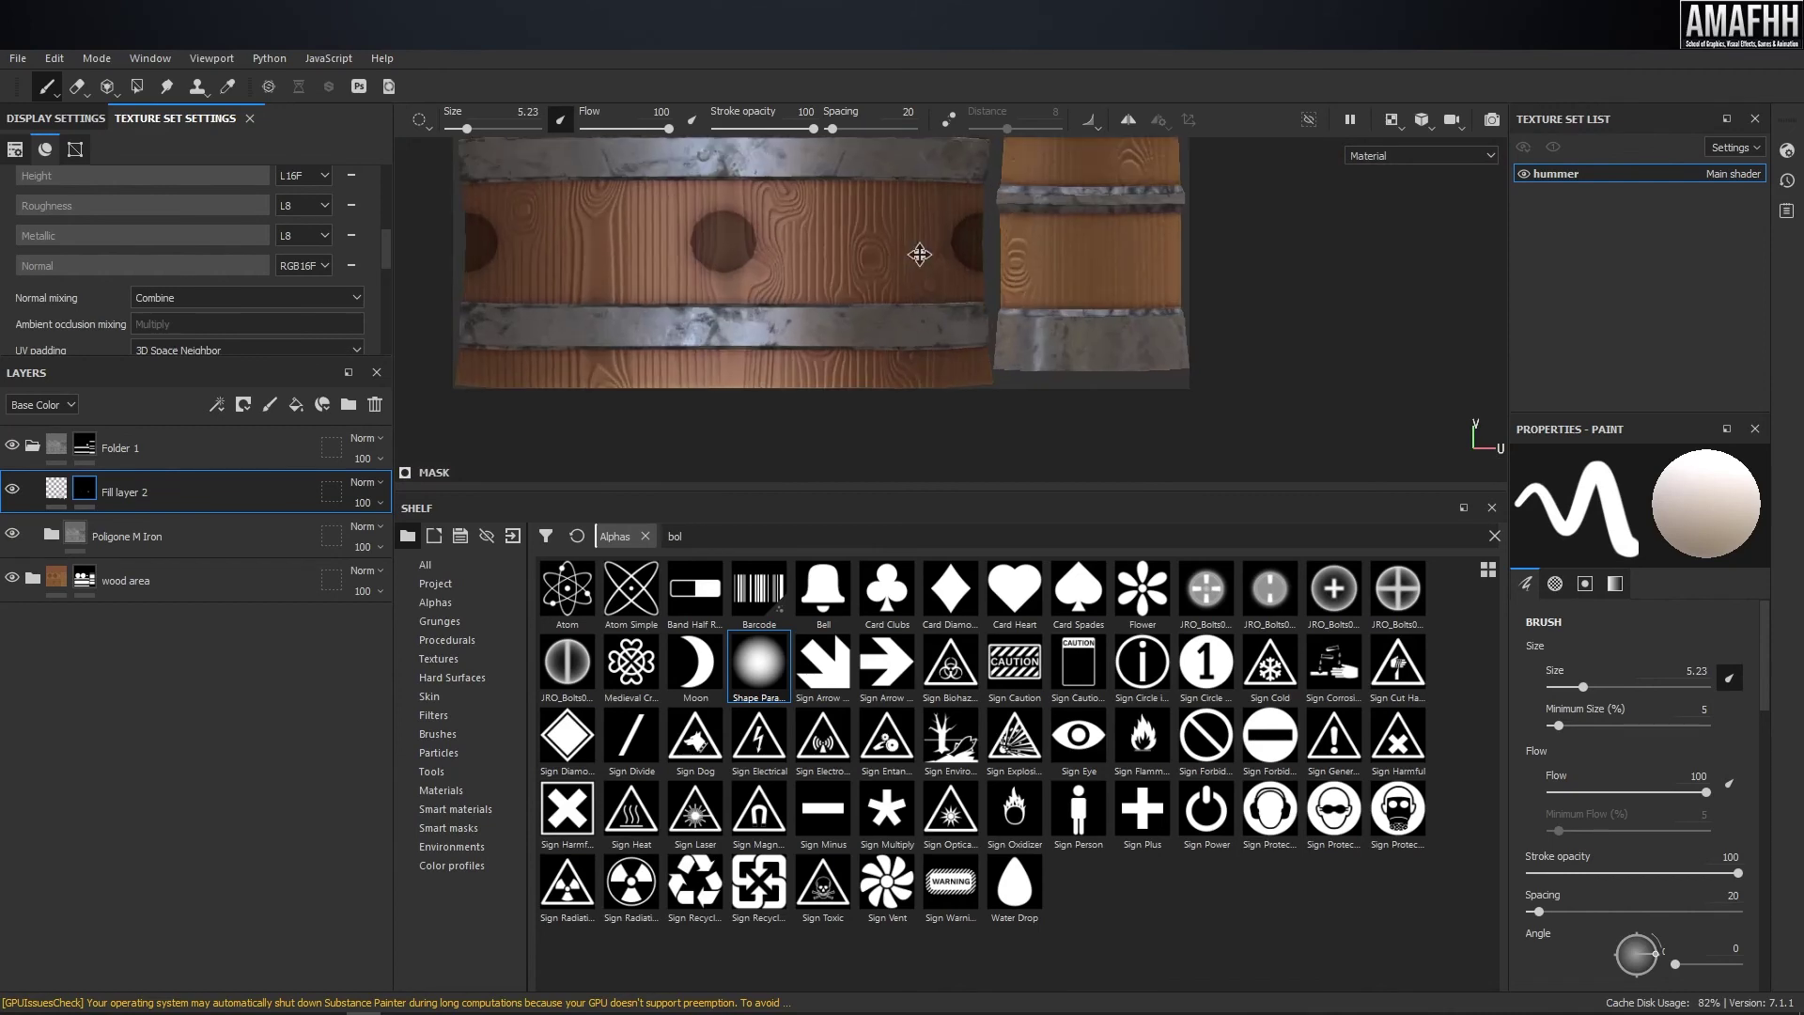
# - Erase the round test dots from the head's upper metal band with black paint and set the brush size to 8.55
pyautogui.keyDown('alt'); pyautogui.moveTo(919, 254); pyautogui.dragTo(1065, 351, button='middle'); pyautogui.keyUp('alt')
pyautogui.moveTo(1112, 368)
pyautogui.keyDown('shift'); pyautogui.mouseDown(button='right')
pyautogui.moveTo(1087, 363)
pyautogui.moveTo(1104, 363)
pyautogui.mouseUp(button='right'); pyautogui.keyUp('shift')
pyautogui.scroll(5, 834, 234)
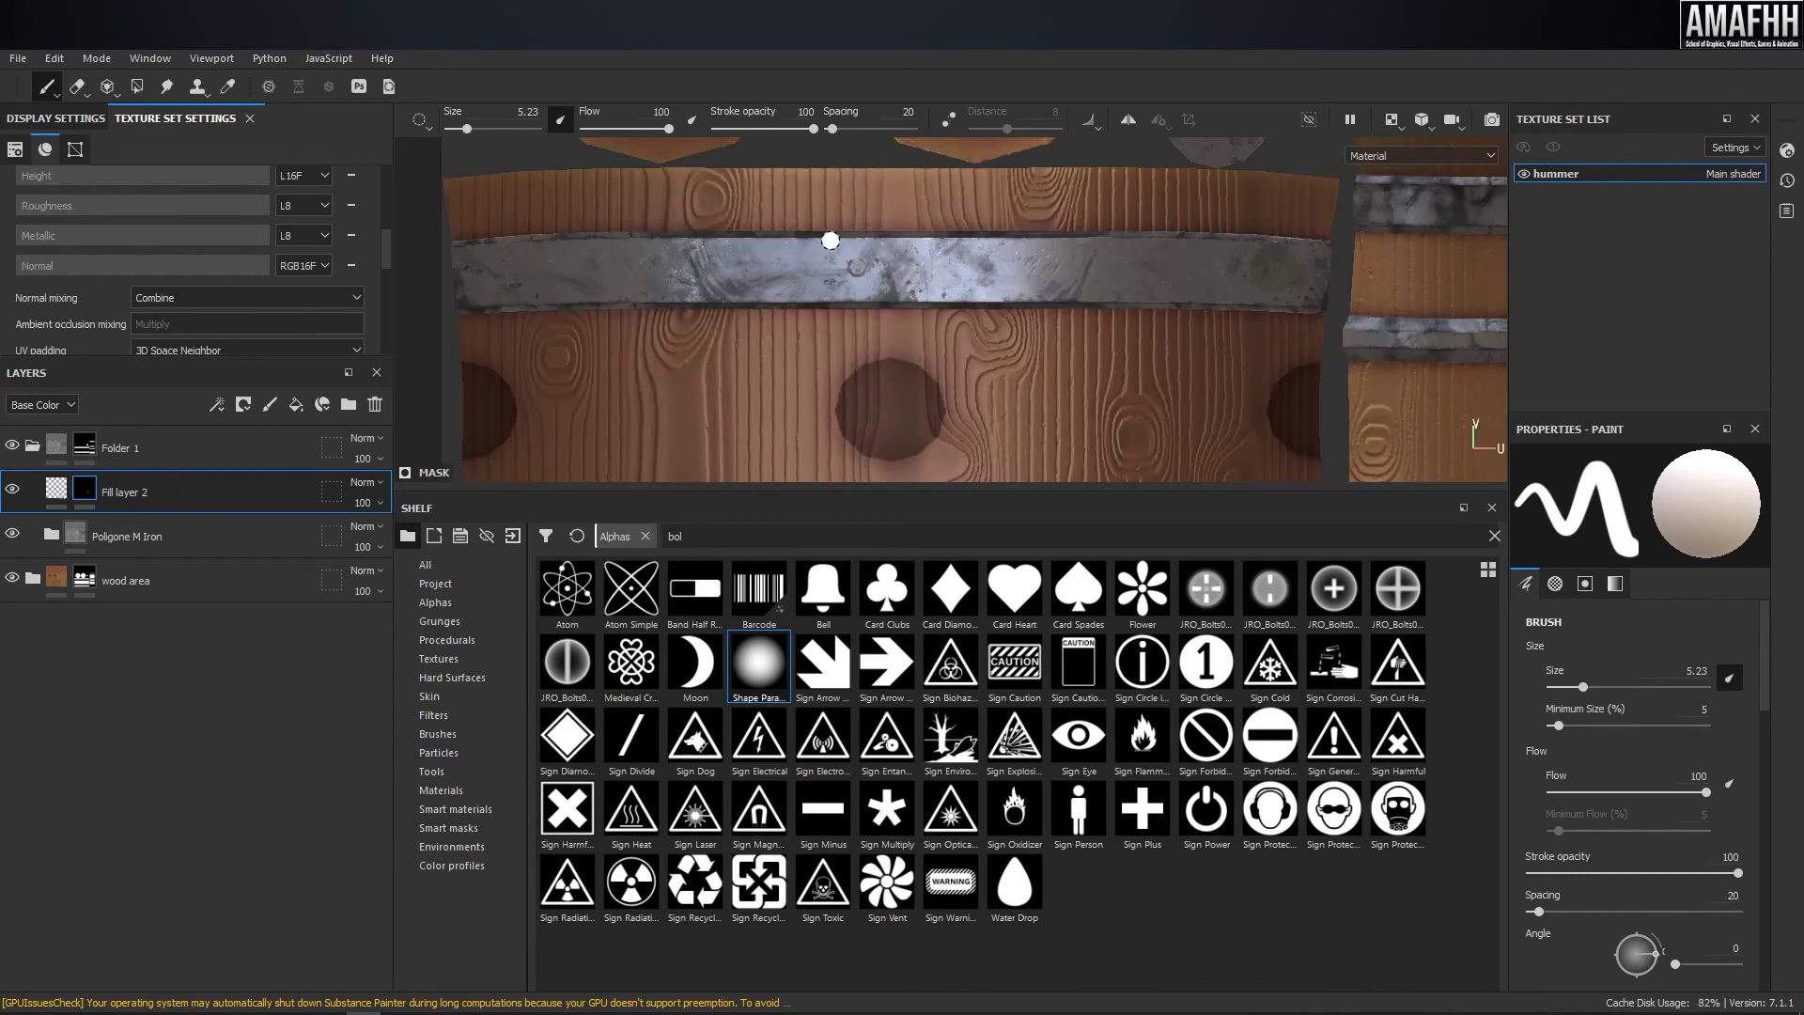
pyautogui.keyDown('alt'); pyautogui.moveTo(1021, 285); pyautogui.dragTo(879, 263, button='middle'); pyautogui.keyUp('alt')
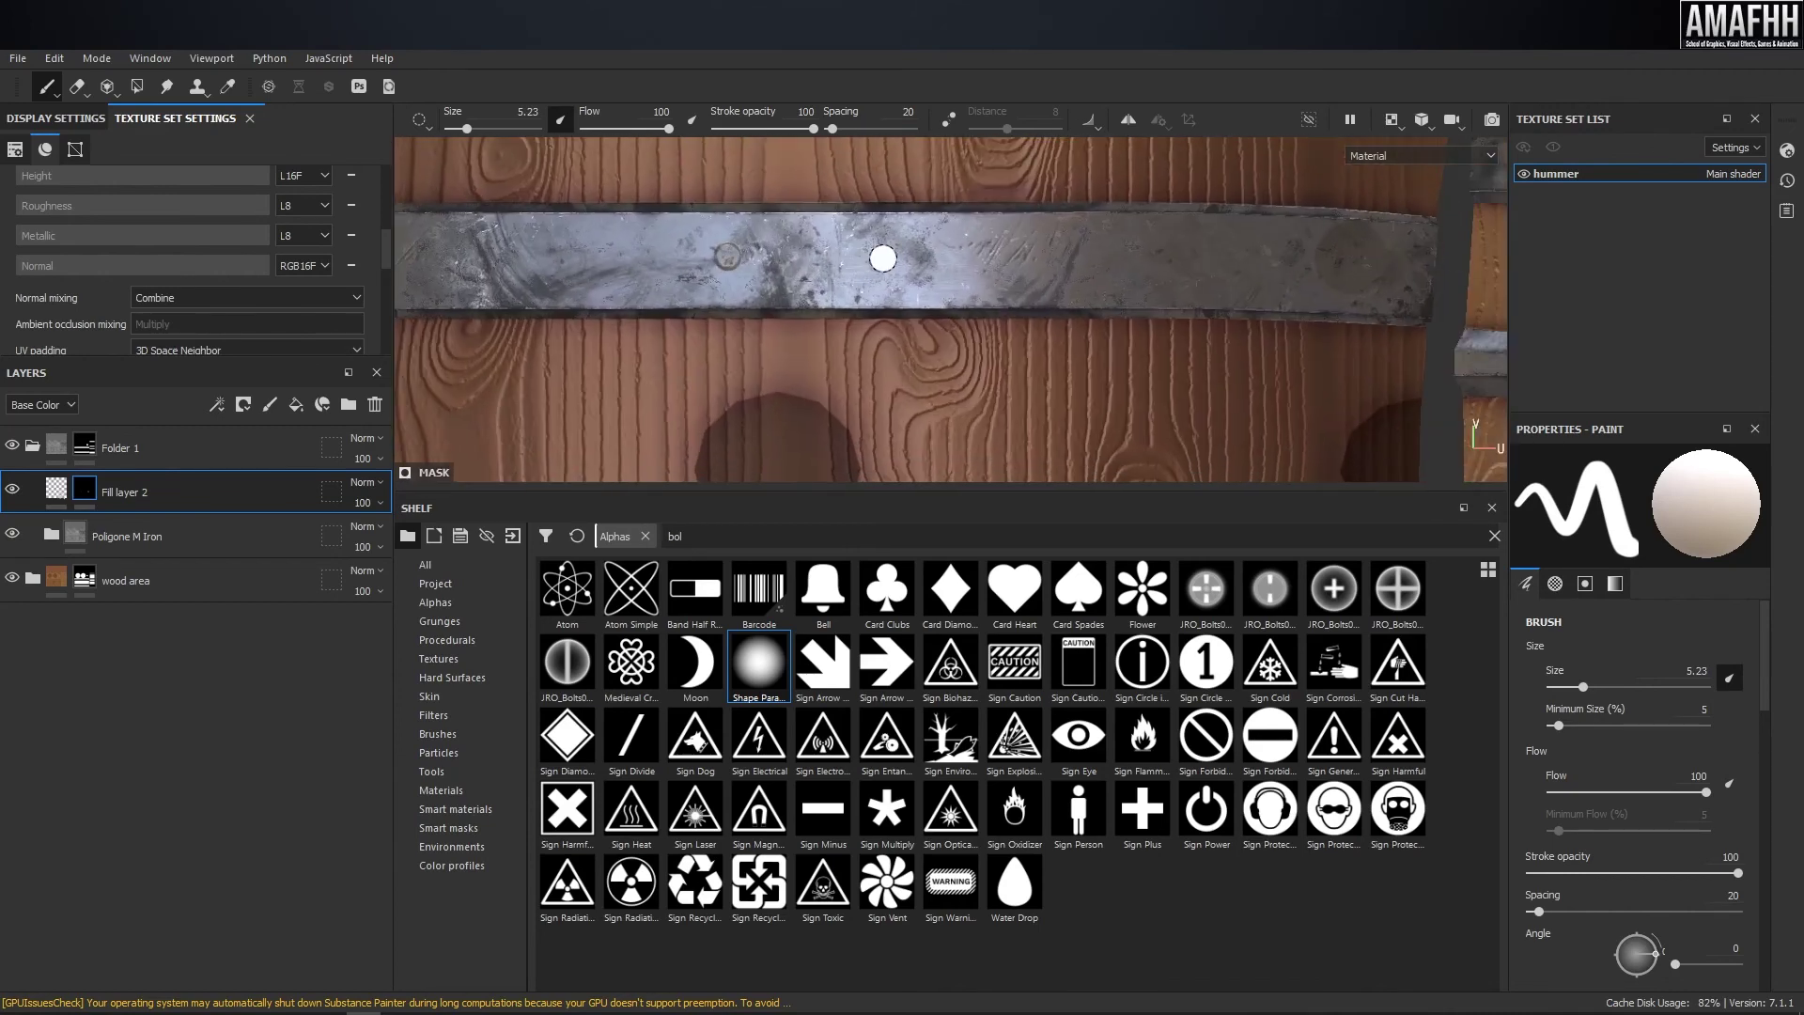
pyautogui.press('x')
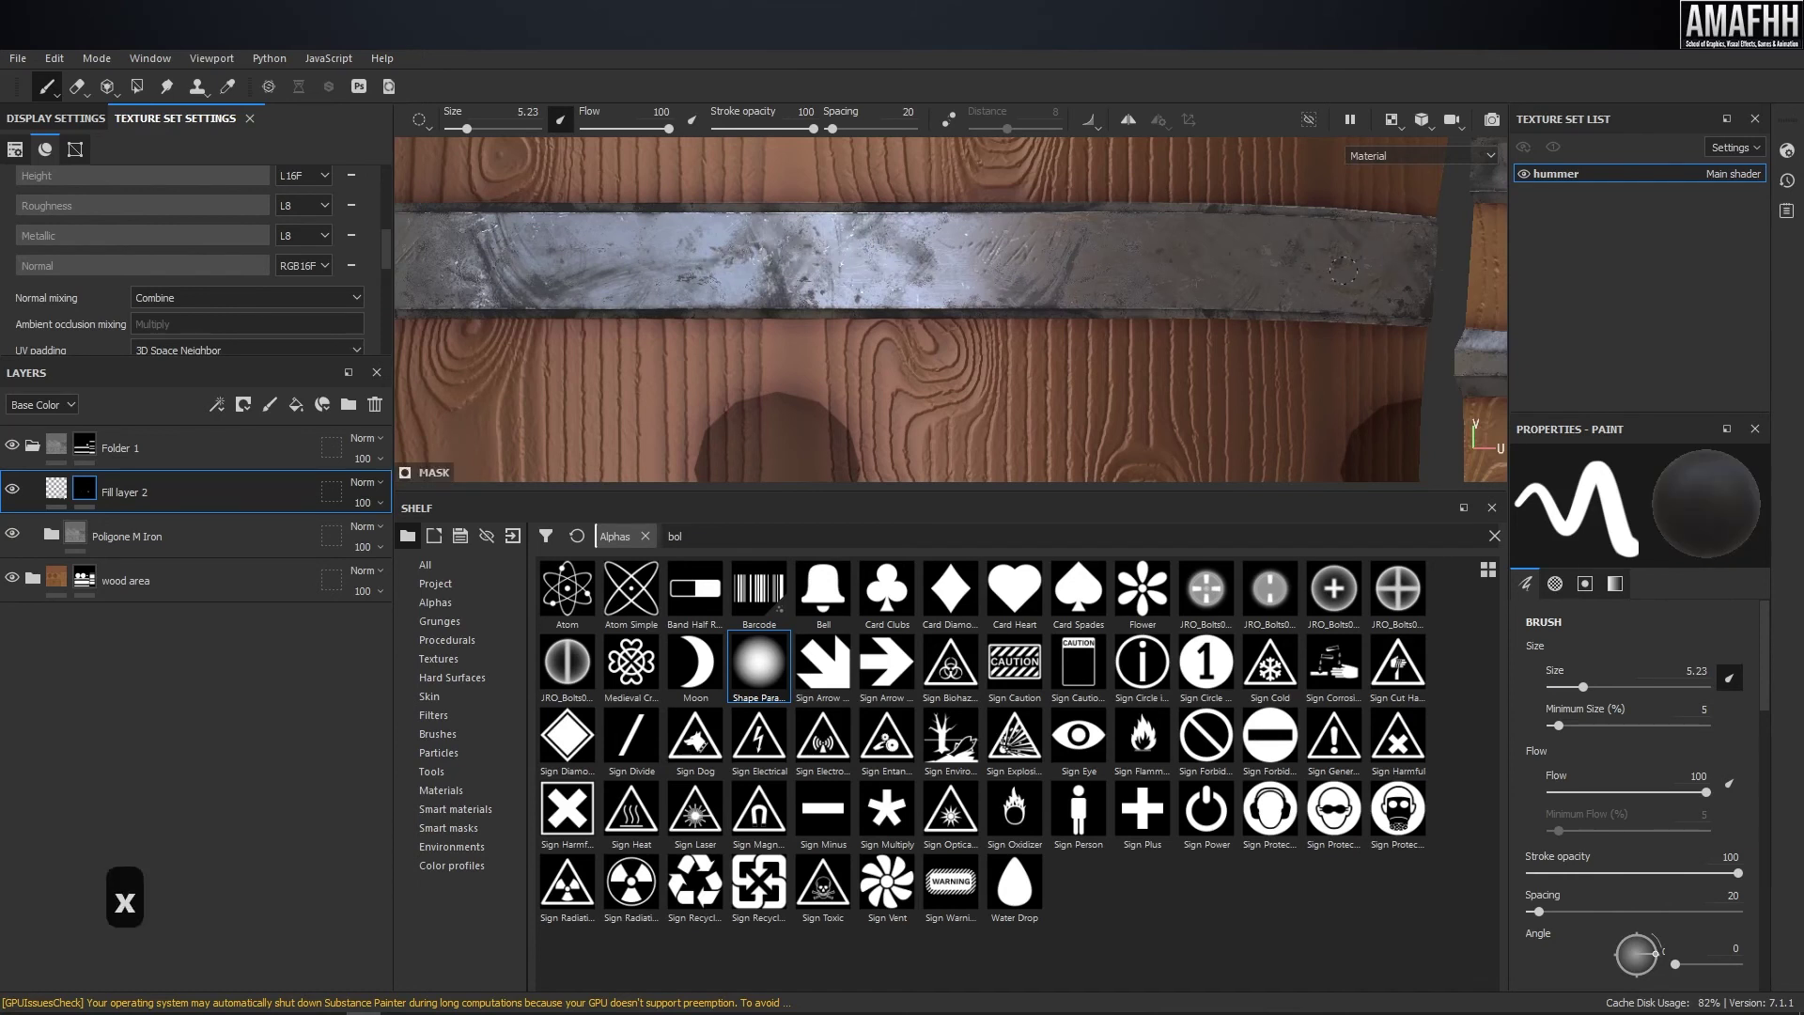
pyautogui.keyDown('ctrl'); pyautogui.moveTo(1180, 266); pyautogui.dragTo(1192, 269, button='right'); pyautogui.keyUp('ctrl')
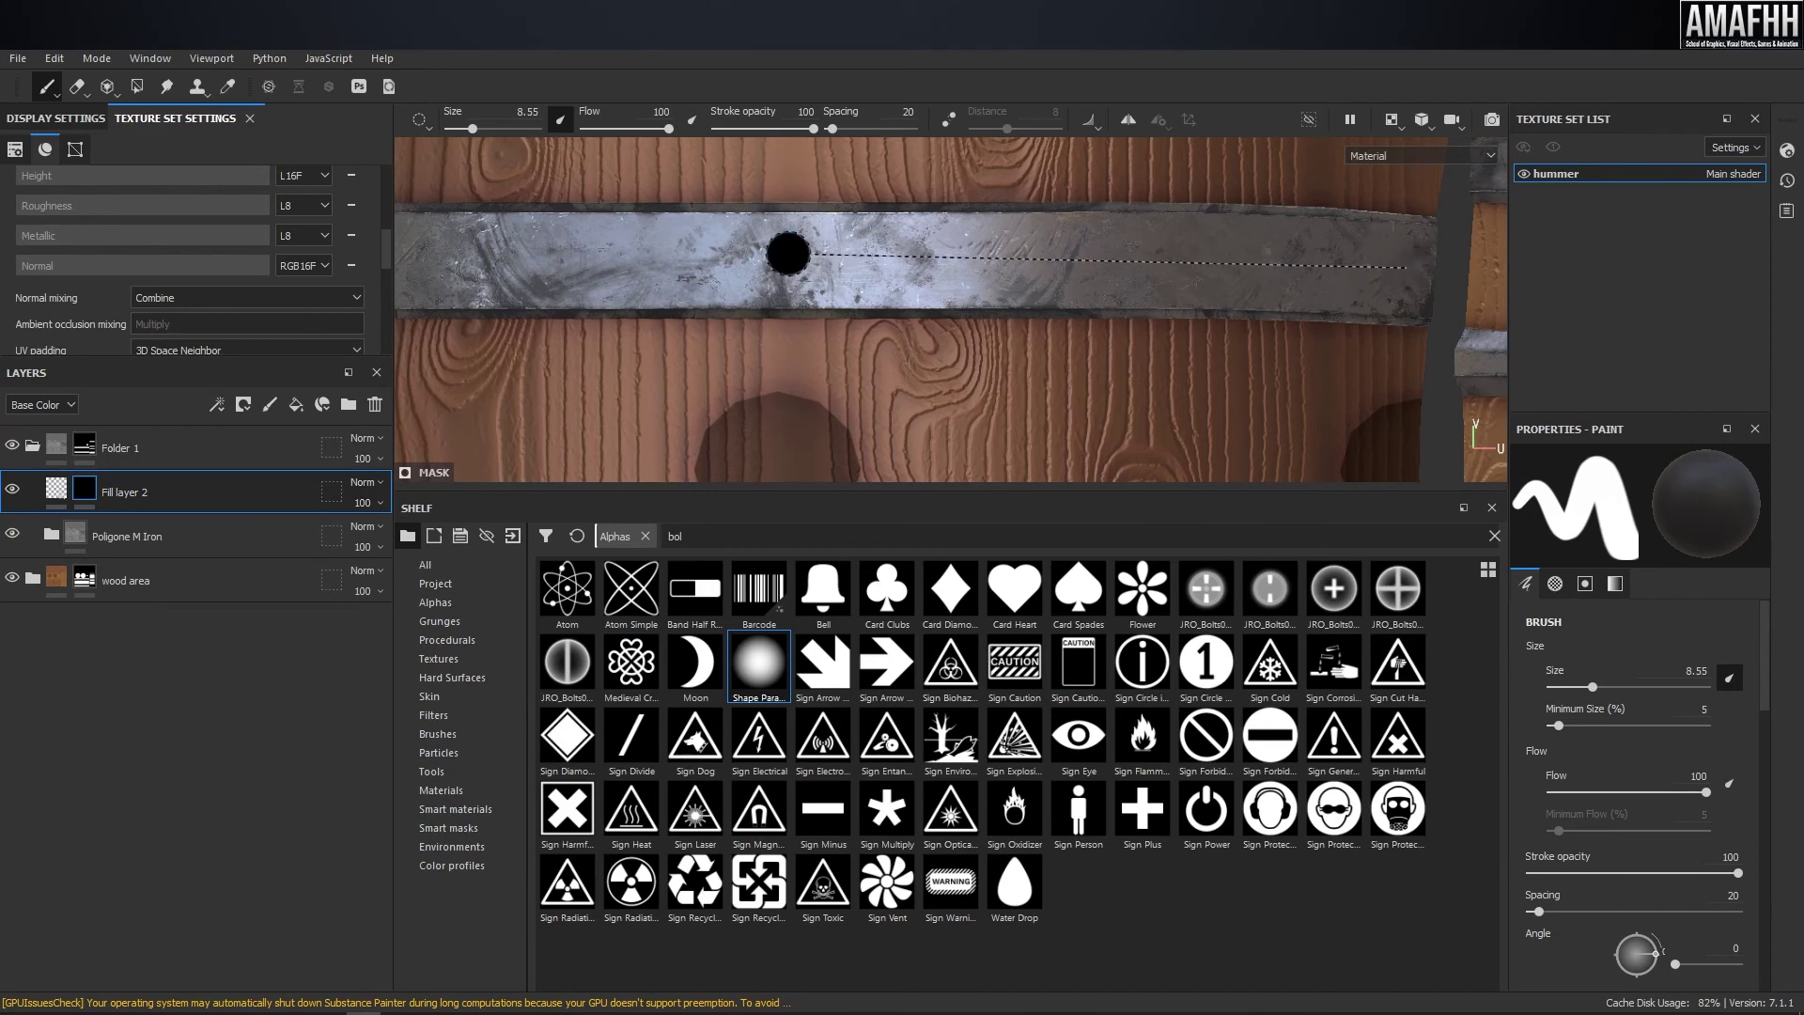
# - Try painting a straight white stroke along the head's upper metal band, then undo it
pyautogui.press('x')
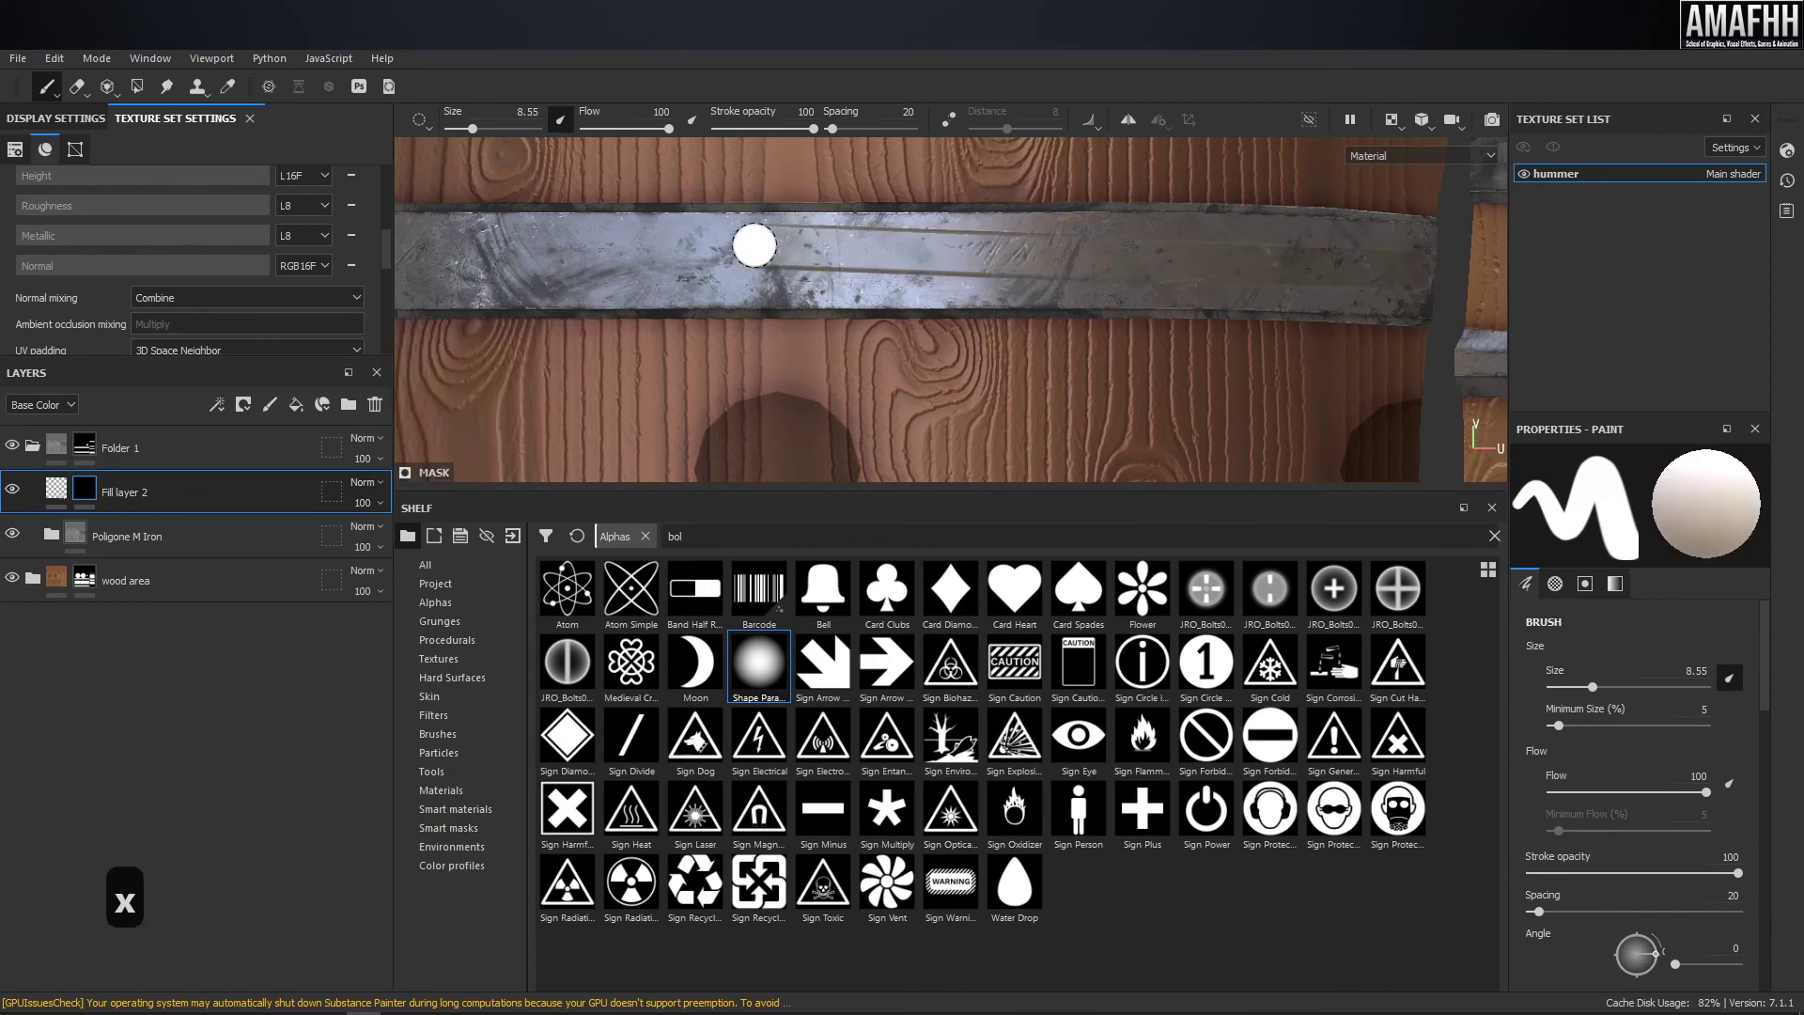
pyautogui.hotkey('ctrl', 'z')
pyautogui.hotkey('ctrl', 'z')
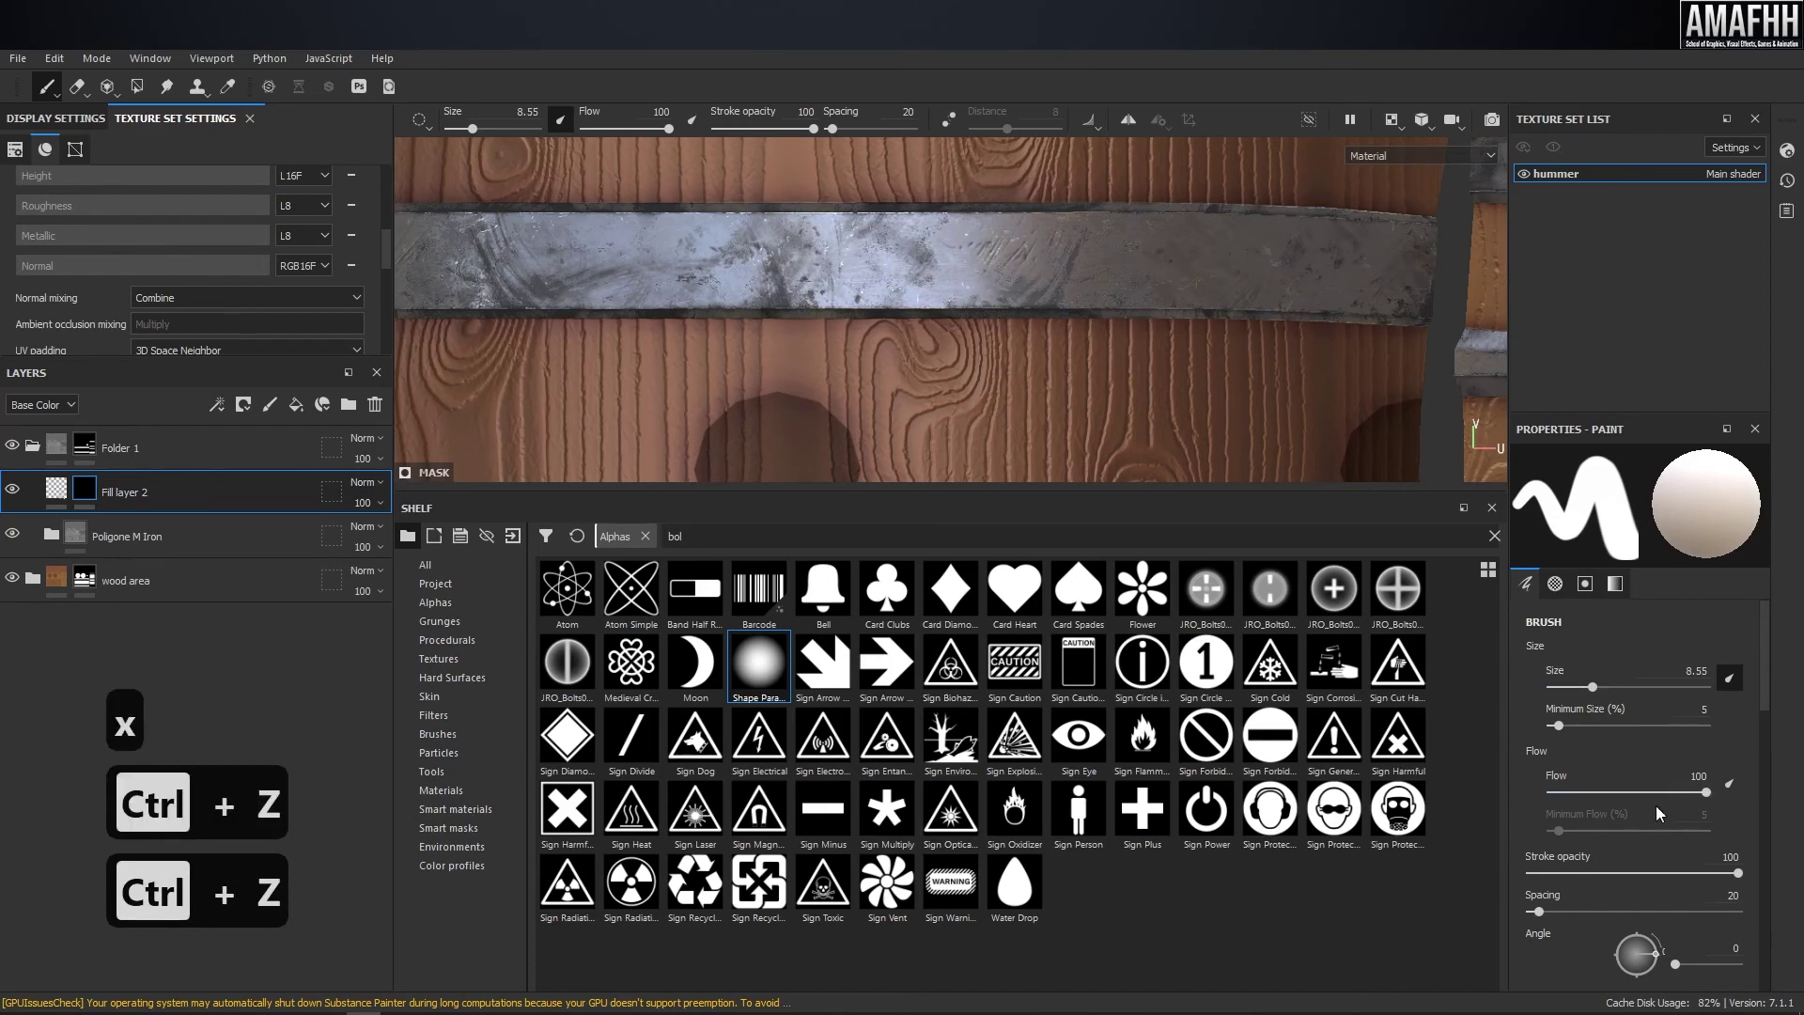
# - Set the brush spacing to 180 and turn Follow Path on
pyautogui.moveTo(1537, 913); pyautogui.dragTo(1622, 912)
pyautogui.scroll(-3, 1407, 253)
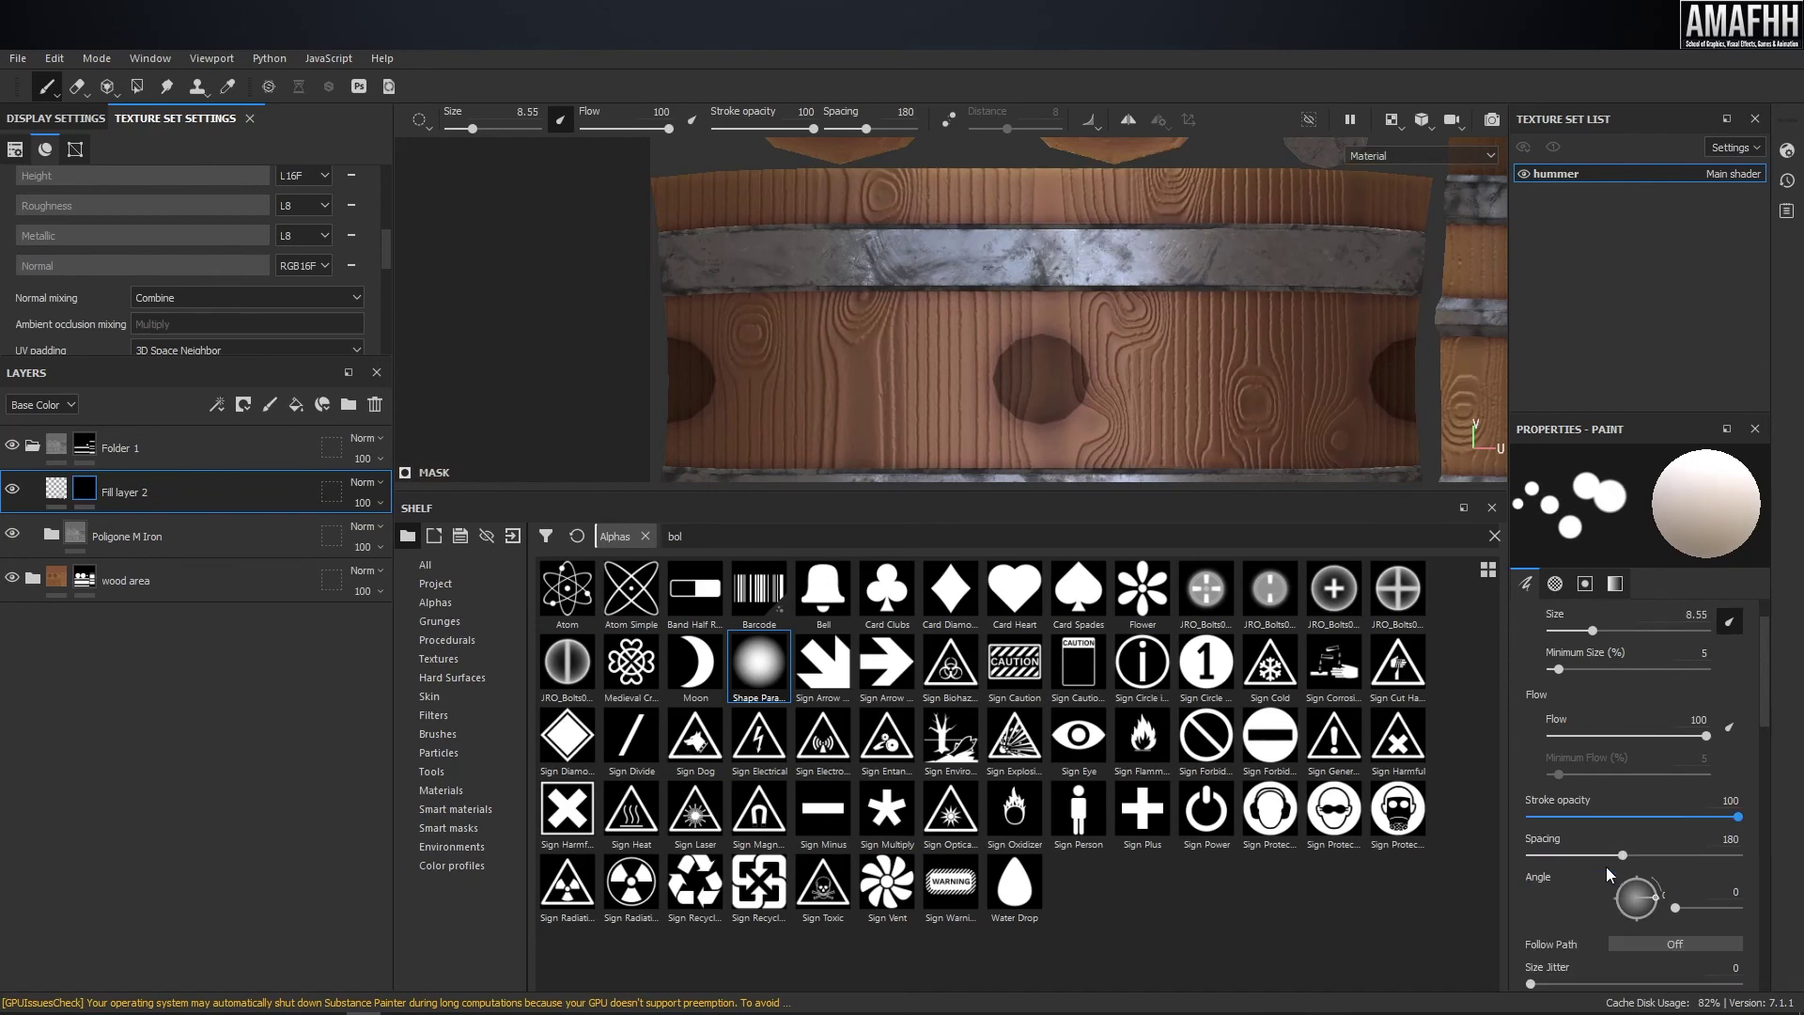
pyautogui.scroll(-3, 1635, 789)
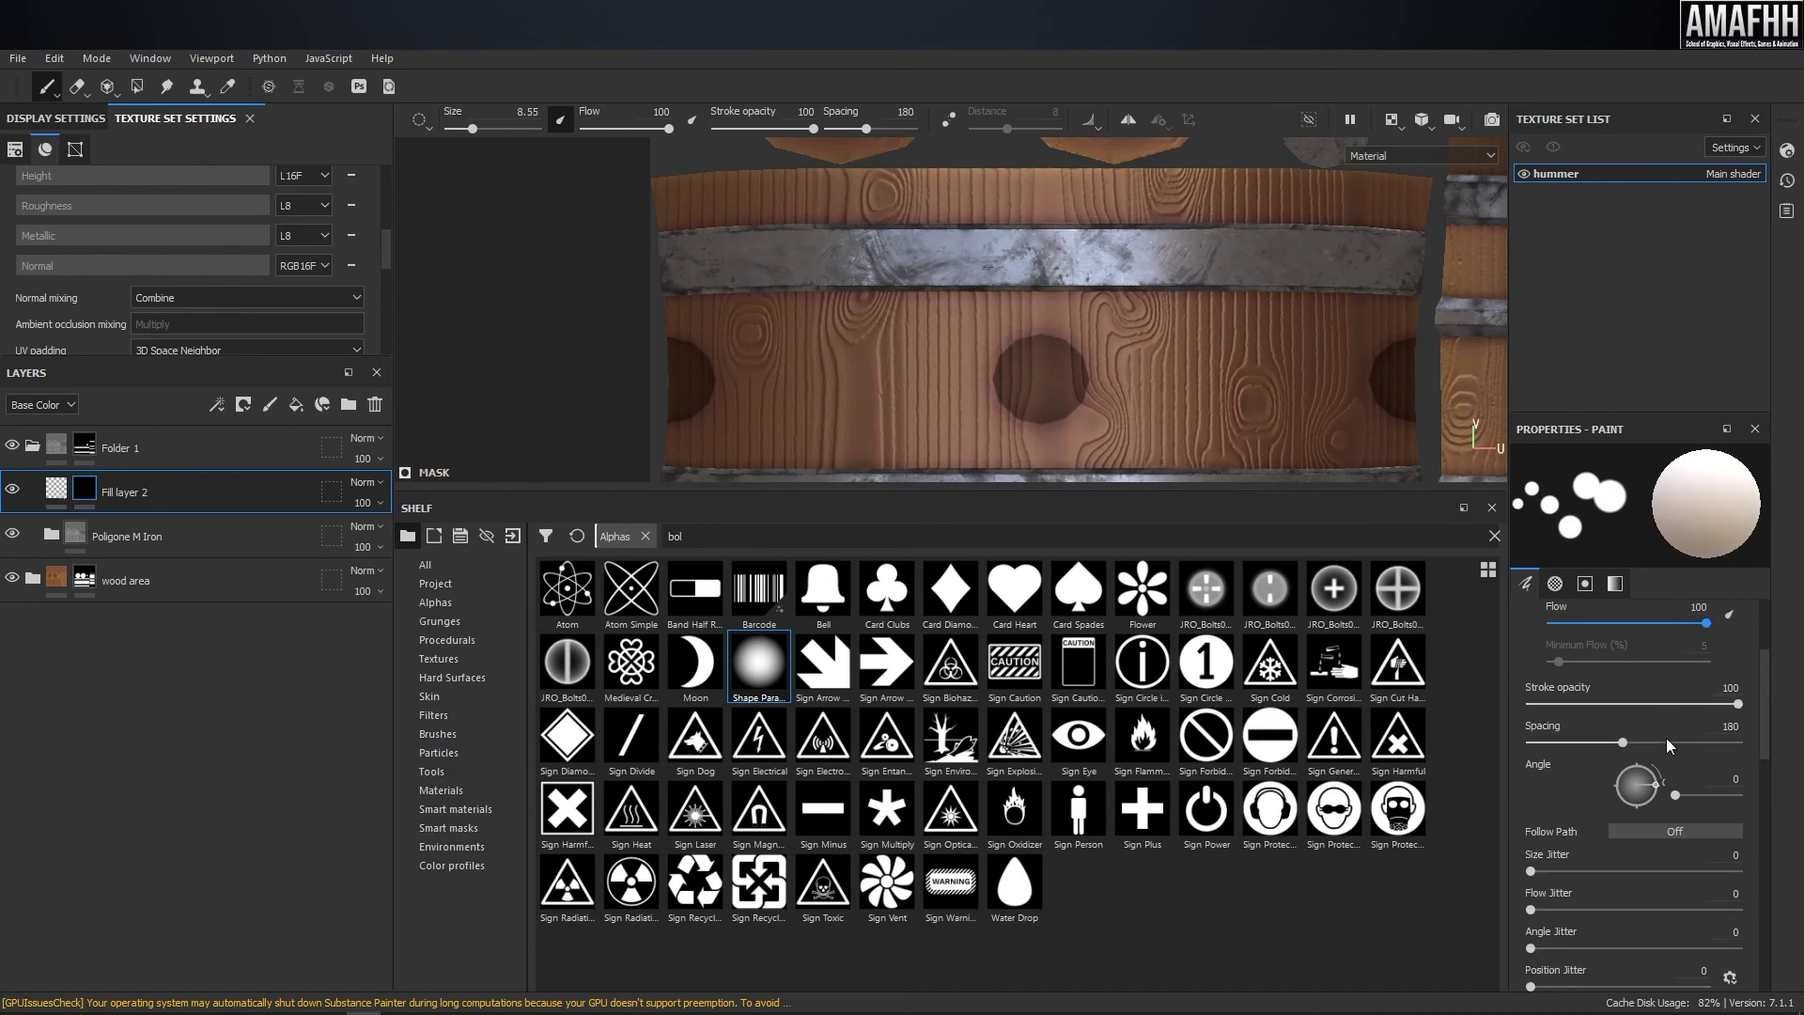
pyautogui.click(1665, 832)
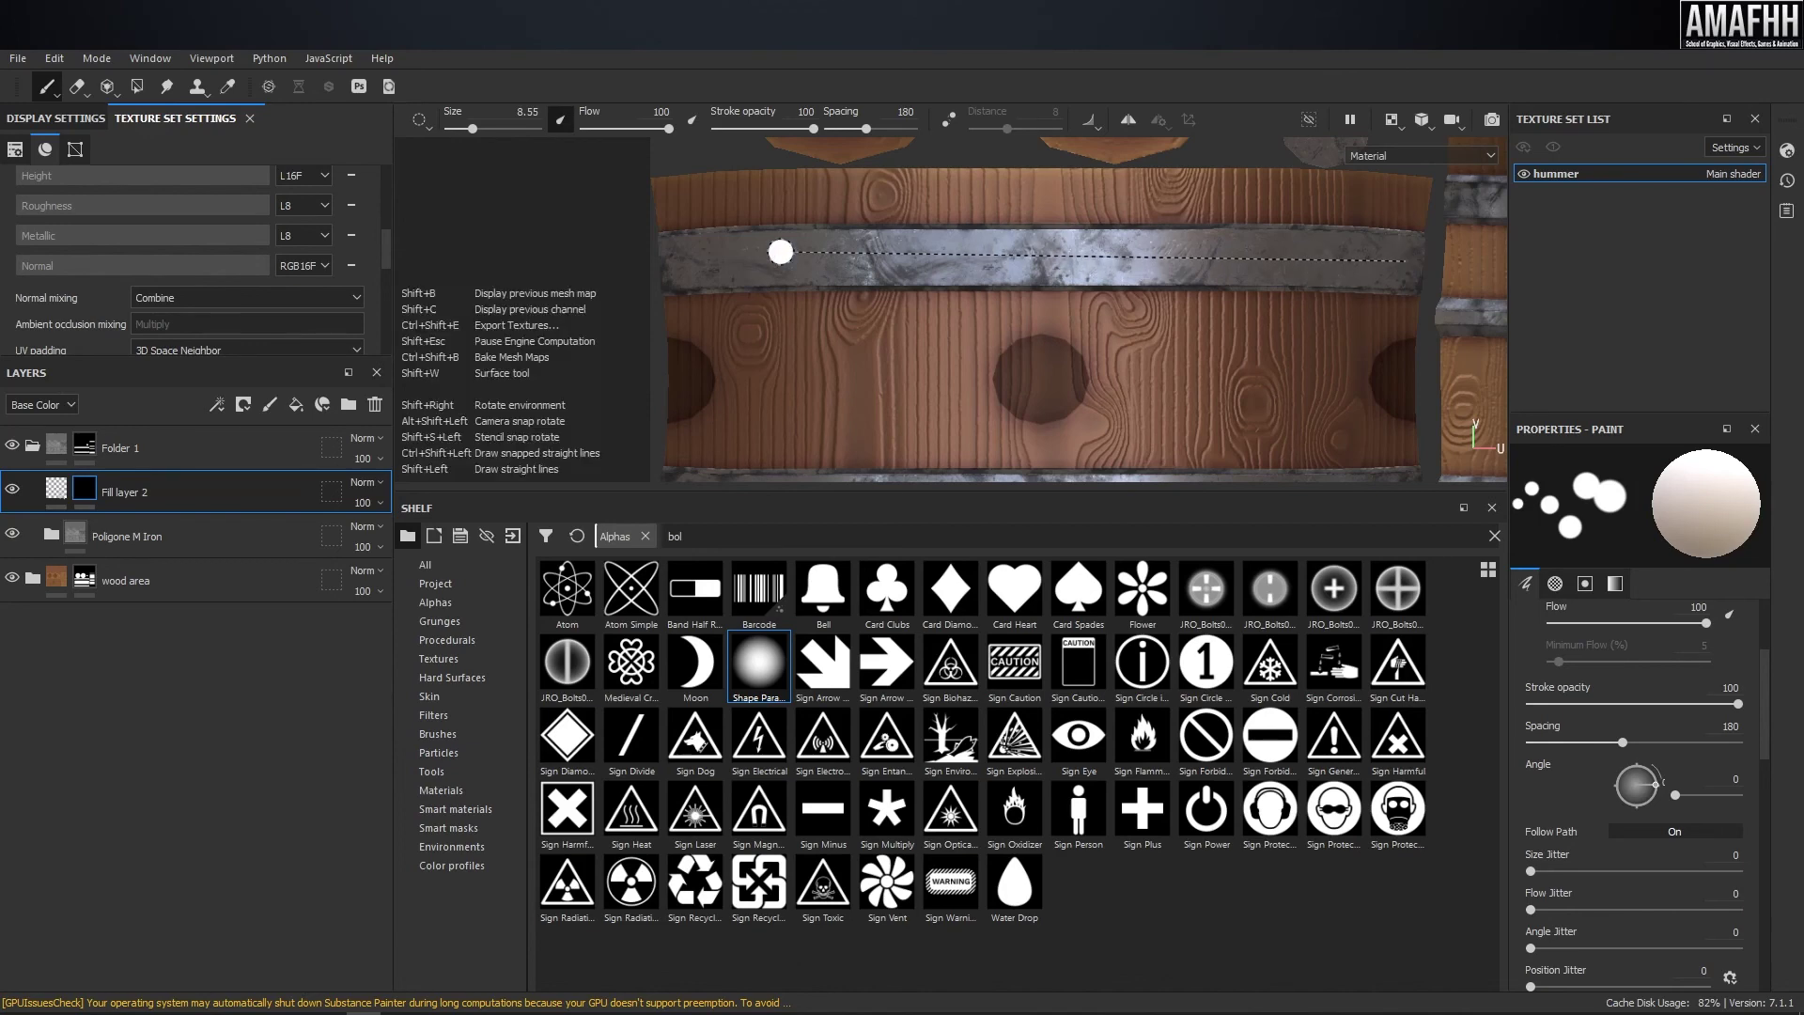
# - Paint straight rows of evenly spaced bolt dots along the head's upper and lower metal bands in the UV layout and check them in 3D
pyautogui.keyDown('shift'); pyautogui.click(673, 264); pyautogui.keyUp('shift')
pyautogui.moveTo(1084, 245); pyautogui.dragTo(1084, 163, button='middle')
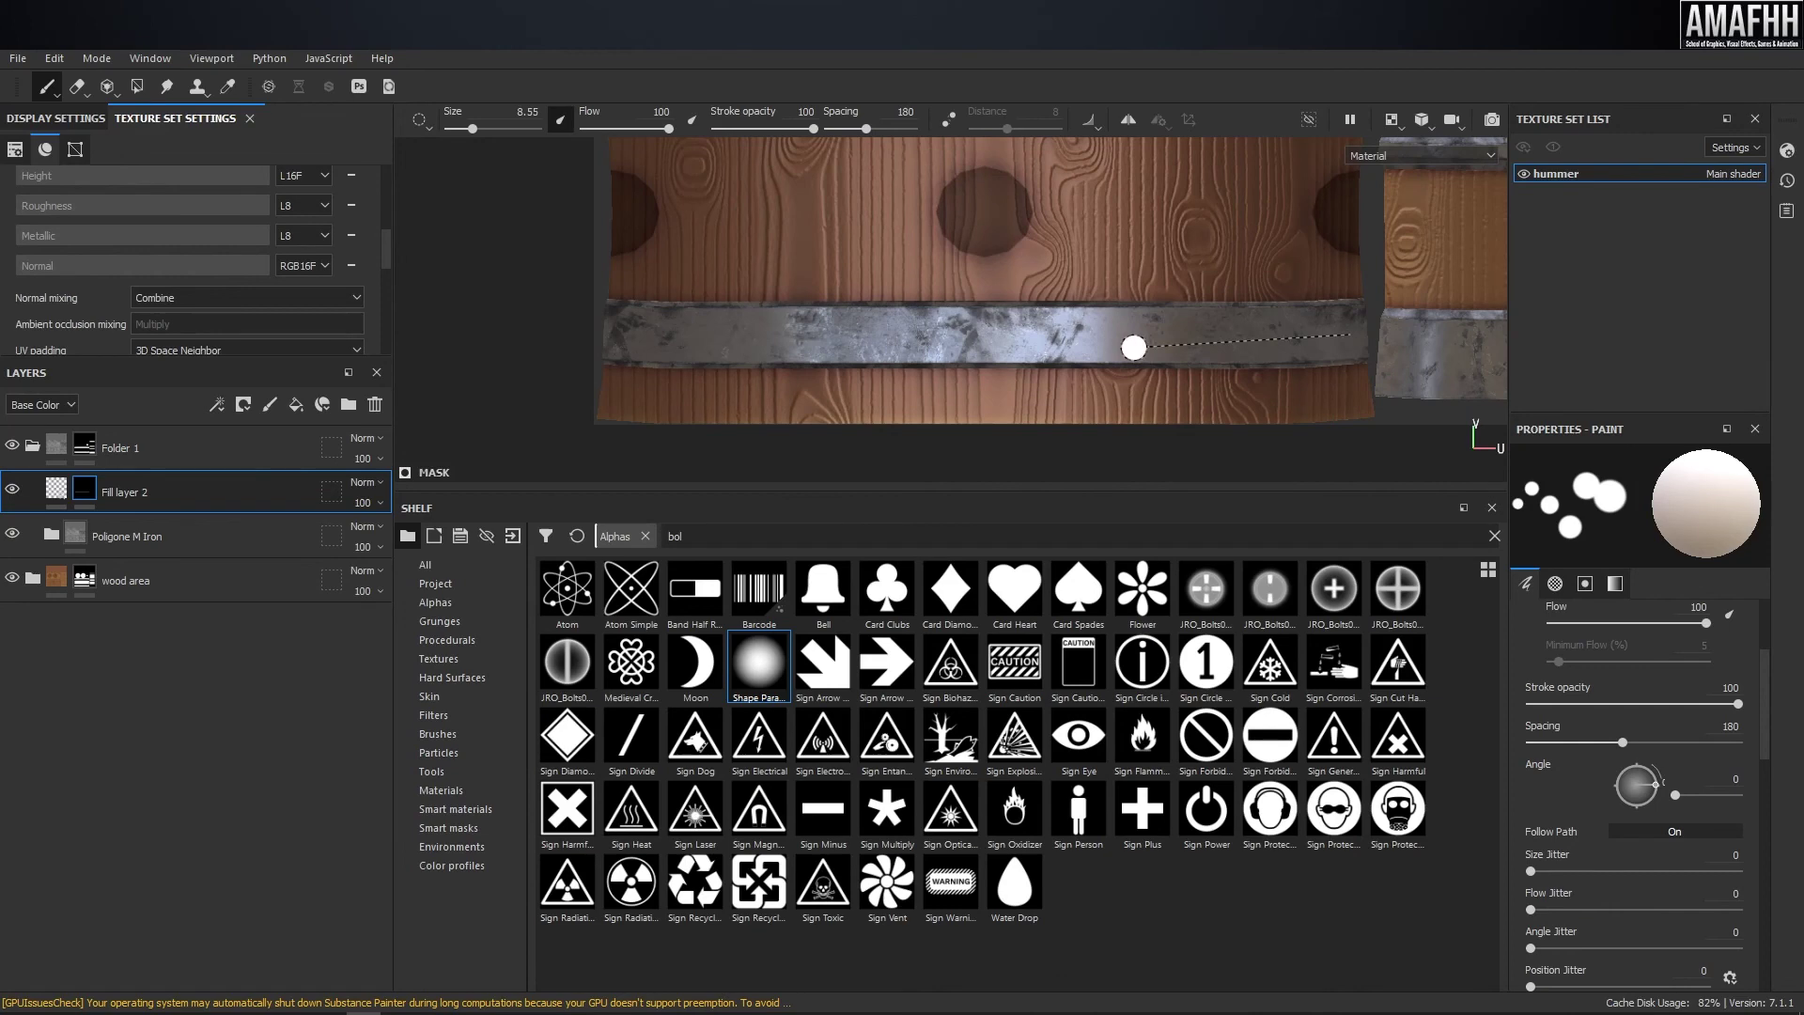
pyautogui.keyDown('shift'); pyautogui.click(618, 333); pyautogui.keyUp('shift')
pyautogui.keyDown('alt'); pyautogui.moveTo(1456, 357); pyautogui.dragTo(817, 360, button='middle'); pyautogui.keyUp('alt')
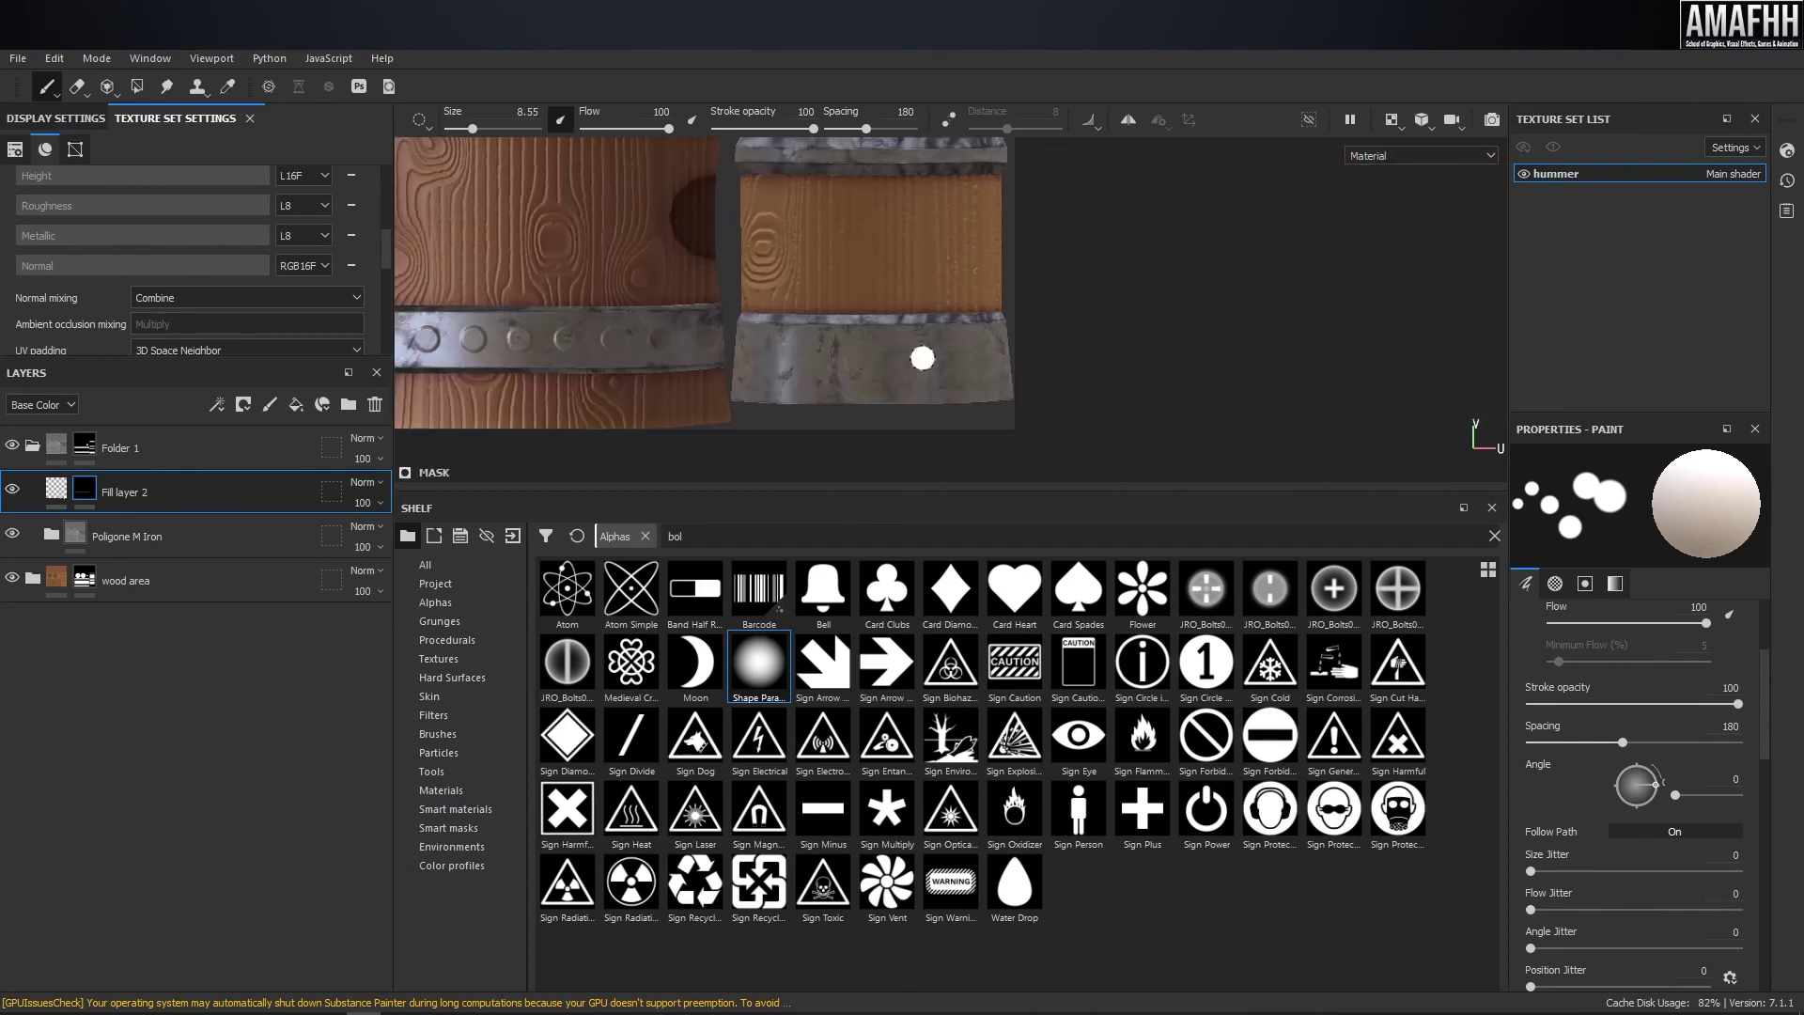
pyautogui.scroll(3, 986, 357)
pyautogui.keyDown('alt'); pyautogui.moveTo(955, 355); pyautogui.dragTo(978, 355, button='middle'); pyautogui.keyUp('alt')
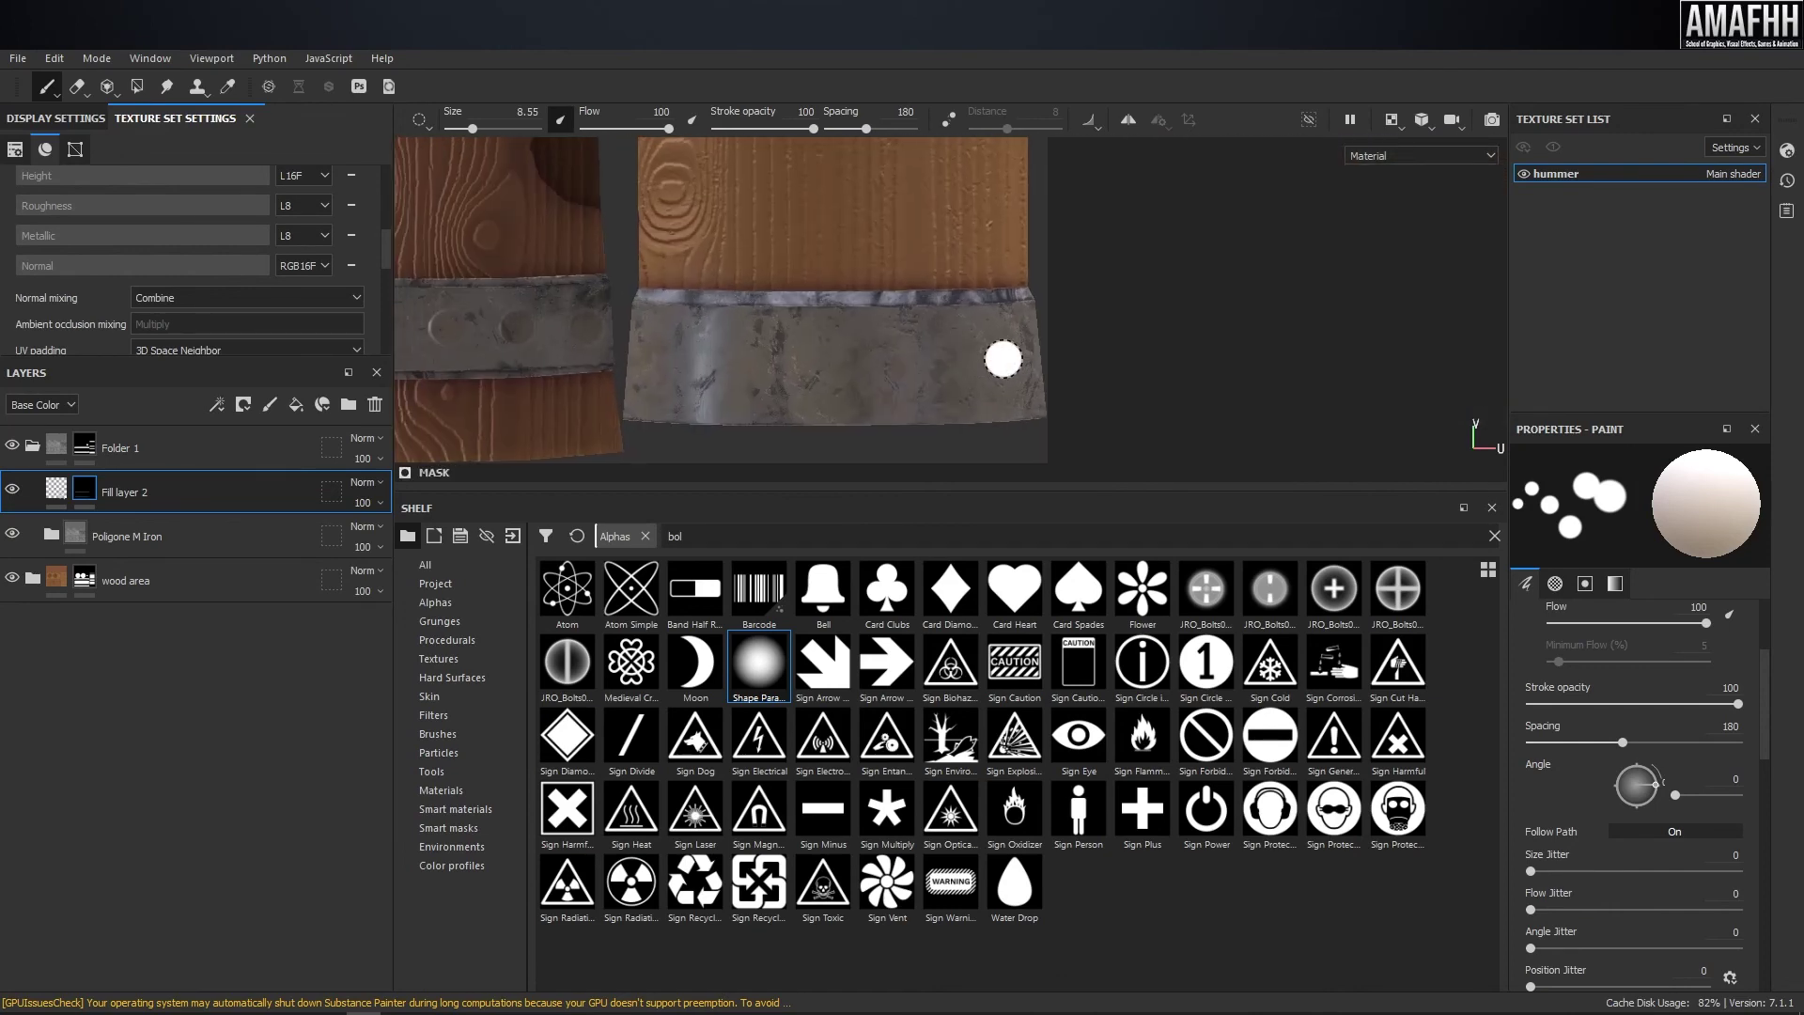
pyautogui.press('F4')
pyautogui.scroll(-5, 957, 389)
pyautogui.keyDown('alt'); pyautogui.moveTo(1080, 339); pyautogui.dragTo(1262, 360); pyautogui.keyUp('alt')
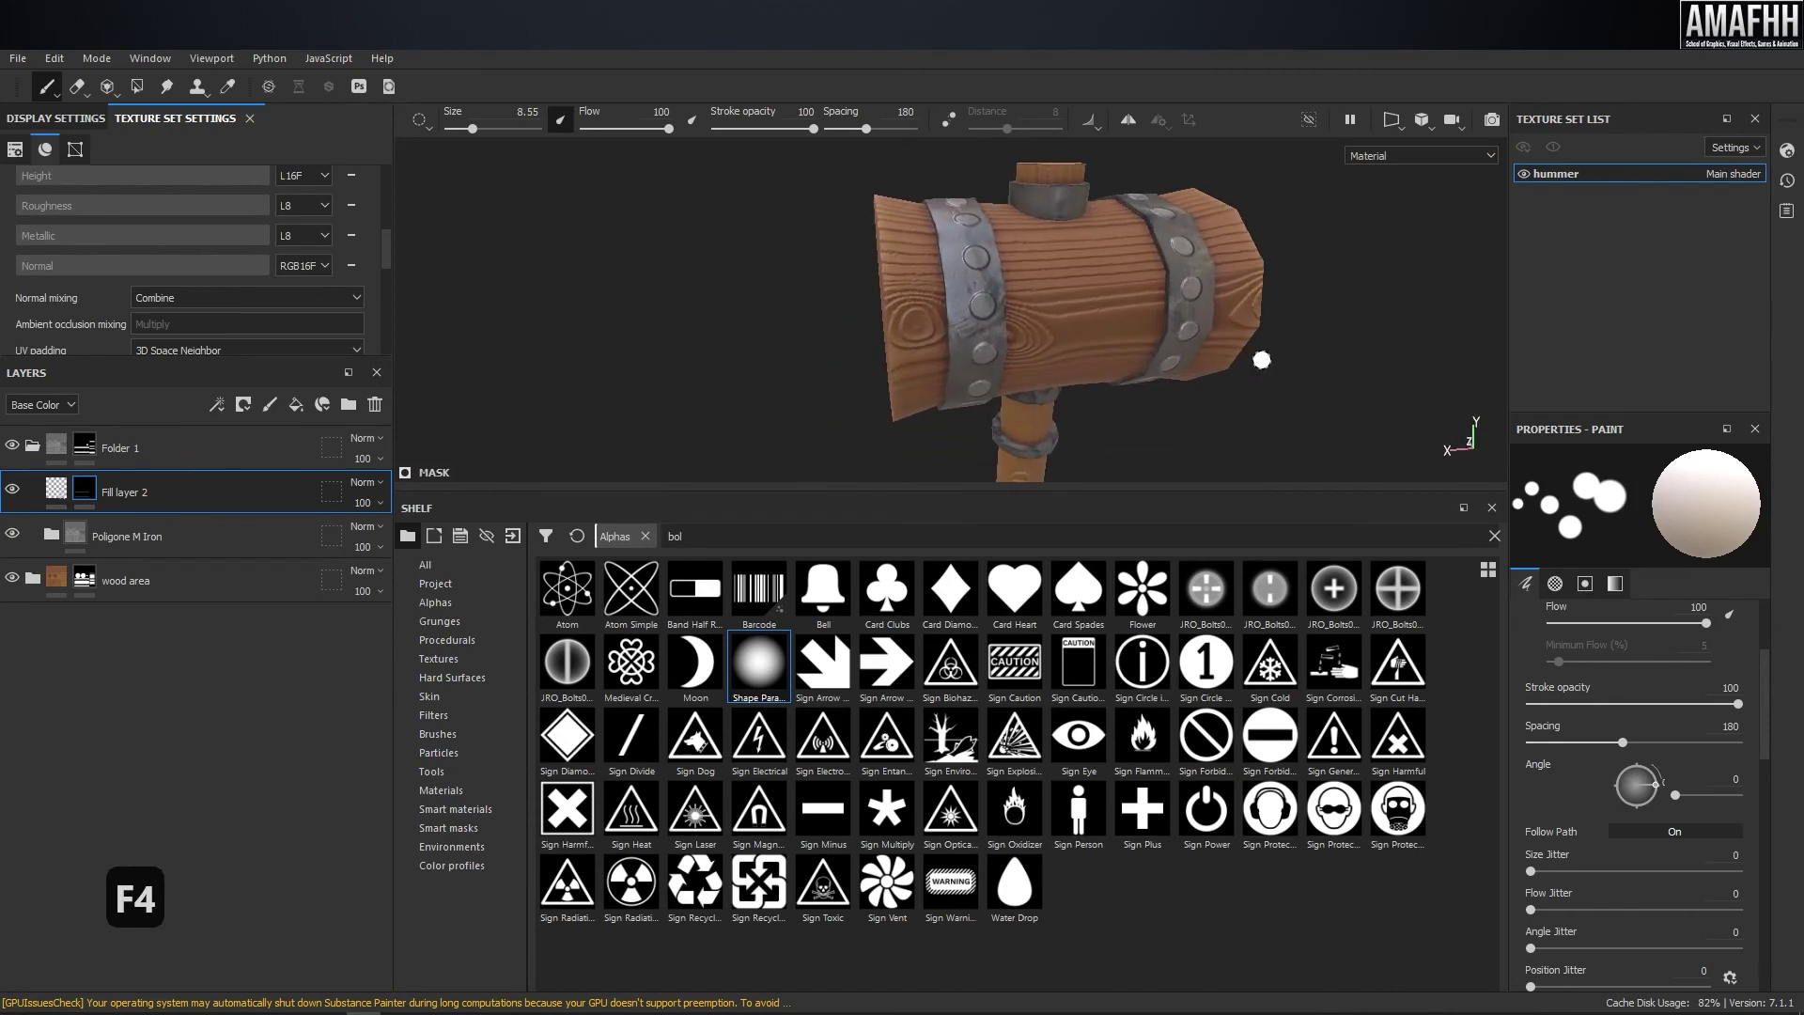
# - Enable the color channel on Fill layer 2 and give the bolts a bluish-grey base color sampled from the metal band
pyautogui.click(56, 489)
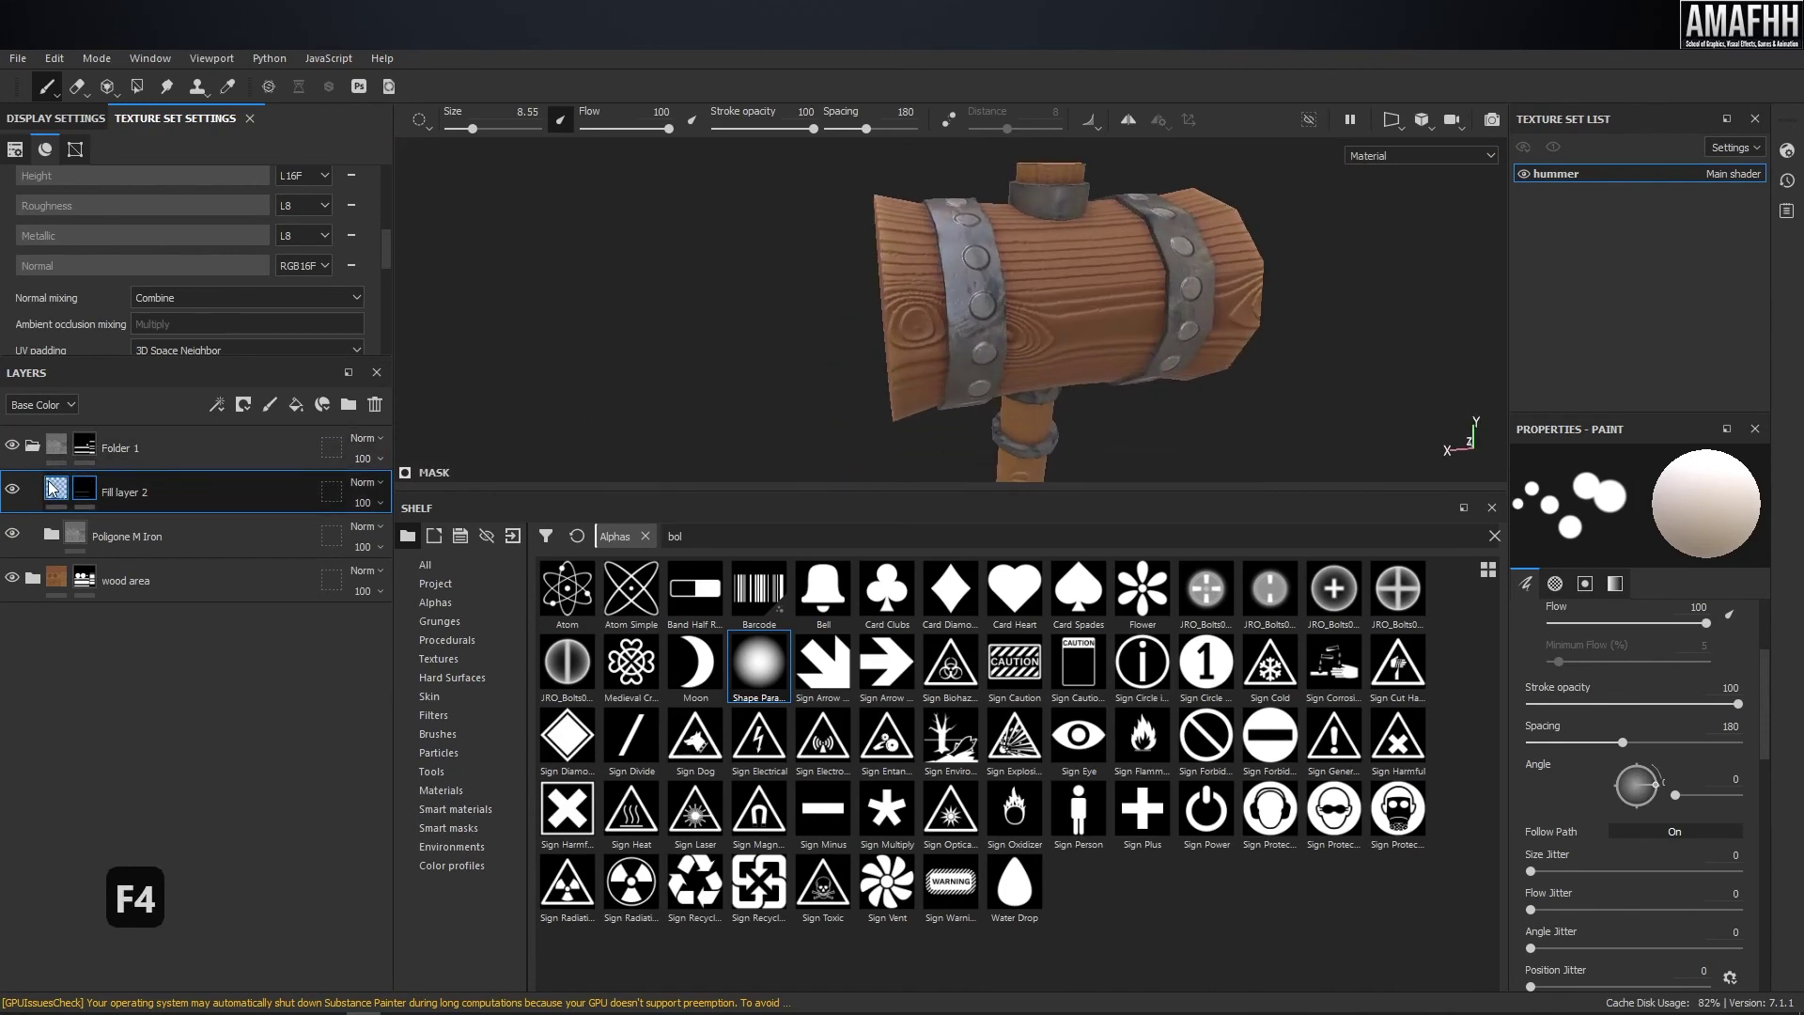
pyautogui.click(1549, 597)
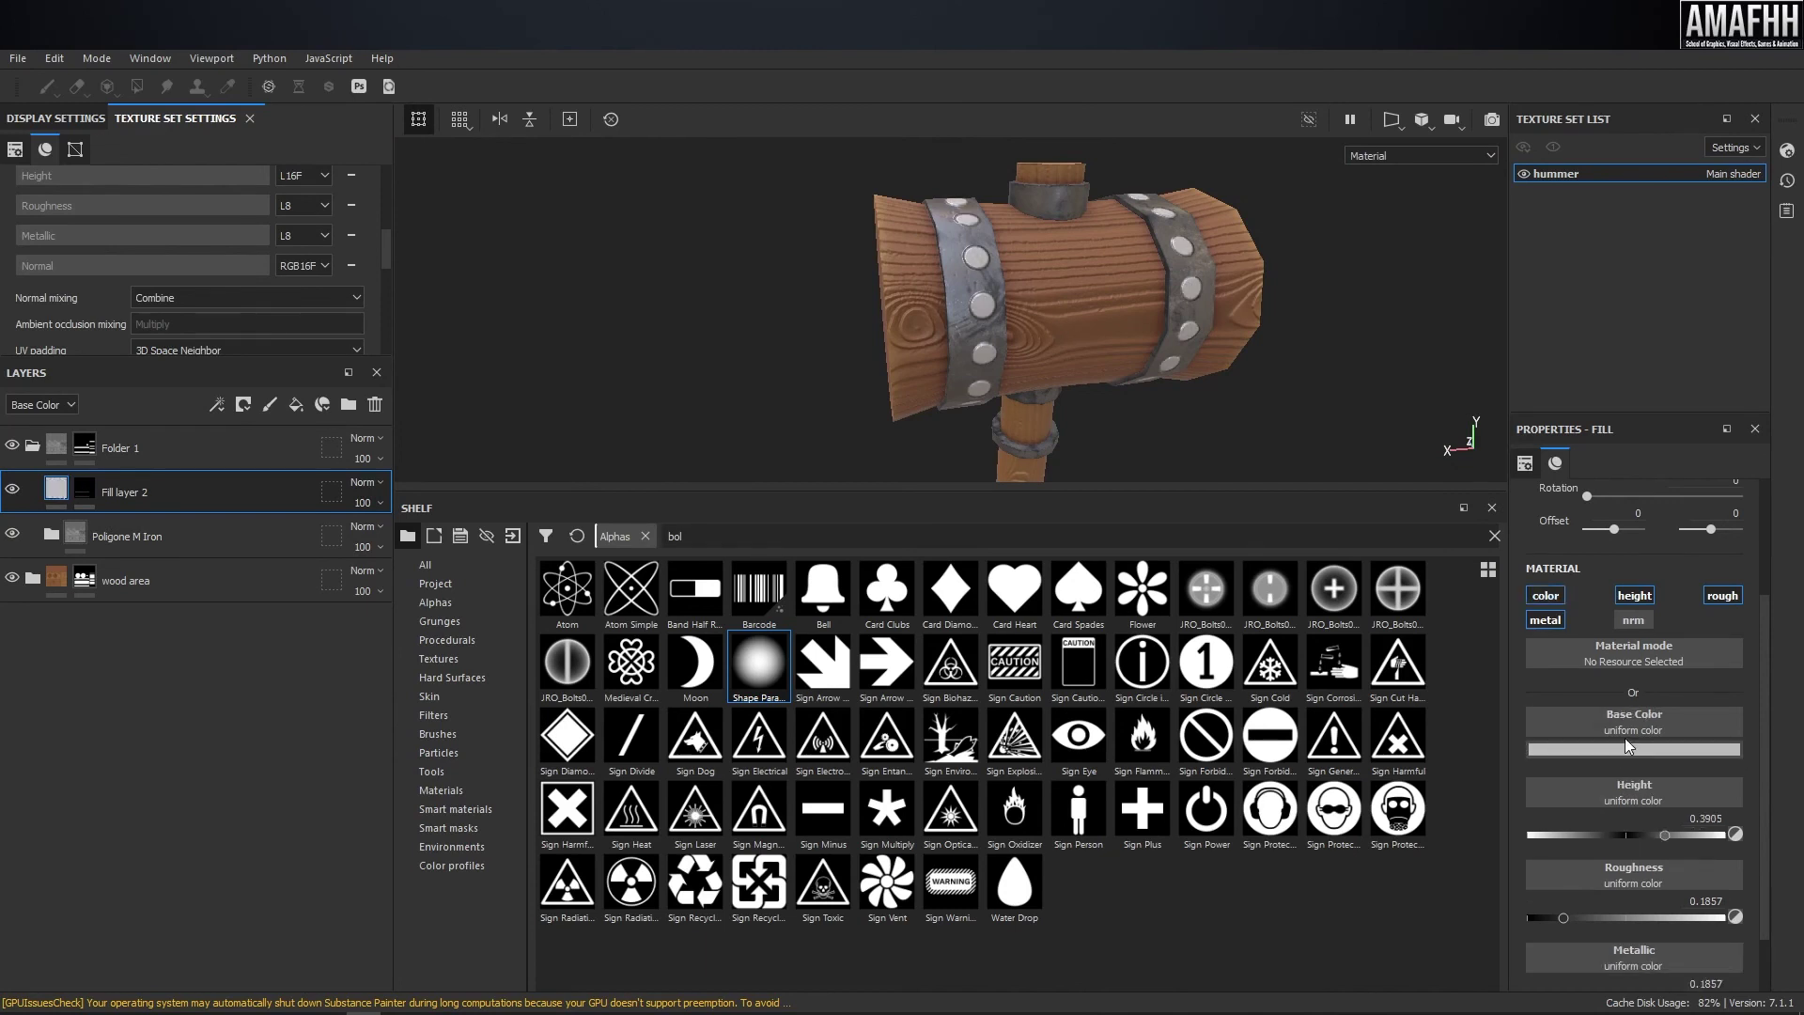
pyautogui.click(1631, 748)
pyautogui.moveTo(1707, 771); pyautogui.dragTo(960, 284)
pyautogui.keyDown('alt'); pyautogui.moveTo(930, 285); pyautogui.dragTo(1370, 423, button='right'); pyautogui.keyUp('alt')
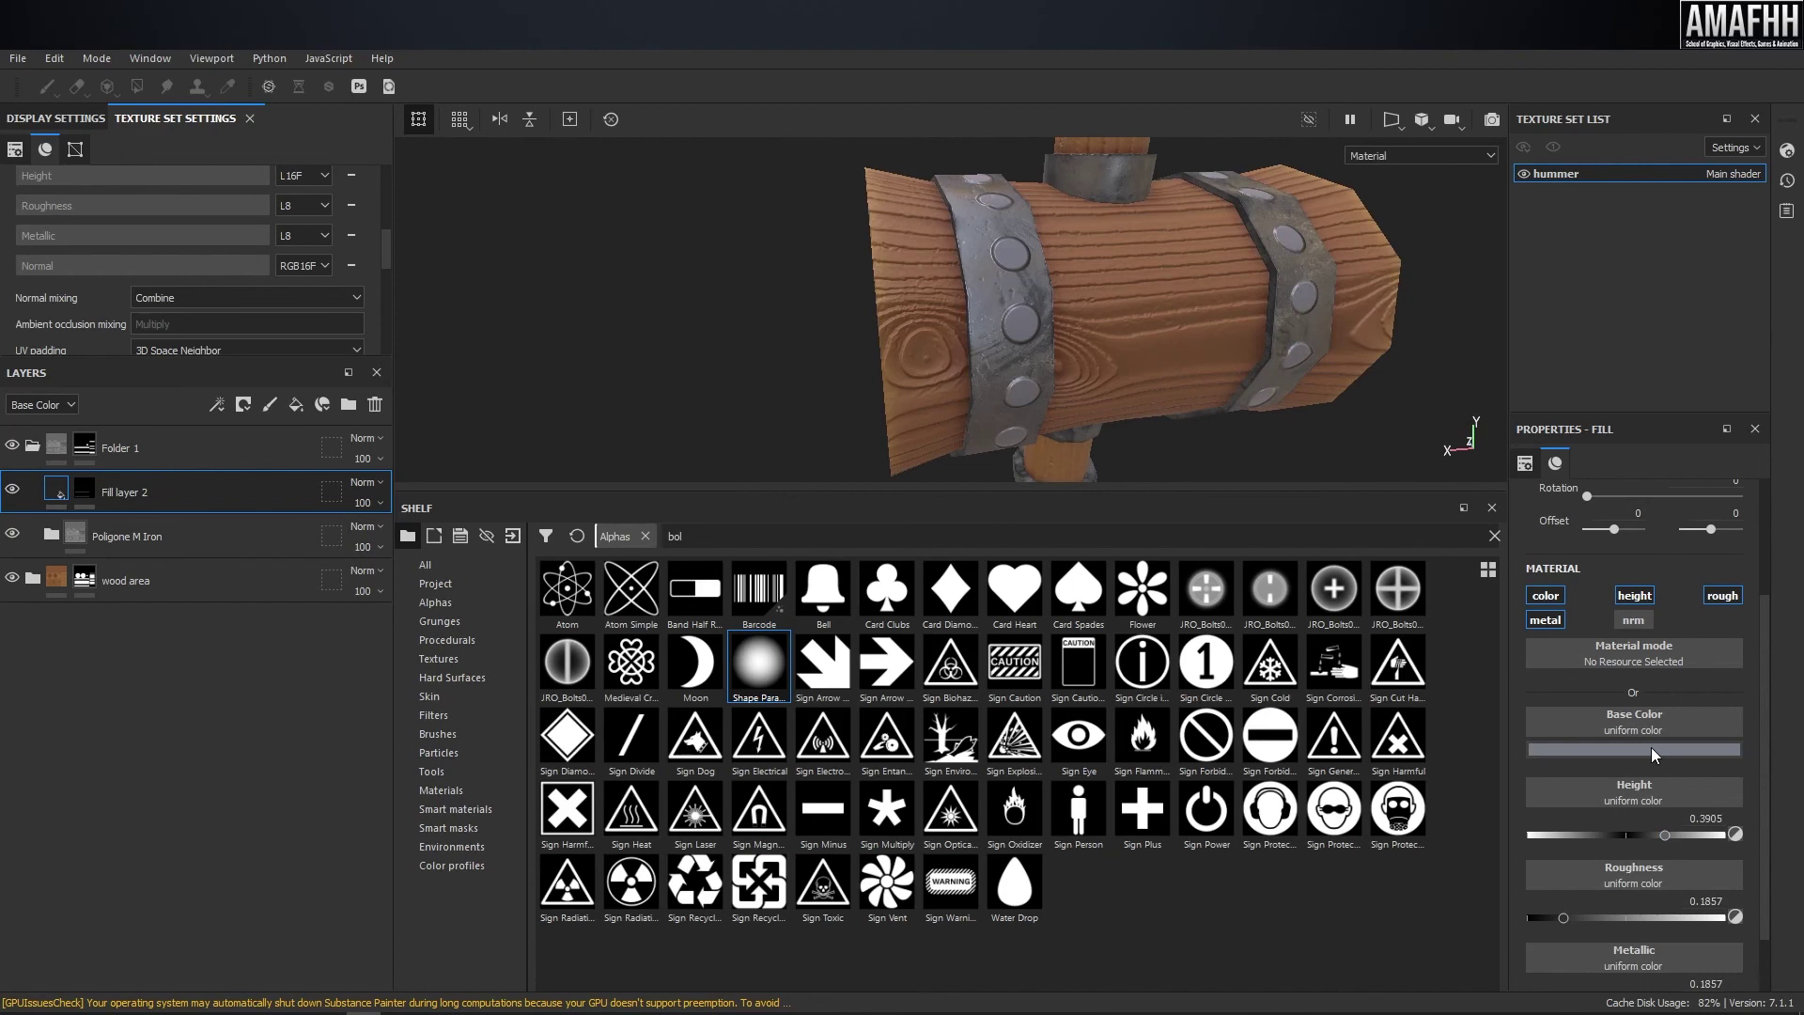
# - Set the bolt layer's height to 0.7333 and roughness to 0.1524, and check the bolts around the hammer head
pyautogui.moveTo(1665, 839); pyautogui.dragTo(1679, 860)
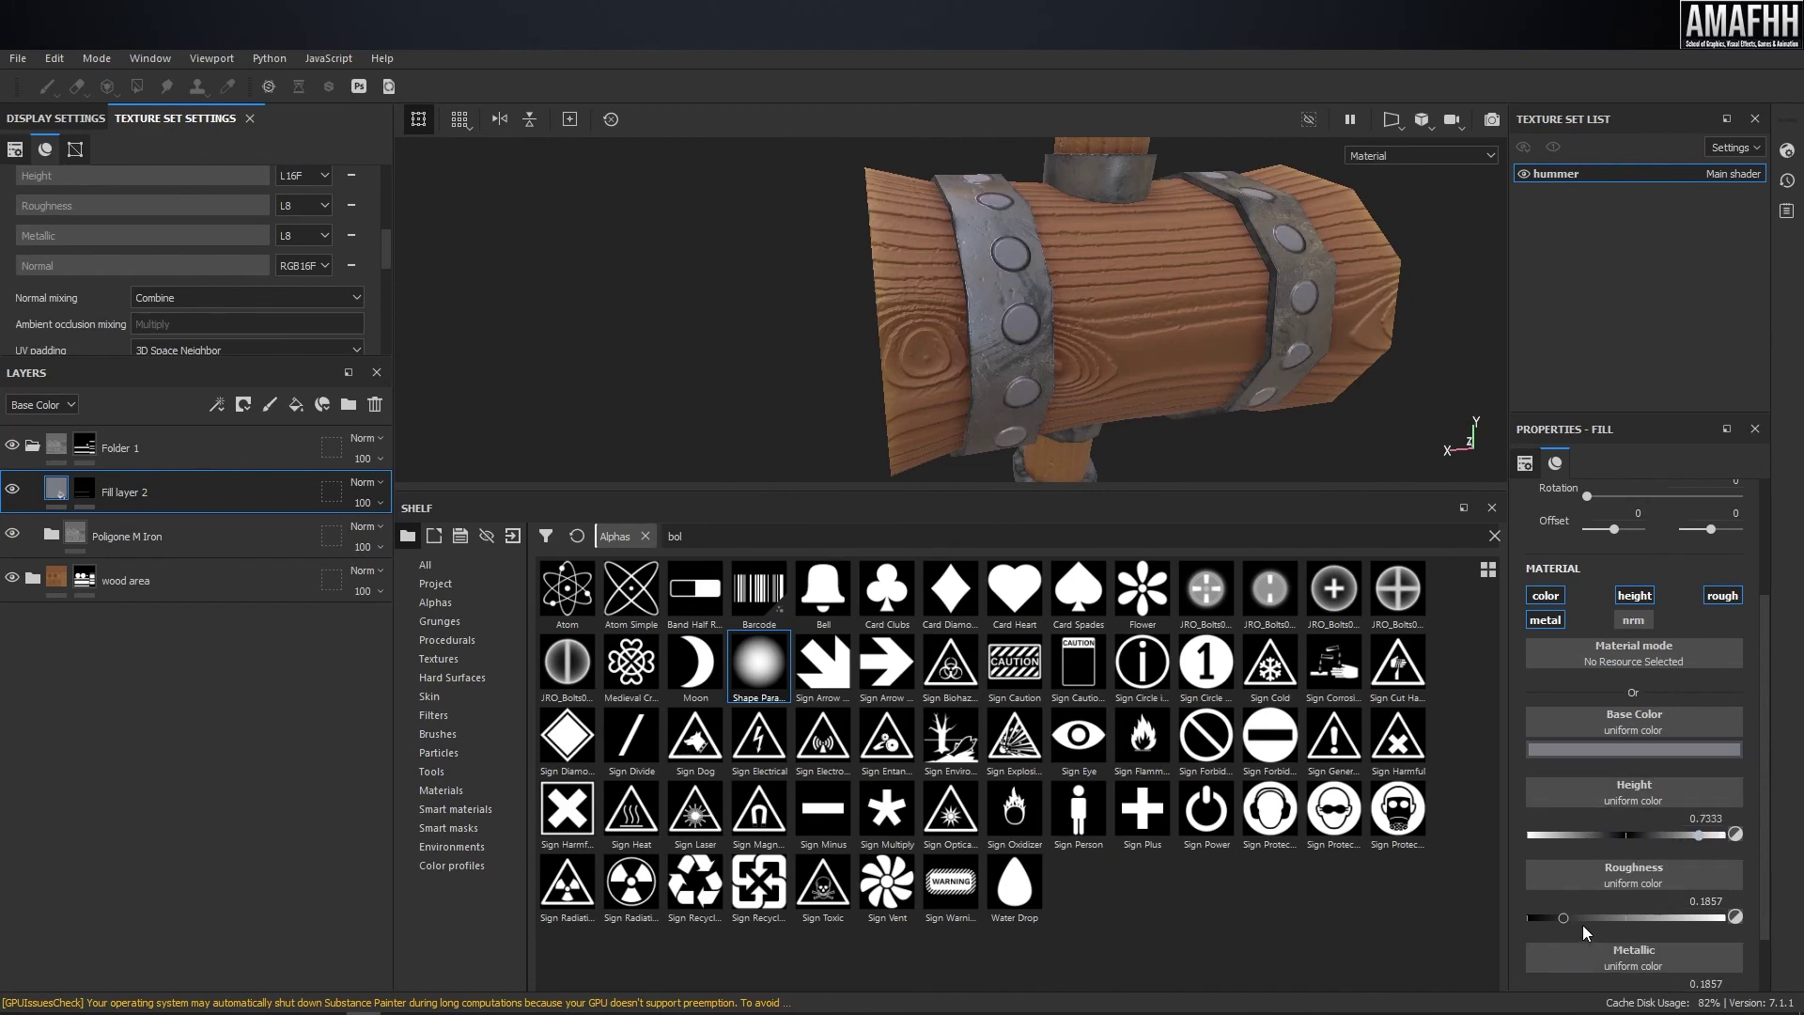
pyautogui.keyDown('alt'); pyautogui.moveTo(1023, 207); pyautogui.dragTo(730, 205); pyautogui.keyUp('alt')
pyautogui.keyDown('alt'); pyautogui.moveTo(730, 204); pyautogui.dragTo(700, 205, button='right'); pyautogui.keyUp('alt')
pyautogui.keyDown('alt'); pyautogui.moveTo(996, 272); pyautogui.dragTo(1108, 288); pyautogui.keyUp('alt')
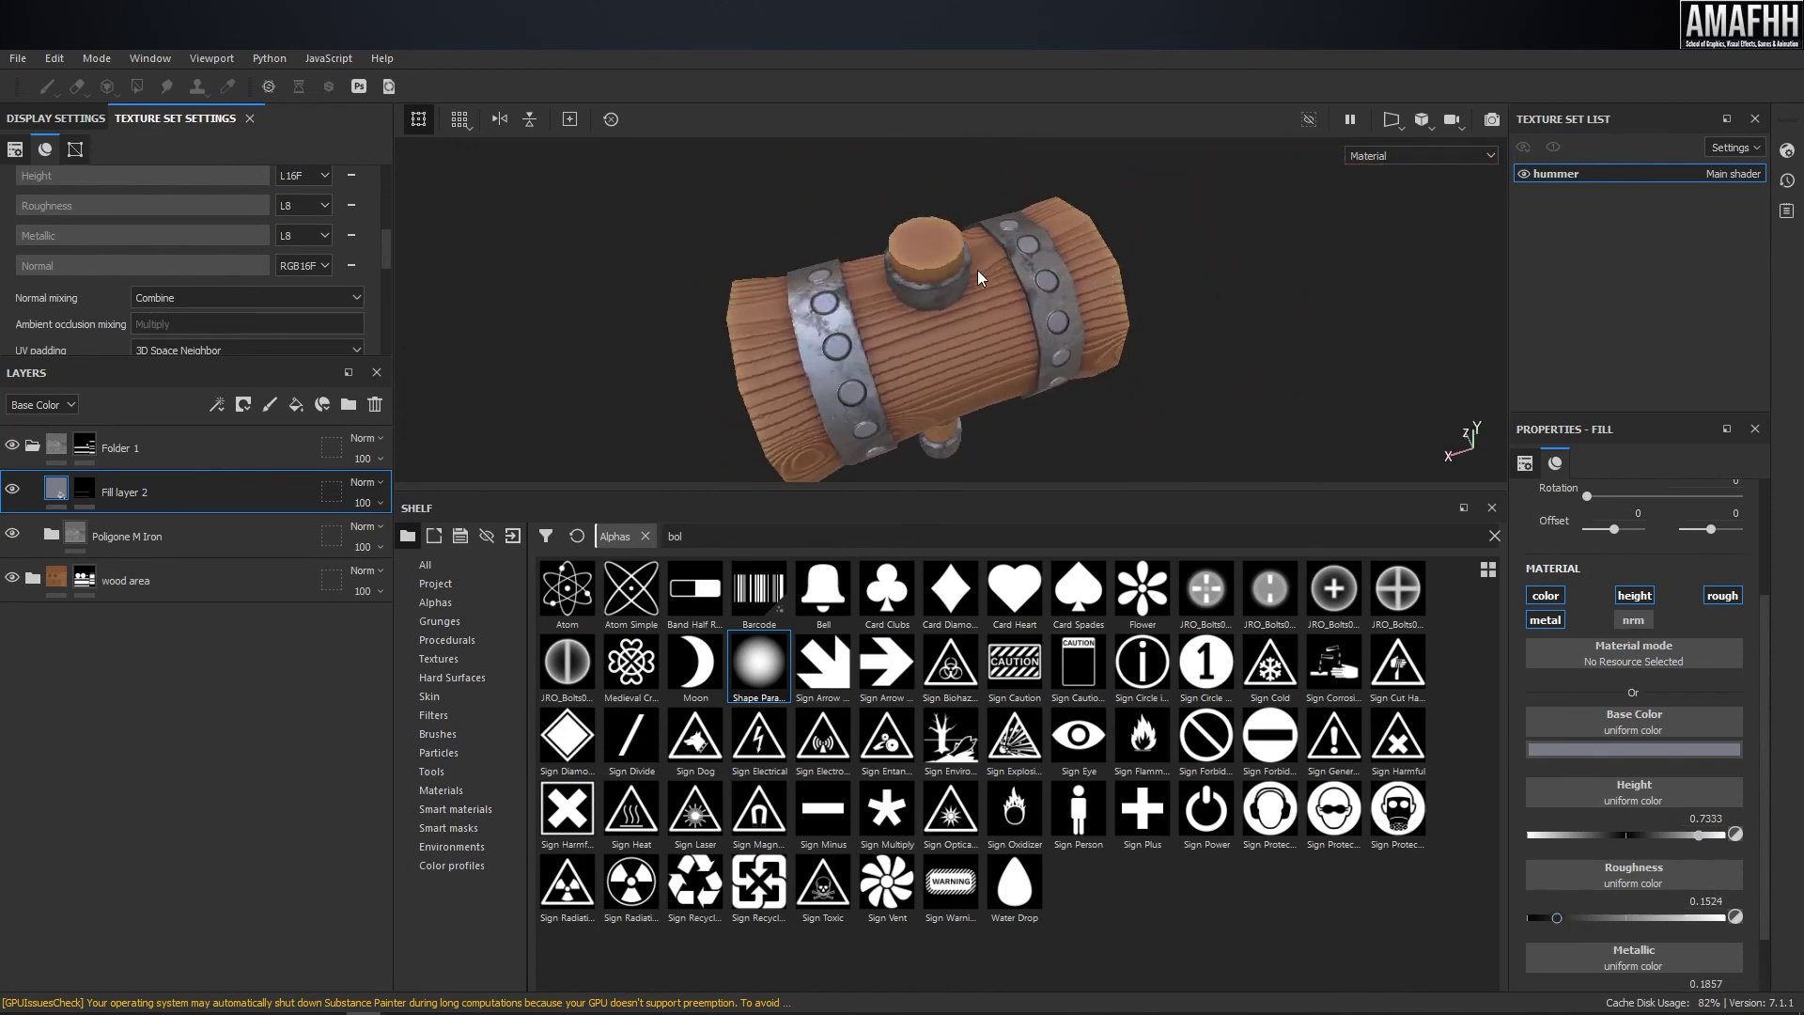
pyautogui.keyDown('alt'); pyautogui.moveTo(978, 279); pyautogui.dragTo(1239, 312, button='right'); pyautogui.keyUp('alt')
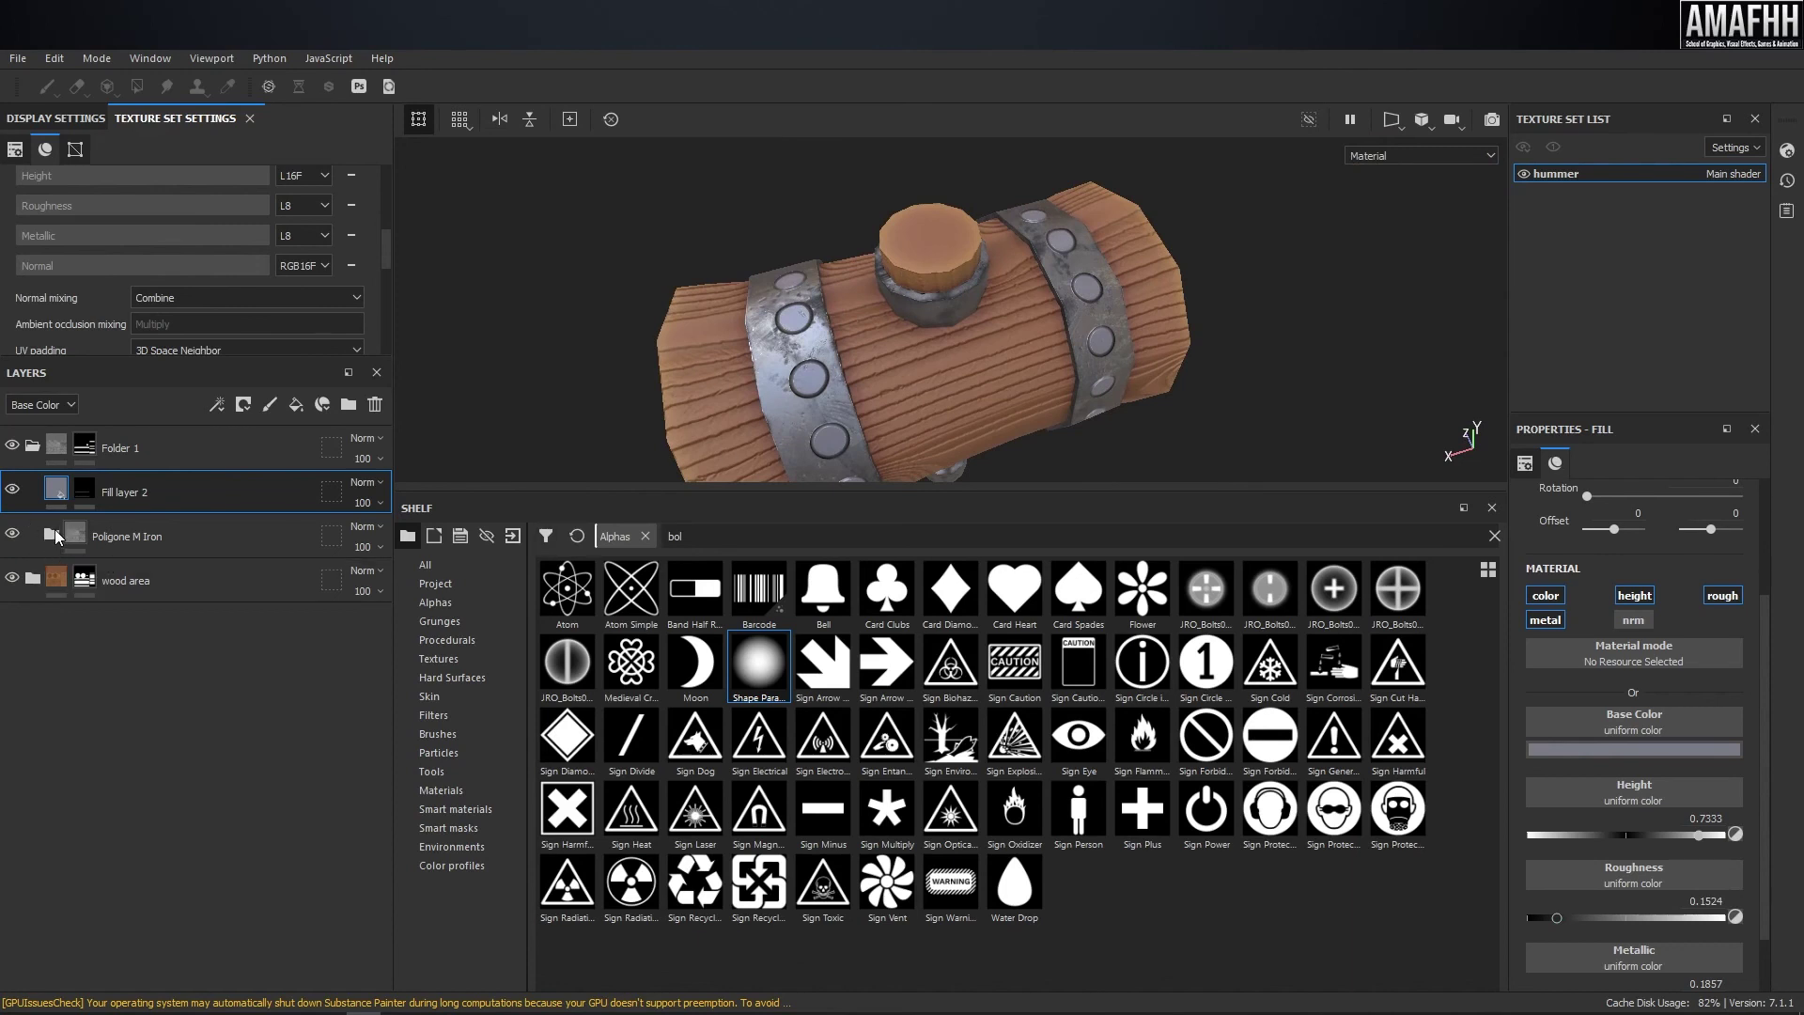
# - Review the layers inside the Poligone M Iron and wood area folders
pyautogui.click(52, 535)
pyautogui.click(141, 650)
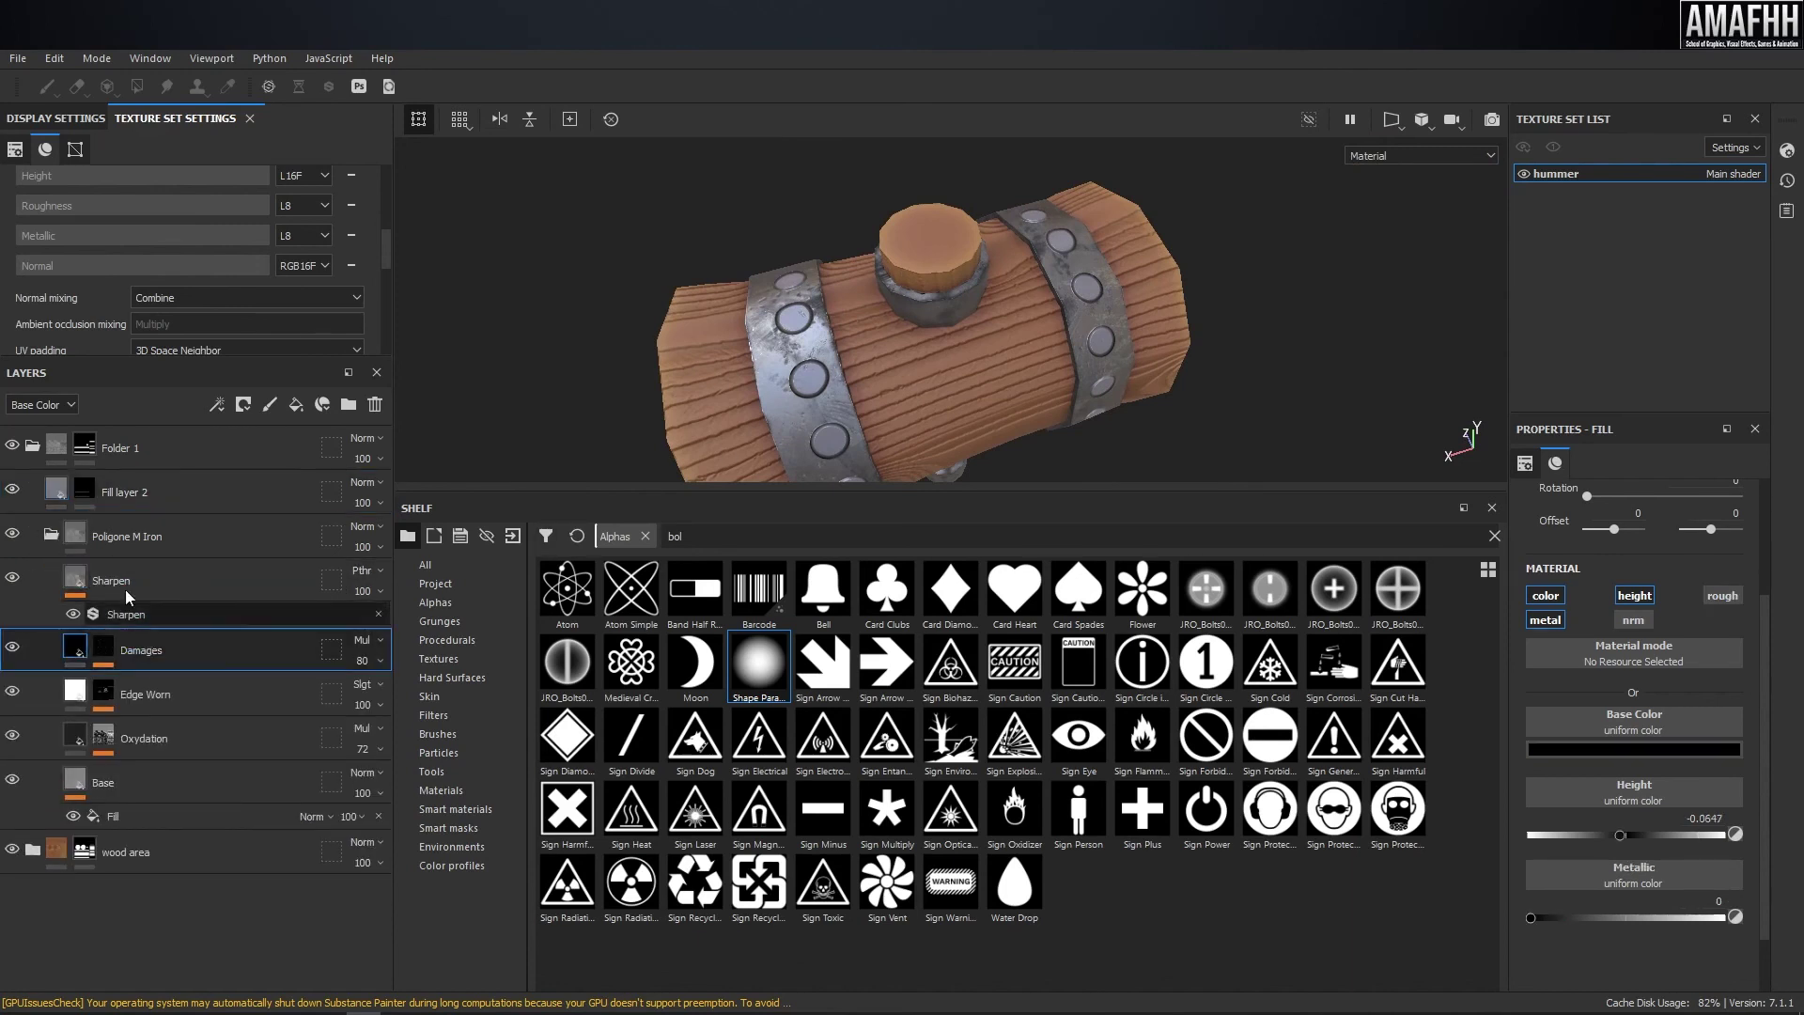
pyautogui.click(53, 534)
pyautogui.click(32, 445)
pyautogui.click(32, 491)
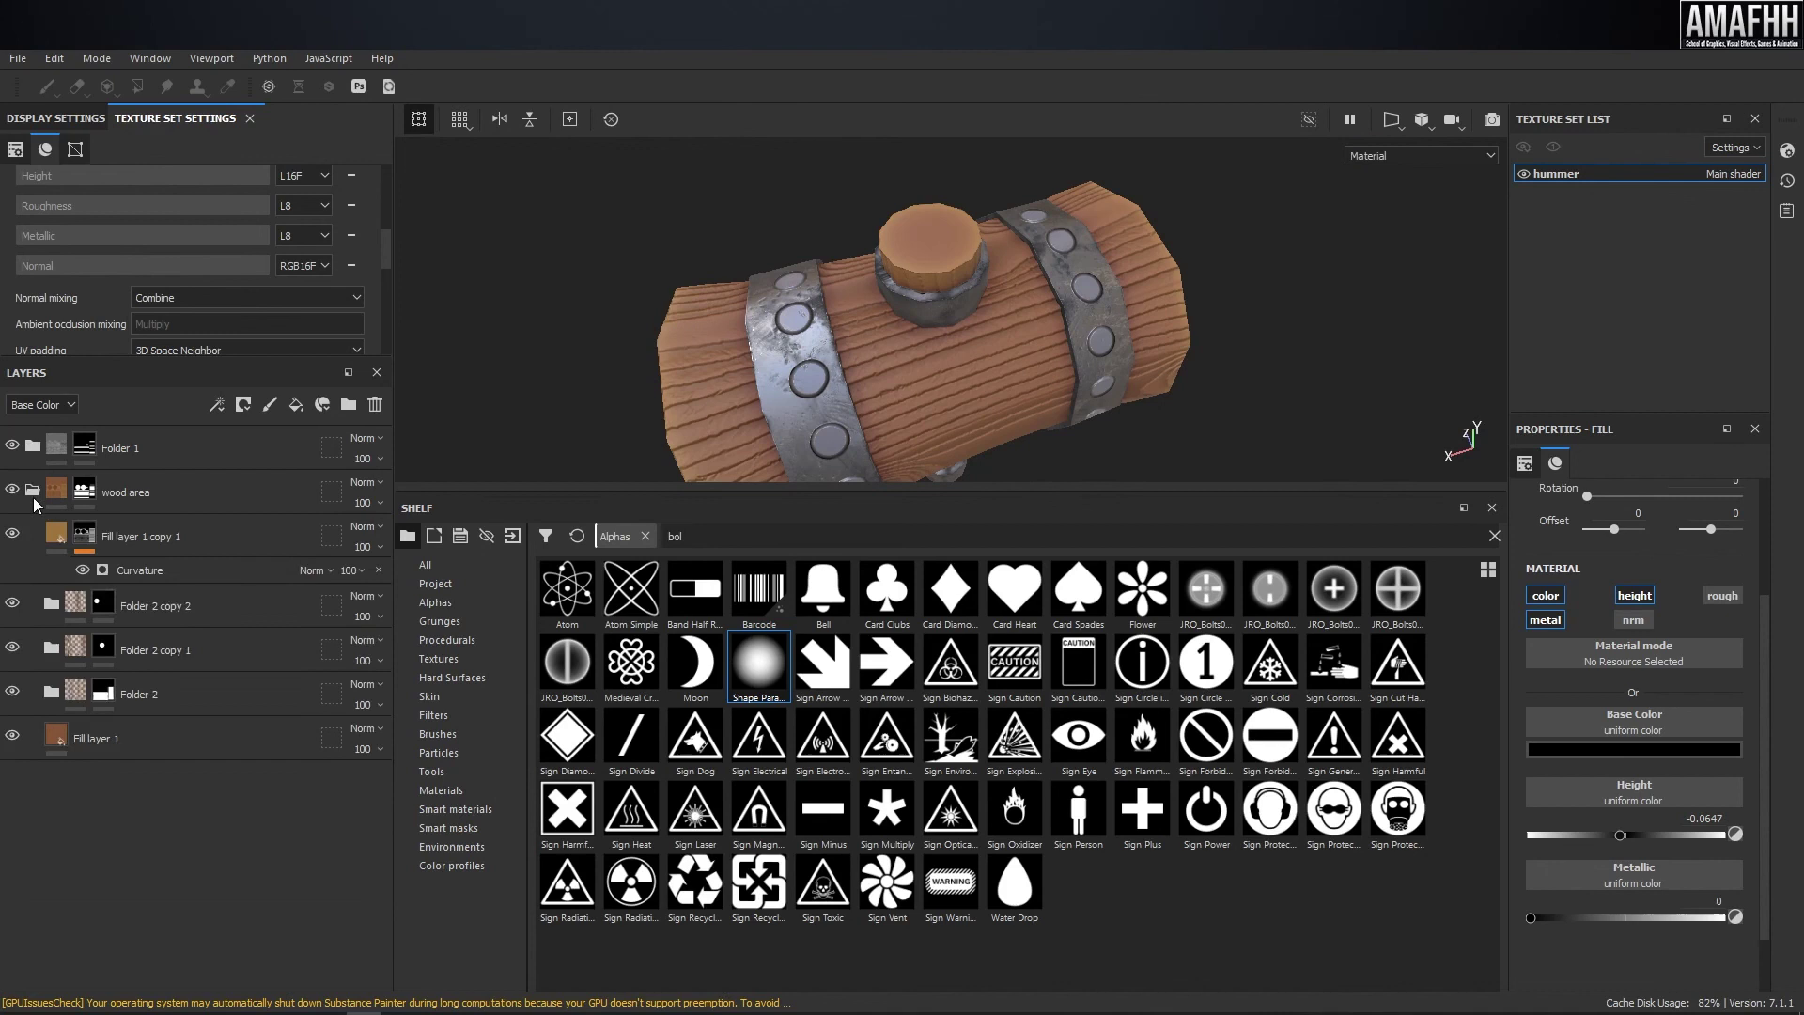
pyautogui.click(84, 538)
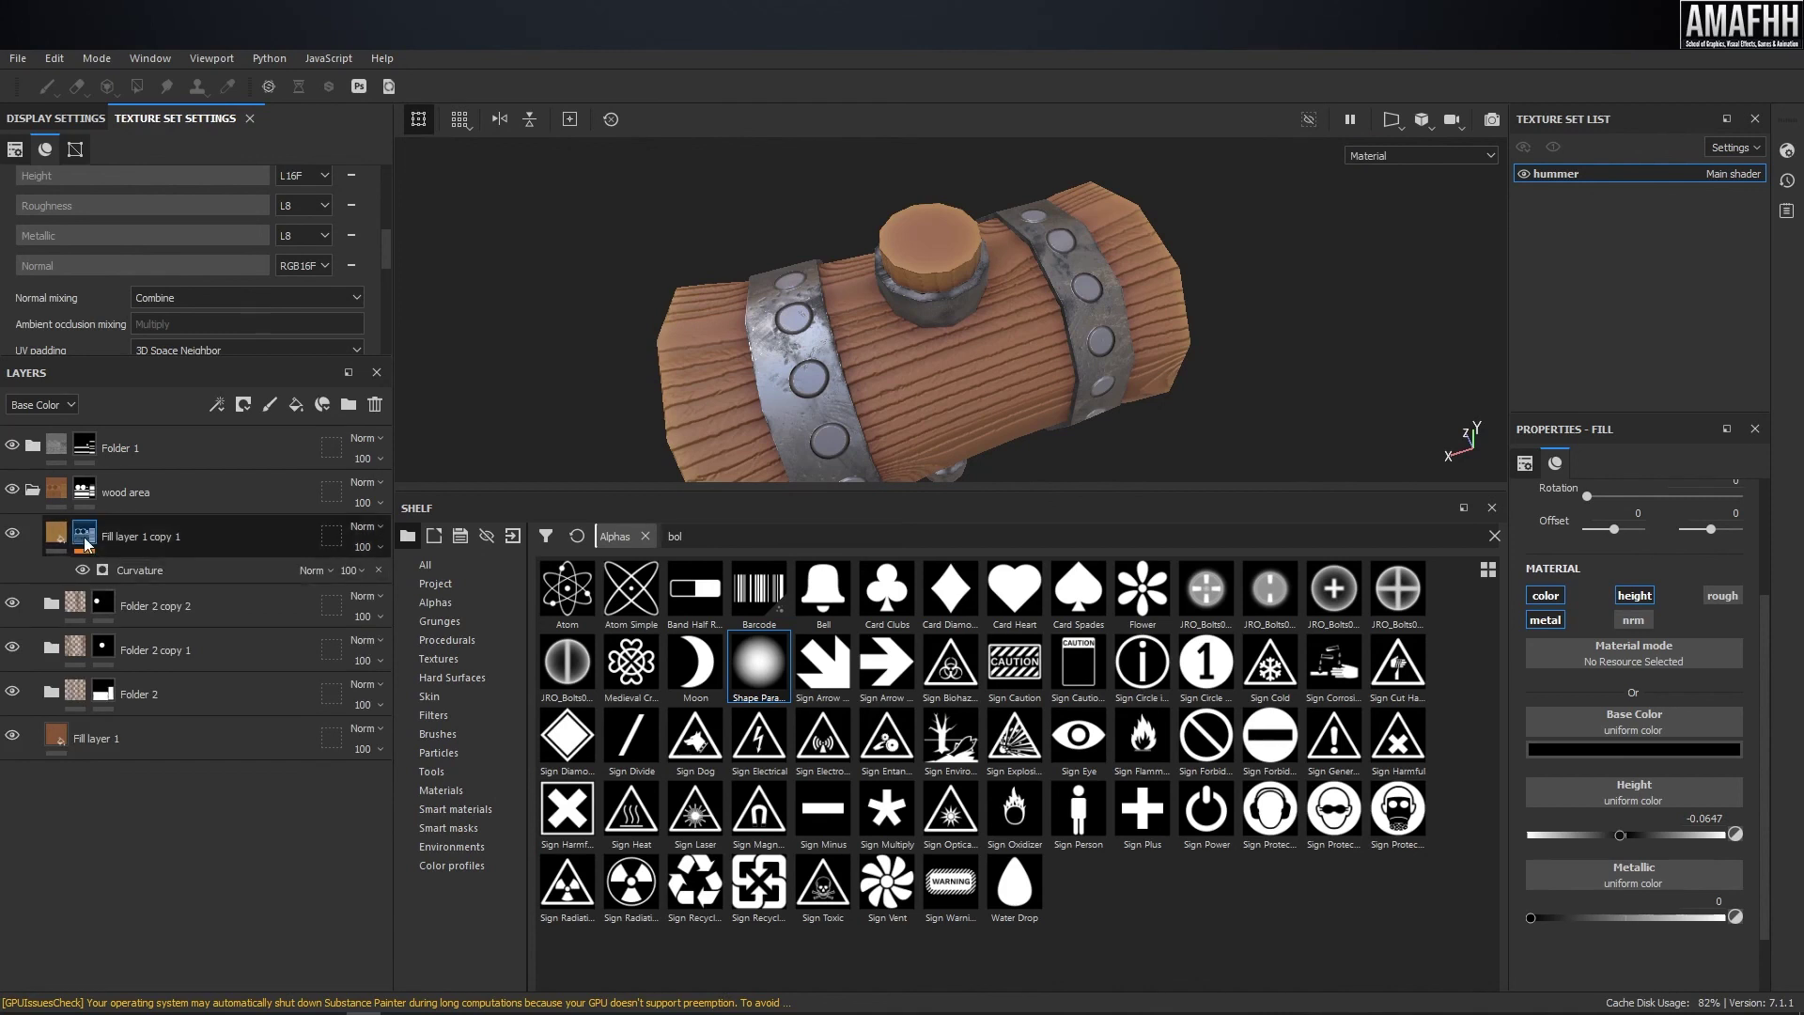
# - Undo the stray brush mark on the handle top, expand Folder 2 copy 2 and activate Polygon Fill on its mask
pyautogui.click(103, 604)
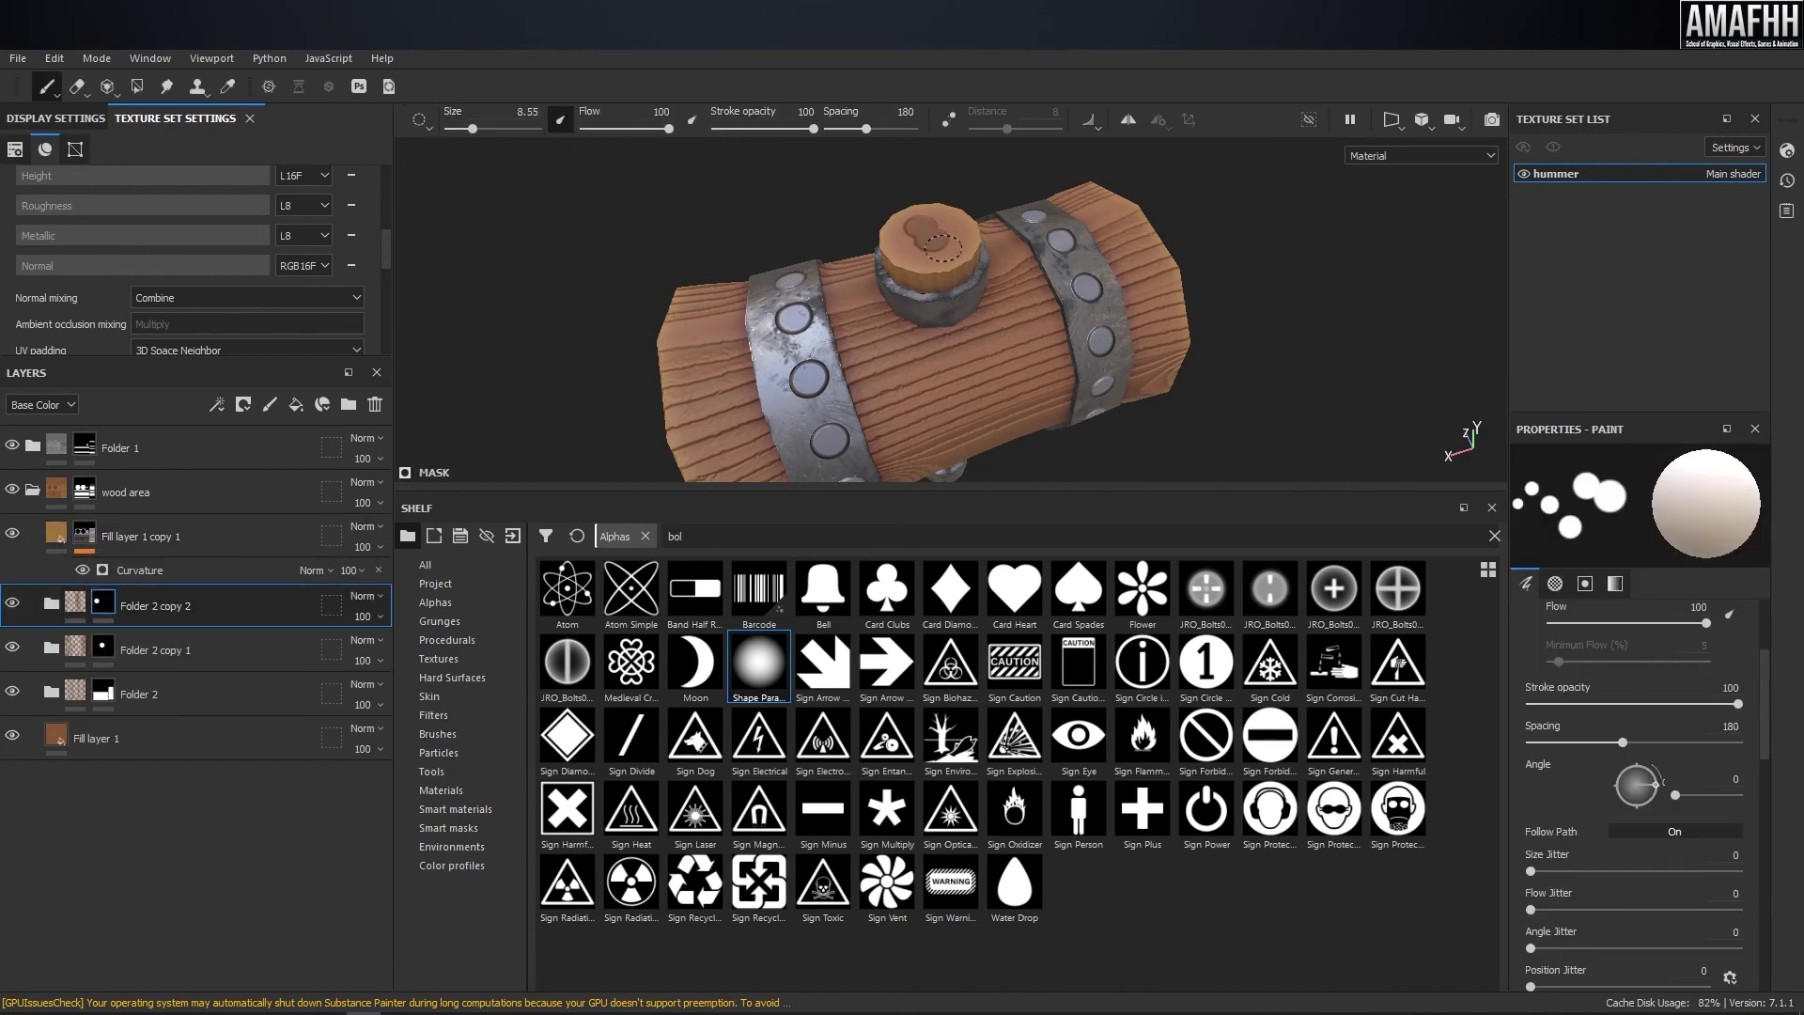
pyautogui.hotkey('ctrl', 'z')
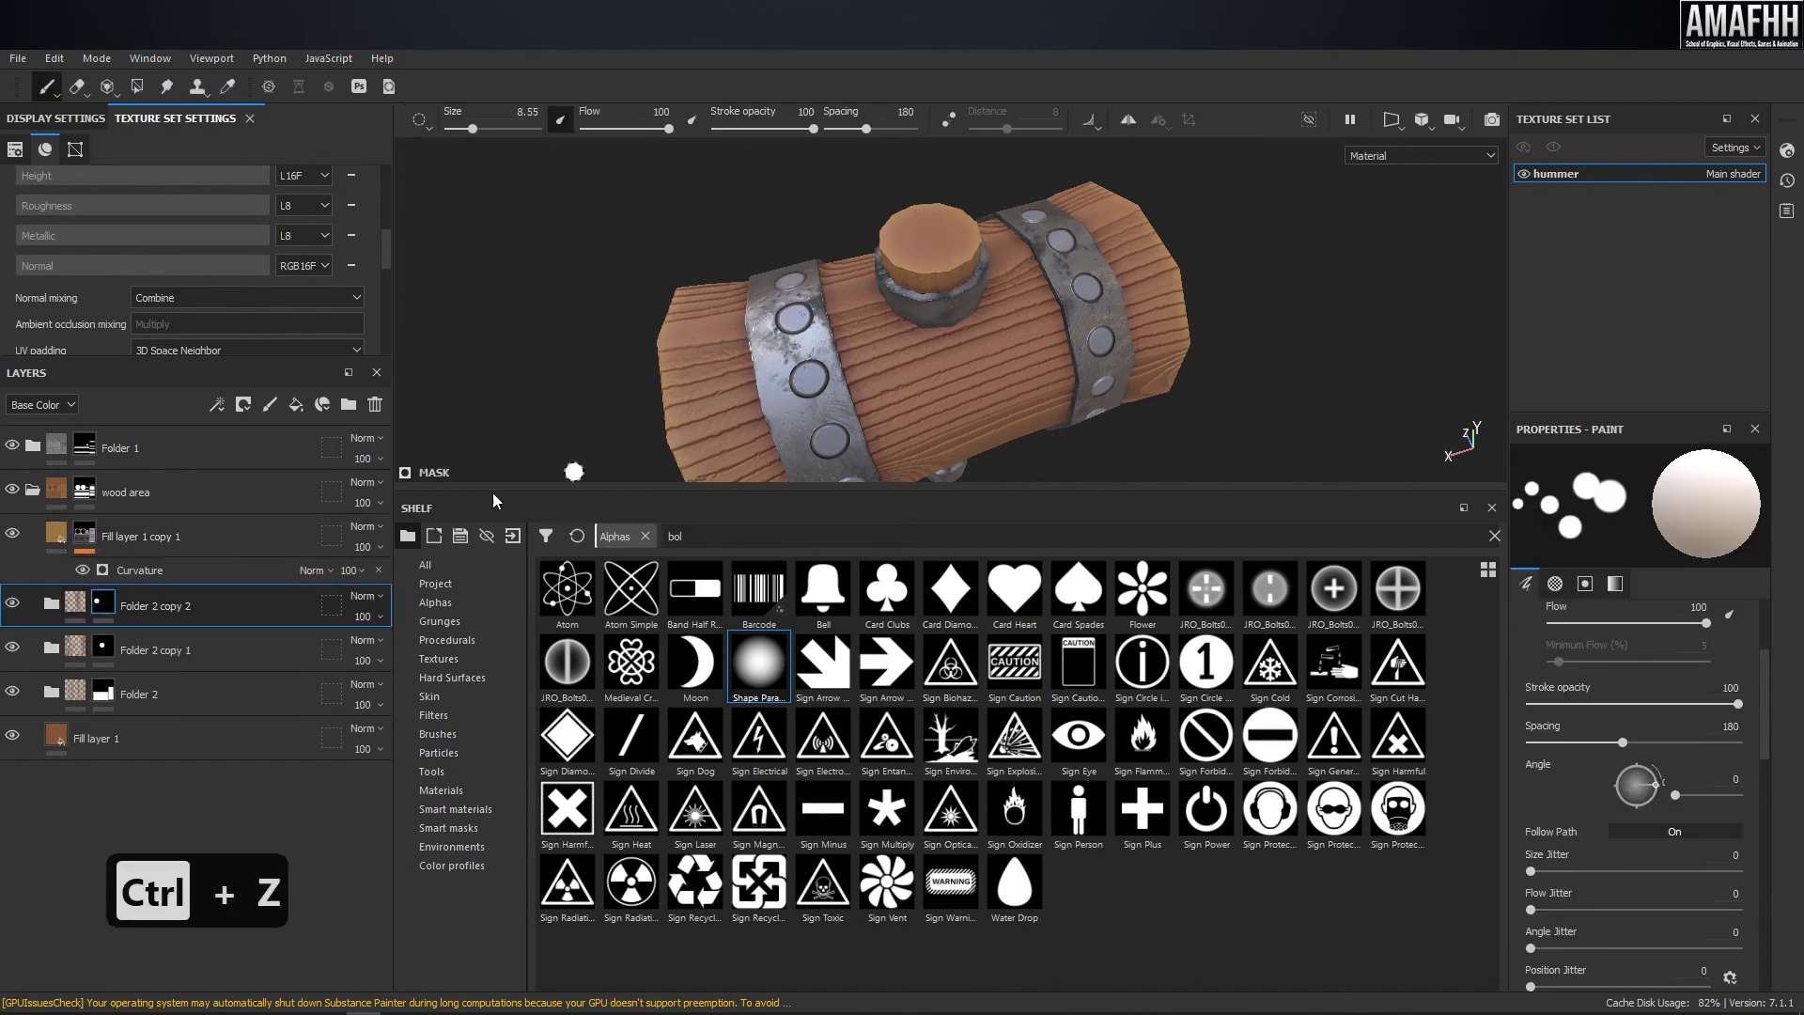
pyautogui.click(56, 605)
pyautogui.click(75, 603)
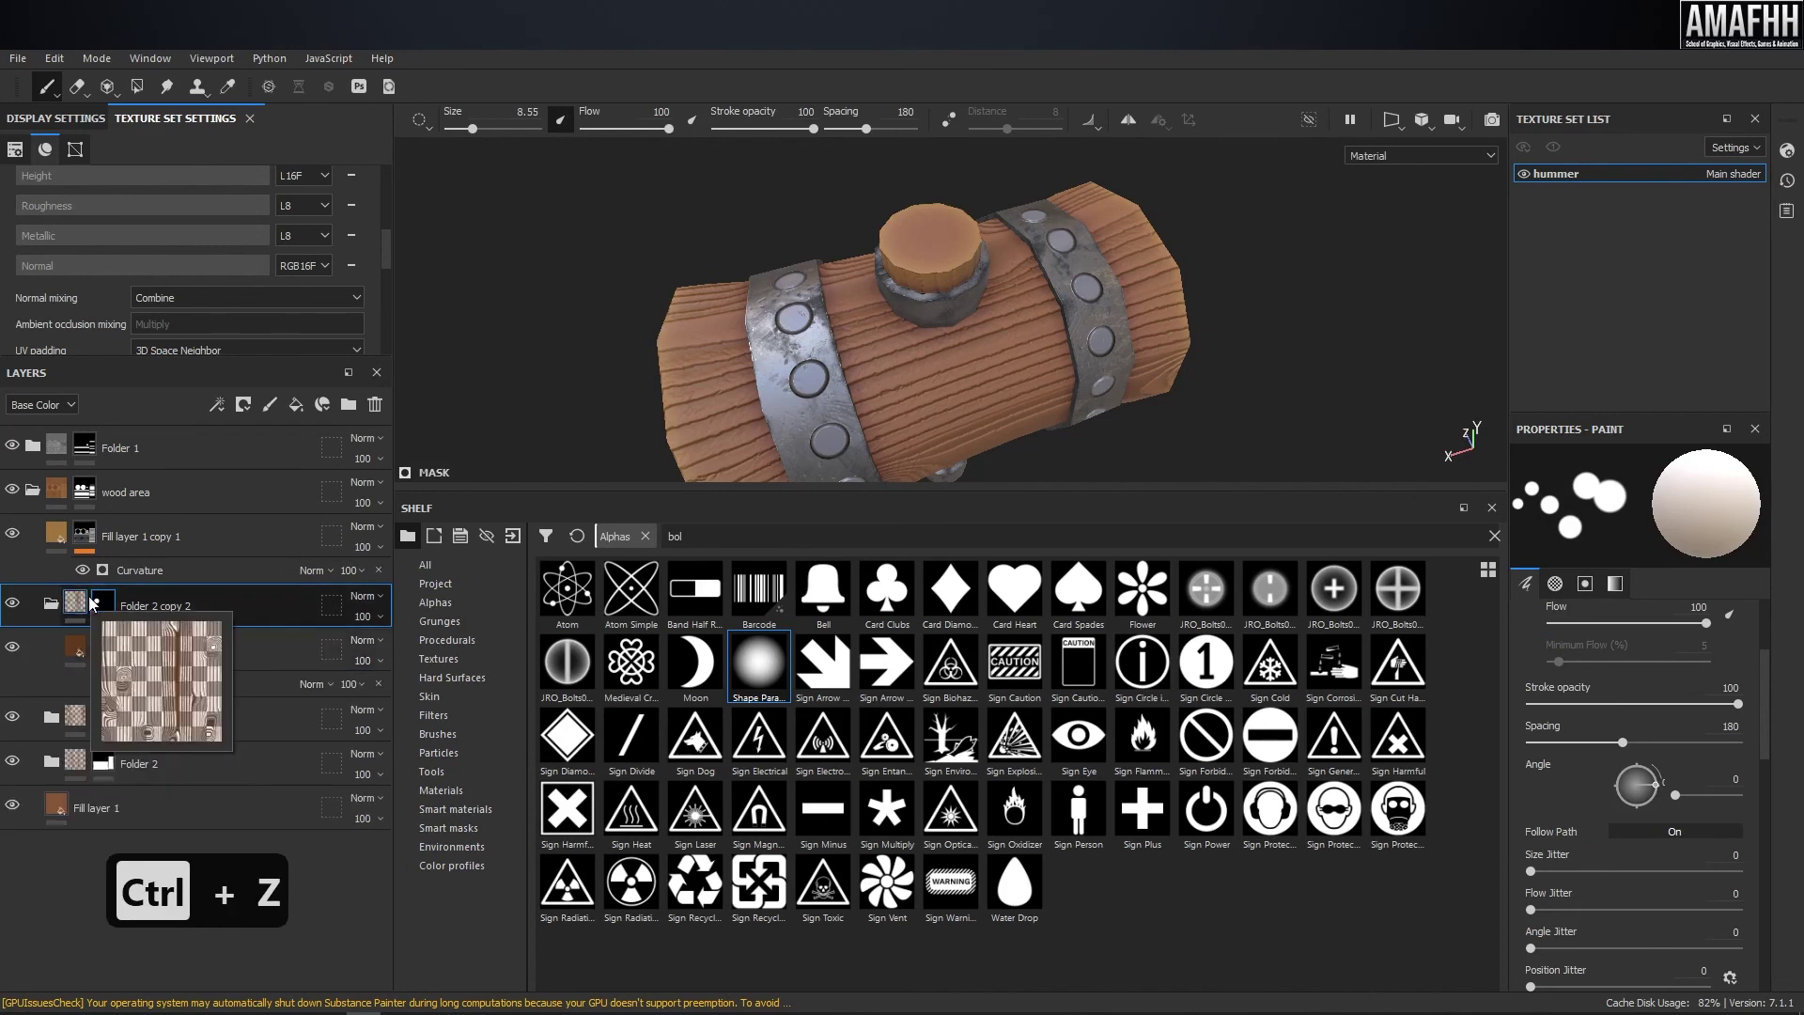
pyautogui.click(102, 604)
pyautogui.click(138, 86)
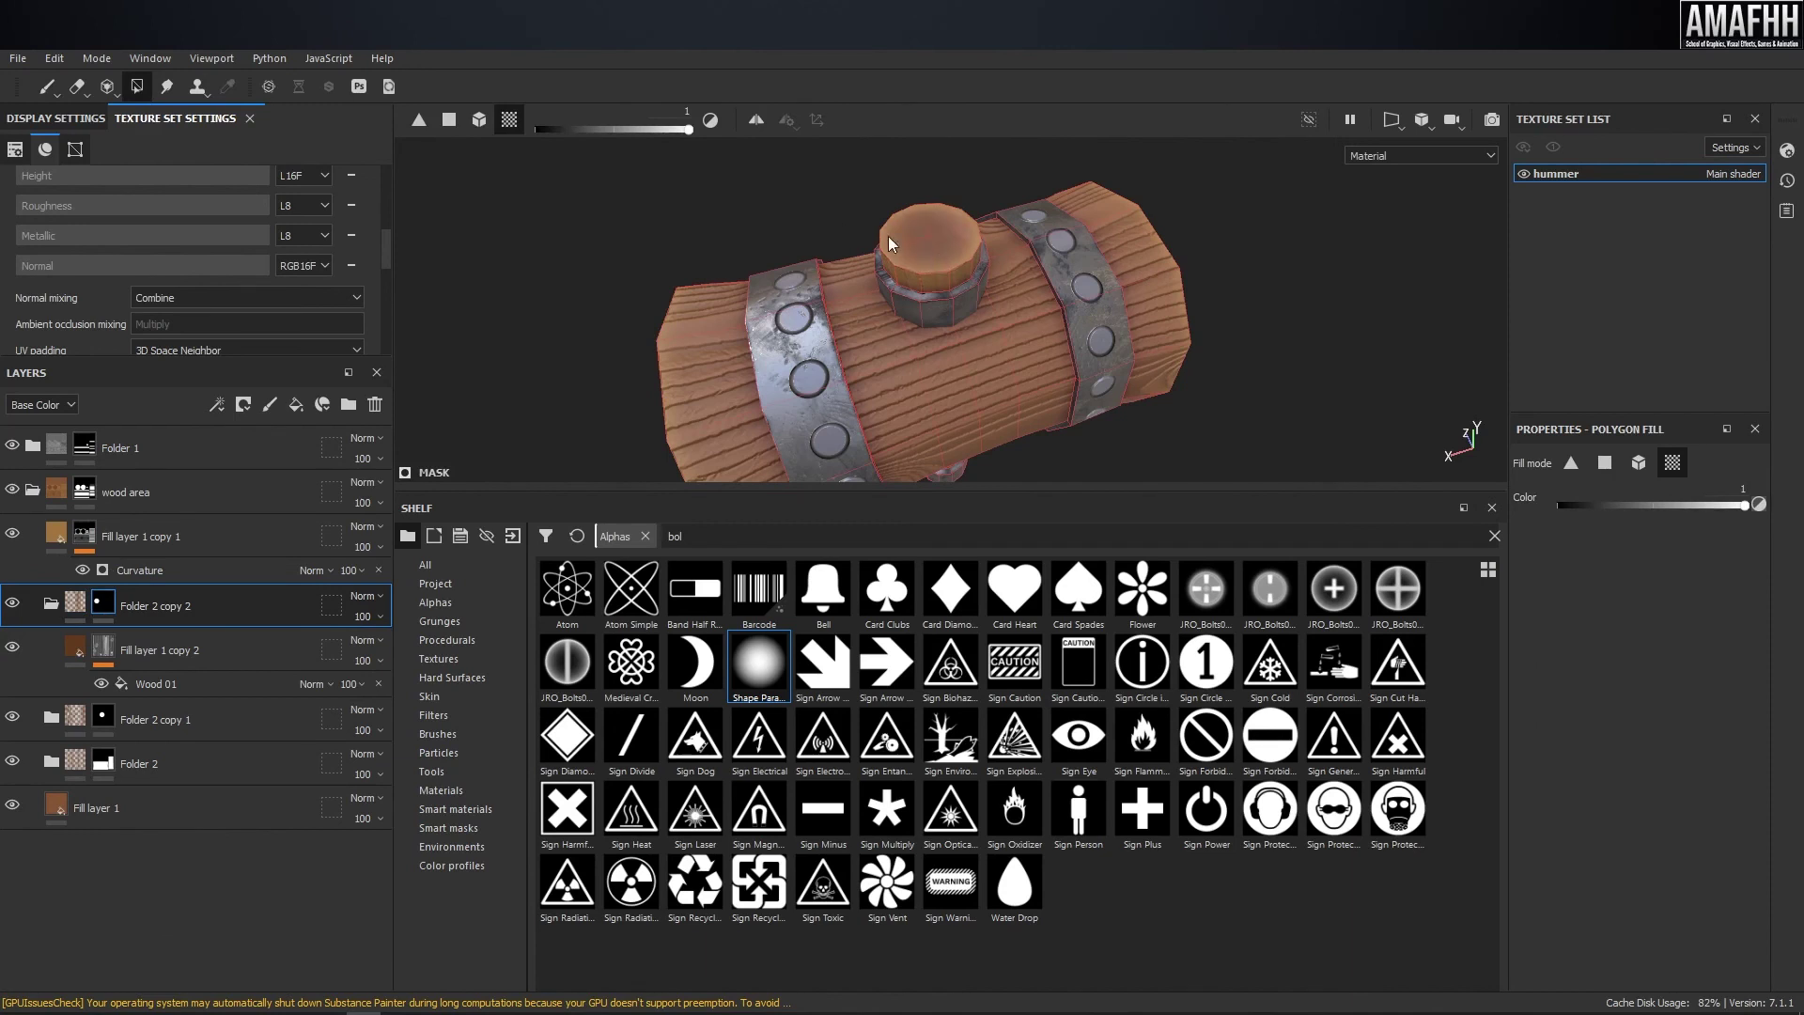
# - Collapse the wood area folder and expand Folder 1 in the layer stack
pyautogui.keyDown('alt'); pyautogui.moveTo(1052, 335); pyautogui.dragTo(752, 412); pyautogui.keyUp('alt')
pyautogui.click(31, 492)
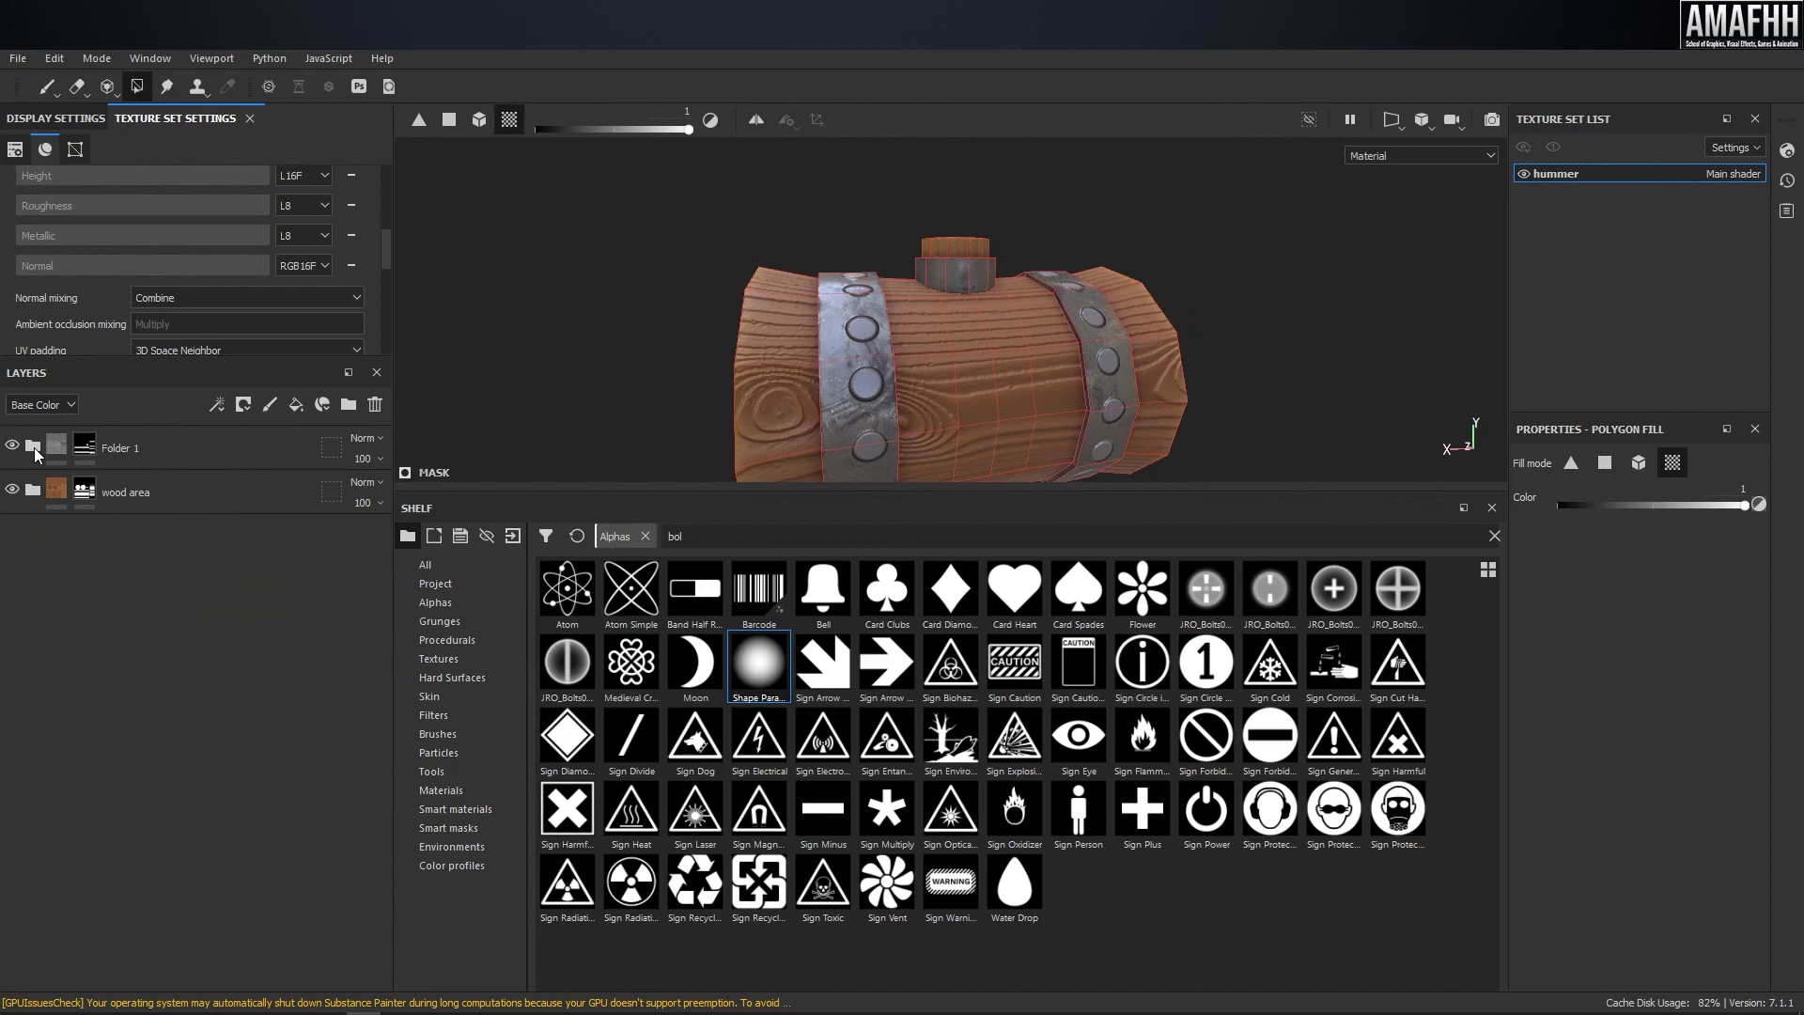
pyautogui.click(32, 447)
# - Enlarge the viewport by shrinking the shelf and examine the whole textured hammer from several angles
pyautogui.keyDown('alt'); pyautogui.moveTo(967, 423); pyautogui.dragTo(975, 302); pyautogui.keyUp('alt')
pyautogui.keyDown('alt'); pyautogui.moveTo(976, 301); pyautogui.dragTo(932, 334, button='right'); pyautogui.keyUp('alt')
pyautogui.keyDown('alt'); pyautogui.moveTo(932, 334); pyautogui.dragTo(942, 202, button='middle'); pyautogui.keyUp('alt')
pyautogui.keyDown('alt'); pyautogui.moveTo(942, 202); pyautogui.dragTo(842, 206, button='right'); pyautogui.keyUp('alt')
pyautogui.keyDown('alt'); pyautogui.moveTo(842, 206); pyautogui.dragTo(926, 299, button='middle'); pyautogui.keyUp('alt')
pyautogui.keyDown('alt'); pyautogui.moveTo(927, 298); pyautogui.dragTo(992, 352); pyautogui.keyUp('alt')
pyautogui.moveTo(954, 490); pyautogui.dragTo(955, 761)
pyautogui.keyDown('alt'); pyautogui.moveTo(921, 521); pyautogui.dragTo(961, 505); pyautogui.keyUp('alt')
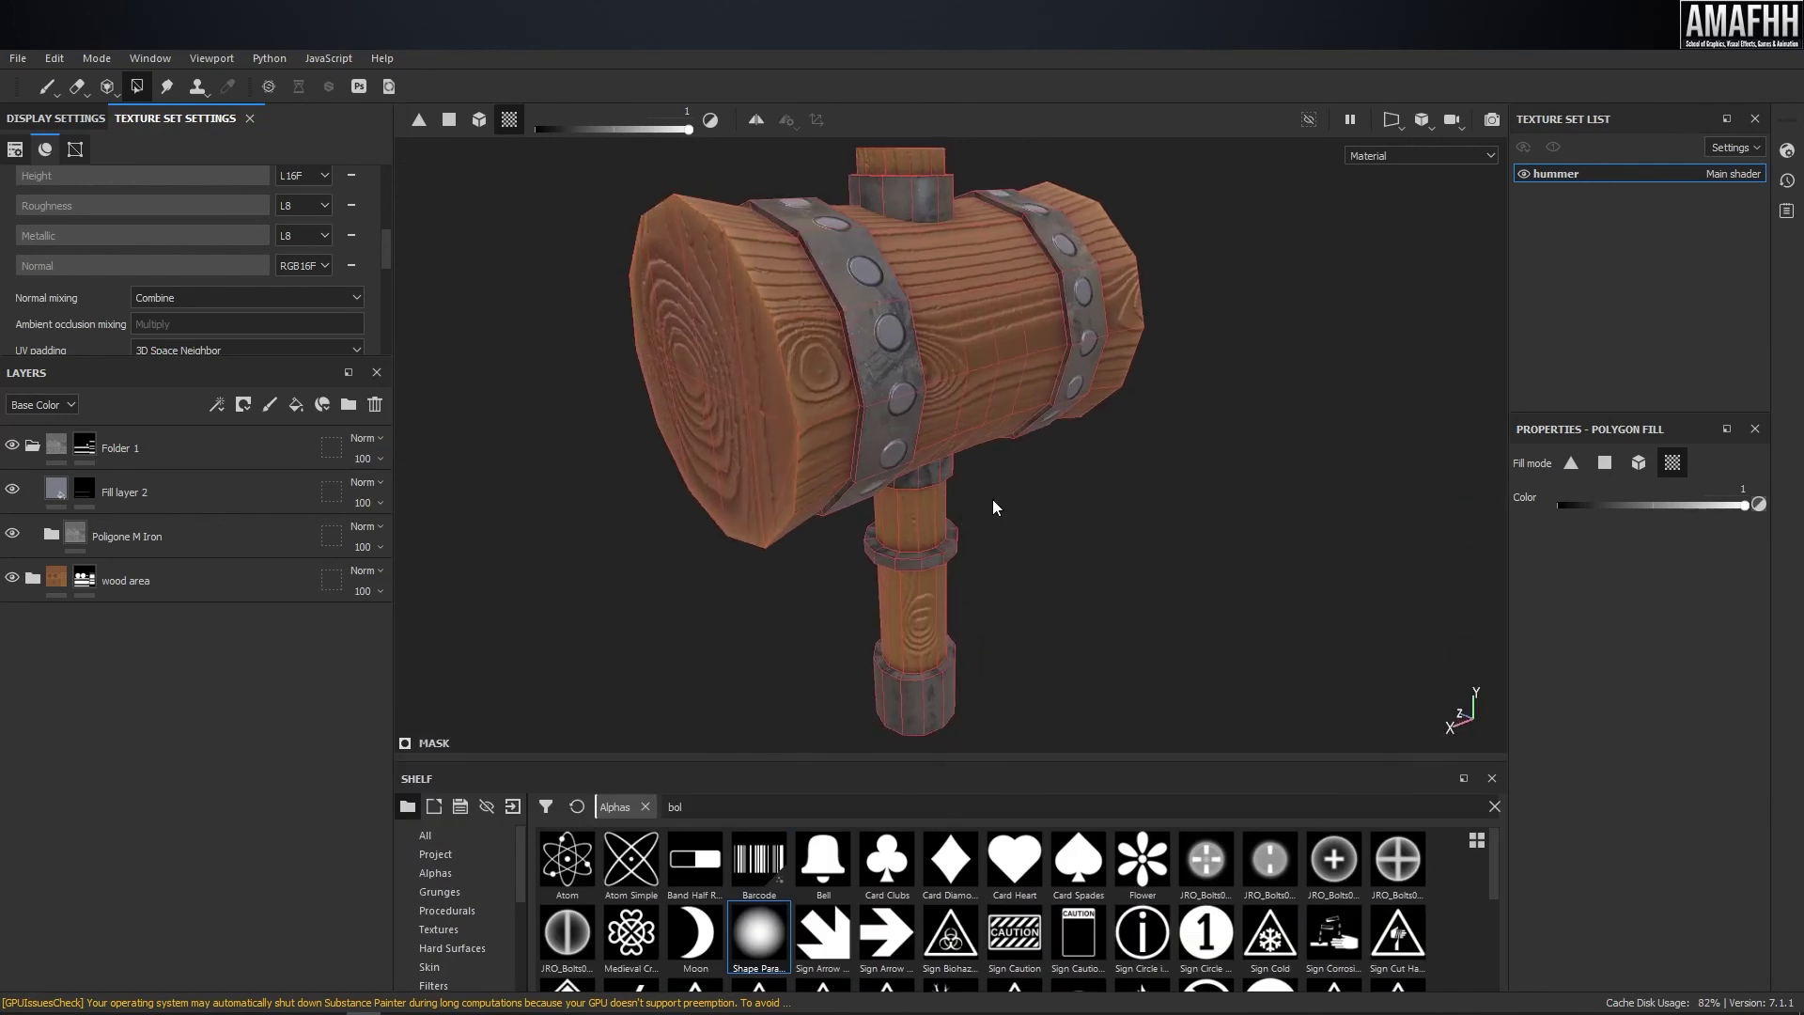
pyautogui.keyDown('alt'); pyautogui.moveTo(960, 506); pyautogui.dragTo(921, 484, button='right'); pyautogui.keyUp('alt')
pyautogui.keyDown('alt'); pyautogui.moveTo(921, 484); pyautogui.dragTo(931, 493, button='middle'); pyautogui.keyUp('alt')
pyautogui.click(126, 530)
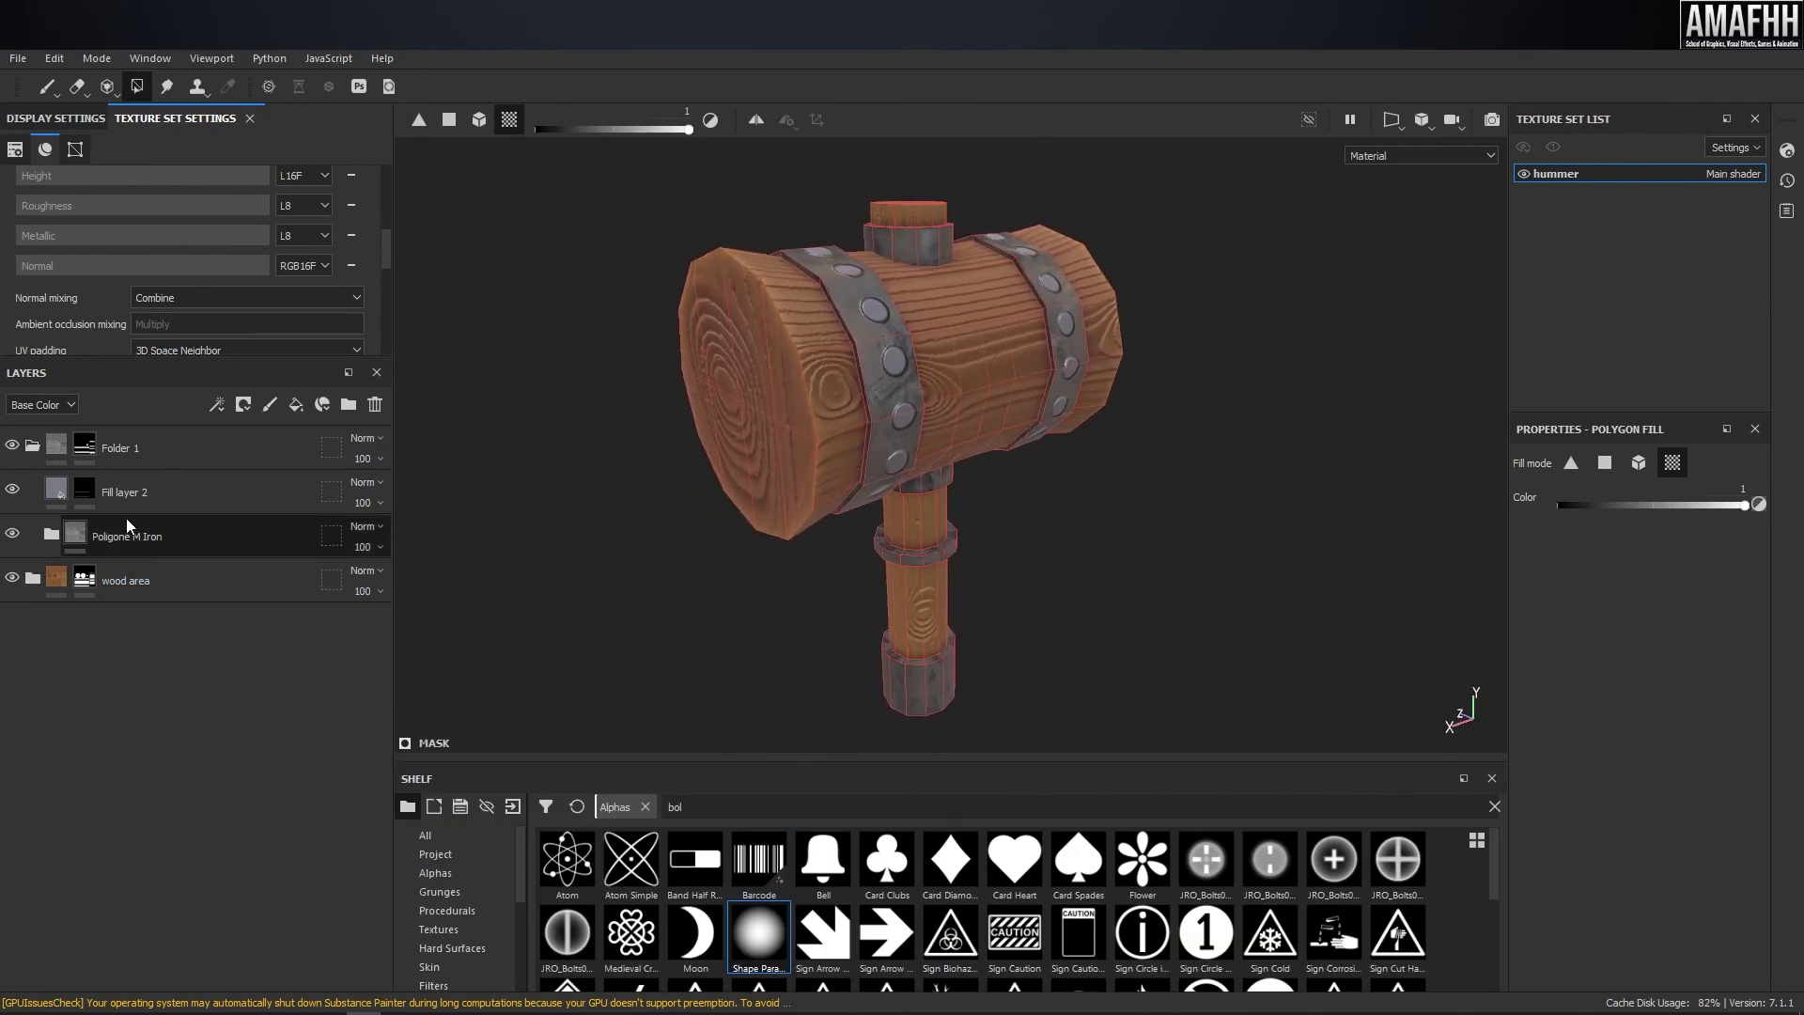
# - Add a fill layer above Folder 1 and sample its base colour from the dark brown around the rivet in the reference image
pyautogui.click(33, 446)
pyautogui.click(82, 450)
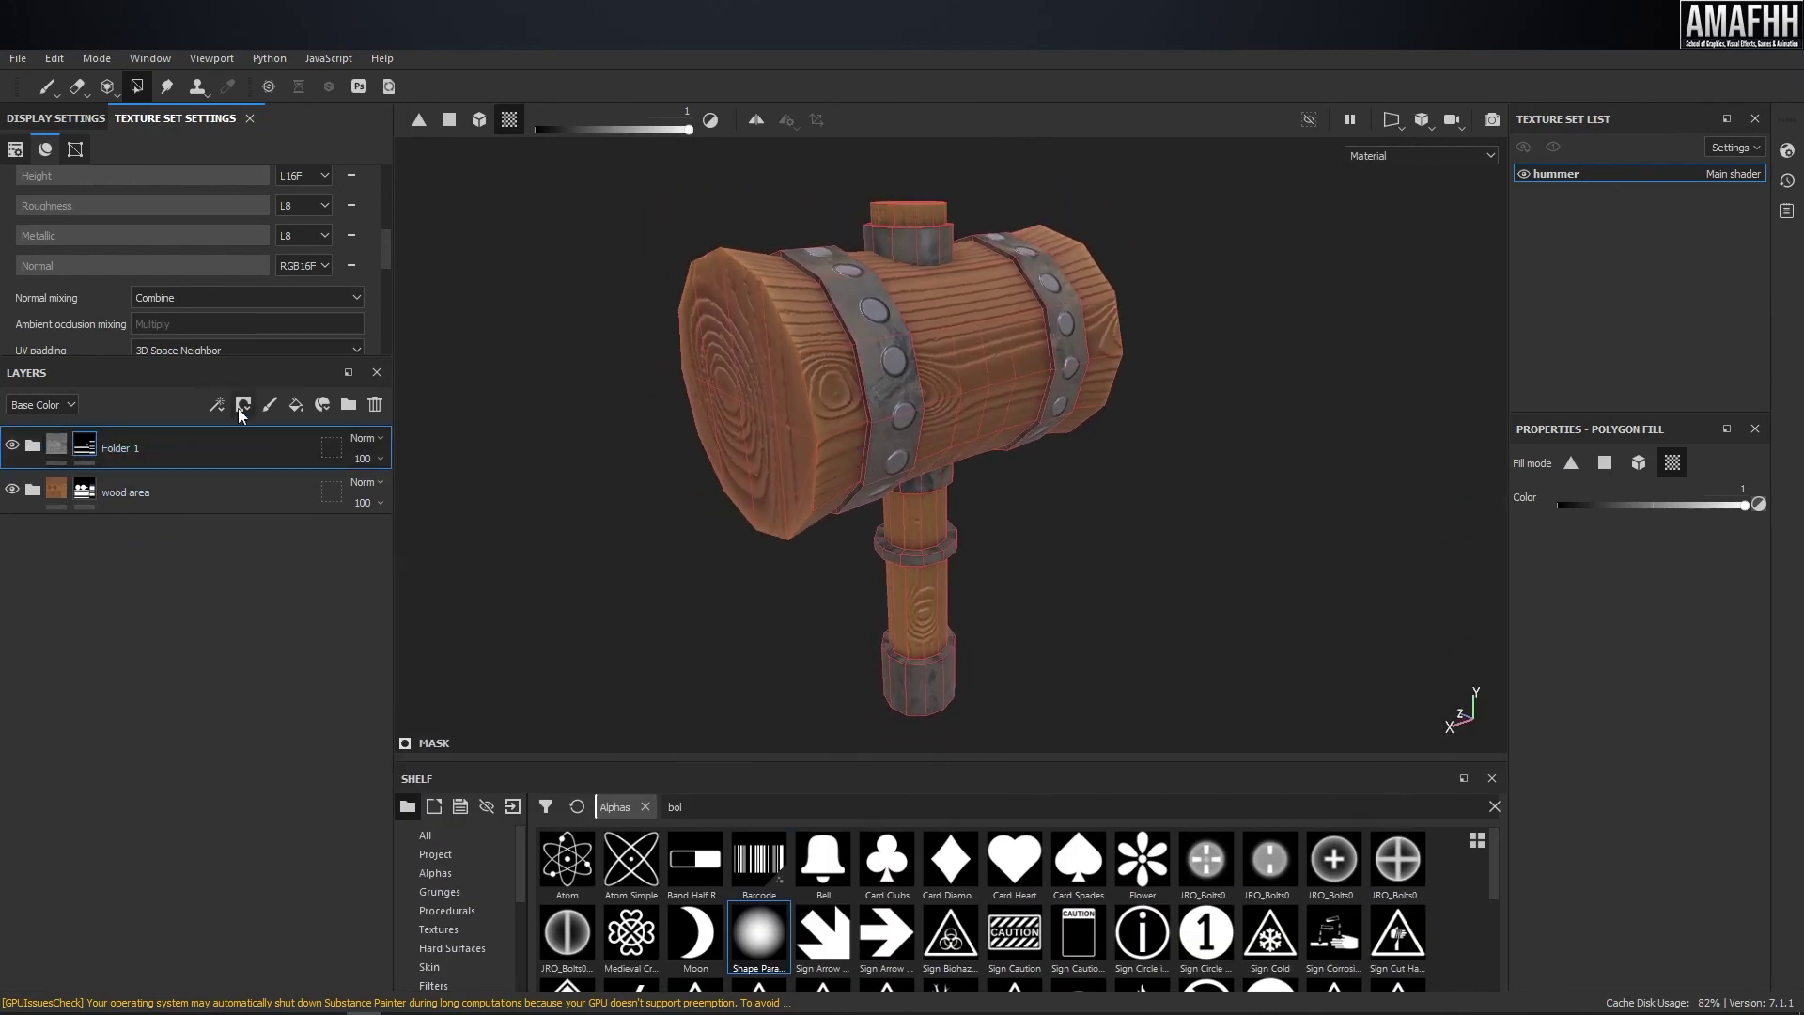
pyautogui.click(295, 406)
pyautogui.moveTo(891, 38); pyautogui.dragTo(629, 68)
pyautogui.click(1101, 790)
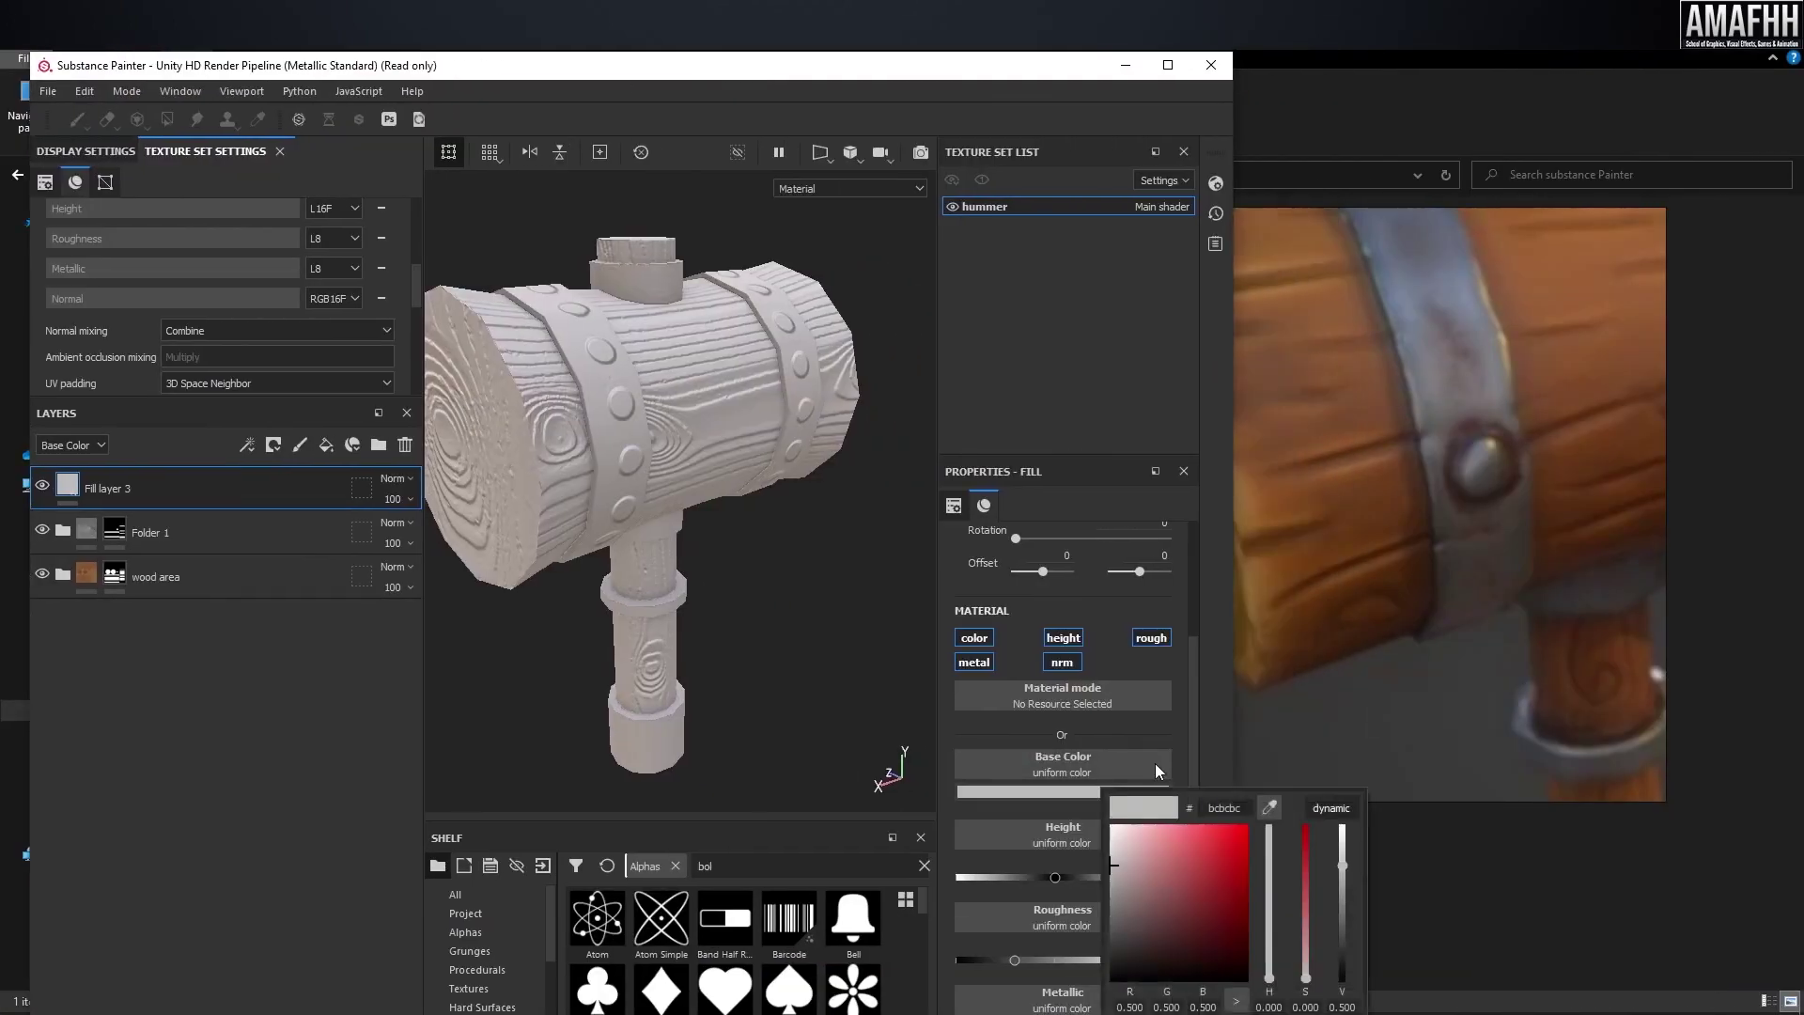
pyautogui.click(1267, 807)
pyautogui.click(1423, 595)
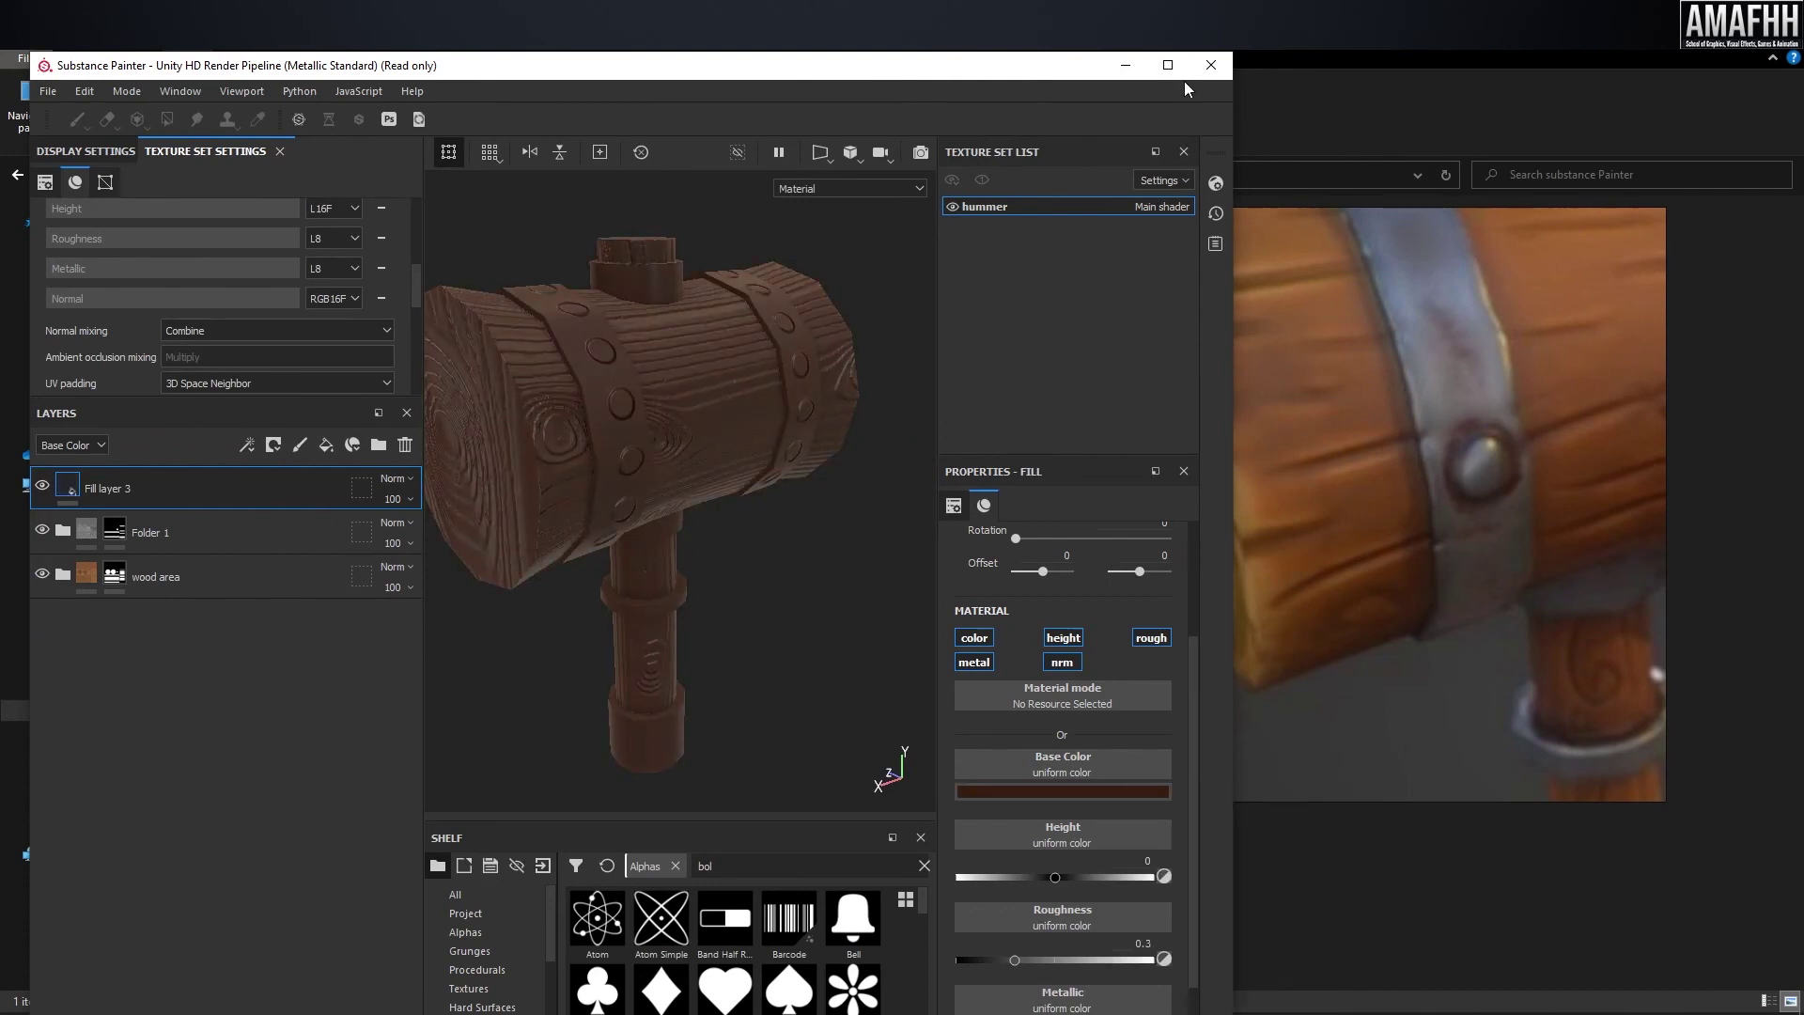
pyautogui.click(1168, 65)
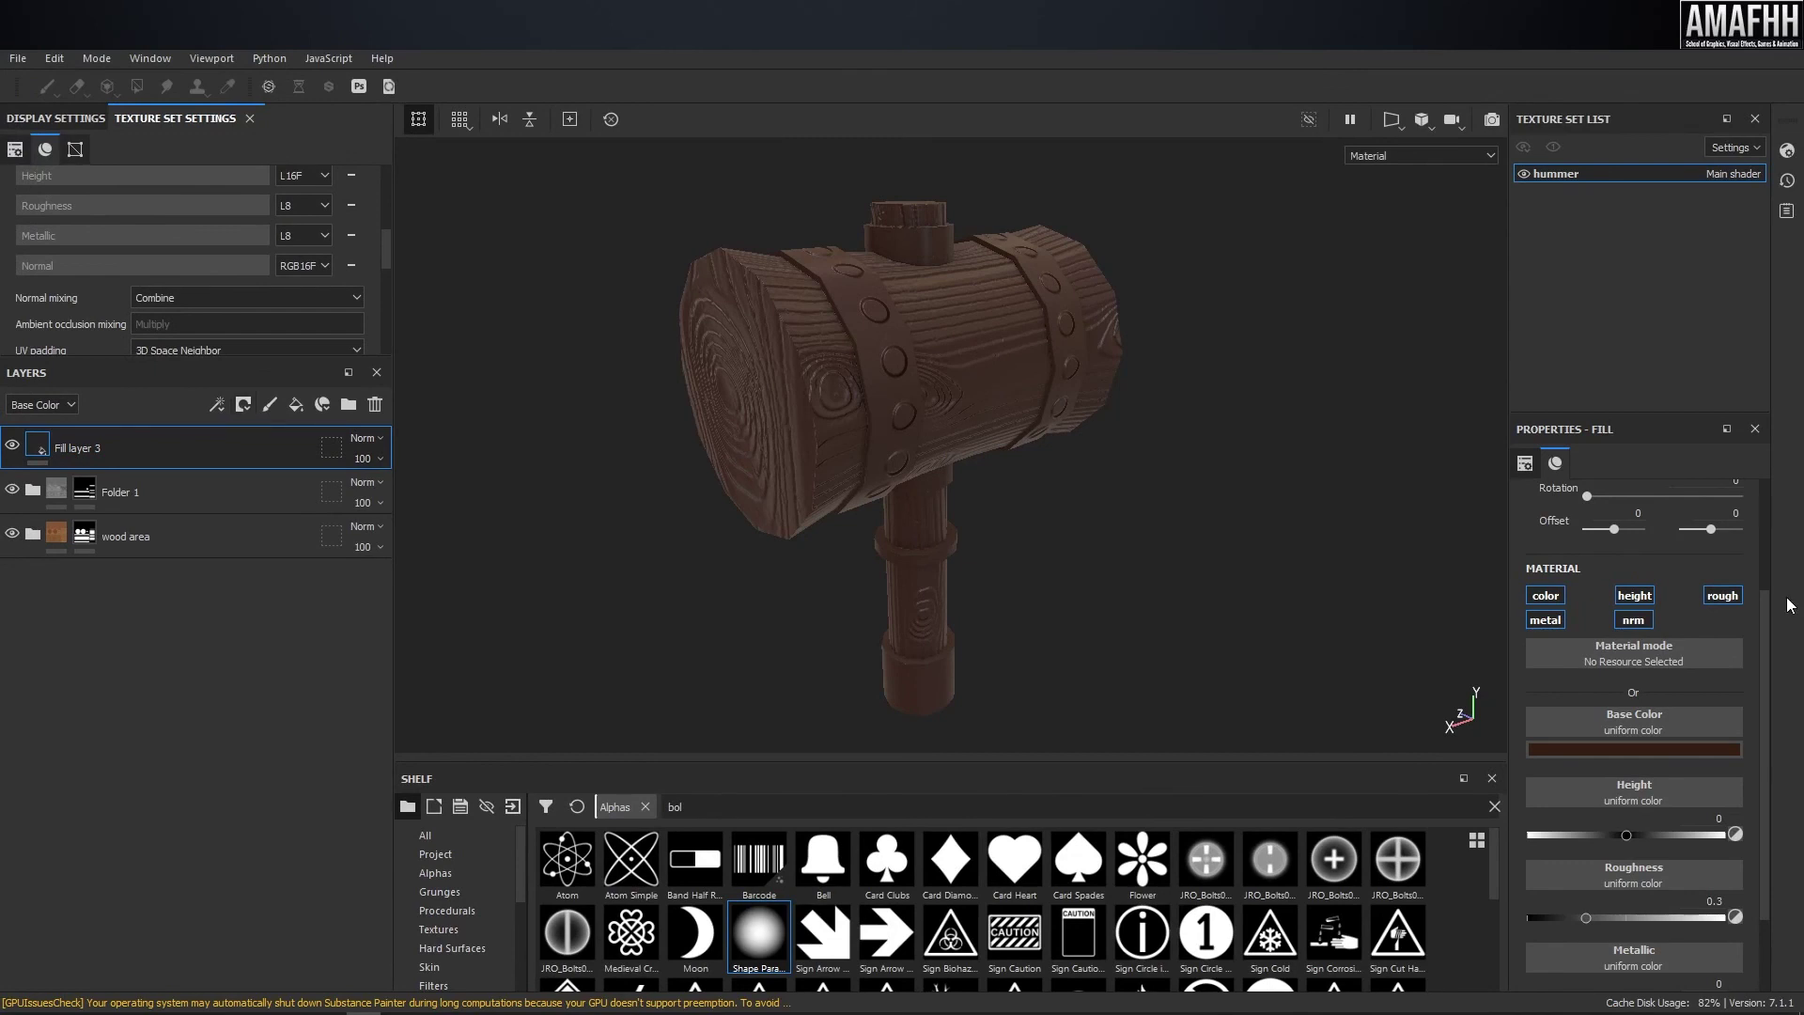
# - Limit Fill layer 3 to the color and rough channels and set its roughness to 0.4810
pyautogui.click(1731, 600)
pyautogui.click(1636, 599)
pyautogui.click(1637, 624)
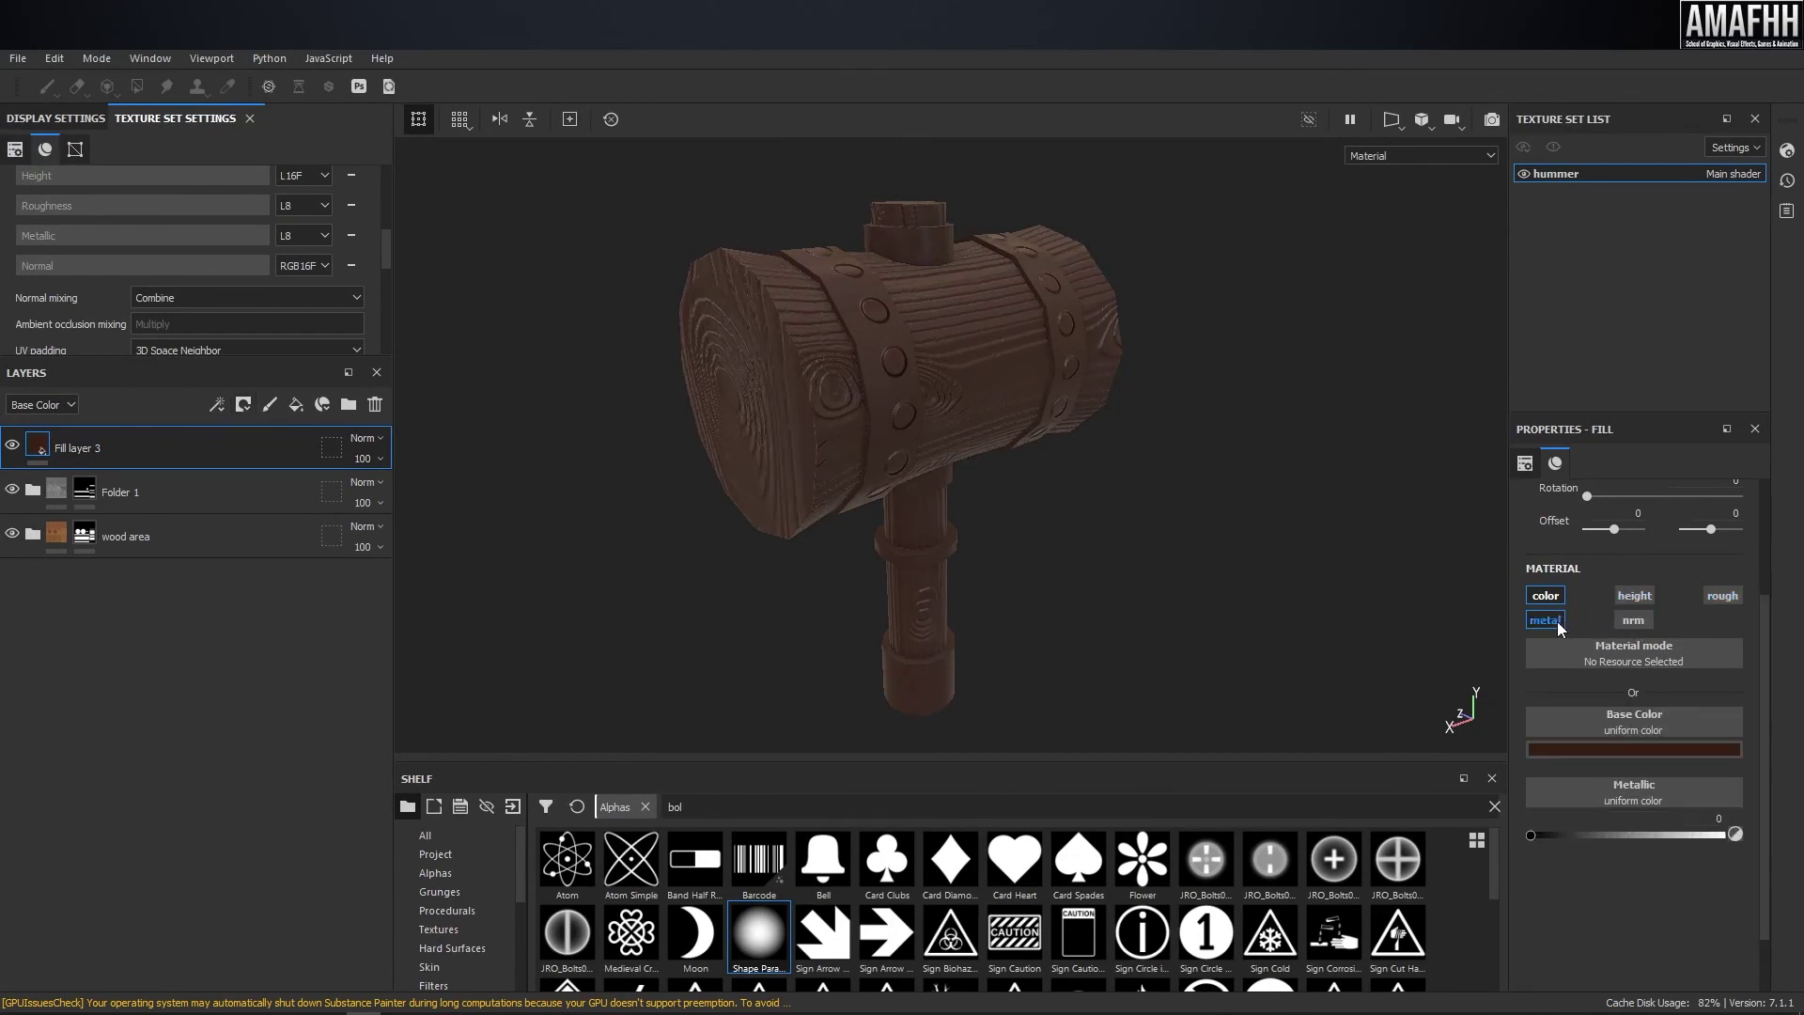
pyautogui.click(1558, 623)
pyautogui.click(1710, 598)
pyautogui.moveTo(1576, 835); pyautogui.dragTo(1622, 836)
pyautogui.click(245, 407)
pyautogui.click(261, 454)
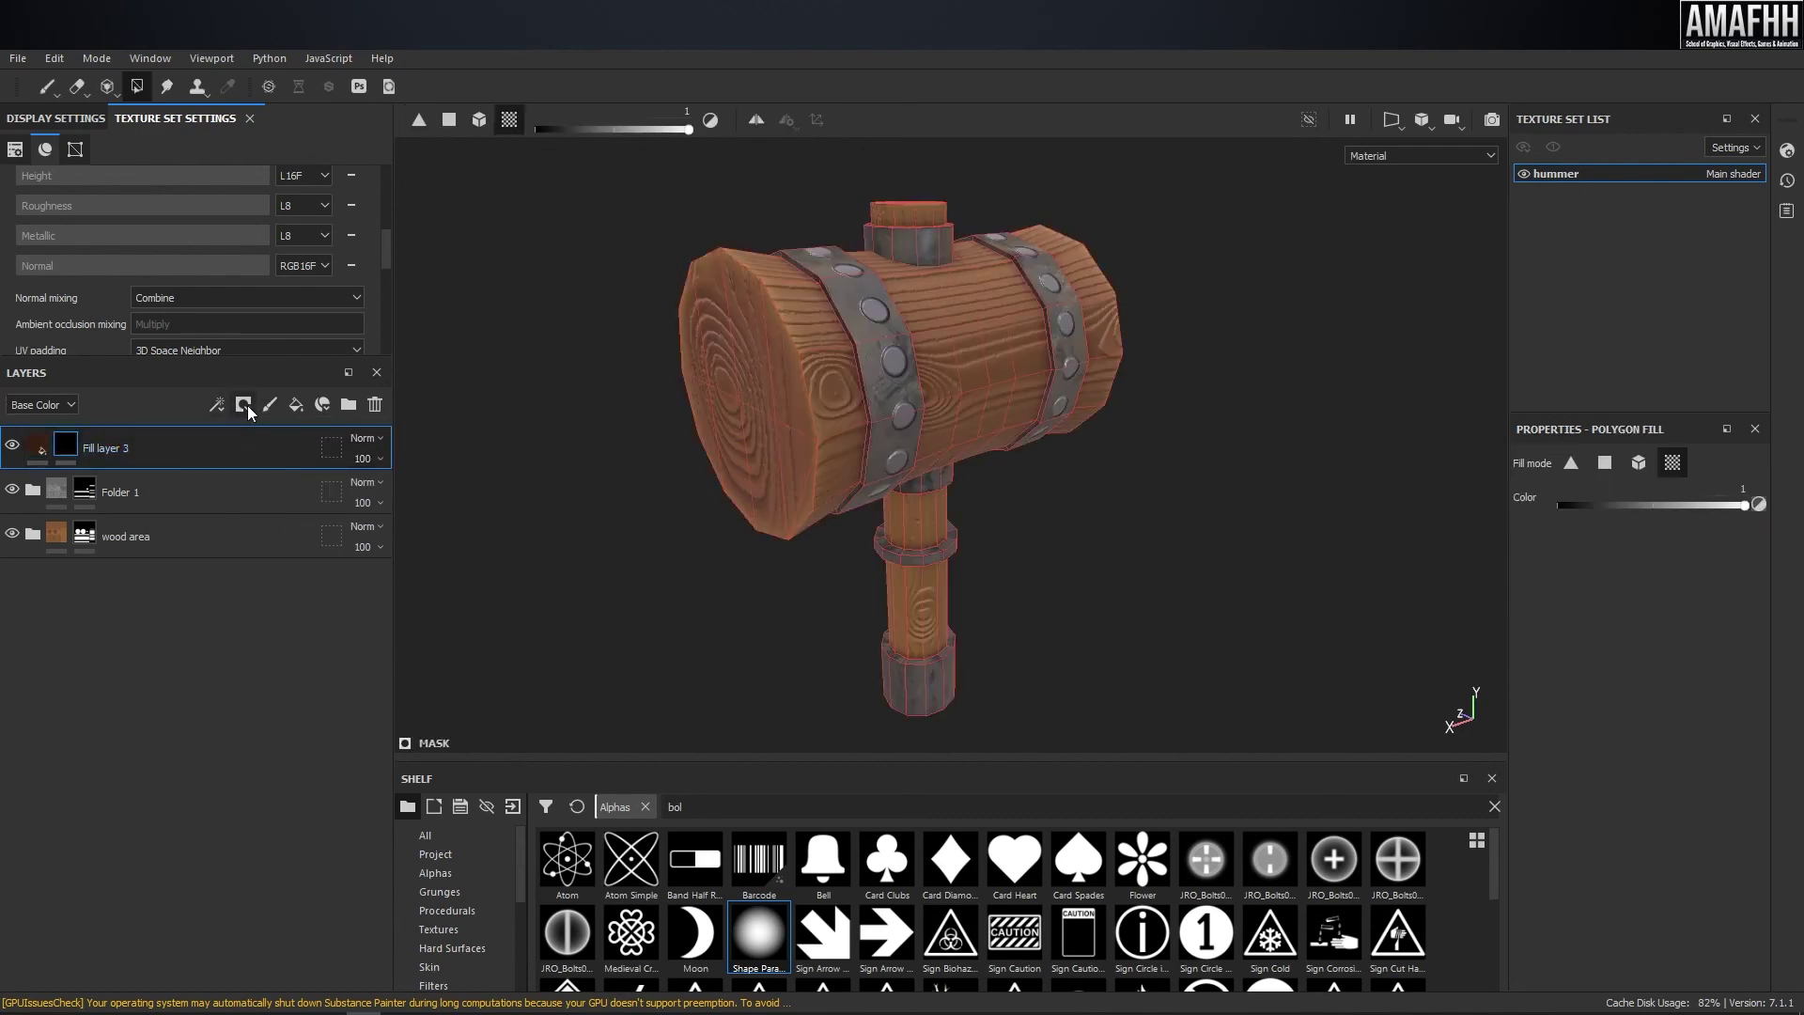
pyautogui.hotkey('ctrl', 'z')
# - Add a bitmap mask to Fill layer 3 using the hammer's ambient occlusion map and invert the mask
pyautogui.click(246, 404)
pyautogui.click(260, 470)
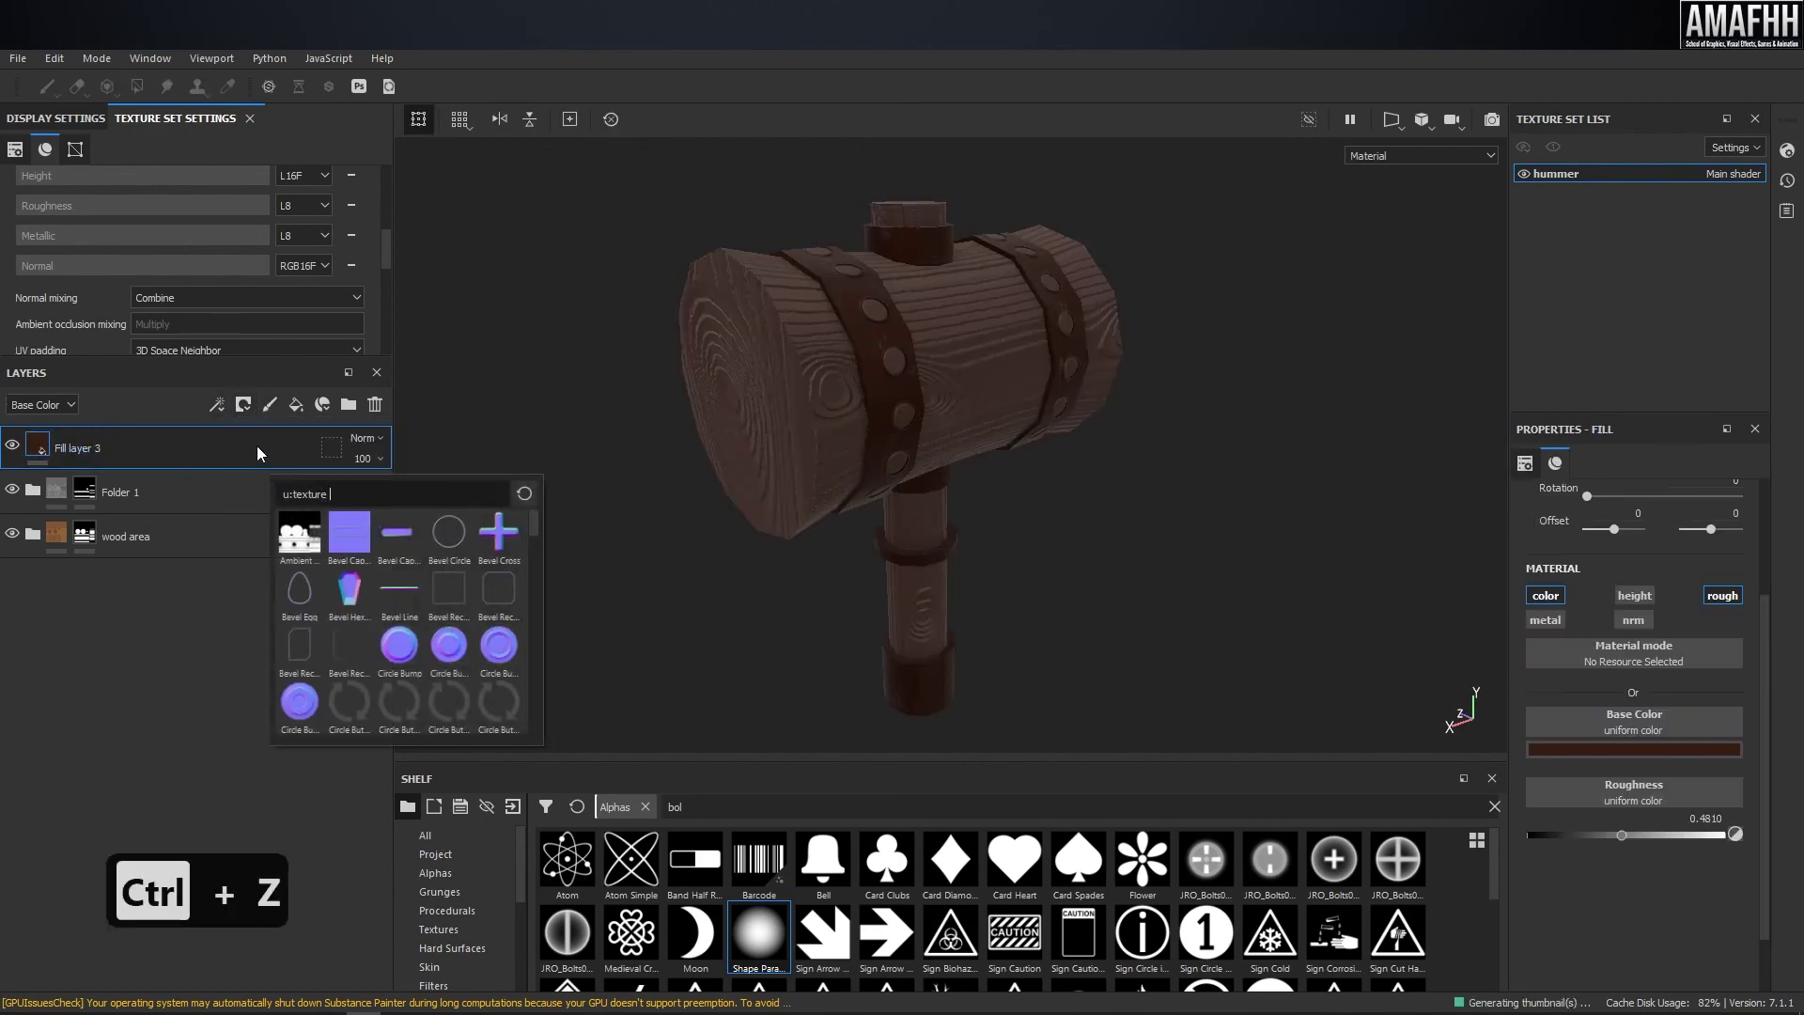
pyautogui.click(298, 528)
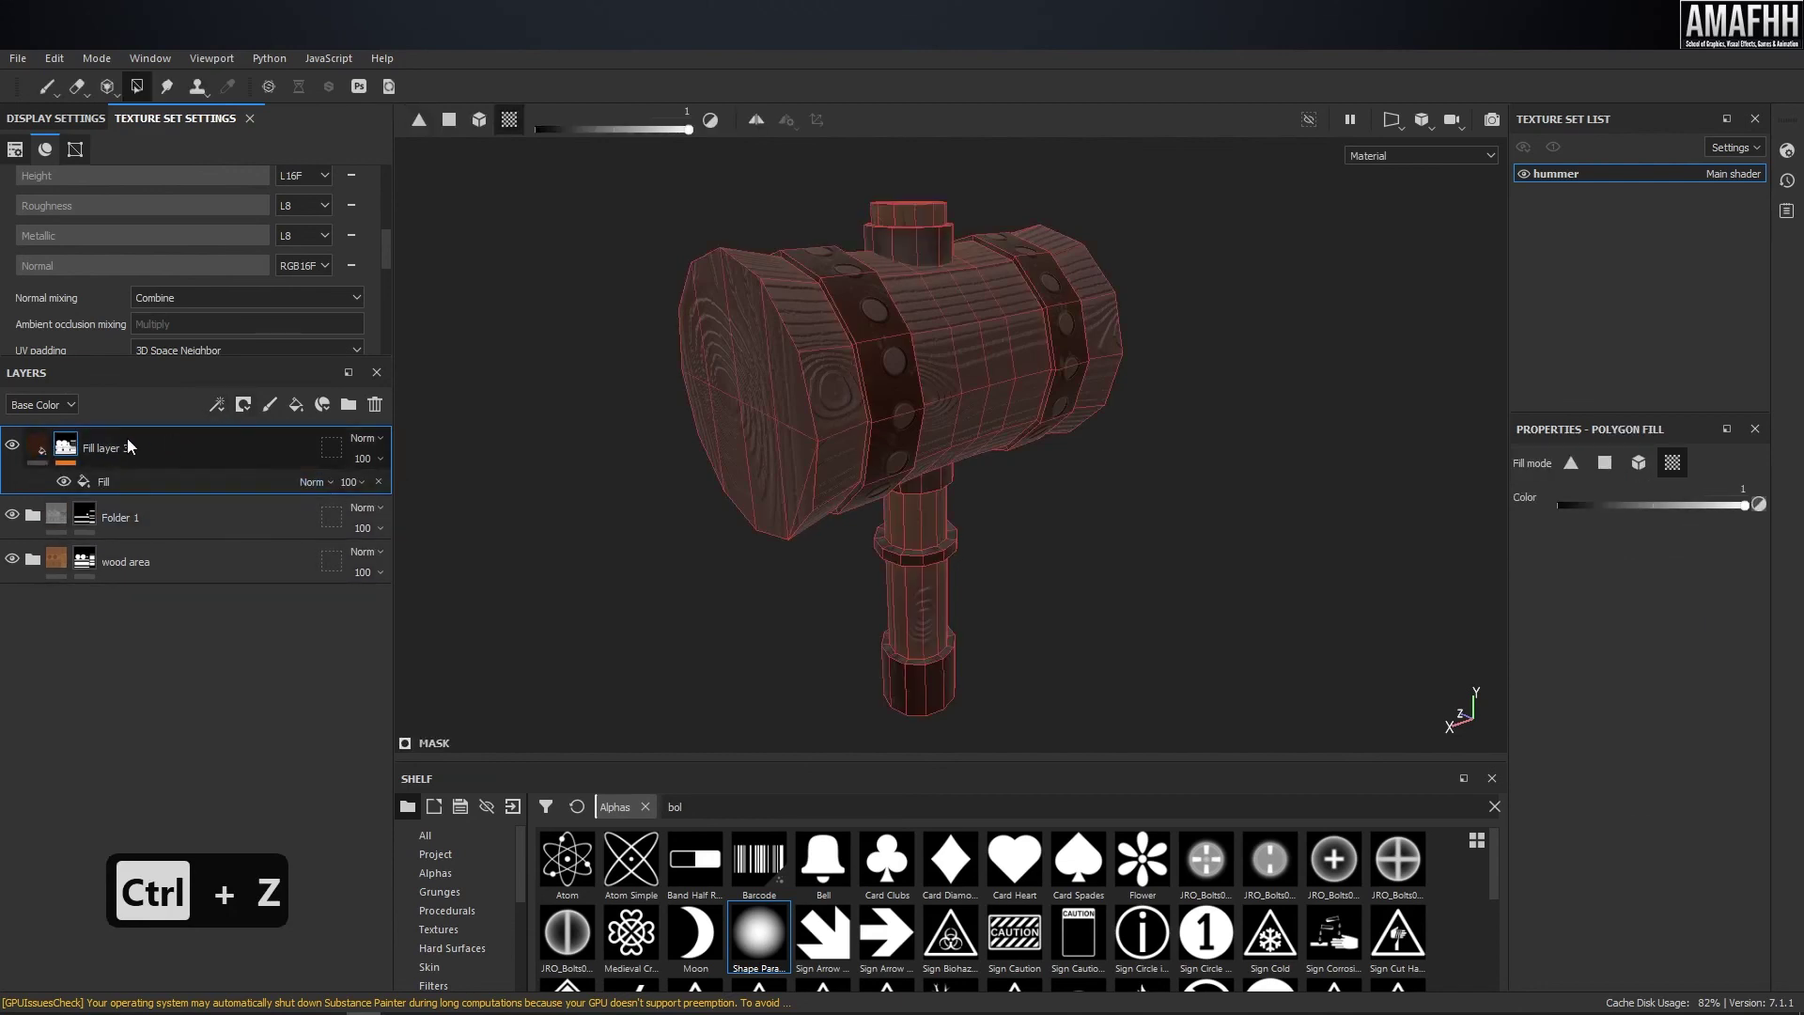
pyautogui.rightClick(73, 449)
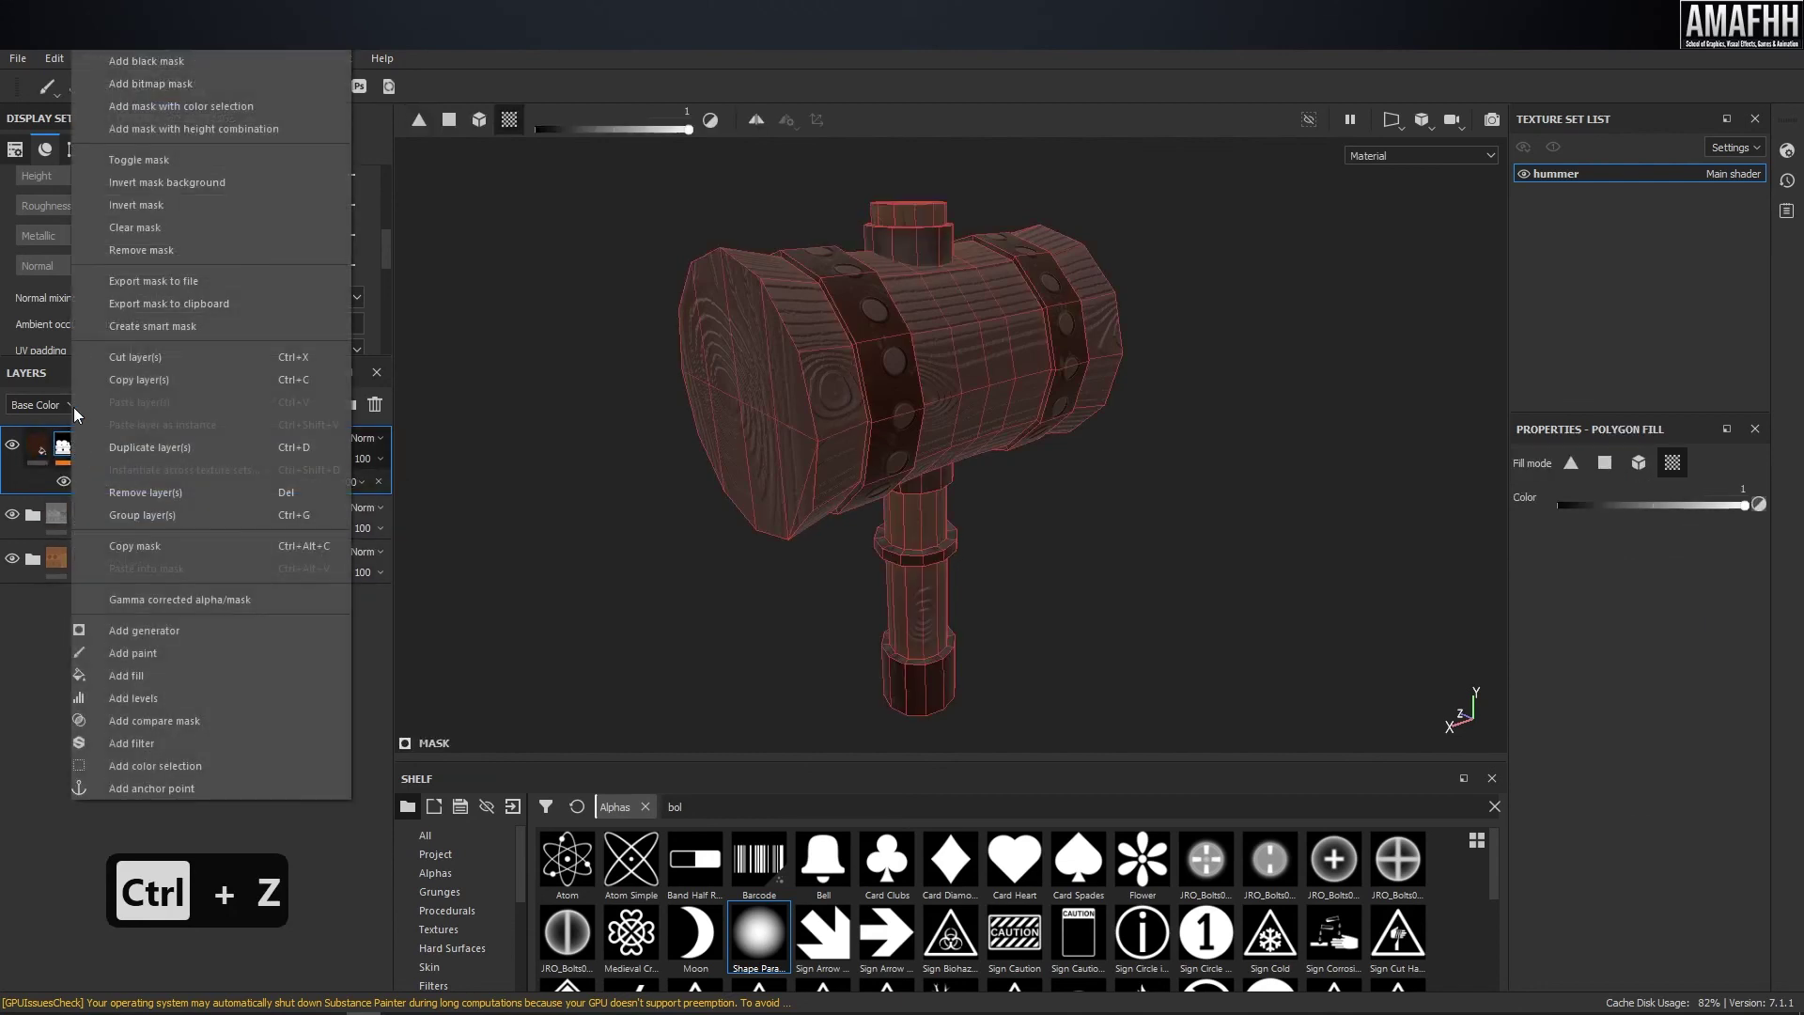
pyautogui.click(140, 206)
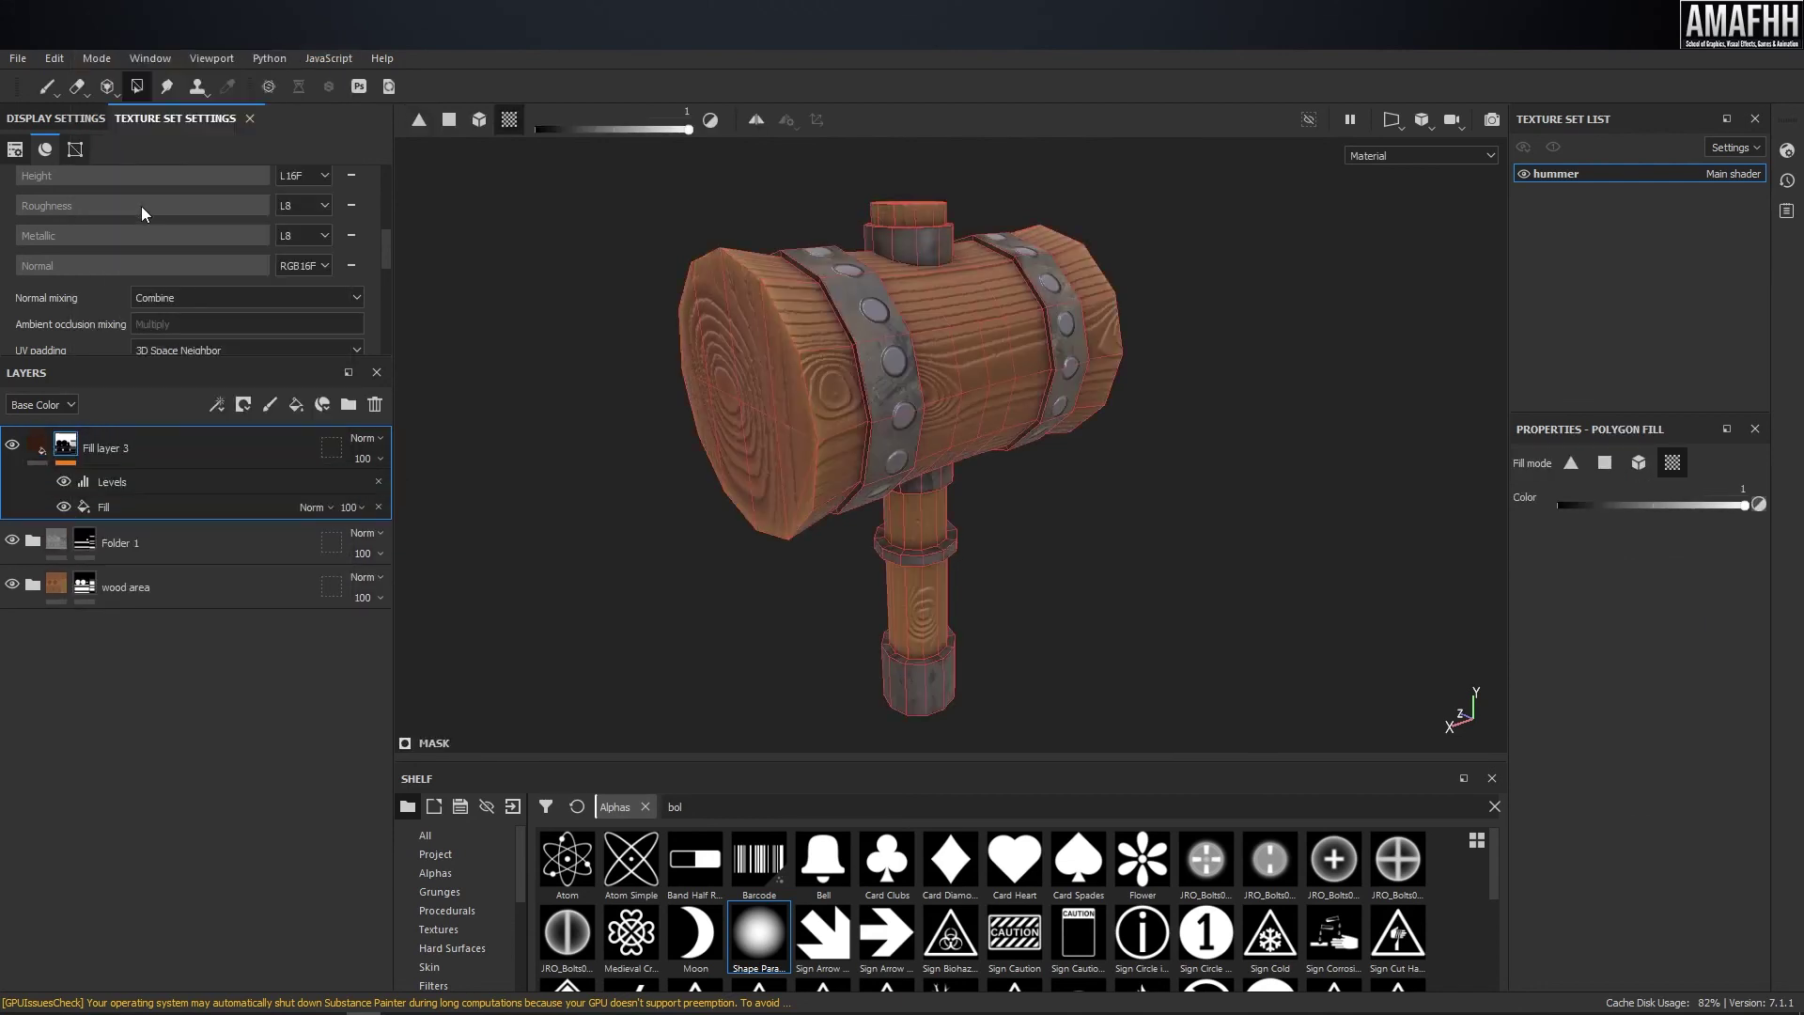
# - Set the midtone of the Levels effect on Fill layer 3's mask to 1.949
pyautogui.click(111, 483)
pyautogui.moveTo(1639, 508); pyautogui.dragTo(1648, 501)
pyautogui.scroll(1, 1268, 443)
pyautogui.keyDown('alt'); pyautogui.moveTo(1269, 443); pyautogui.dragTo(1413, 467); pyautogui.keyUp('alt')
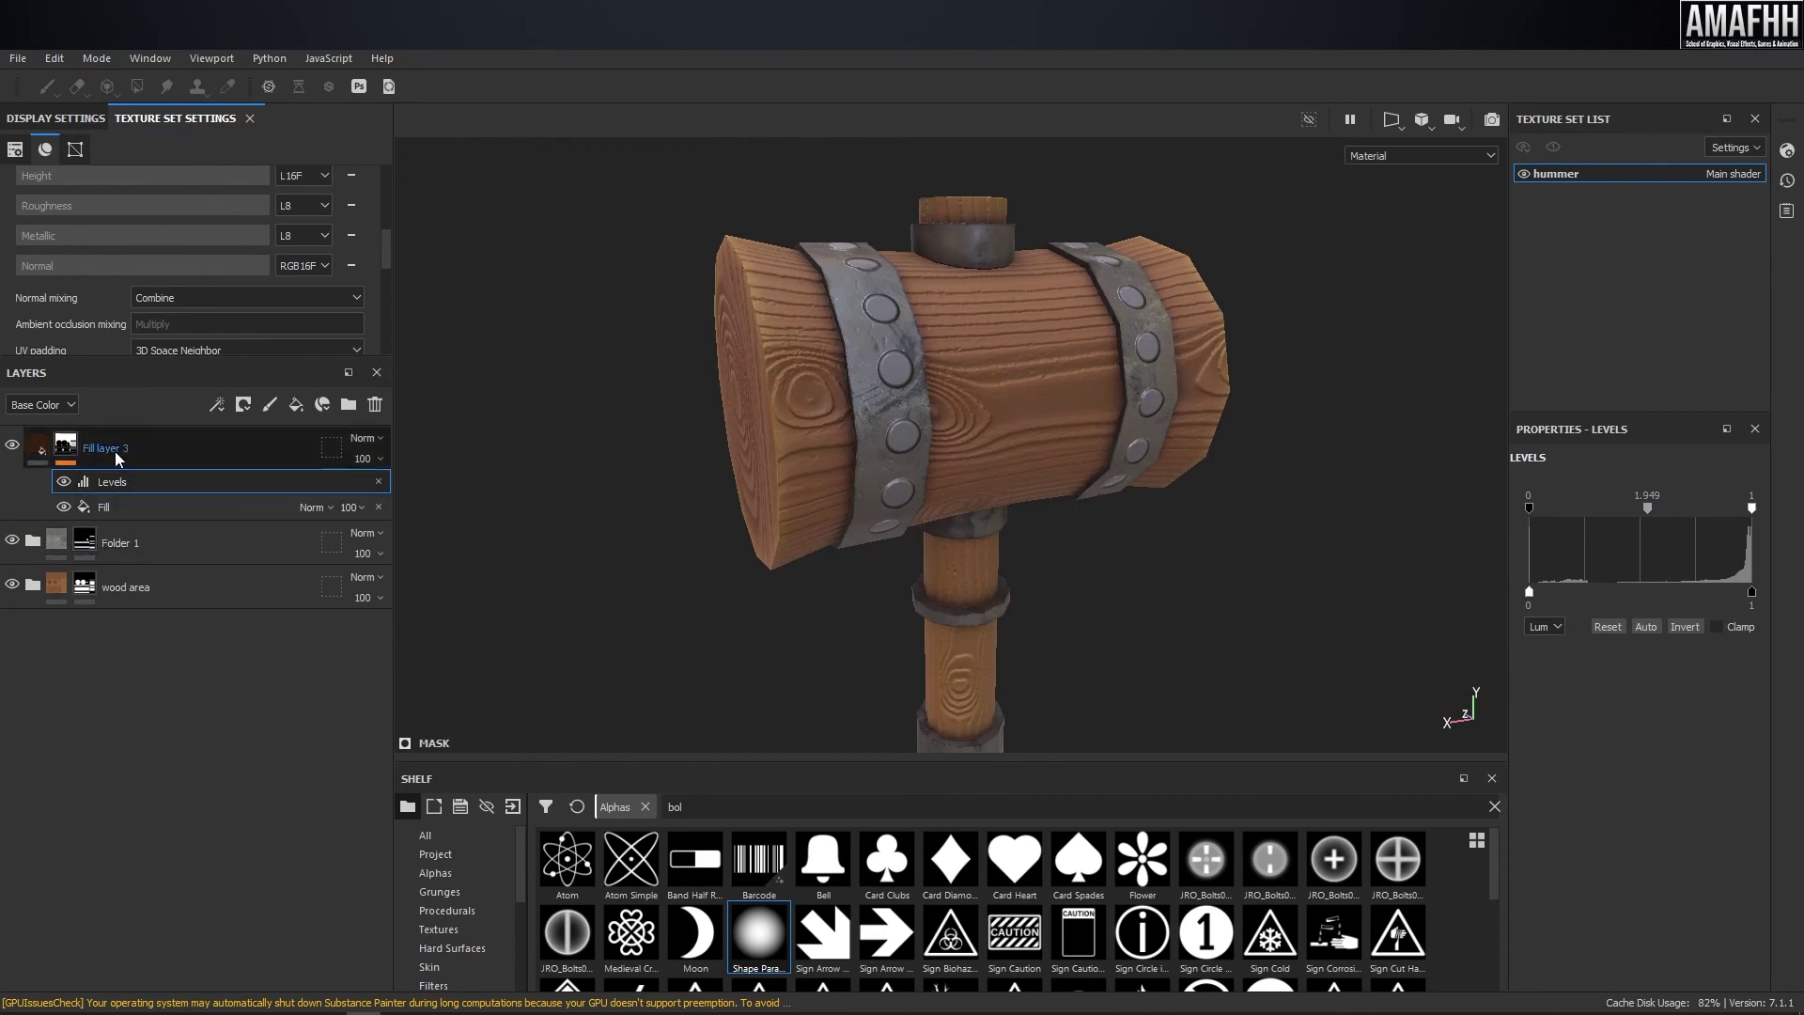
# - Add a Blur filter to Fill layer 3's mask and set its blur intensity to 2.05
pyautogui.click(225, 433)
pyautogui.click(217, 404)
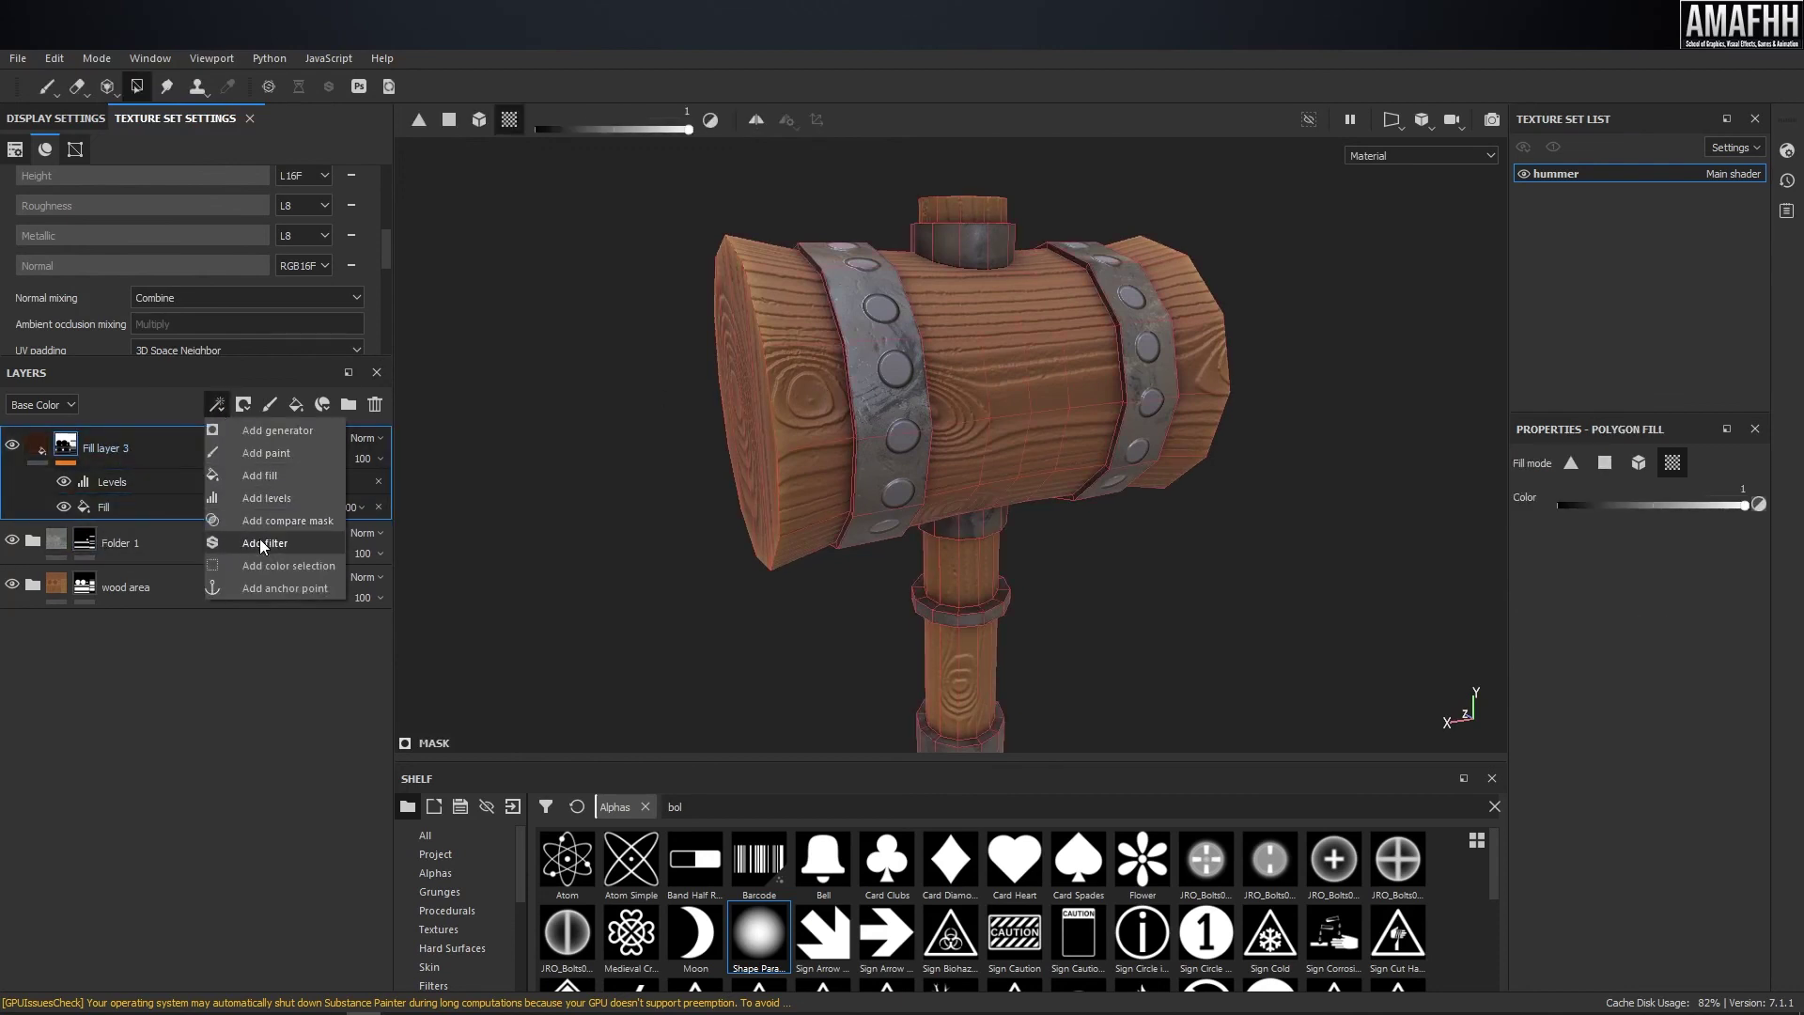
pyautogui.click(253, 504)
pyautogui.click(1587, 500)
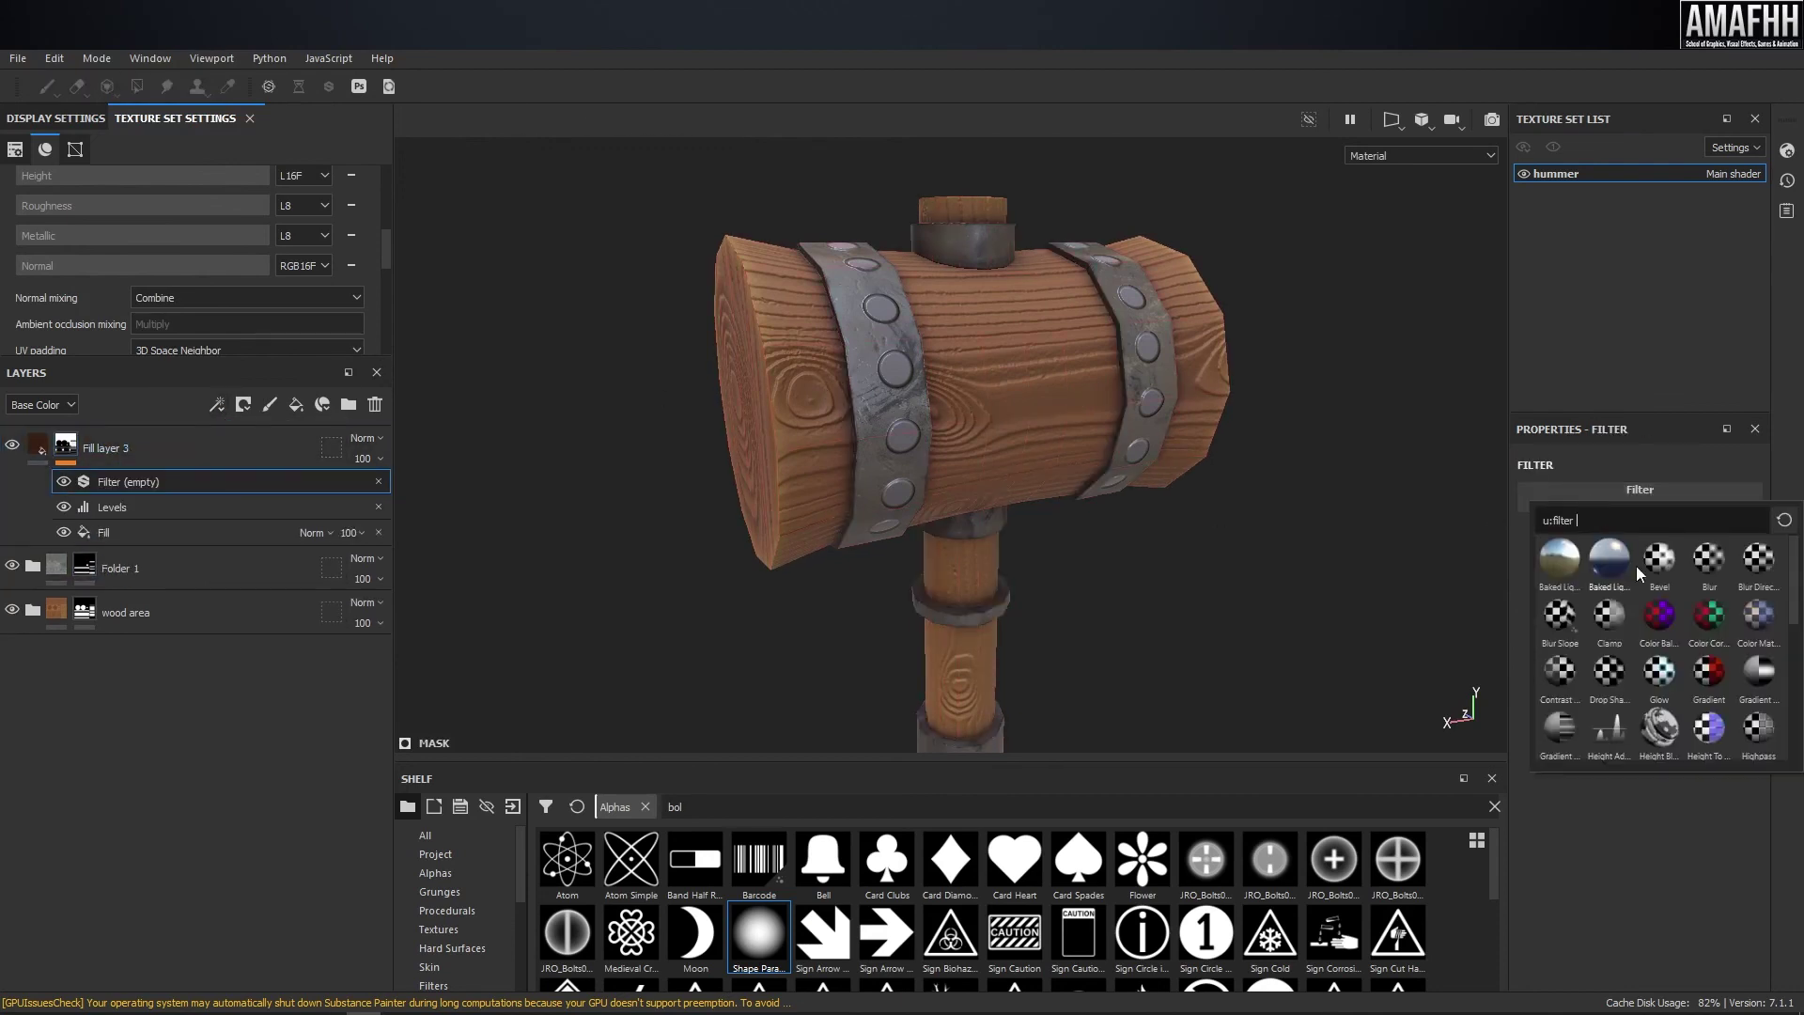
pyautogui.click(1707, 567)
pyautogui.keyDown('alt'); pyautogui.moveTo(973, 352); pyautogui.dragTo(1100, 477); pyautogui.keyUp('alt')
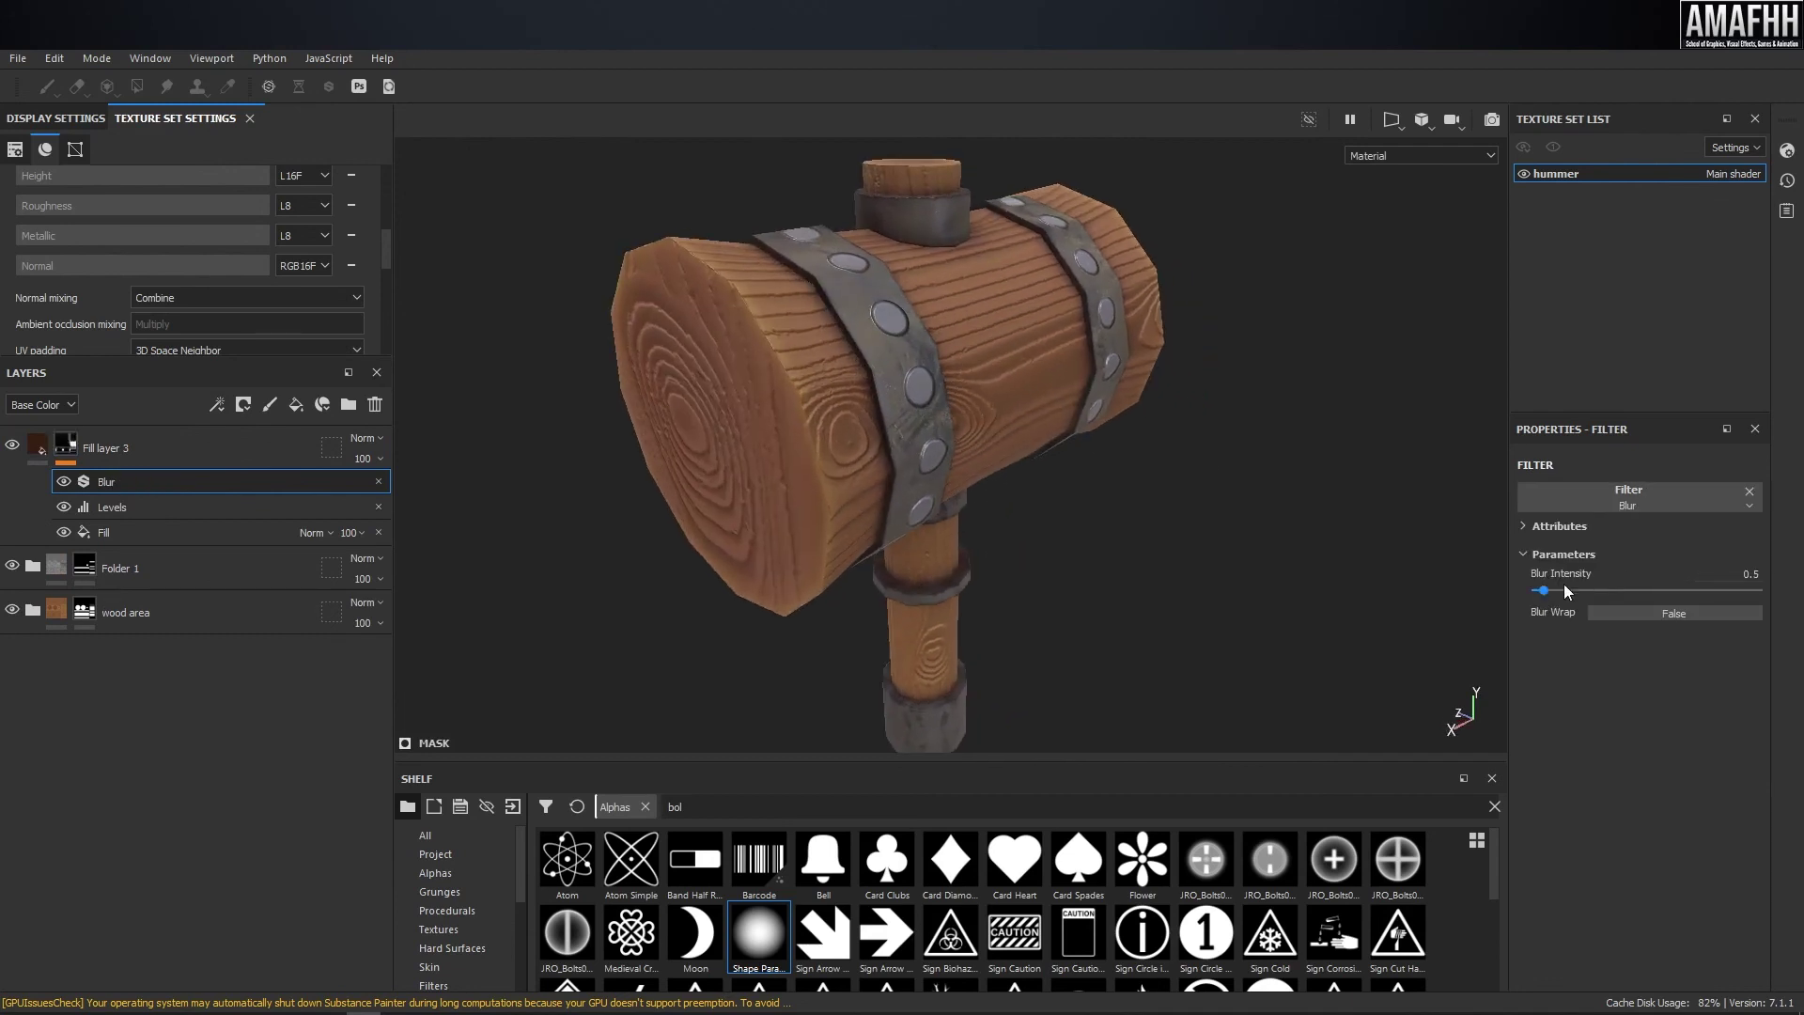
pyautogui.moveTo(1546, 590); pyautogui.dragTo(1565, 590)
pyautogui.keyDown('alt'); pyautogui.moveTo(1137, 392); pyautogui.dragTo(1021, 360); pyautogui.keyUp('alt')
pyautogui.moveTo(1039, 543)
pyautogui.keyDown('alt'); pyautogui.mouseDown()
pyautogui.moveTo(1010, 301)
pyautogui.moveTo(999, 544)
pyautogui.moveTo(991, 391)
pyautogui.moveTo(1017, 526)
pyautogui.mouseUp(); pyautogui.keyUp('alt')
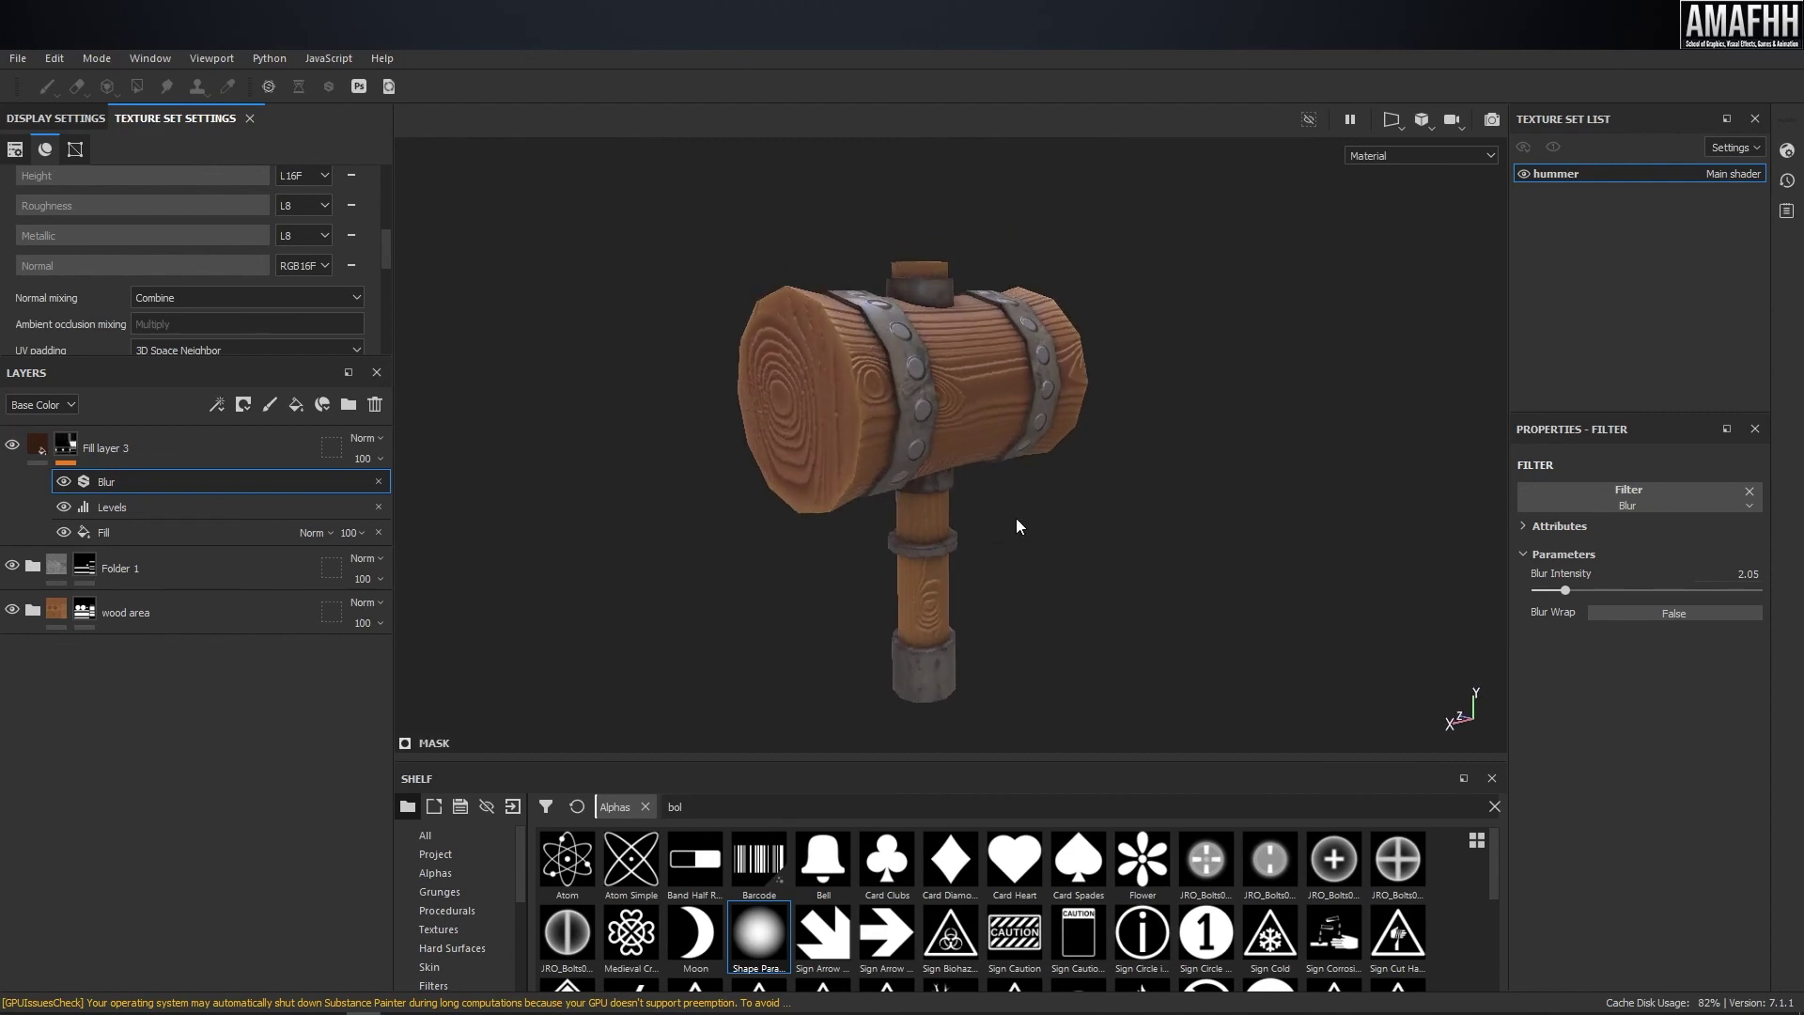
# - Open the texture export settings and copy the path of the project's substance Painter folder from File Explorer
pyautogui.hotkey('ctrl', 'shift', 'e')
pyautogui.click(17, 58)
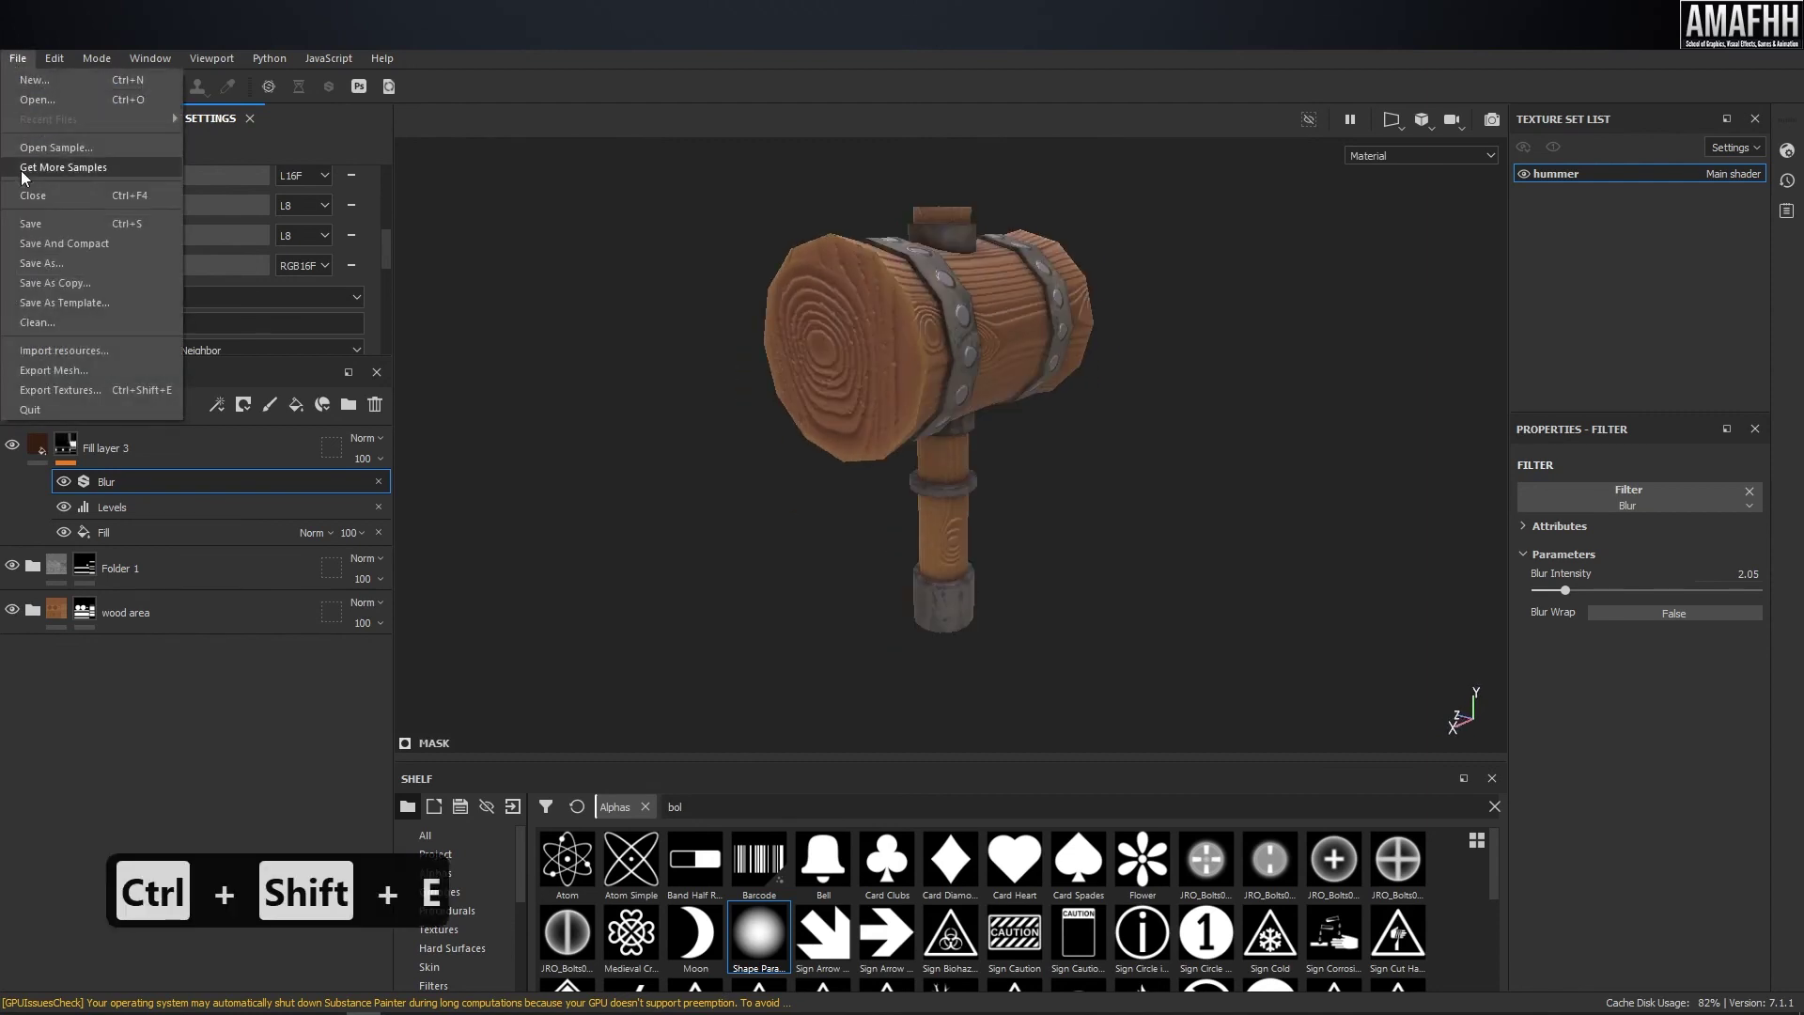
pyautogui.click(54, 391)
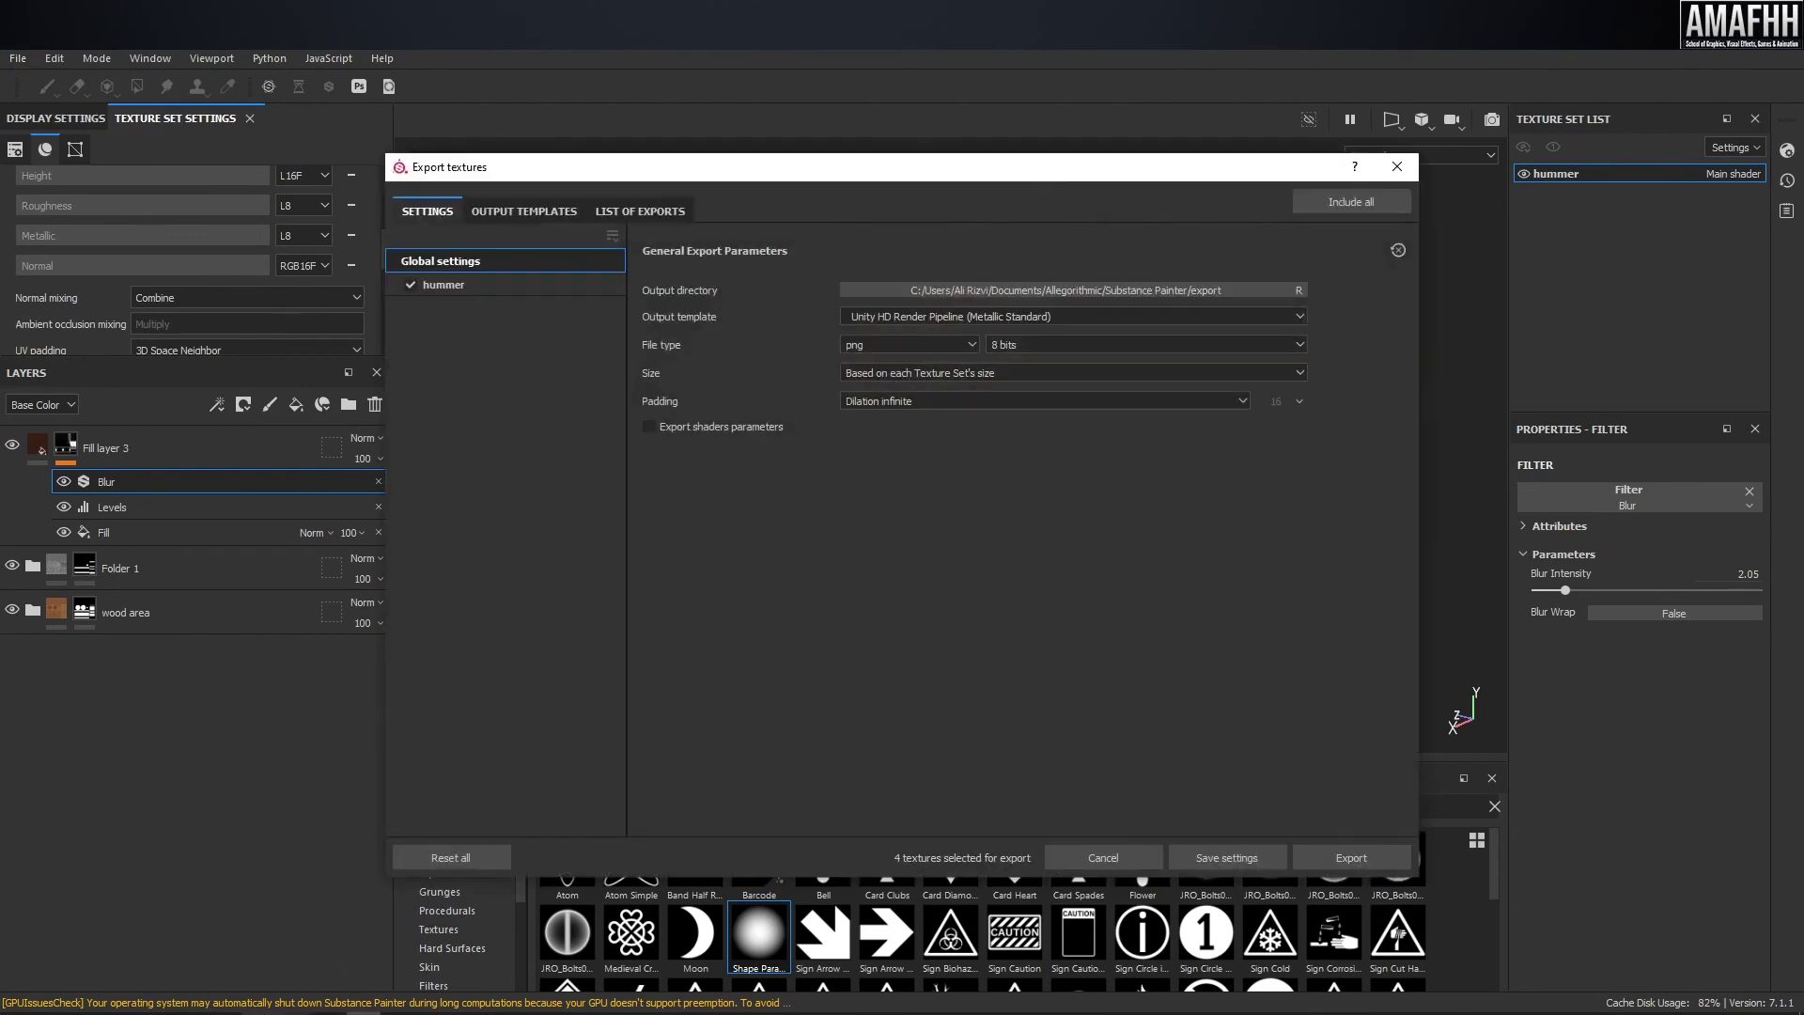
pyautogui.hotkey('alt', 'Tab')
pyautogui.click(808, 176)
pyautogui.rightClick(808, 177)
pyautogui.click(854, 236)
pyautogui.hotkey('alt', 'Tab')
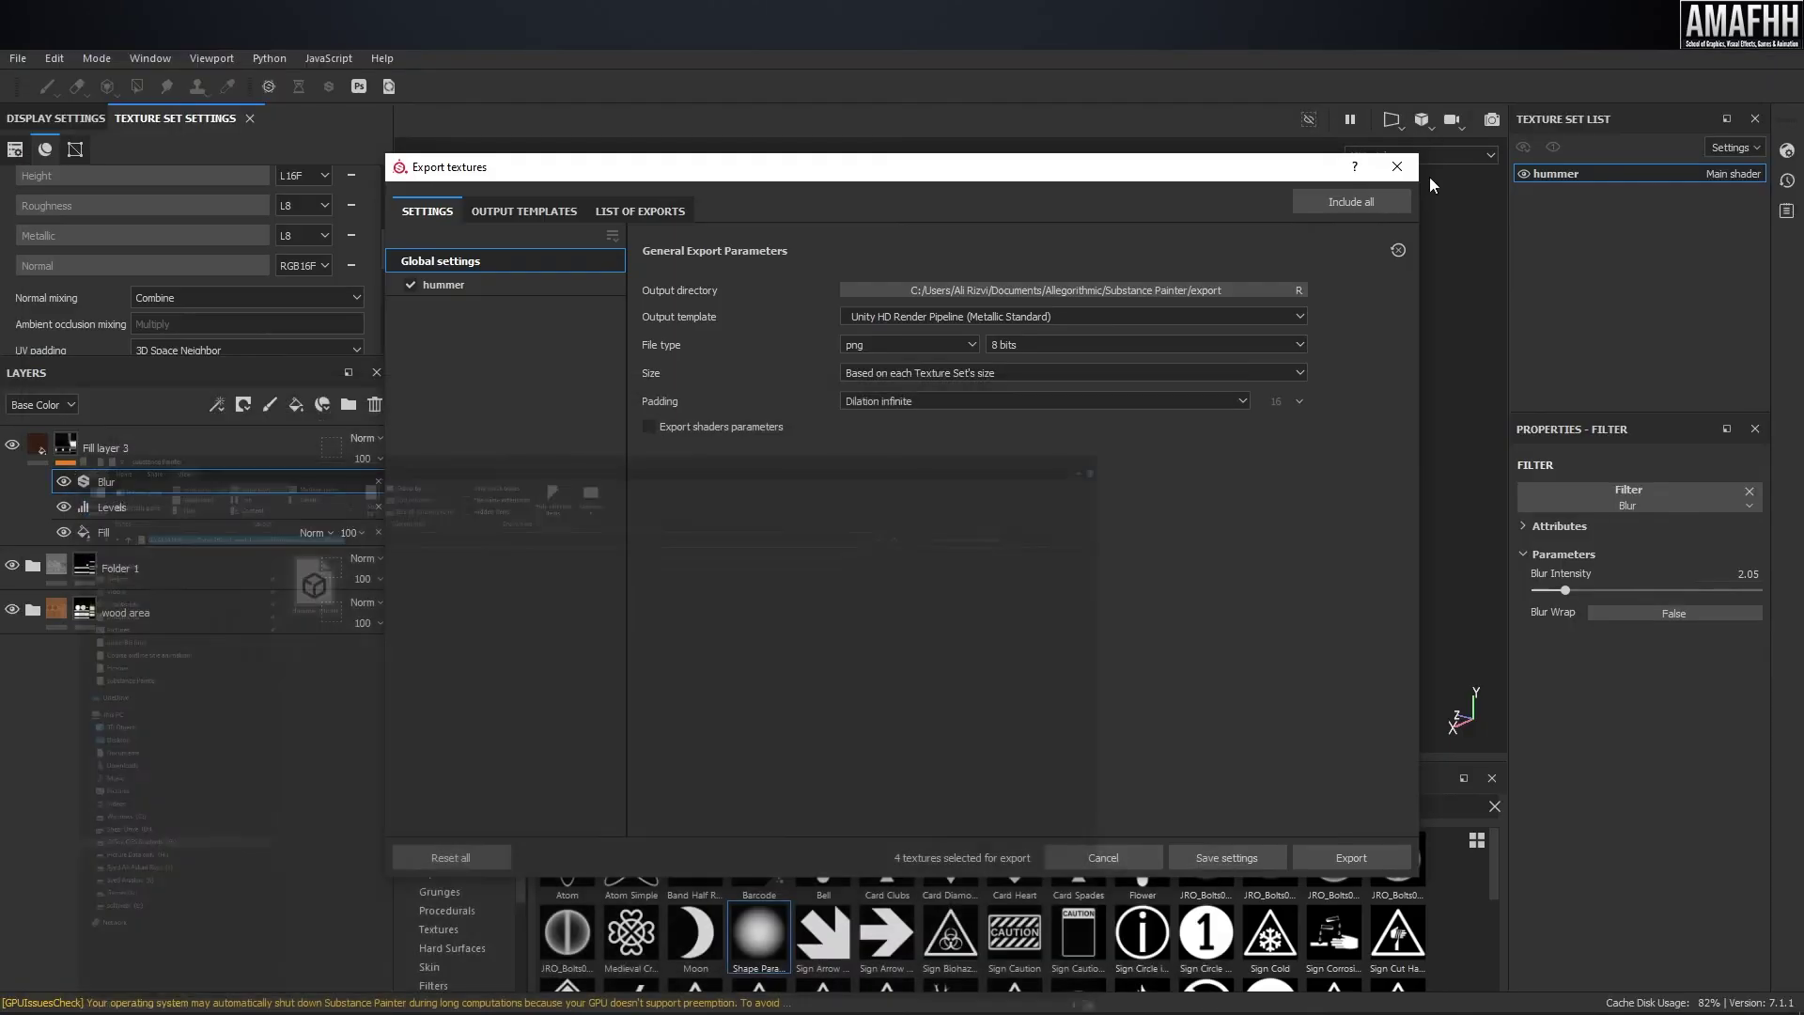
# - Set the export output directory to G:/AMAFHH/youTube/Stlized model series/Hmmer/substance Painter using the copied path
pyautogui.click(1219, 283)
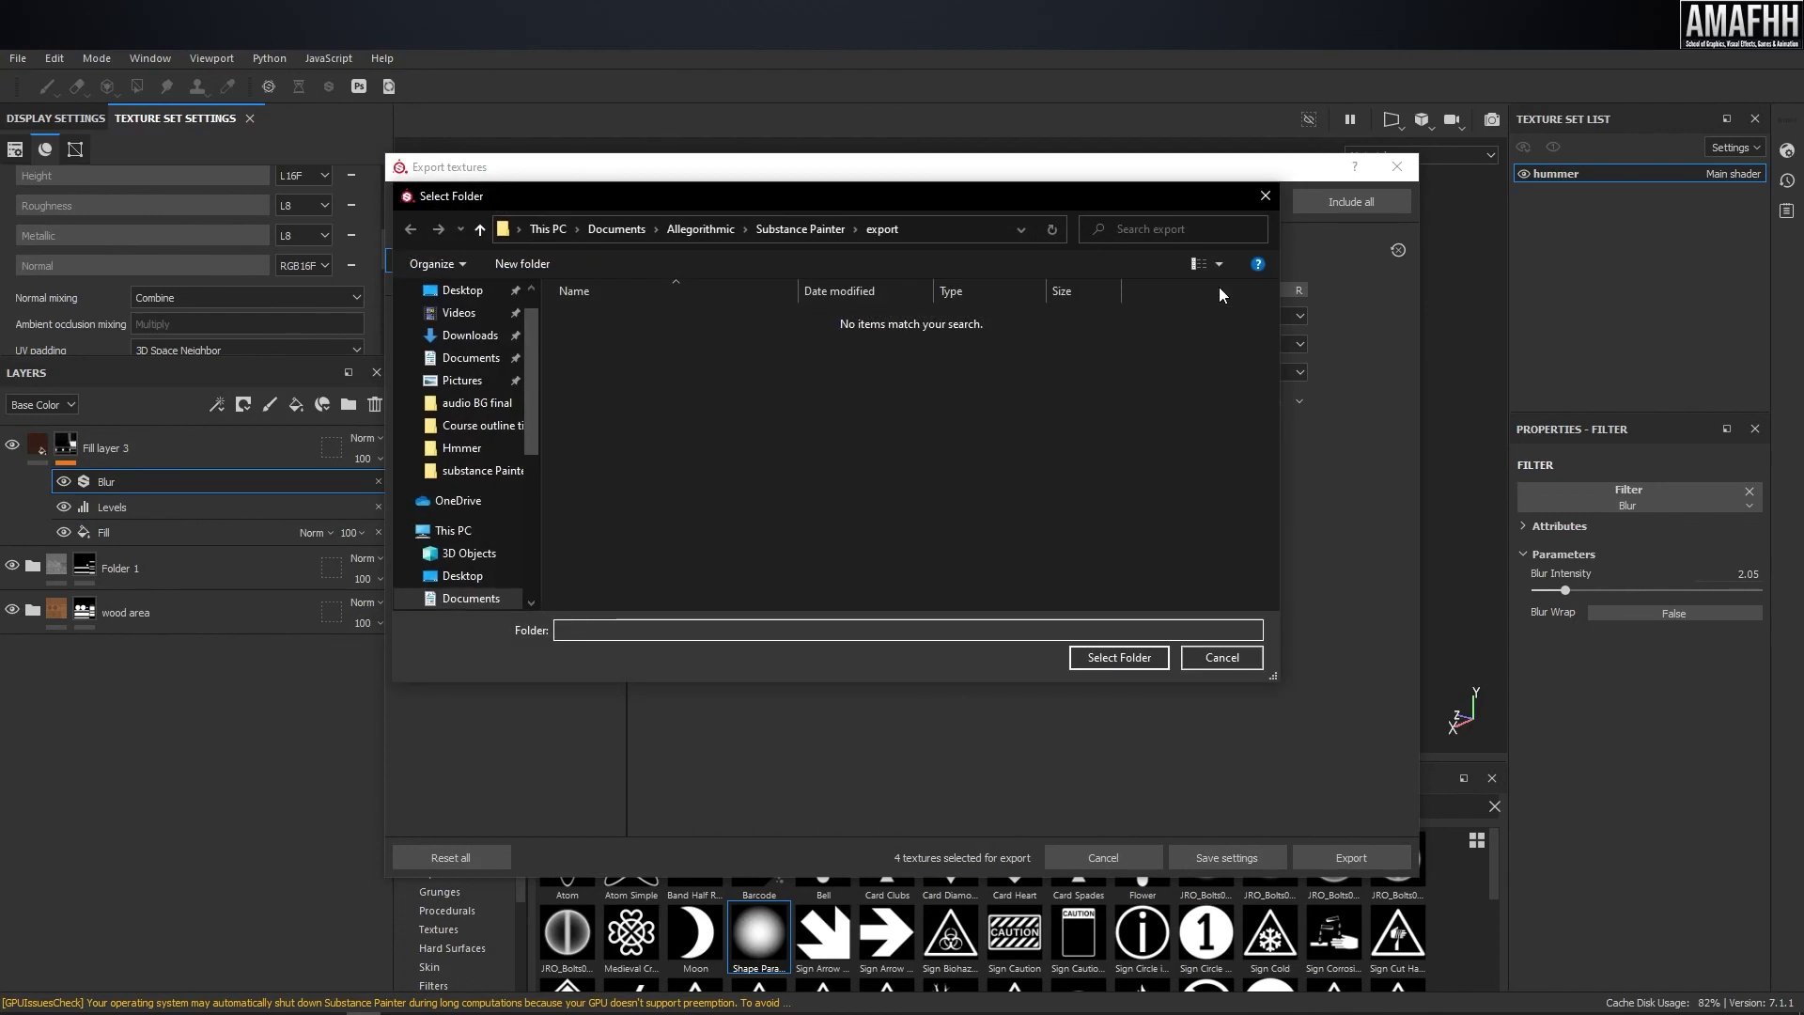
pyautogui.hotkey('ctrl', 'v')
pyautogui.press('Return')
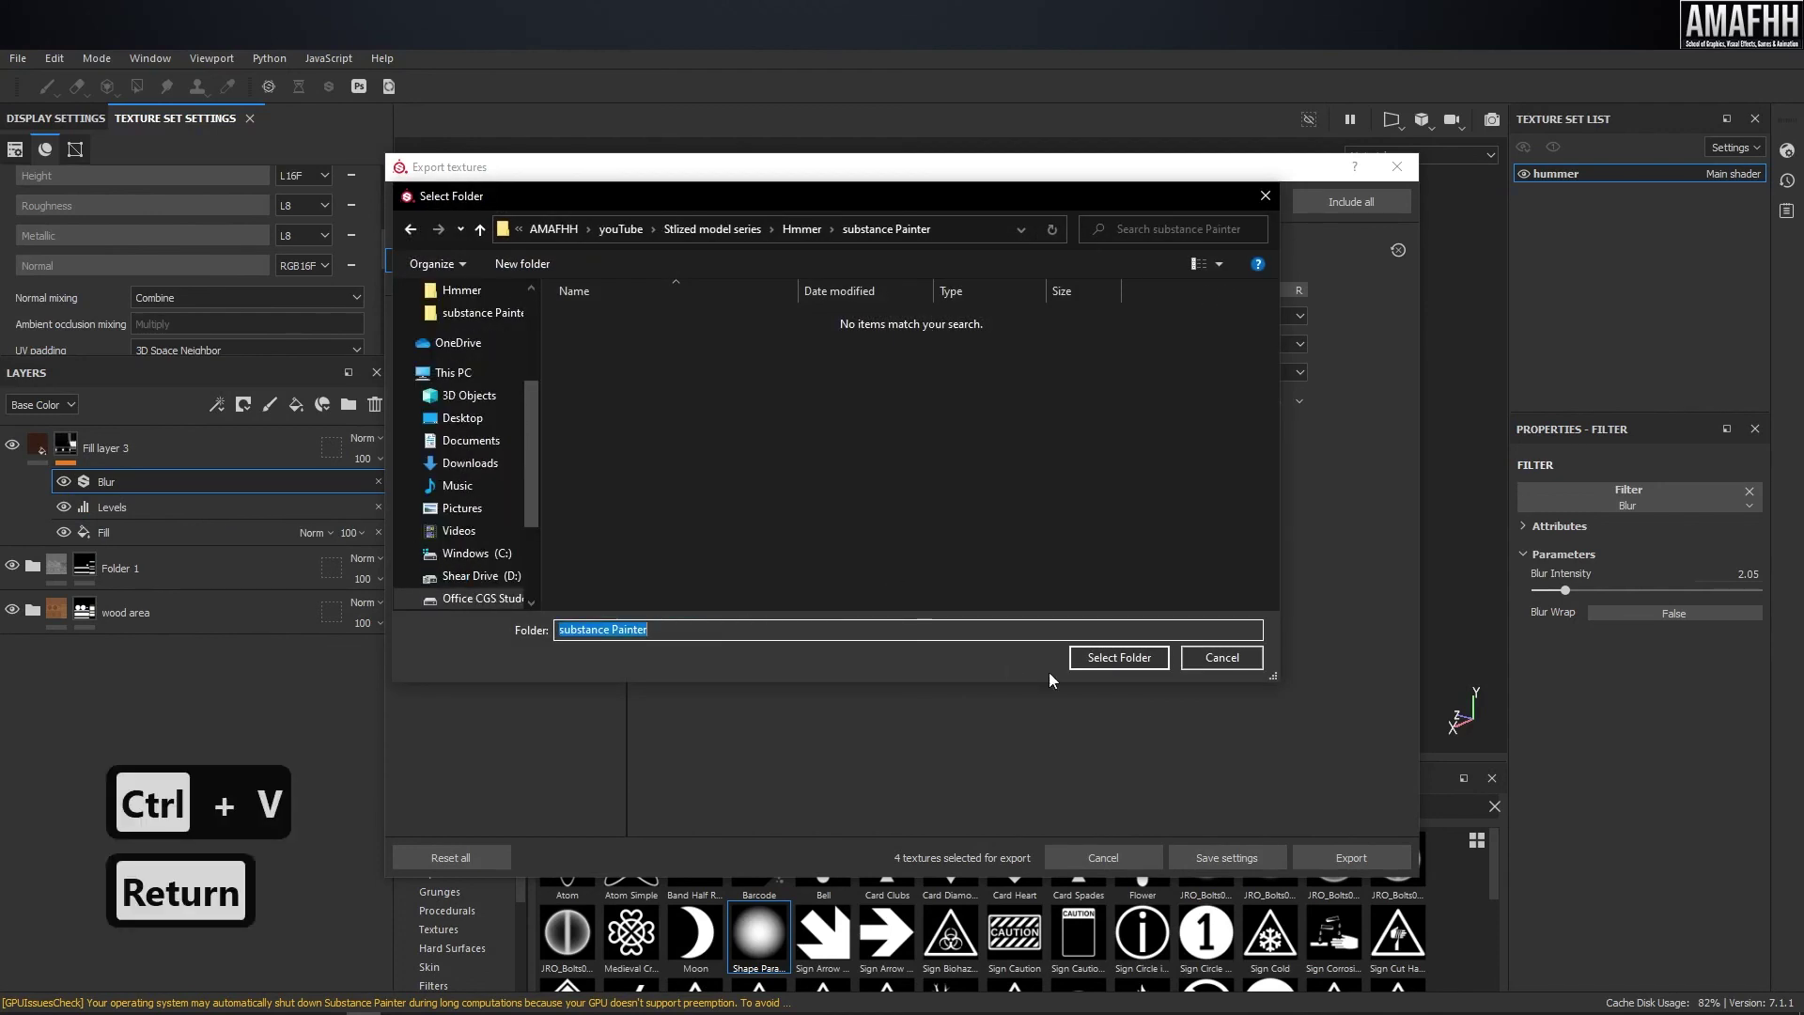
pyautogui.click(1107, 656)
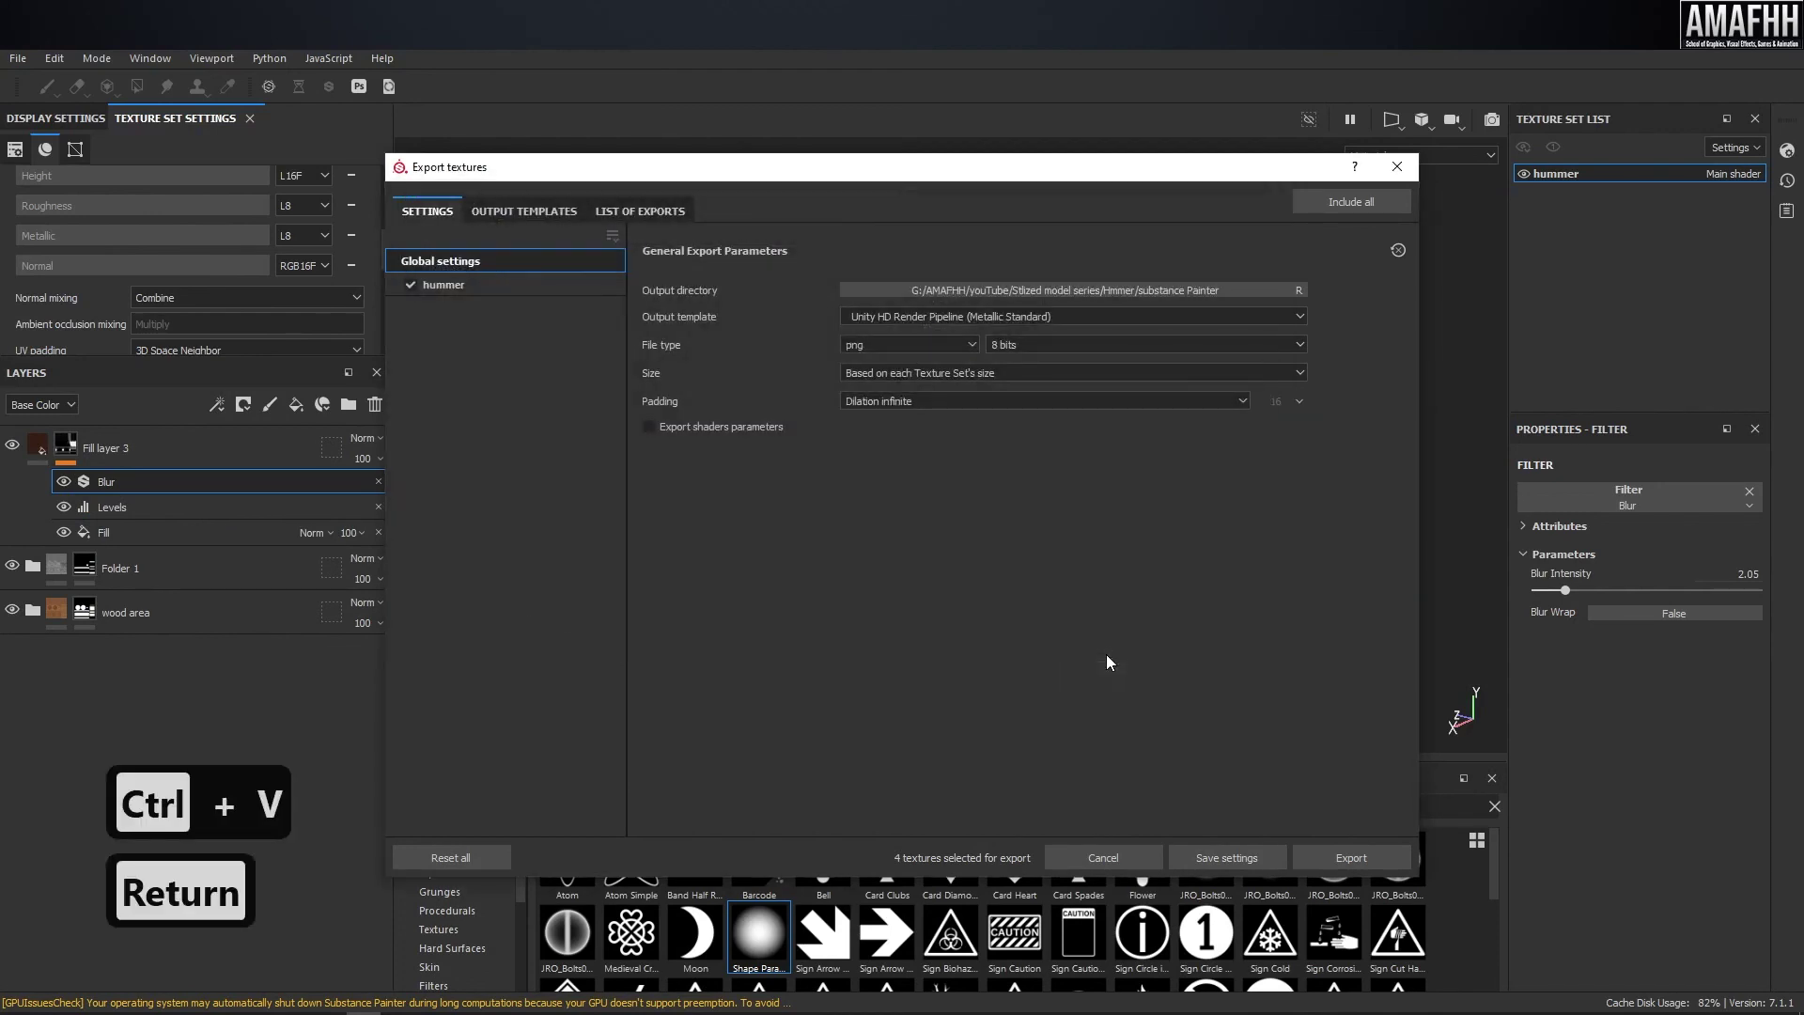
# - Export the hammer textures with the Document channels + Normal + AO (No Alpha) template and save the export settings
pyautogui.click(920, 316)
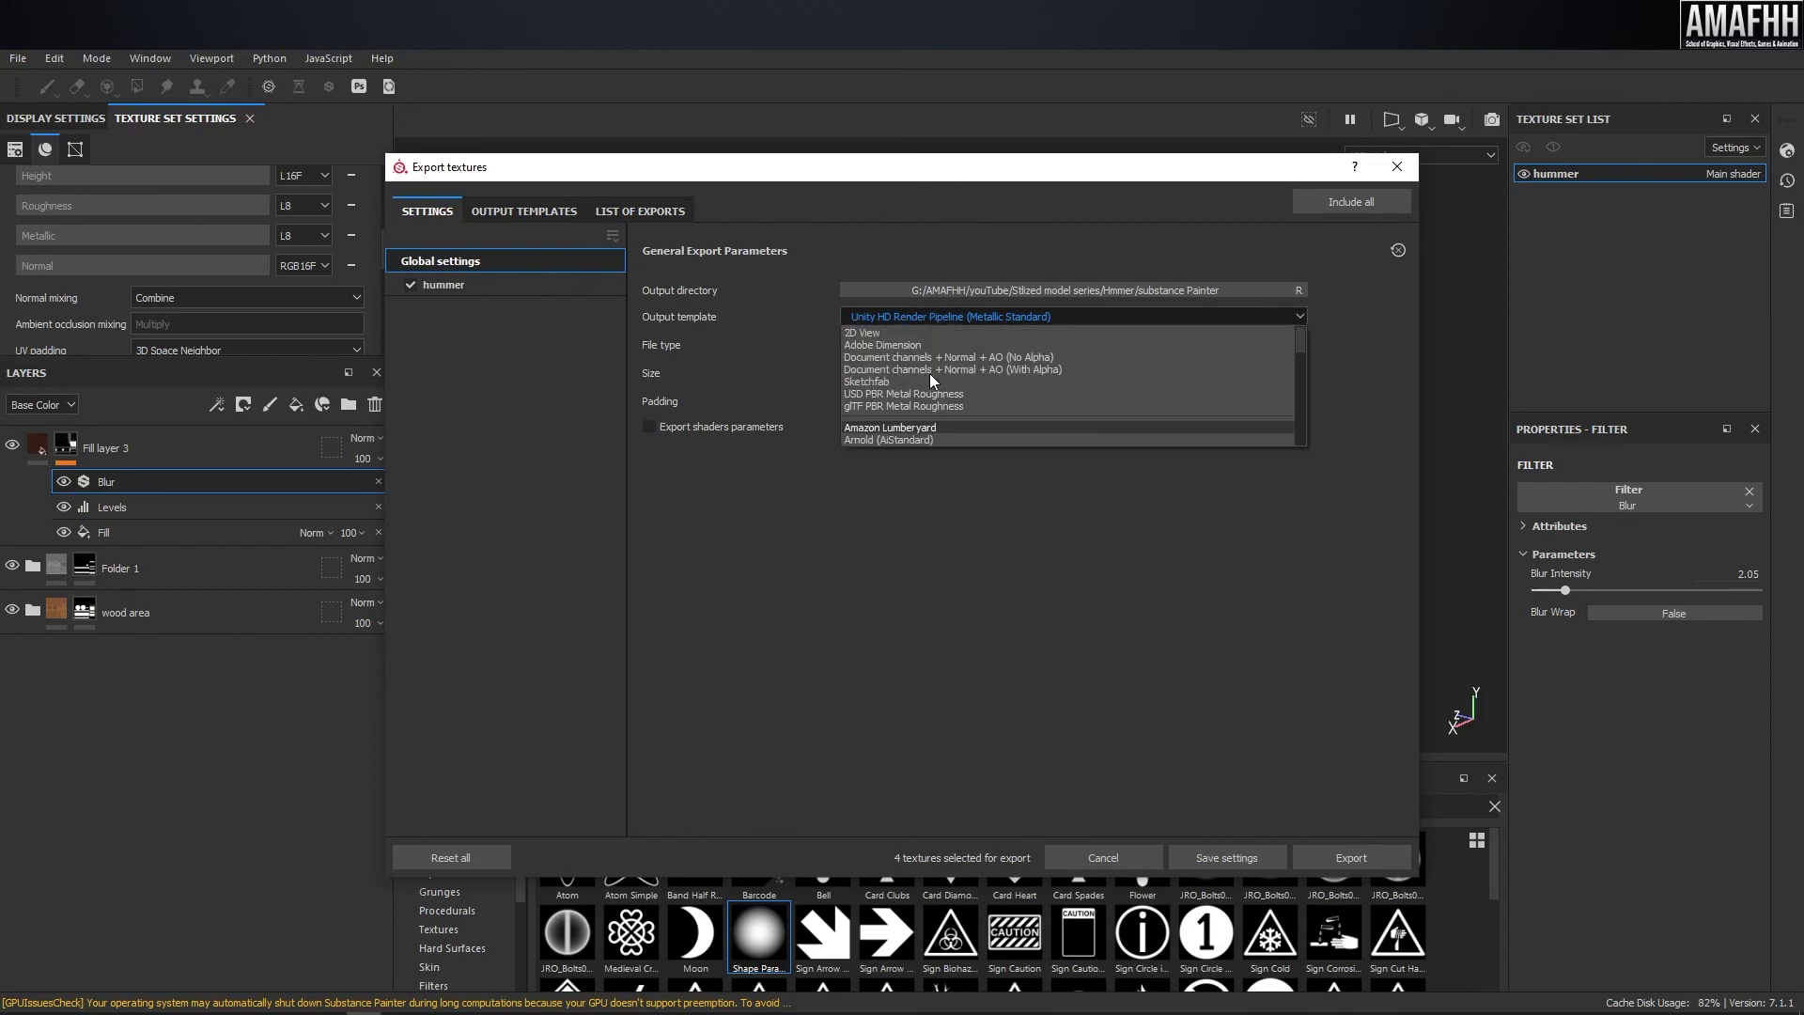
pyautogui.click(960, 356)
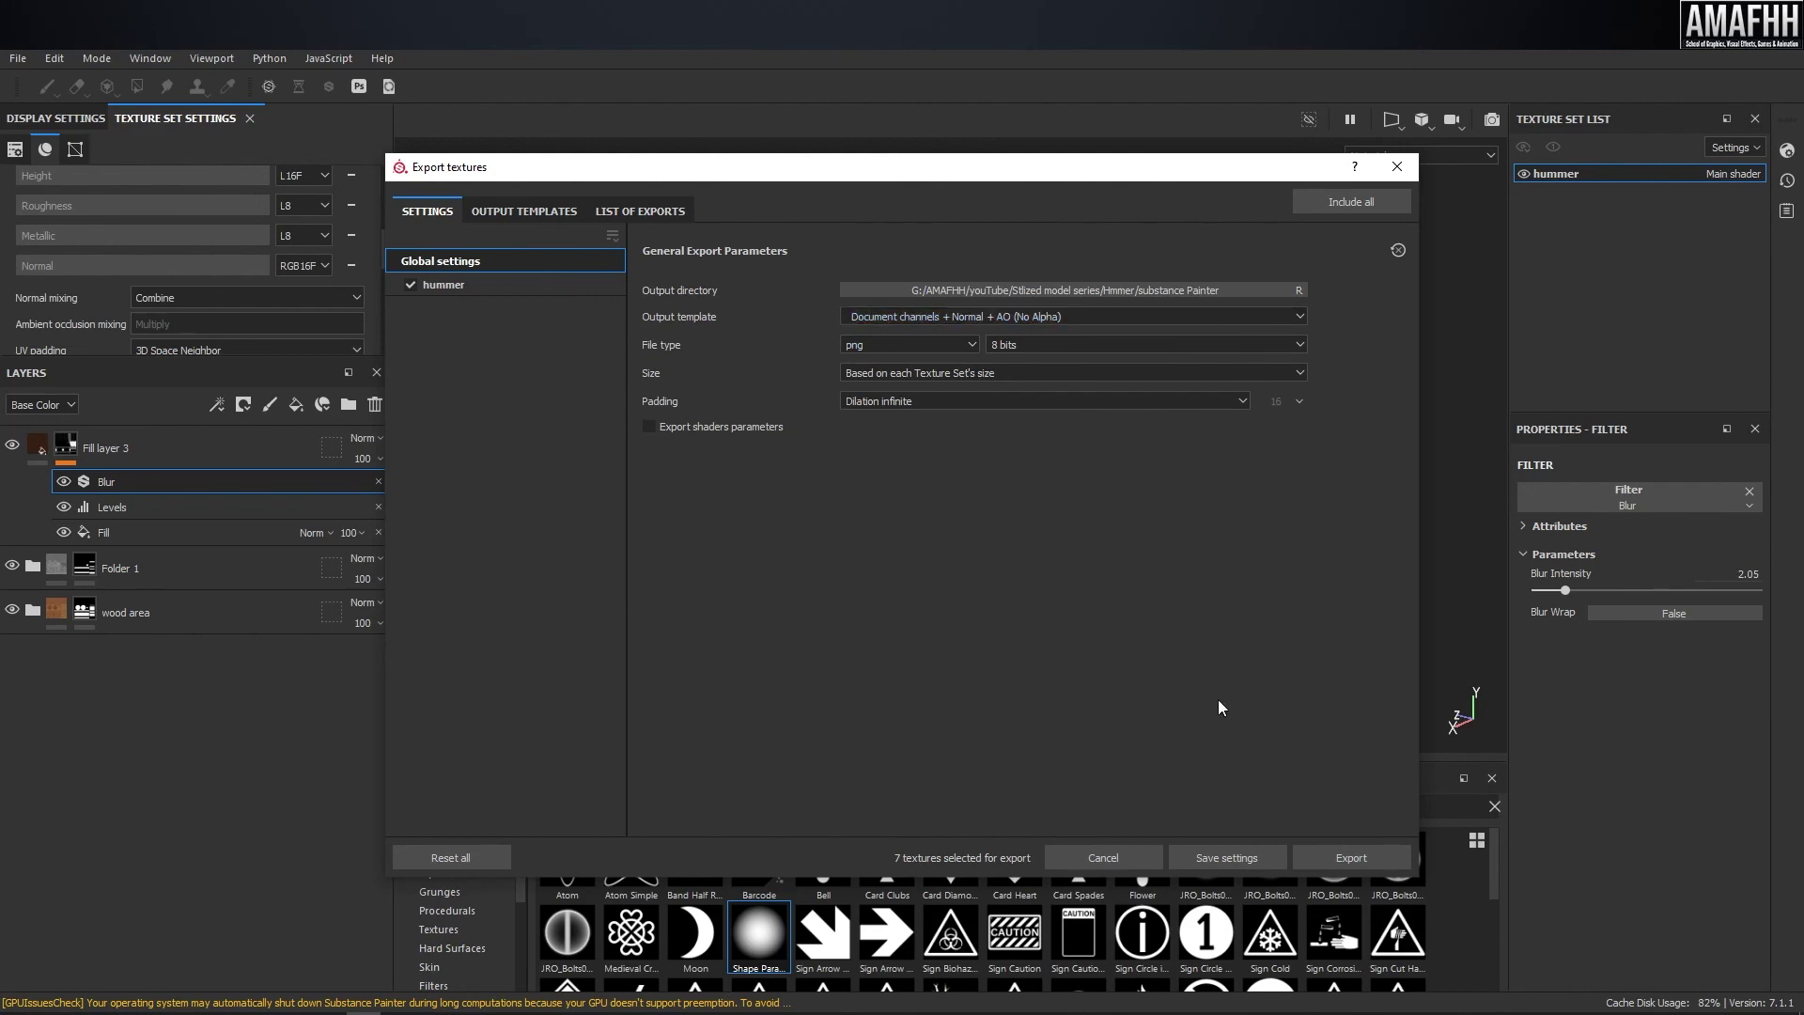
pyautogui.click(1352, 857)
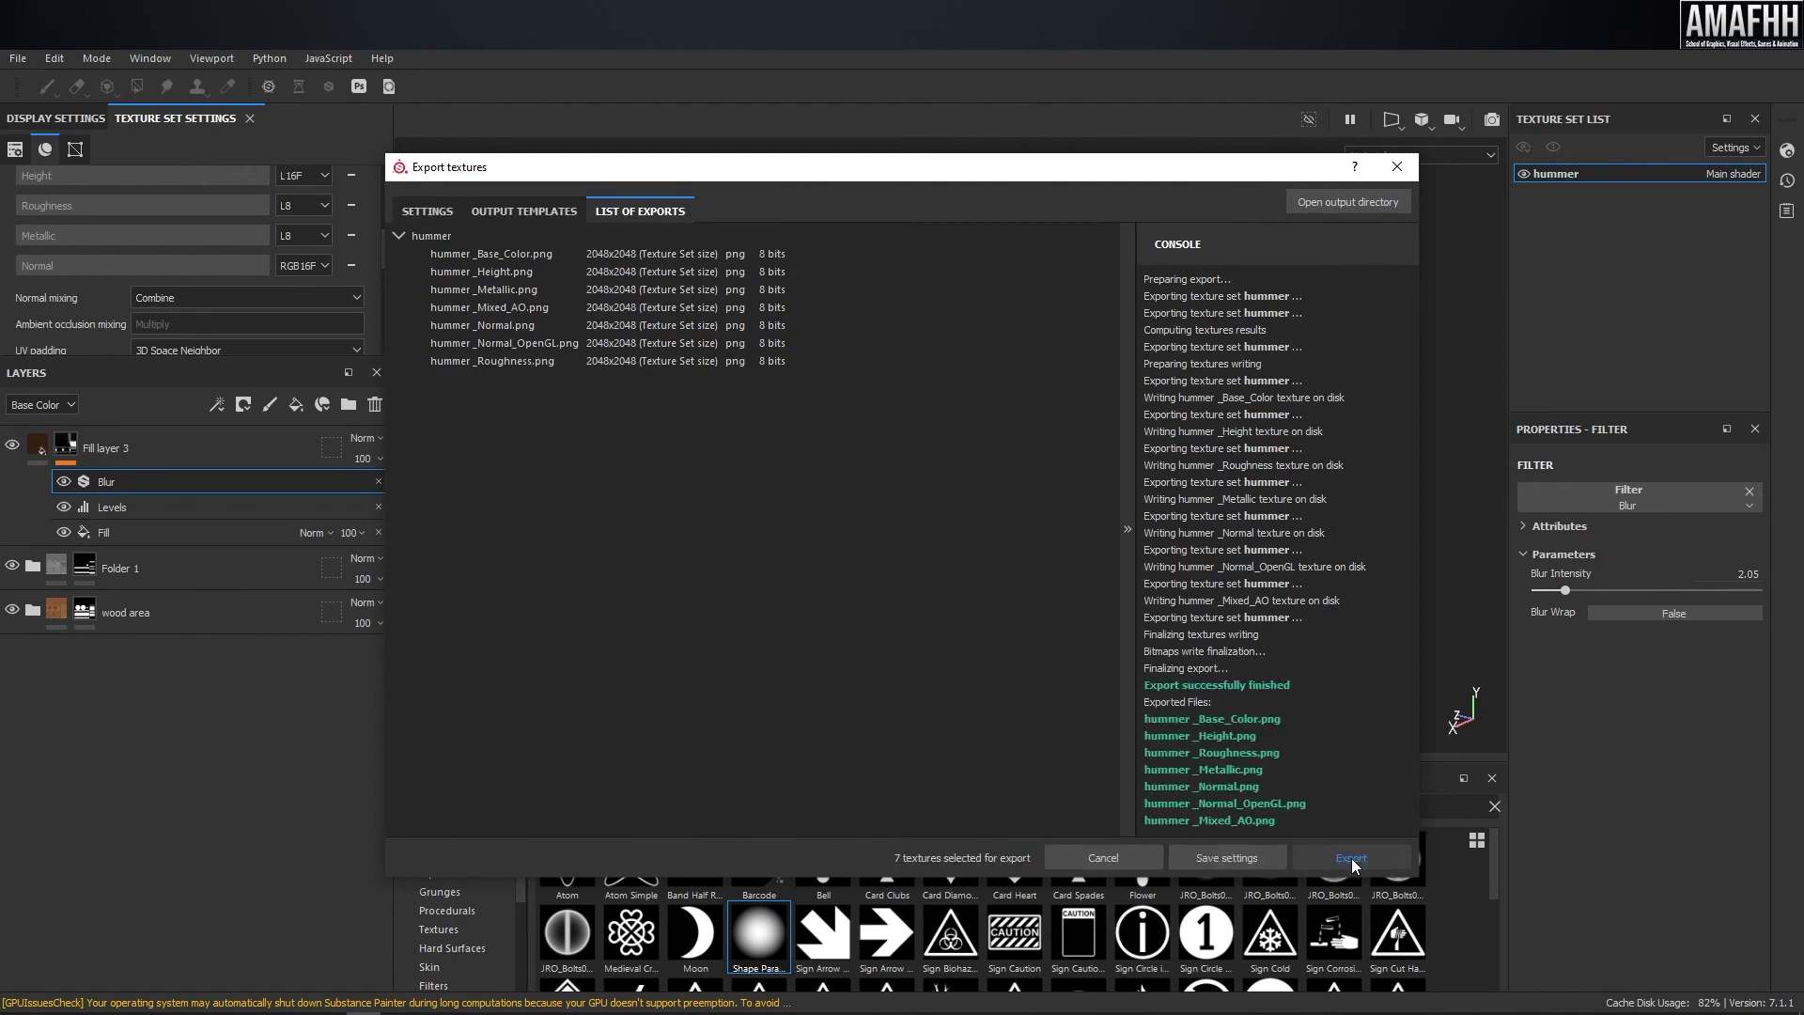
pyautogui.click(1248, 859)
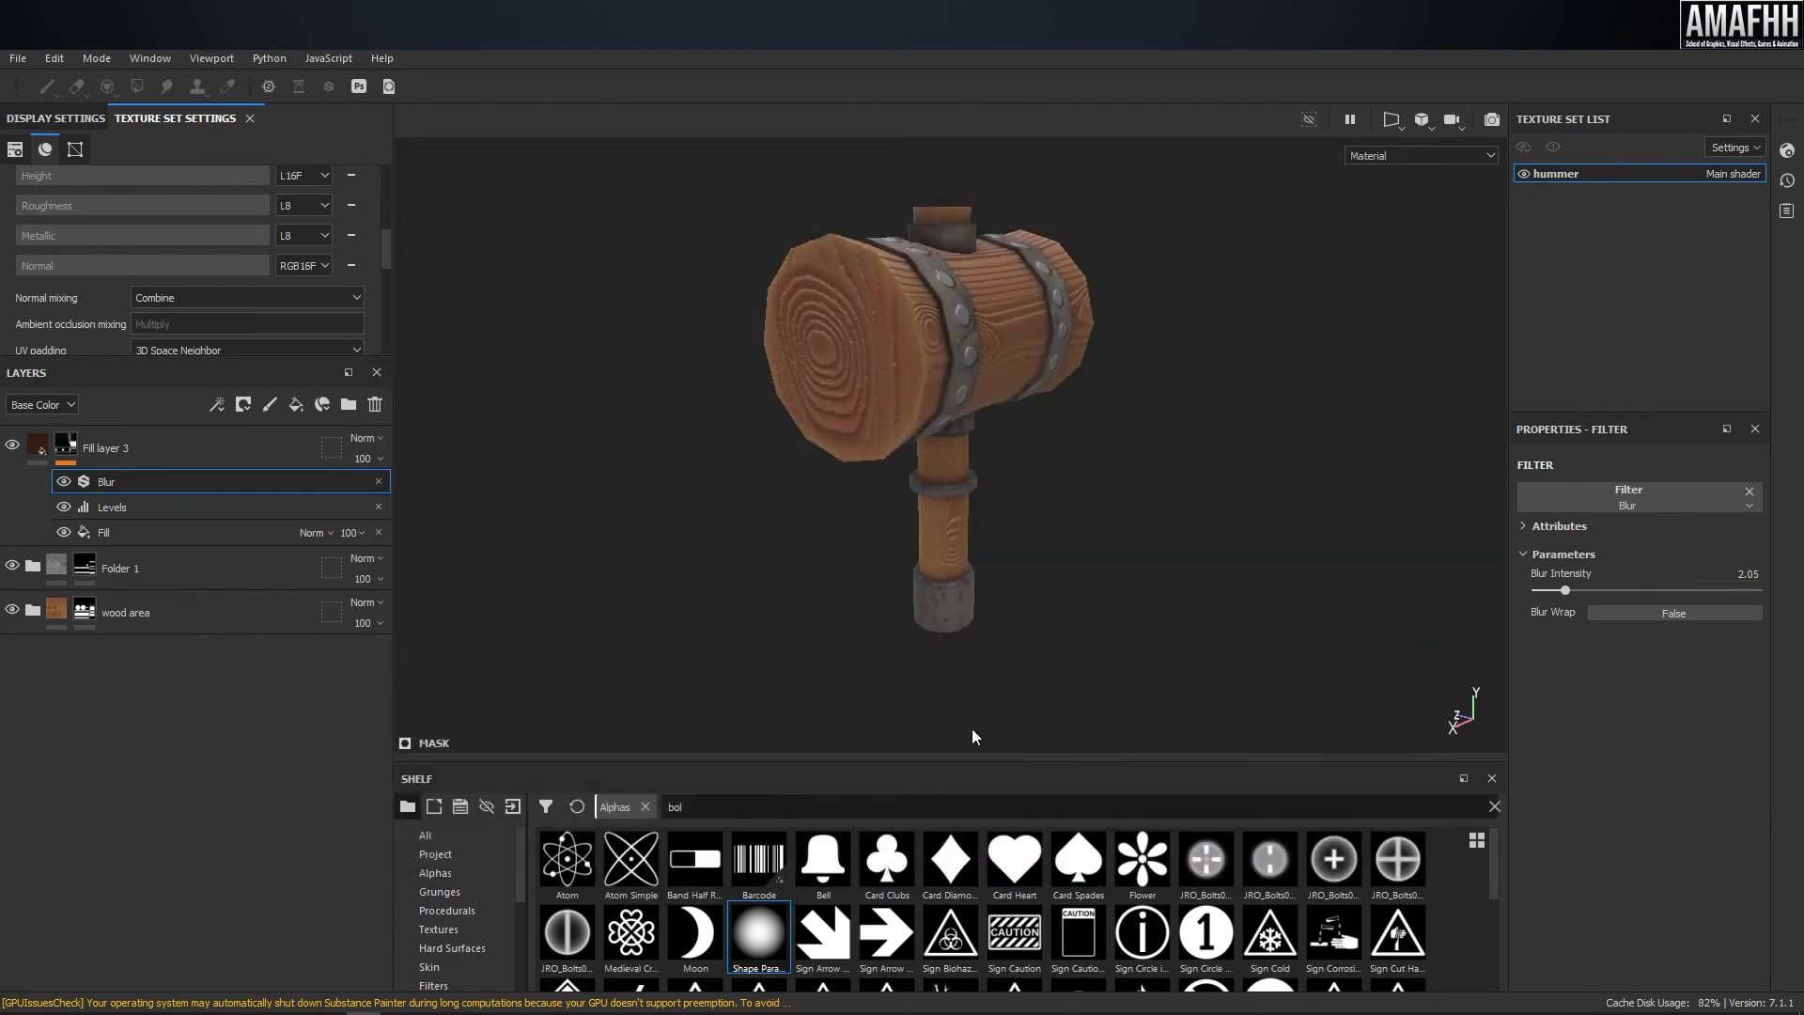
# - Save the project as Hammer in the Hmmer/substance Painter folder
pyautogui.click(22, 59)
pyautogui.click(53, 213)
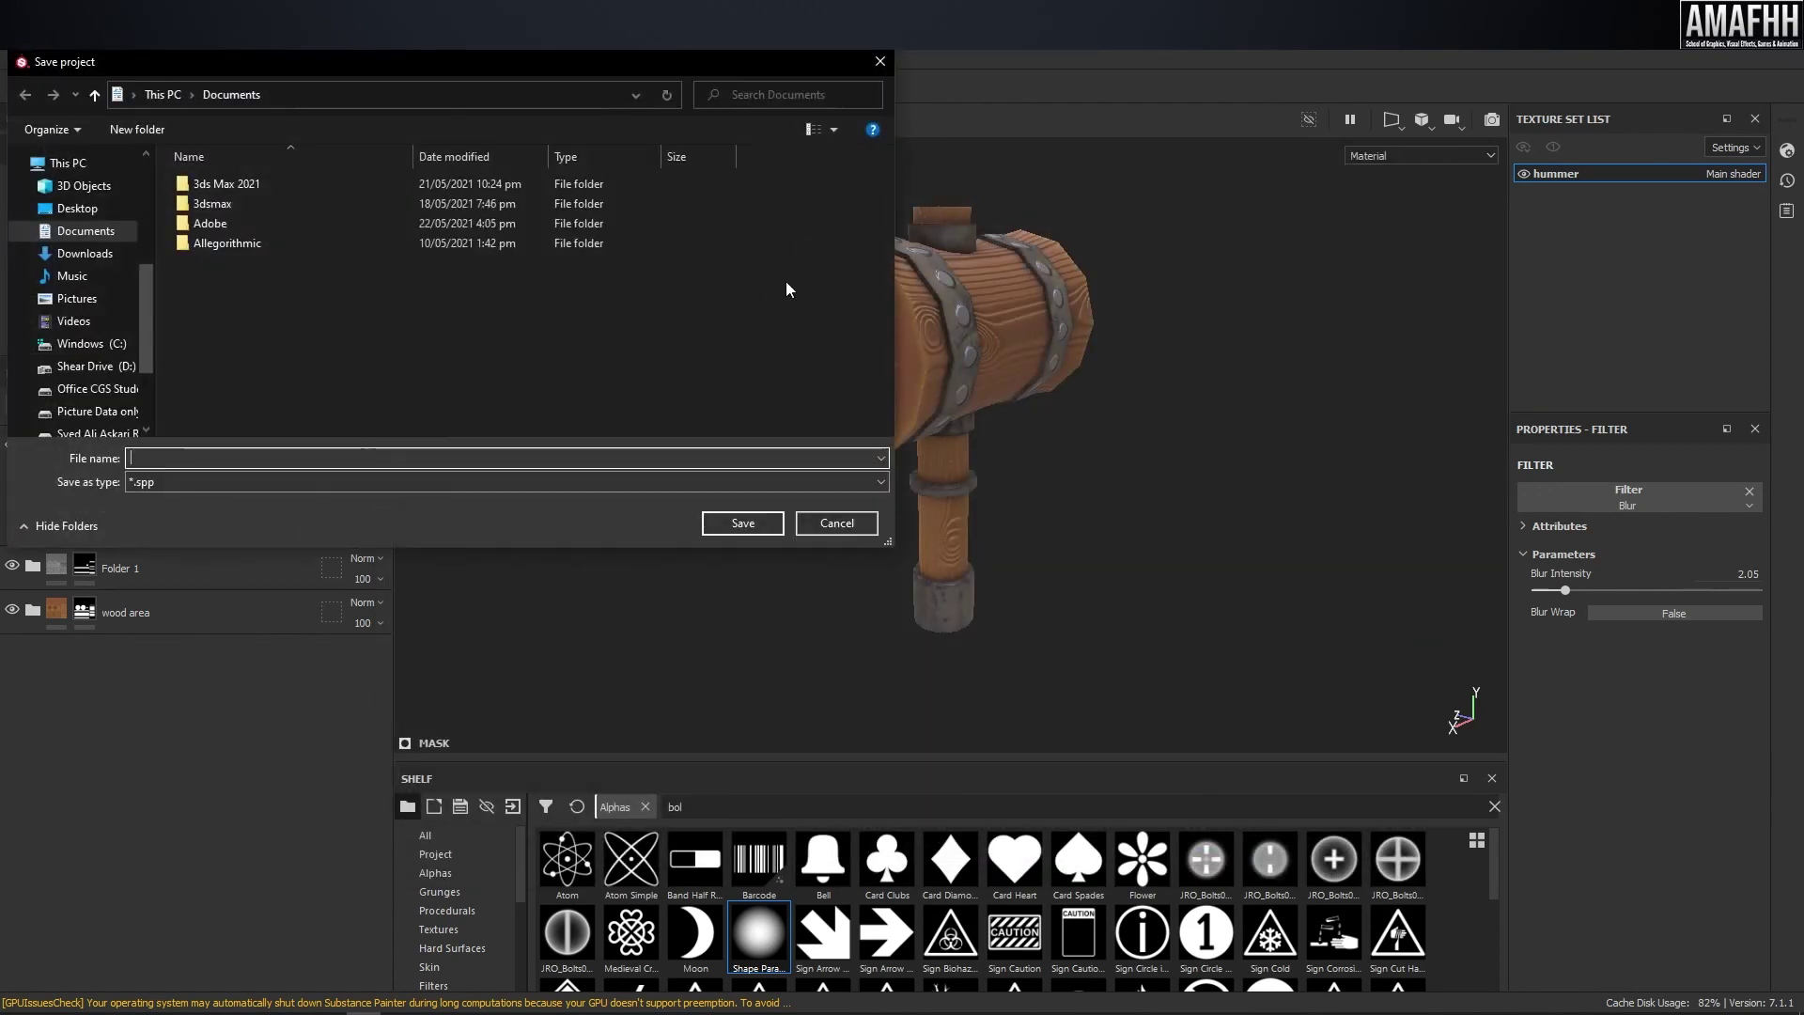
pyautogui.hotkey('ctrl', 'v')
pyautogui.press('Return')
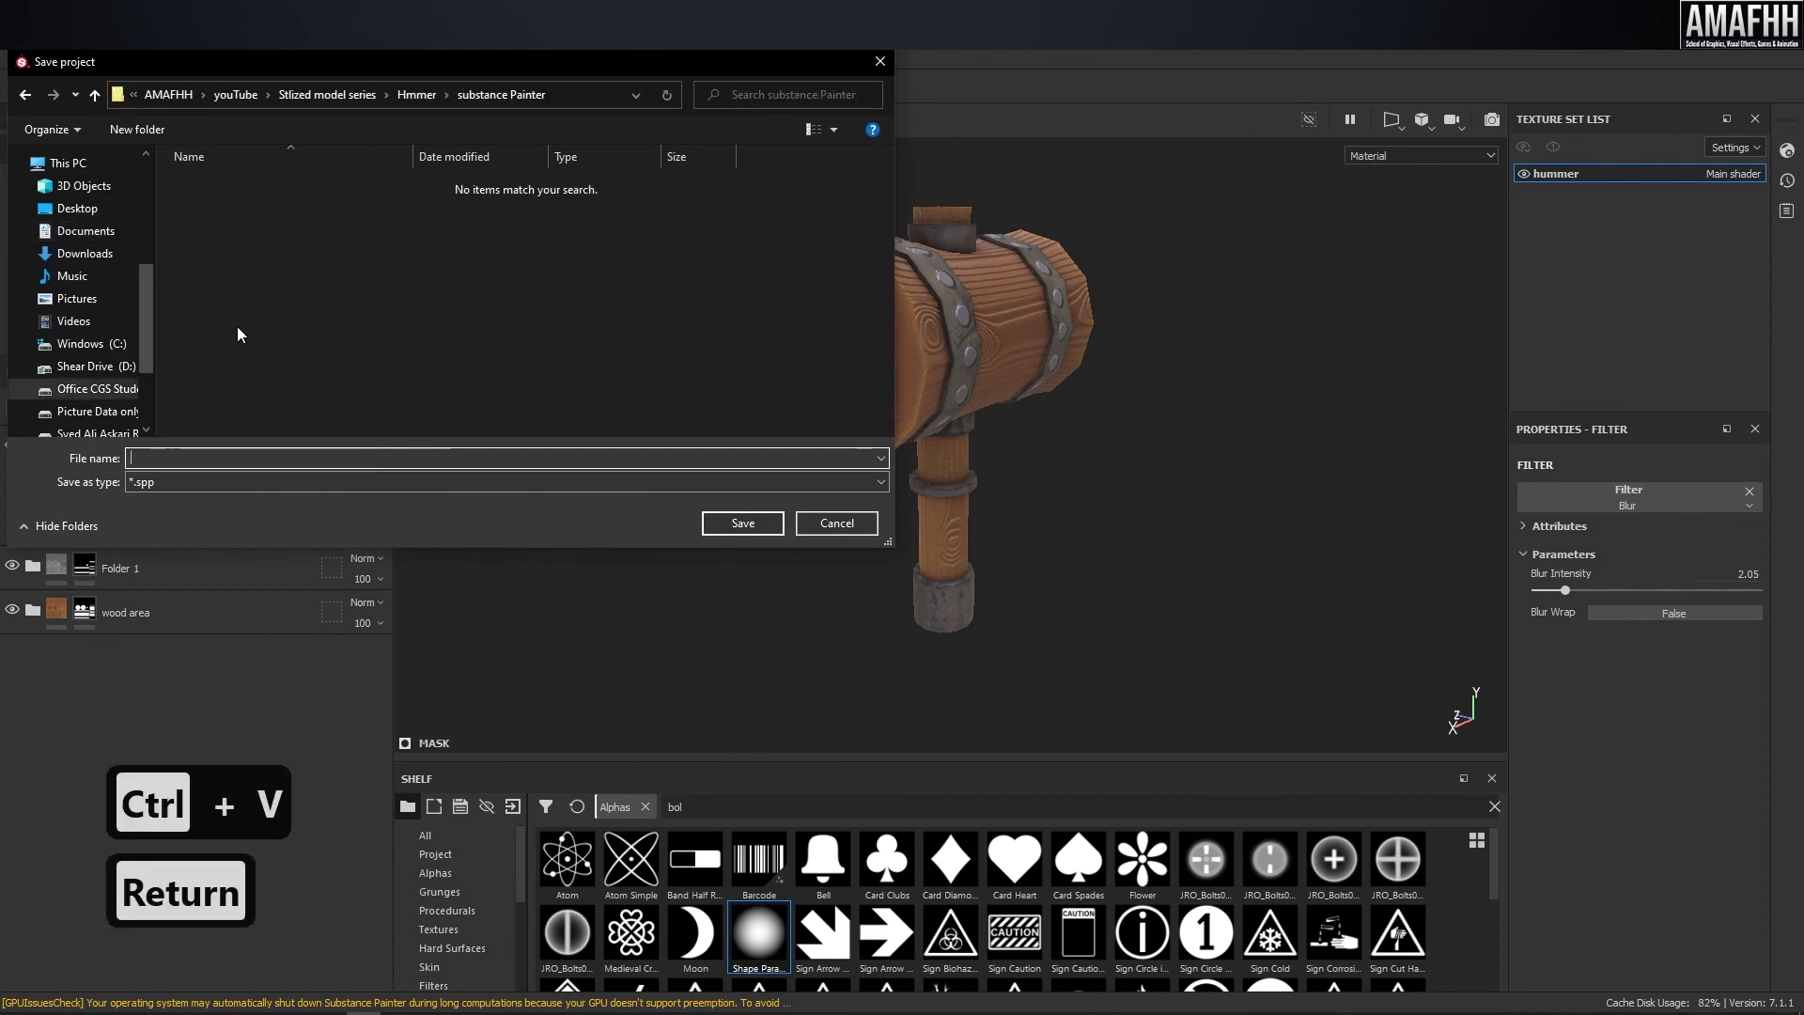
pyautogui.write('Su')
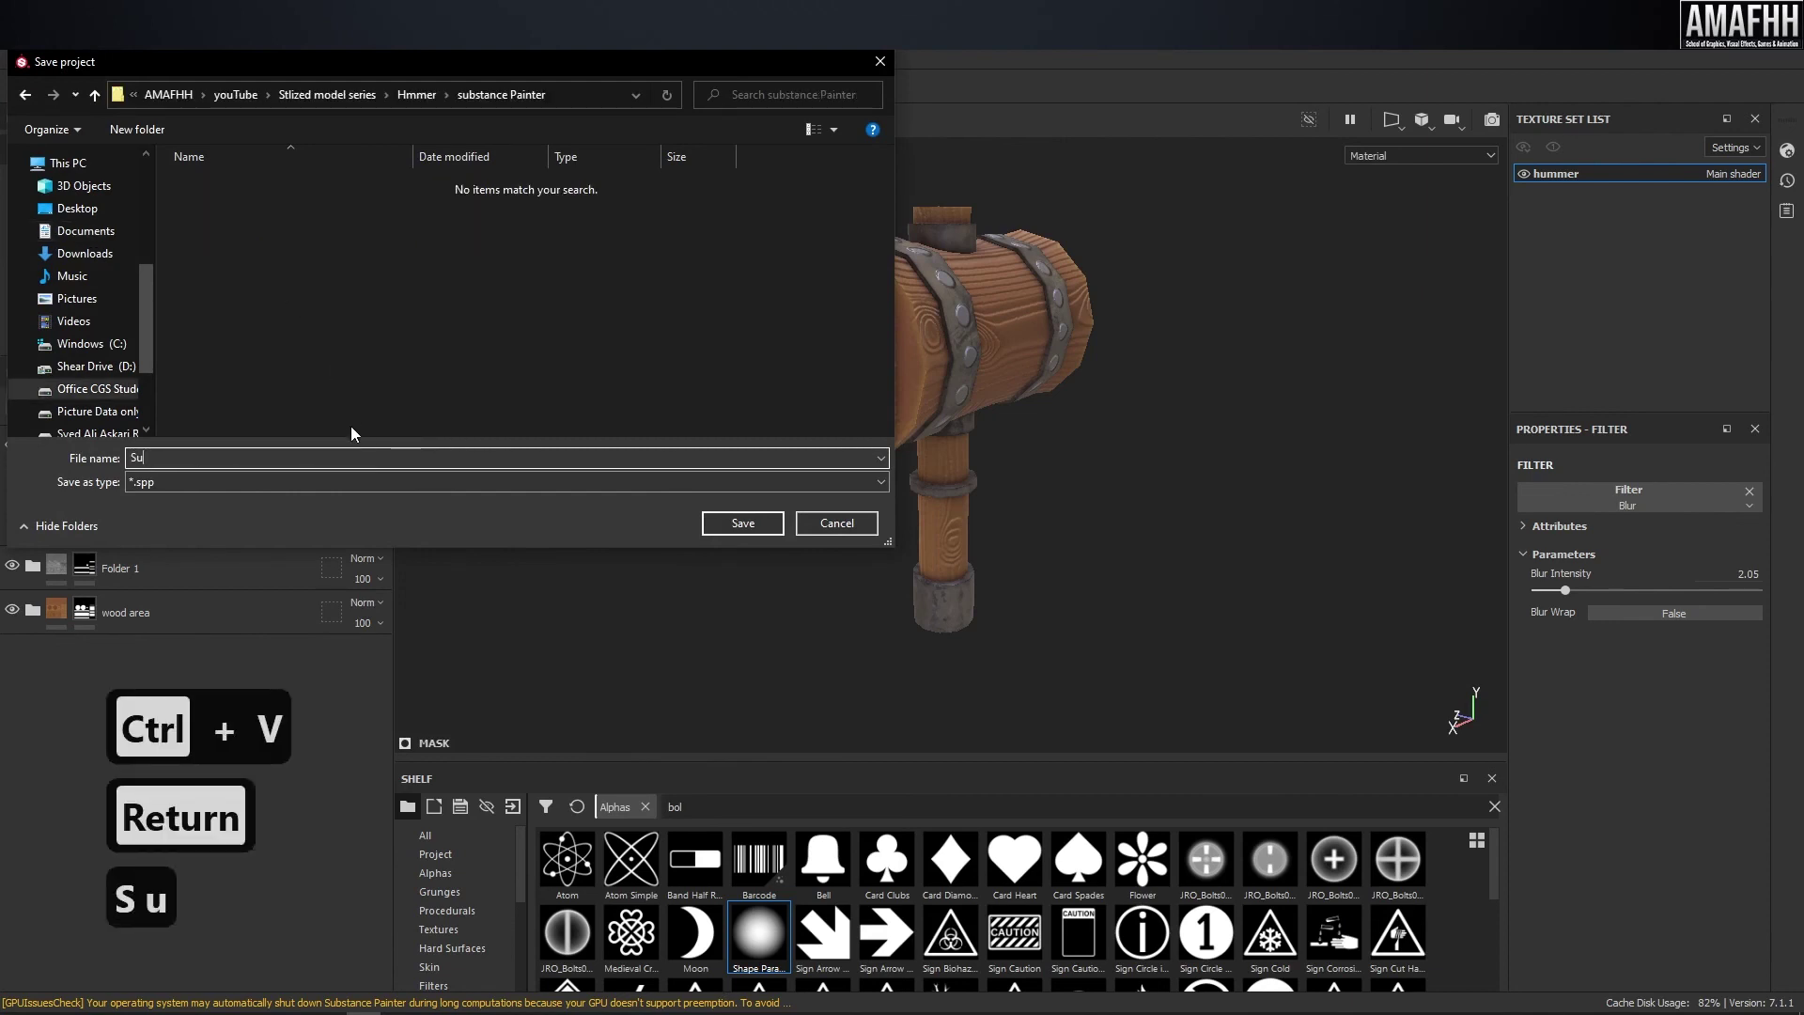
pyautogui.press('BackSpace')
pyautogui.press('BackSpace')
pyautogui.write('Hammer')
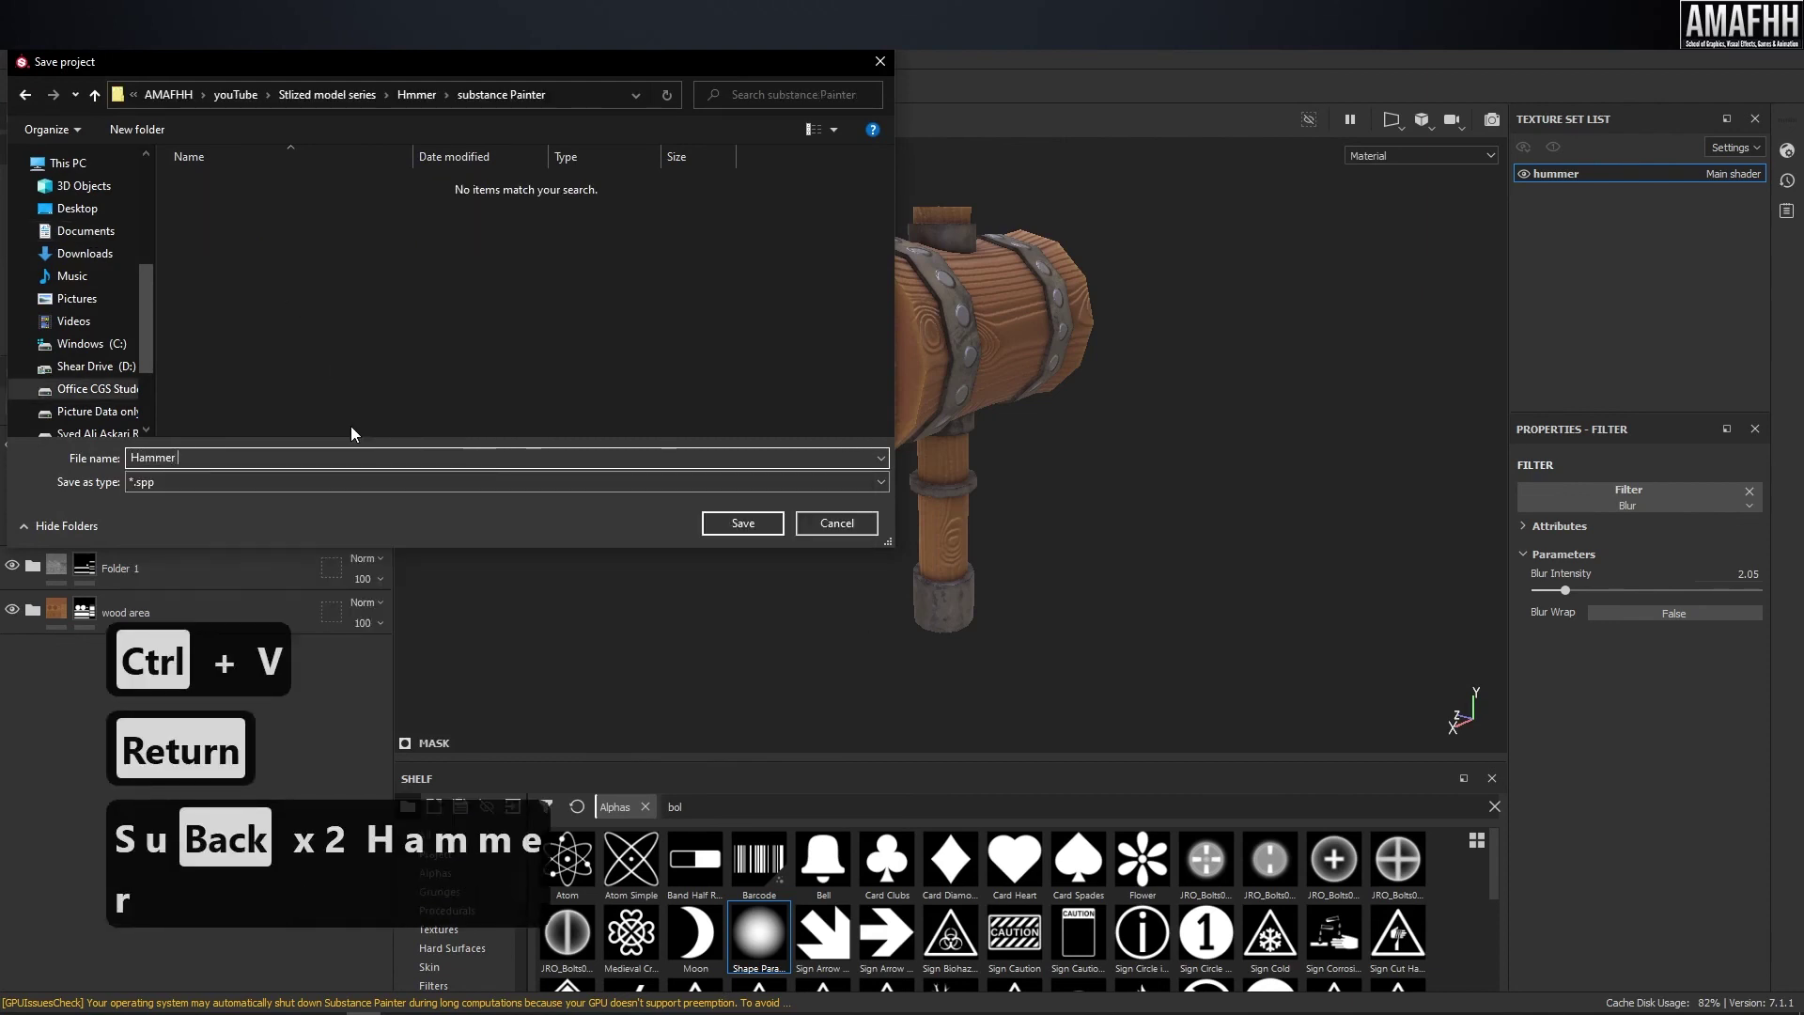
pyautogui.click(742, 522)
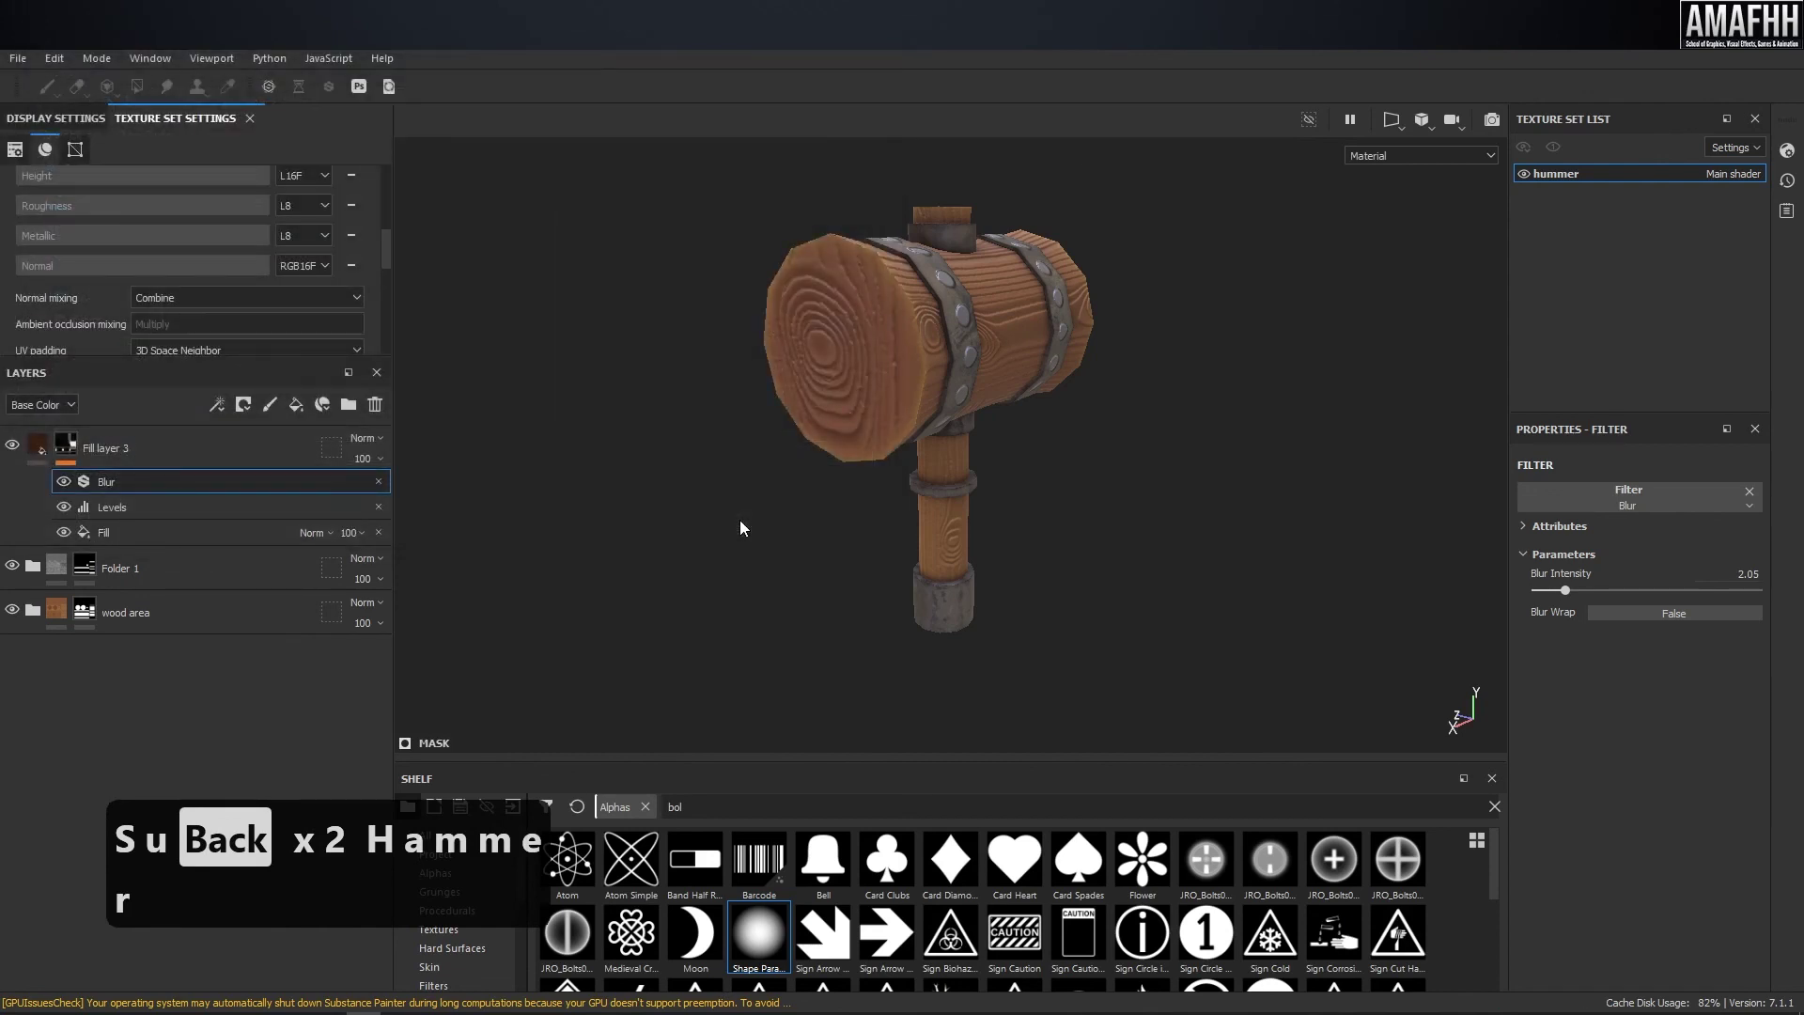
# - Save the Hammer project again and view the finished model from slightly different angles
pyautogui.keyDown('alt'); pyautogui.moveTo(729, 448); pyautogui.dragTo(857, 436); pyautogui.keyUp('alt')
pyautogui.hotkey('ctrl', 's')
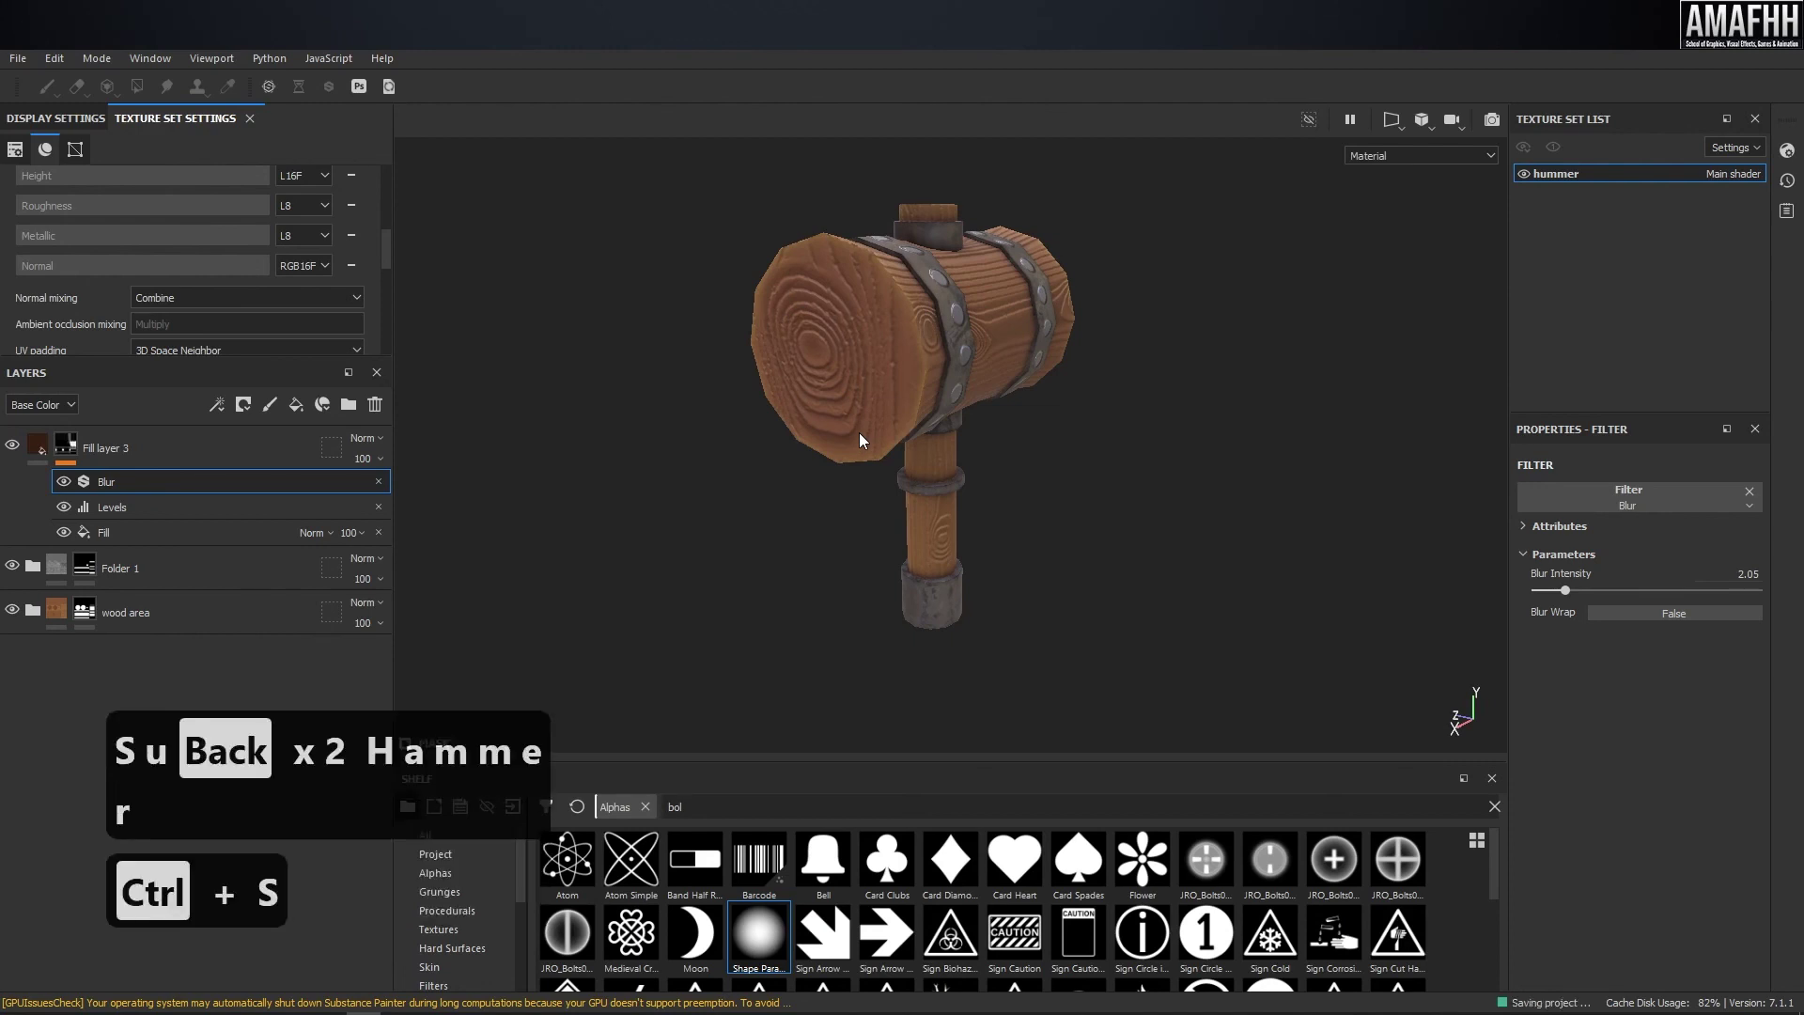
pyautogui.keyDown('alt'); pyautogui.moveTo(811, 491); pyautogui.dragTo(882, 453); pyautogui.keyUp('alt')
pyautogui.keyDown('alt'); pyautogui.moveTo(883, 453); pyautogui.dragTo(863, 479, button='middle'); pyautogui.keyUp('alt')
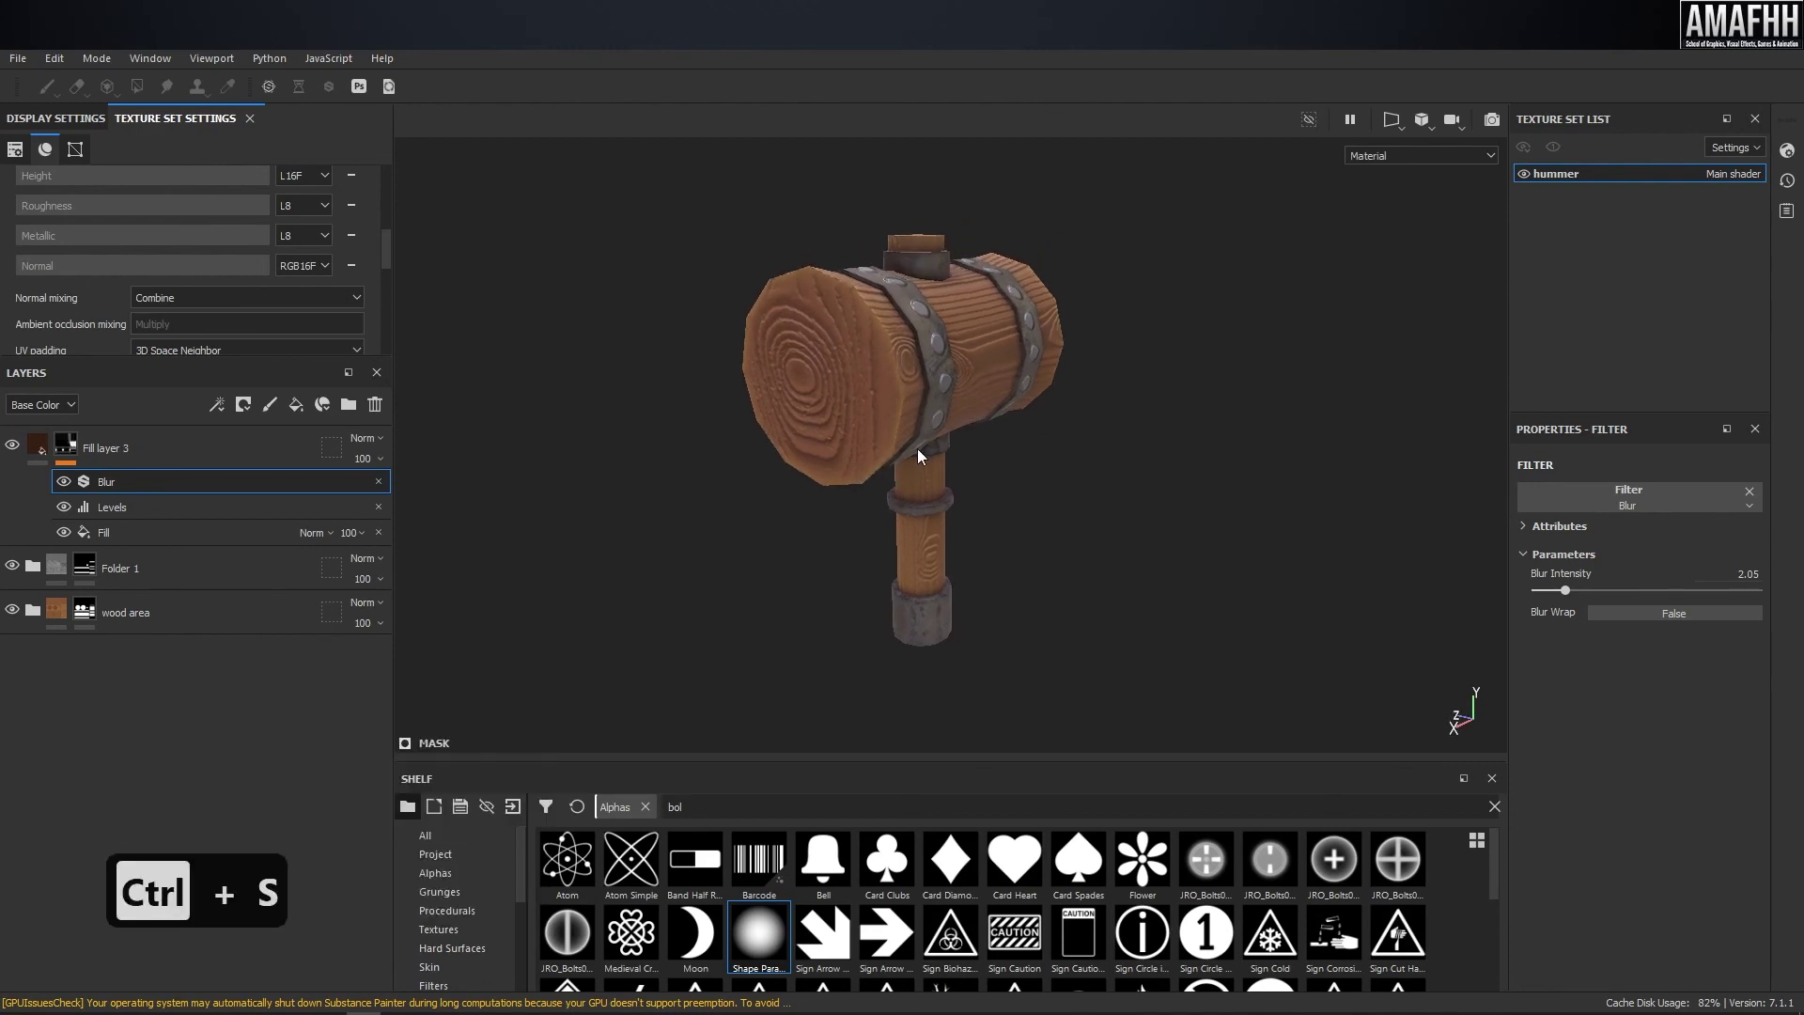